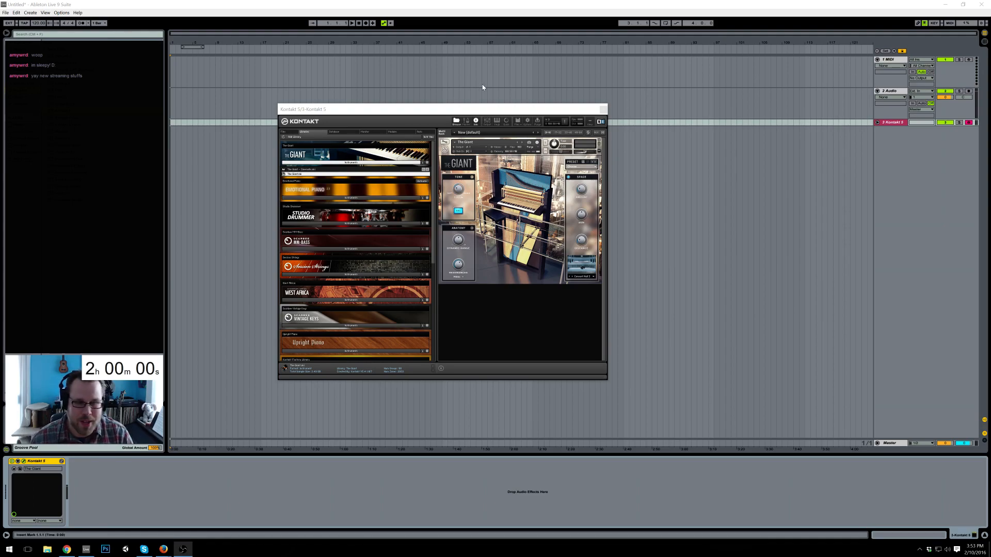
pyautogui.moveTo(60, 554)
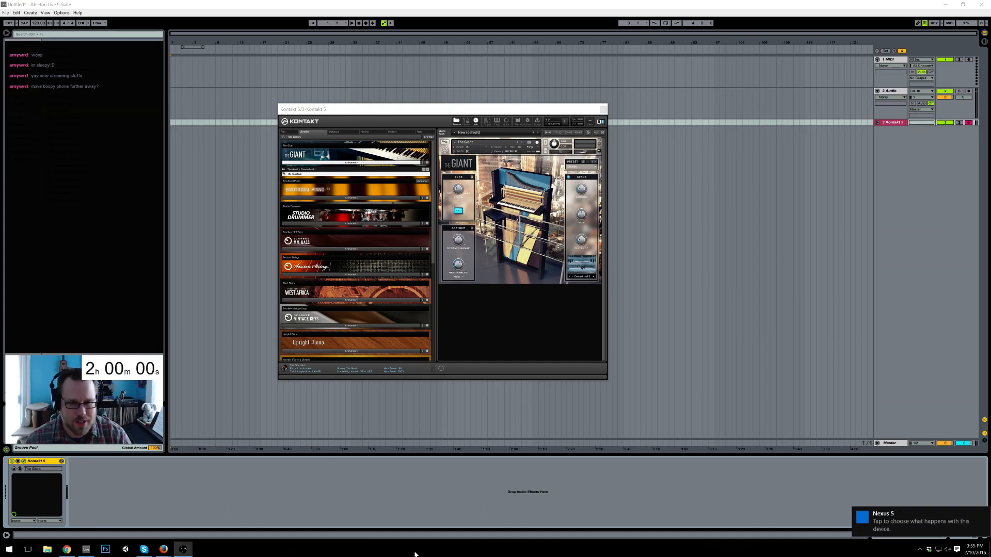
pyautogui.click(983, 514)
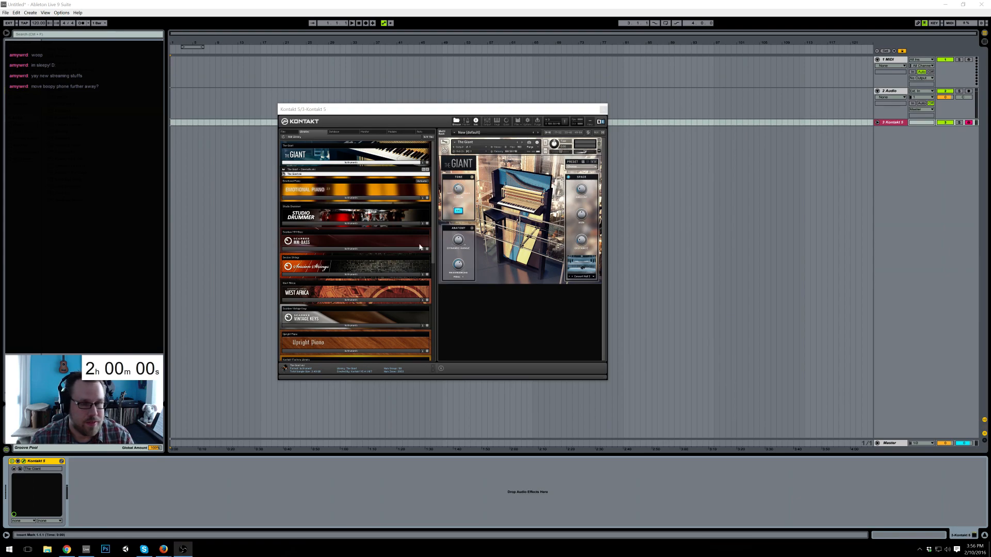
pyautogui.click(62, 552)
pyautogui.moveTo(755, 58); pyautogui.dragTo(990, 15)
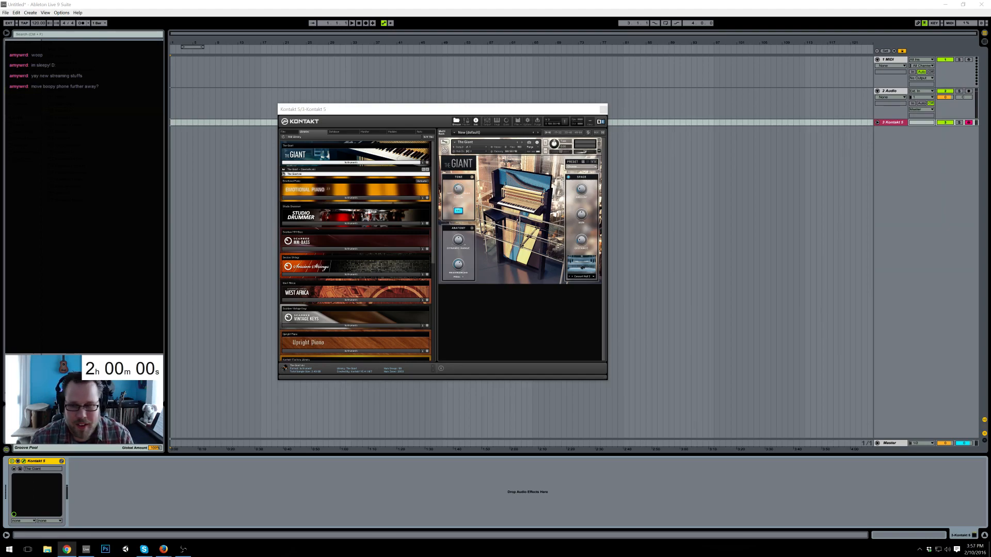
pyautogui.rightClick(65, 550)
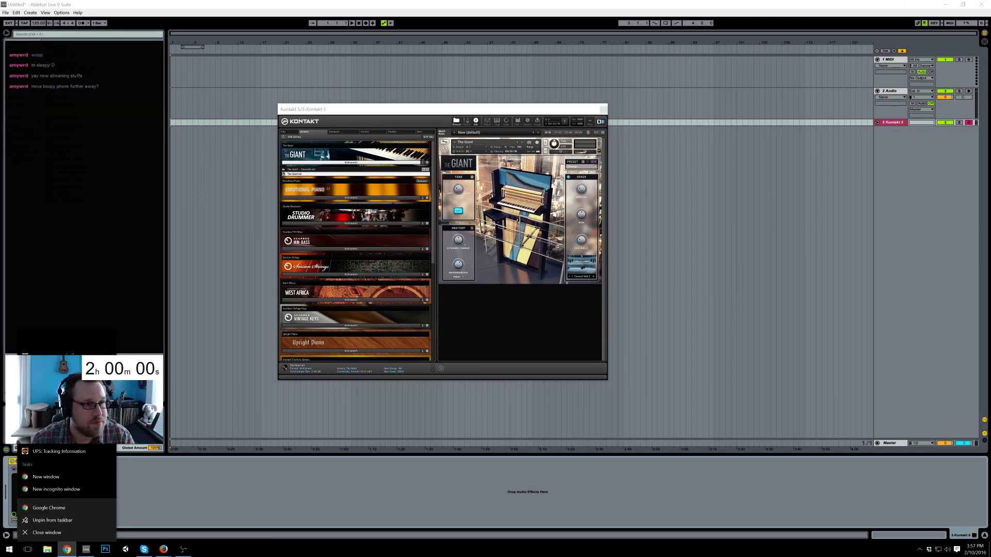
pyautogui.press('Escape')
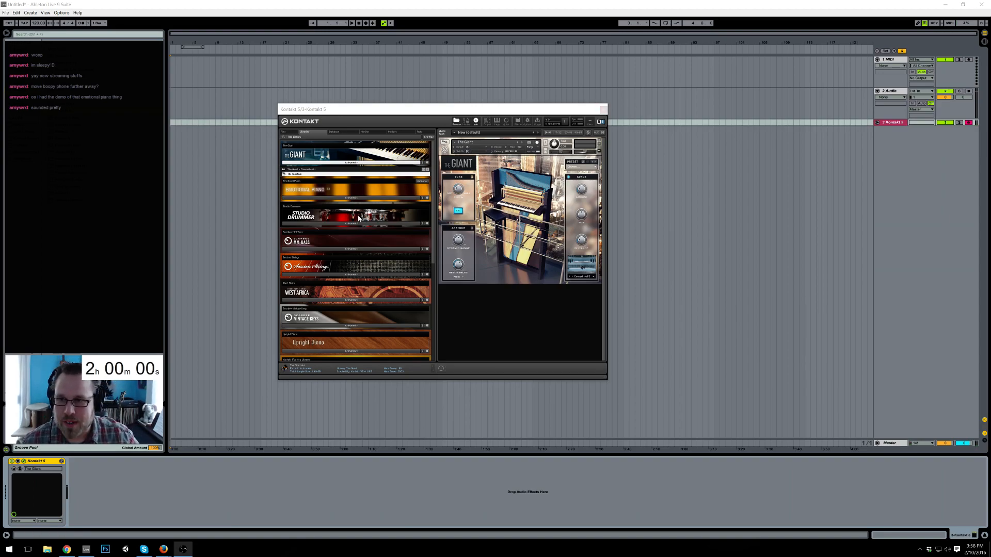
# - List the instruments of the Emotional Piano library in Kontakt
pyautogui.click(365, 198)
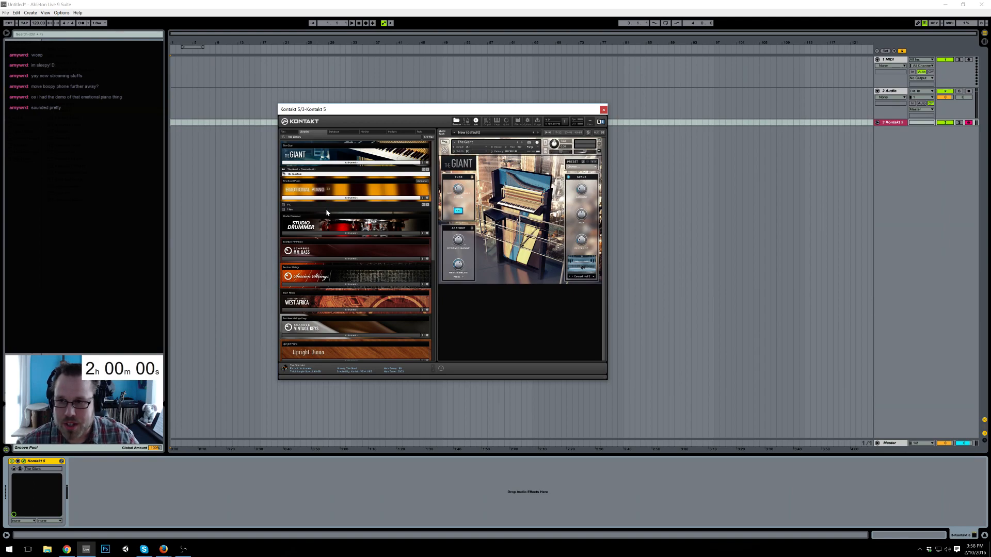
pyautogui.click(327, 210)
pyautogui.click(326, 210)
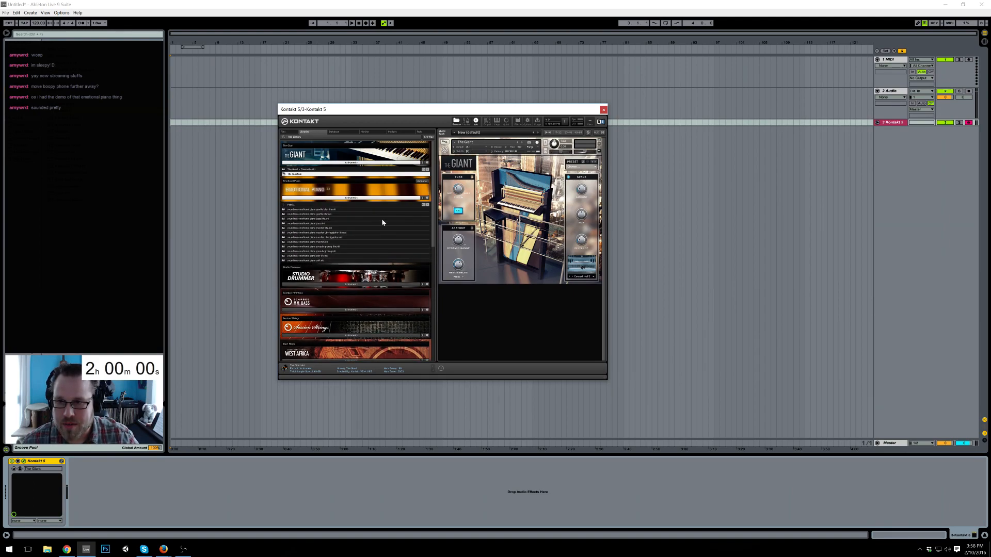
# - Examine the contents of the Emotional Piano, Iron Pack and neighbouring Soundiron library folders in Kontakt's file browser
pyautogui.click(287, 132)
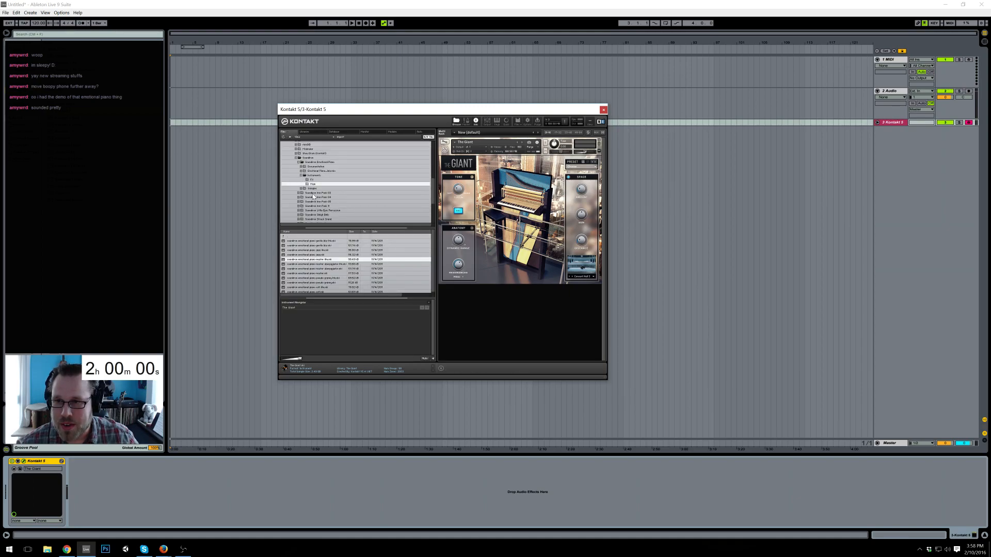
pyautogui.click(313, 193)
pyautogui.click(313, 163)
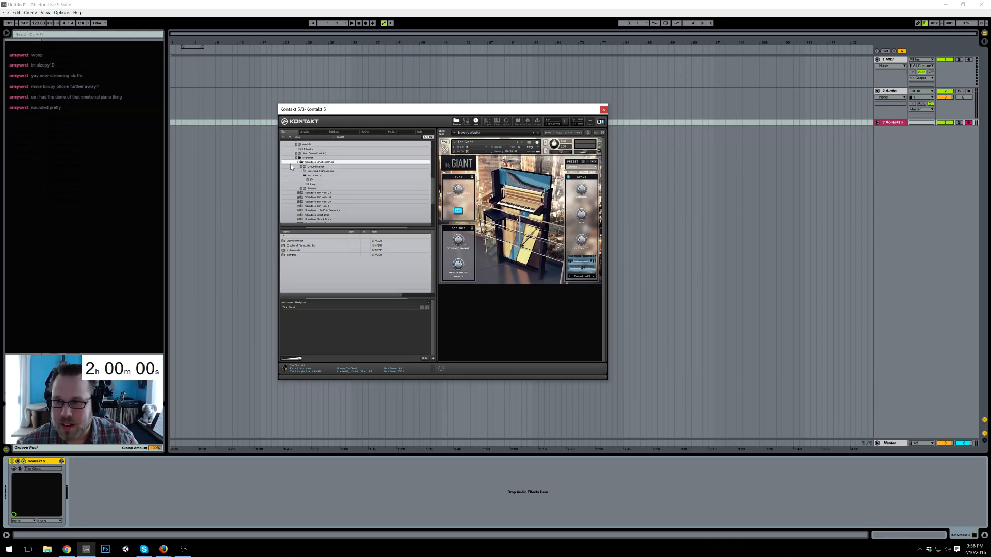
pyautogui.click(298, 162)
pyautogui.click(306, 167)
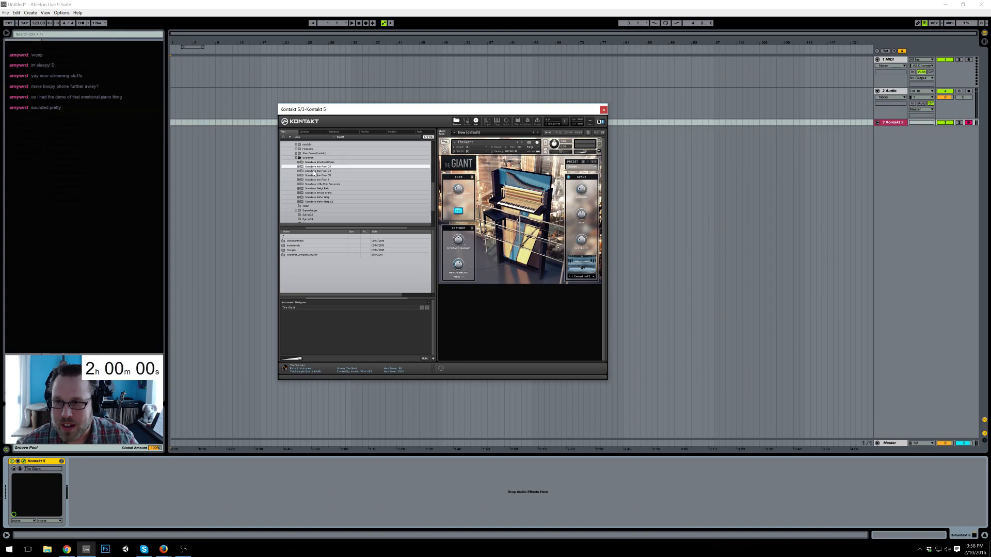
pyautogui.click(315, 179)
pyautogui.click(316, 185)
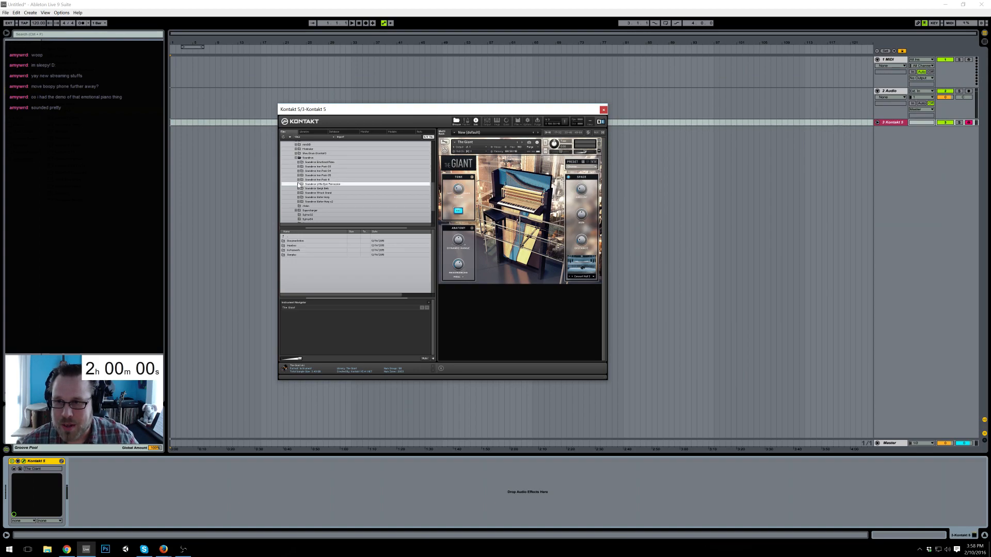
pyautogui.click(316, 189)
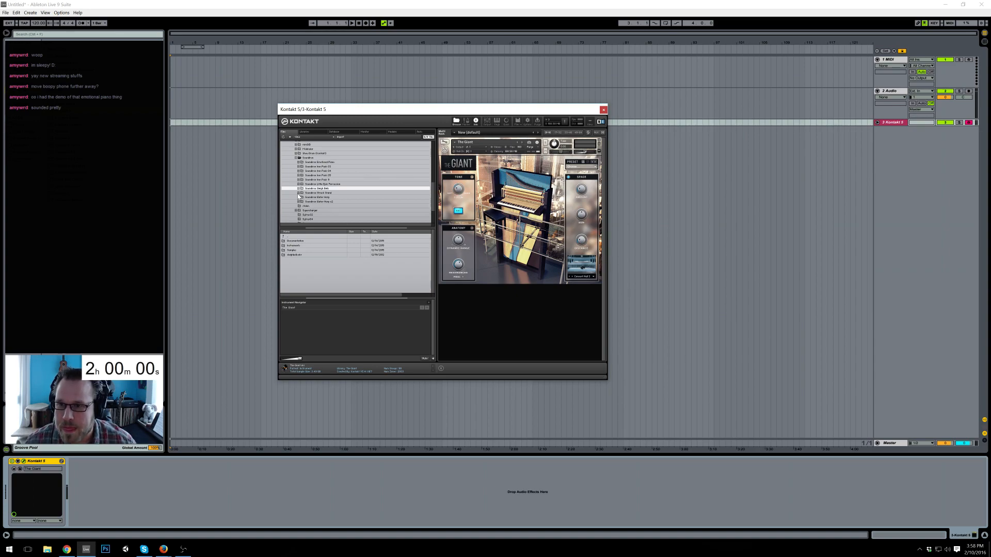
# - Browse the Struck Grand library's instruments down to its FX folder
pyautogui.click(298, 193)
pyautogui.click(301, 206)
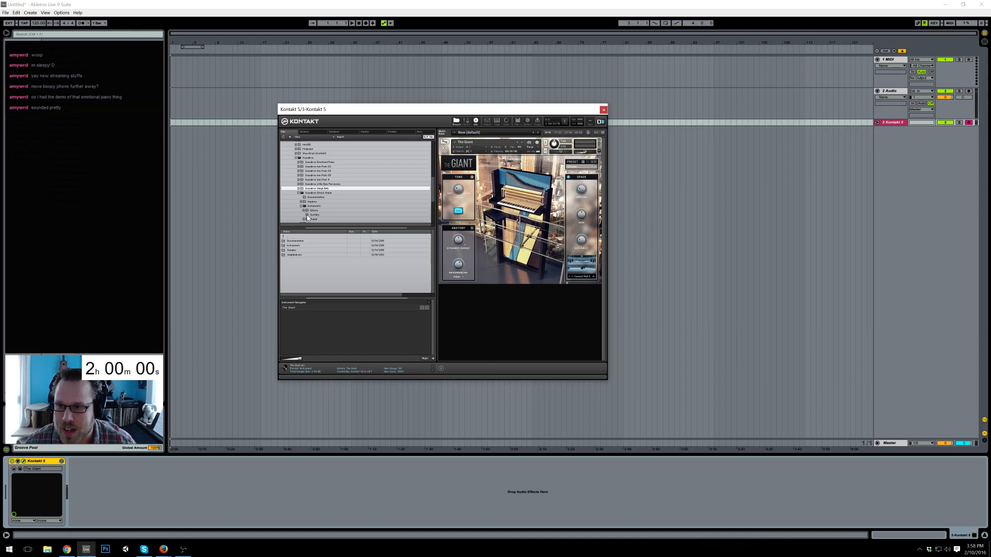
pyautogui.click(304, 211)
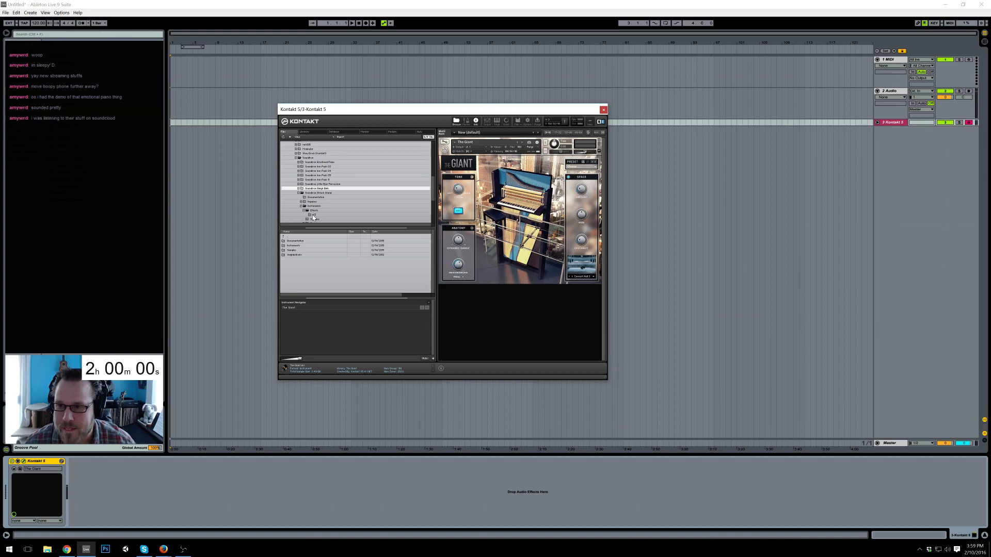
pyautogui.click(314, 214)
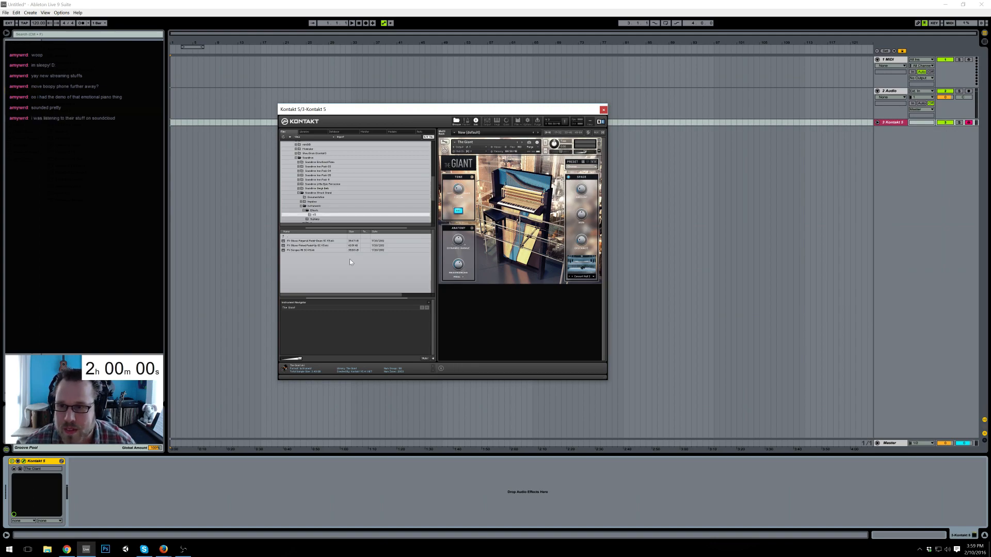
# - Replace The Giant in the Kontakt rack with the FX Gloves Fingered Pedal-Down instrument, without saving the old one
pyautogui.doubleClick(332, 241)
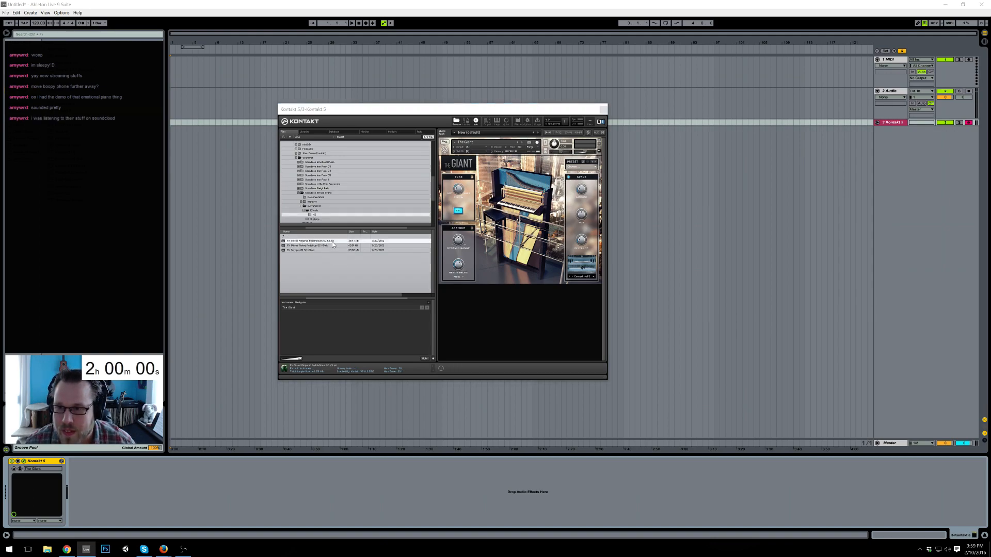
pyautogui.click(599, 141)
pyautogui.press('n')
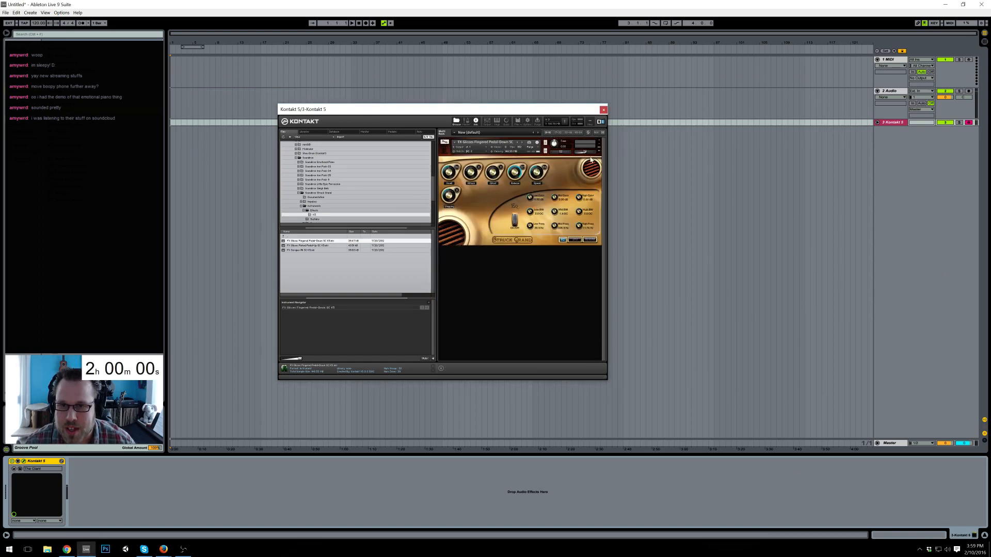
pyautogui.click(600, 144)
pyautogui.doubleClick(314, 241)
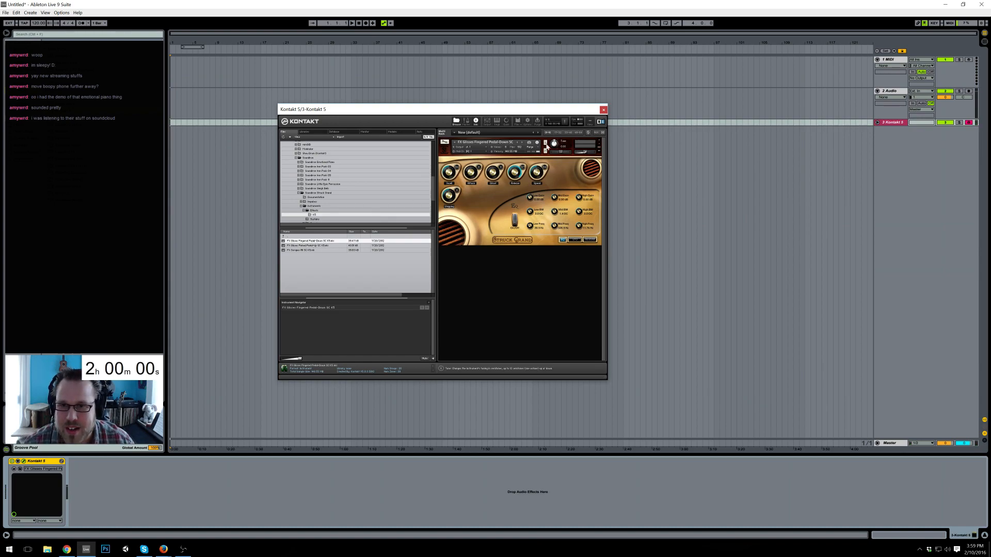
# - Step the loaded Kontakt instrument forward through FX Gloves Picked Pedal-Up to FX Scrapes All, and collapse the opened subfolder
pyautogui.click(522, 146)
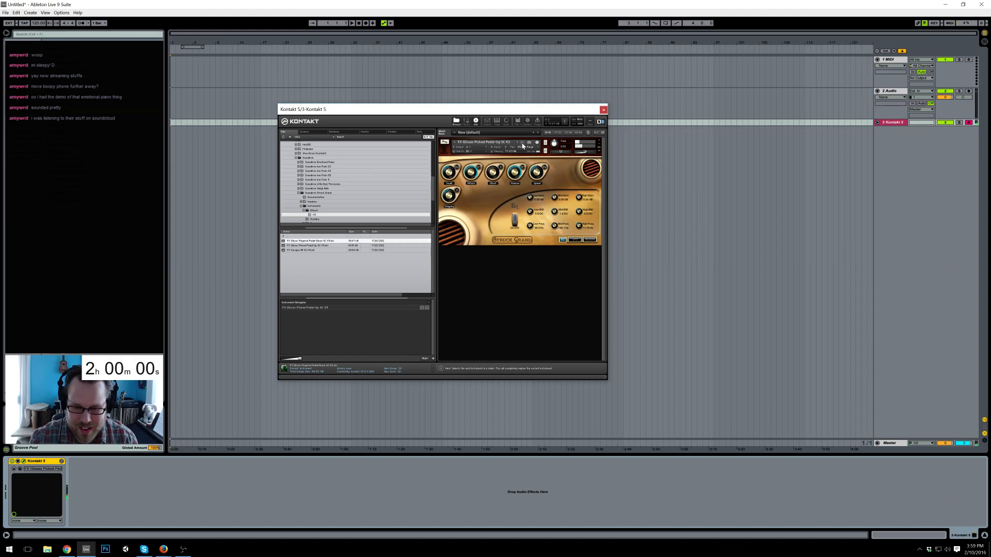
pyautogui.click(521, 146)
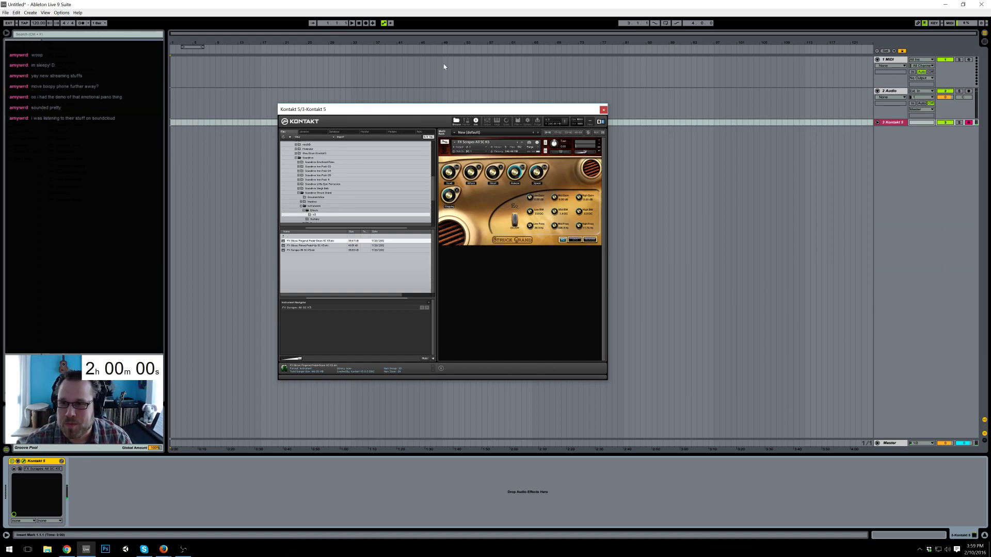
pyautogui.click(304, 211)
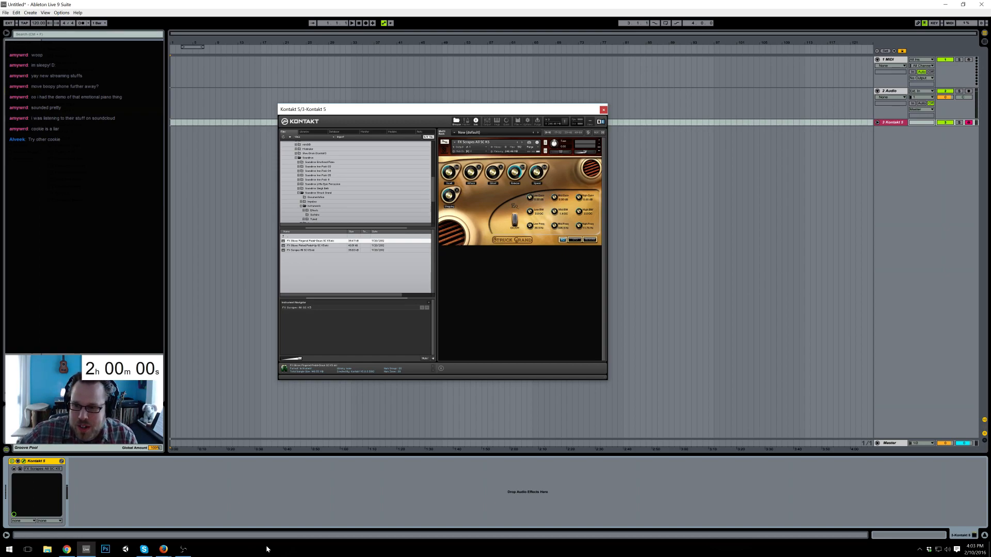
# - Switch to the countdown timer in Firefox, start the 2-hour countdown, and minimize its window
pyautogui.moveTo(163, 550)
pyautogui.click(163, 511)
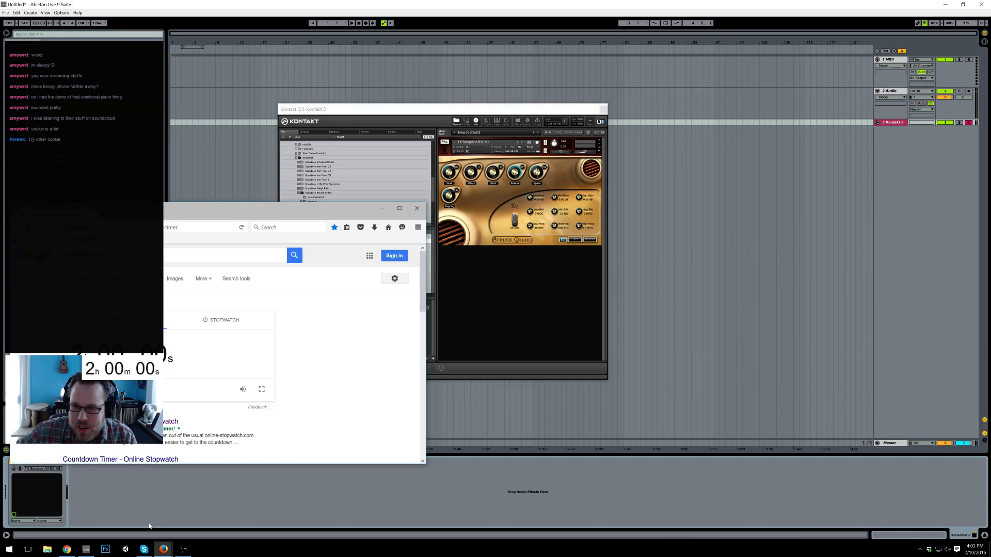
pyautogui.click(381, 208)
# - Close the Kontakt window and delete the Kontakt 5 track from the set
pyautogui.click(602, 109)
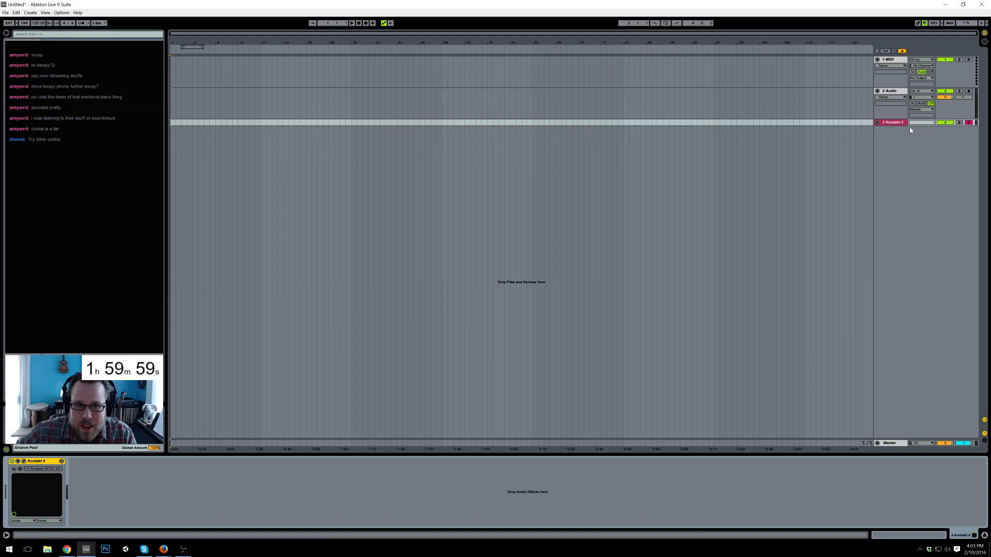
pyautogui.press('Delete')
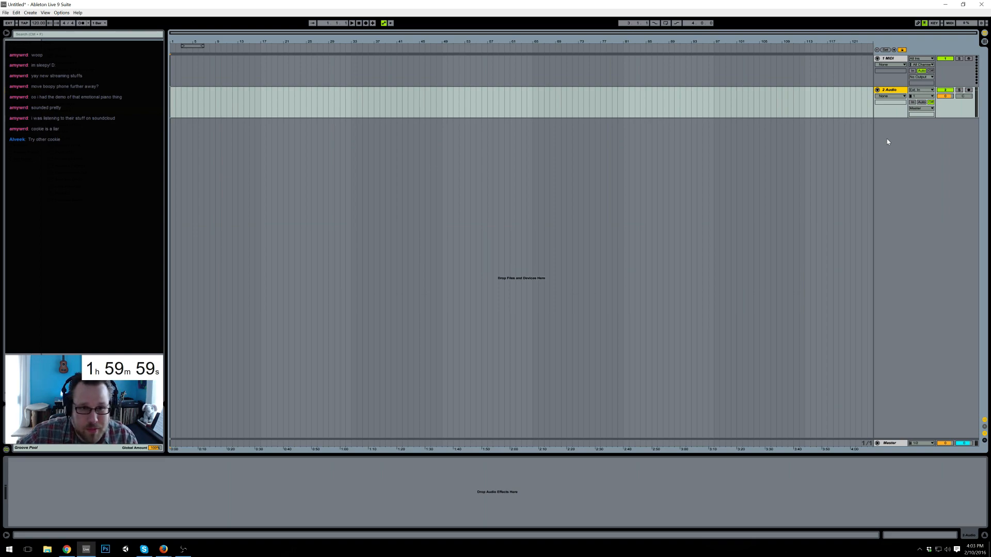
pyautogui.click(789, 95)
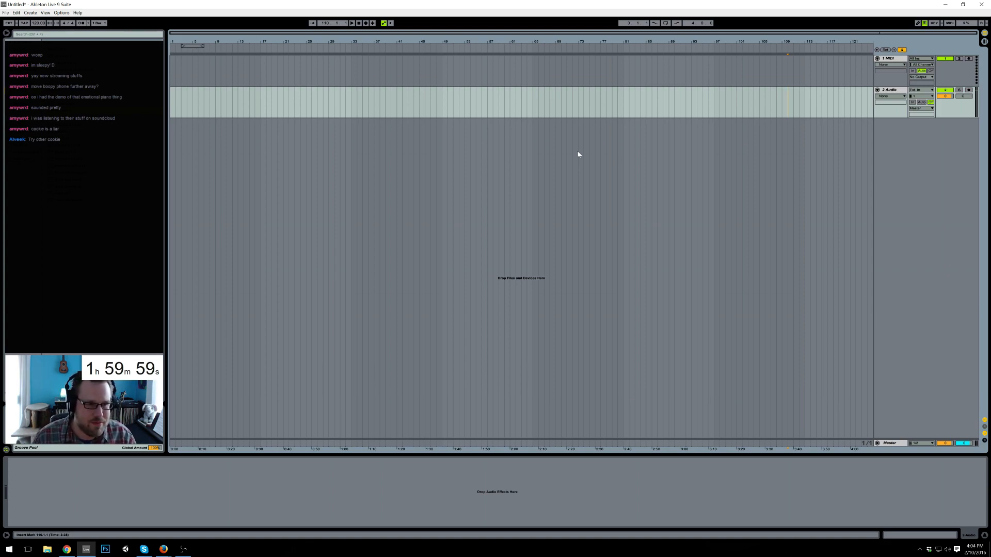
# - Restore the Firefox countdown timer window, move it away from the chat and webcam overlay, and return to Ableton Live
pyautogui.moveTo(162, 545)
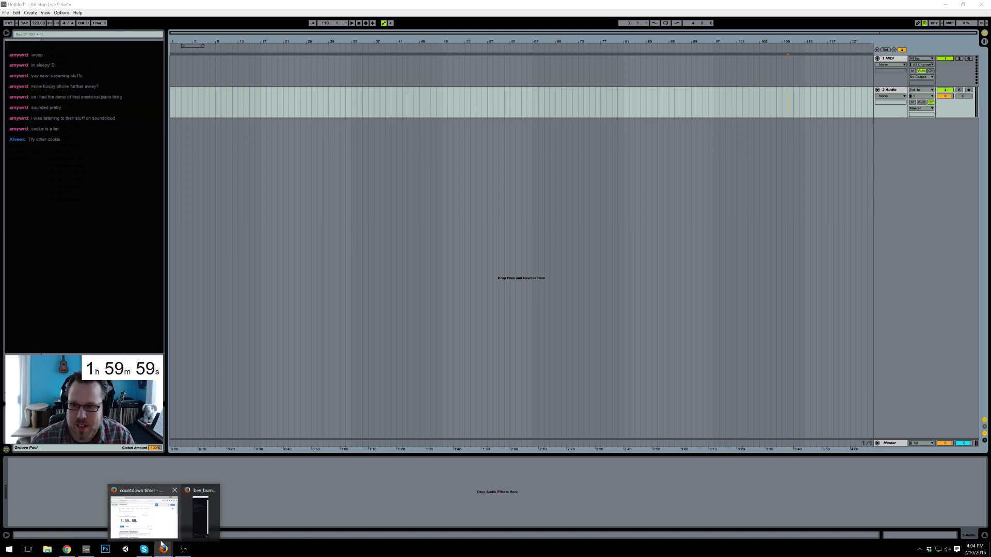
pyautogui.click(155, 519)
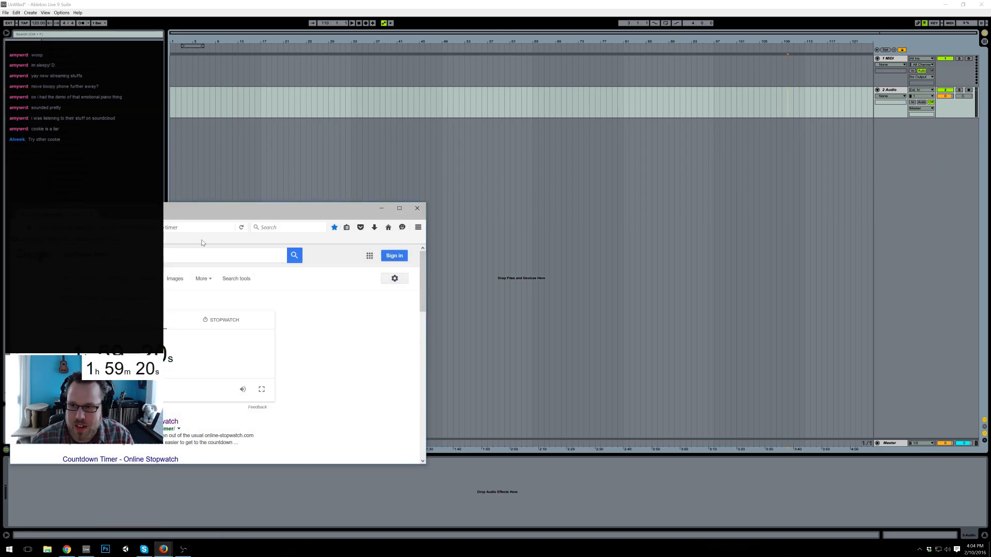
pyautogui.moveTo(247, 211); pyautogui.dragTo(795, 269)
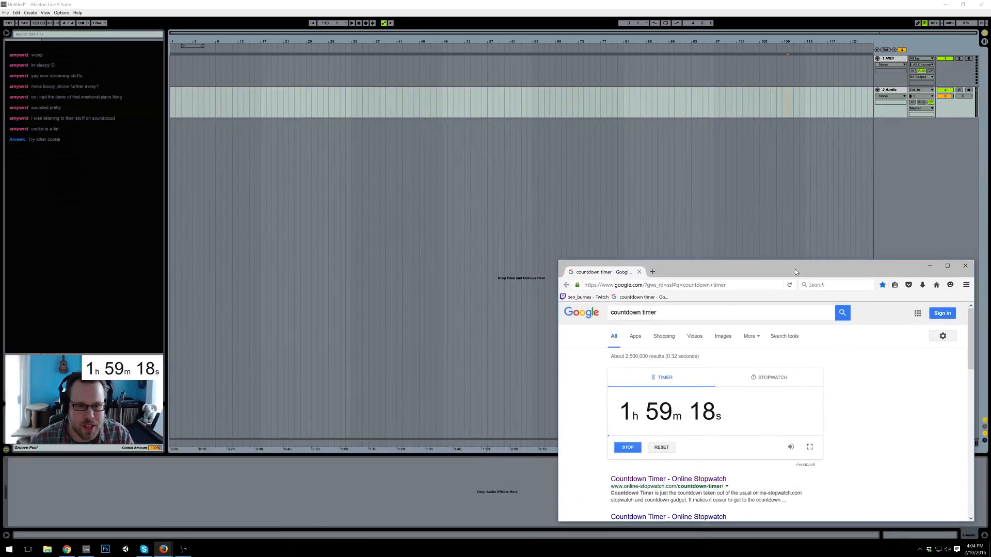
pyautogui.click(650, 4)
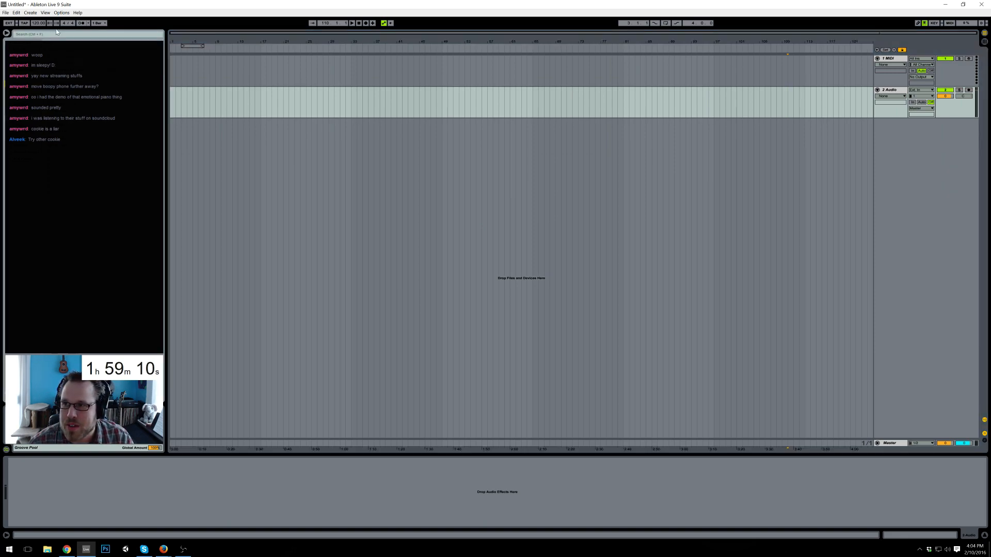
# - Set the time signature to 13/8 and make the arrangement loop span bars 3 to 5
pyautogui.write('13')
pyautogui.press('Return')
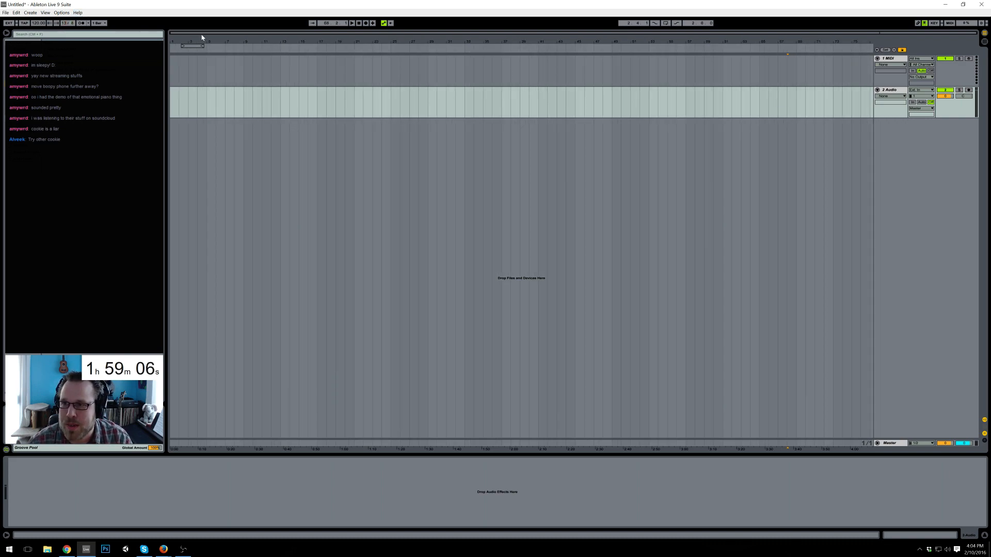
pyautogui.moveTo(215, 34)
pyautogui.mouseDown()
pyautogui.moveTo(215, 67)
pyautogui.moveTo(412, 67)
pyautogui.mouseUp()
pyautogui.moveTo(279, 46); pyautogui.dragTo(325, 51)
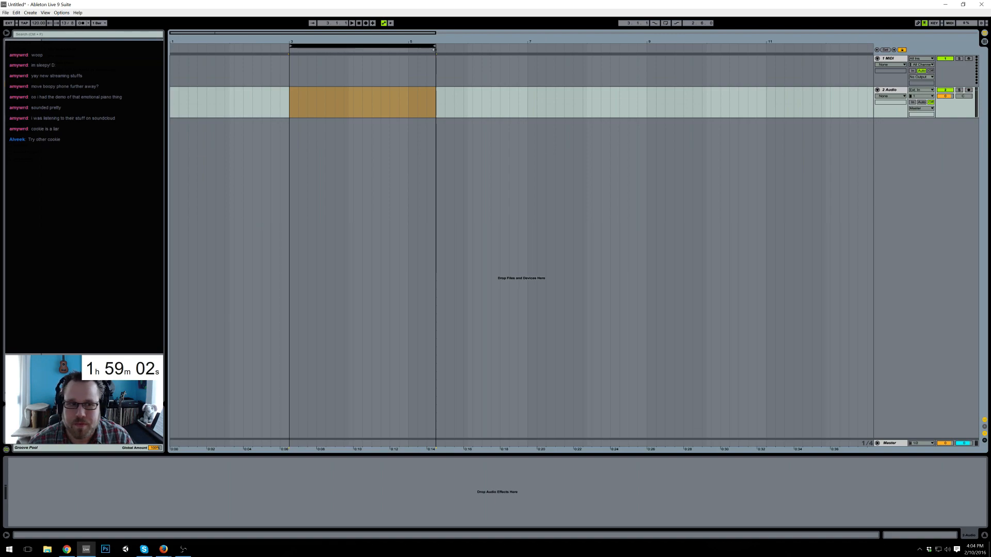
pyautogui.moveTo(436, 49); pyautogui.dragTo(410, 51)
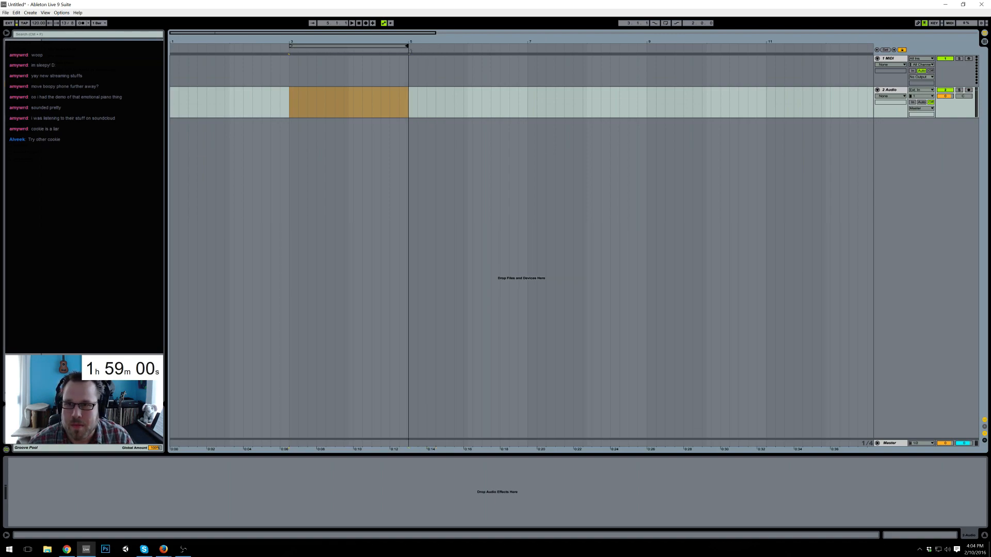
# - Insert an empty two-bar MIDI clip from bar 3 to bar 5 on the MIDI track and open its note editor
pyautogui.moveTo(290, 76); pyautogui.dragTo(407, 77)
pyautogui.hotkey('ctrl', 'shift', 'm')
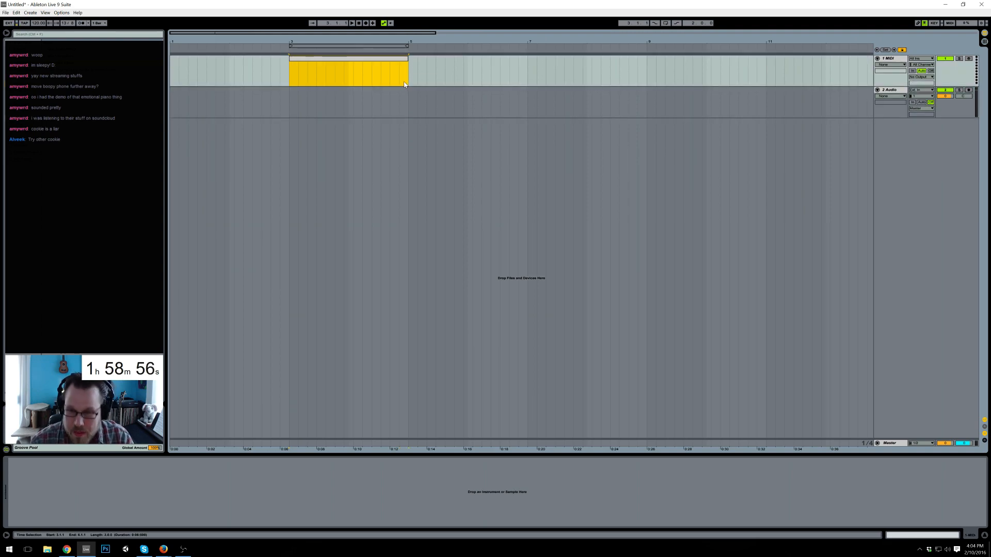
pyautogui.doubleClick(393, 60)
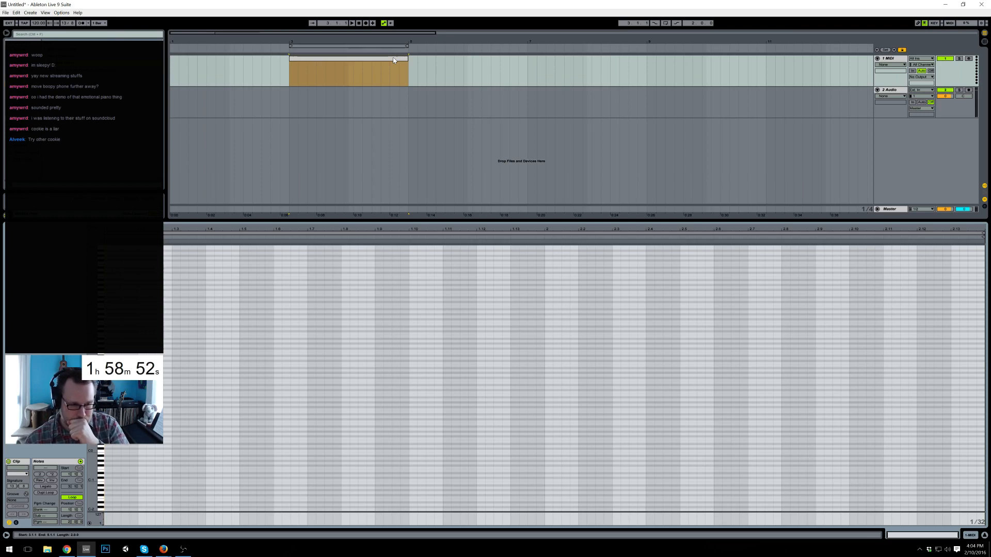
# - Set the song tempo to 80 BPM
pyautogui.click(37, 24)
pyautogui.write('80')
pyautogui.press('Return')
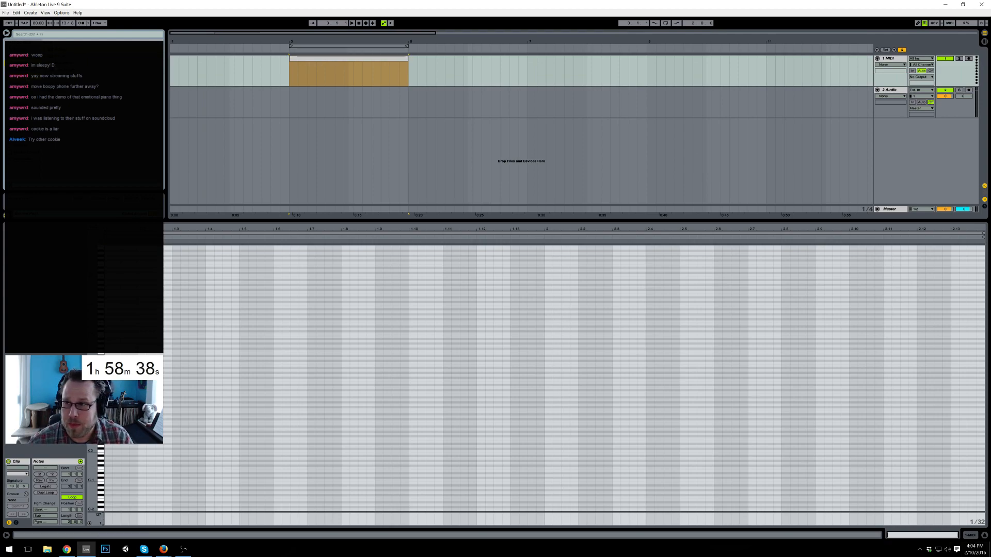
# - Load a Drum Rack onto the MIDI track and put 808 samples on its C1 and E1 pads
pyautogui.click(970, 535)
pyautogui.moveTo(950, 514); pyautogui.dragTo(210, 492)
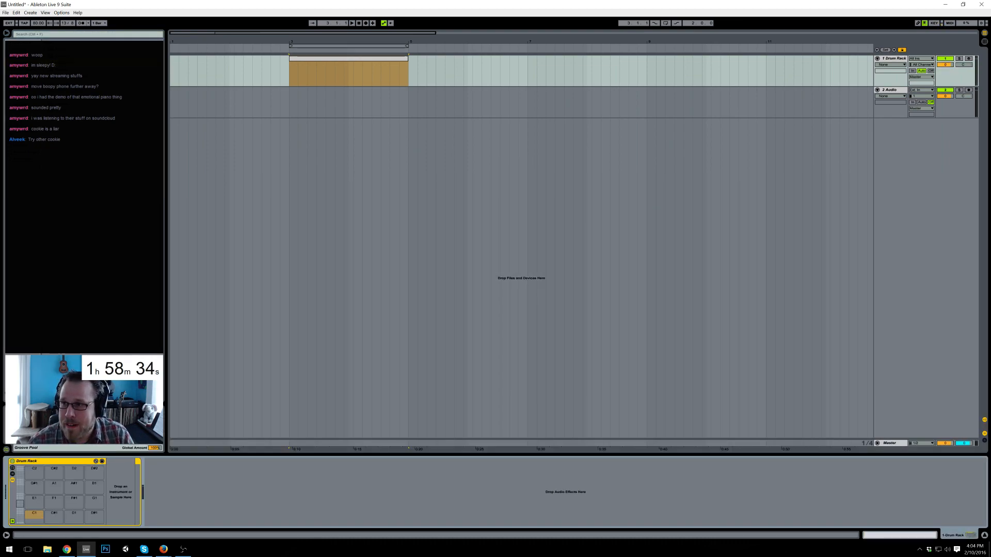
pyautogui.click(20, 70)
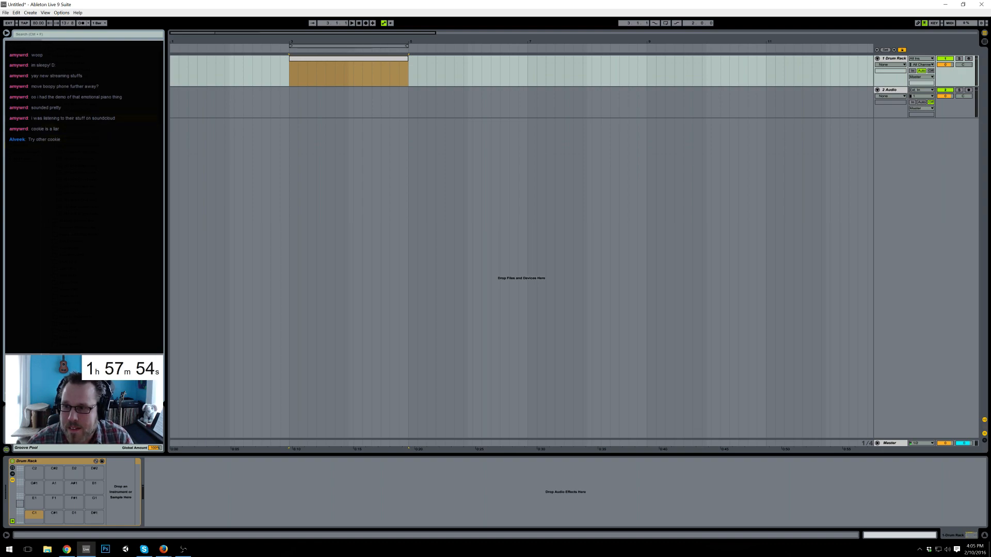
pyautogui.moveTo(34, 516); pyautogui.dragTo(34, 516)
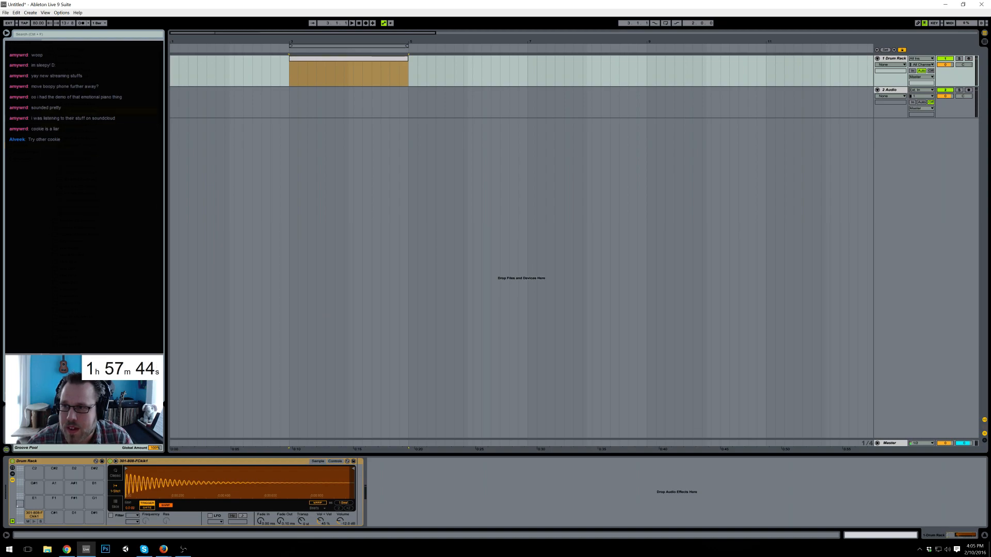
pyautogui.moveTo(94, 107); pyautogui.dragTo(35, 502)
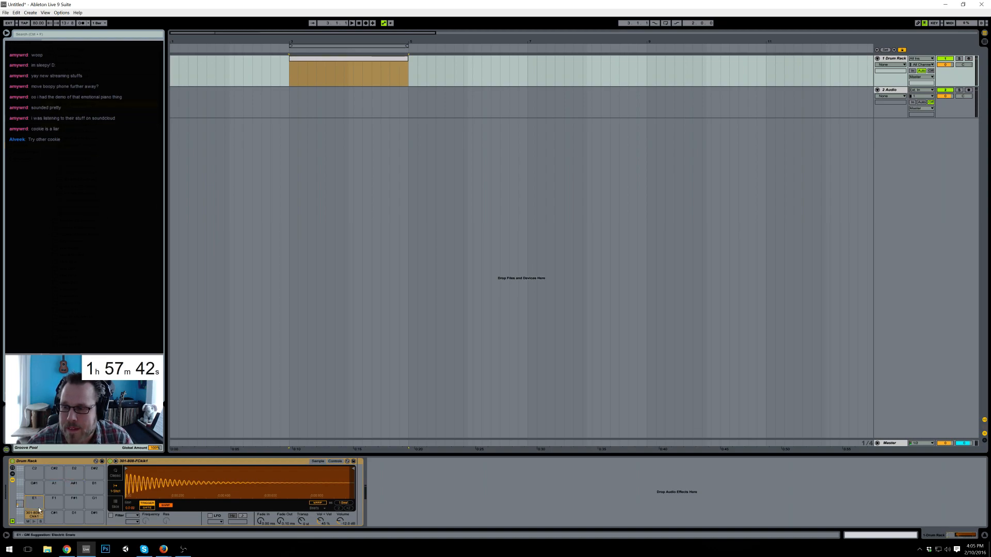
# - Add an E1 note at the start of the MIDI clip and duplicate it onto all 13 eighths of bar 1
pyautogui.doubleClick(312, 62)
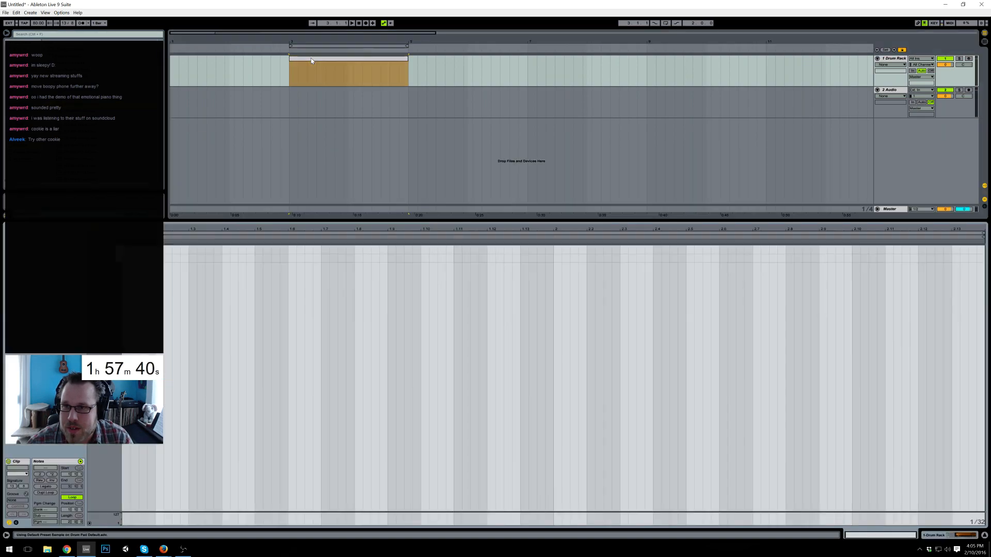
pyautogui.doubleClick(129, 250)
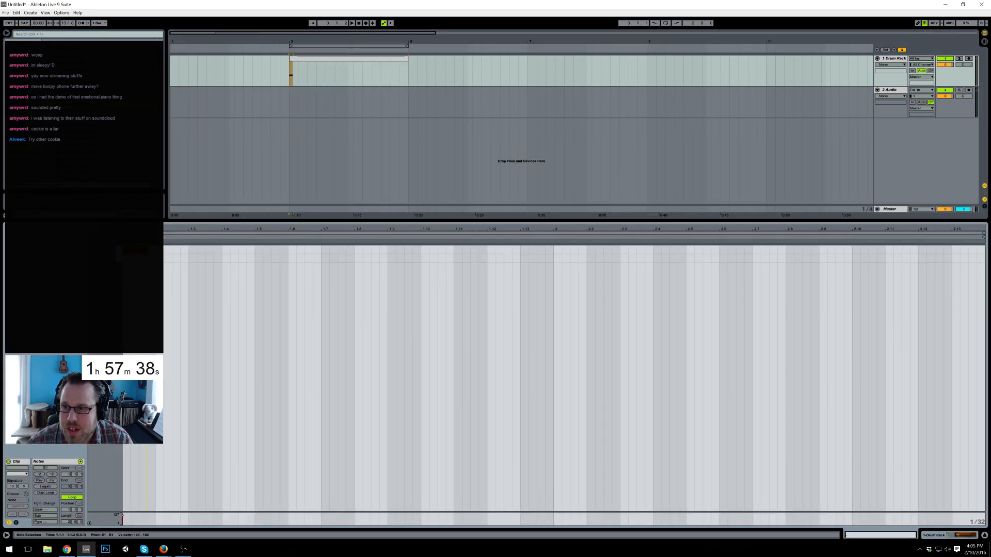
pyautogui.moveTo(156, 258); pyautogui.dragTo(123, 251)
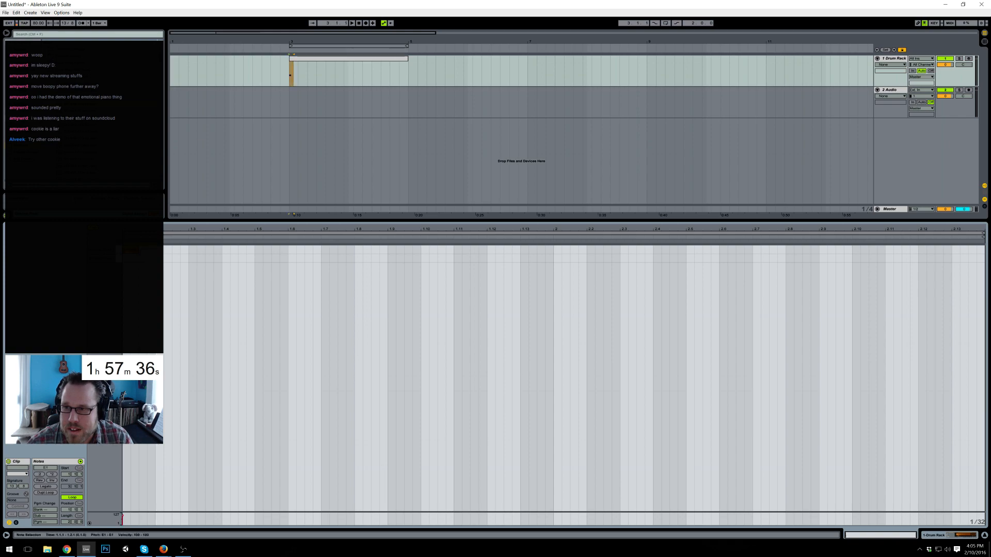
pyautogui.hotkey('ctrl', 'd')
pyautogui.hotkey('ctrl', 'd')
pyautogui.hotkey('ctrl', 'd')
pyautogui.hotkey('ctrl', 'd')
pyautogui.hotkey('ctrl', 'd')
pyautogui.hotkey('ctrl', 'd')
pyautogui.hotkey('ctrl', 'd')
pyautogui.hotkey('ctrl', 'd')
pyautogui.hotkey('ctrl', 'd')
pyautogui.hotkey('ctrl', 'd')
pyautogui.hotkey('ctrl', 'd')
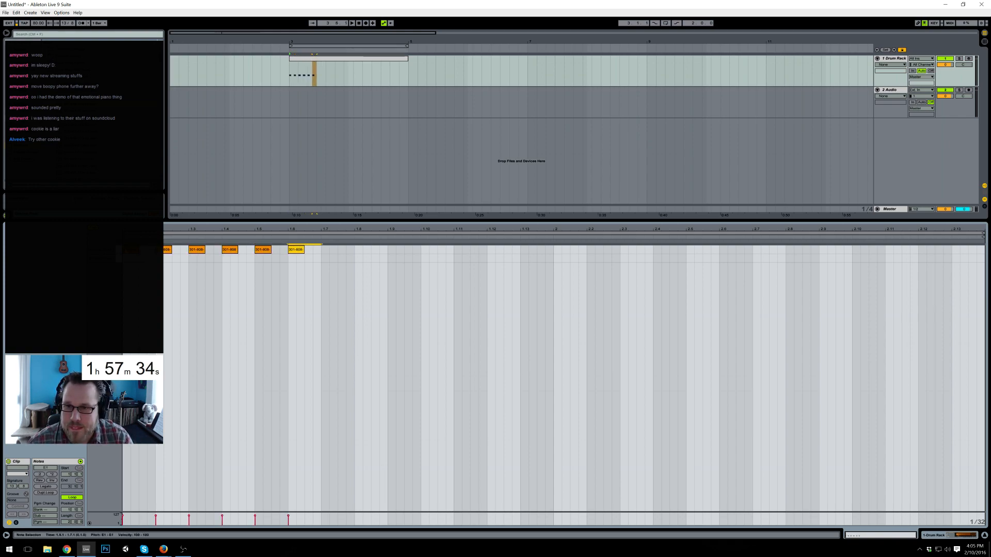
pyautogui.hotkey('ctrl', 'd')
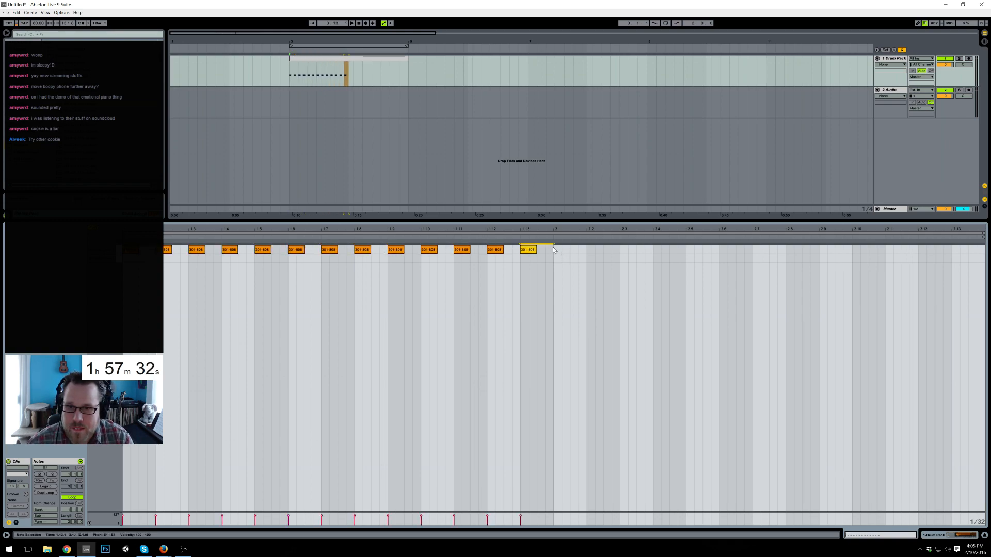
# - Duplicate the 13 E1 notes into bar 2 and briefly play the pattern back
pyautogui.hotkey('ctrl', 'a')
pyautogui.hotkey('ctrl', 'd')
pyautogui.press('space')
pyautogui.press('space')
# - Lower the velocities of the second, third and fifth E1 notes in bar 1
pyautogui.moveTo(164, 266); pyautogui.dragTo(200, 247)
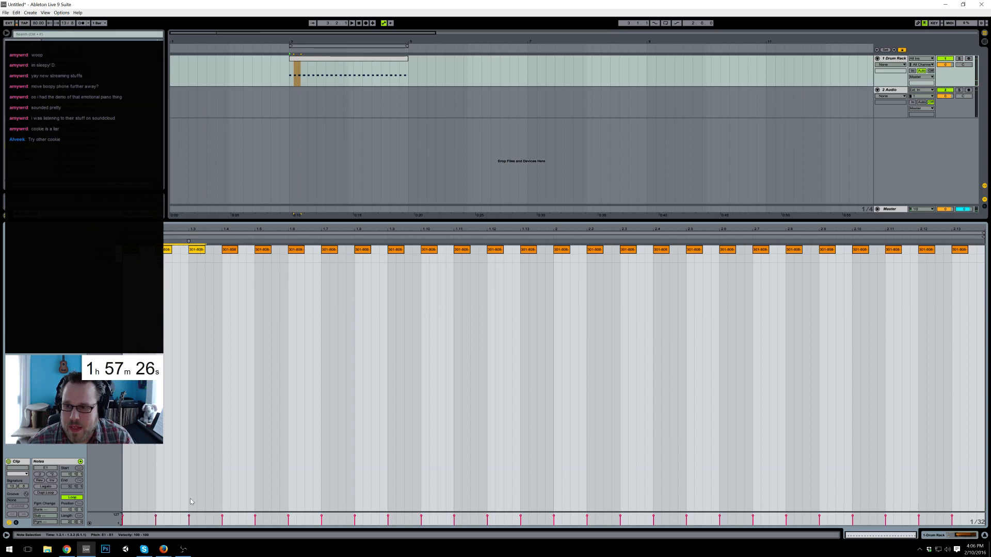
pyautogui.moveTo(188, 517); pyautogui.dragTo(189, 518)
pyautogui.click(183, 519)
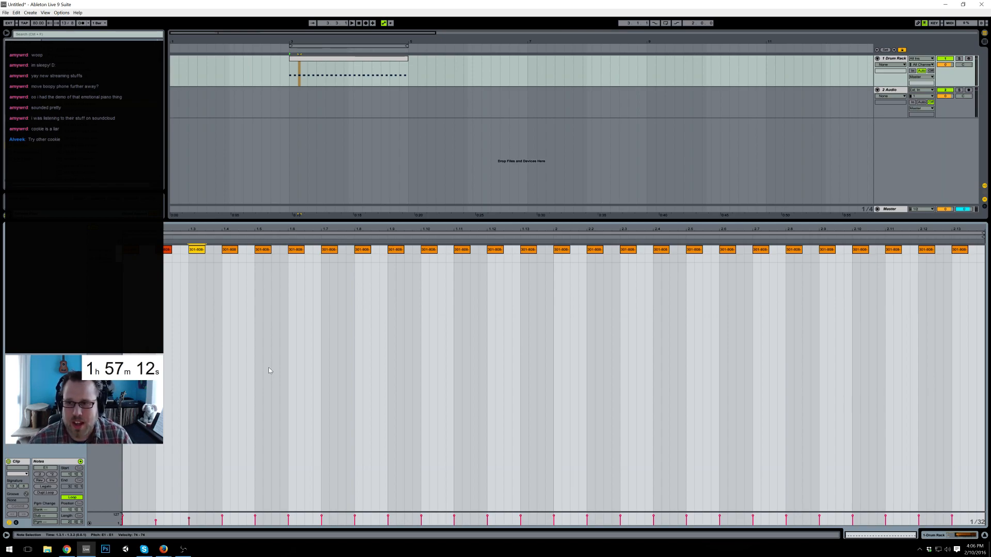
pyautogui.moveTo(264, 251); pyautogui.dragTo(295, 261)
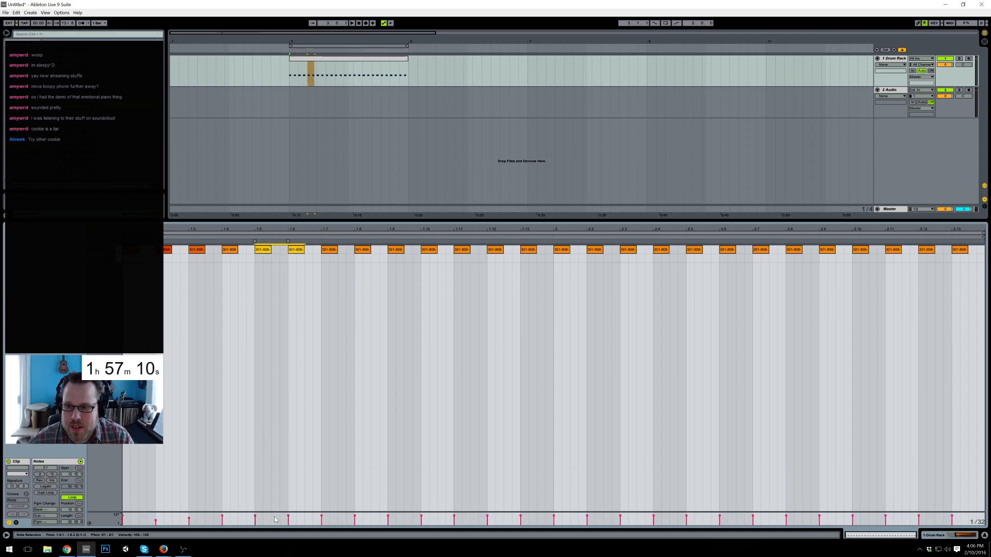
pyautogui.moveTo(254, 519)
pyautogui.mouseDown()
pyautogui.moveTo(254, 535)
pyautogui.moveTo(288, 508)
pyautogui.mouseUp()
pyautogui.click(262, 520)
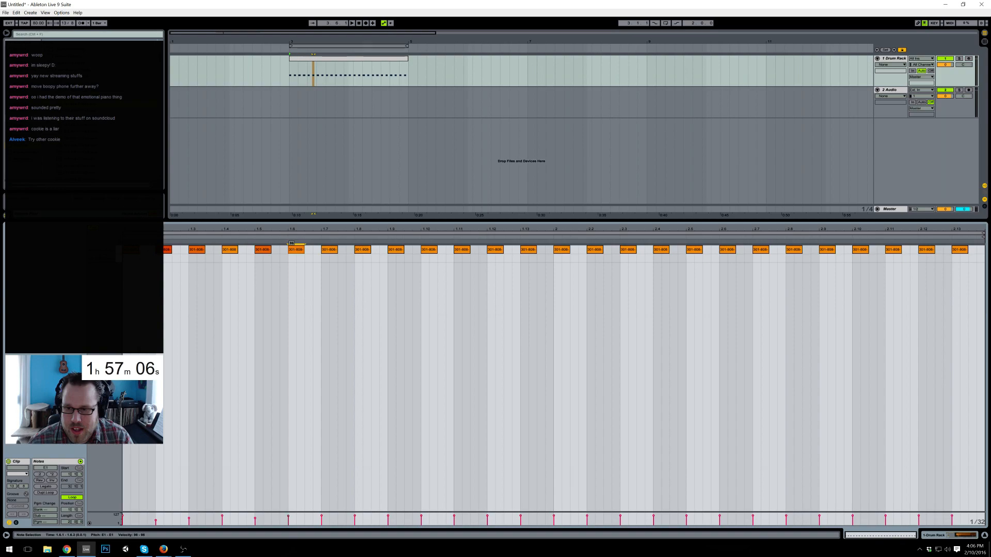
pyautogui.click(356, 353)
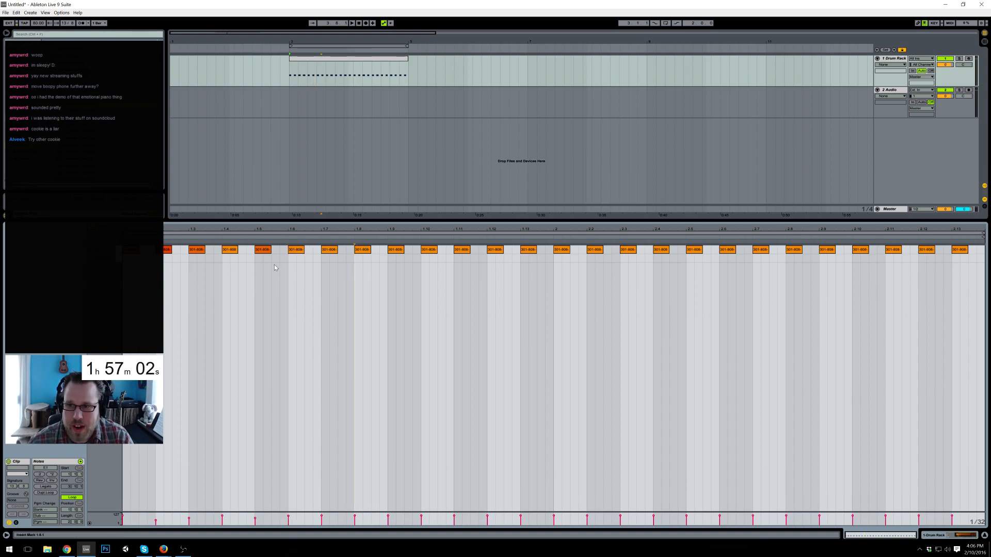
# - Lower the velocities of the 8th, 10th, 11th and 13th E1 notes in bar 1 and audition the pattern
pyautogui.click(363, 251)
pyautogui.moveTo(360, 258); pyautogui.dragTo(364, 267)
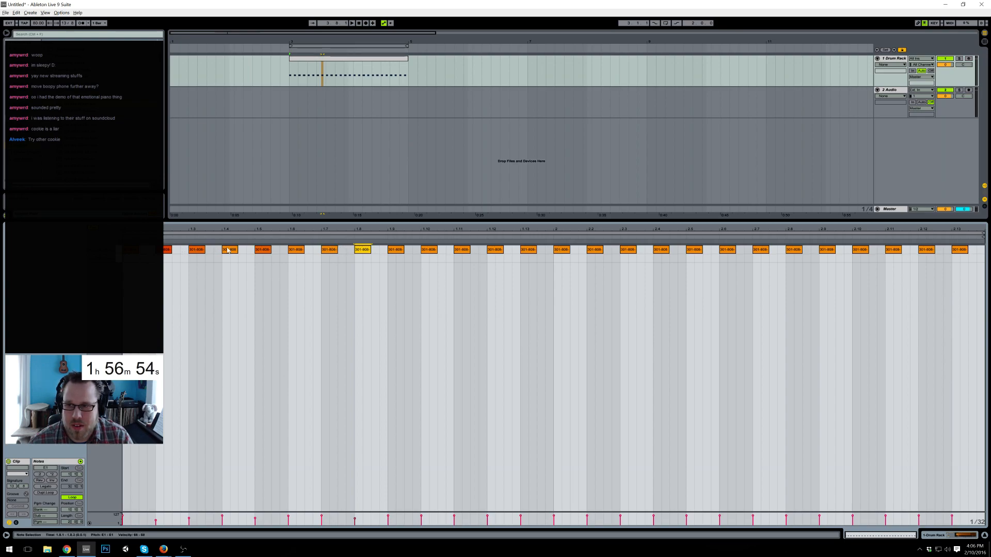
pyautogui.moveTo(362, 251); pyautogui.dragTo(362, 264)
pyautogui.click(429, 251)
pyautogui.moveTo(431, 251); pyautogui.dragTo(467, 269)
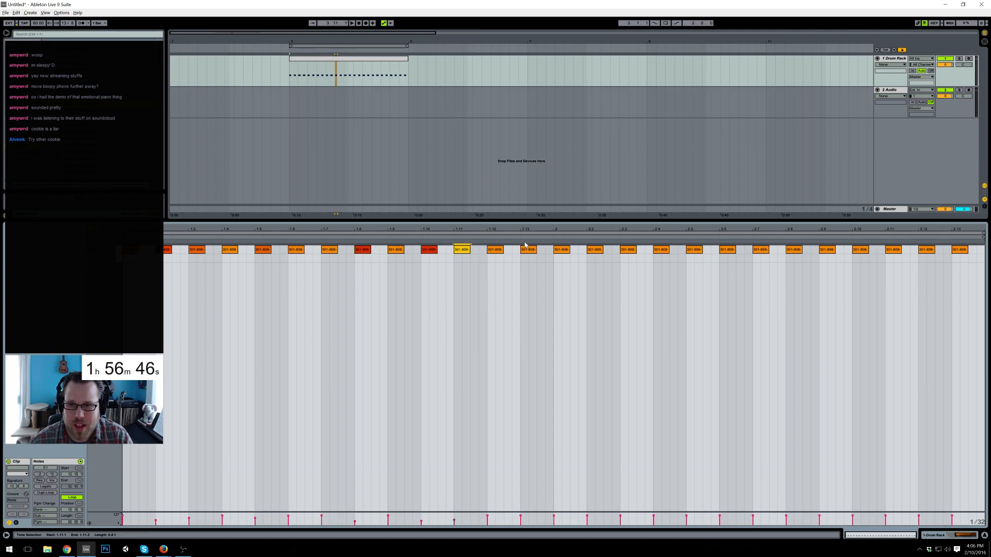
pyautogui.moveTo(535, 250); pyautogui.dragTo(530, 253)
pyautogui.press('space')
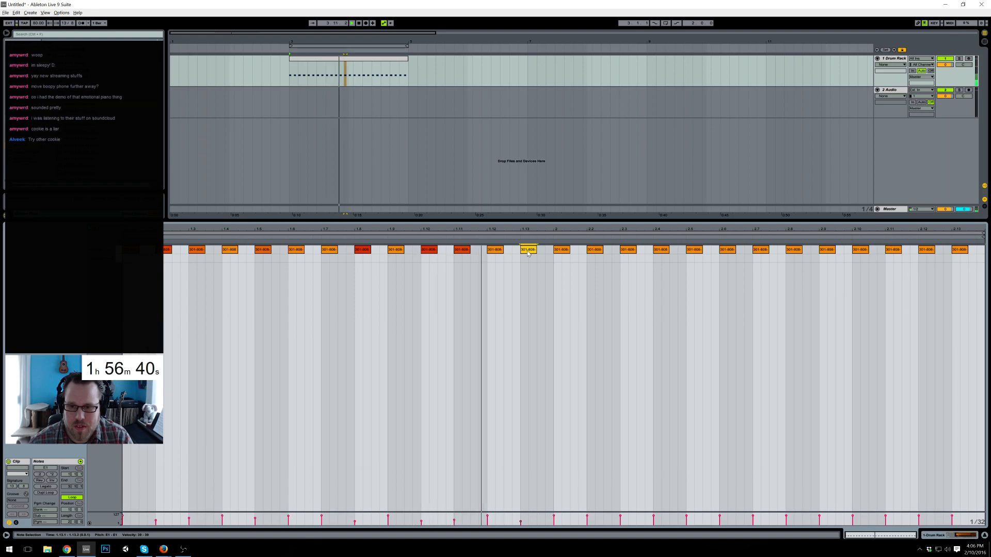
pyautogui.press('space')
# - Delete the notes in bar 2 and replace them with a duplicate of bar 1's accented pattern
pyautogui.moveTo(554, 257); pyautogui.dragTo(980, 250)
pyautogui.press('Delete')
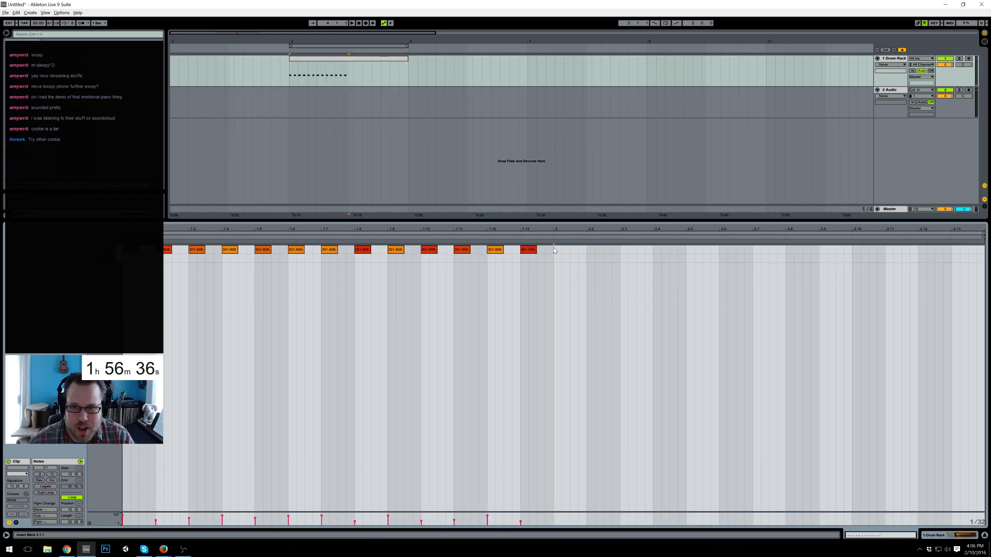
pyautogui.hotkey('ctrl', 'a')
pyautogui.hotkey('ctrl', 'd')
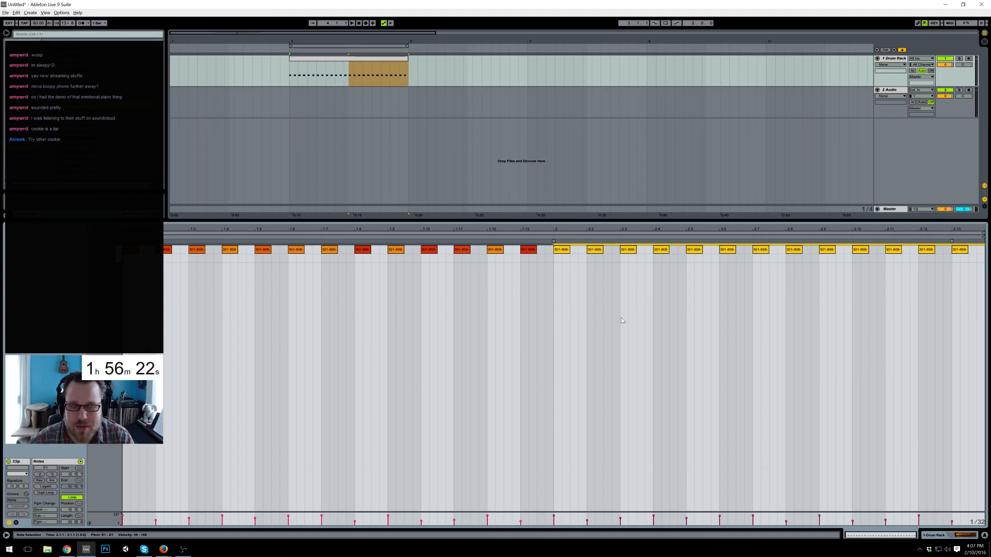
# - Lower the velocities of bar 1's fifth and sixth E1 notes and duplicate the revised bar over bar 2
pyautogui.click(320, 266)
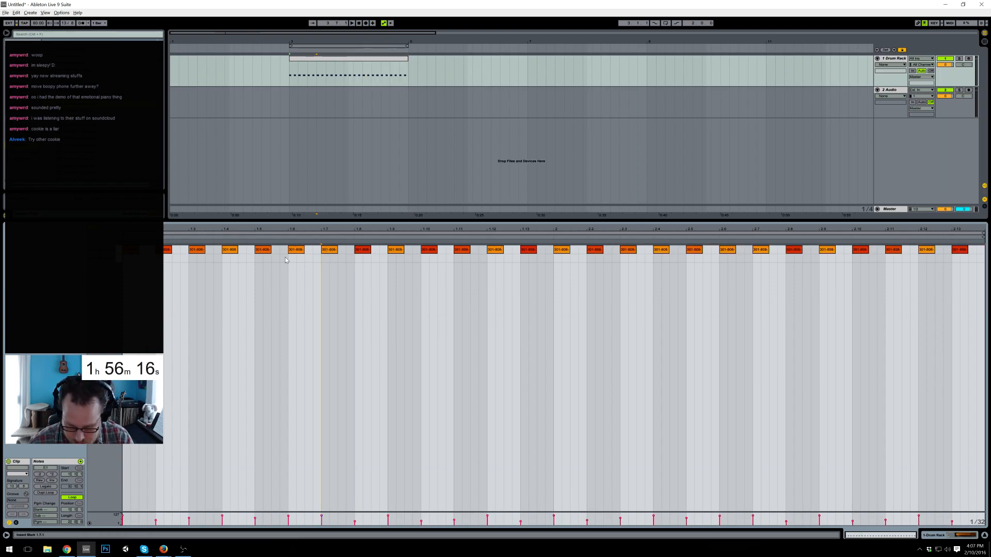
pyautogui.click(263, 250)
pyautogui.click(296, 250)
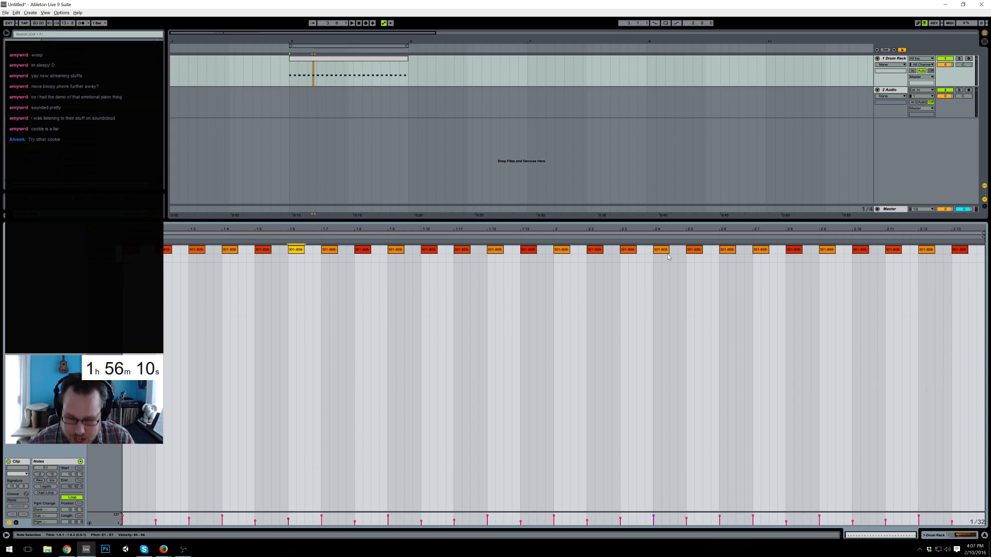
pyautogui.moveTo(552, 262); pyautogui.dragTo(165, 246)
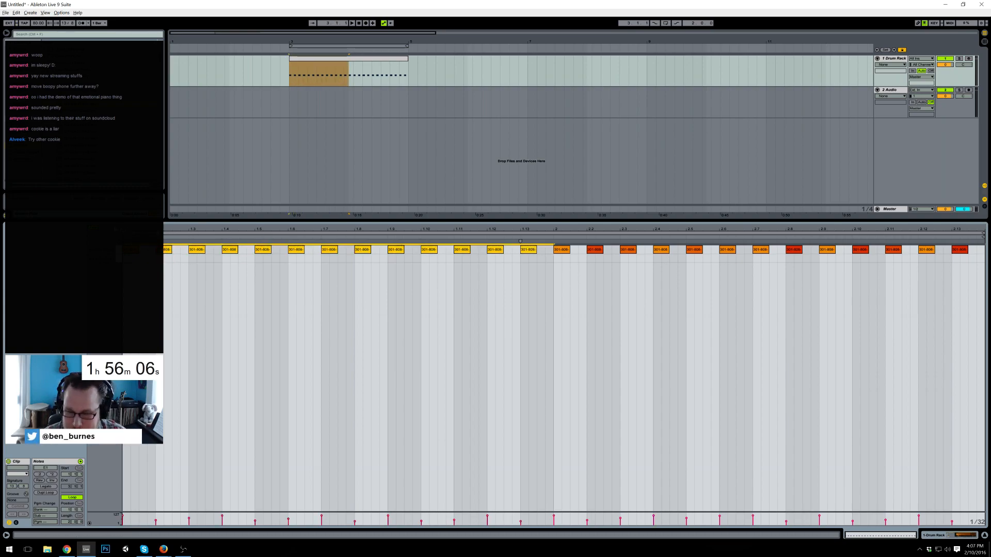
pyautogui.hotkey('ctrl', 'd')
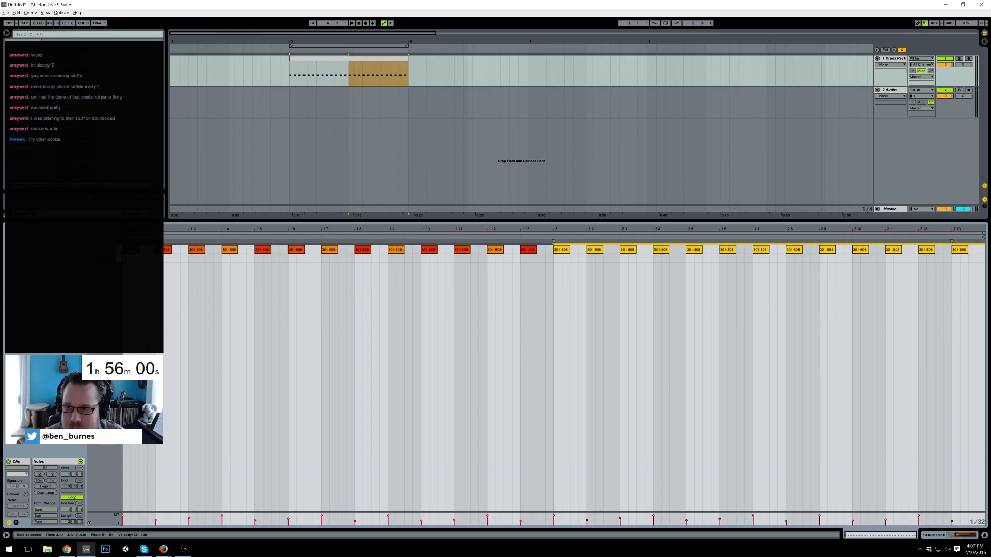
# - Add C1 notes on eighths 1, 4, 7, 9 and 12 of bar 1
pyautogui.click(130, 250)
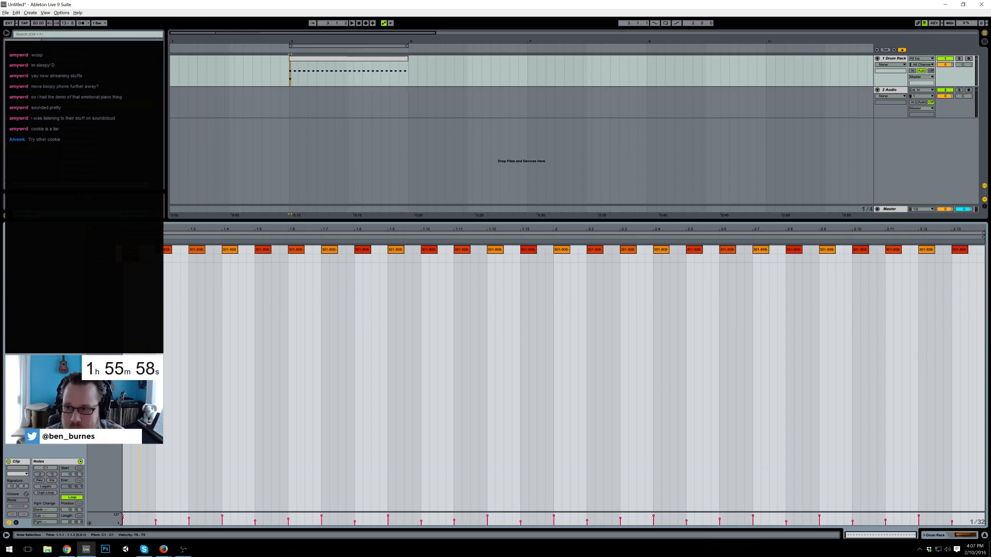
pyautogui.moveTo(222, 259); pyautogui.dragTo(123, 263)
pyautogui.hotkey('ctrl', 'd')
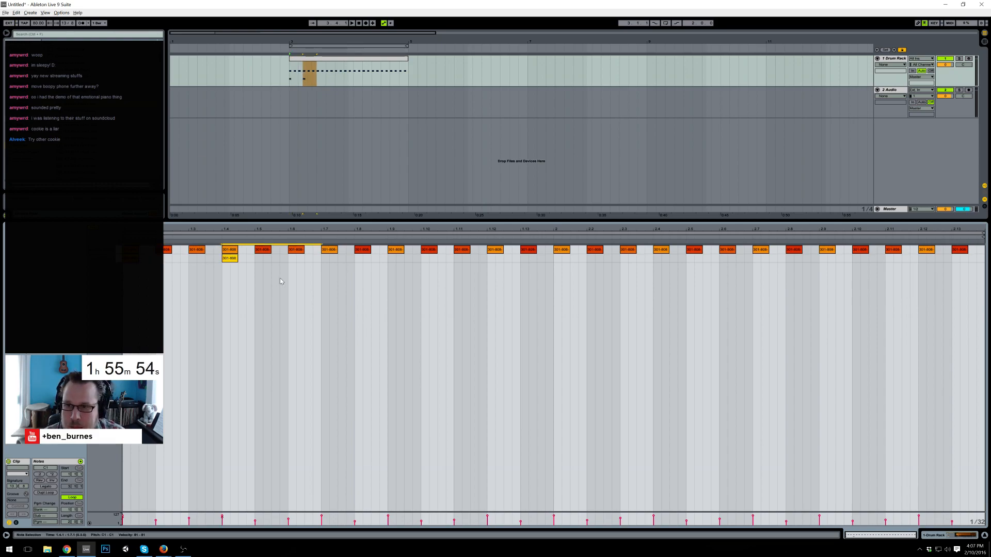
pyautogui.hotkey('ctrl', 'd')
pyautogui.doubleClick(391, 259)
pyautogui.moveTo(391, 259); pyautogui.dragTo(404, 259)
pyautogui.moveTo(484, 257); pyautogui.dragTo(386, 259)
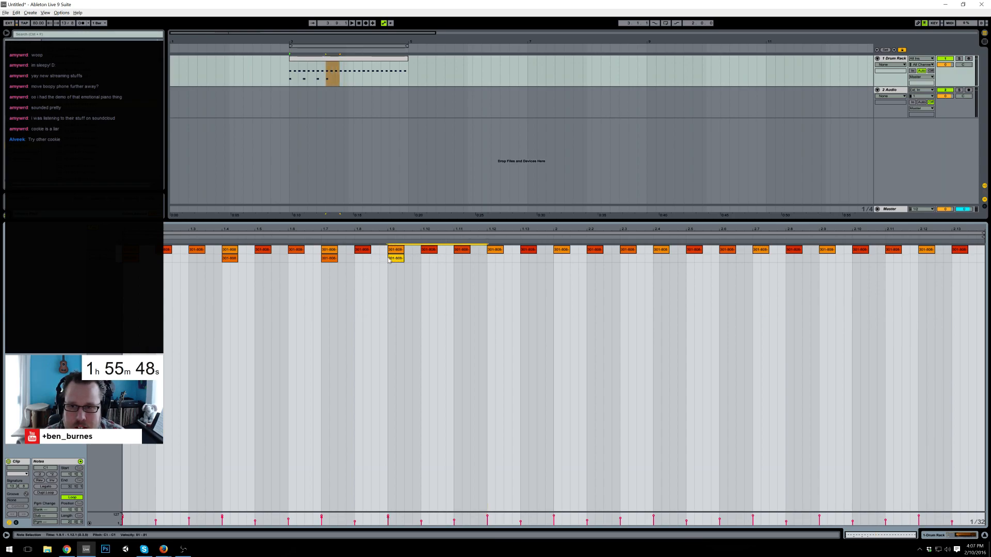
pyautogui.hotkey('ctrl', 'd')
# - Duplicate bar 1's C1 notes into bar 2 and play the loop
pyautogui.moveTo(554, 262); pyautogui.dragTo(58, 267)
pyautogui.hotkey('ctrl', 'd')
pyautogui.press('space')
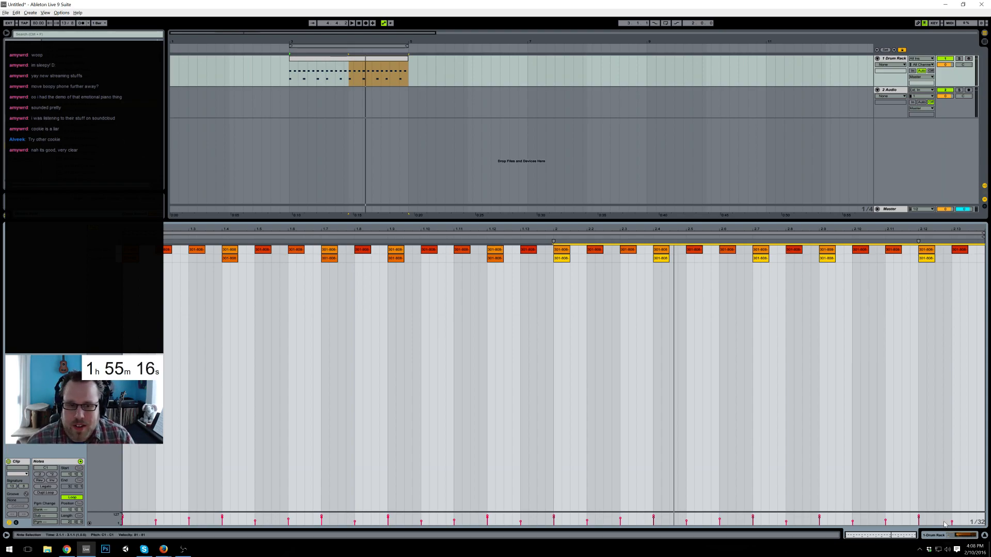
# - Load another 808 sample onto the Drum Rack's G#1 pad
pyautogui.hotkey('shift', 'Tab')
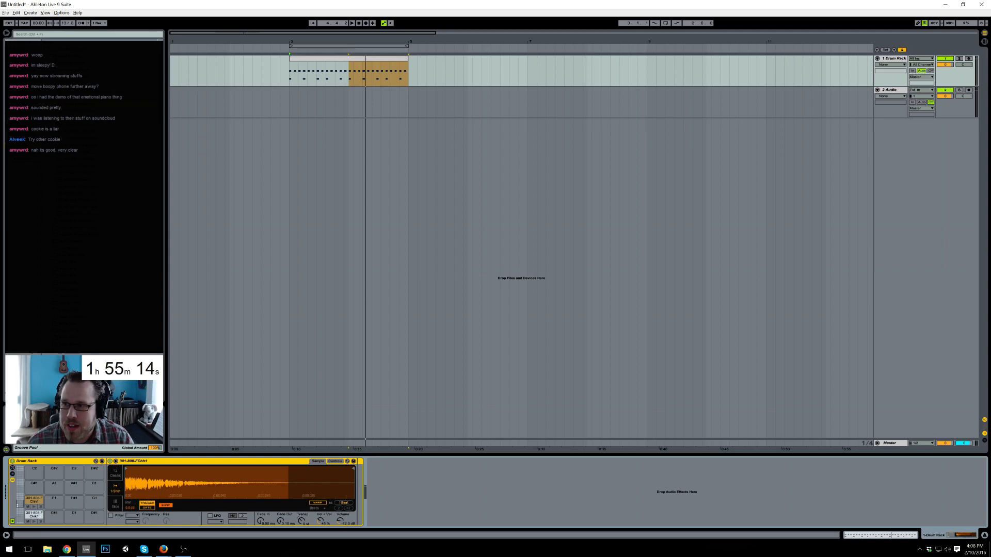
pyautogui.click(98, 86)
pyautogui.moveTo(98, 85); pyautogui.dragTo(34, 485)
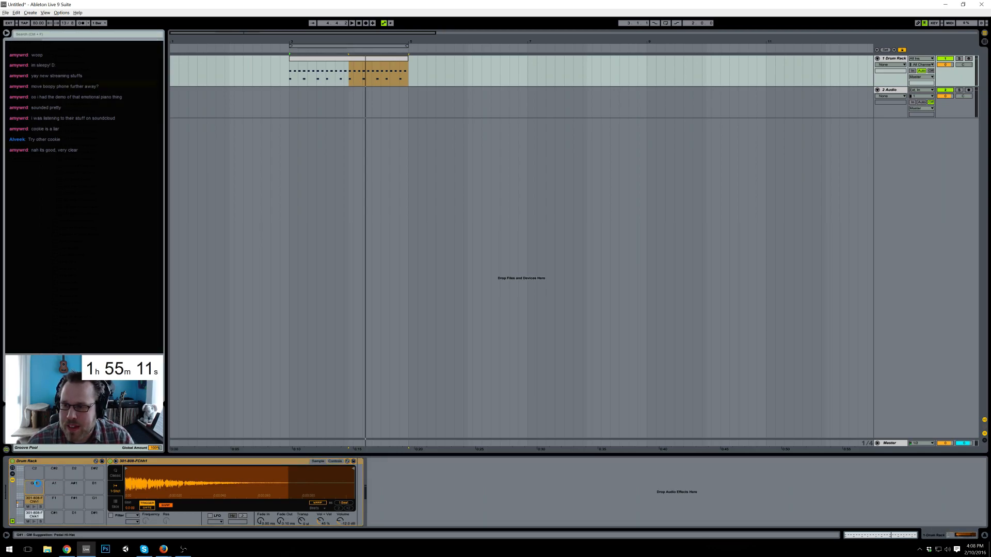
# - Add G#1 notes on eighths 4, 10 and 13 of bar 1 in the drum clip while it plays
pyautogui.doubleClick(355, 58)
pyautogui.press('space')
pyautogui.click(228, 251)
pyautogui.doubleClick(228, 250)
pyautogui.click(388, 250)
pyautogui.doubleClick(389, 250)
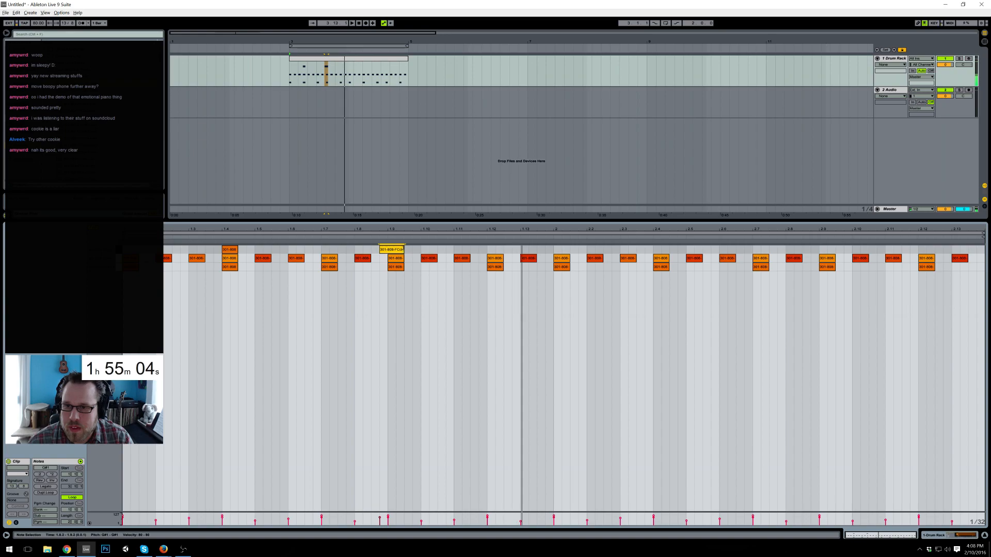
pyautogui.moveTo(393, 251); pyautogui.dragTo(434, 252)
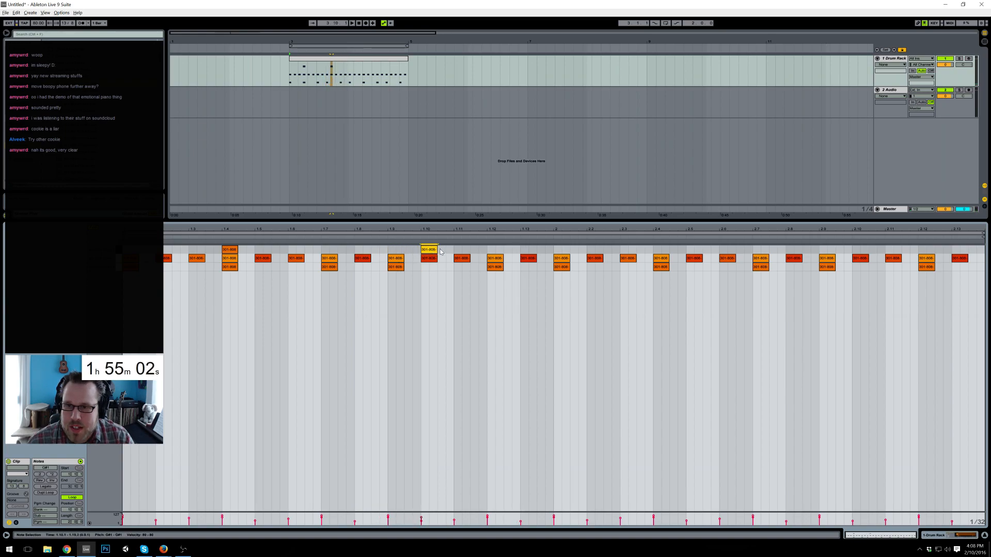
pyautogui.doubleClick(527, 250)
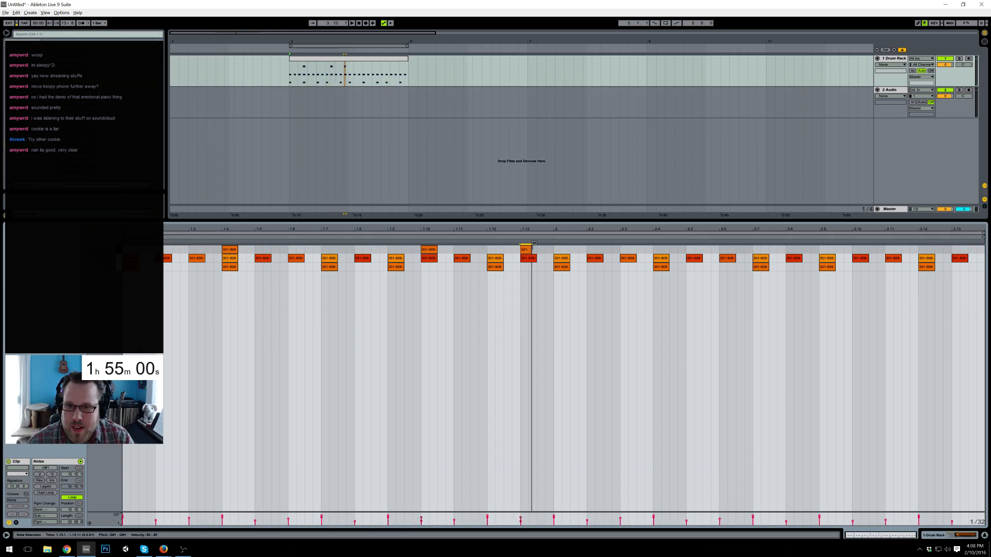
# - Duplicate bar 1's G#1 notes into bar 2 and play the full drum loop
pyautogui.moveTo(554, 252); pyautogui.dragTo(125, 248)
pyautogui.hotkey('ctrl', 'd')
pyautogui.press('space')
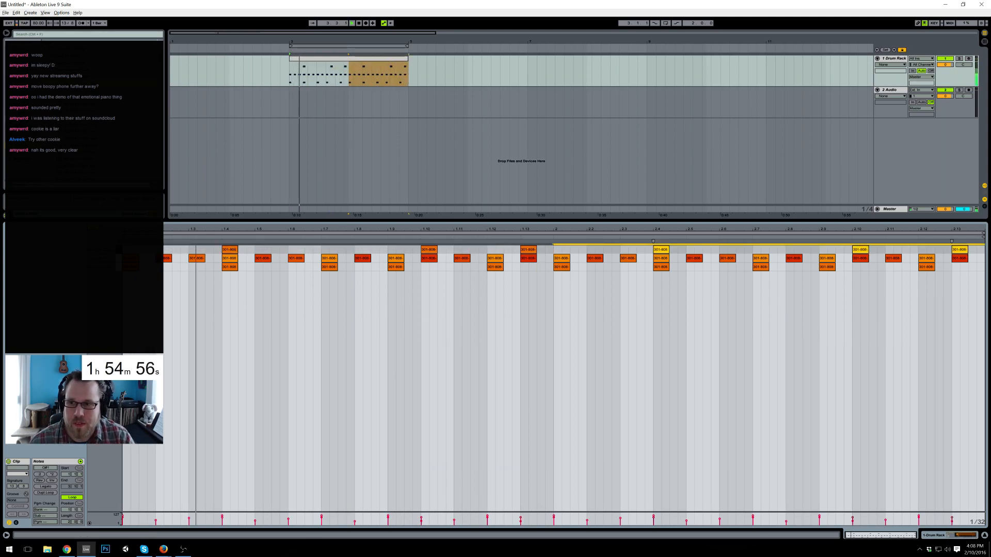
# - Set the song tempo to 95 BPM and clear the note selection
pyautogui.click(36, 24)
pyautogui.write('95')
pyautogui.press('Return')
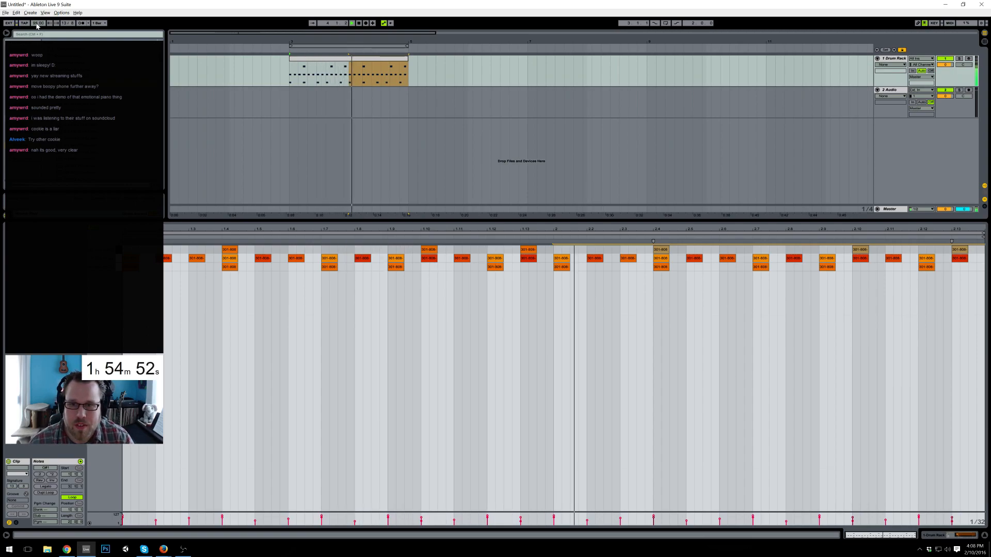
pyautogui.click(522, 306)
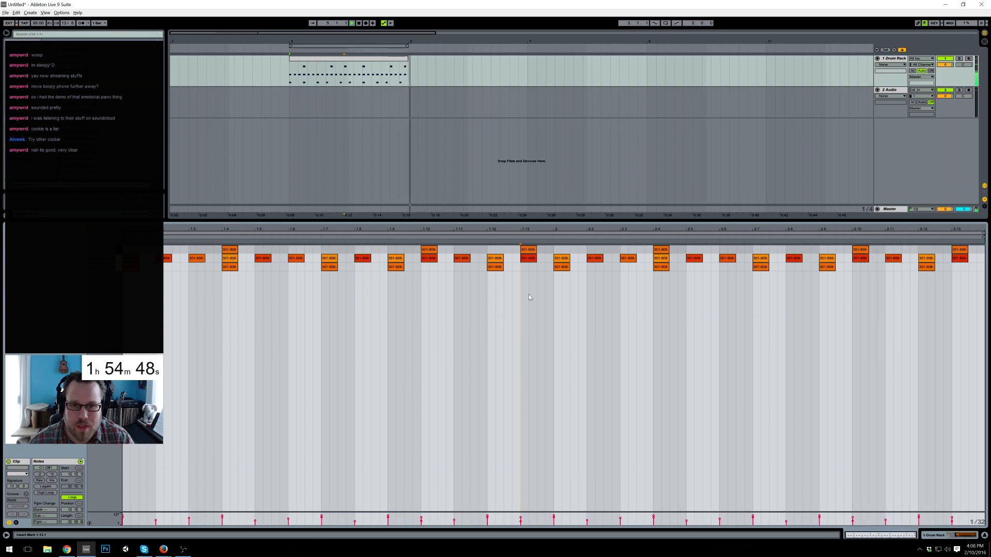
# - Stop playback and loop the arrangement over the two-bar drum clip
pyautogui.press('space')
pyautogui.click(406, 61)
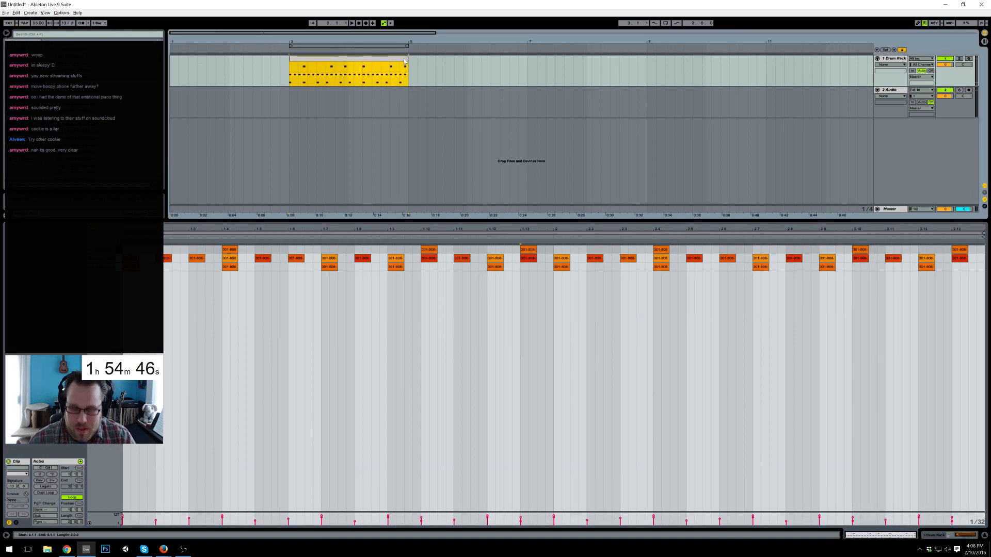
pyautogui.hotkey('ctrl', 'l')
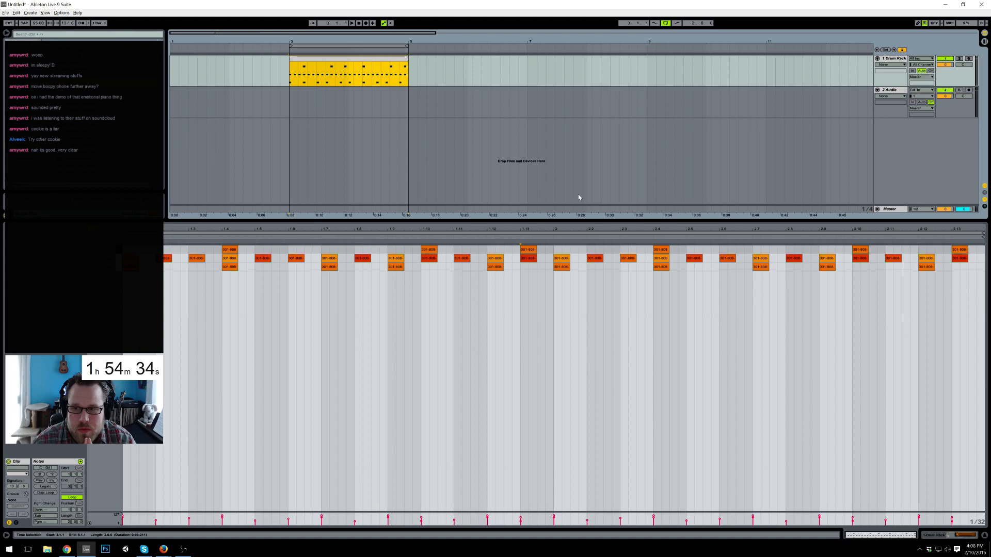
# - Shift bar 1's G#1 note from eighth 10 to 12, delete the one on 13, and shift bar 2's from 10 to 9
pyautogui.click(466, 292)
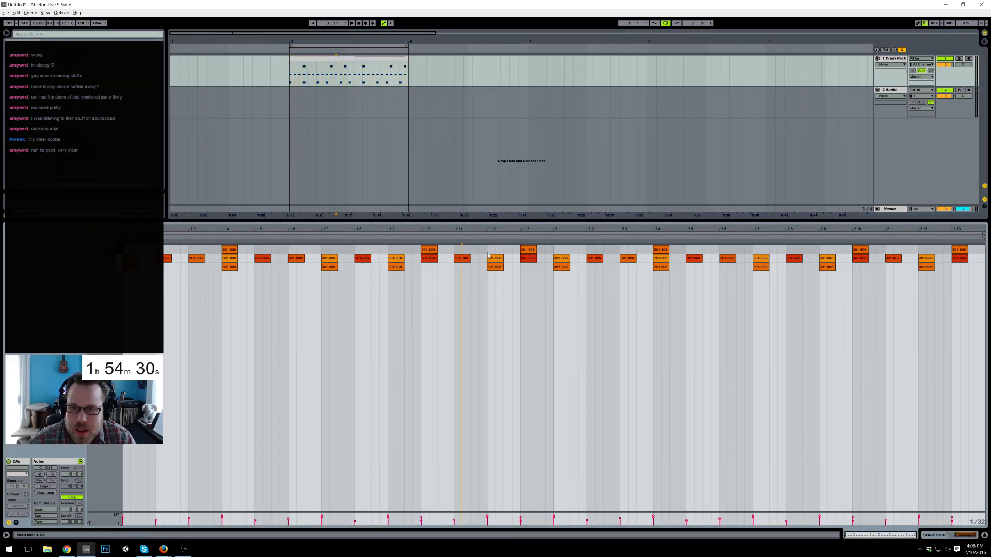
pyautogui.moveTo(429, 251); pyautogui.dragTo(496, 252)
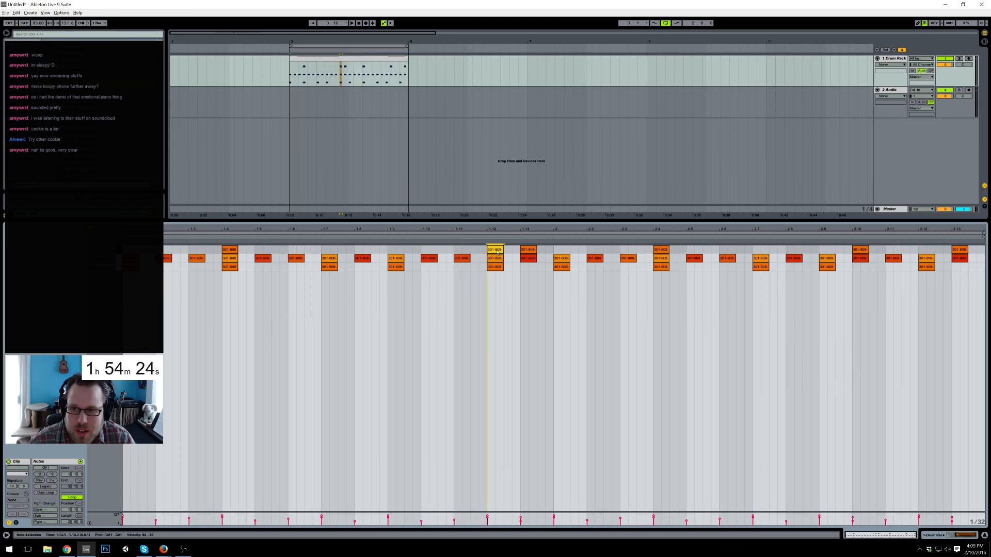
pyautogui.click(443, 282)
pyautogui.click(531, 249)
pyautogui.doubleClick(531, 249)
pyautogui.moveTo(861, 252); pyautogui.dragTo(827, 251)
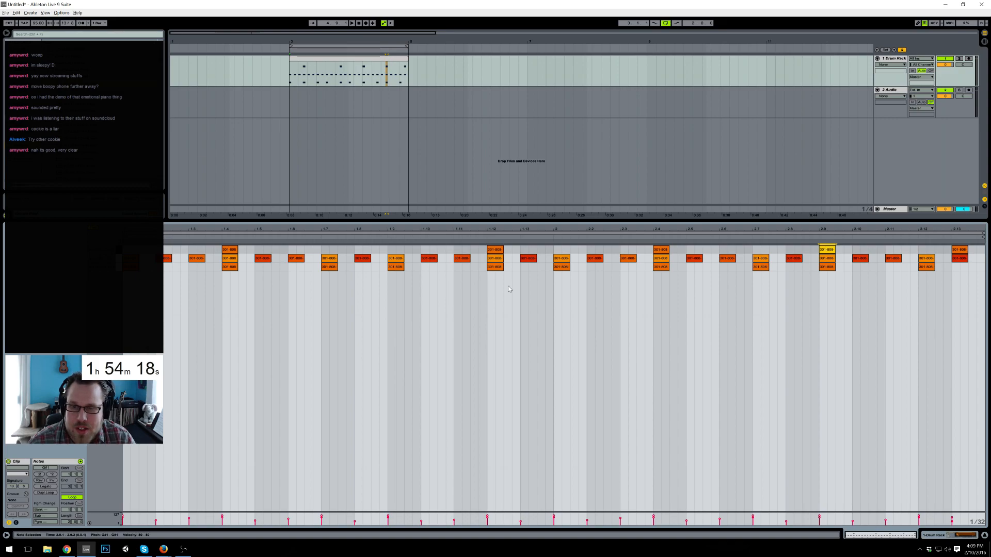
pyautogui.moveTo(552, 280); pyautogui.dragTo(129, 247)
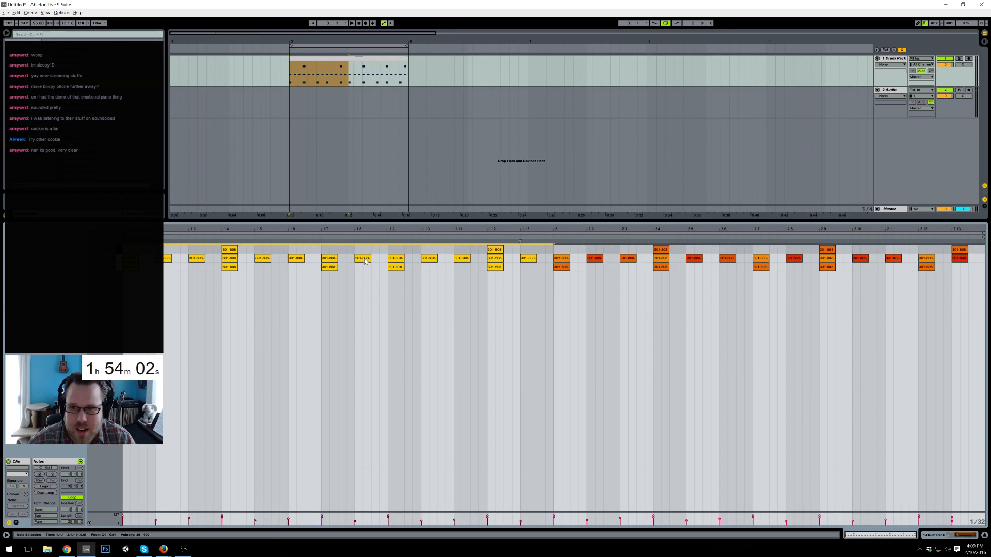
pyautogui.moveTo(386, 273); pyautogui.dragTo(163, 246)
pyautogui.moveTo(384, 279); pyautogui.dragTo(552, 233)
pyautogui.hotkey('ctrl', 'd')
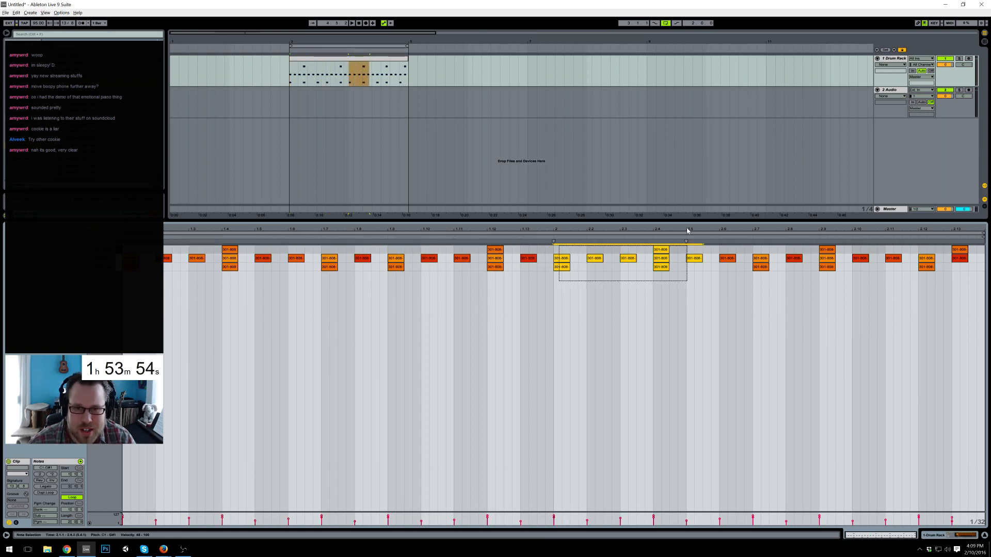
# - Replace bar 2's G#1 notes with a duplicate of bar 1's G#1 notes and play the drum loop
pyautogui.moveTo(562, 251); pyautogui.dragTo(968, 242)
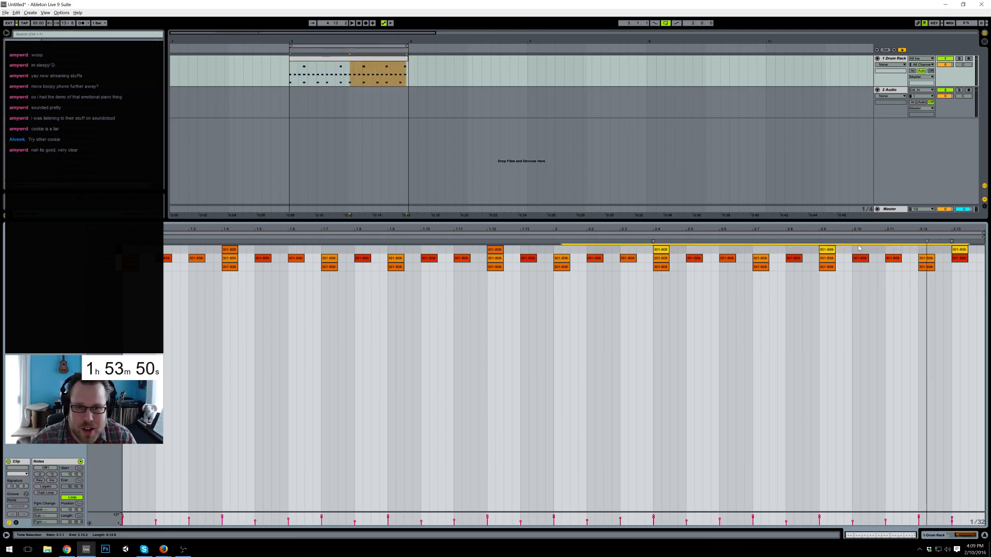
pyautogui.click(563, 251)
pyautogui.moveTo(554, 249); pyautogui.dragTo(126, 246)
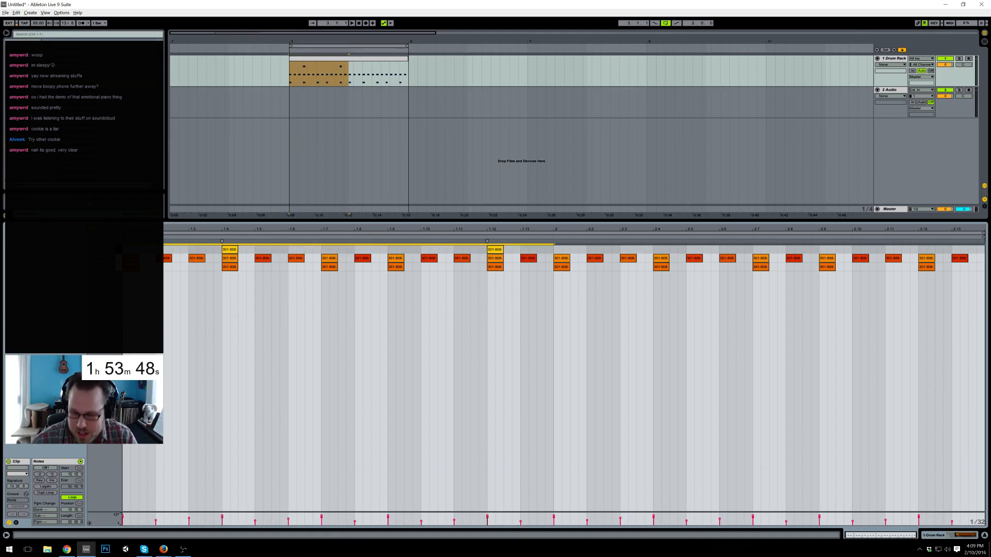
pyautogui.hotkey('ctrl', 'd')
pyautogui.press('space')
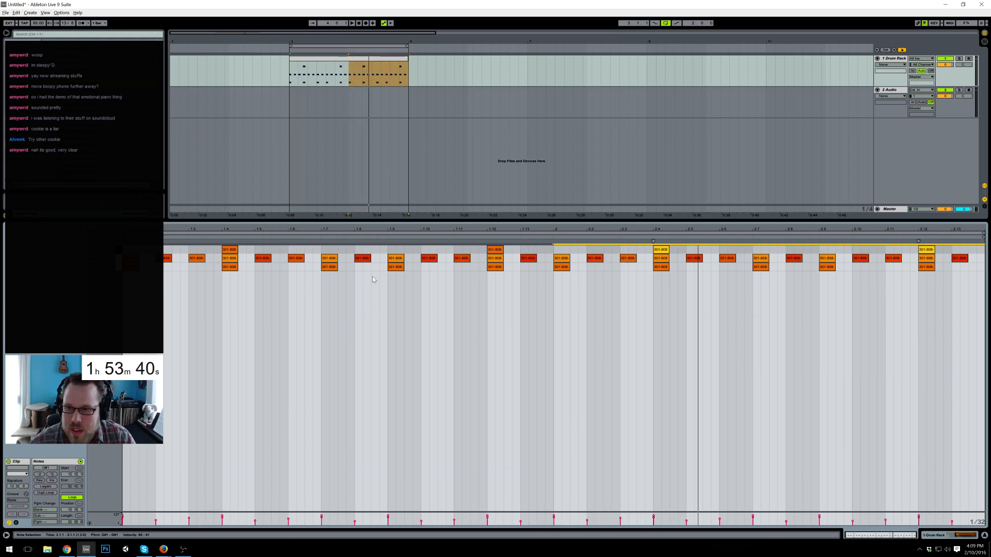
pyautogui.moveTo(385, 278); pyautogui.dragTo(165, 247)
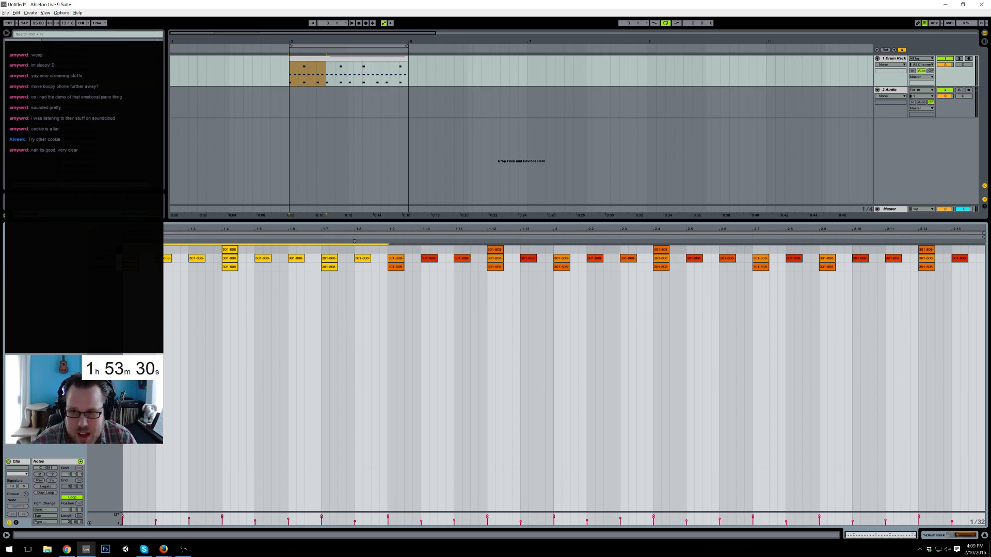
pyautogui.click(389, 252)
pyautogui.moveTo(391, 252); pyautogui.dragTo(554, 280)
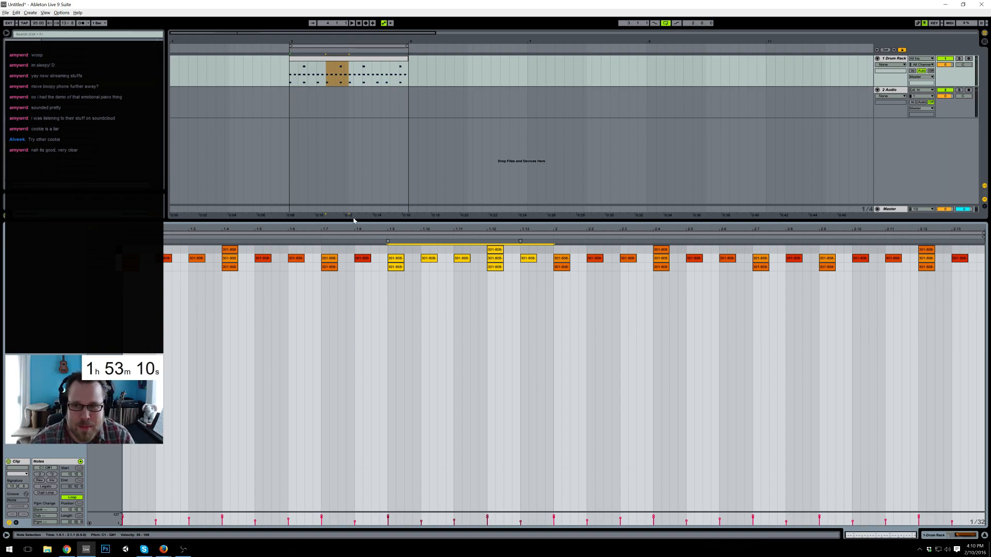
# - Set the song tempo to 135 BPM, play the drum loop and clear the note selection
pyautogui.click(33, 24)
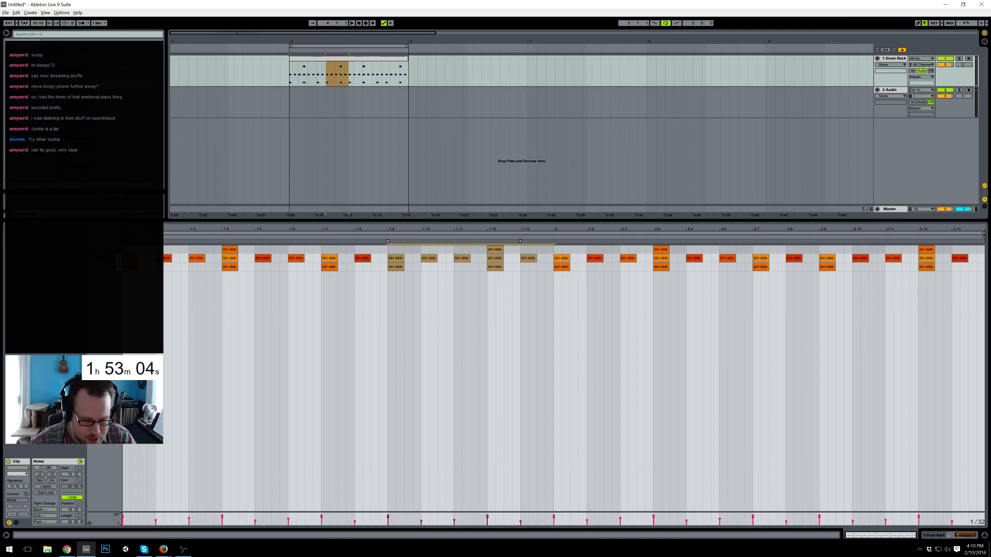
pyautogui.write('135')
pyautogui.press('Return')
pyautogui.press('space')
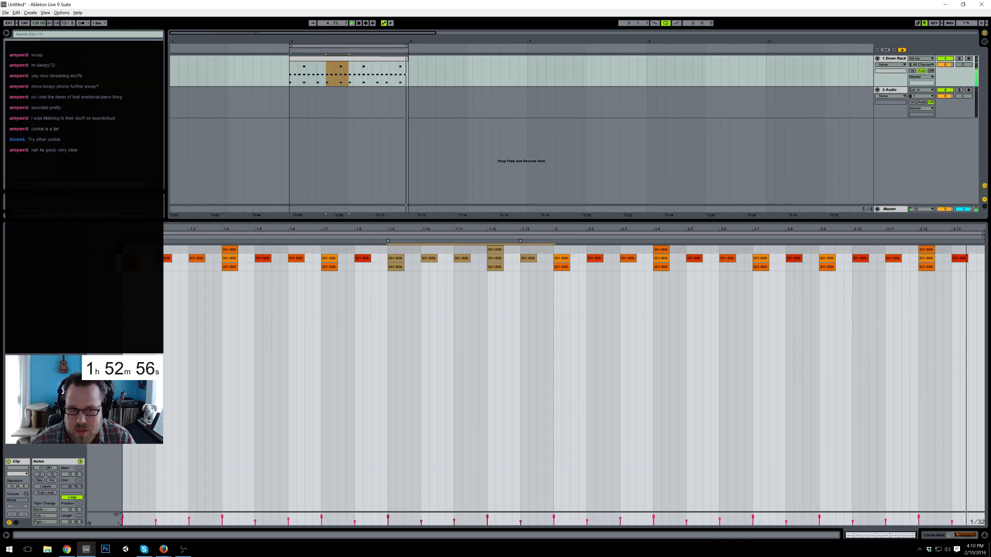
pyautogui.click(546, 310)
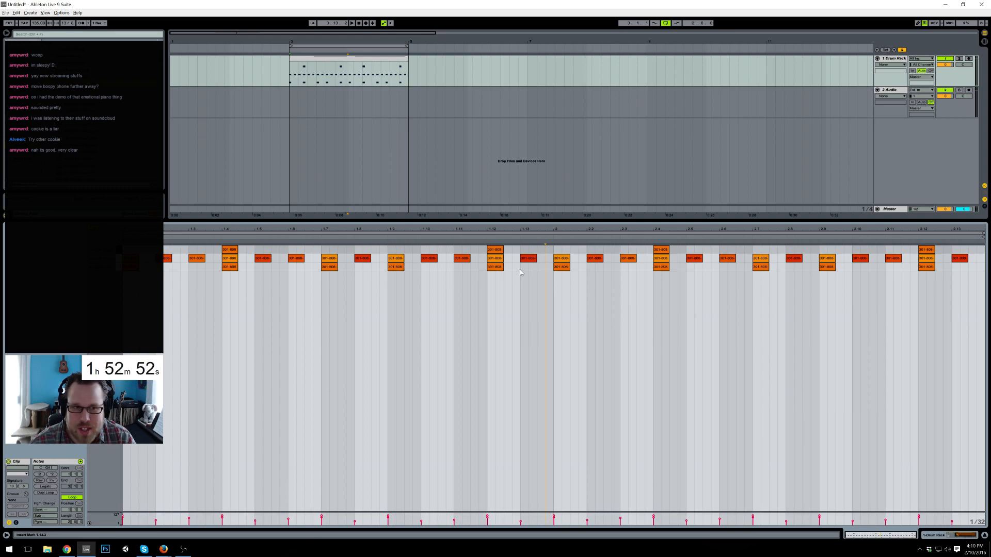
# - Show the Drum Rack's devices and delete the empty audio track
pyautogui.click(956, 534)
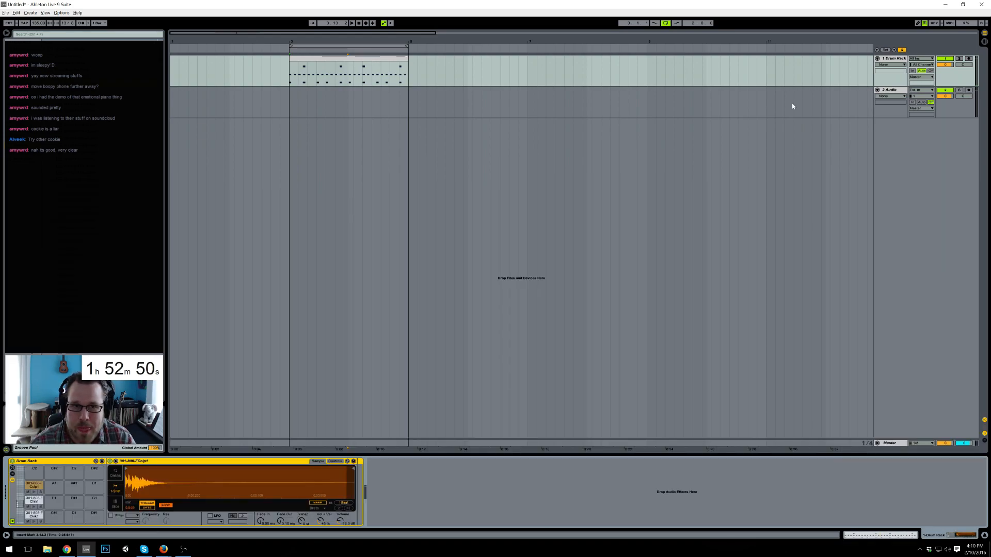
pyautogui.click(894, 59)
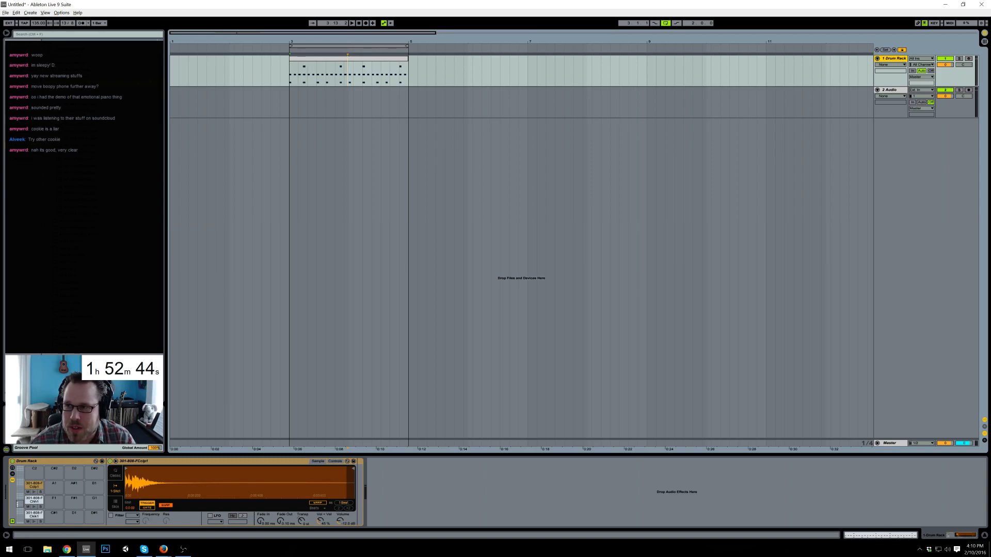
pyautogui.click(894, 93)
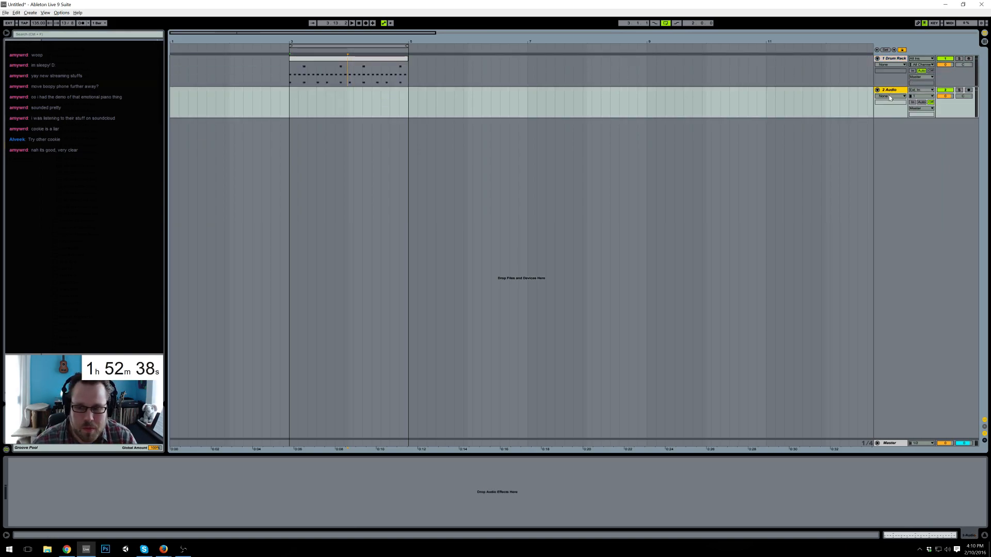
pyautogui.press('Delete')
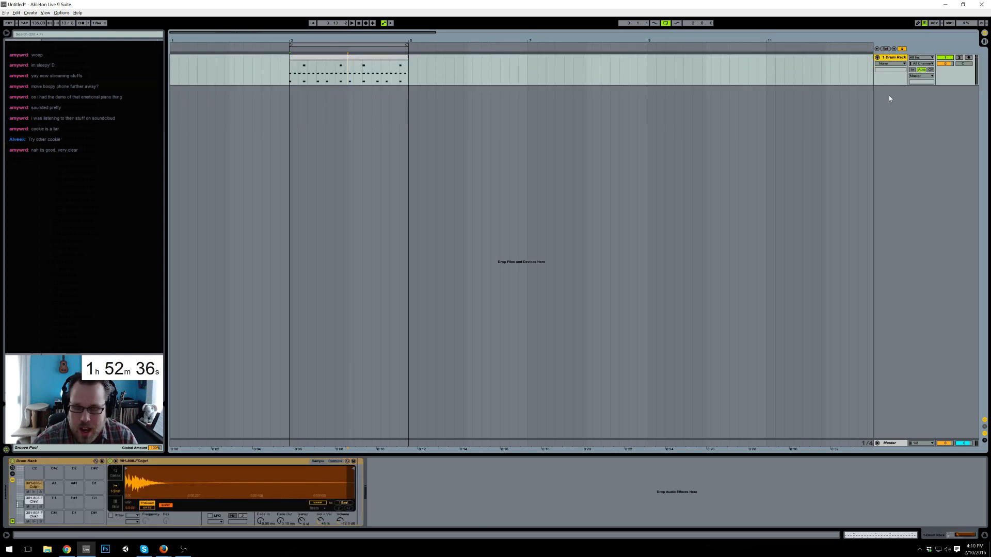
# - Insert a new MIDI track below the drums and load the Analog synth onto it
pyautogui.hotkey('ctrl', 'shift', 't')
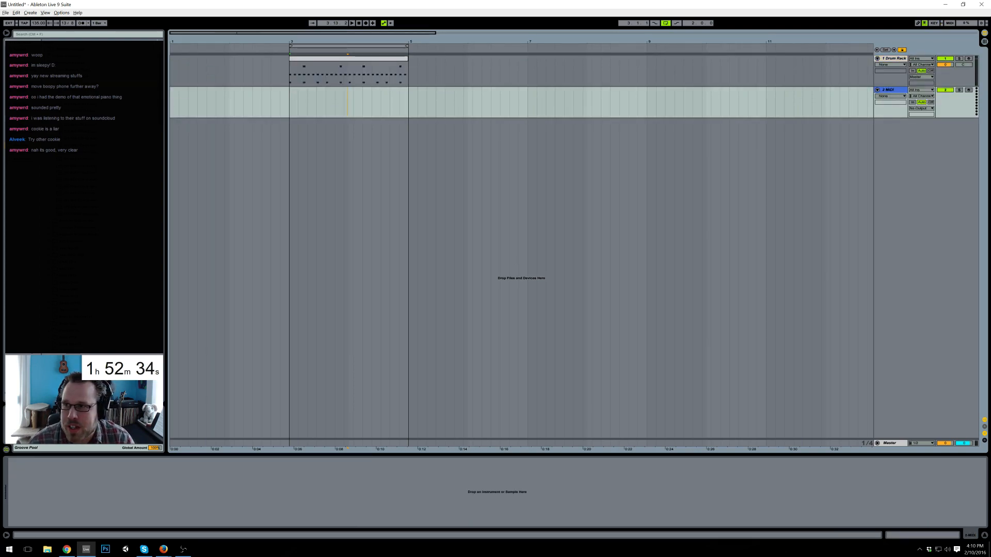
pyautogui.hotkey('ctrl', 'f')
pyautogui.moveTo(93, 49); pyautogui.dragTo(371, 99)
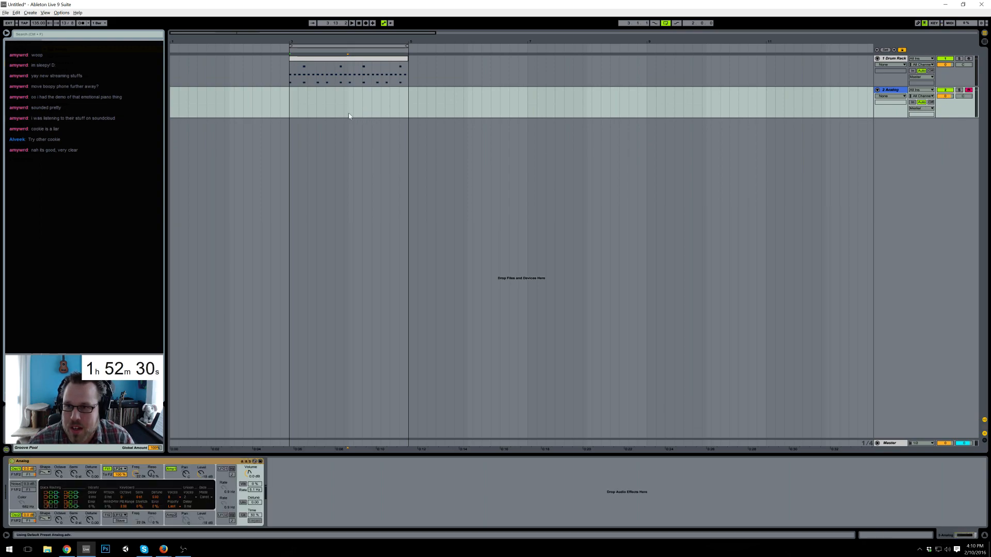
# - Create a one-bar MIDI clip on the Analog track at the drum clip's start and extend it to two bars
pyautogui.moveTo(349, 104); pyautogui.dragTo(291, 103)
pyautogui.click(326, 105)
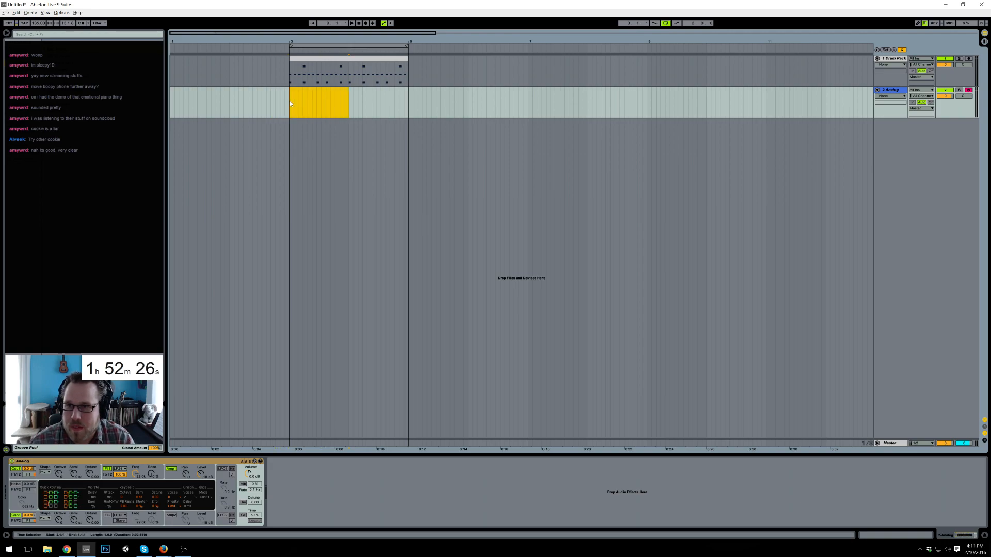
pyautogui.hotkey('ctrl', 'shift', 'm')
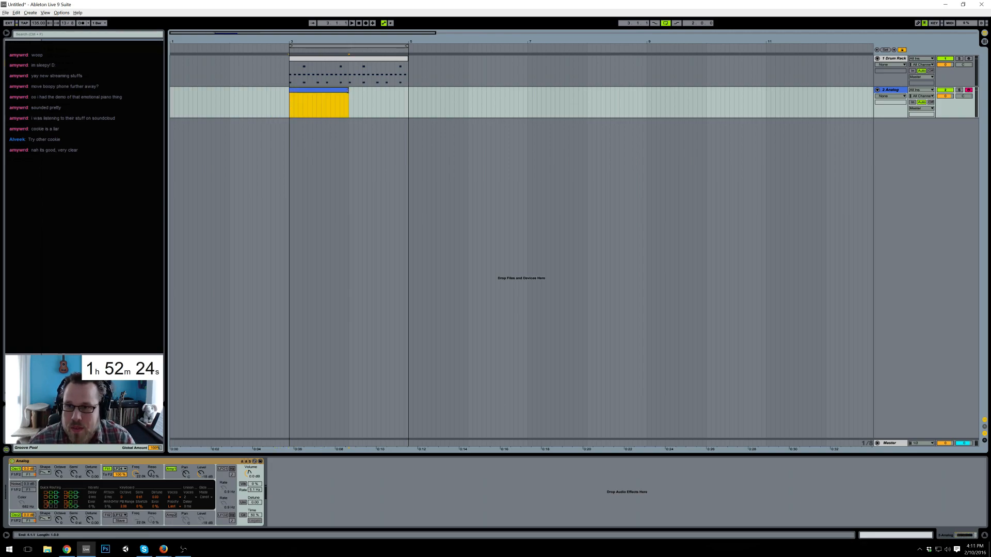
pyautogui.moveTo(348, 91); pyautogui.dragTo(408, 91)
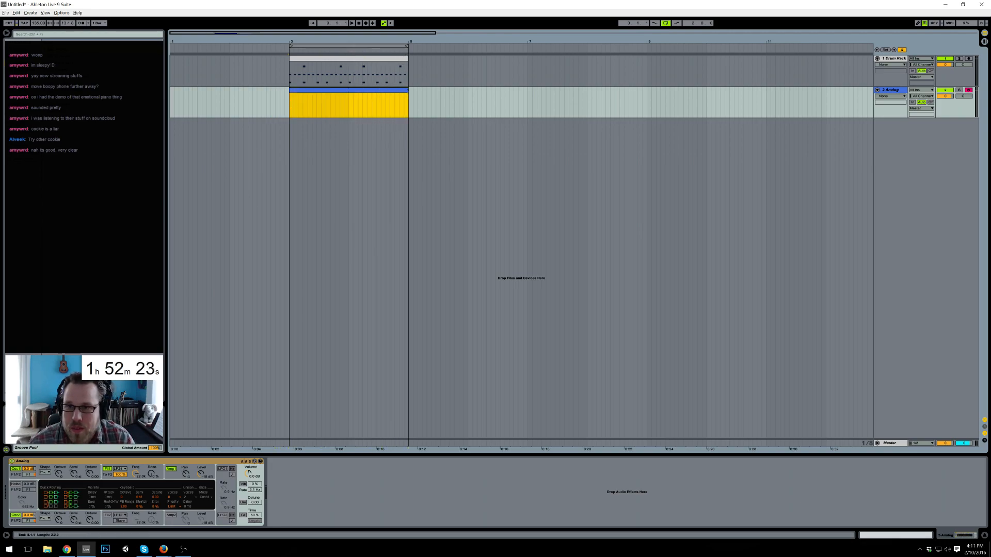
# - Enter three short rising notes, a sixteenth apart, at the start of the Analog clip
pyautogui.doubleClick(391, 94)
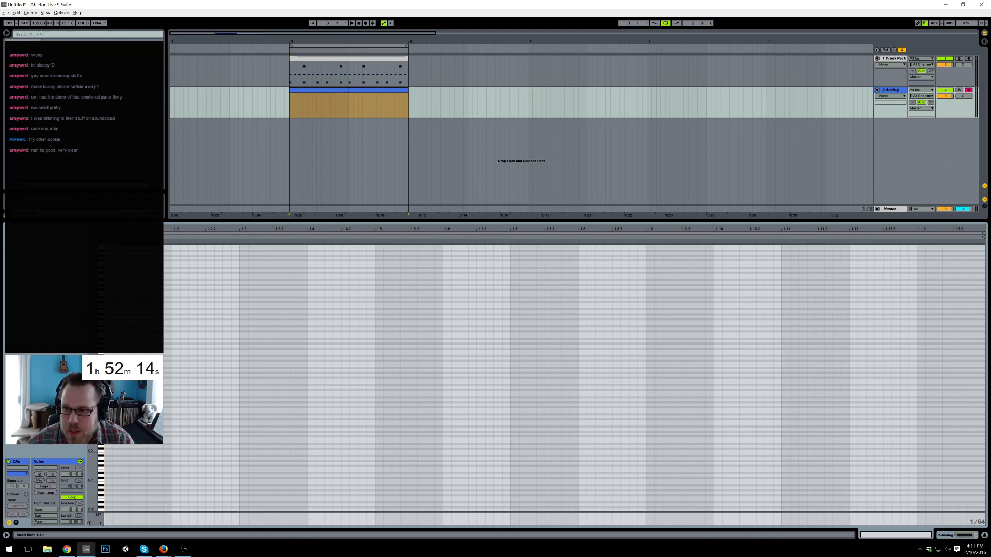
pyautogui.doubleClick(107, 393)
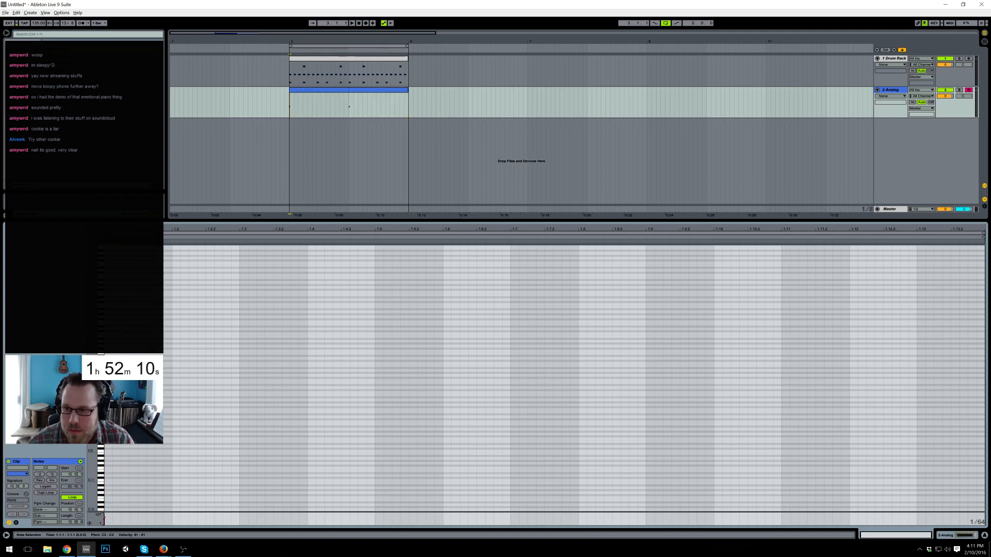
pyautogui.doubleClick(142, 385)
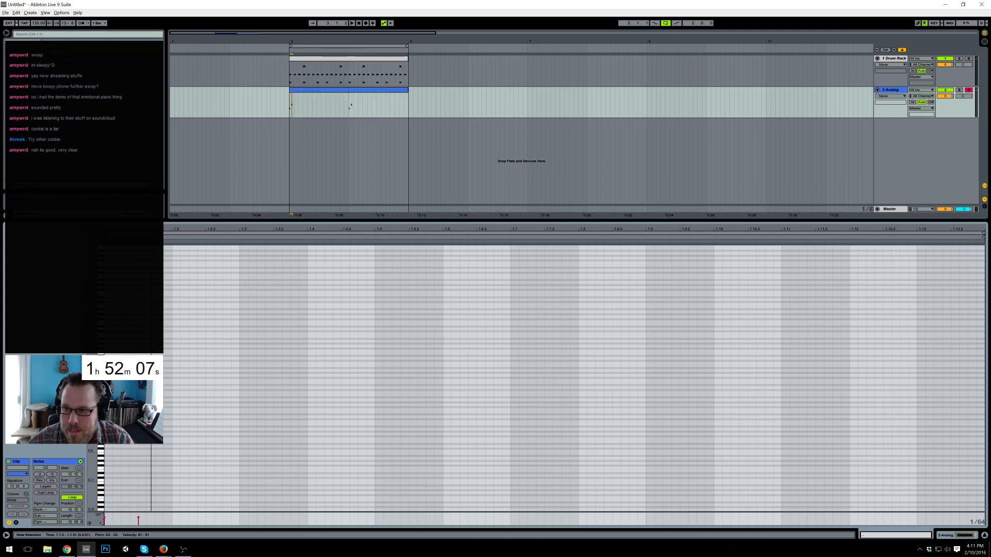
pyautogui.doubleClick(175, 368)
pyautogui.moveTo(184, 368); pyautogui.dragTo(190, 368)
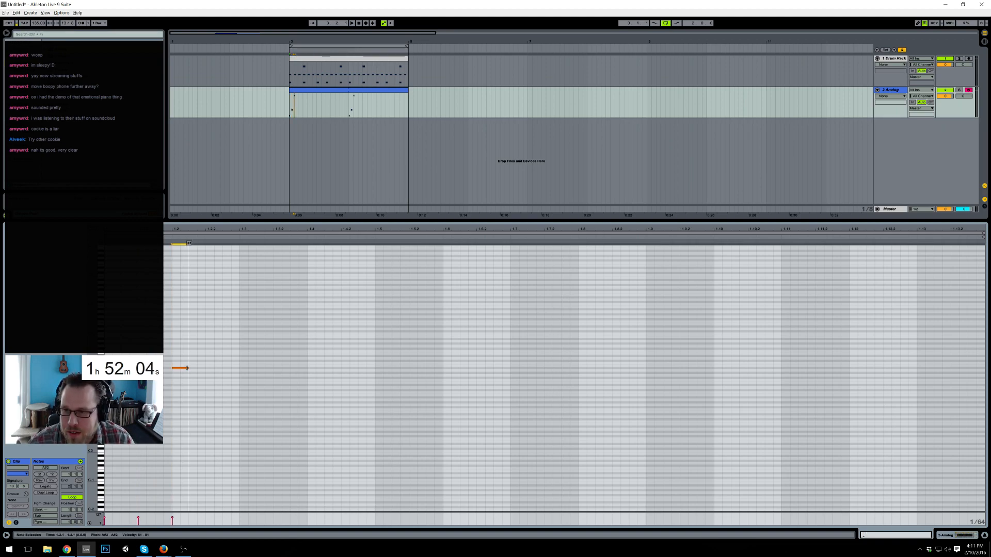
# - Check the drum pattern, then duplicate the Analog clip's three opening notes and place the copy on eighth 7
pyautogui.click(328, 78)
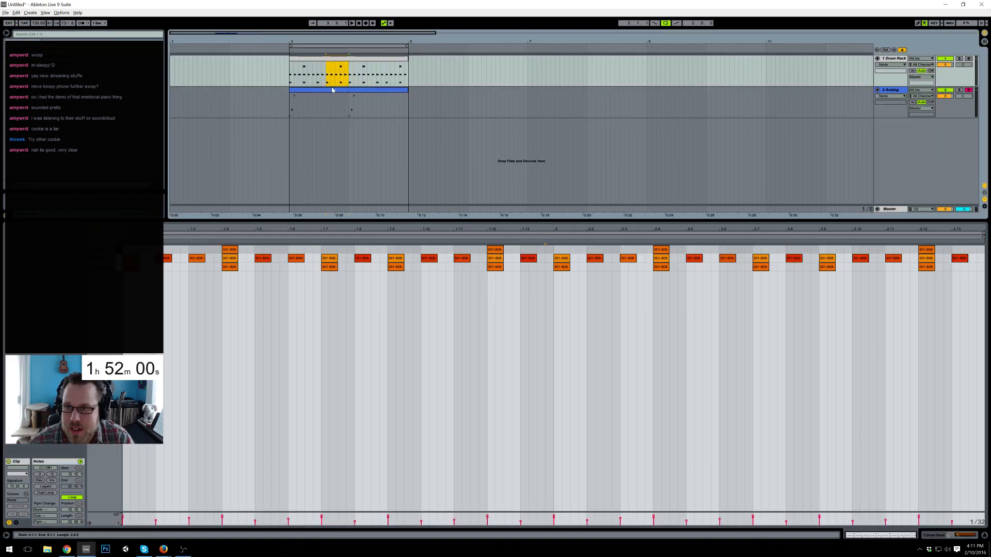
pyautogui.click(333, 89)
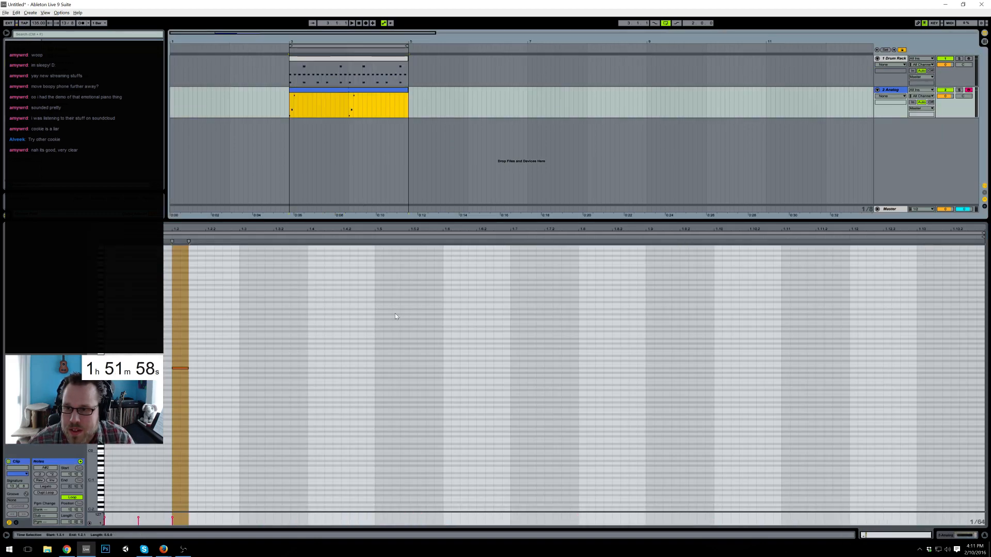
pyautogui.moveTo(374, 311); pyautogui.dragTo(163, 410)
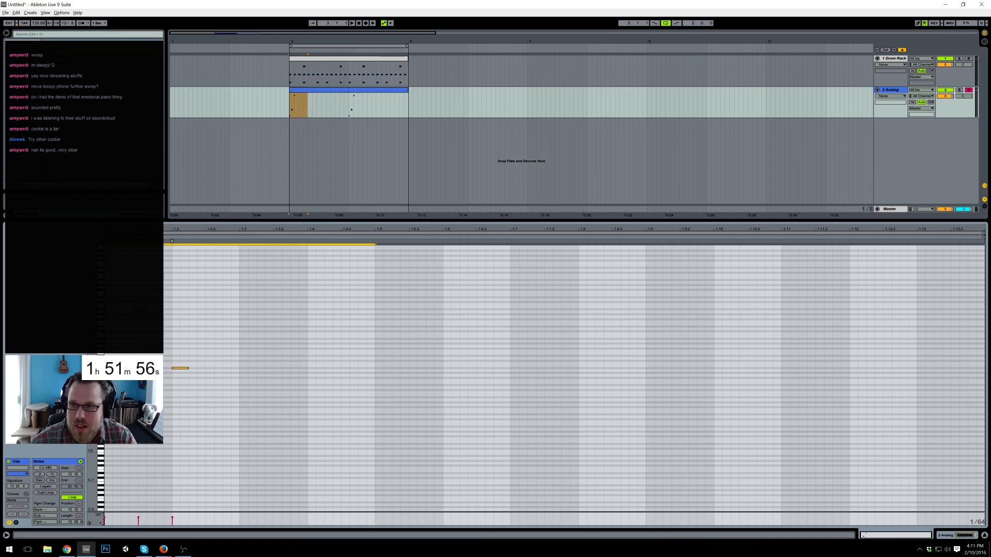
pyautogui.hotkey('ctrl', 'd')
pyautogui.press('Right')
pyautogui.press('Right')
pyautogui.press('Right')
pyautogui.press('Right')
pyautogui.press('Right')
pyautogui.press('Right')
pyautogui.press('Right')
pyautogui.press('Right')
pyautogui.press('Right')
pyautogui.press('Right')
pyautogui.press('Right')
pyautogui.press('Right')
pyautogui.press('Right')
pyautogui.press('Right')
pyautogui.press('Right')
pyautogui.press('Right')
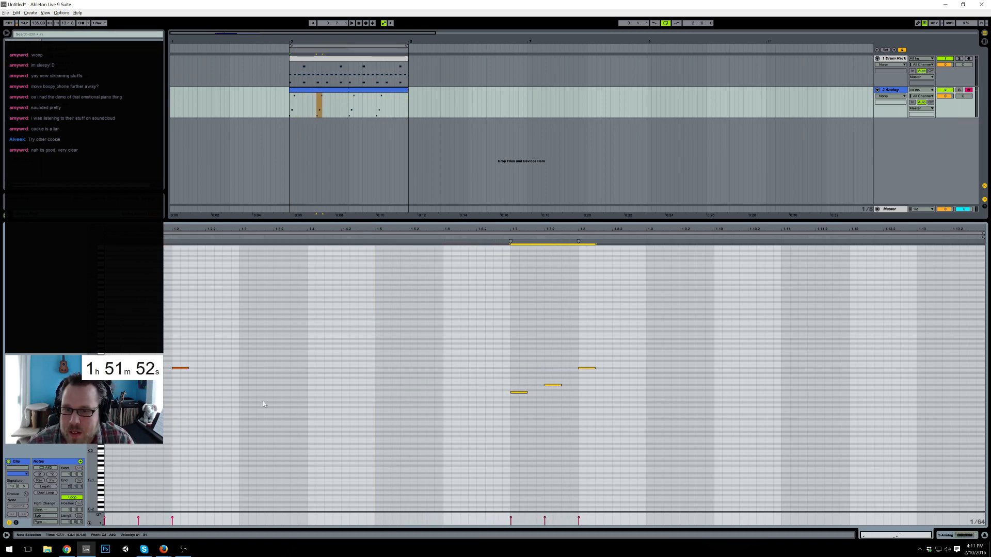
# - Play the loop and reshape Analog's Amp 1 envelope with a shorter decay
pyautogui.press('space')
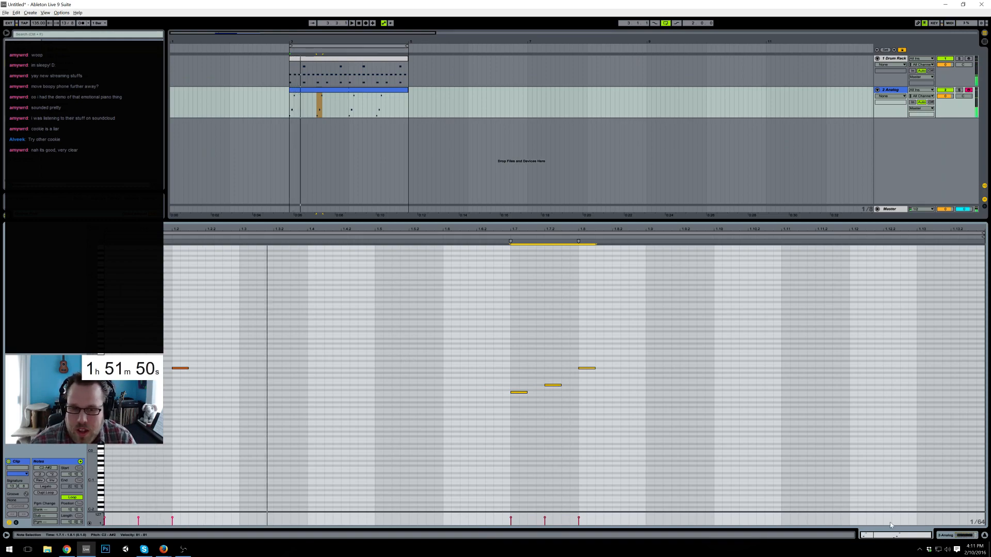
pyautogui.click(951, 535)
pyautogui.click(175, 476)
pyautogui.moveTo(74, 505); pyautogui.dragTo(51, 507)
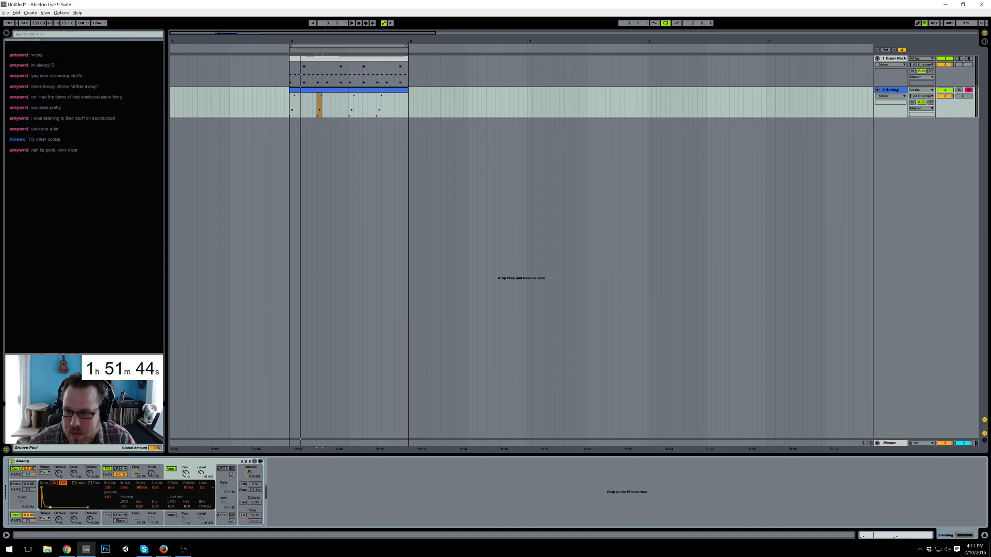
# - Turn on Analog's unison and adjust its detune amount
pyautogui.click(243, 503)
pyautogui.click(254, 503)
pyautogui.moveTo(254, 502); pyautogui.dragTo(254, 502)
# - Shape Analog's Filter 1 with a lower cutoff, an adjusted envelope and some resonance, and replay the loop
pyautogui.click(105, 478)
pyautogui.moveTo(135, 474); pyautogui.dragTo(135, 514)
pyautogui.moveTo(54, 500); pyautogui.dragTo(50, 504)
pyautogui.moveTo(150, 474); pyautogui.dragTo(151, 480)
pyautogui.press('space')
pyautogui.press('space')
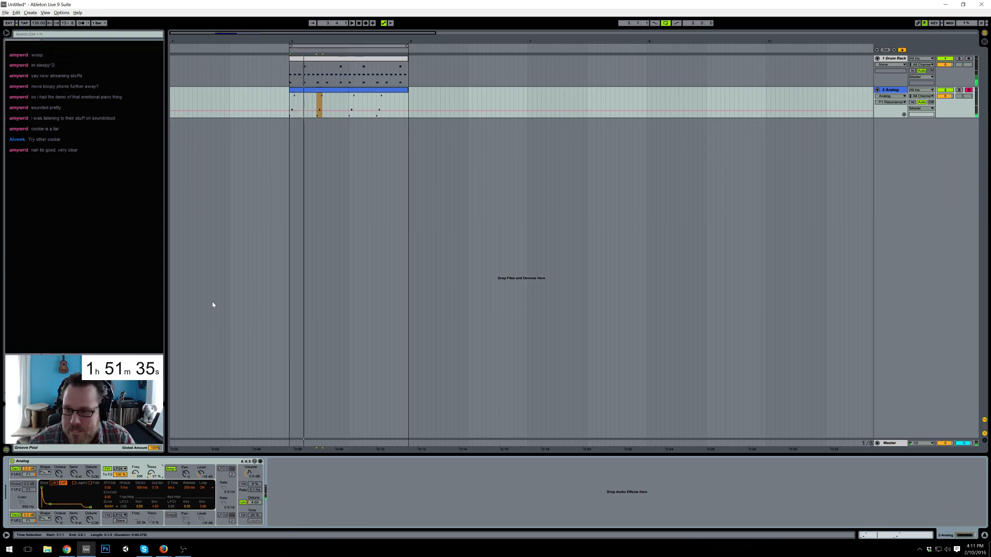
# - Check the notes in the Analog clip, then add ValhallaShimmer after Analog and play the loop
pyautogui.click(310, 91)
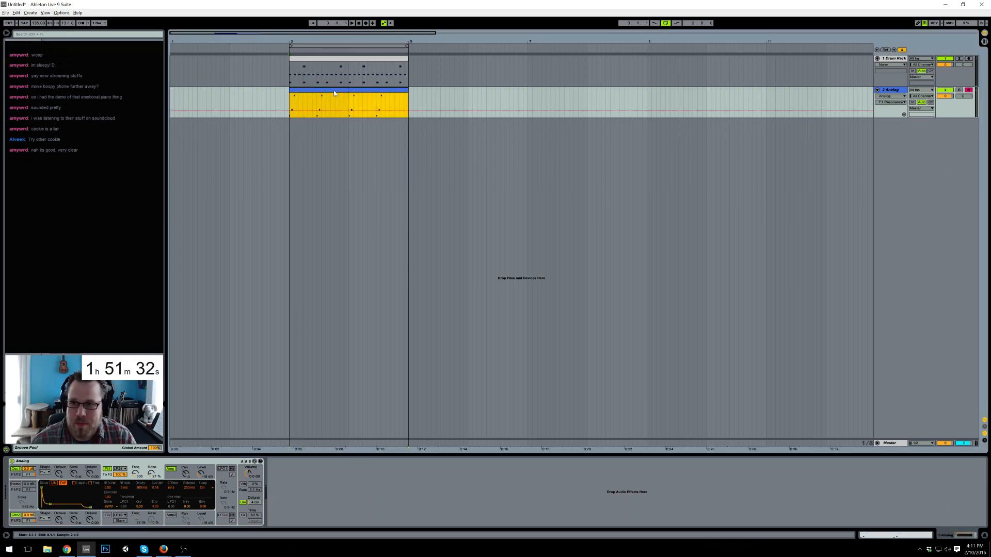
pyautogui.doubleClick(332, 104)
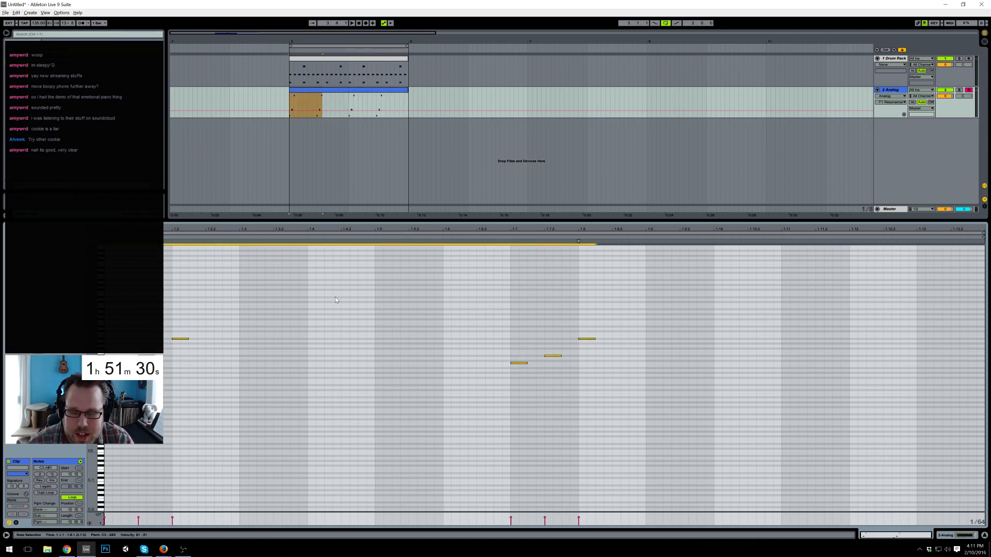
pyautogui.click(963, 537)
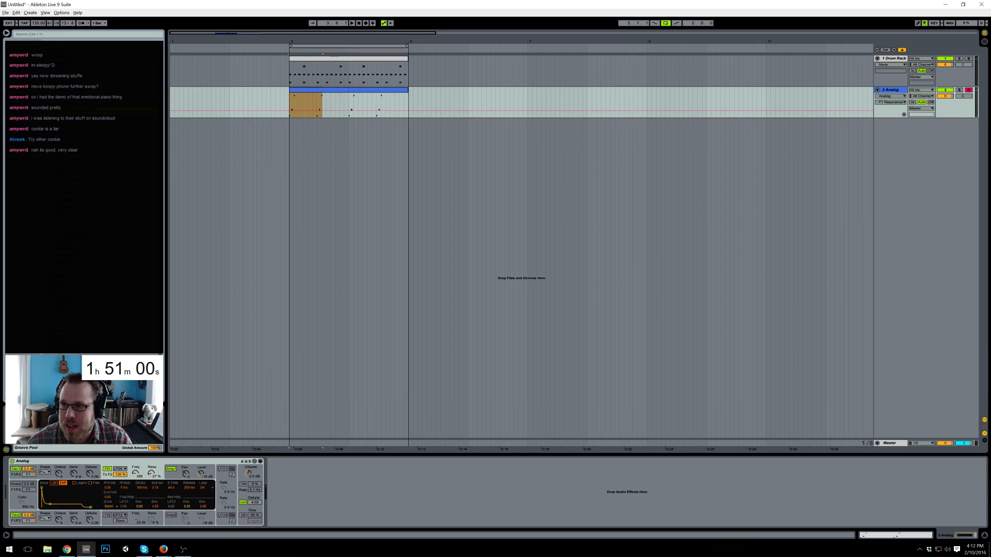
pyautogui.moveTo(299, 499); pyautogui.dragTo(299, 499)
pyautogui.moveTo(368, 114); pyautogui.dragTo(535, 260)
pyautogui.press('space')
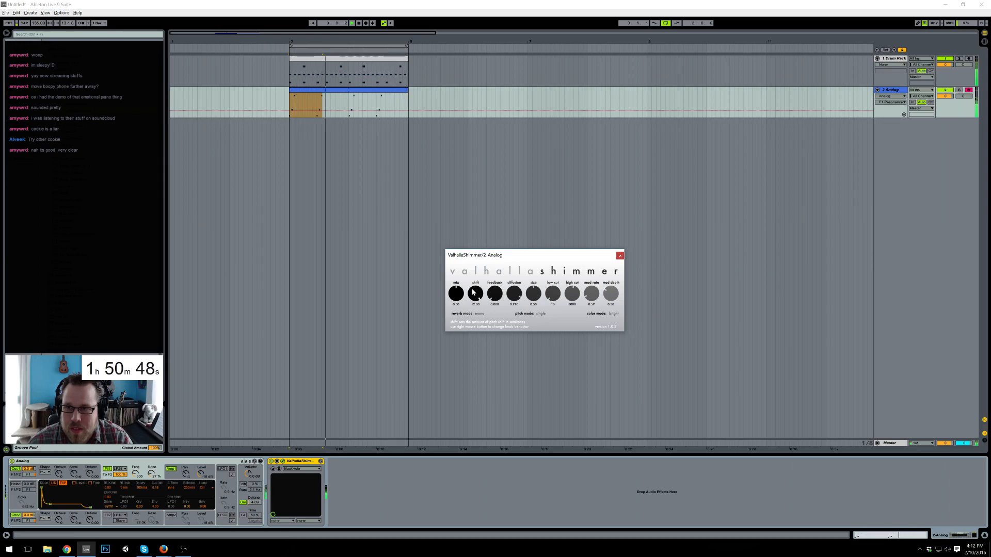
# - Move the Analog clip's three copied notes from eighth 7 to eighth 9
pyautogui.press('space')
pyautogui.doubleClick(344, 90)
pyautogui.moveTo(449, 395); pyautogui.dragTo(705, 314)
pyautogui.press('Right')
pyautogui.press('Right')
pyautogui.press('Right')
pyautogui.press('Right')
pyautogui.press('Right')
pyautogui.press('Right')
pyautogui.press('Right')
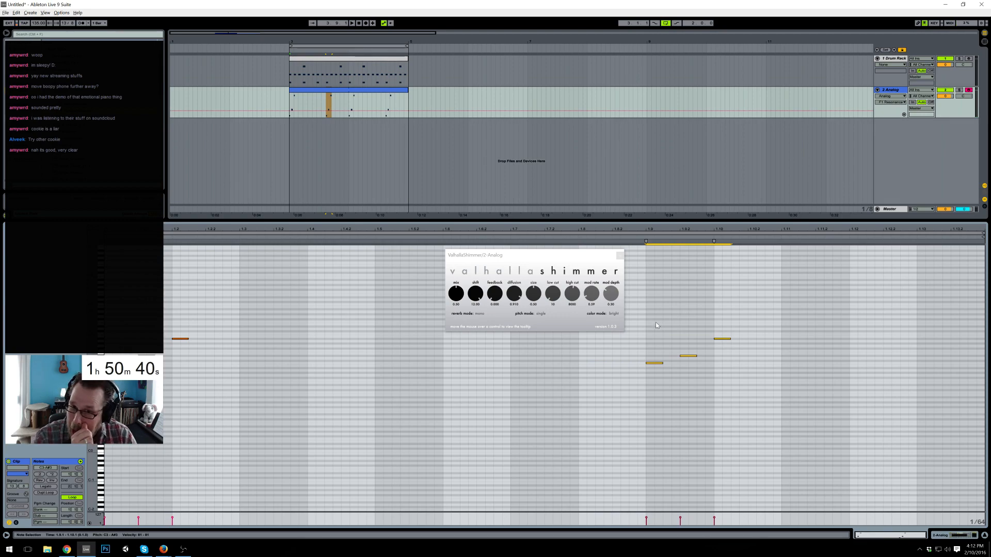
# - Move the ValhallaShimmer window clear of the note editor, adjust its feedback and pitch shift, and play the loop
pyautogui.moveTo(538, 256); pyautogui.dragTo(506, 135)
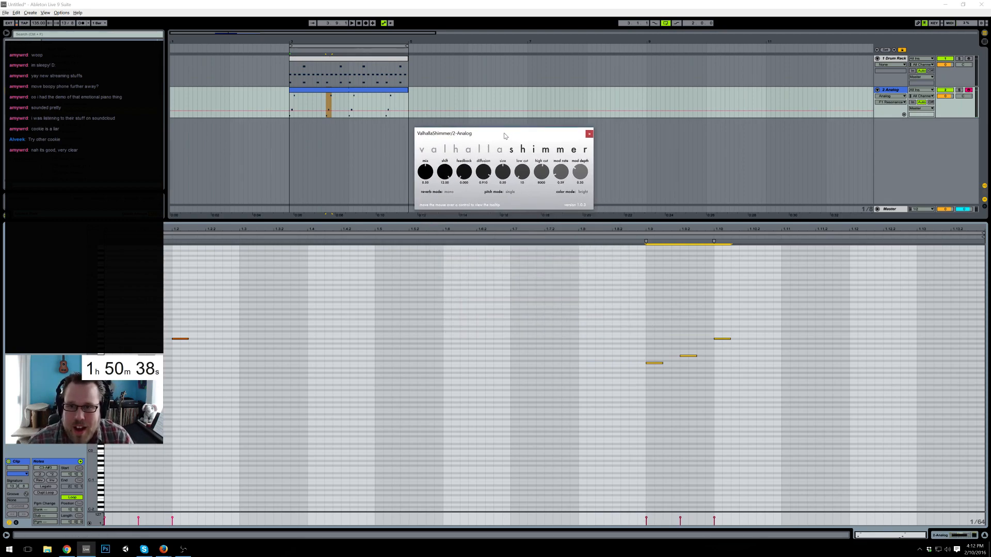
pyautogui.moveTo(482, 174)
pyautogui.mouseDown()
pyautogui.moveTo(579, 169)
pyautogui.moveTo(482, 178)
pyautogui.moveTo(465, 169)
pyautogui.mouseUp()
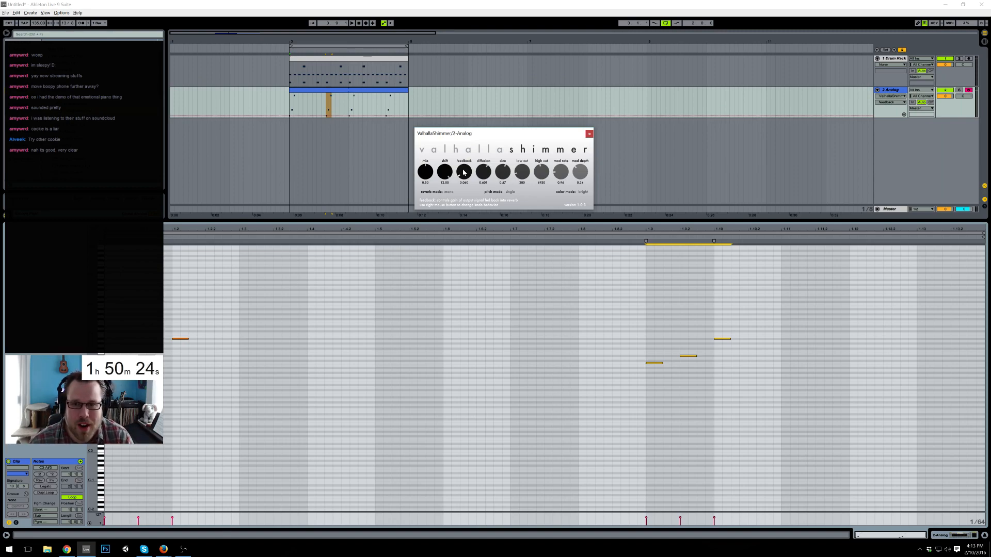
pyautogui.moveTo(449, 172); pyautogui.dragTo(451, 176)
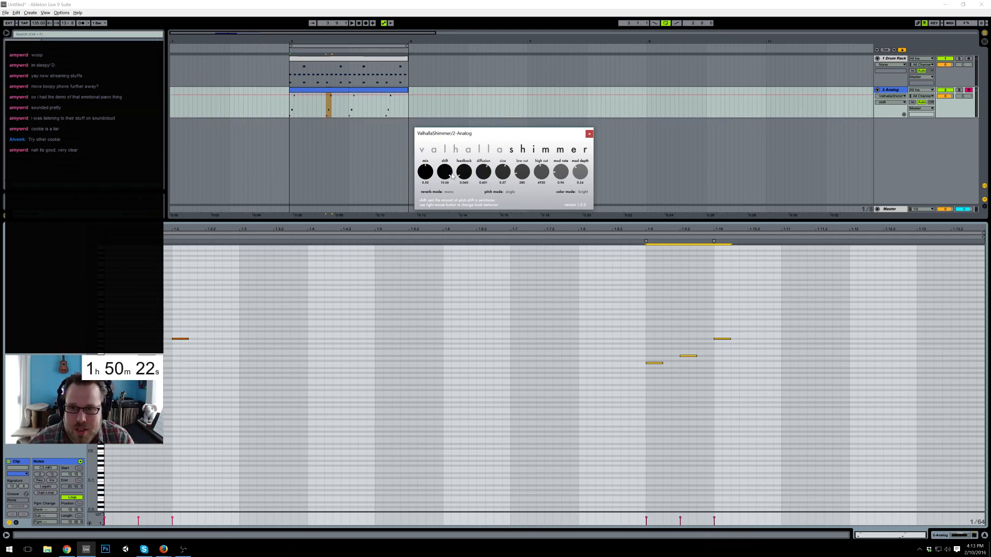
pyautogui.press('space')
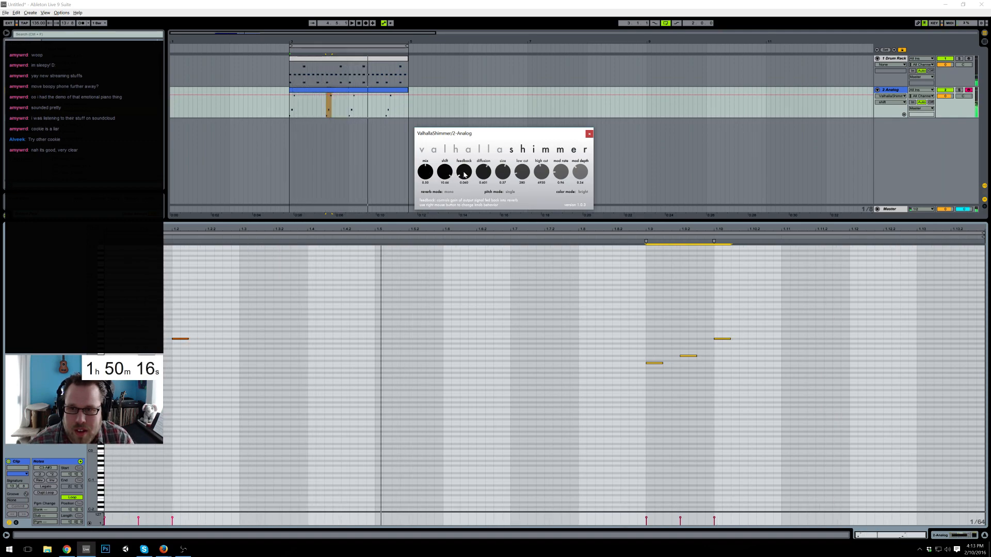
# - Set ValhallaShimmer's feedback to 0.000, reduce its size and low cut, and choose the mono reverb mode
pyautogui.moveTo(464, 175); pyautogui.dragTo(507, 181)
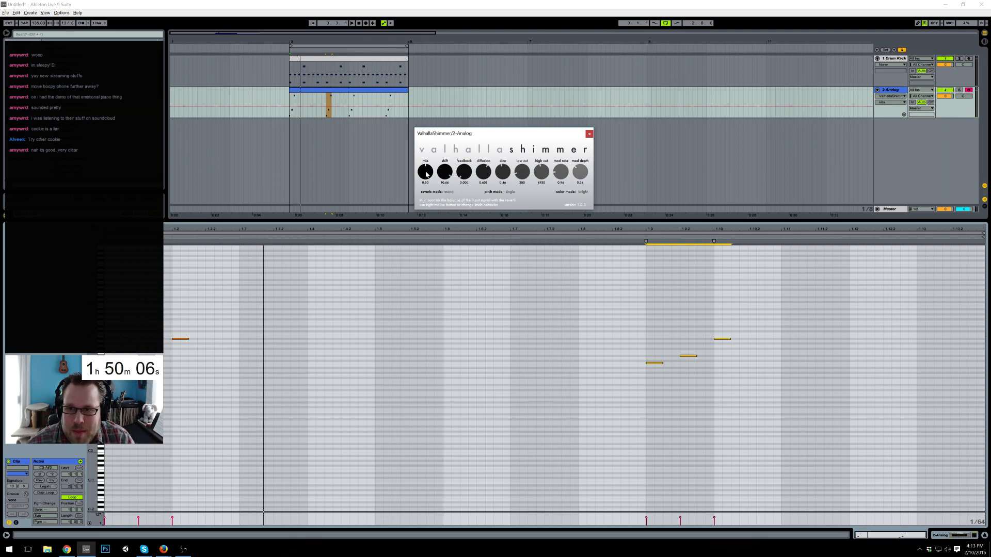
pyautogui.moveTo(522, 172); pyautogui.dragTo(525, 177)
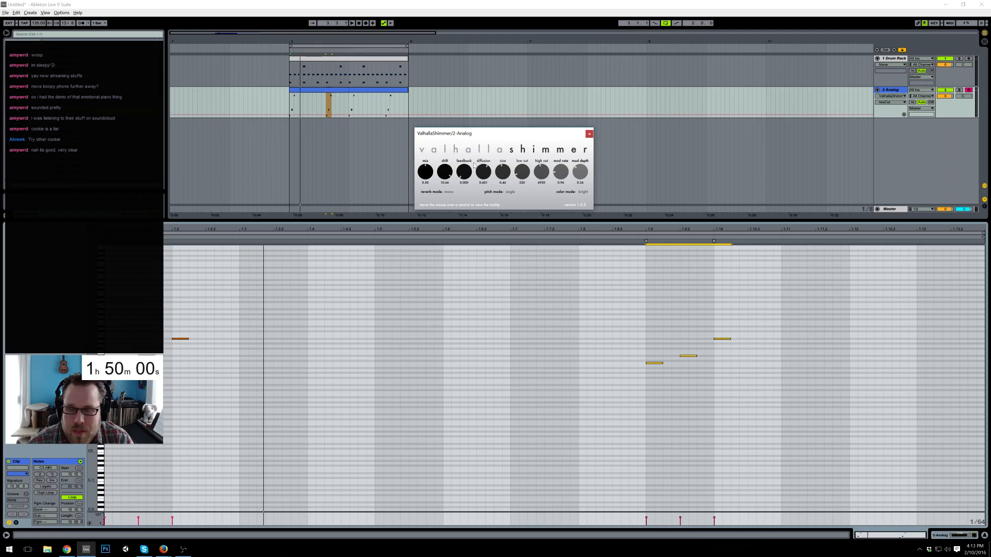
pyautogui.click(448, 192)
pyautogui.click(449, 199)
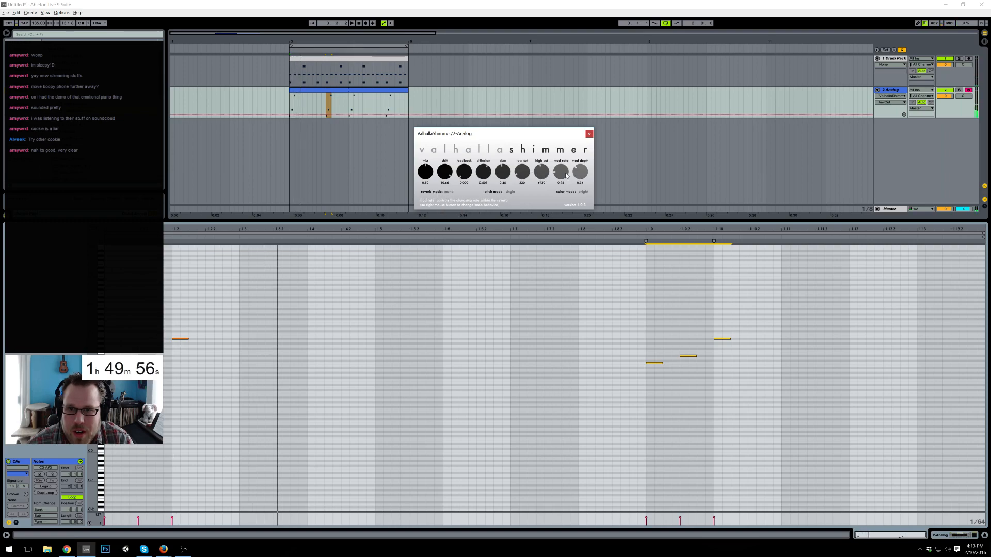
# - Set ValhallaShimmer's mod rate to 0.10 and low cut to 10, then adjust its high cut and size while replaying the loop
pyautogui.moveTo(566, 185); pyautogui.dragTo(568, 187)
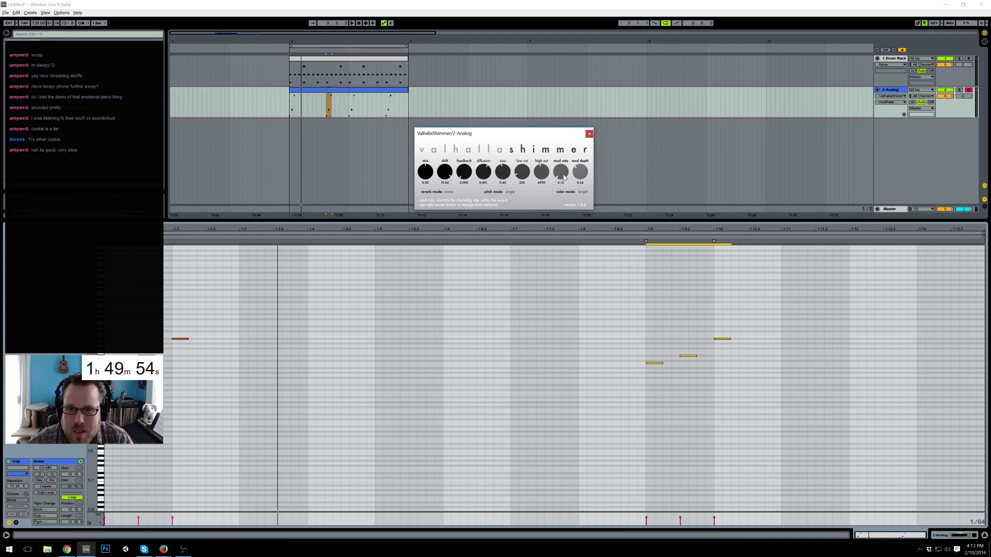
pyautogui.moveTo(541, 177); pyautogui.dragTo(527, 207)
pyautogui.press('space')
pyautogui.press('space')
pyautogui.moveTo(506, 175); pyautogui.dragTo(497, 139)
pyautogui.press('space')
pyautogui.press('space')
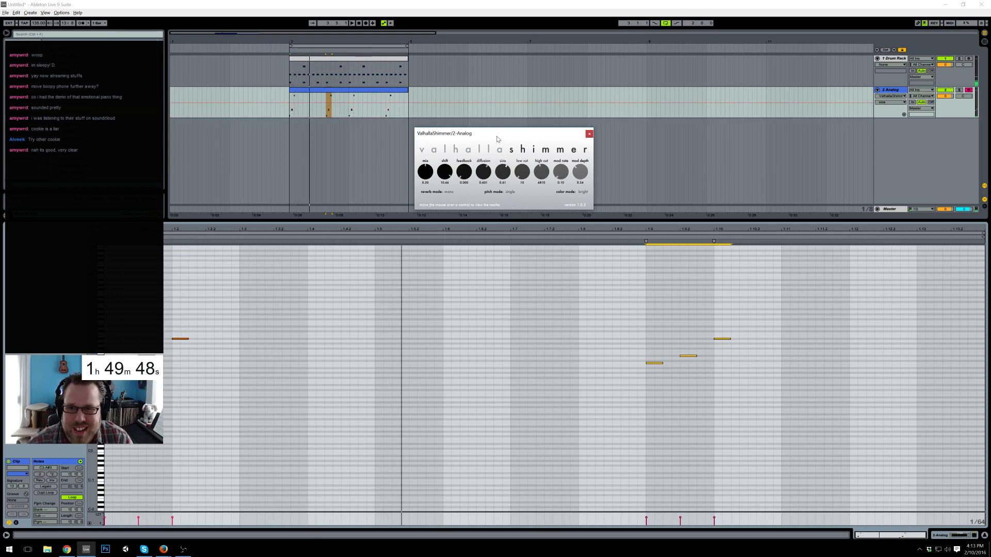
# - Try different ValhallaShimmer diffusion and feedback amounts during playback, then lower its mix to 0.18
pyautogui.moveTo(485, 173); pyautogui.dragTo(485, 192)
pyautogui.press('space')
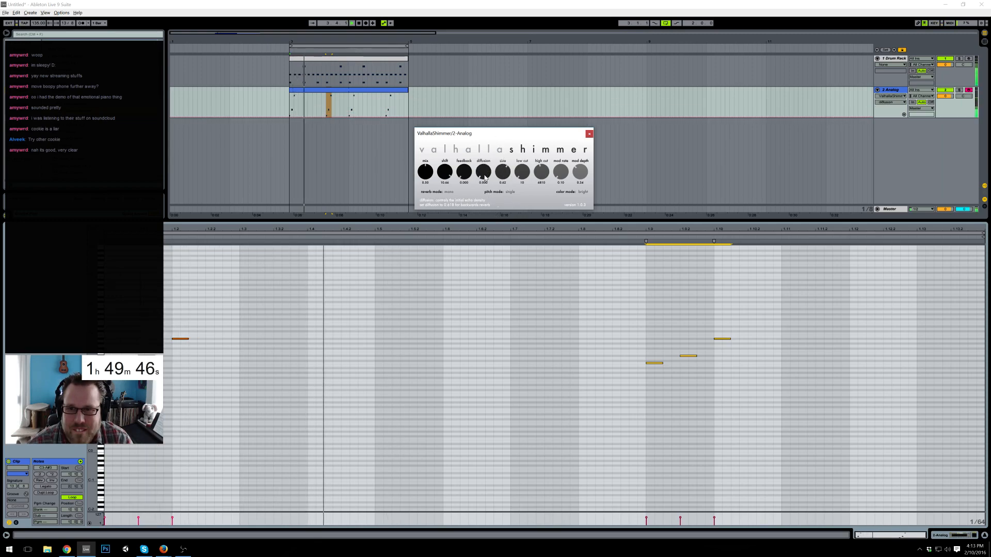
pyautogui.moveTo(480, 157); pyautogui.dragTo(483, 137)
pyautogui.press('space')
pyautogui.moveTo(463, 176); pyautogui.dragTo(464, 187)
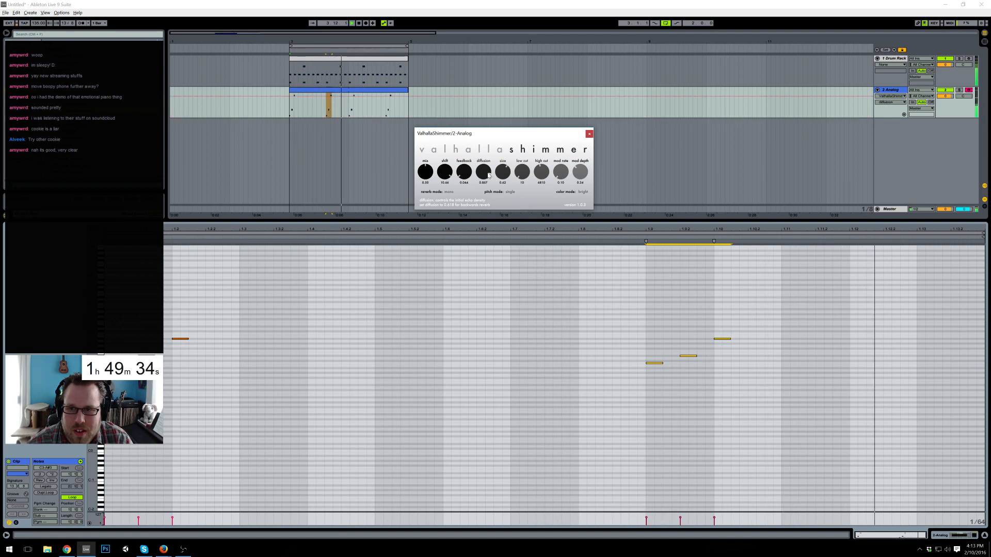
pyautogui.moveTo(464, 173); pyautogui.dragTo(427, 176)
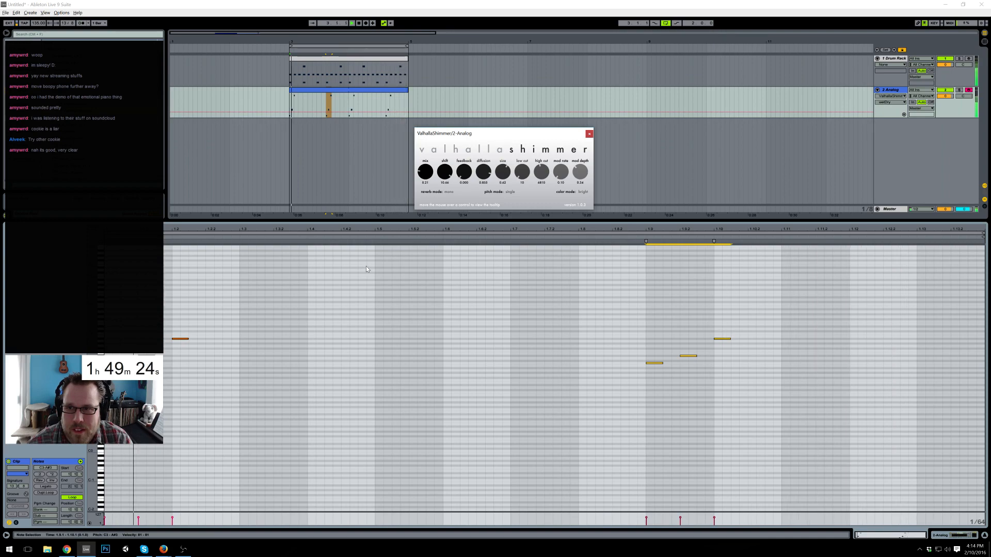
pyautogui.moveTo(426, 172); pyautogui.dragTo(428, 177)
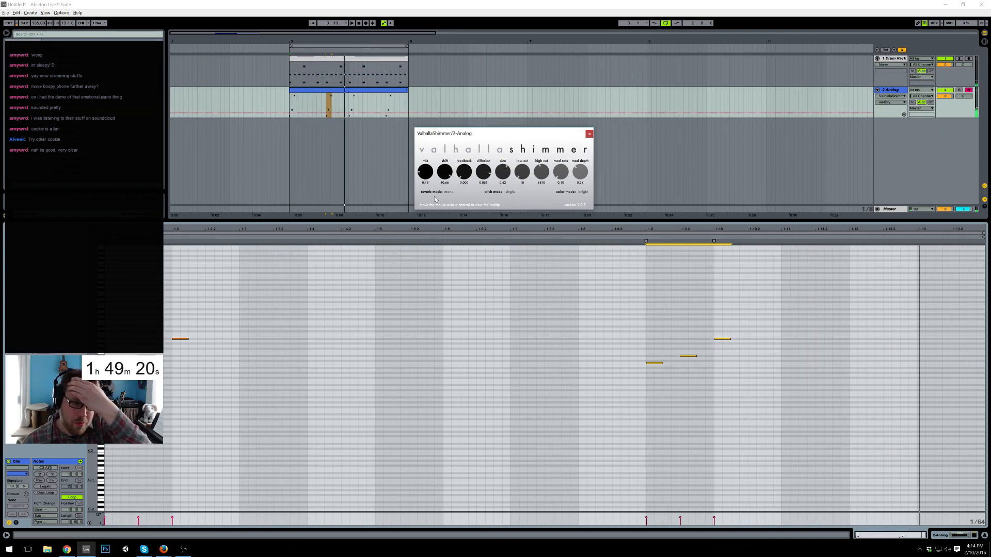
# - Return to the Analog track's devices and lower Analog's Filter 1 cutoff to 211
pyautogui.click(200, 321)
pyautogui.click(957, 536)
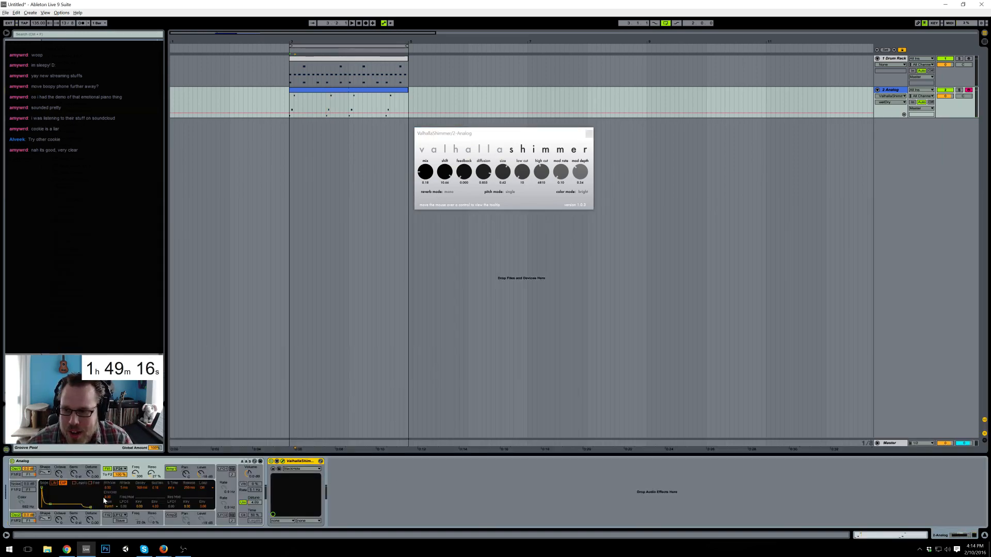
pyautogui.click(136, 474)
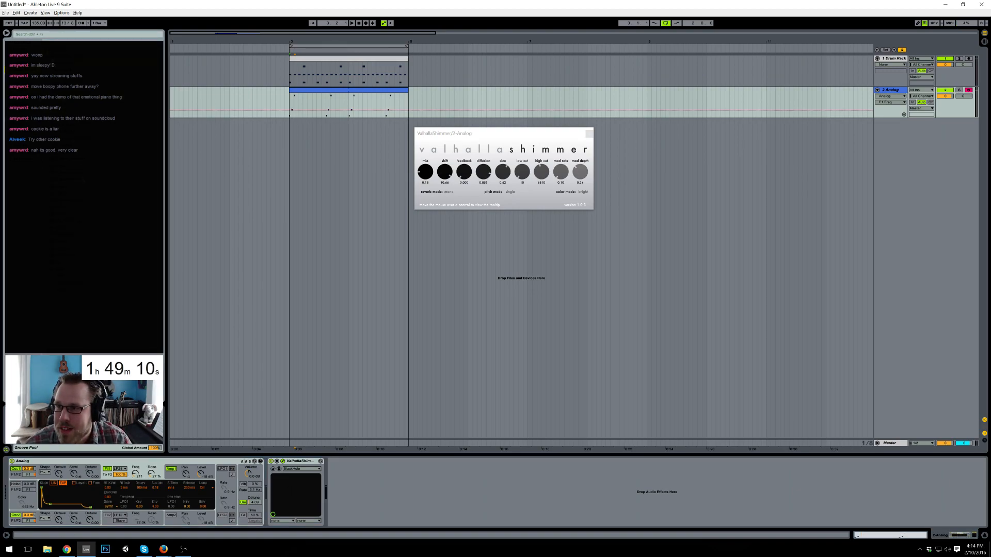
# - Add a Saturator after ValhallaShimmer, choose Hard Curve, raise its drive and lower its output while the loop plays
pyautogui.moveTo(354, 490); pyautogui.dragTo(337, 459)
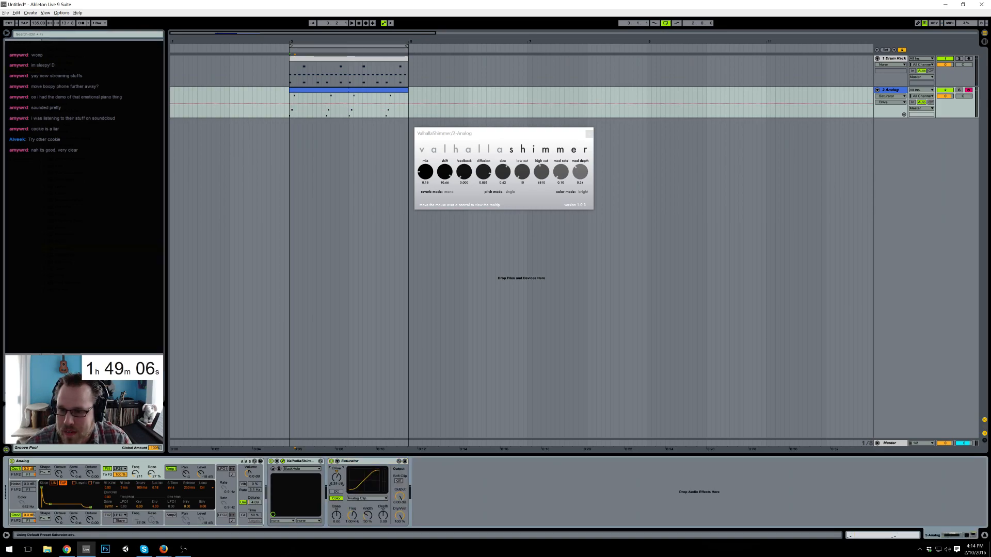
pyautogui.moveTo(384, 516); pyautogui.dragTo(385, 518)
pyautogui.press('space')
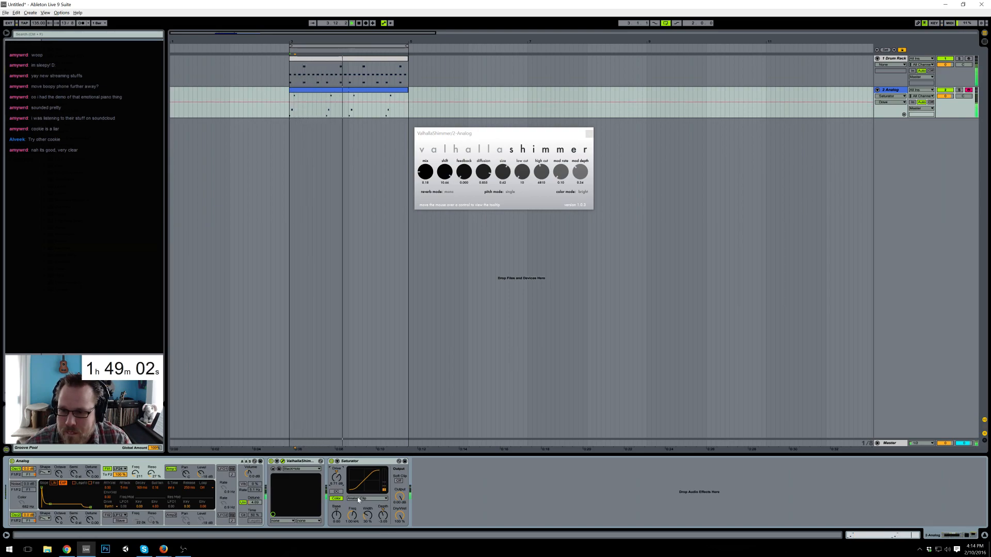
pyautogui.click(365, 499)
pyautogui.click(358, 520)
pyautogui.moveTo(399, 496); pyautogui.dragTo(399, 518)
pyautogui.moveTo(337, 478); pyautogui.dragTo(337, 474)
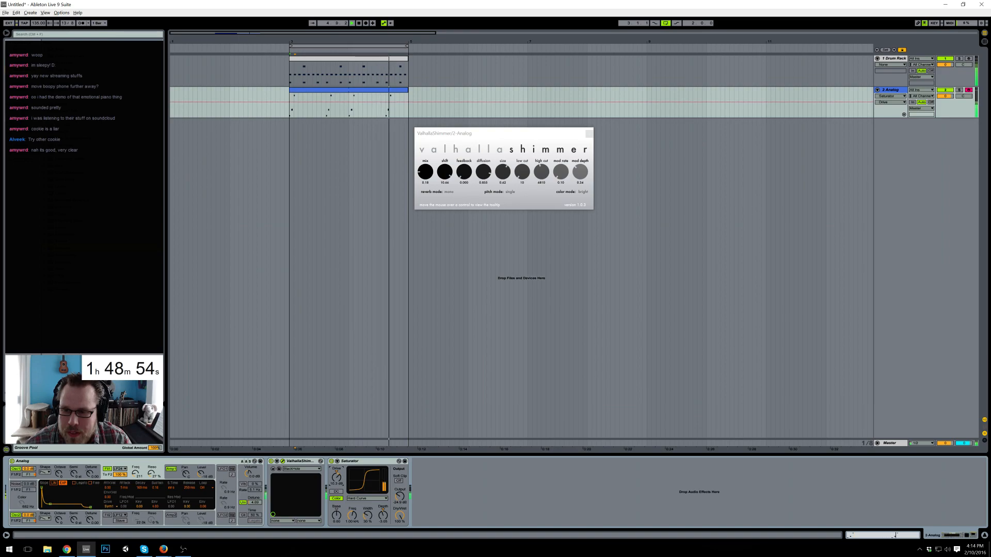
# - Reorder the Analog track's effects so Saturator comes before ValhallaShimmer, and play the loop
pyautogui.moveTo(552, 141); pyautogui.dragTo(619, 165)
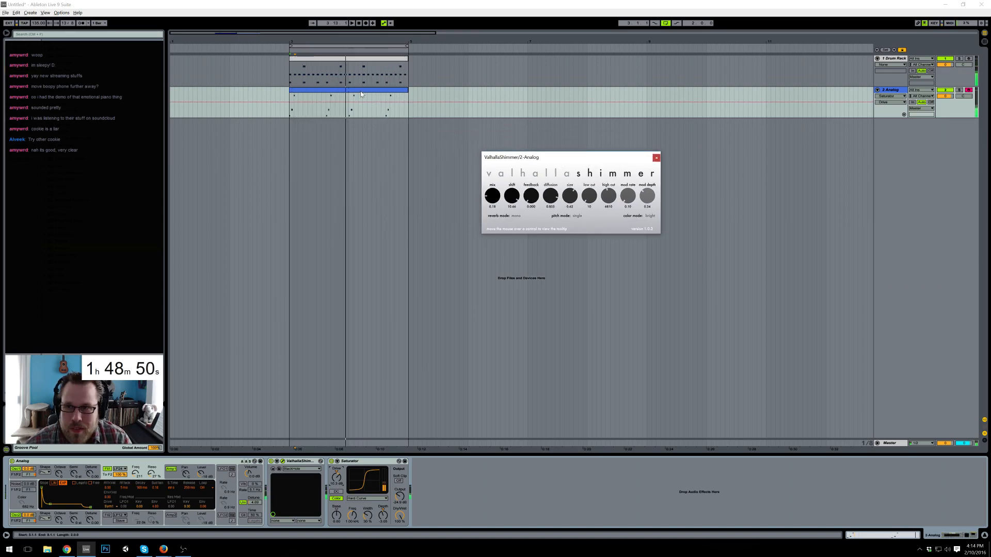
pyautogui.doubleClick(361, 93)
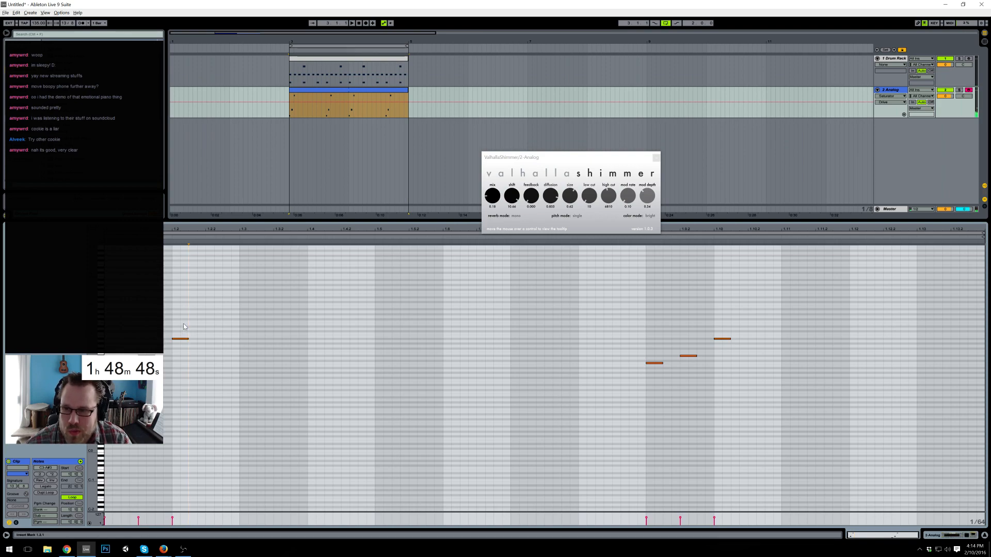
pyautogui.hotkey('shift', 'Tab')
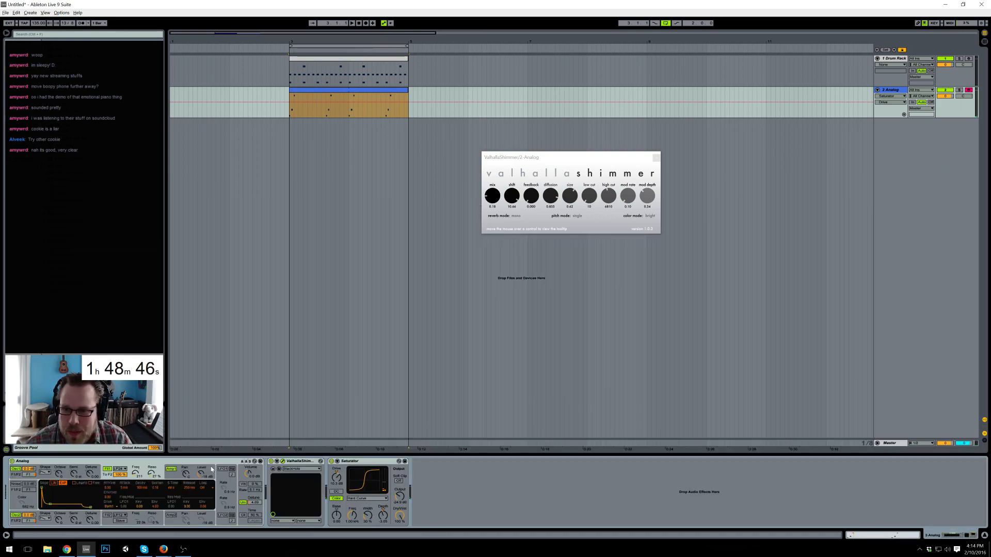
pyautogui.moveTo(385, 480); pyautogui.dragTo(459, 479)
pyautogui.press('space')
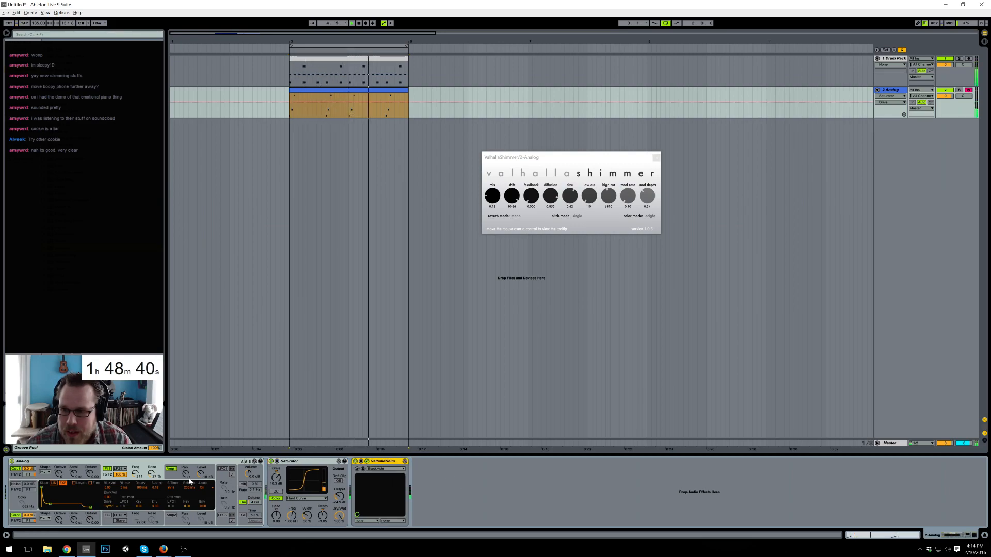
# - Lower Analog's Filter 1 cutoff further, rebalance its envelope amount and resonance, and adjust the Amp 1 envelope
pyautogui.moveTo(135, 474); pyautogui.dragTo(155, 510)
pyautogui.click(137, 476)
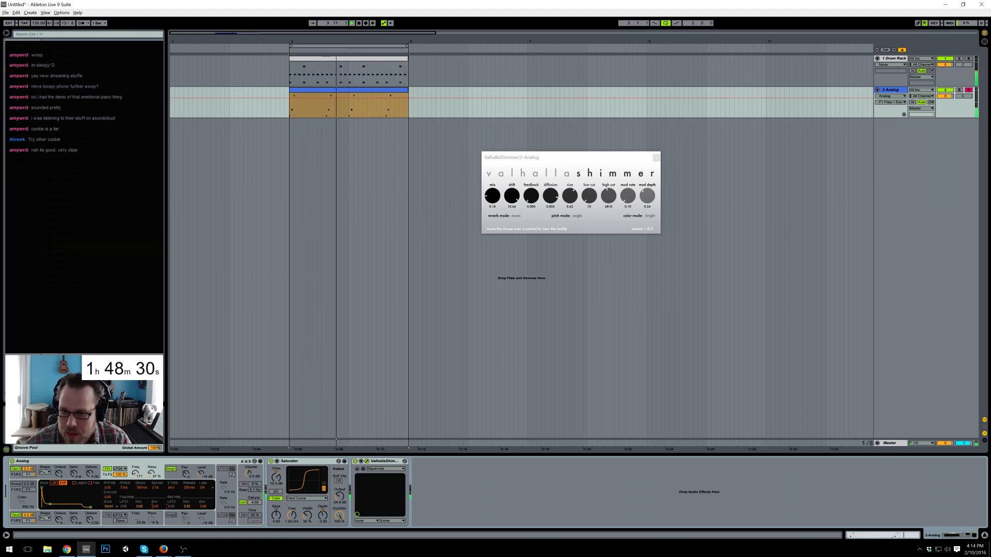
pyautogui.moveTo(157, 508); pyautogui.dragTo(159, 506)
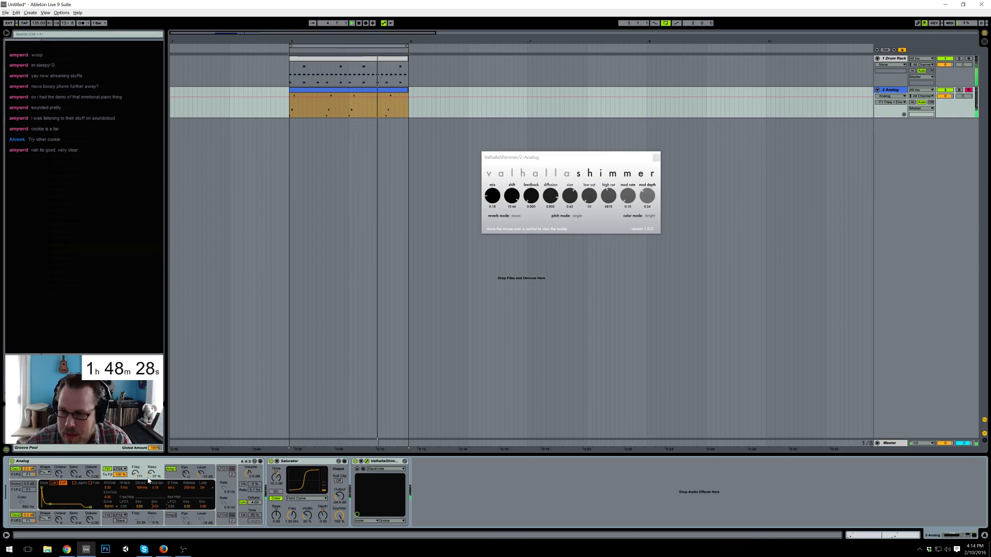
pyautogui.click(173, 474)
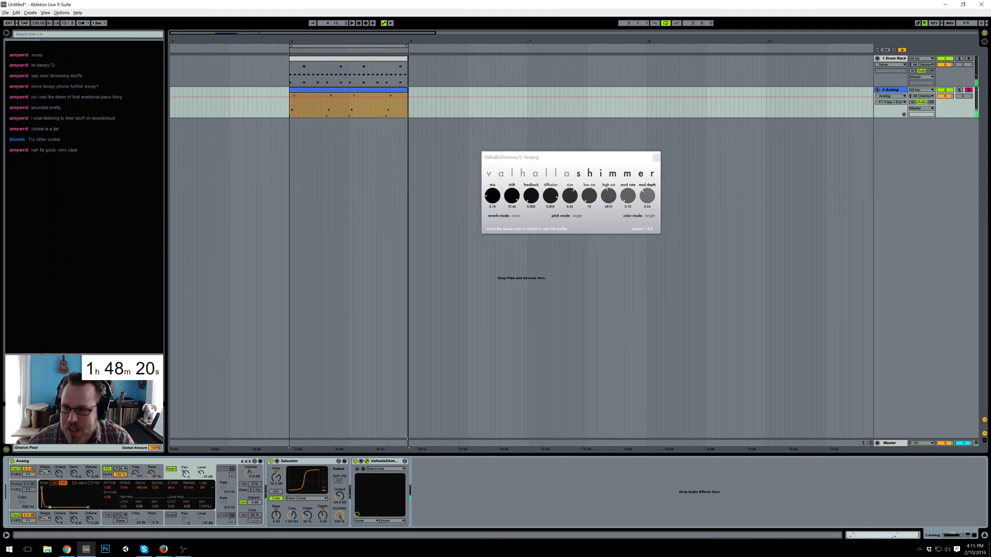
# - Switch both Analog oscillators to the rectangle wave and adjust the pulse width
pyautogui.click(49, 520)
pyautogui.click(46, 508)
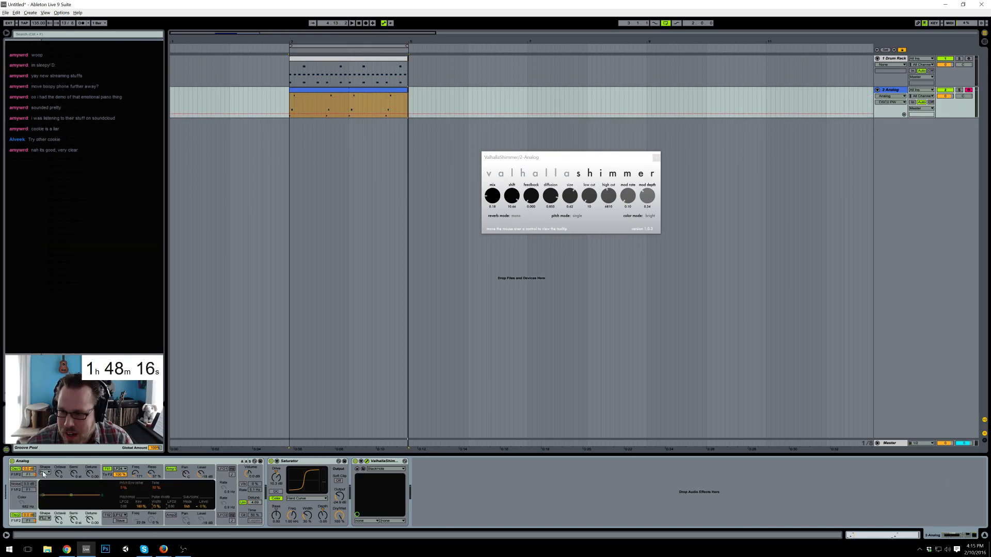
pyautogui.click(45, 474)
pyautogui.click(46, 492)
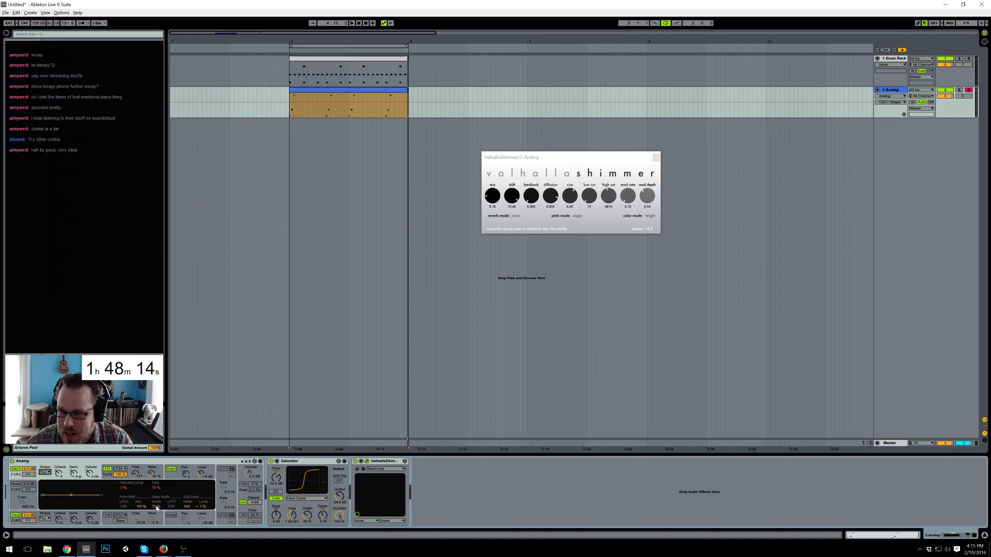
pyautogui.moveTo(157, 506); pyautogui.dragTo(157, 467)
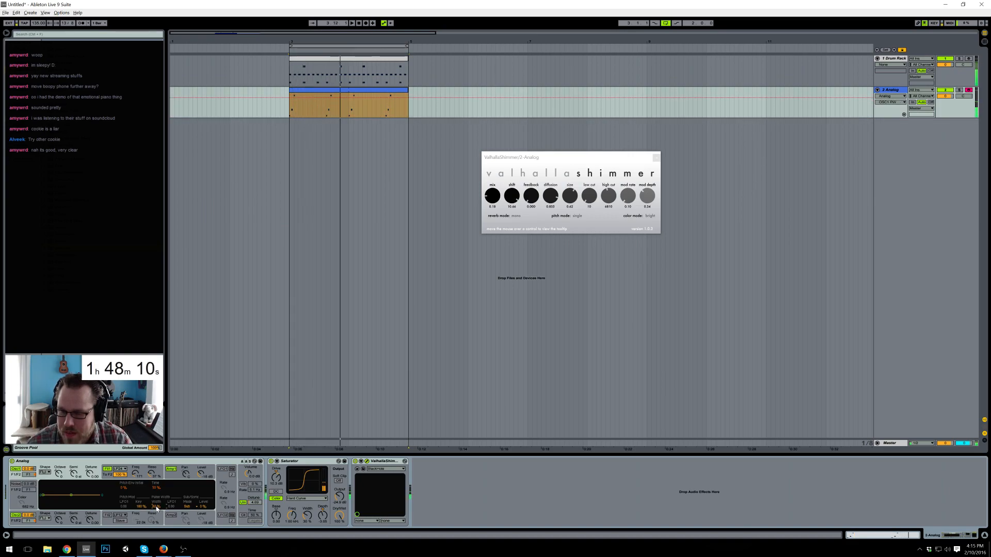
# - Change the octave of Analog's oscillator 2, listen to the loop, and open the Analog clip's notes
pyautogui.click(60, 520)
pyautogui.moveTo(60, 519)
pyautogui.mouseDown()
pyautogui.moveTo(60, 511)
pyautogui.moveTo(60, 523)
pyautogui.mouseUp()
pyautogui.press('space')
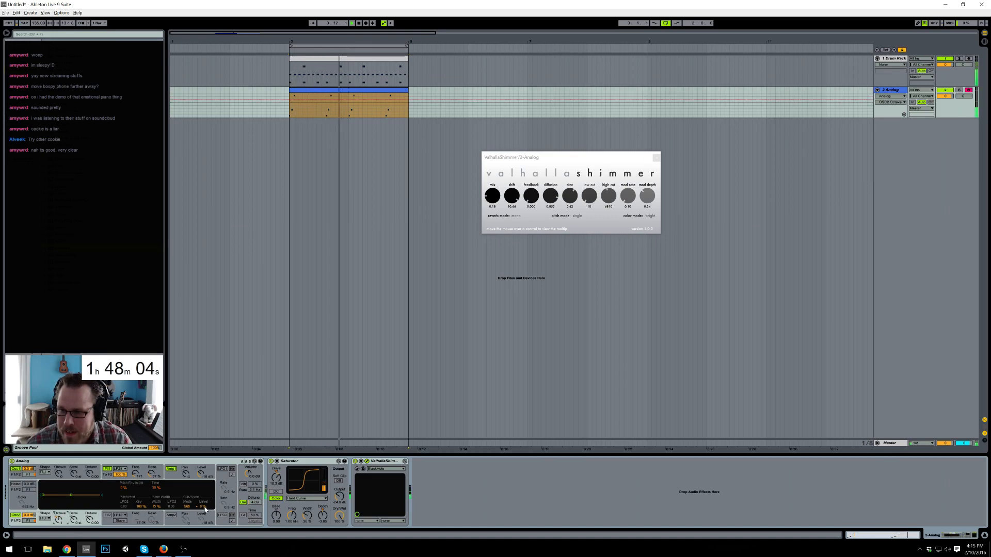
pyautogui.doubleClick(379, 91)
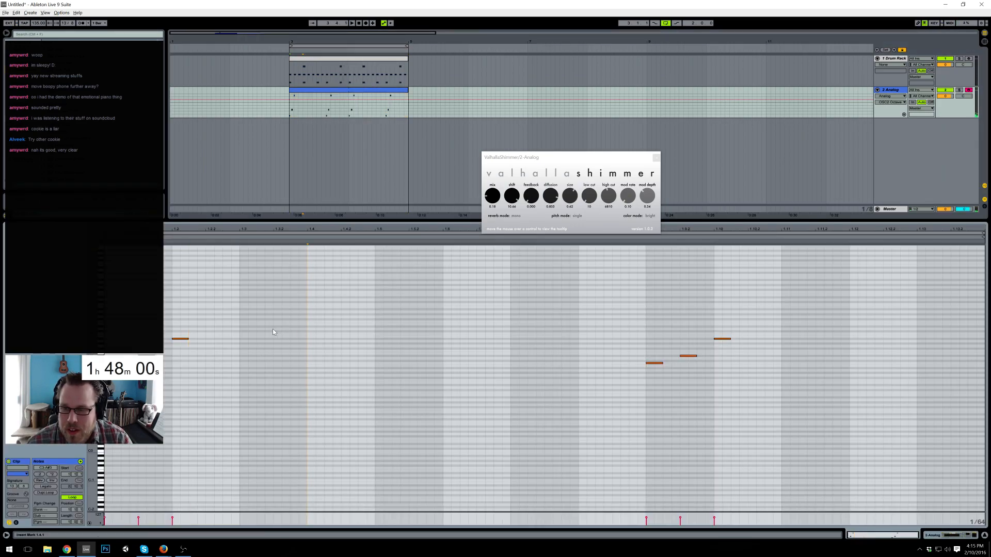
# - Close the ValhallaShimmer window, add a G4 note at 1.4 in the Analog clip, and paste a copy at 1.12
pyautogui.click(656, 157)
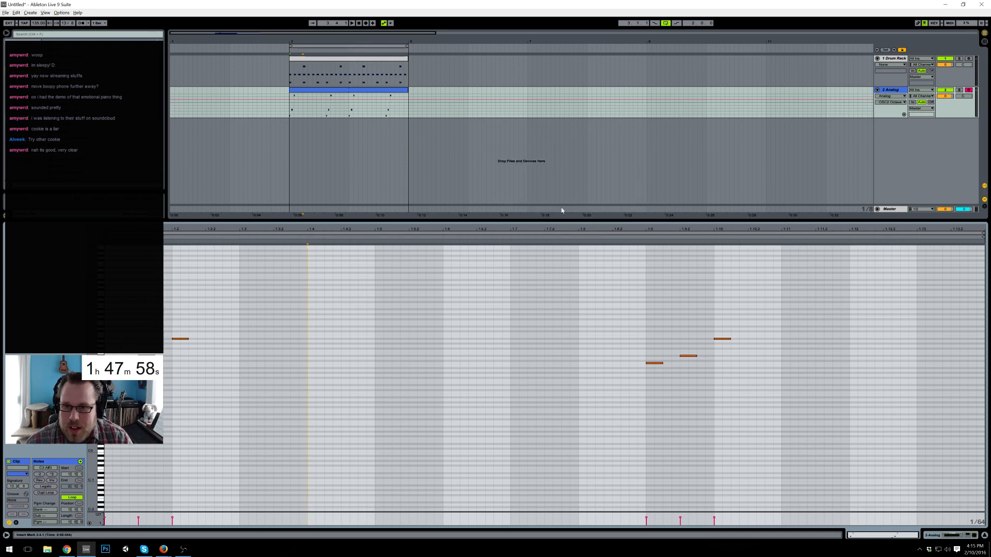
pyautogui.doubleClick(312, 317)
pyautogui.press('space')
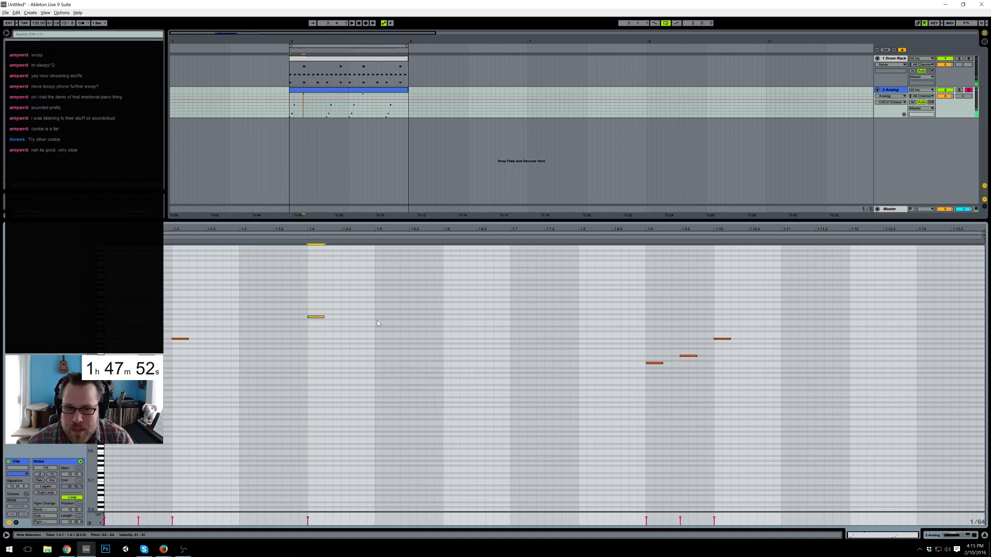
pyautogui.click(852, 302)
pyautogui.hotkey('ctrl', 'v')
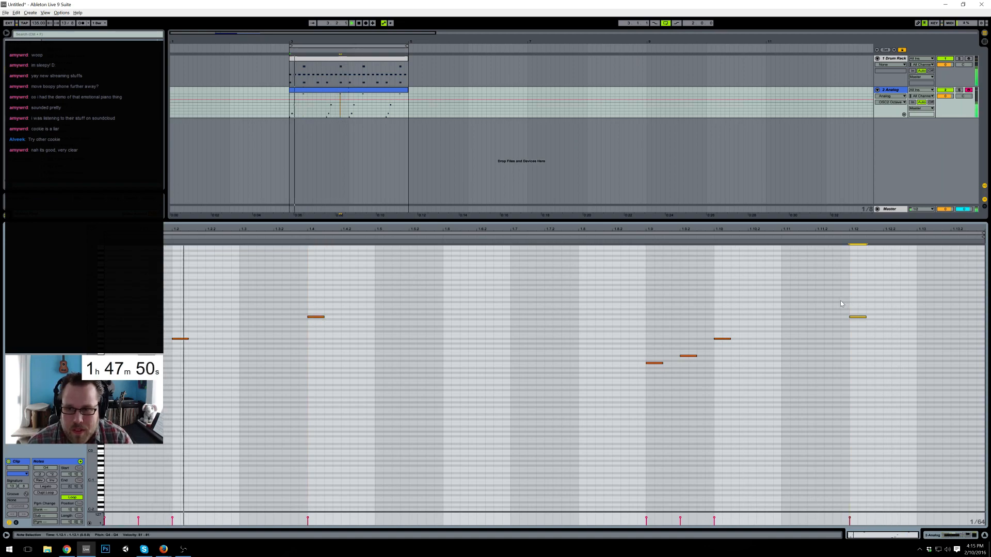
# - Raise the velocity of the two G4 notes at 1.4 and 1.12 together, and play the loop
pyautogui.moveTo(291, 288); pyautogui.dragTo(909, 328)
pyautogui.moveTo(850, 518); pyautogui.dragTo(850, 517)
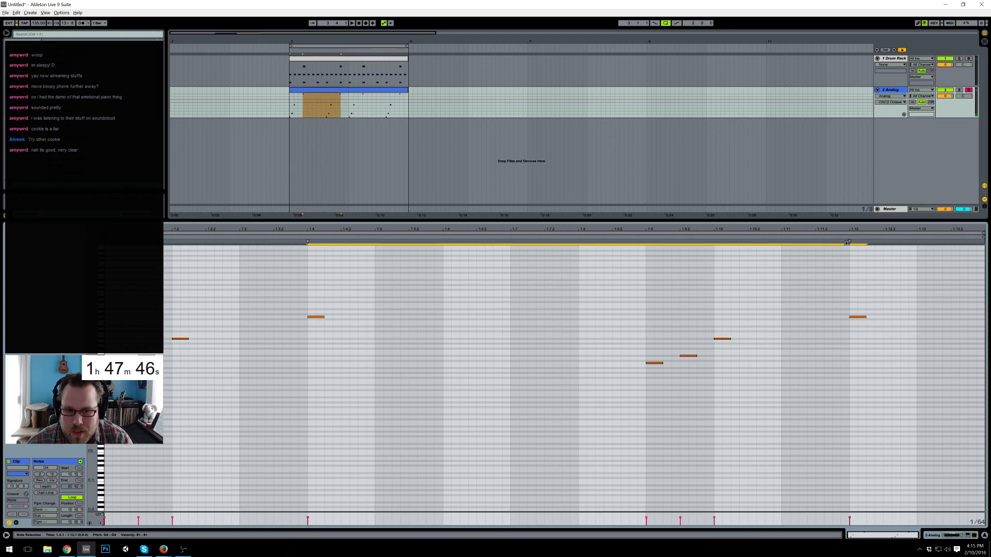
pyautogui.press('space')
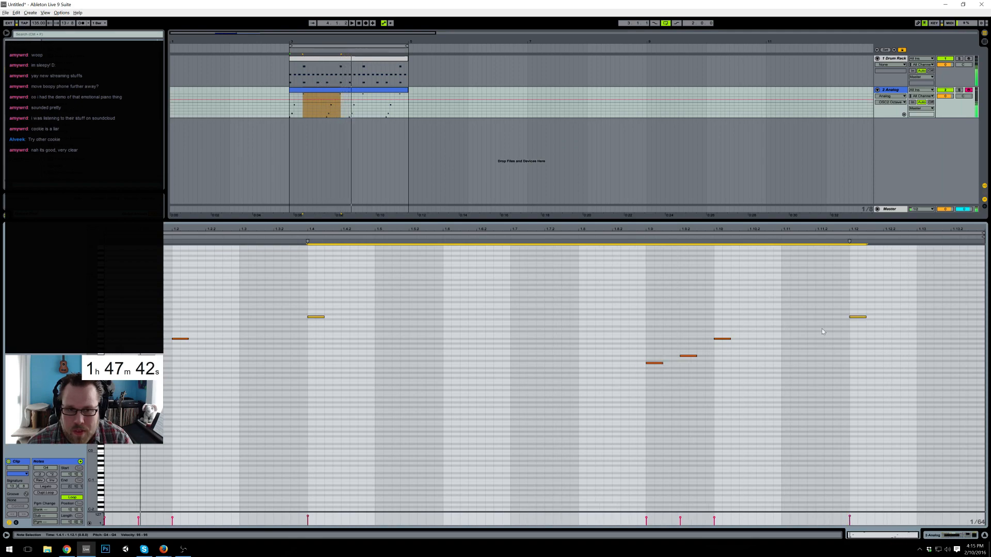
# - Add a high note at 1.12.2, listen to it in the loop, and lower its pitch to A4
pyautogui.doubleClick(888, 299)
pyautogui.press('space')
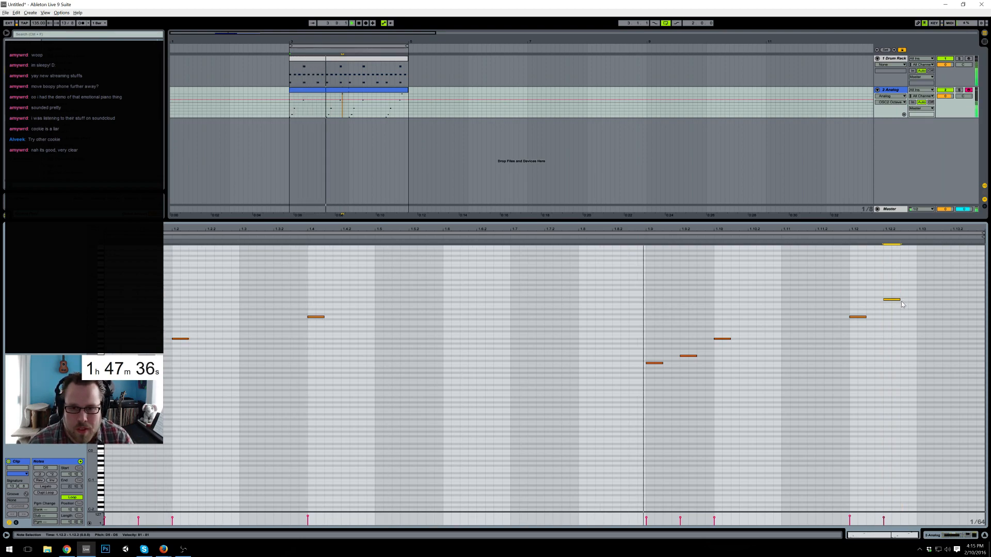
pyautogui.press('Down')
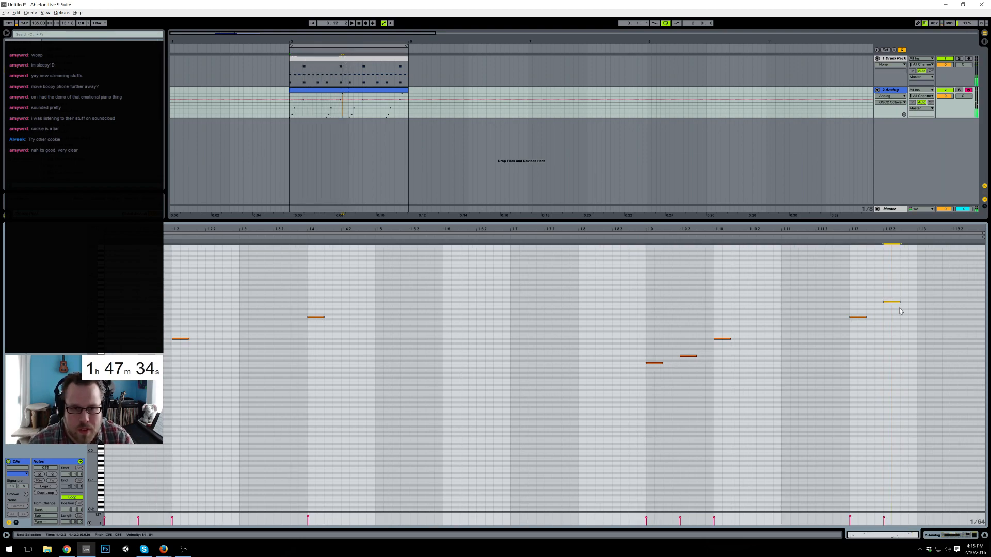
pyautogui.press('Down')
pyautogui.press('Down')
pyautogui.press('Down')
pyautogui.press('Right')
pyautogui.press('Right')
pyautogui.press('Left')
pyautogui.press('Left')
pyautogui.press('Down')
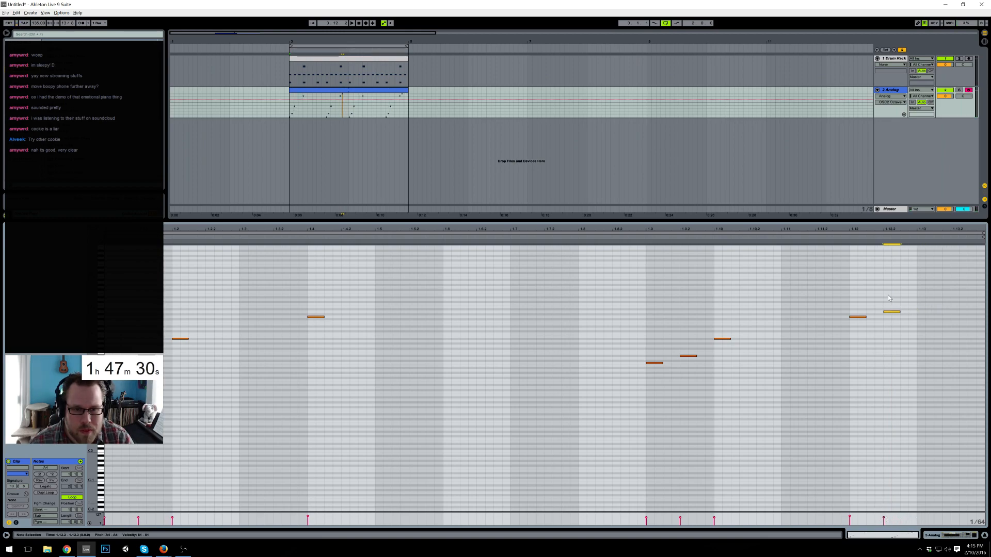
# - Play the loop, change the note at 1.12.2 to A#4, and set the global quantization to None
pyautogui.press('space')
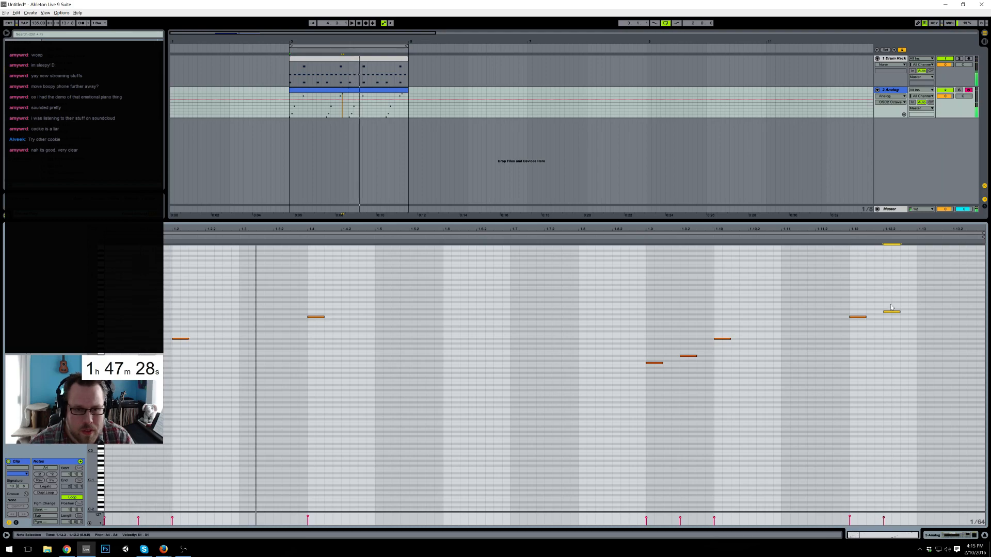
pyautogui.press('Up')
pyautogui.press('Up')
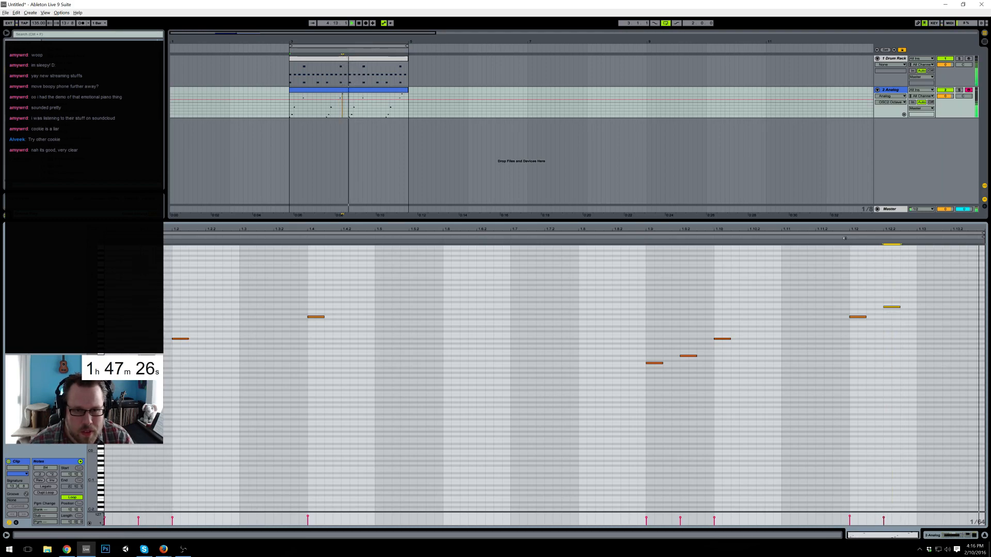
pyautogui.press('Down')
pyautogui.click(97, 23)
pyautogui.click(101, 27)
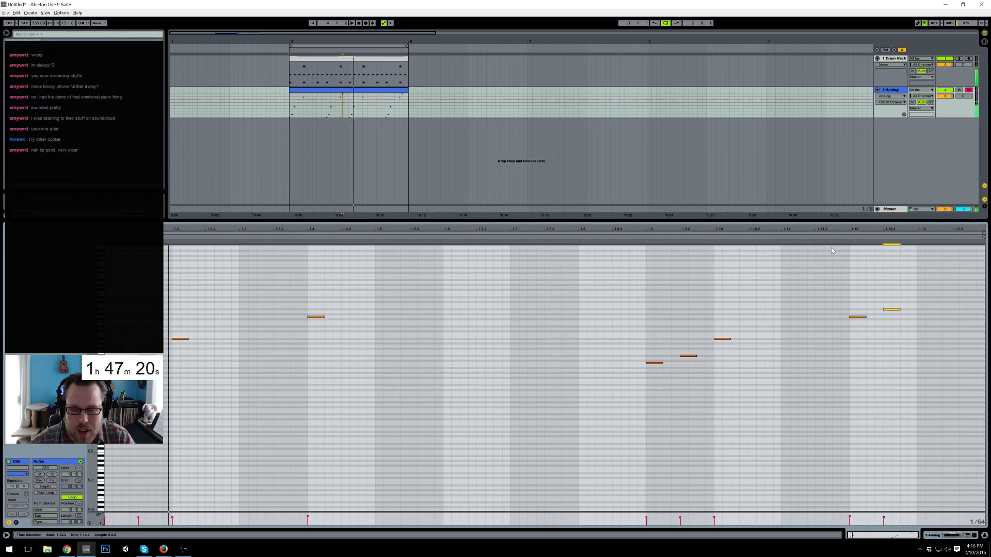
# - Show the Analog track's devices in place of the notes and play the loop from the clip's start
pyautogui.click(961, 539)
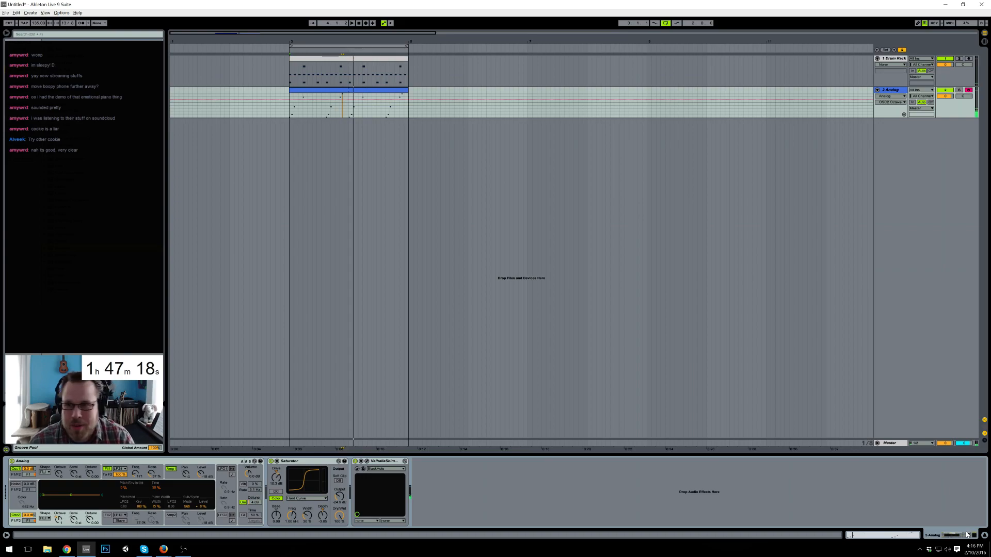
pyautogui.click(322, 90)
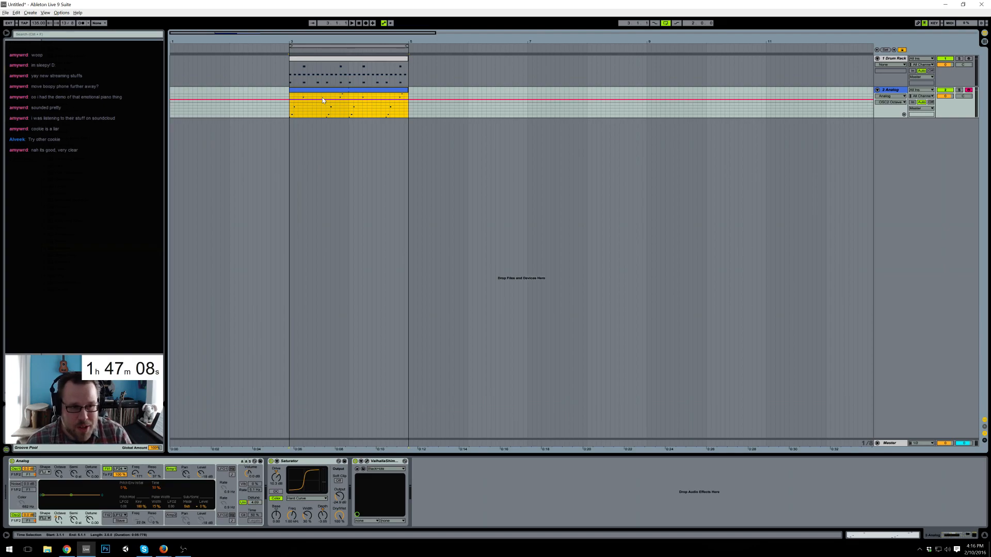
pyautogui.click(290, 109)
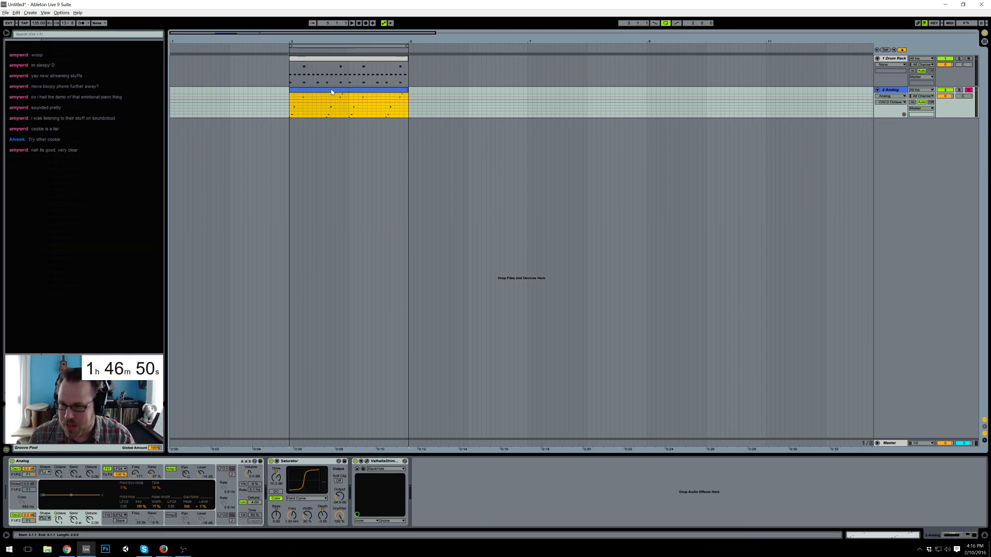
pyautogui.click(291, 114)
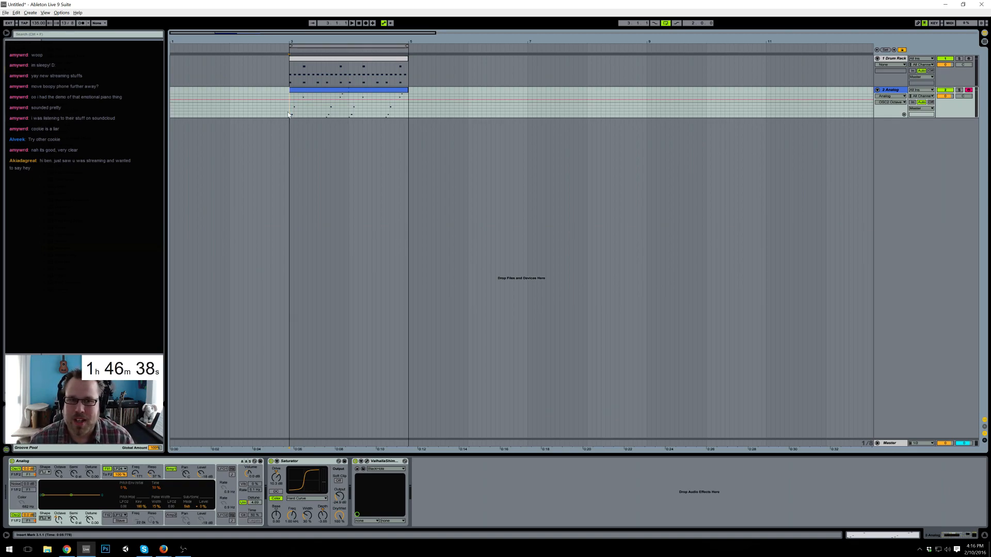
pyautogui.press('space')
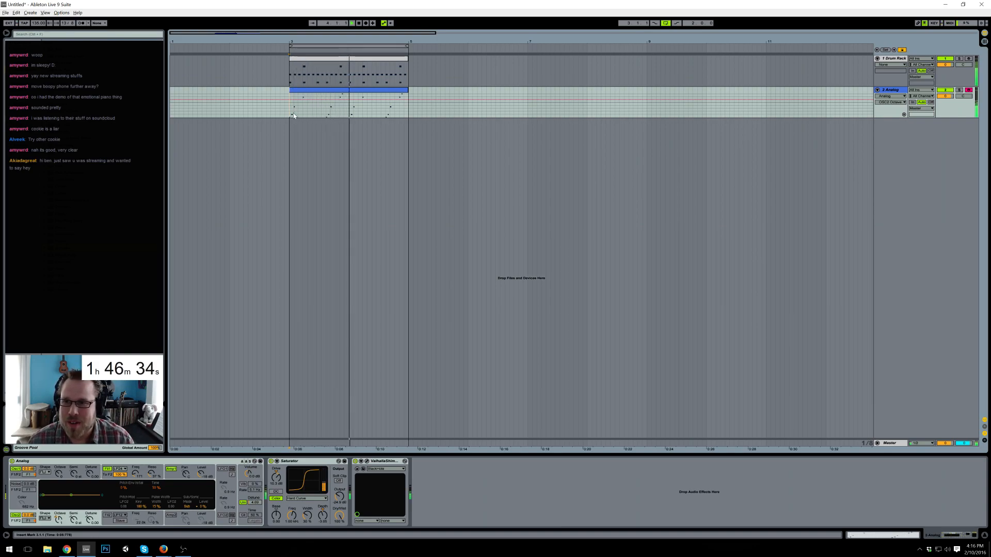
# - Reopen the Analog clip's notes and add a G4 note at 1.13.2
pyautogui.click(346, 94)
pyautogui.doubleClick(345, 93)
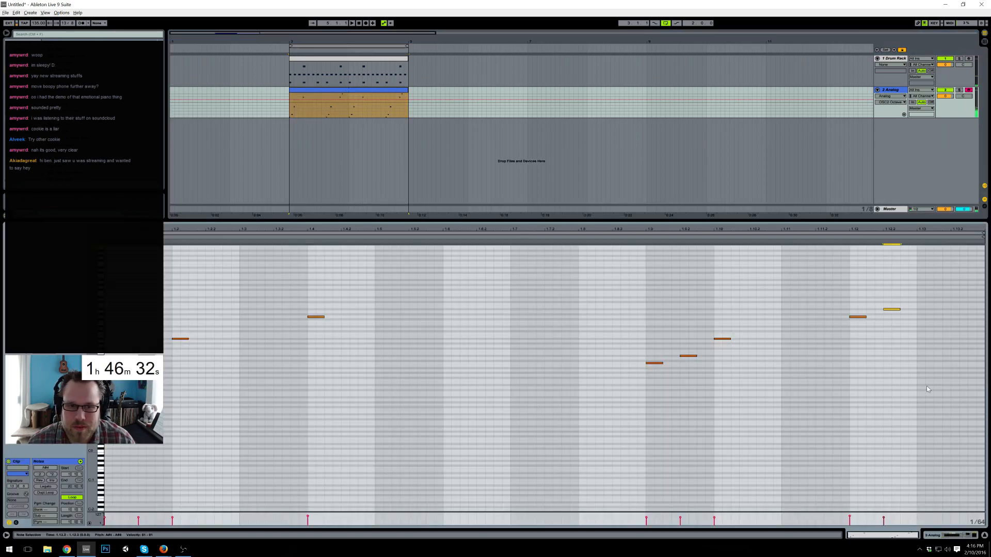
pyautogui.doubleClick(955, 317)
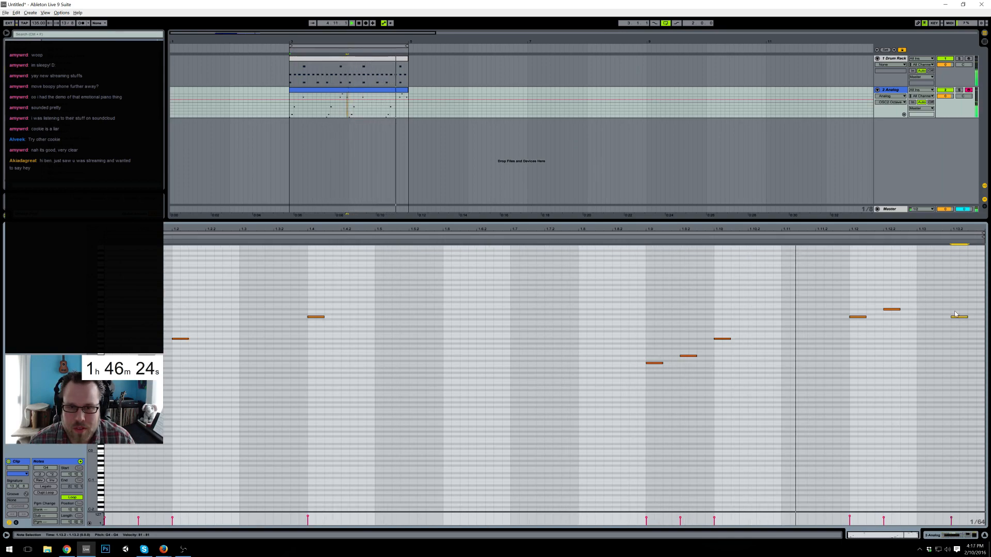
# - Shift all notes from 1.9 to the end of the bar one eighth note earlier
pyautogui.moveTo(640, 271); pyautogui.dragTo(959, 411)
pyautogui.press('Left')
pyautogui.press('Left')
pyautogui.press('Left')
pyautogui.press('Left')
pyautogui.press('Left')
pyautogui.press('Left')
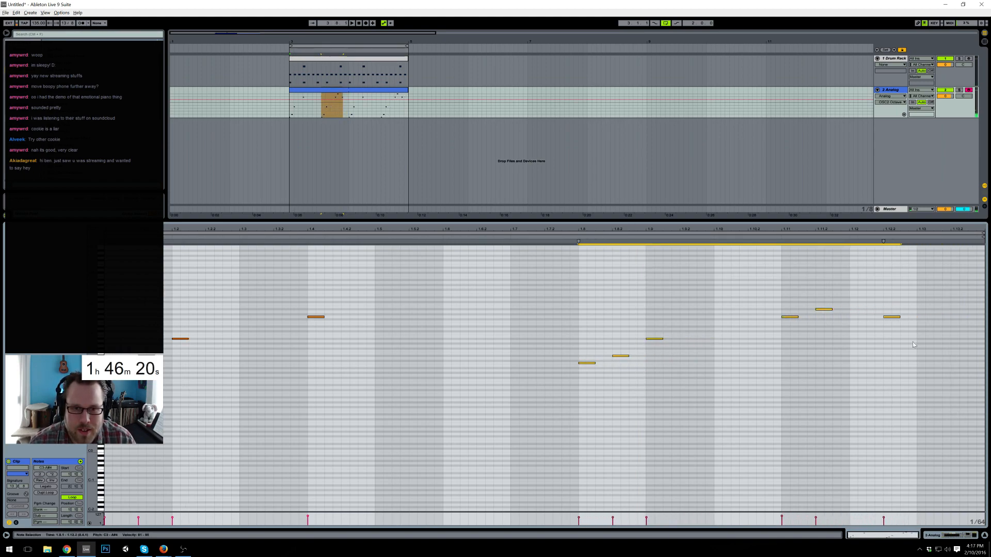
# - Try nudging the last G4 note later, return it to 1.12.2, and play the loop
pyautogui.click(900, 317)
pyautogui.press('Right')
pyautogui.press('Right')
pyautogui.press('Right')
pyautogui.press('Left')
pyautogui.press('Left')
pyautogui.press('Left')
pyautogui.press('Left')
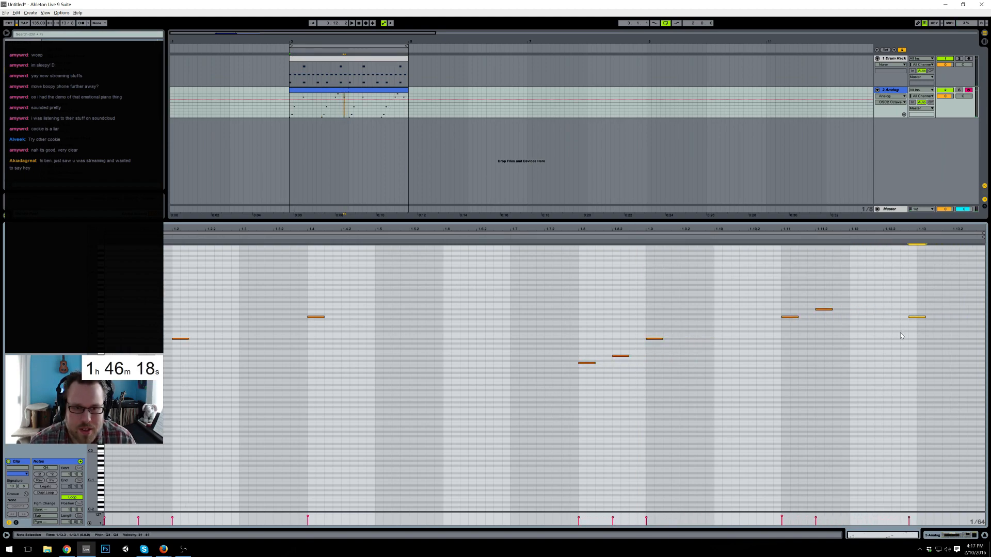
pyautogui.press('space')
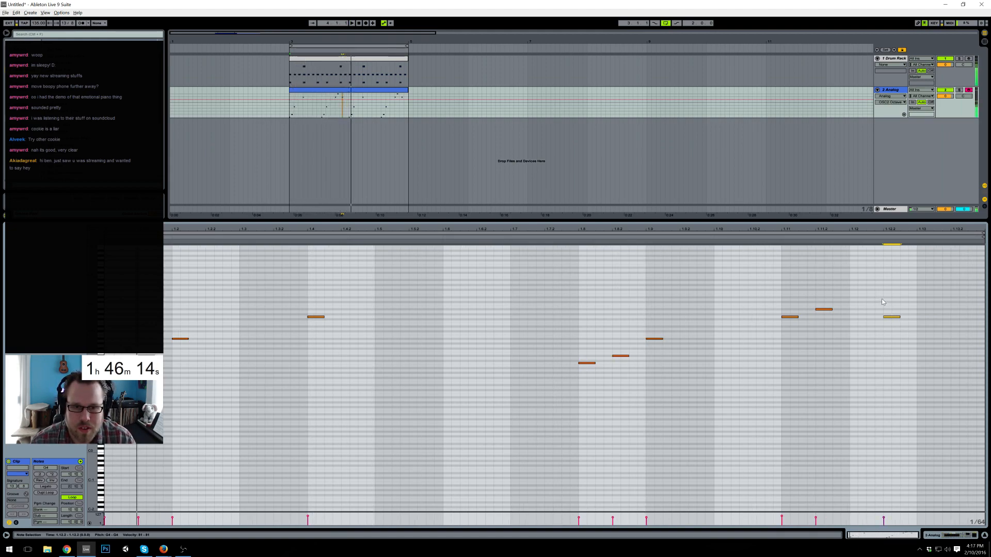
# - Move the bar's last three notes a sixteenth later, and place the final one at 1.13.2
pyautogui.moveTo(771, 283); pyautogui.dragTo(949, 350)
pyautogui.press('Right')
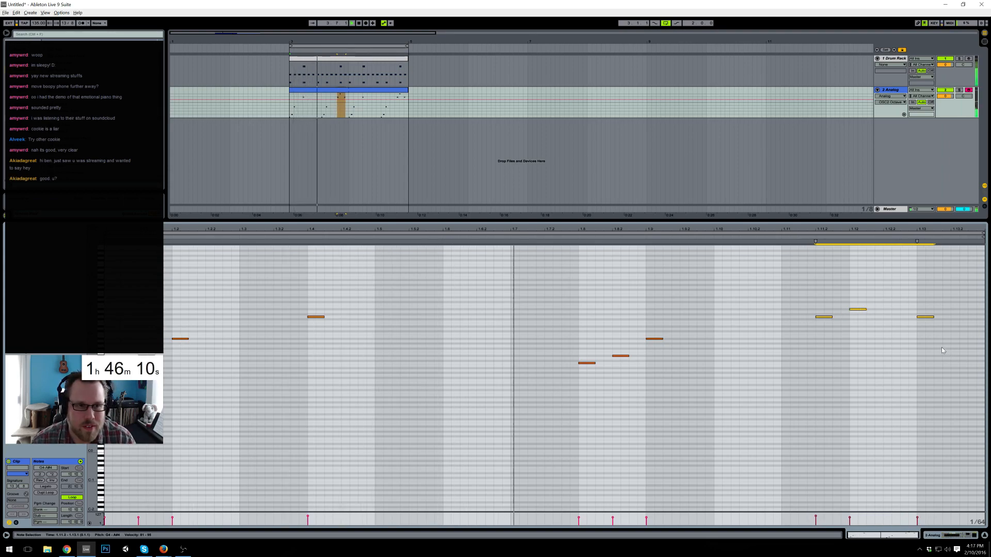
pyautogui.press('space')
pyautogui.moveTo(912, 296); pyautogui.dragTo(947, 346)
pyautogui.press('Right')
pyautogui.press('Right')
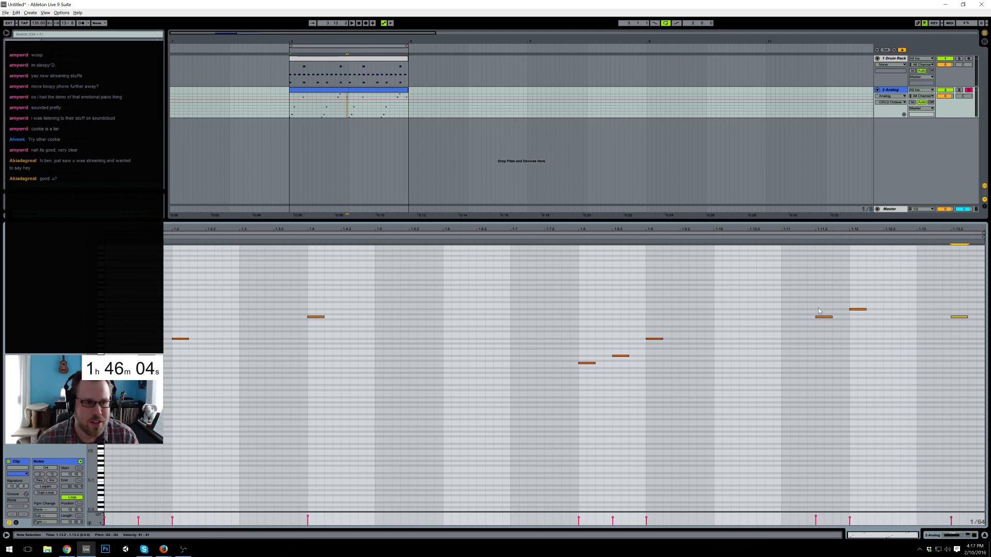
# - Select the Drum Rack clip, play the loop, and solo the Analog track
pyautogui.click(952, 538)
pyautogui.click(320, 59)
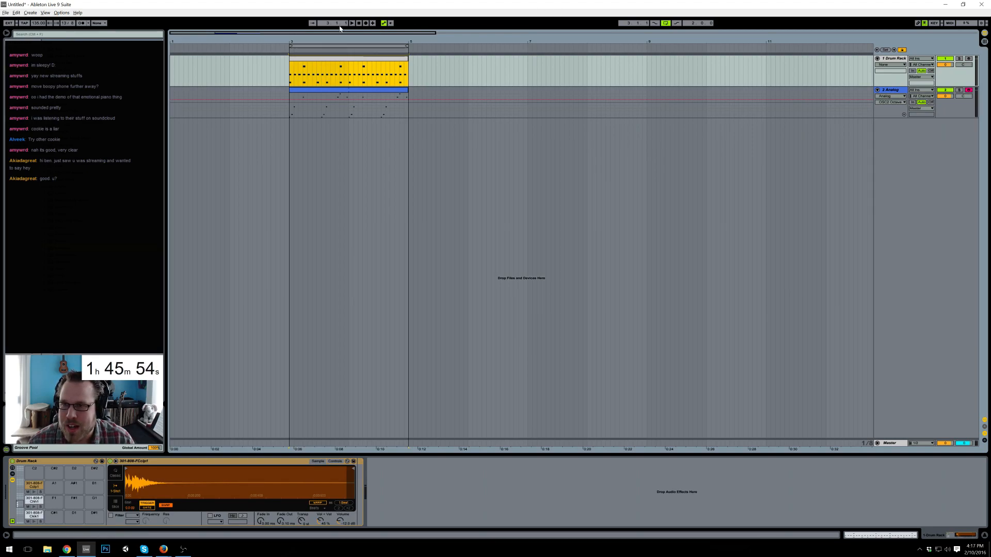
pyautogui.press('space')
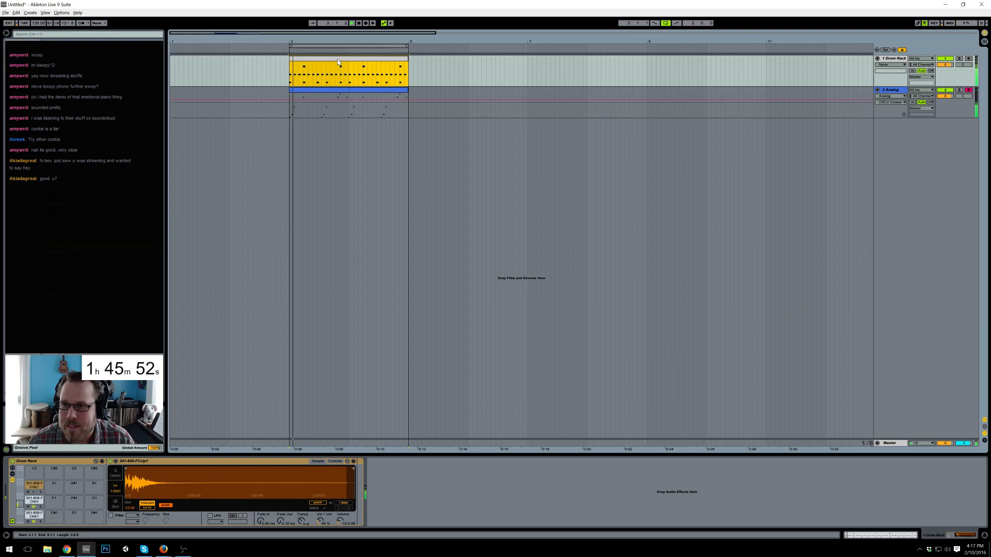
pyautogui.click(959, 90)
pyautogui.click(945, 91)
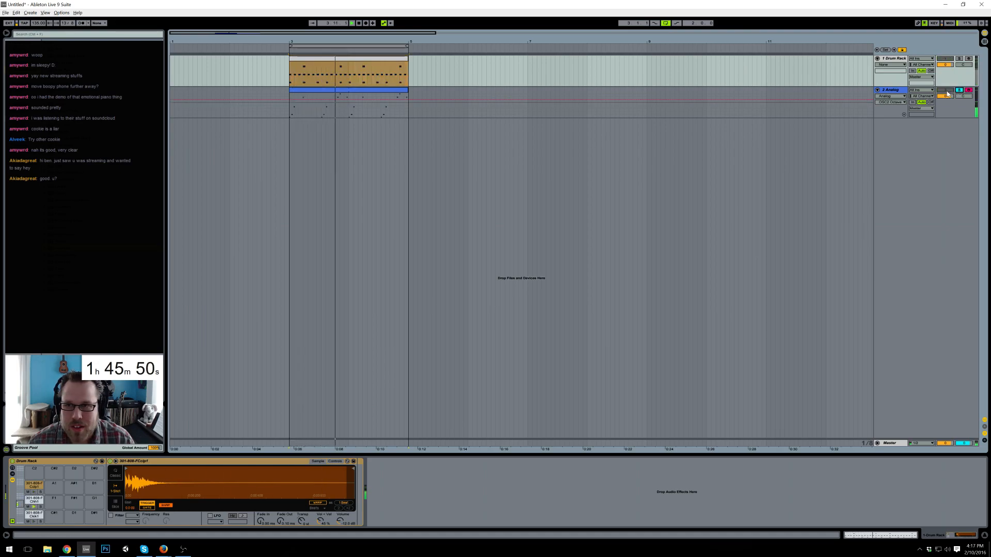
# - Open the two-bar Analog clip and move the first bar's last three notes earlier, to 1.11, 1.11.2 and 1.13
pyautogui.click(391, 90)
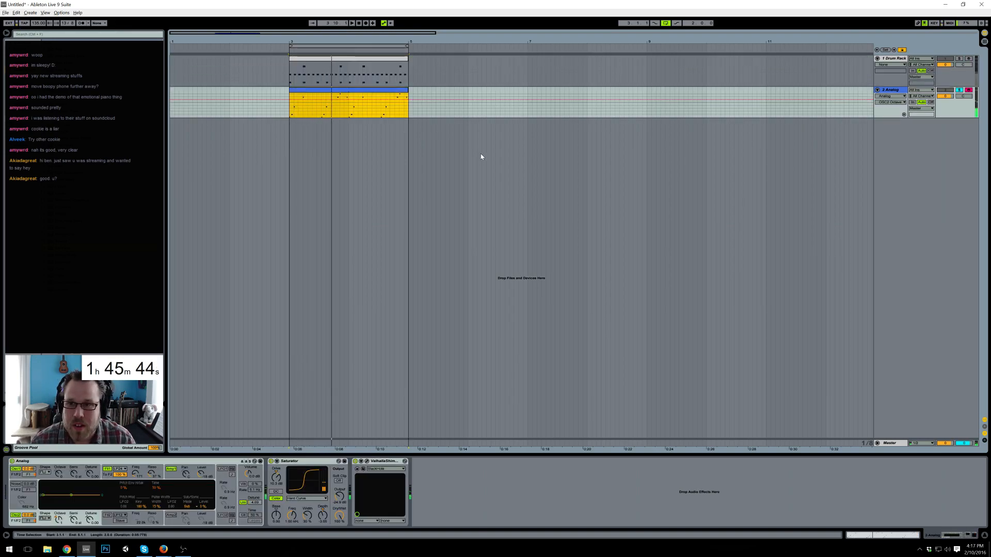
pyautogui.doubleClick(366, 92)
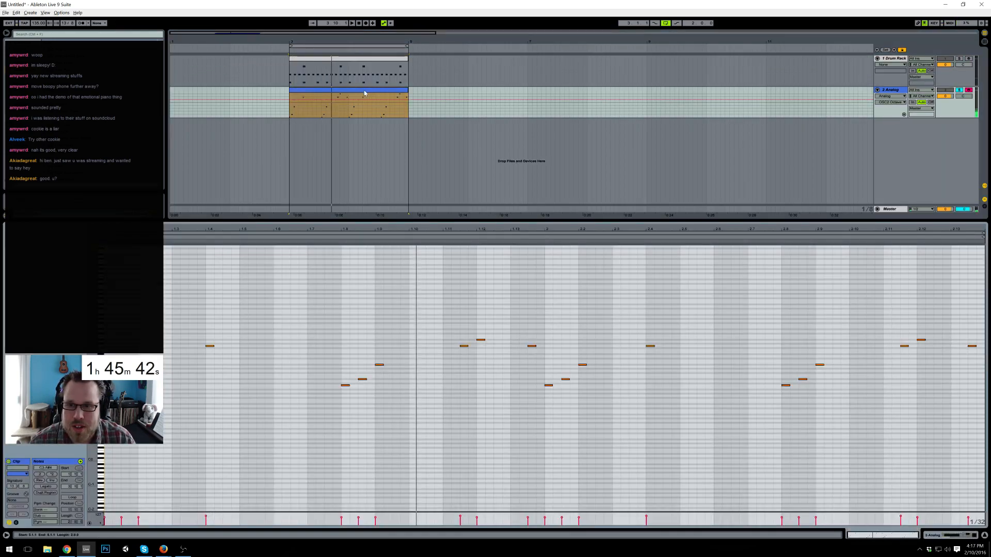
pyautogui.click(485, 297)
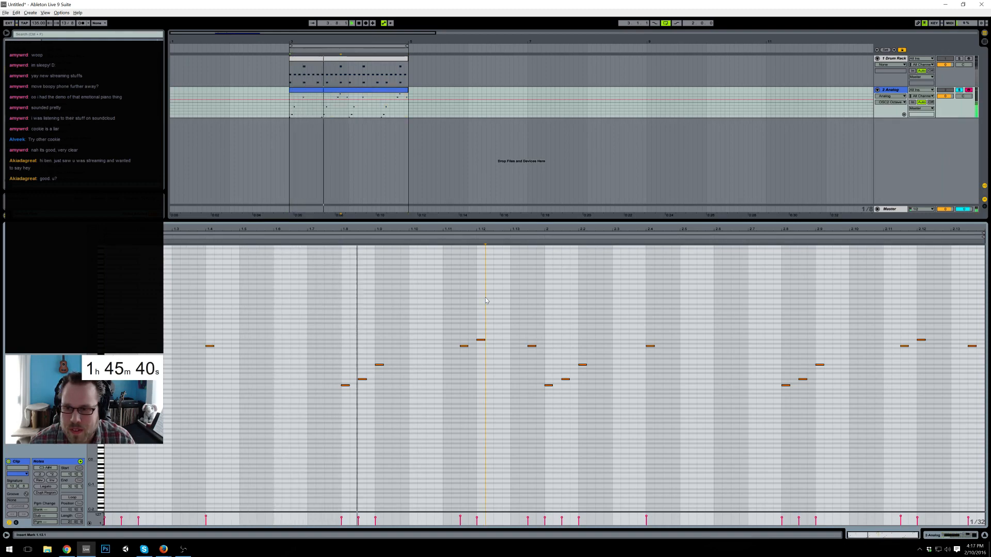
pyautogui.moveTo(459, 304); pyautogui.dragTo(539, 349)
pyautogui.press('space')
pyautogui.press('Left')
pyautogui.press('Left')
pyautogui.press('Left')
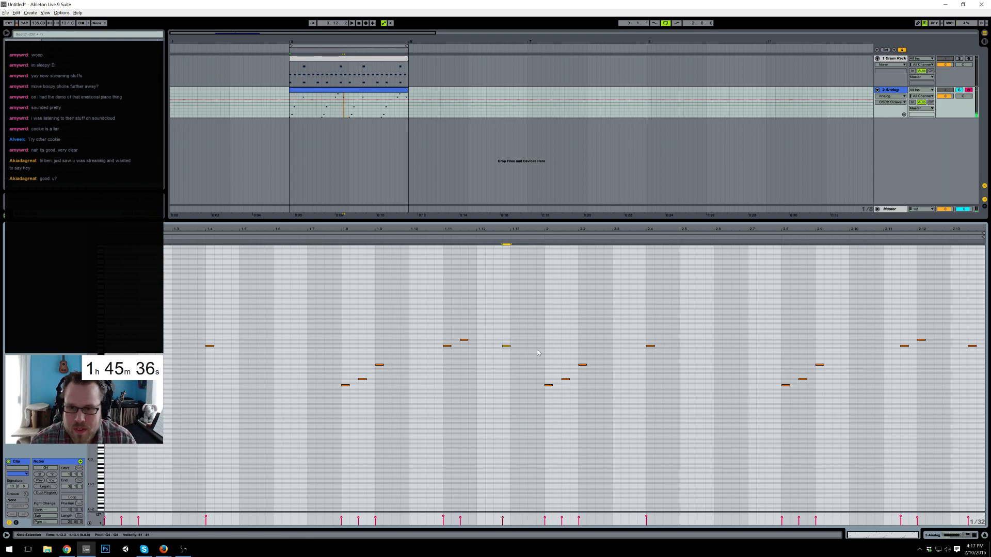
pyautogui.press('space')
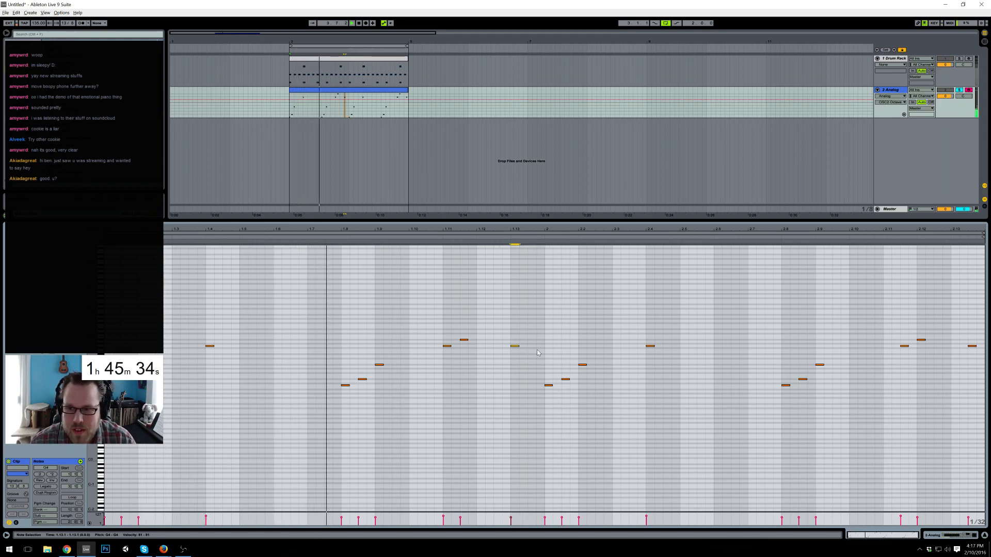
# - Try the first bar's last G4 note earlier, just after 1.12.2, and return it to 1.13 while auditioning the loop
pyautogui.click(507, 340)
pyautogui.press('space')
pyautogui.moveTo(515, 346); pyautogui.dragTo(497, 346)
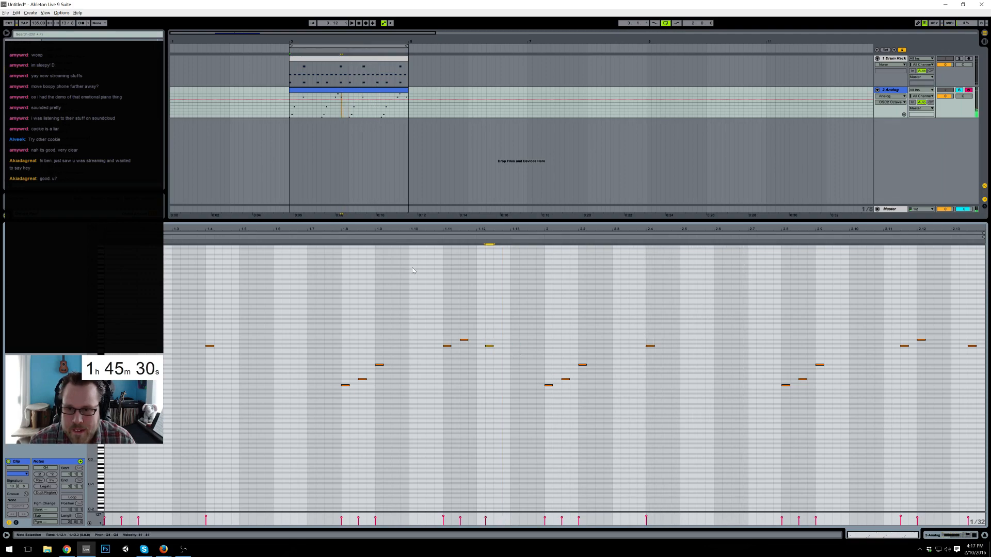
pyautogui.click(431, 238)
pyautogui.press('Right')
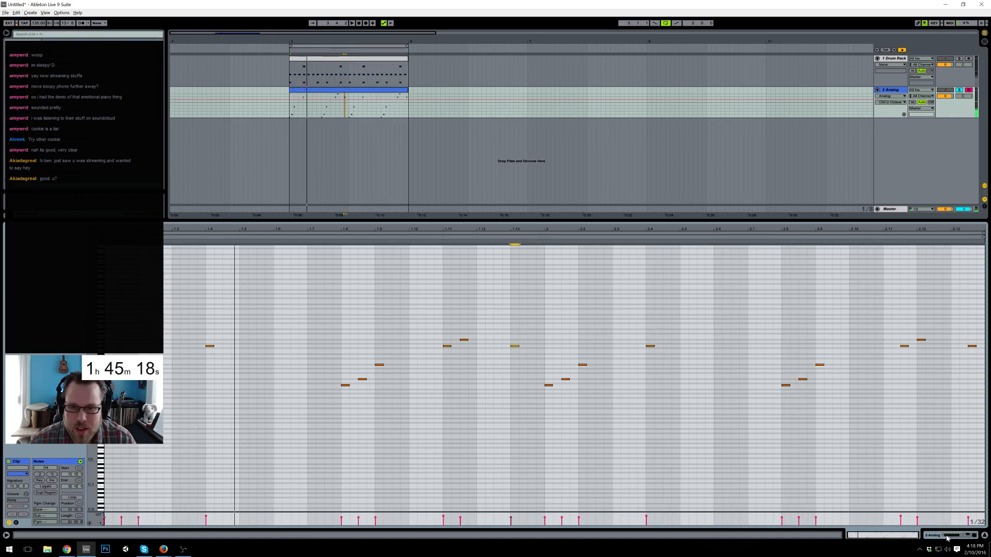
# - Add a note at 2.11 in the Analog clip's second bar and lower it to D#4
pyautogui.doubleClick(888, 348)
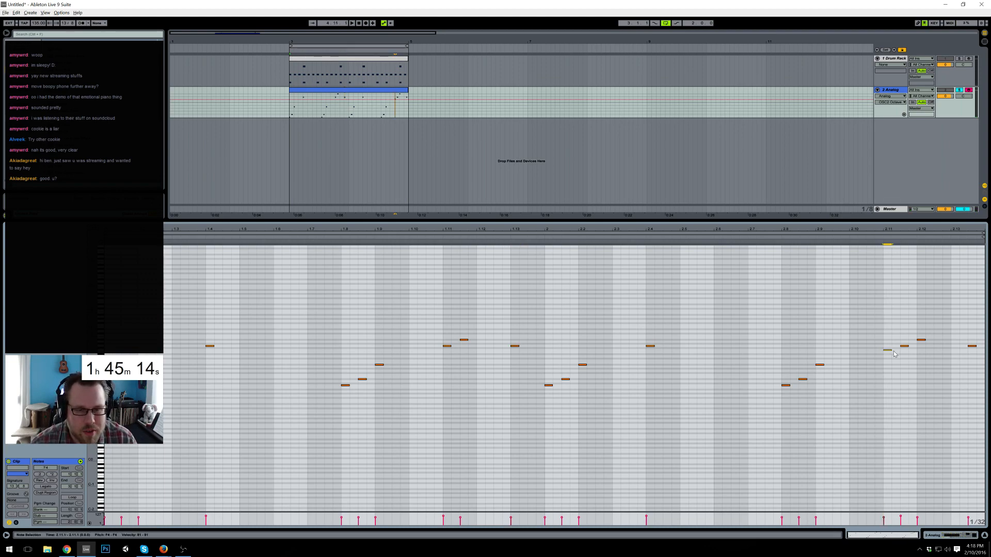
pyautogui.moveTo(893, 357); pyautogui.dragTo(895, 362)
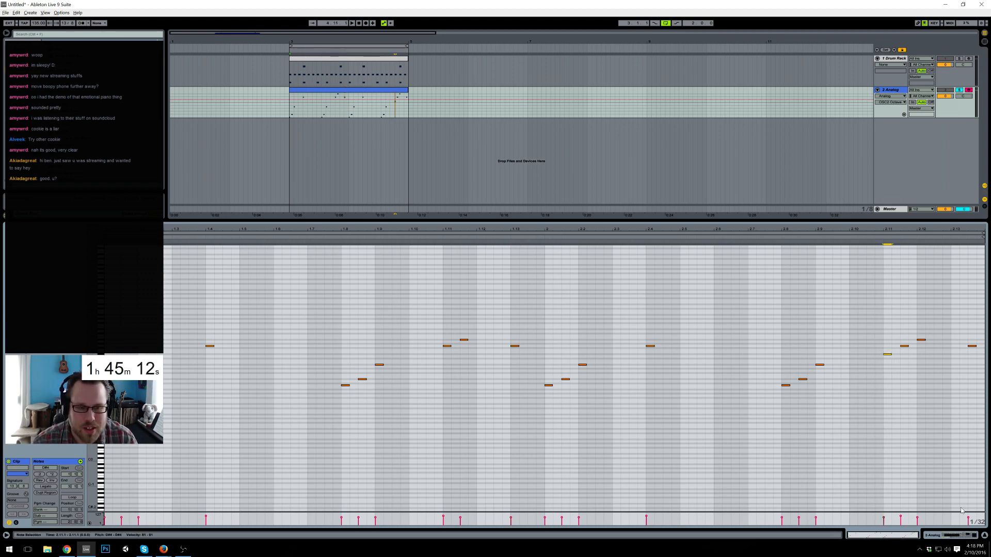
# - Search the browser for "swing" and try a swing groove on the Drum Rack clip
pyautogui.click(958, 535)
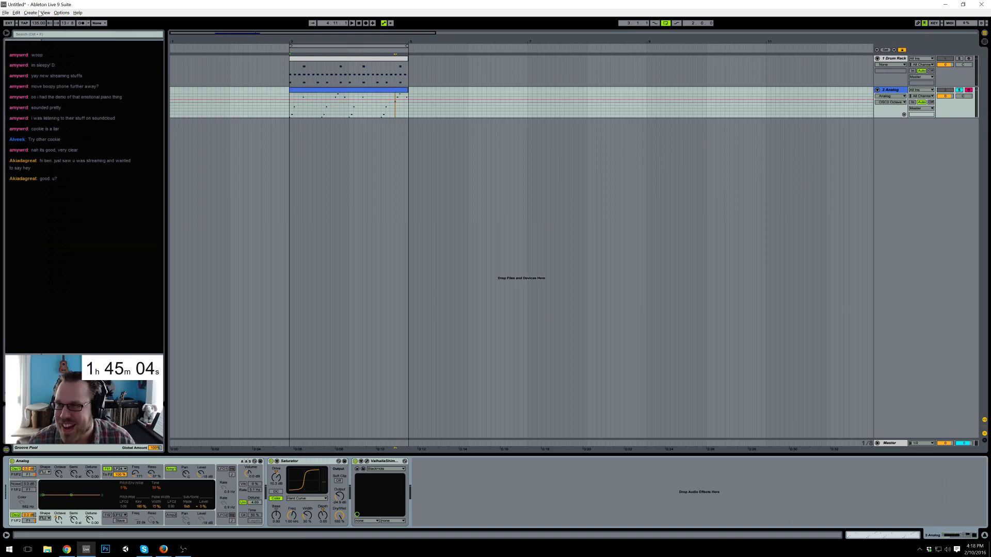
pyautogui.click(51, 34)
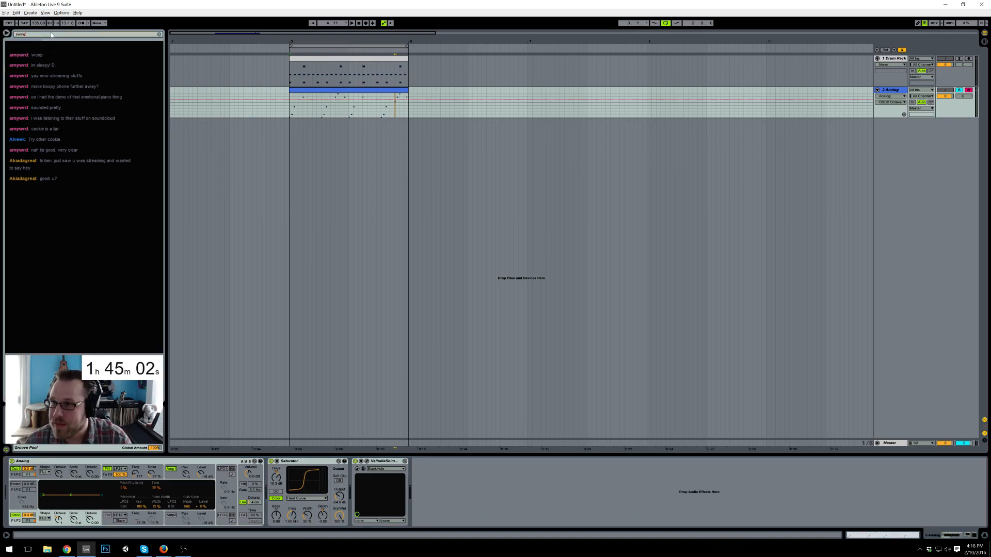
pyautogui.click(24, 111)
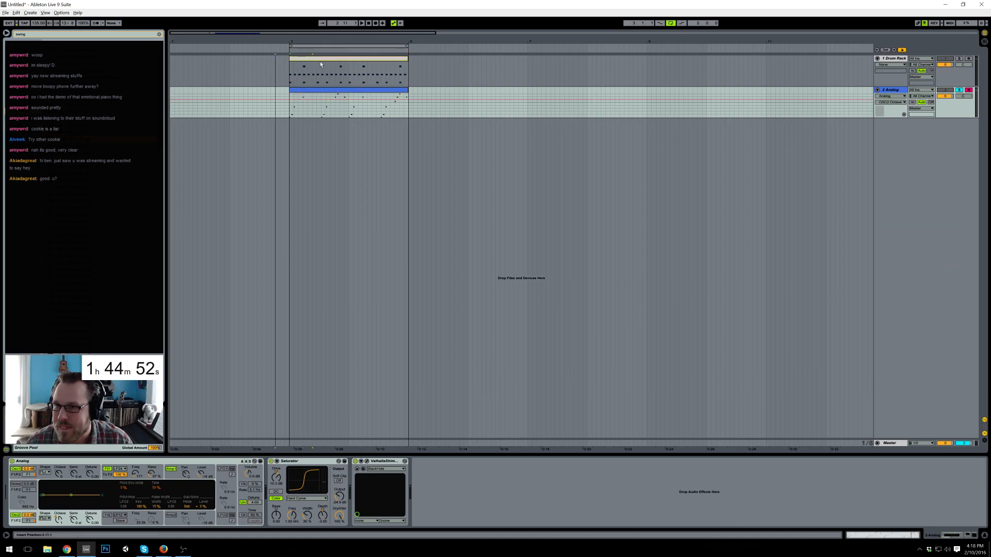
# - Unsolo the Analog track and audition the loop with the drums
pyautogui.click(960, 92)
pyautogui.press('space')
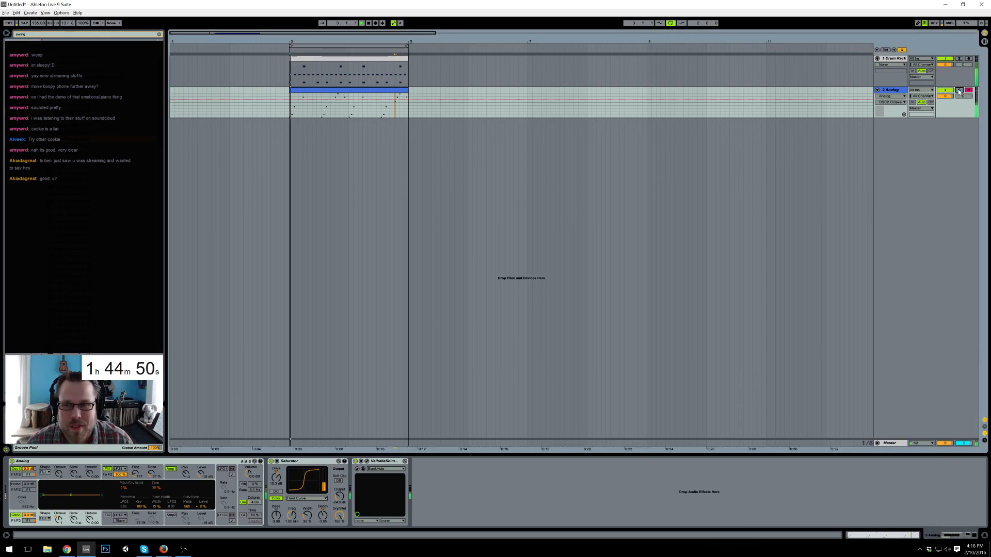
pyautogui.press('space')
# - Try another swing groove on the Analog and Drum Rack clips and play the loop
pyautogui.click(67, 151)
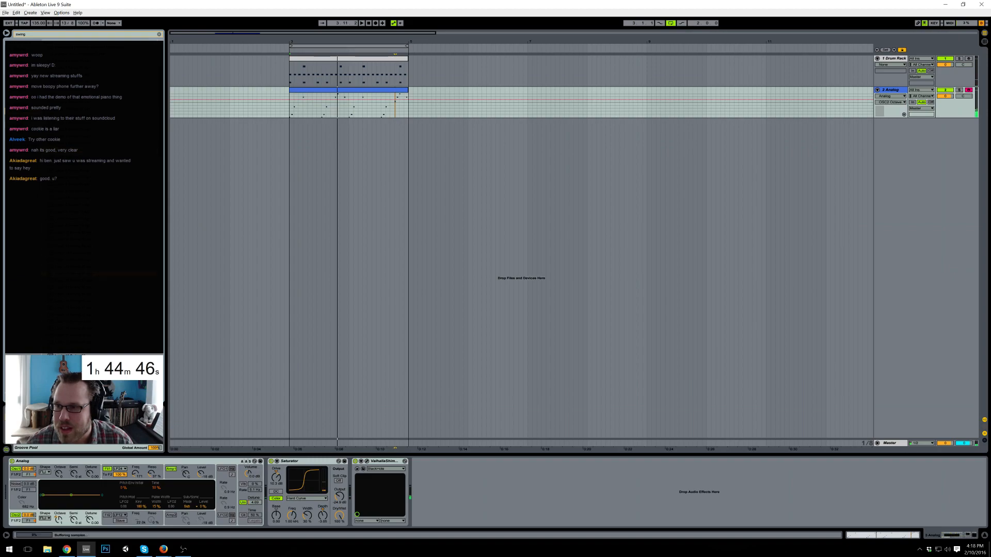
pyautogui.press('Home')
pyautogui.click(306, 91)
pyautogui.press('Home')
pyautogui.click(330, 59)
pyautogui.press('space')
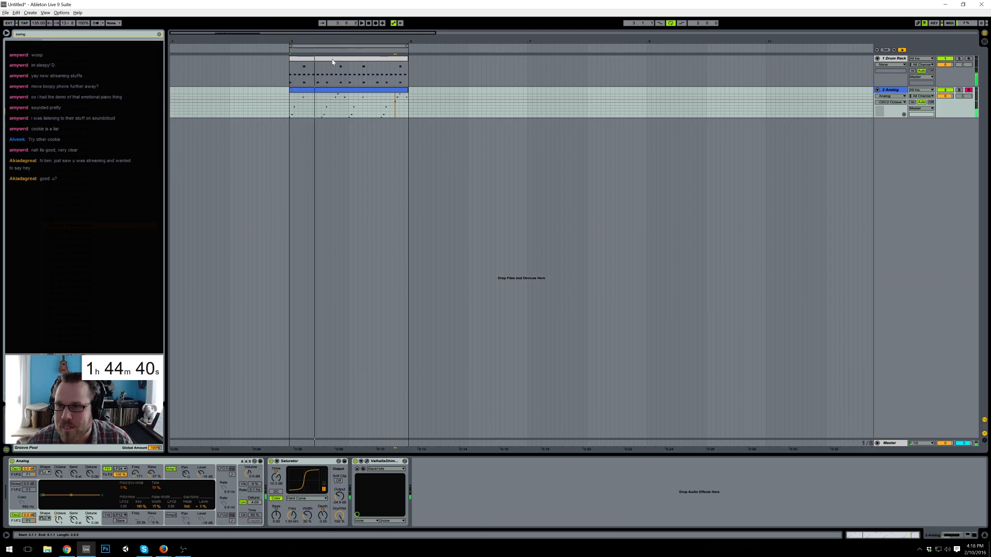
# - Open the Drum Rack clip and try adding quiet hi-hat notes at velocity 28 between the existing hats before 1.4
pyautogui.doubleClick(332, 61)
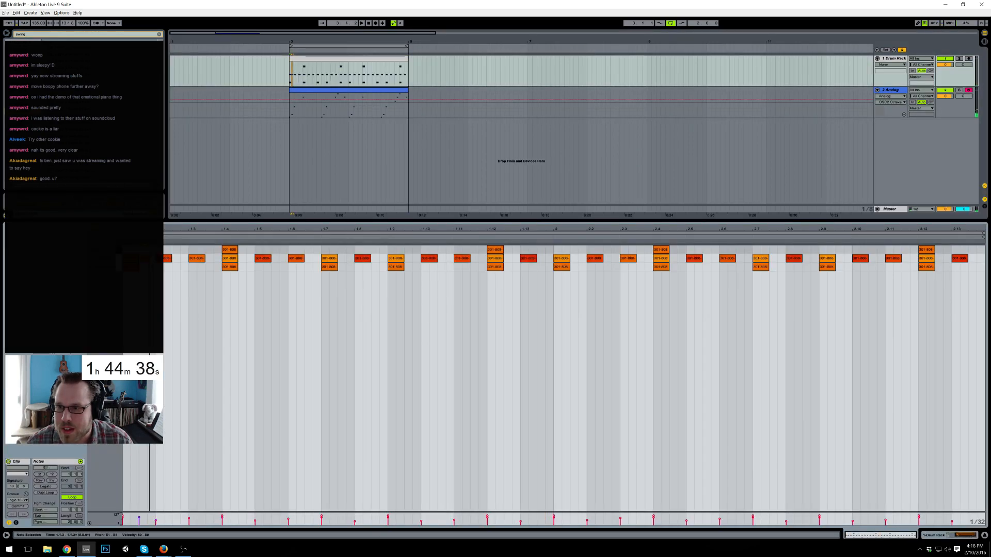
pyautogui.moveTo(139, 525); pyautogui.dragTo(139, 524)
pyautogui.click(170, 278)
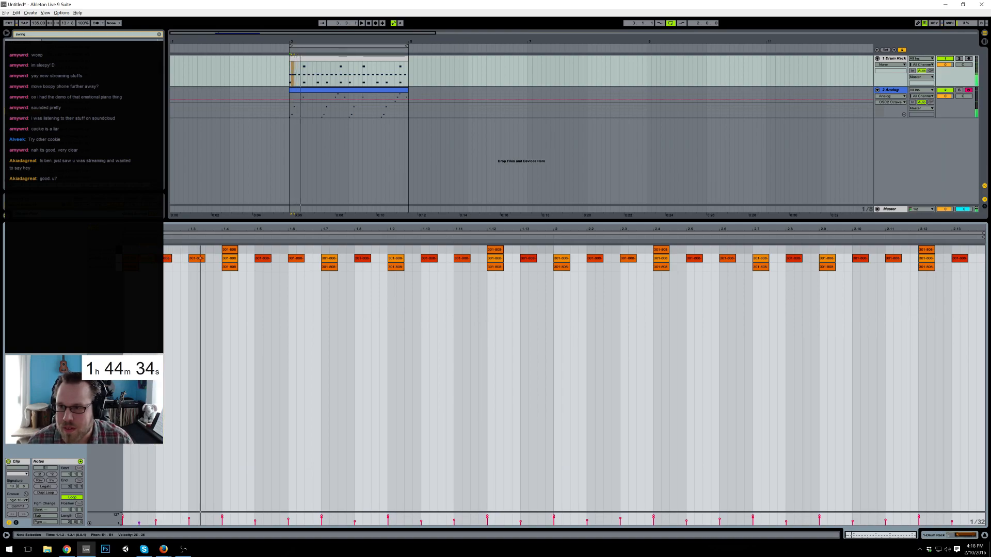
pyautogui.hotkey('ctrl', 'v')
pyautogui.click(207, 261)
pyautogui.hotkey('ctrl', 'v')
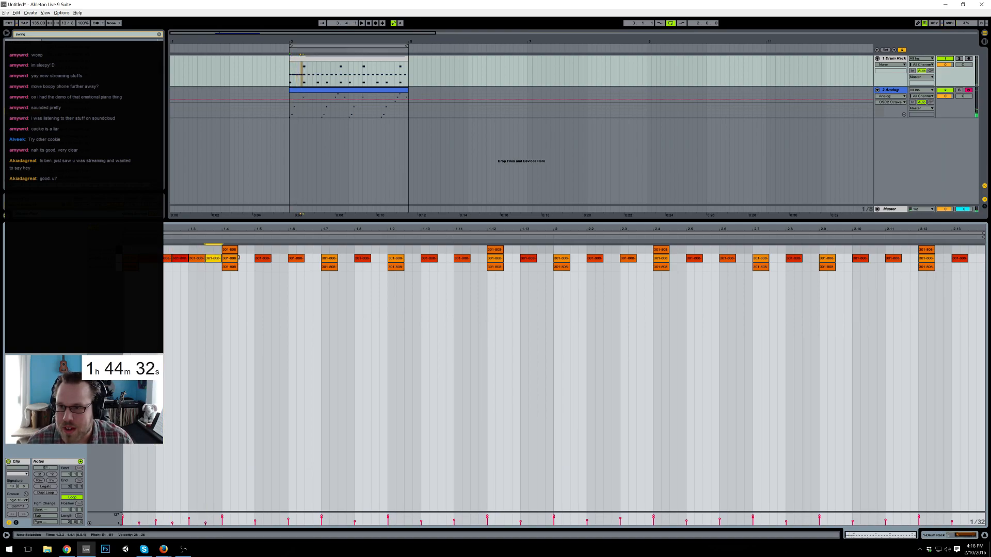
# - Try filling the gaps between the hi-hats from 1.4 to 1.12 with copies of the quiet note, and play the loop
pyautogui.click(242, 261)
pyautogui.hotkey('ctrl', 'v')
pyautogui.click(276, 261)
pyautogui.hotkey('ctrl', 'v')
pyautogui.click(308, 260)
pyautogui.hotkey('ctrl', 'v')
pyautogui.click(343, 261)
pyautogui.hotkey('ctrl', 'v')
pyautogui.click(385, 261)
pyautogui.hotkey('ctrl', 'v')
pyautogui.press('Delete')
pyautogui.click(367, 260)
pyautogui.click(372, 261)
pyautogui.hotkey('ctrl', 'v')
pyautogui.click(405, 261)
pyautogui.hotkey('ctrl', 'v')
pyautogui.click(438, 261)
pyautogui.hotkey('ctrl', 'v')
pyautogui.click(479, 261)
pyautogui.hotkey('ctrl', 'v')
pyautogui.press('space')
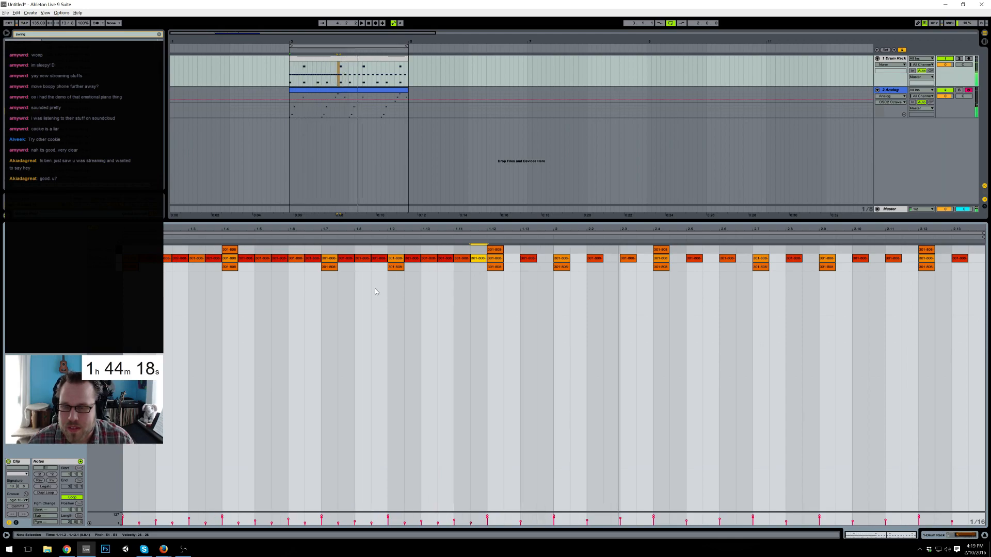
# - Stop playback and undo all the added in-between hi-hat notes in the Drum Rack clip
pyautogui.press('space')
pyautogui.hotkey('ctrl', 'z')
pyautogui.hotkey('ctrl', 'z')
pyautogui.hotkey('ctrl', 'z')
pyautogui.hotkey('ctrl', 'z')
pyautogui.hotkey('ctrl', 'z')
pyautogui.hotkey('ctrl', 'z')
pyautogui.hotkey('ctrl', 'z')
pyautogui.hotkey('ctrl', 'z')
pyautogui.hotkey('ctrl', 'z')
pyautogui.hotkey('ctrl', 'z')
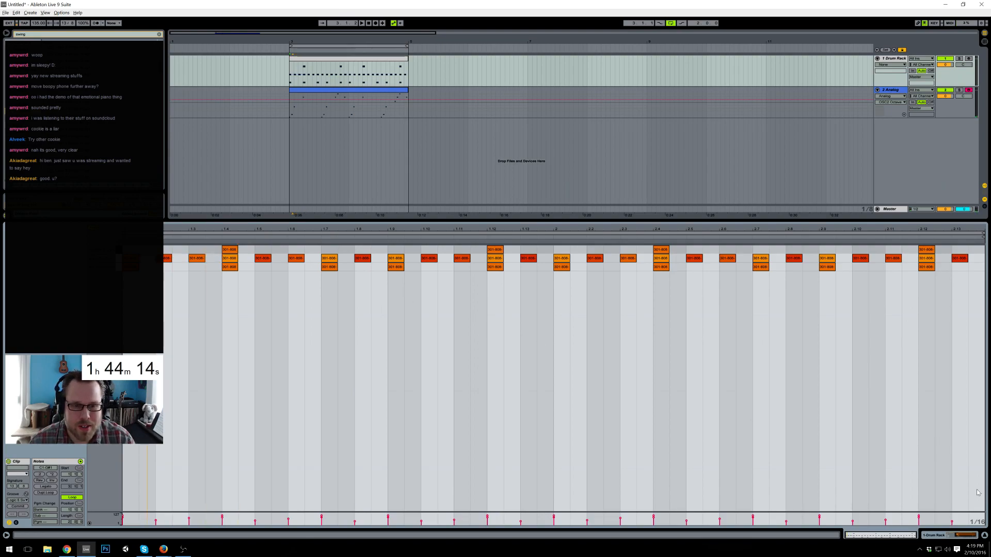
# - Return to the device view, remove the swing grooves from the Groove Pool, and clear the browser search
pyautogui.click(955, 537)
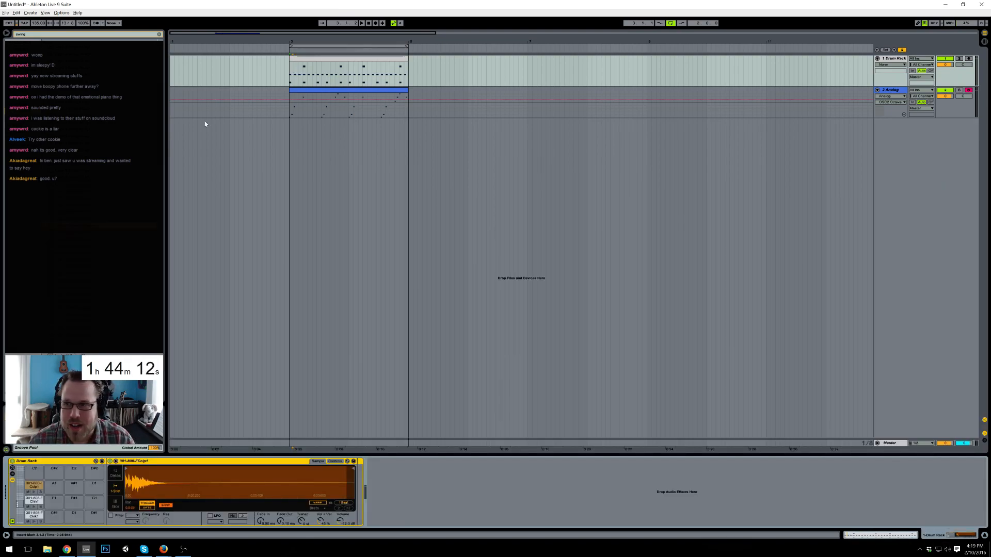
pyautogui.click(318, 96)
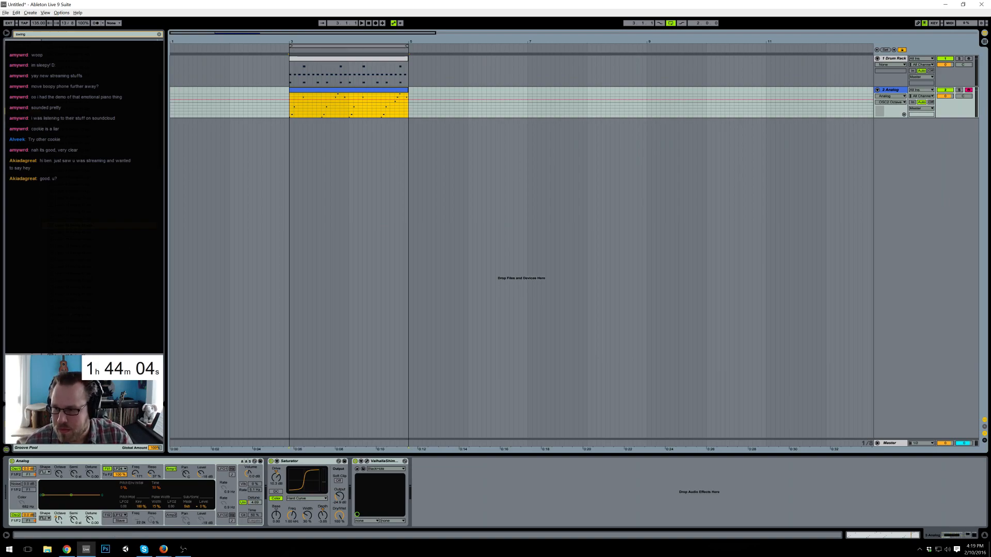
pyautogui.click(51, 417)
pyautogui.press('Delete')
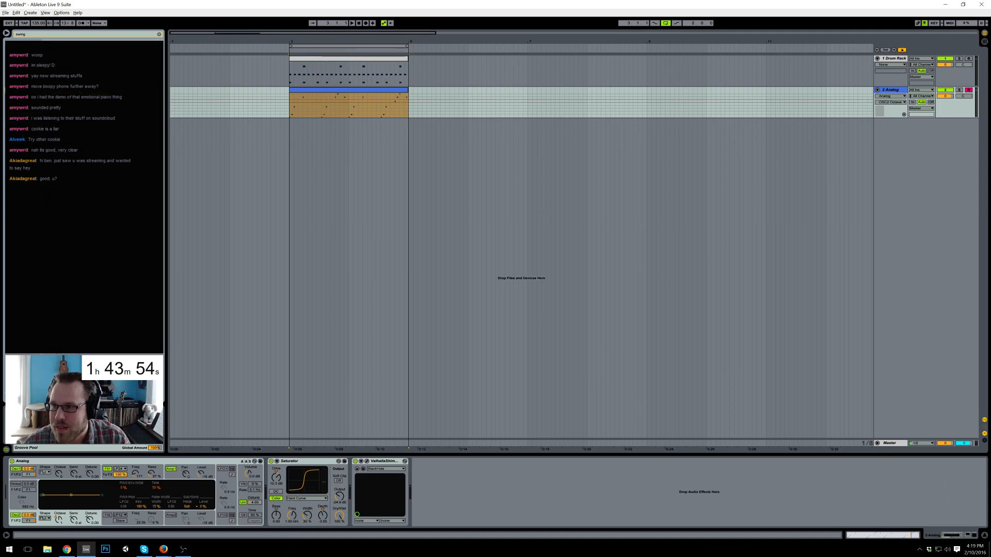
pyautogui.hotkey('ctrl', 'f')
pyautogui.press('BackSpace')
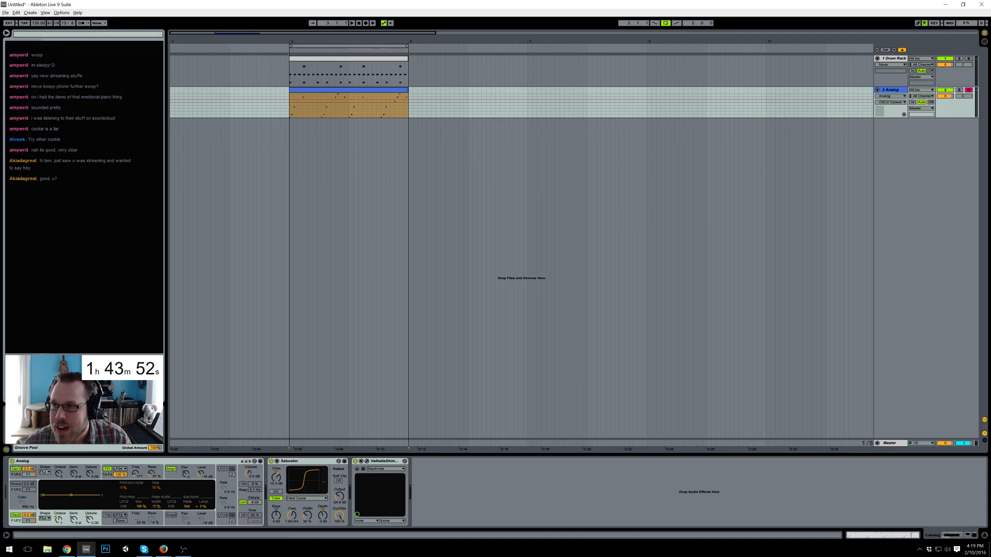
pyautogui.press('Return')
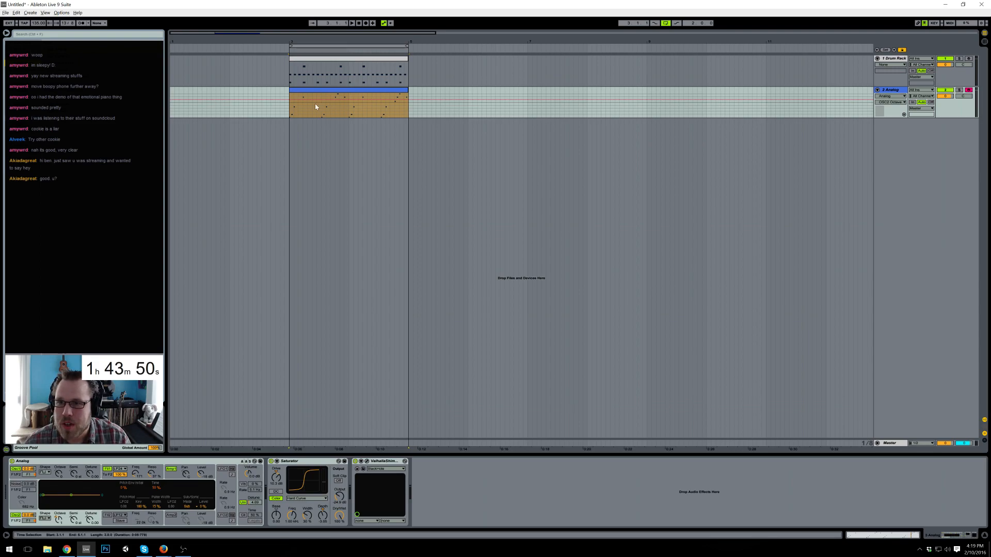
# - Play the loop, and replace the Drum Rack's 808 kick with the LooseKick sample and the 808 hat with KHats Clsd-05
pyautogui.click(289, 110)
pyautogui.press('space')
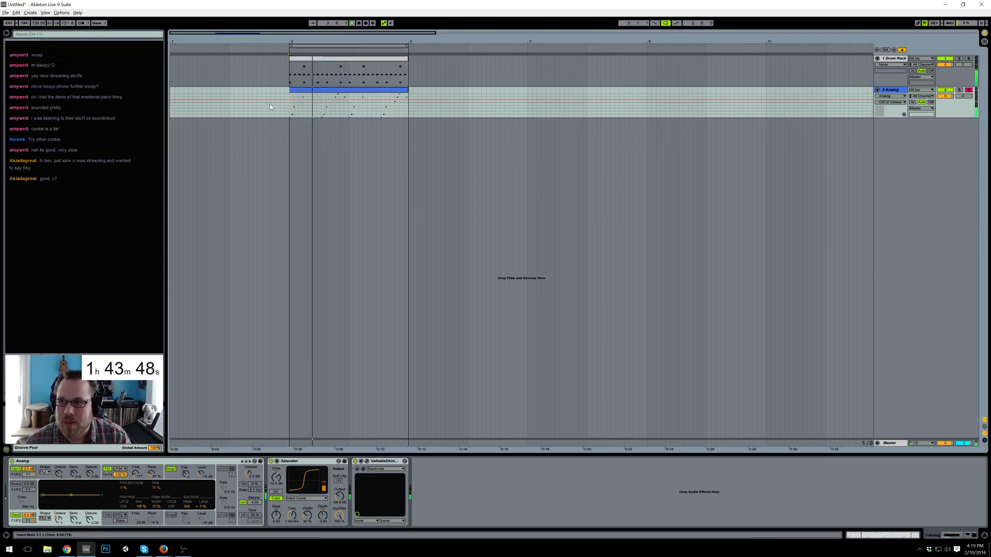
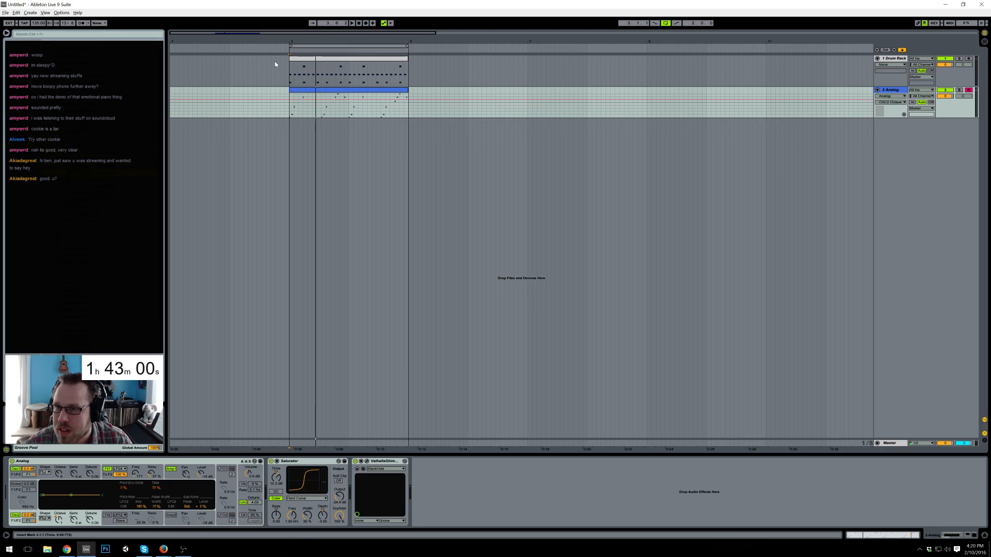
pyautogui.click(302, 69)
pyautogui.moveTo(78, 207); pyautogui.dragTo(34, 515)
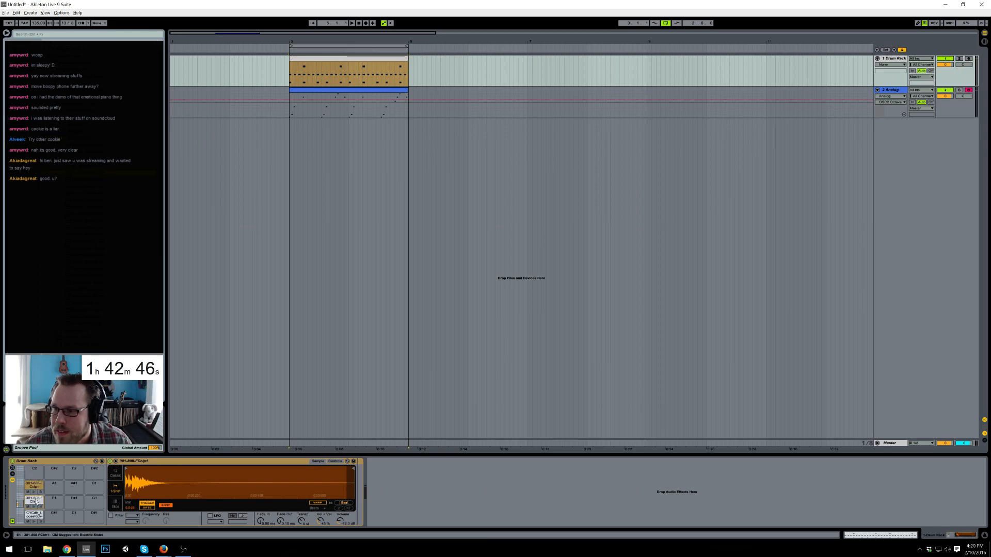
pyautogui.moveTo(36, 502); pyautogui.dragTo(36, 502)
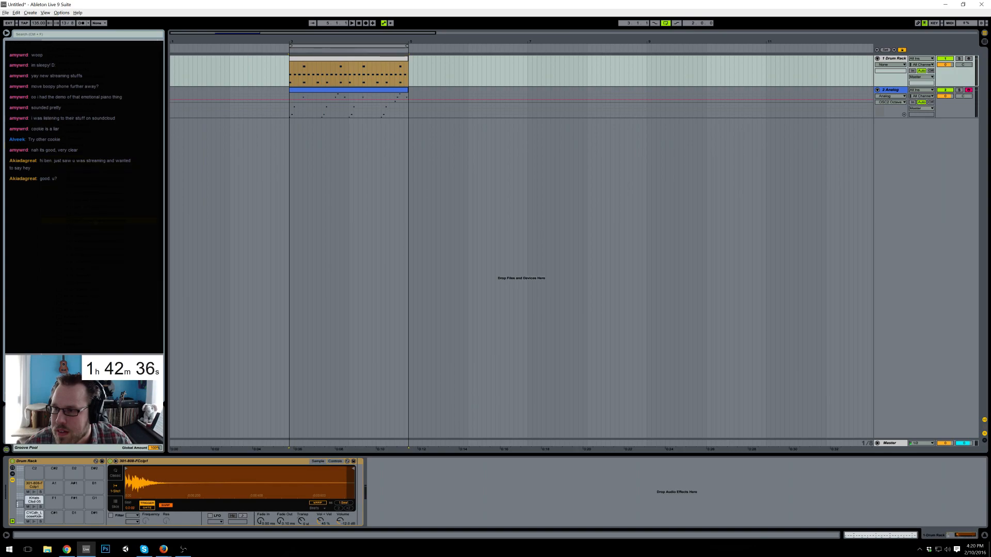
# - Try a PearlPiccolo snare on the Drum Rack's clap pad, replace it with Acoustic Snare-04, and audition the loop
pyautogui.moveTo(98, 221); pyautogui.dragTo(36, 485)
pyautogui.press('space')
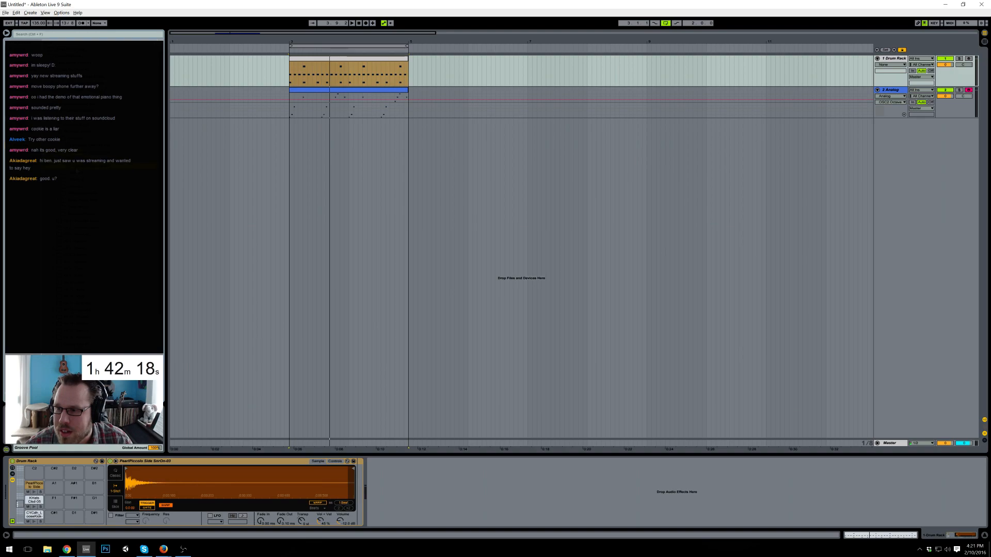
pyautogui.moveTo(77, 166); pyautogui.dragTo(38, 484)
pyautogui.press('space')
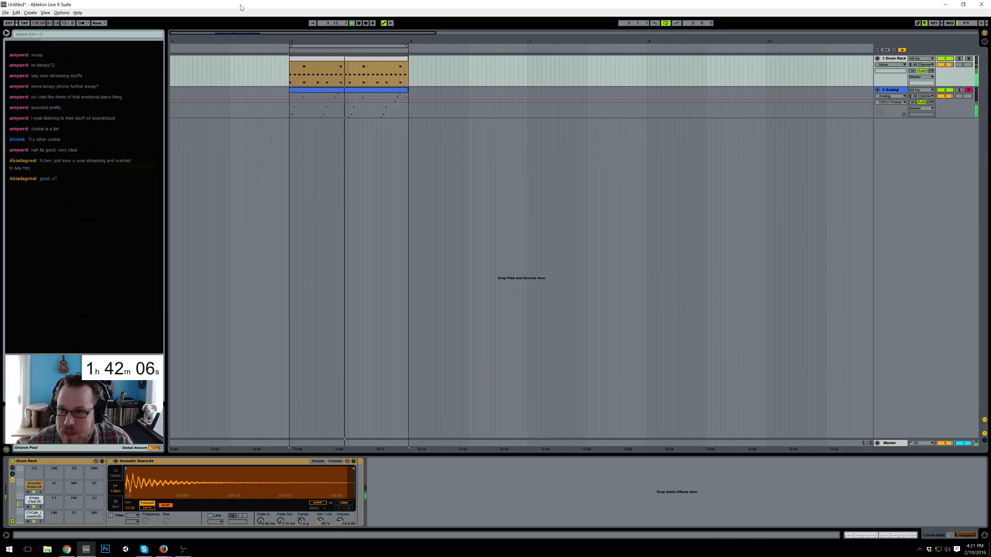
# - Compare the Analog track with its Saturator off and on, lower the Saturator drive, and raise the synth's first filter frequency
pyautogui.click(362, 93)
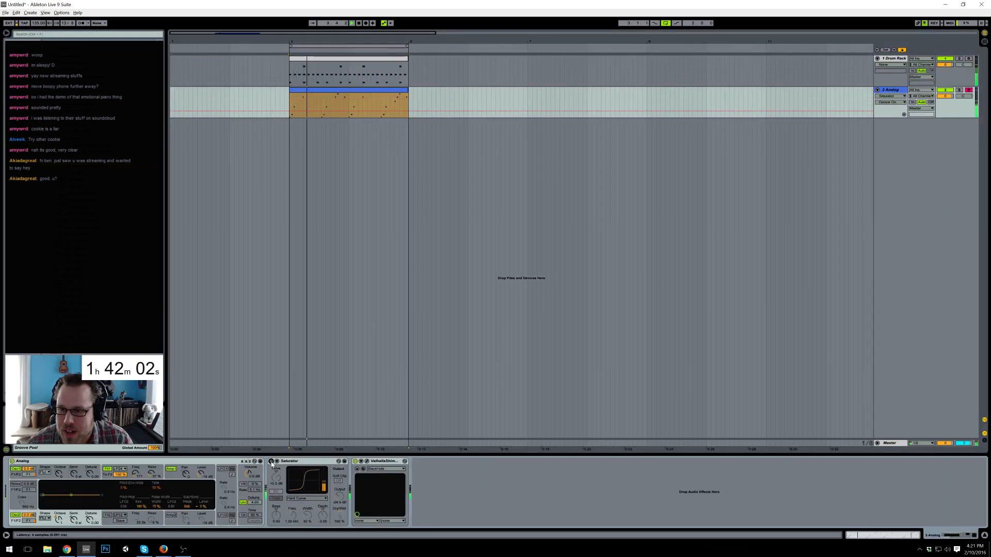
pyautogui.click(272, 463)
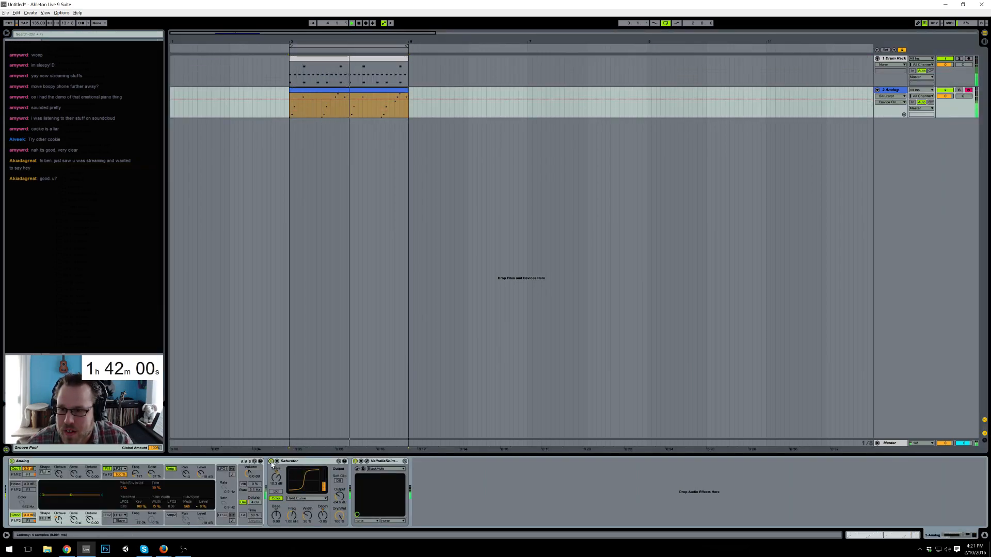
pyautogui.moveTo(276, 477); pyautogui.dragTo(276, 486)
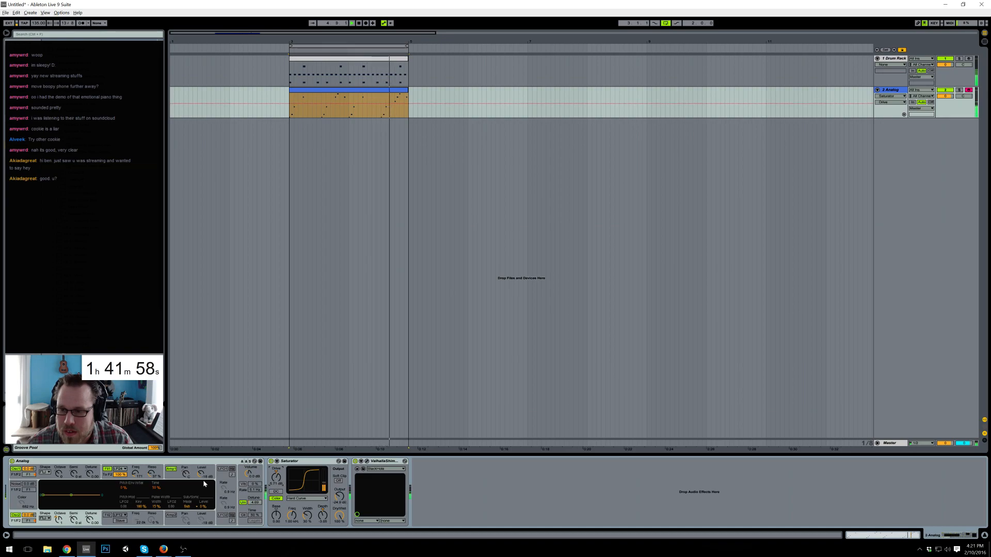
pyautogui.moveTo(136, 474); pyautogui.dragTo(135, 467)
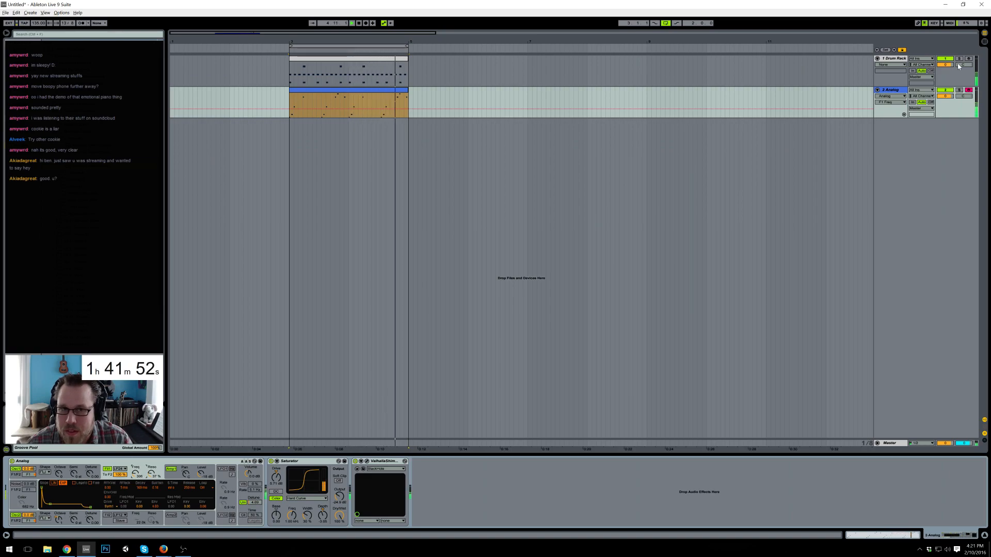
# - Open the ValhallaShimmer window on the Analog track and lower the track's volume
pyautogui.click(366, 462)
pyautogui.moveTo(485, 175); pyautogui.dragTo(491, 161)
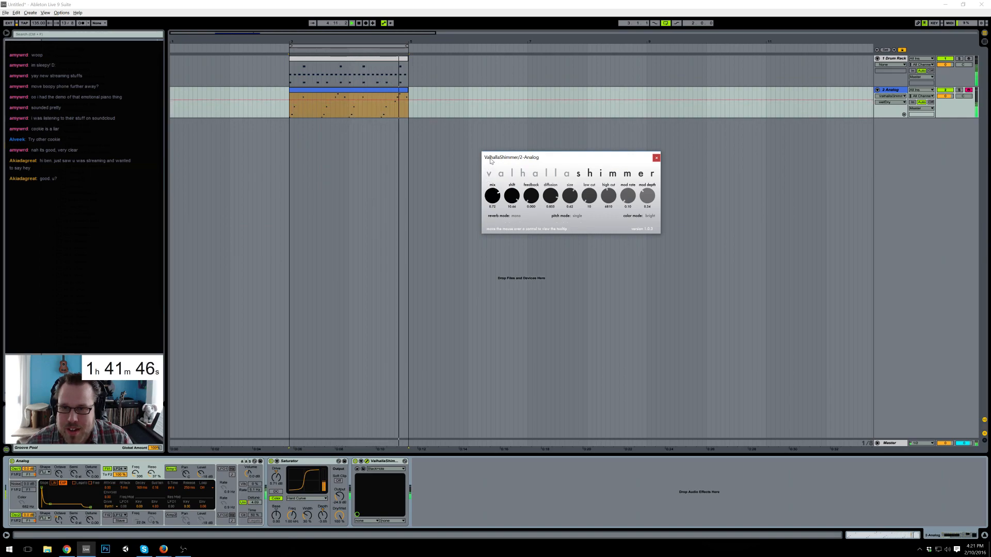
pyautogui.moveTo(945, 96); pyautogui.dragTo(946, 108)
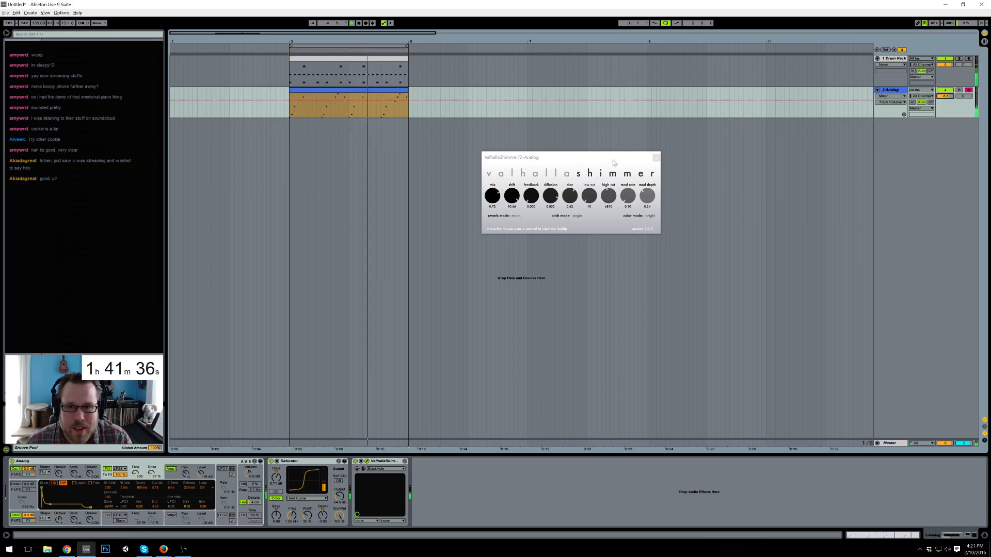
pyautogui.moveTo(612, 158); pyautogui.dragTo(606, 156)
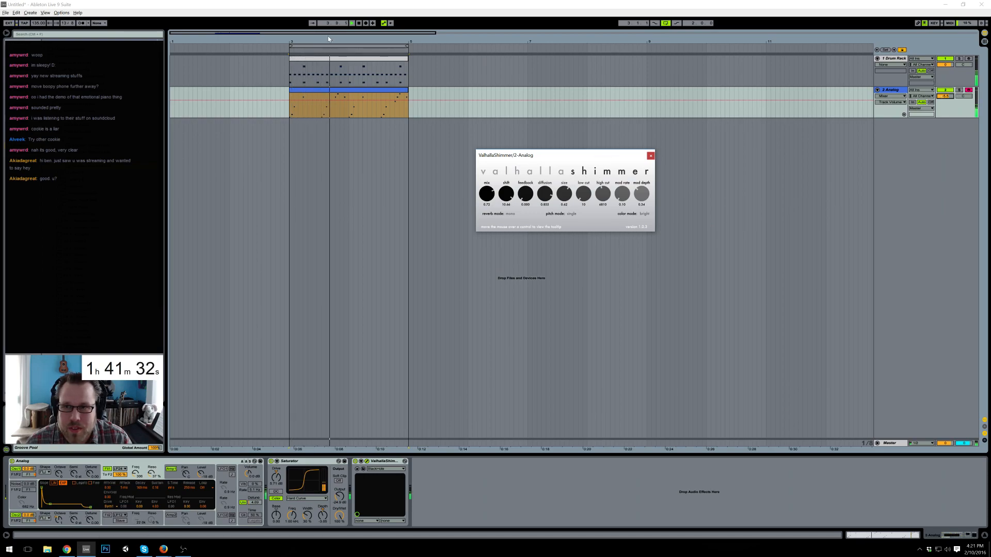
# - Stop playback, convert the Drum Rack's KHats Clsd-05 pad from Simpler to Sampler, and open its zone editor
pyautogui.press('Up')
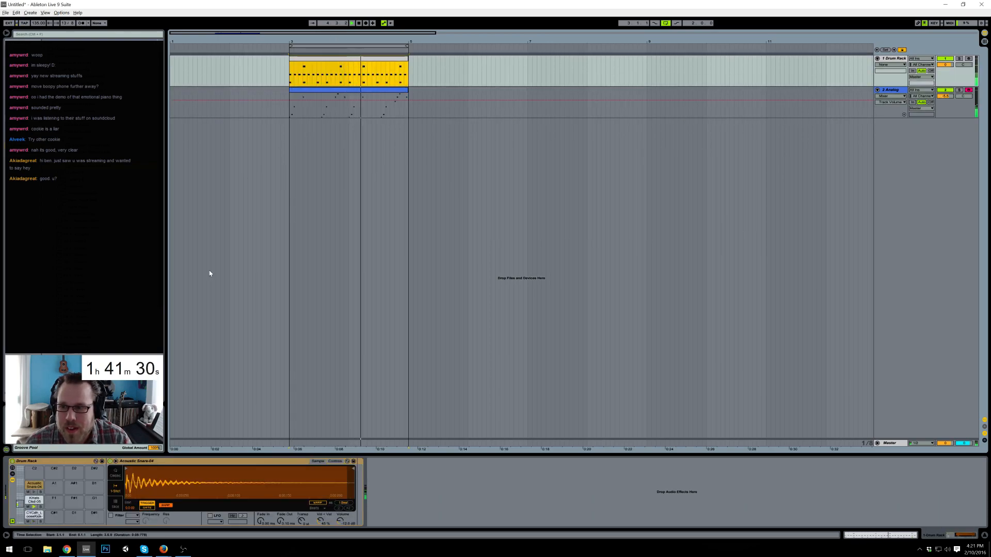
pyautogui.click(34, 500)
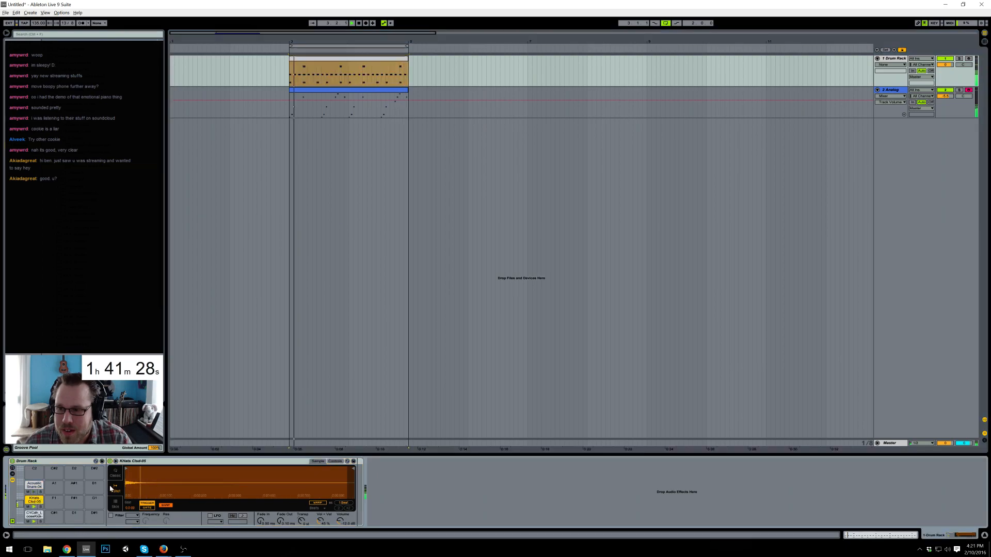
pyautogui.click(156, 464)
pyautogui.rightClick(156, 464)
pyautogui.click(149, 464)
pyautogui.press('space')
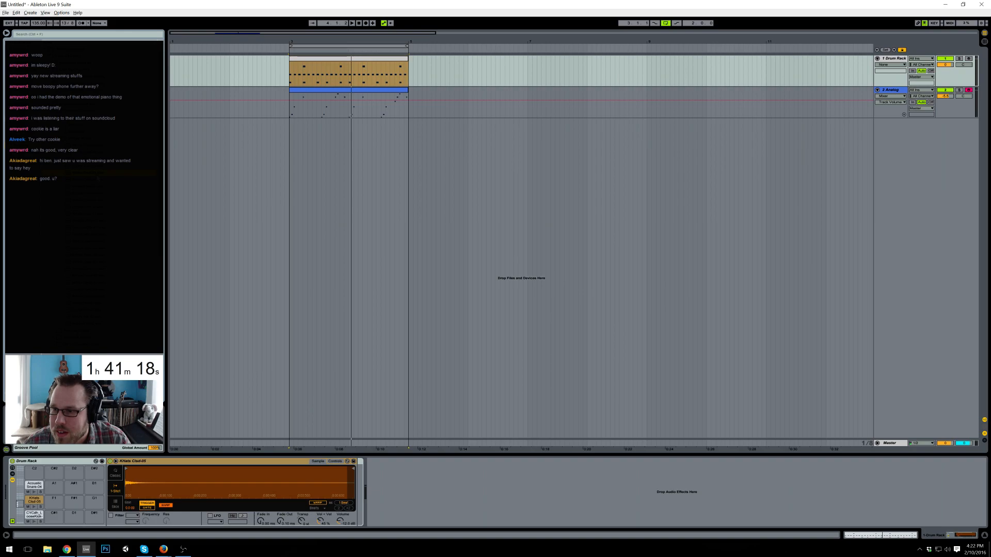
pyautogui.rightClick(146, 464)
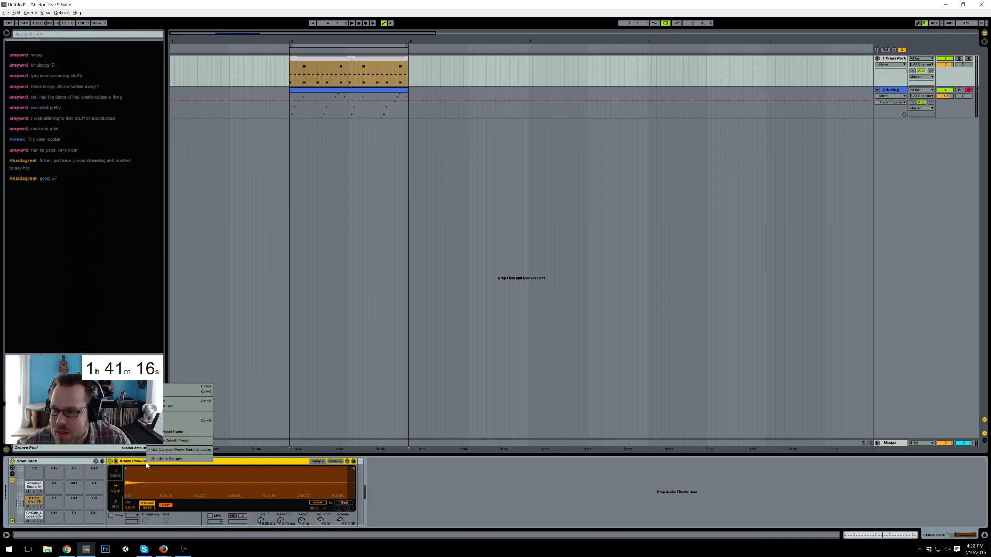
pyautogui.click(207, 460)
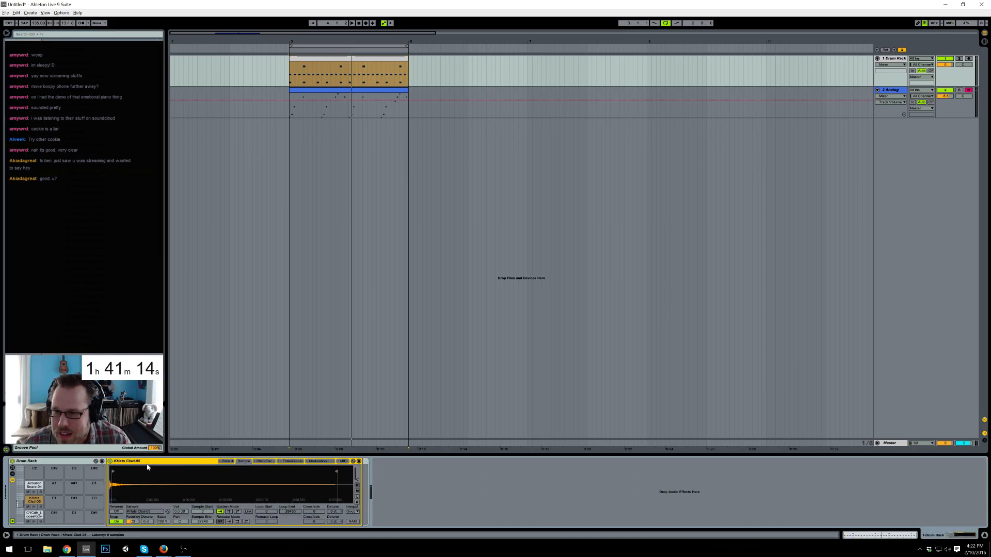
pyautogui.click(227, 462)
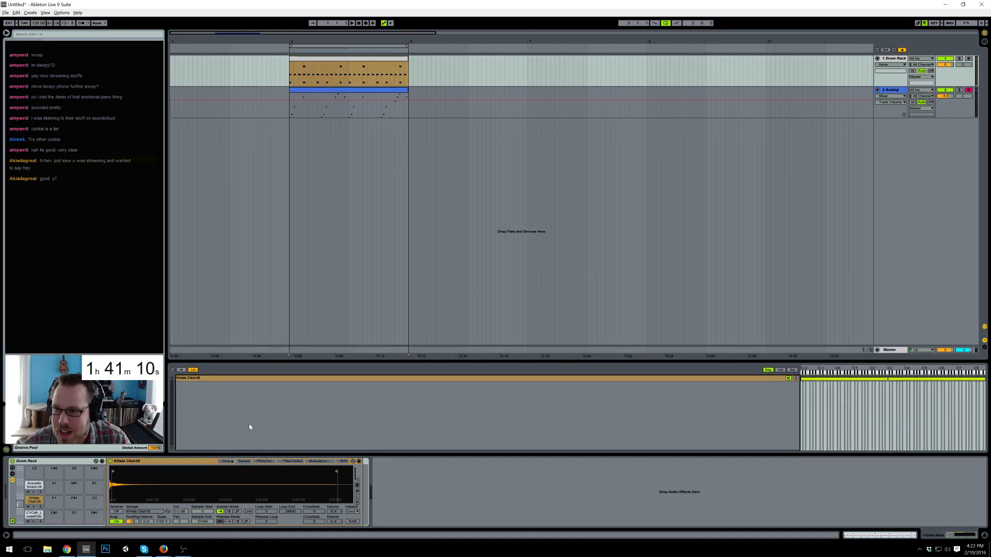
# - Add three more closed hi-hat samples from the KHats Clsd set to the hi-hat Sampler's zone list
pyautogui.moveTo(249, 423); pyautogui.dragTo(248, 423)
pyautogui.moveTo(102, 174); pyautogui.dragTo(209, 401)
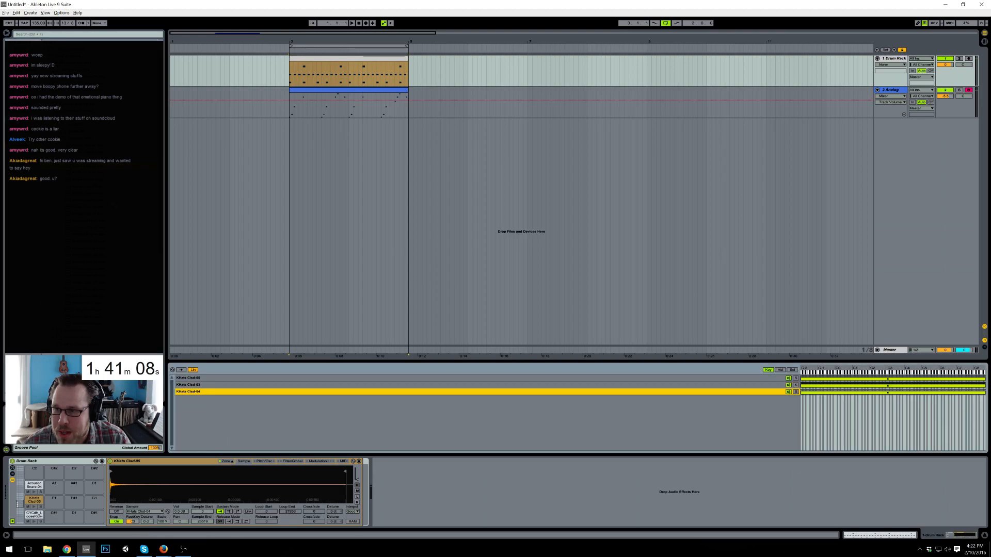
pyautogui.click(102, 180)
pyautogui.moveTo(102, 180); pyautogui.dragTo(249, 406)
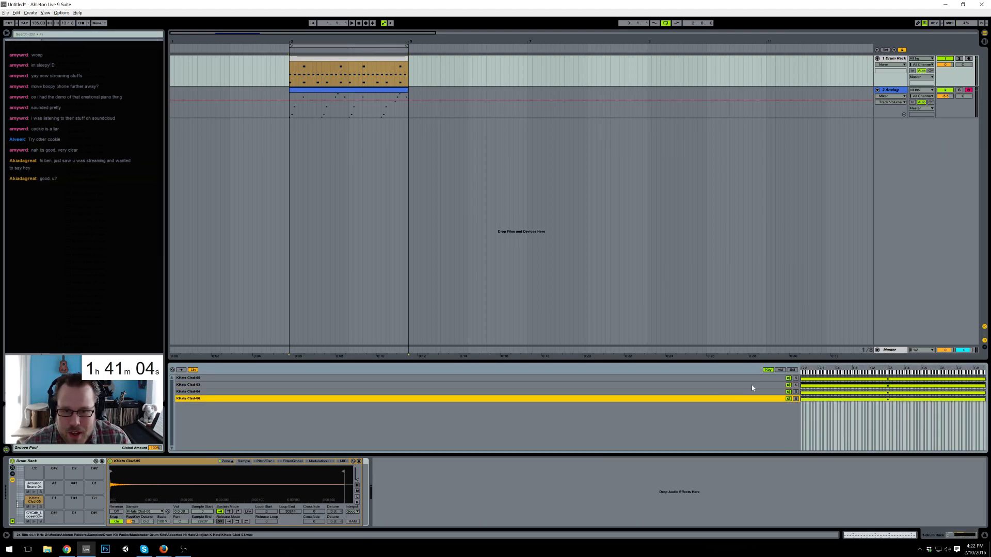
# - Arrange the four hi-hat samples' selector ranges as consecutive, non-overlapping zones starting at about 0, 32, 64 and 104
pyautogui.click(789, 370)
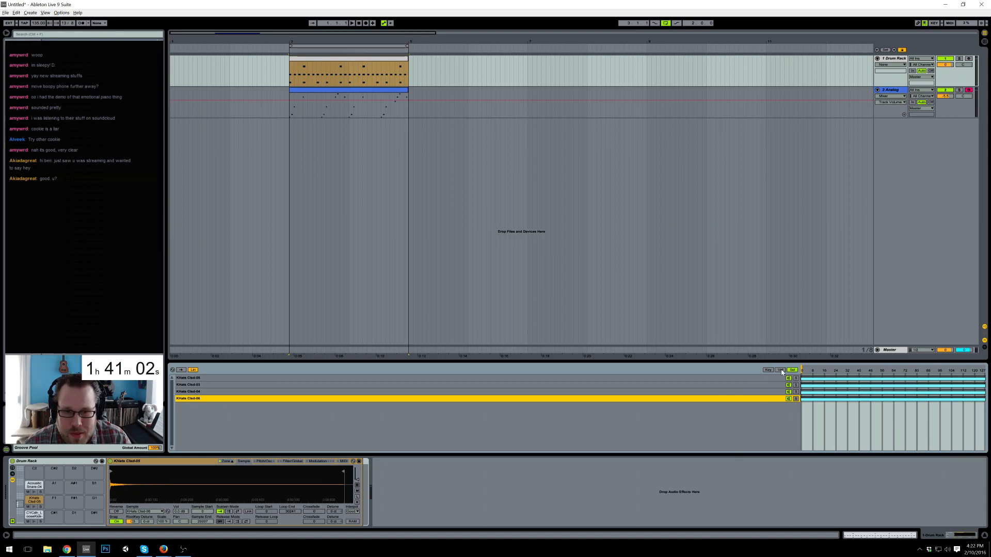
pyautogui.moveTo(986, 381); pyautogui.dragTo(872, 383)
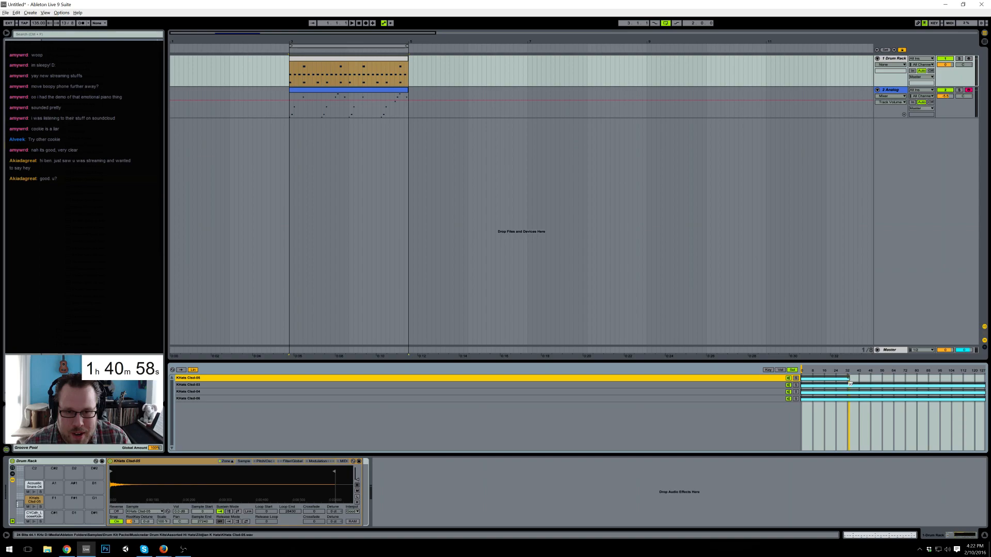
pyautogui.moveTo(803, 385); pyautogui.dragTo(852, 390)
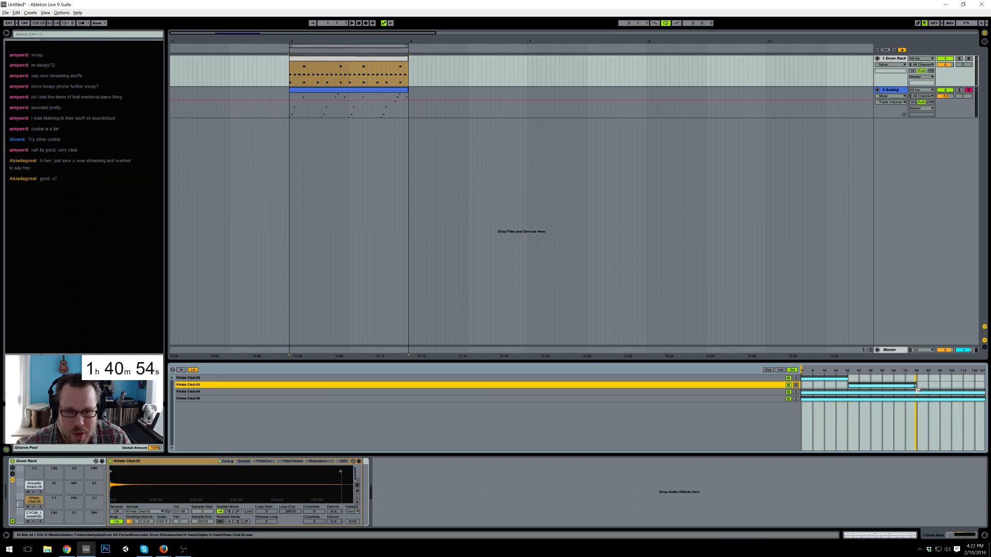
pyautogui.moveTo(803, 393); pyautogui.dragTo(884, 397)
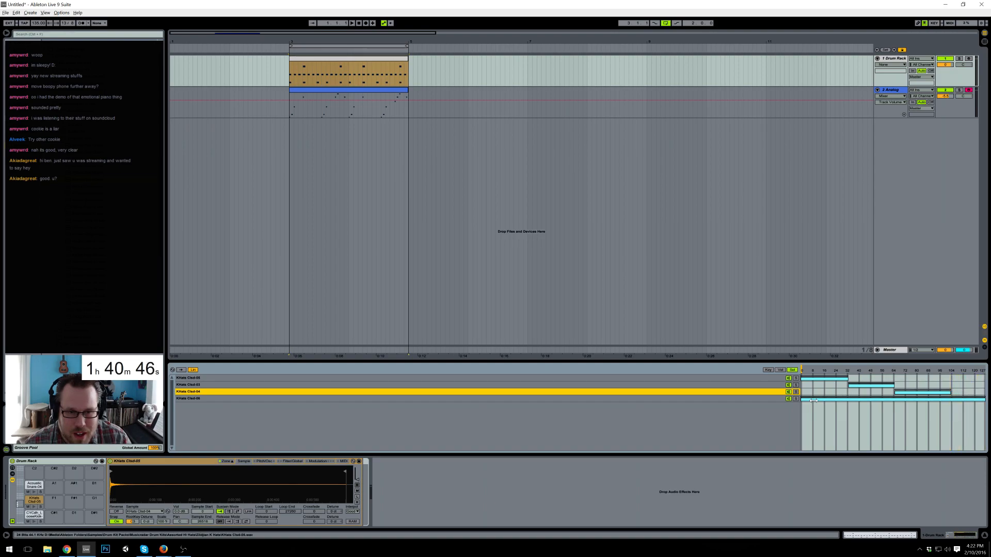
pyautogui.moveTo(802, 400); pyautogui.dragTo(928, 405)
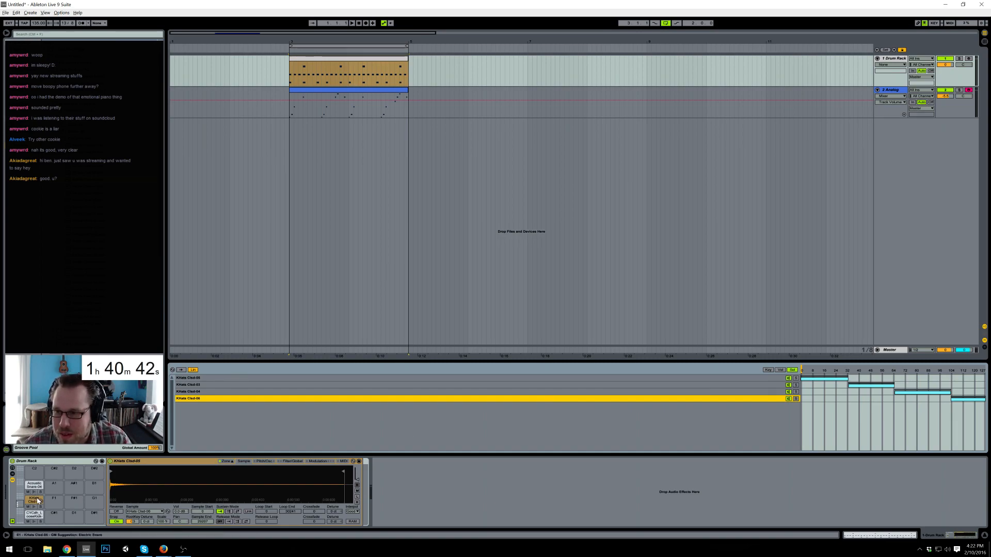
# - Solo the hi-hats and modulate the Sampler's Sample Selector with a random stepped LFO 2 at an amount of 100
pyautogui.click(959, 91)
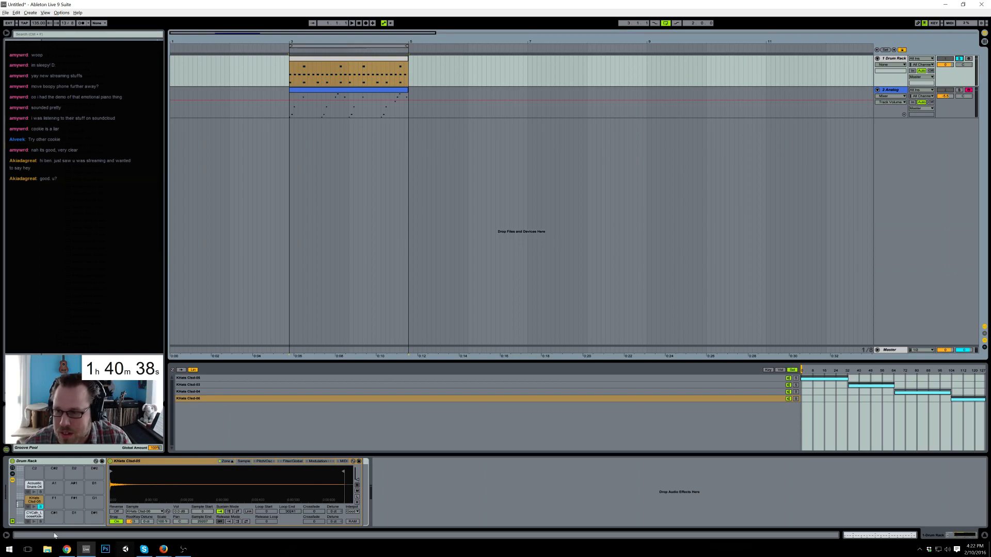
pyautogui.click(315, 462)
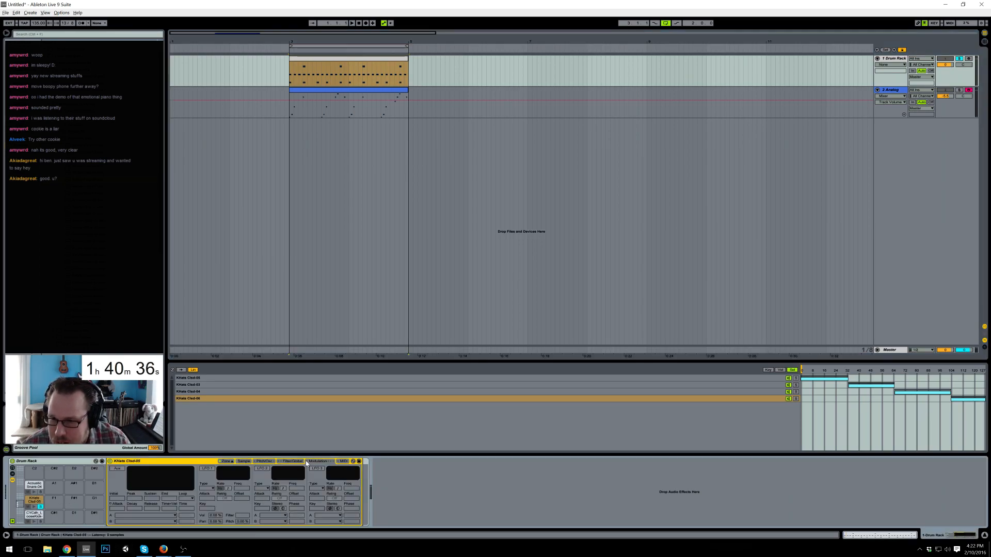
pyautogui.click(270, 516)
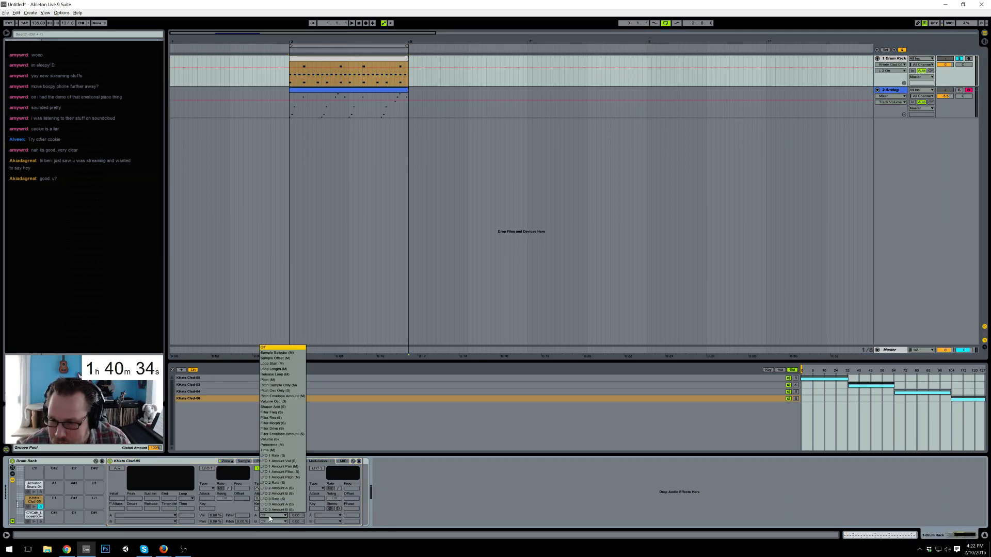
pyautogui.click(294, 354)
pyautogui.moveTo(267, 492); pyautogui.dragTo(267, 516)
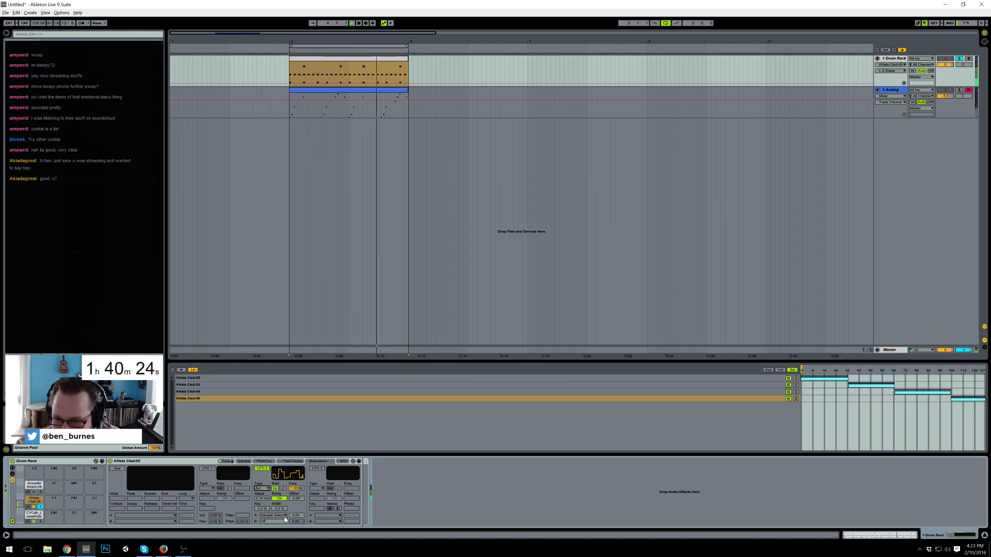
pyautogui.moveTo(296, 515); pyautogui.dragTo(297, 454)
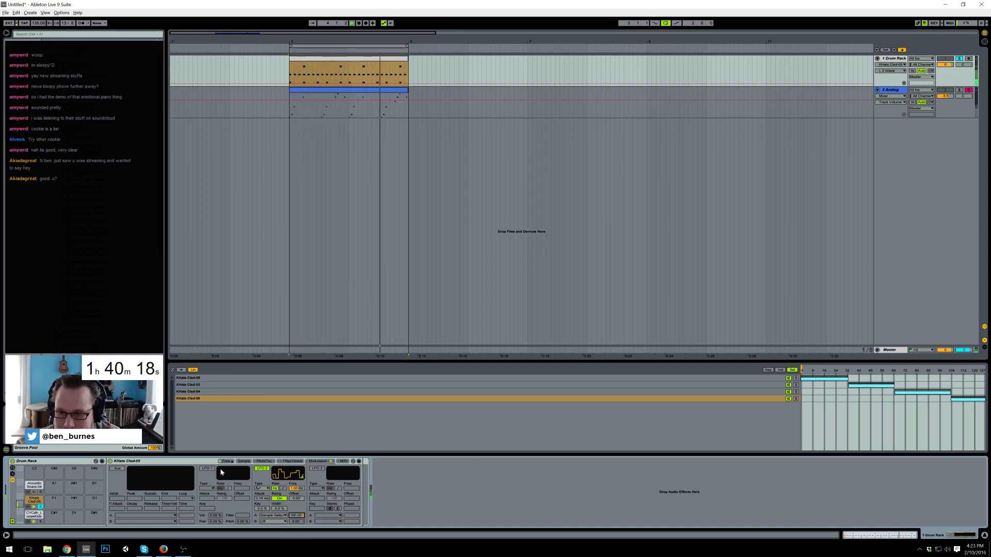
# - Set the hi-hat Sampler's sample selector to about 64, adjust LFO 2's frequency, and unsolo the Drum Rack track
pyautogui.moveTo(905, 371); pyautogui.dragTo(806, 371)
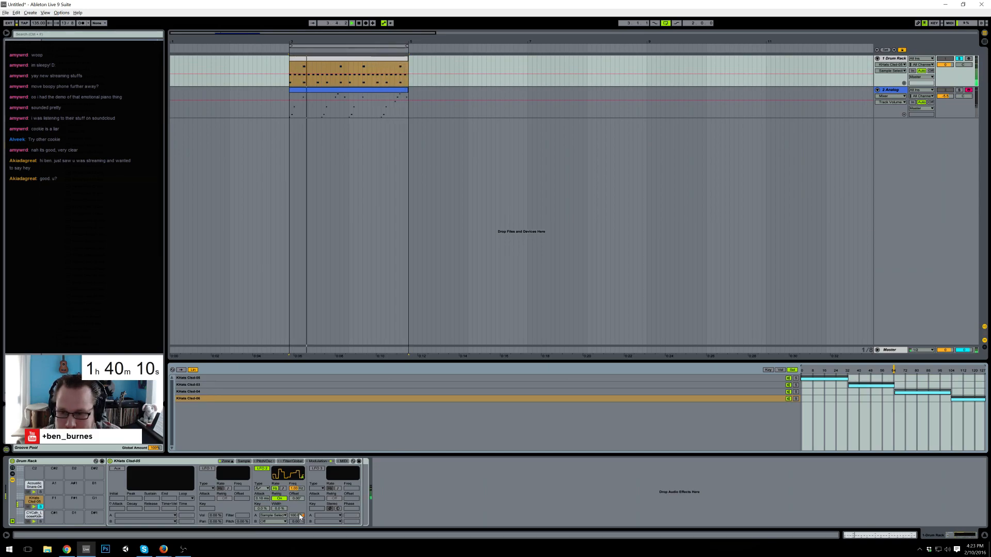
pyautogui.moveTo(297, 488)
pyautogui.mouseDown()
pyautogui.moveTo(297, 516)
pyautogui.moveTo(296, 488)
pyautogui.mouseUp()
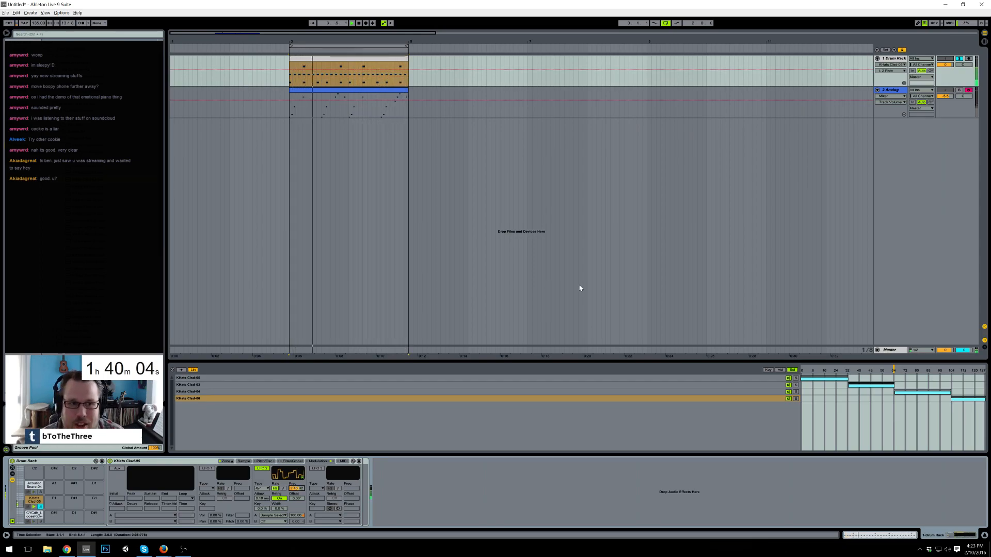
pyautogui.click(960, 59)
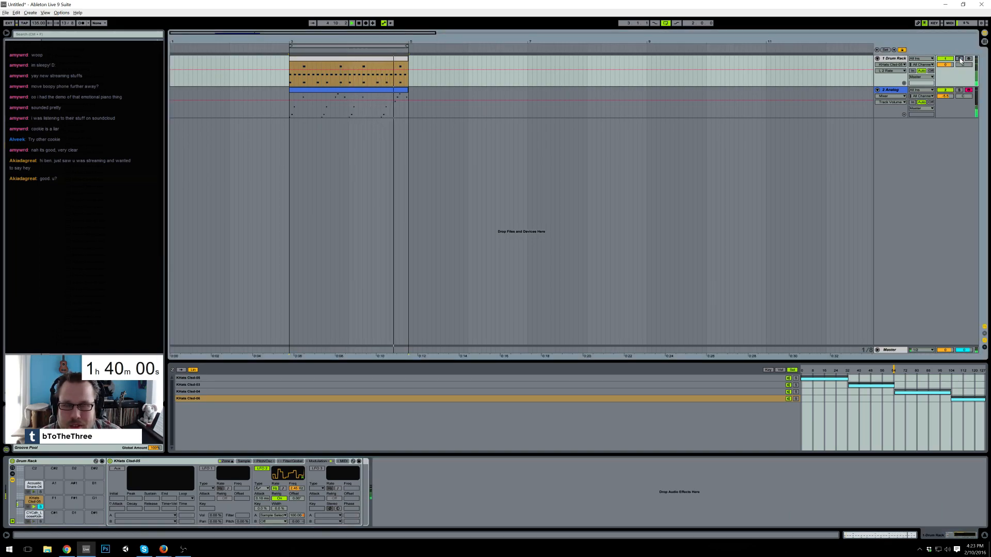
# - Add a Glue Compressor after the Drum Rack, lower its threshold to about -17.8 dB, and adjust the makeup gain during playback
pyautogui.click(36, 514)
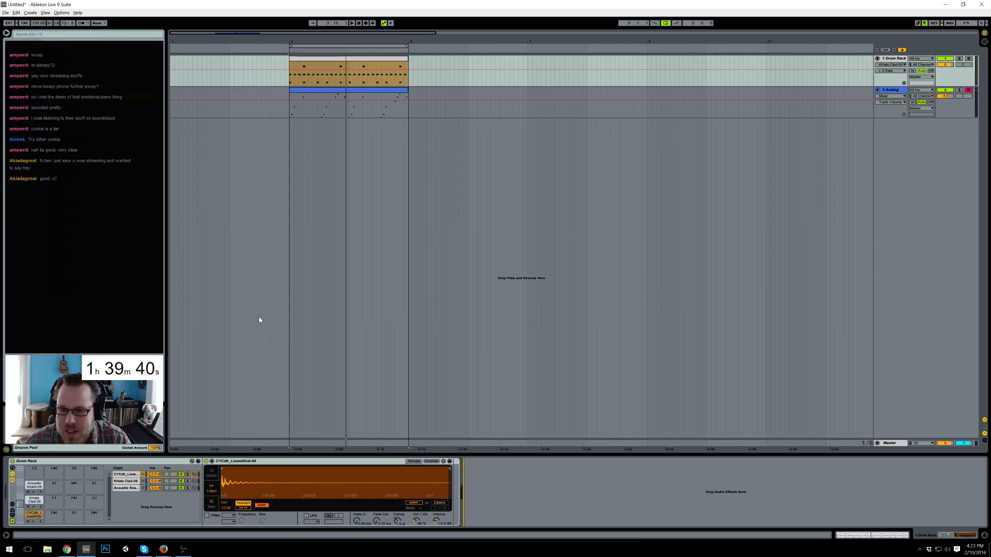
pyautogui.click(465, 480)
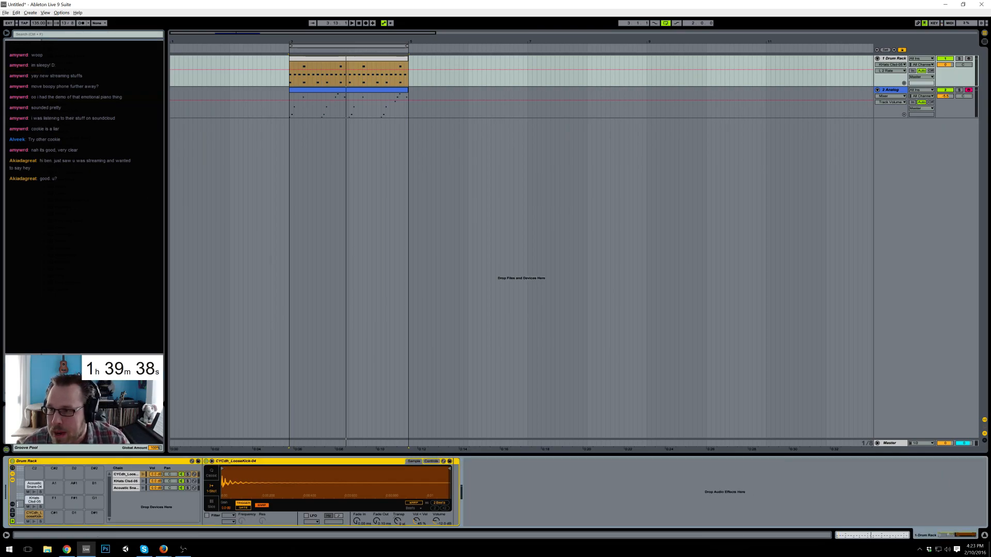
pyautogui.click(551, 474)
pyautogui.moveTo(501, 513); pyautogui.dragTo(502, 545)
pyautogui.press('space')
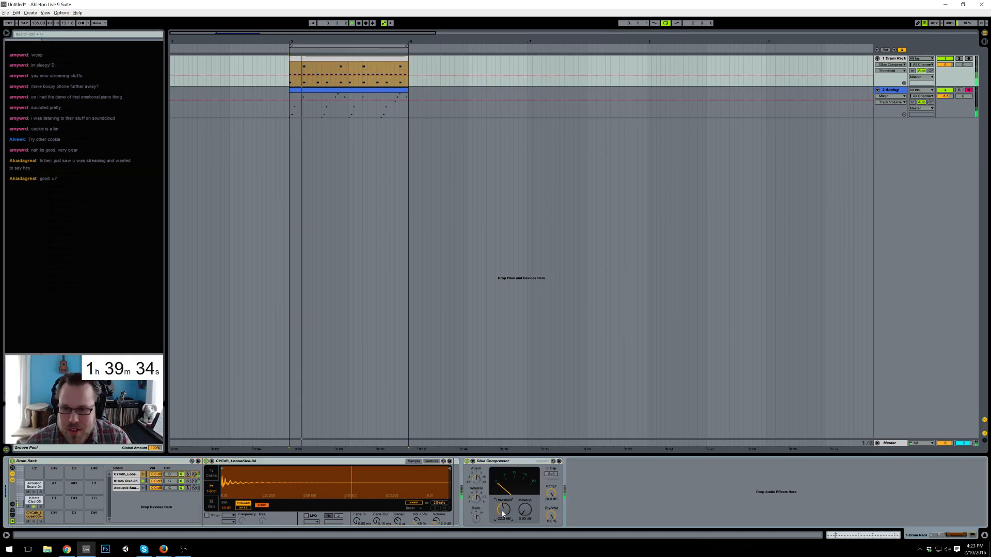
pyautogui.moveTo(525, 512)
pyautogui.mouseDown()
pyautogui.moveTo(525, 483)
pyautogui.moveTo(503, 508)
pyautogui.moveTo(524, 505)
pyautogui.mouseUp()
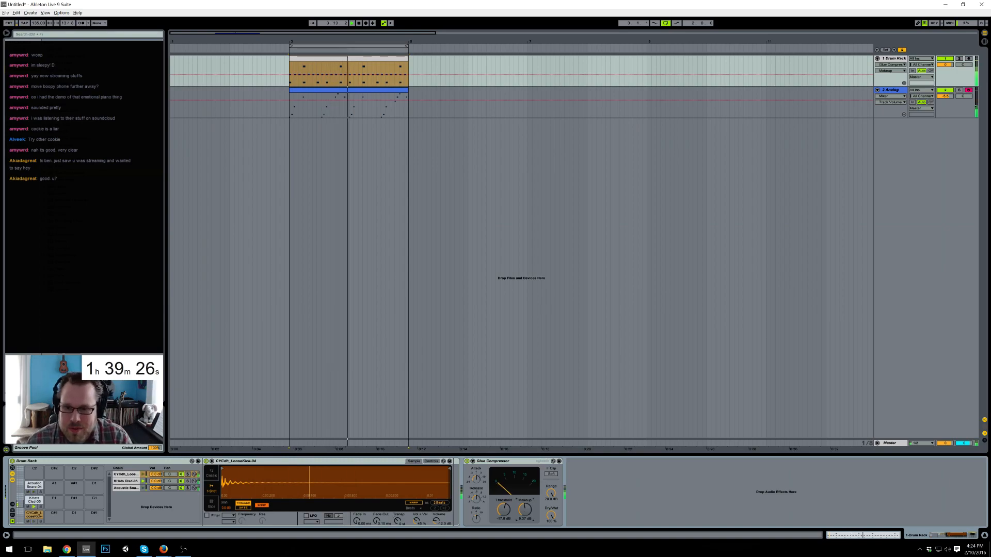
pyautogui.moveTo(525, 510); pyautogui.dragTo(524, 524)
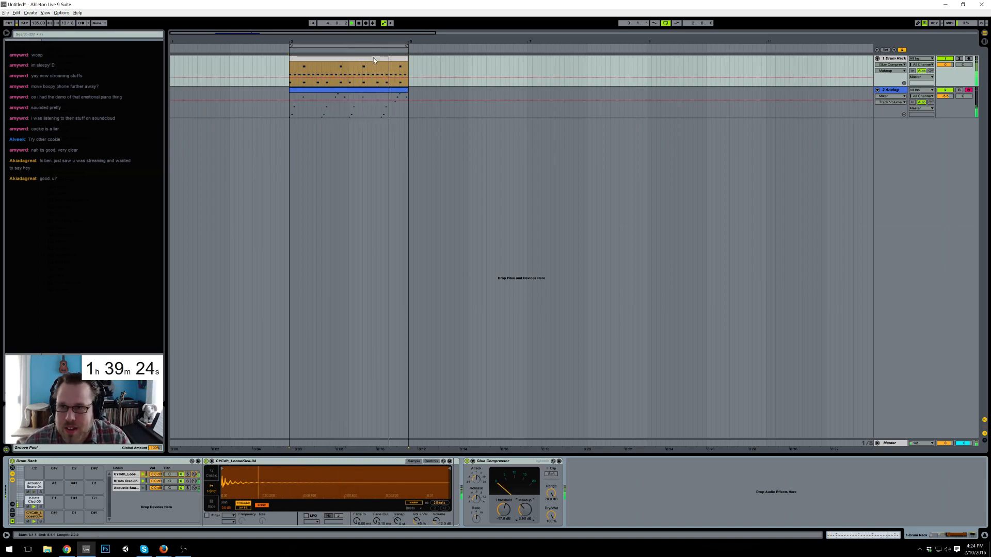
# - Replace the KHats Clsd-04 layer in the hi-hat Sampler's zone list with another closed hi-hat sample
pyautogui.click(296, 184)
pyautogui.click(134, 491)
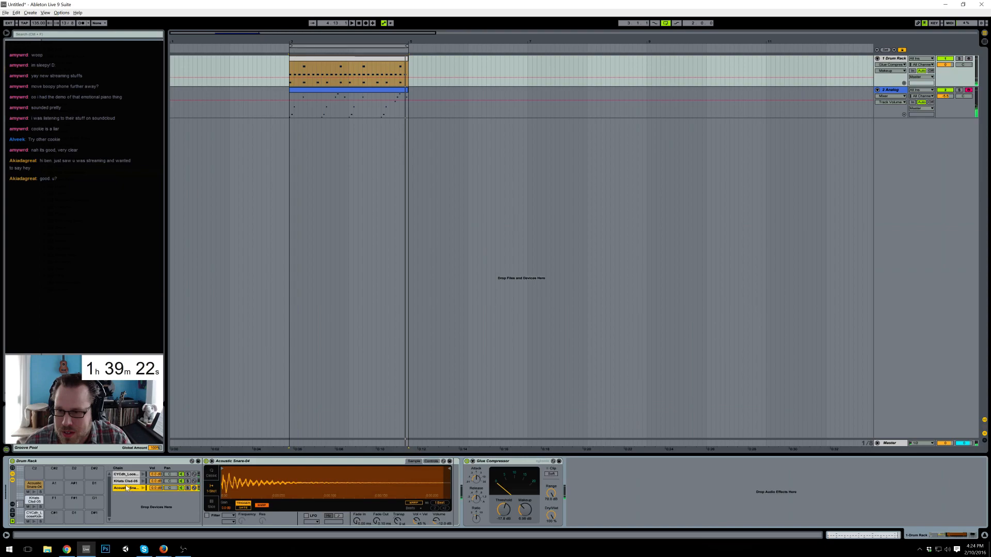
pyautogui.click(125, 482)
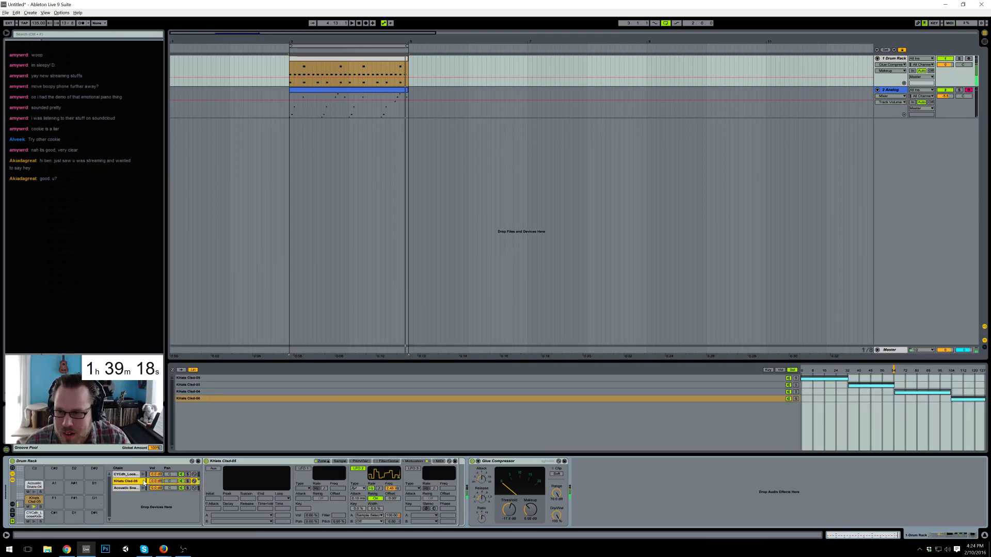
pyautogui.click(191, 392)
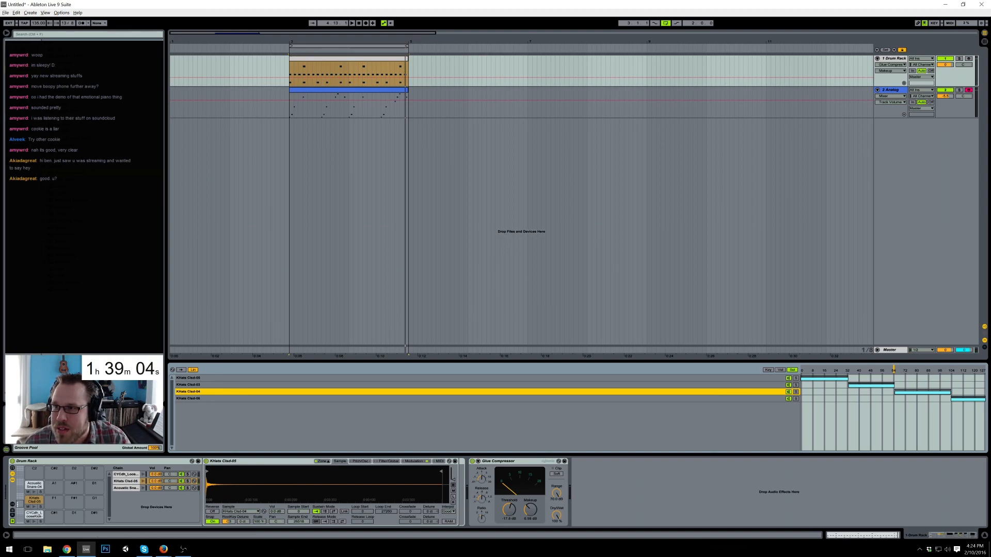
pyautogui.click(22, 146)
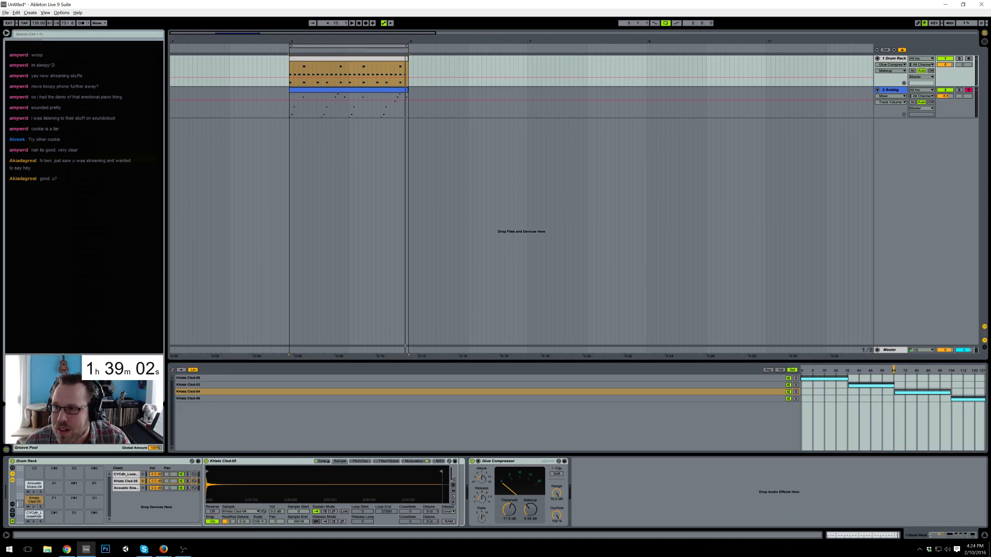
pyautogui.moveTo(189, 292); pyautogui.dragTo(205, 392)
pyautogui.click(209, 399)
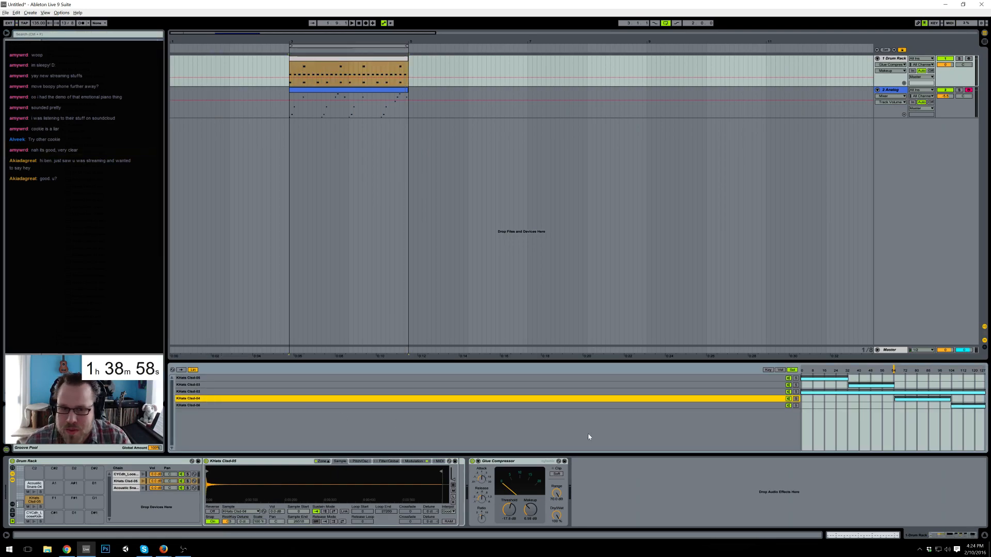
pyautogui.press('Delete')
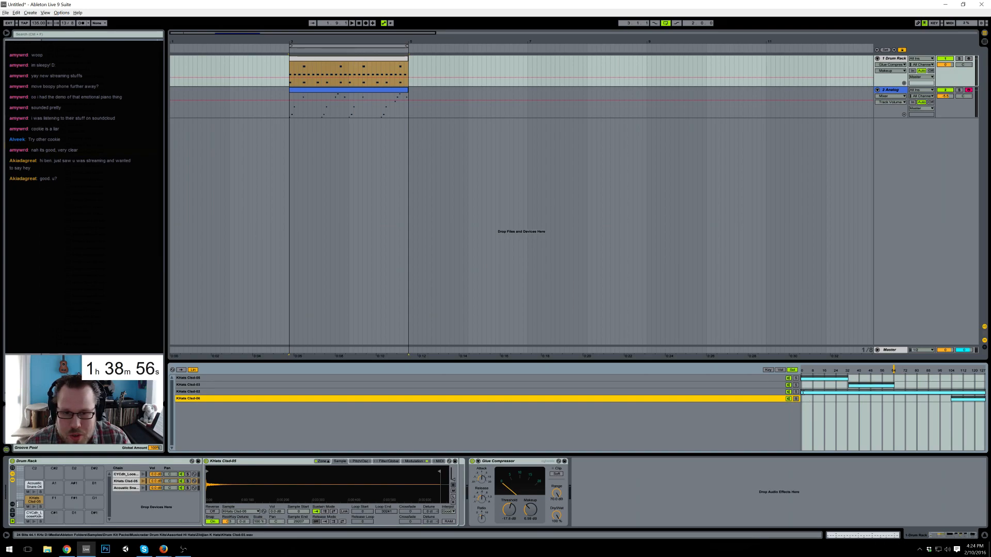
# - Set the new hi-hat layer's selector range to about 64–95 and start the last layer at about 96 while auditioning the loop
pyautogui.moveTo(802, 393); pyautogui.dragTo(869, 397)
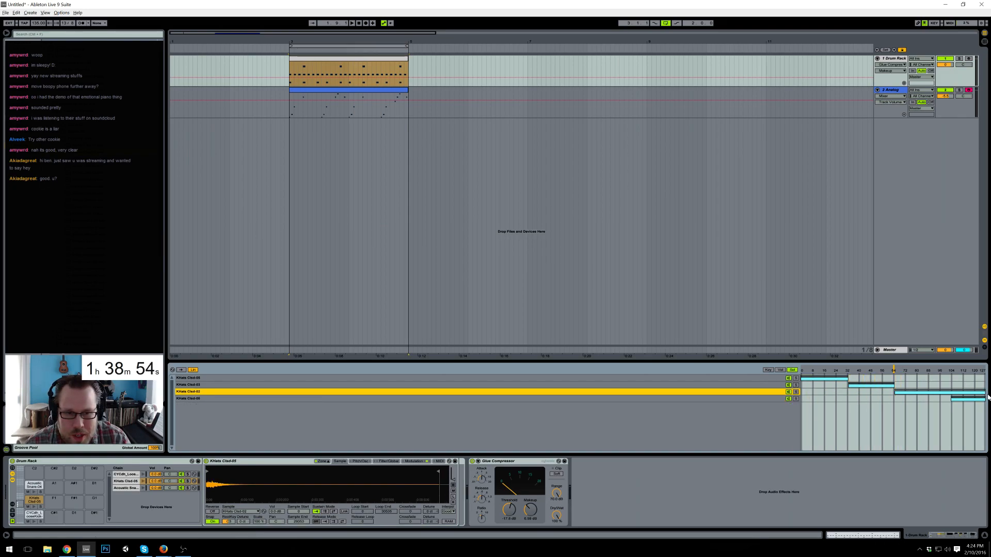
pyautogui.press('space')
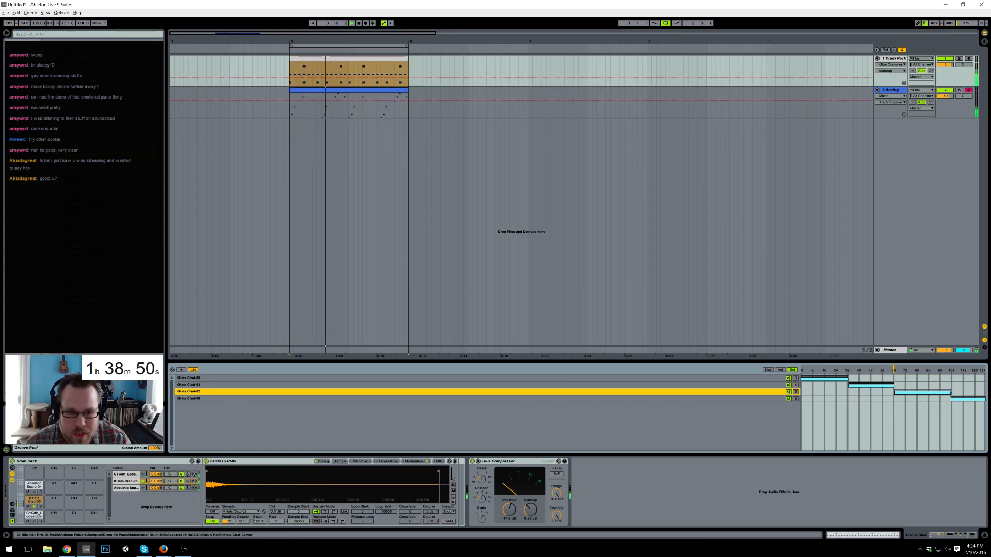
pyautogui.moveTo(952, 399); pyautogui.dragTo(941, 401)
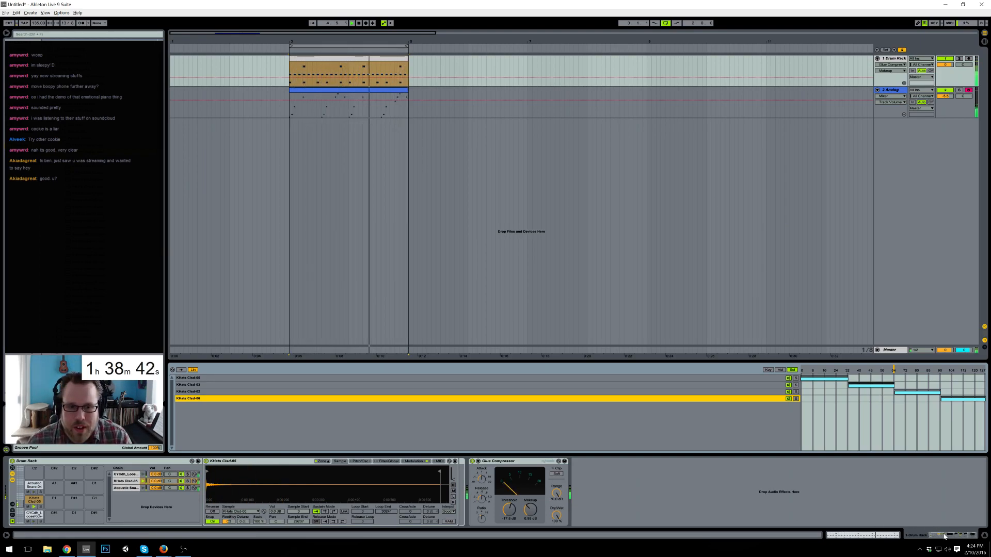
# - Select the Analog clip and close its ValhallaShimmer window
pyautogui.click(340, 94)
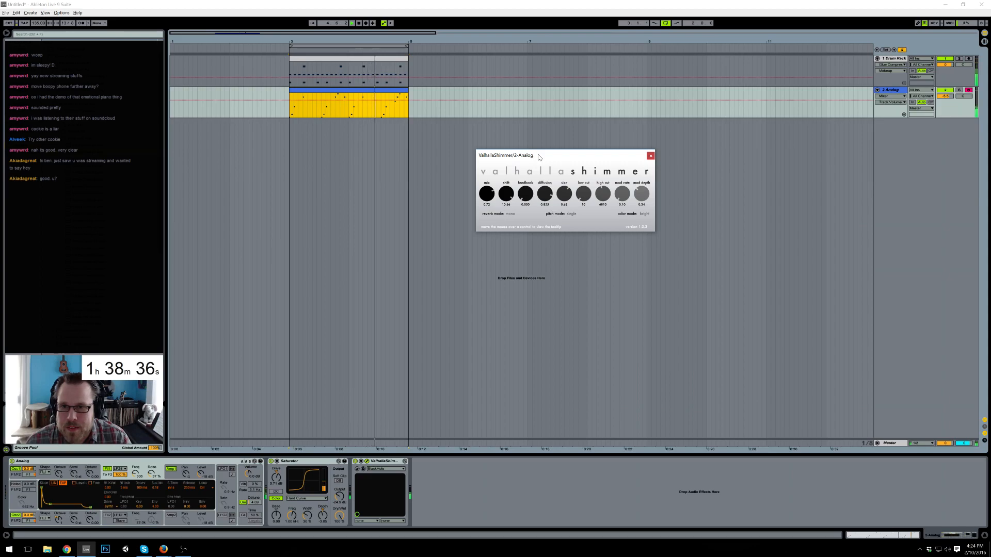
pyautogui.moveTo(539, 156); pyautogui.dragTo(507, 151)
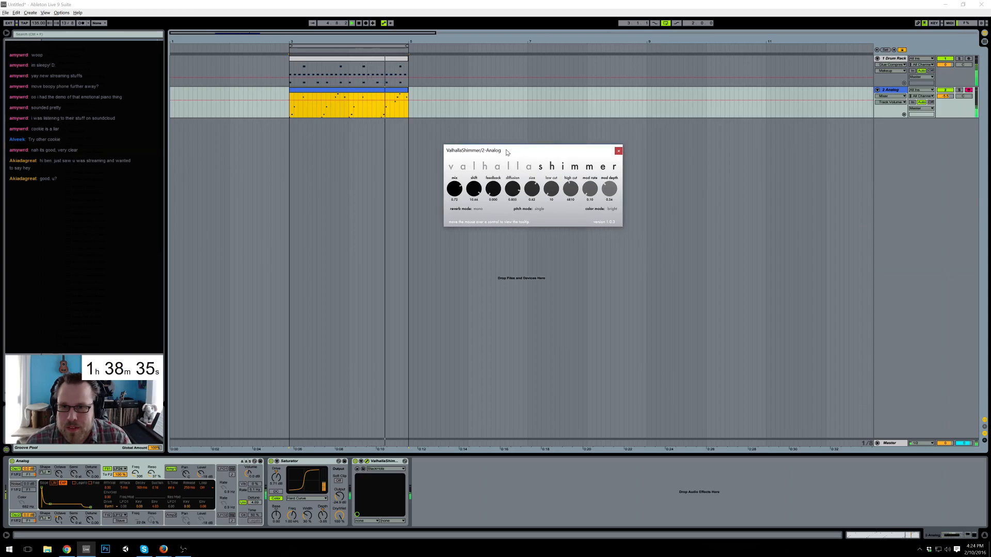
pyautogui.click(619, 151)
# - Stop playback, move the drum clip directly after the looped melody section, and select the loop region
pyautogui.press('space')
pyautogui.moveTo(370, 64); pyautogui.dragTo(485, 60)
pyautogui.click(375, 46)
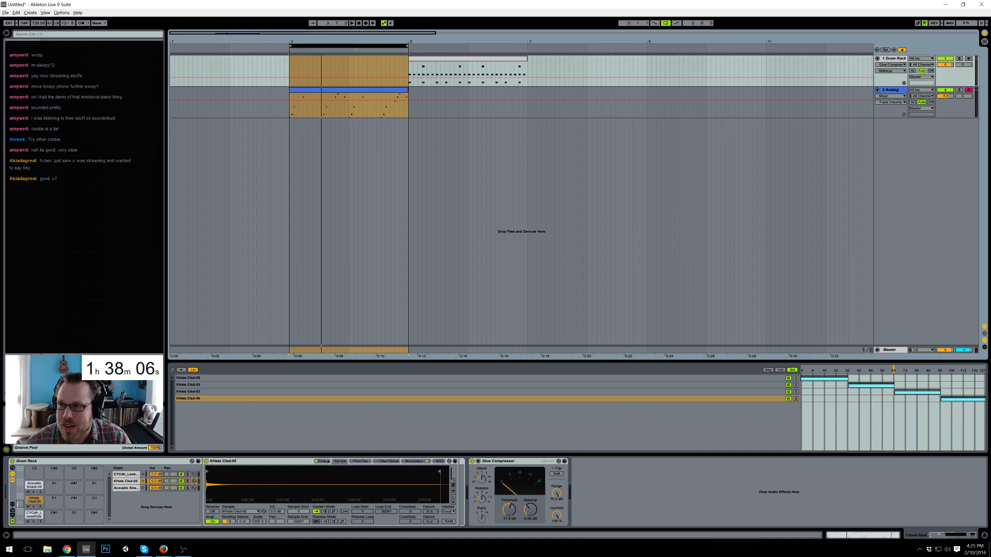
# - Place the waves3 field recording on a new audio track before the melody, audition it, and trim off its noisy opening
pyautogui.click(24, 76)
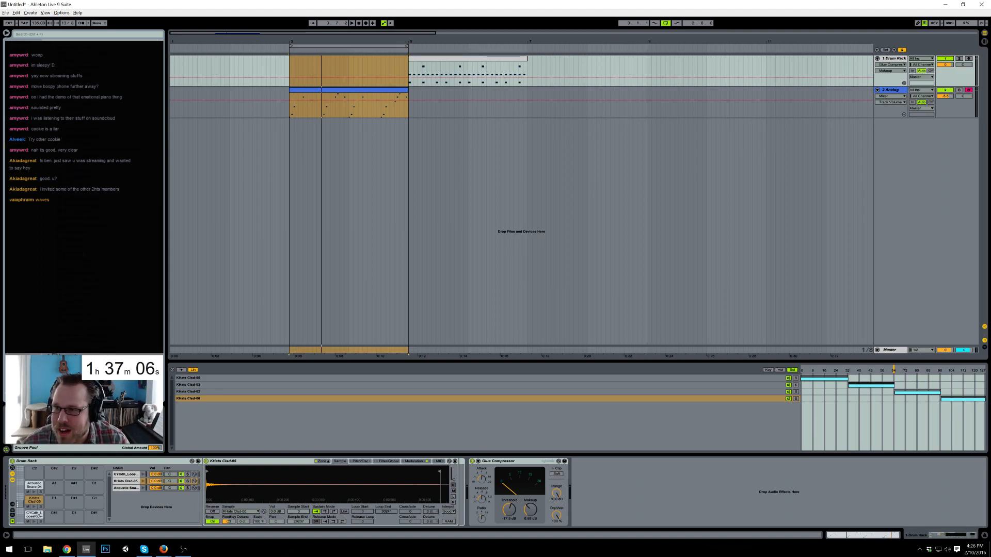
pyautogui.moveTo(83, 207); pyautogui.dragTo(256, 127)
pyautogui.press('space')
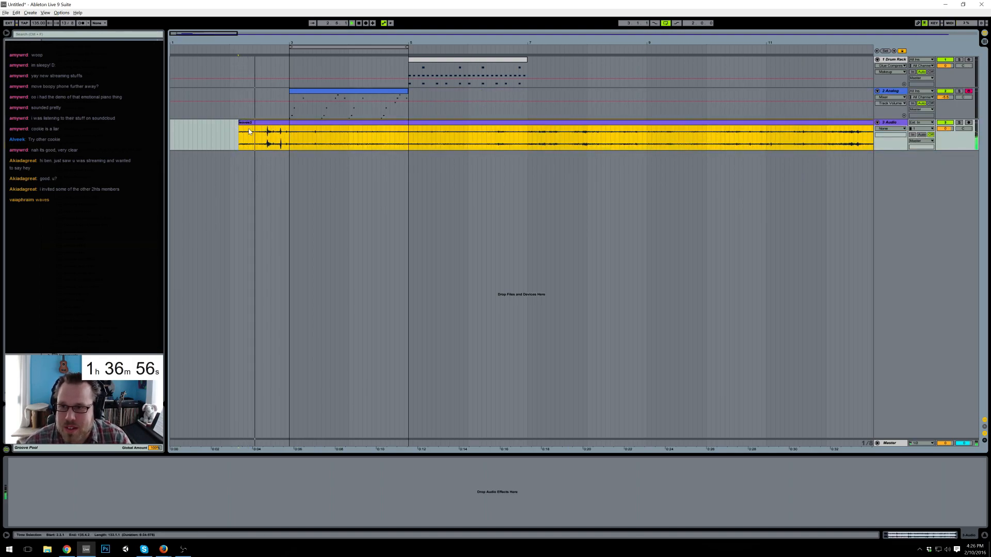
pyautogui.press('space')
pyautogui.moveTo(240, 123); pyautogui.dragTo(267, 125)
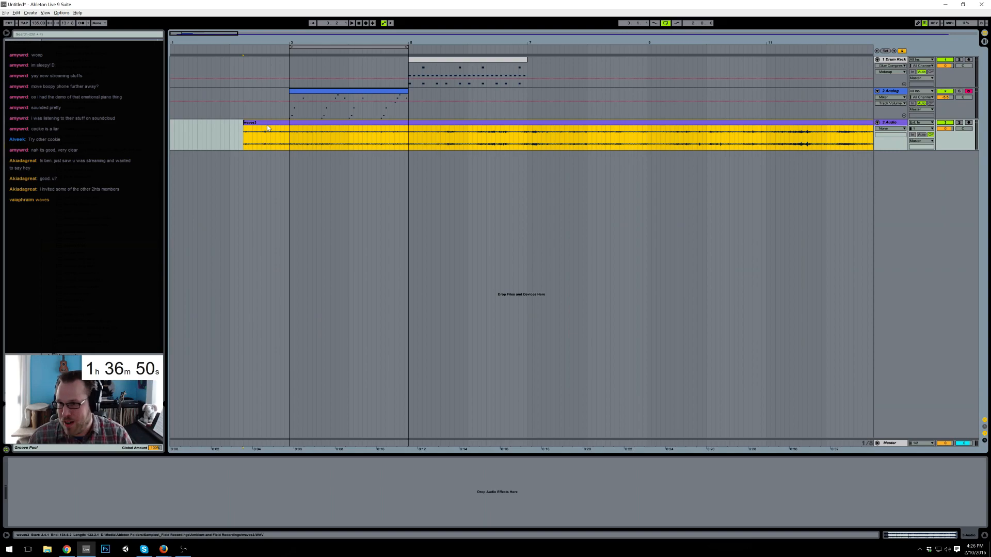
# - Add an EQ Eight with a low-cut curve to the waves3 recording's track
pyautogui.click(20, 69)
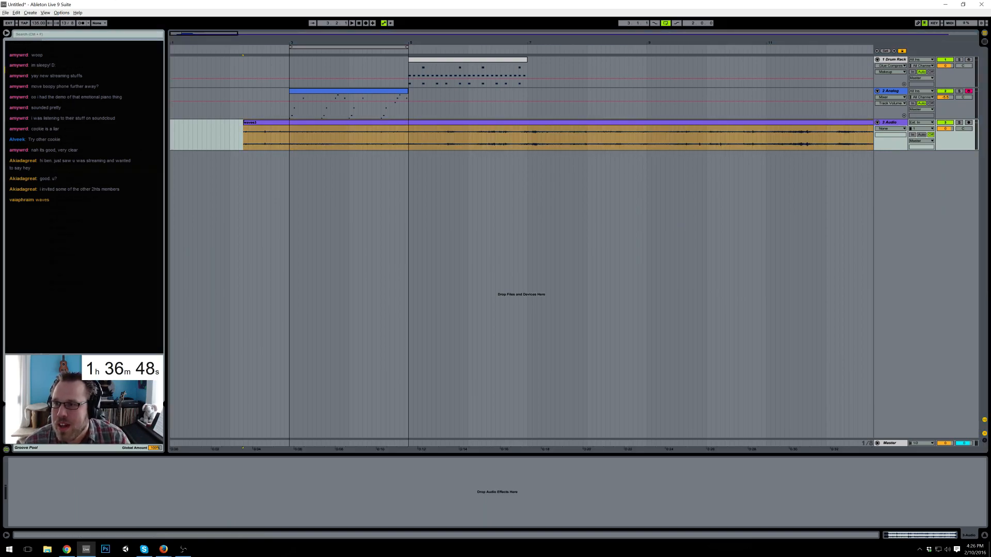
pyautogui.moveTo(67, 109); pyautogui.dragTo(64, 499)
# - Extend the start of the Analog melody clip back one bar, from bar 3 to bar 2
pyautogui.moveTo(290, 106)
pyautogui.mouseDown()
pyautogui.moveTo(237, 103)
pyautogui.moveTo(301, 94)
pyautogui.moveTo(288, 98)
pyautogui.mouseUp()
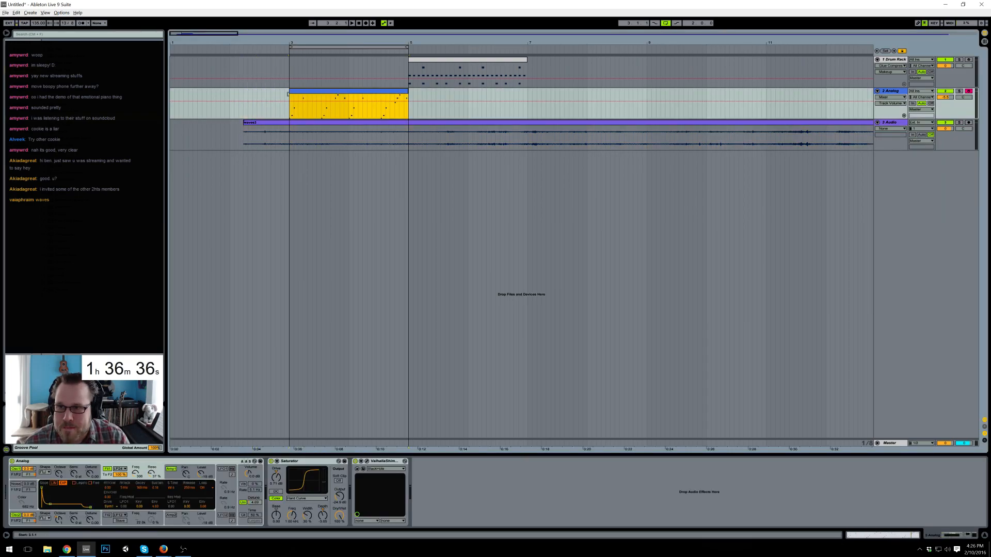
pyautogui.moveTo(350, 110); pyautogui.dragTo(287, 107)
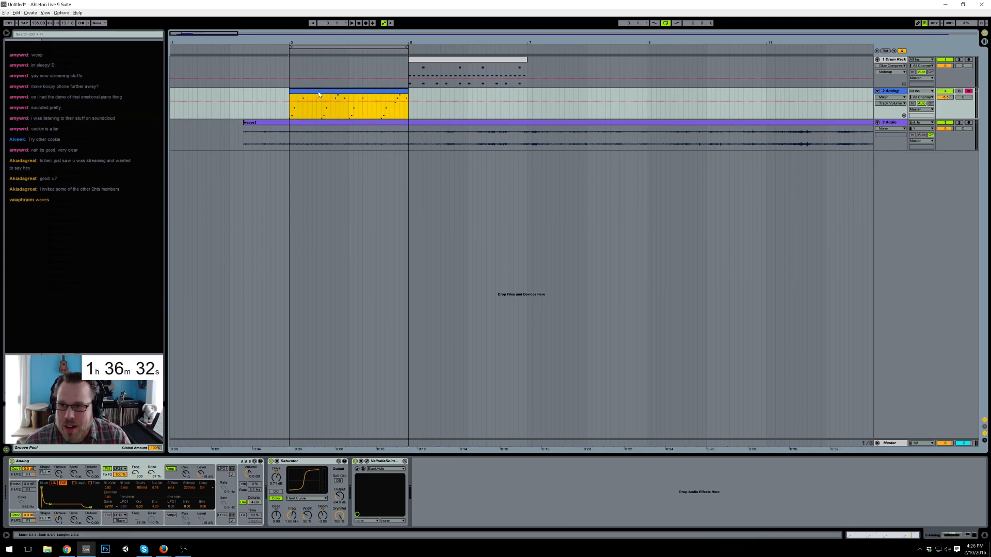
pyautogui.doubleClick(318, 94)
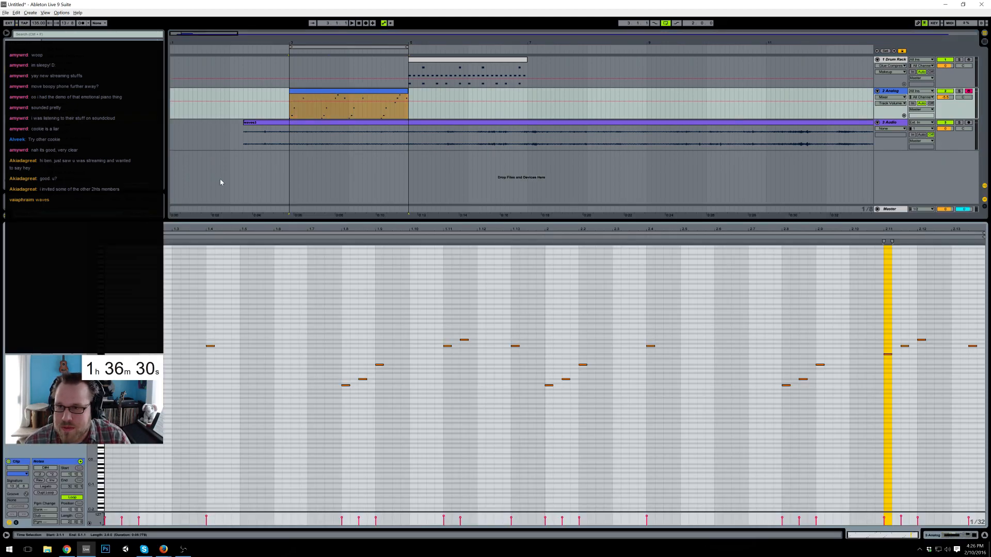
pyautogui.moveTo(287, 93)
pyautogui.mouseDown()
pyautogui.moveTo(216, 93)
pyautogui.moveTo(228, 92)
pyautogui.mouseUp()
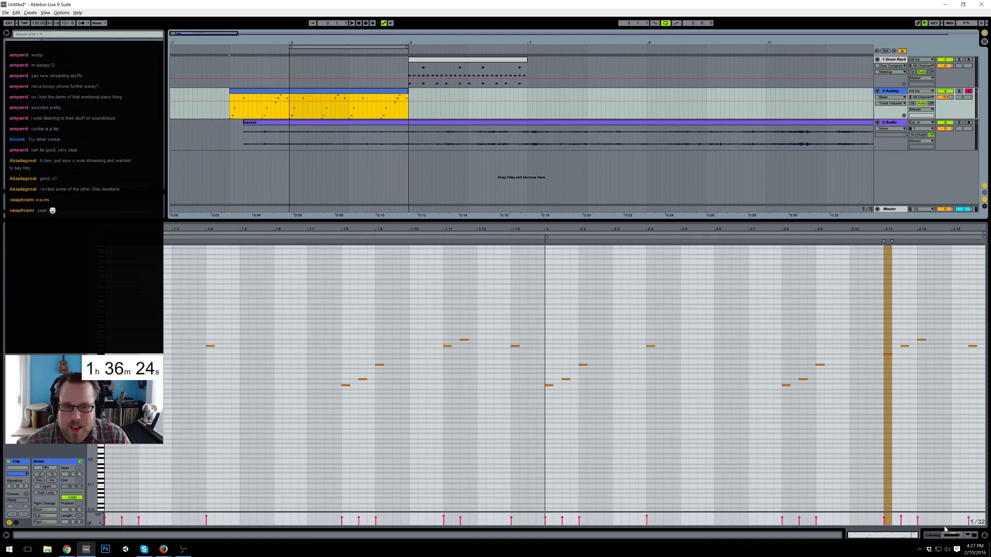
# - Extend the waves3 clip's start back to just after bar 2 and give it a fade-in ending at bar 3
pyautogui.click(240, 174)
pyautogui.click(259, 127)
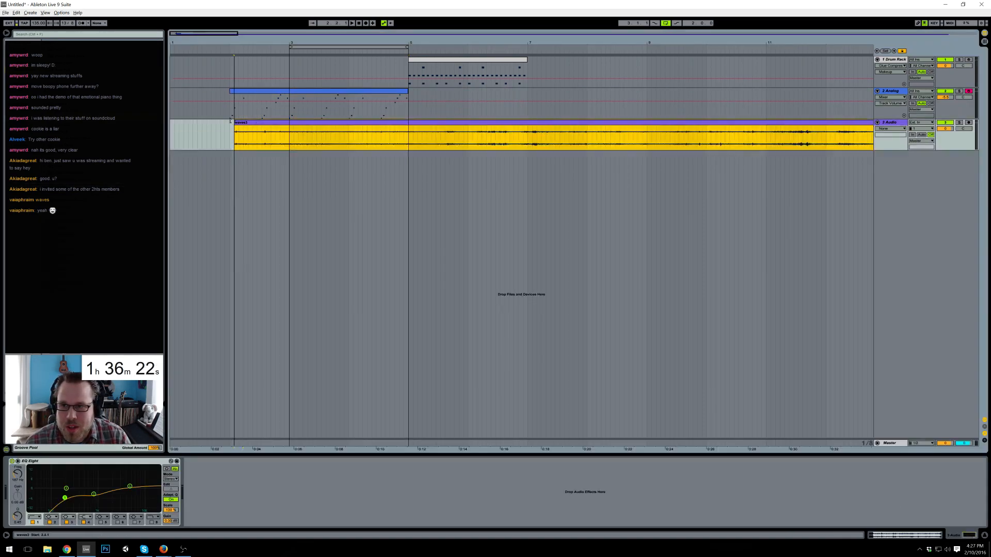
pyautogui.moveTo(230, 124); pyautogui.dragTo(287, 135)
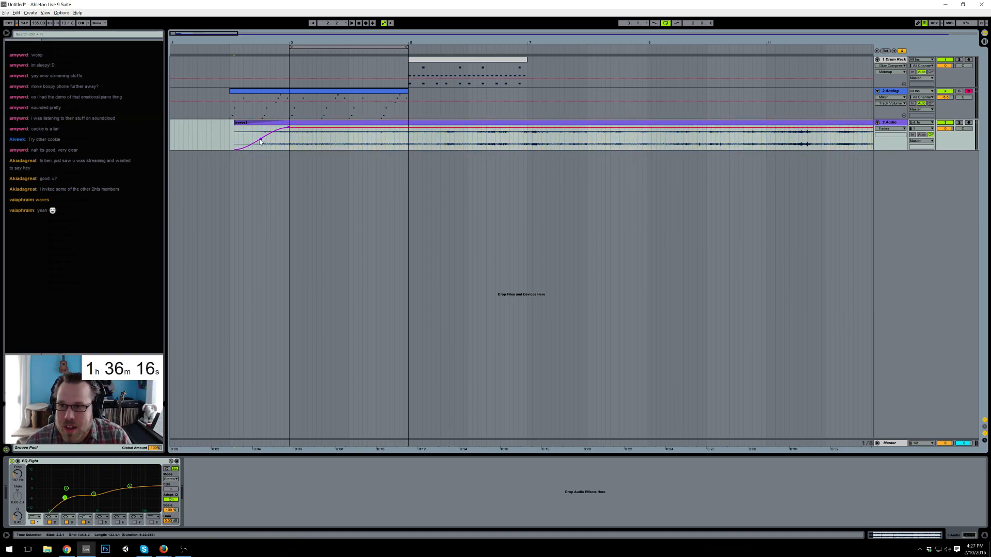
# - Add a Utility after ValhallaShimmer on the Analog track and automate its gain to rise from the clip's start up to bar 3
pyautogui.click(277, 98)
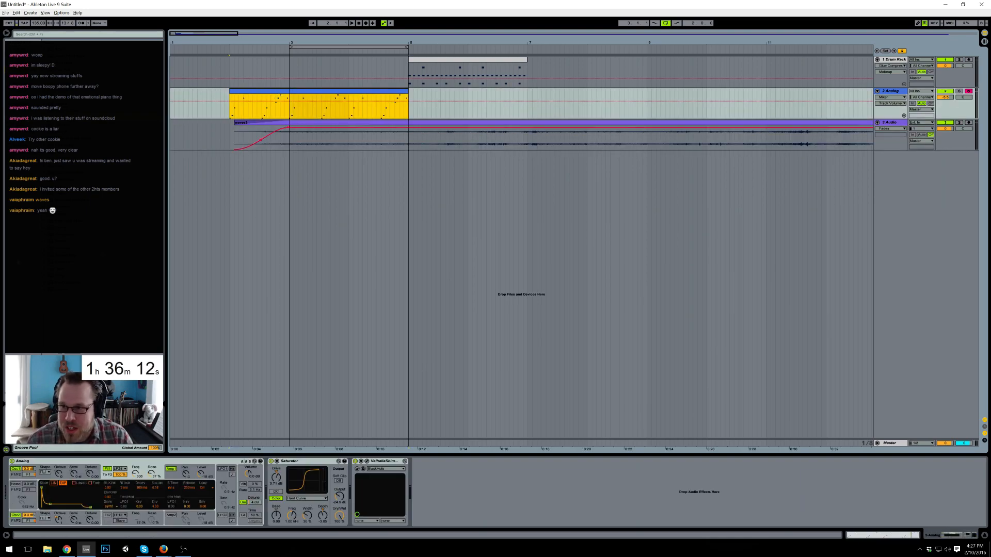
pyautogui.moveTo(64, 277); pyautogui.dragTo(445, 488)
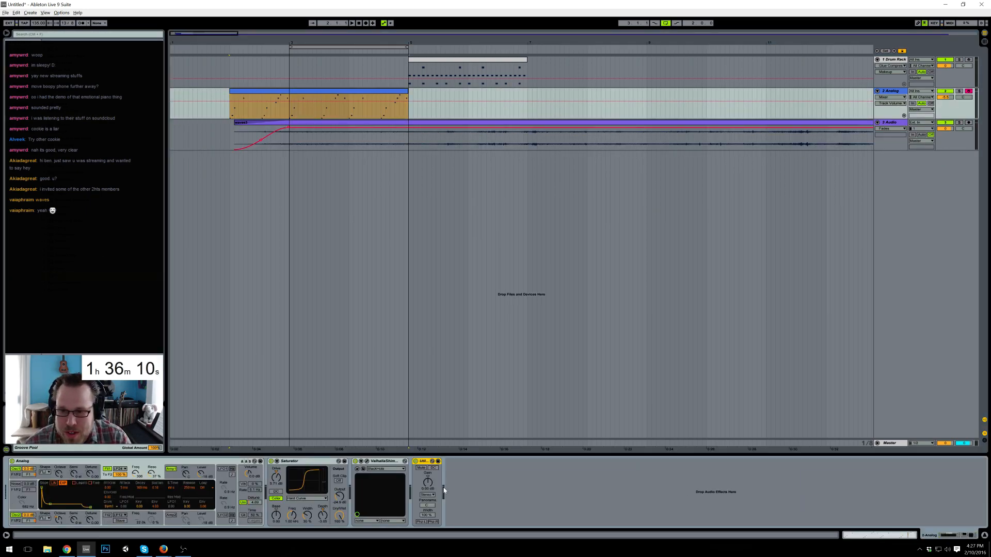
pyautogui.click(289, 109)
pyautogui.moveTo(239, 108); pyautogui.dragTo(235, 119)
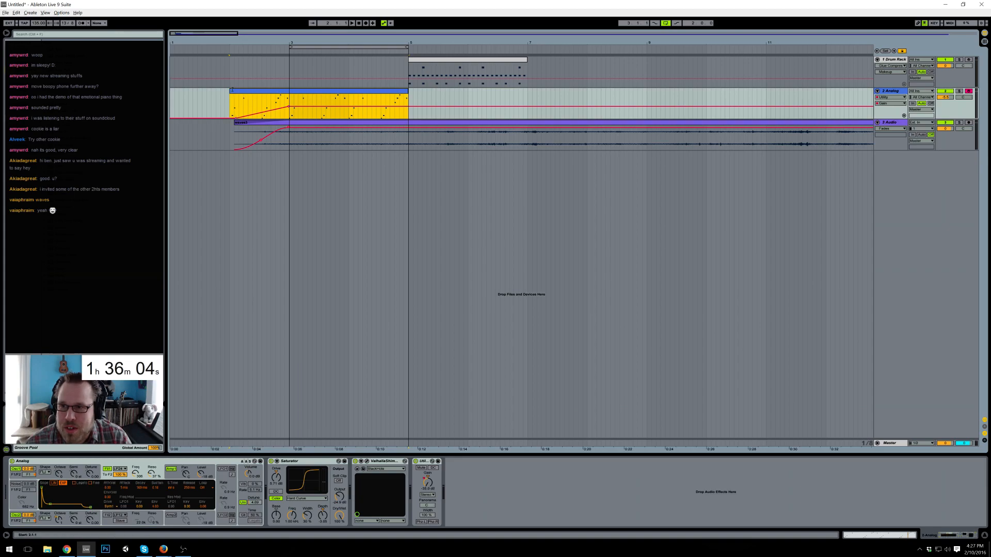
# - Audition the intro from the Analog clip's start, lower the waves3 track's volume, and play it again
pyautogui.click(230, 102)
pyautogui.press('space')
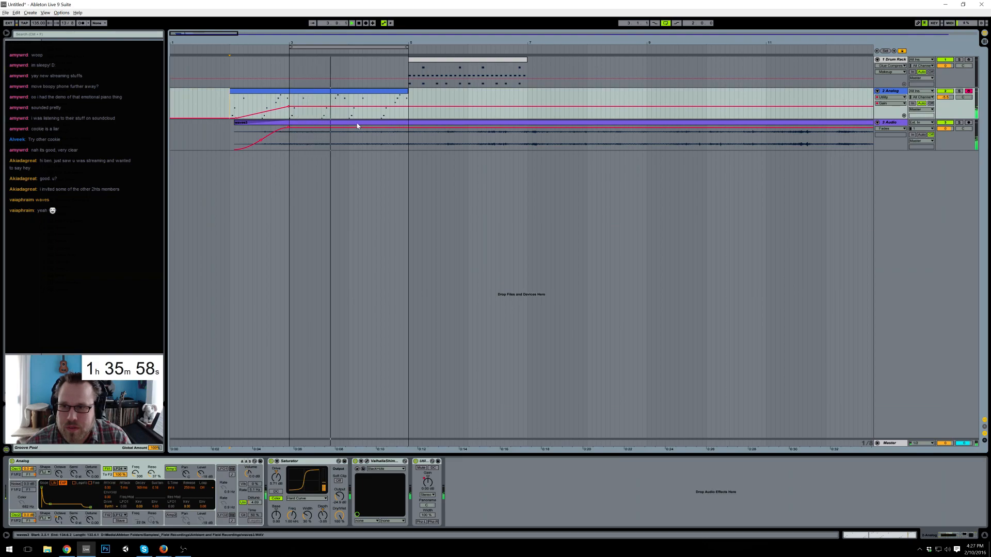
pyautogui.press('space')
pyautogui.click(932, 125)
pyautogui.moveTo(945, 129); pyautogui.dragTo(945, 135)
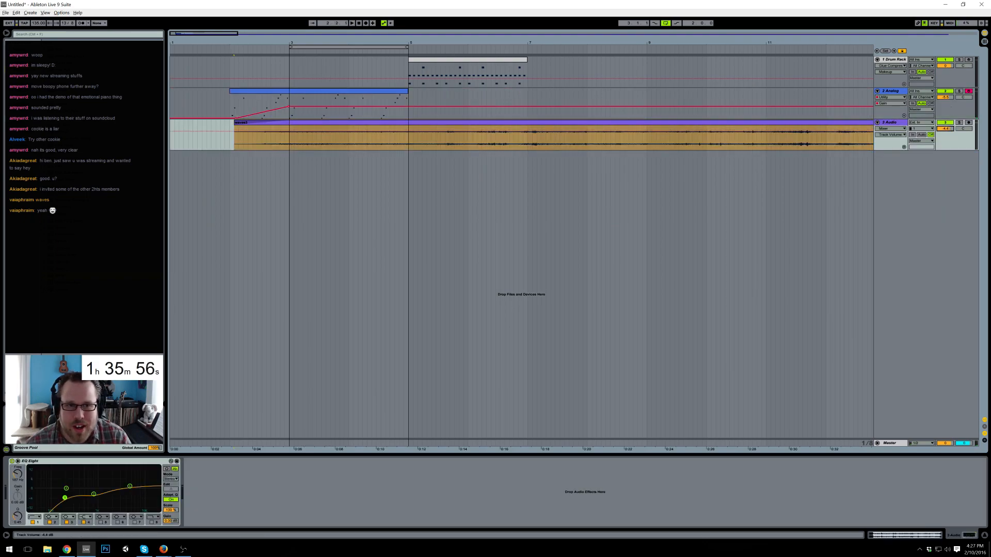
pyautogui.press('space')
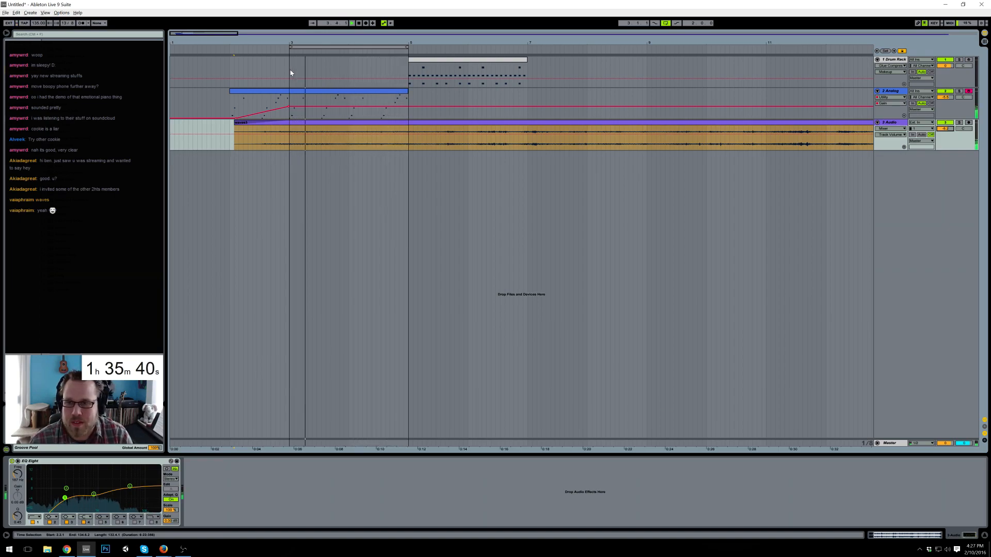
# - Insert an audio track below the Drum Rack, configure its input and monitoring, and select the looped section during playback
pyautogui.moveTo(467, 60)
pyautogui.mouseDown()
pyautogui.moveTo(344, 67)
pyautogui.moveTo(472, 61)
pyautogui.mouseUp()
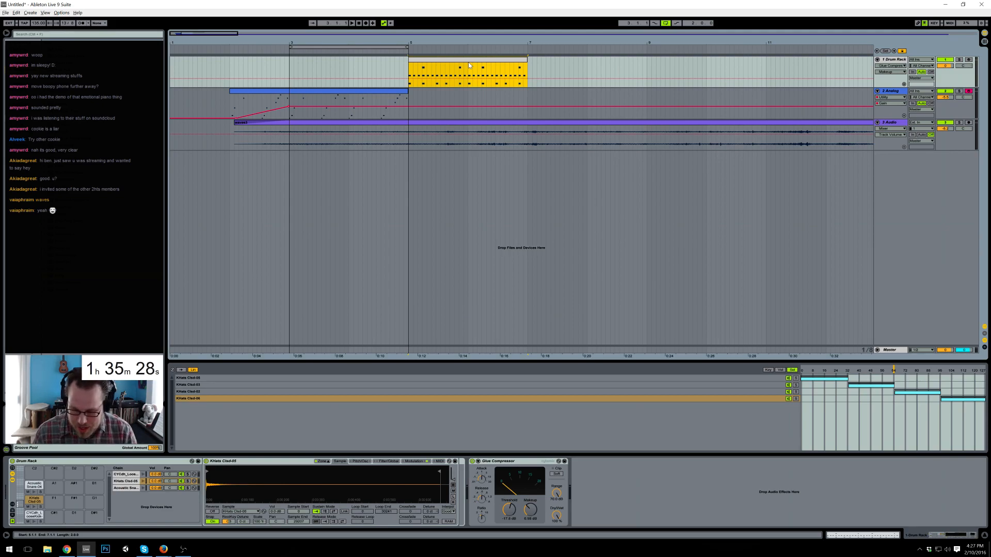
pyautogui.hotkey('ctrl', 't')
pyautogui.click(927, 98)
pyautogui.click(927, 114)
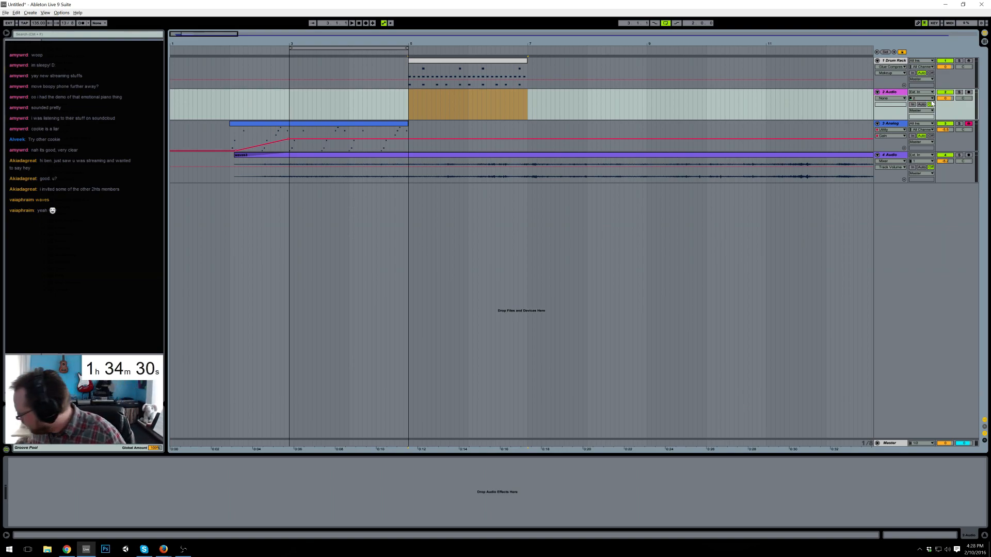
pyautogui.press('space')
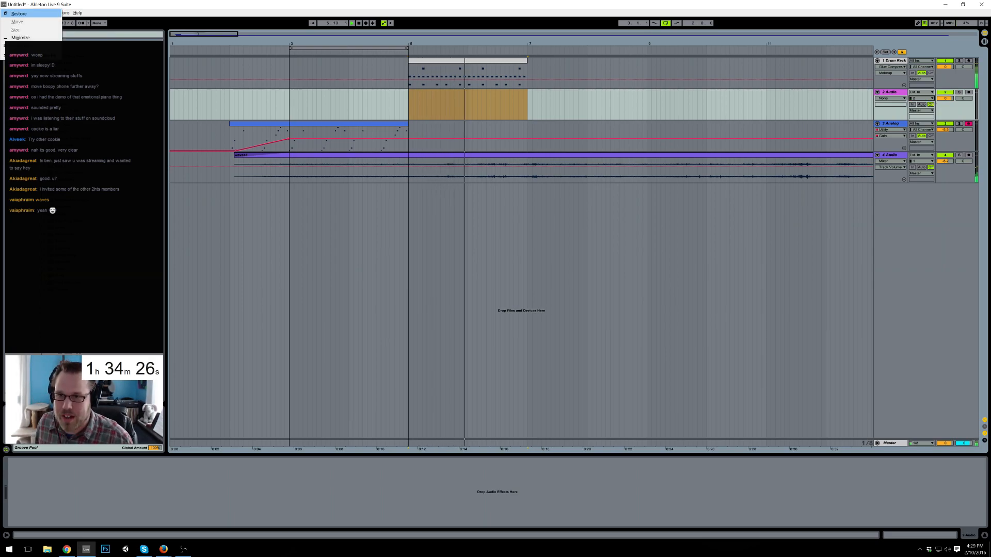
pyautogui.click(346, 48)
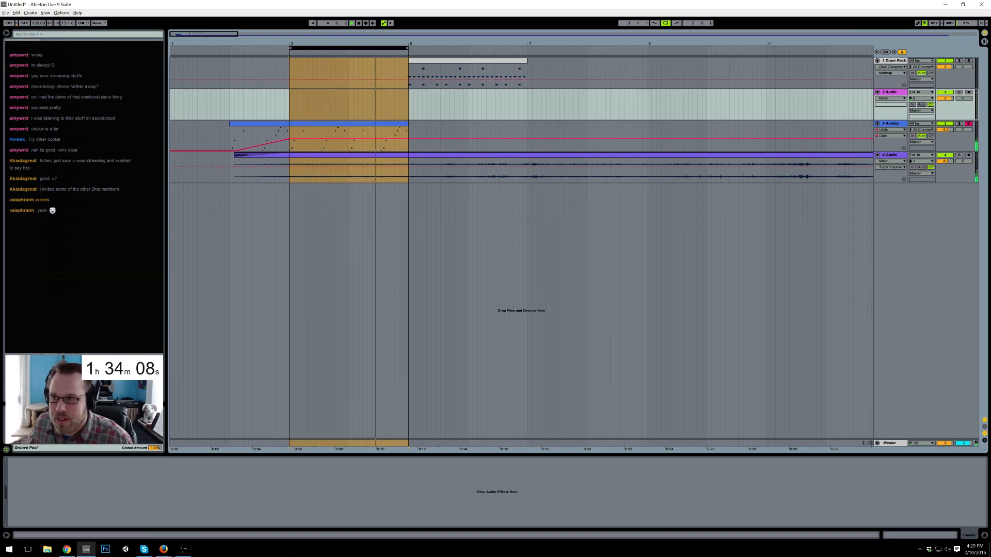
# - Load Guitar Rig 5 on the new audio track and choose the Clean Bass preset from the Bass Amps category
pyautogui.hotkey('ctrl', 'f')
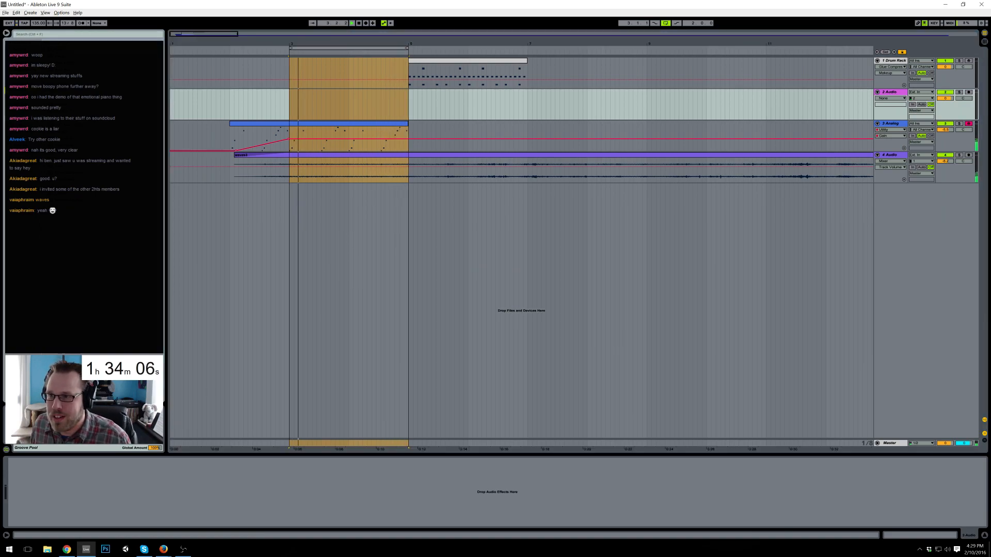
pyautogui.moveTo(93, 258); pyautogui.dragTo(180, 488)
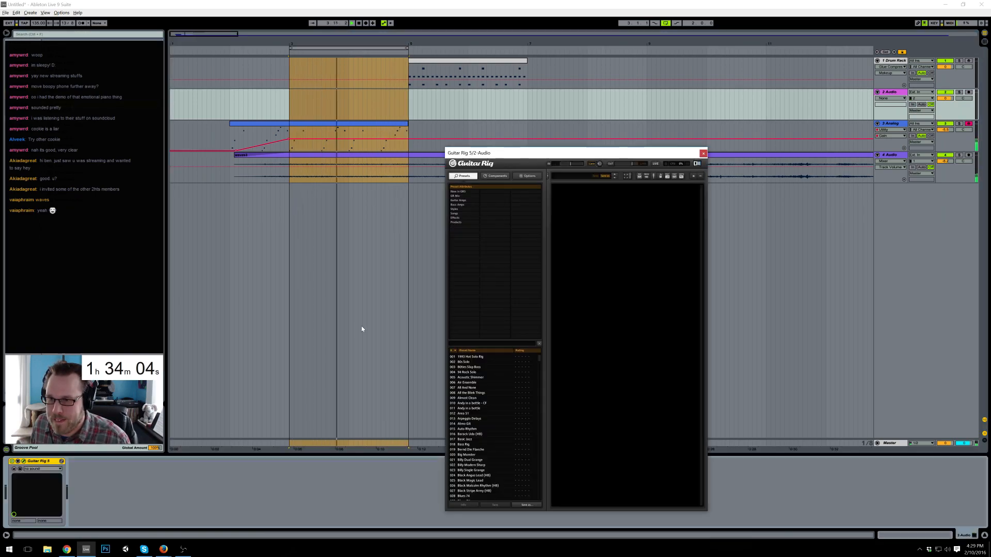
pyautogui.click(477, 367)
pyautogui.click(475, 357)
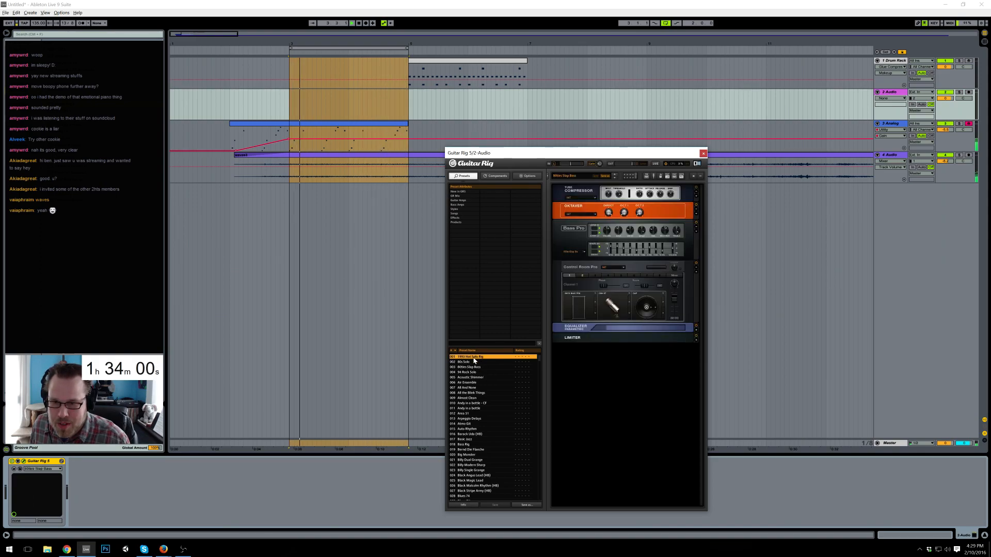
pyautogui.click(464, 205)
pyautogui.click(476, 357)
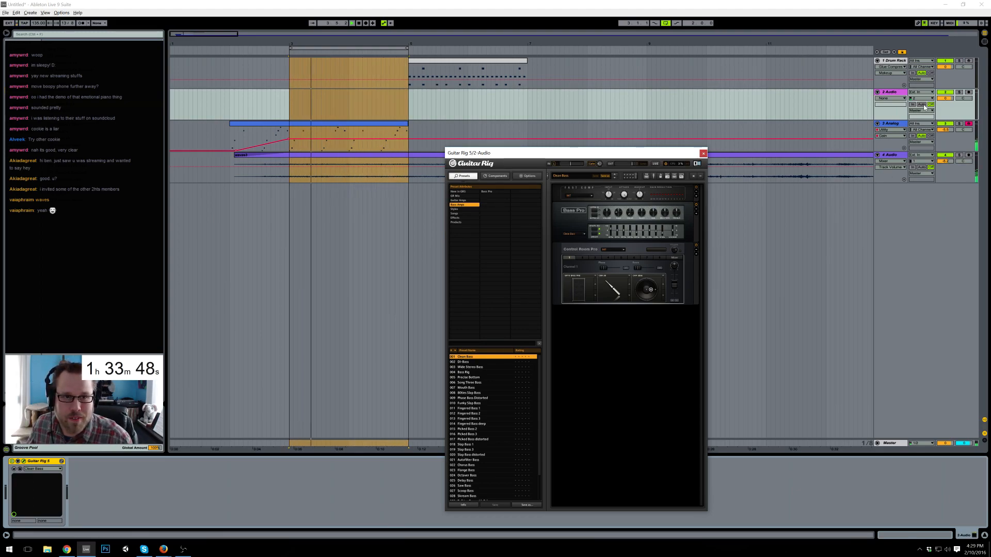
# - Arm the Guitar Rig track, record a take across the loop from bar 3, and lower the track's volume during playback
pyautogui.click(968, 92)
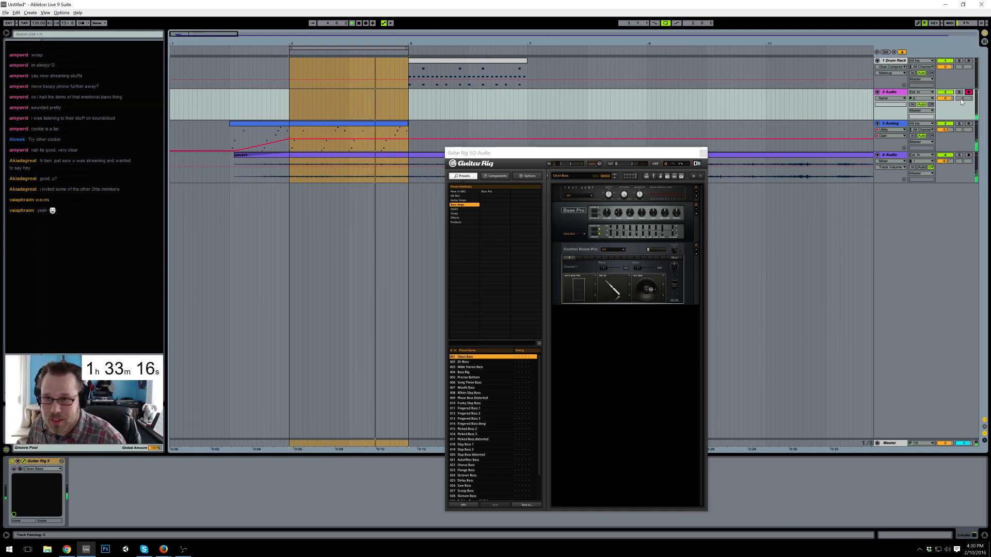
pyautogui.click(291, 107)
pyautogui.press('F9')
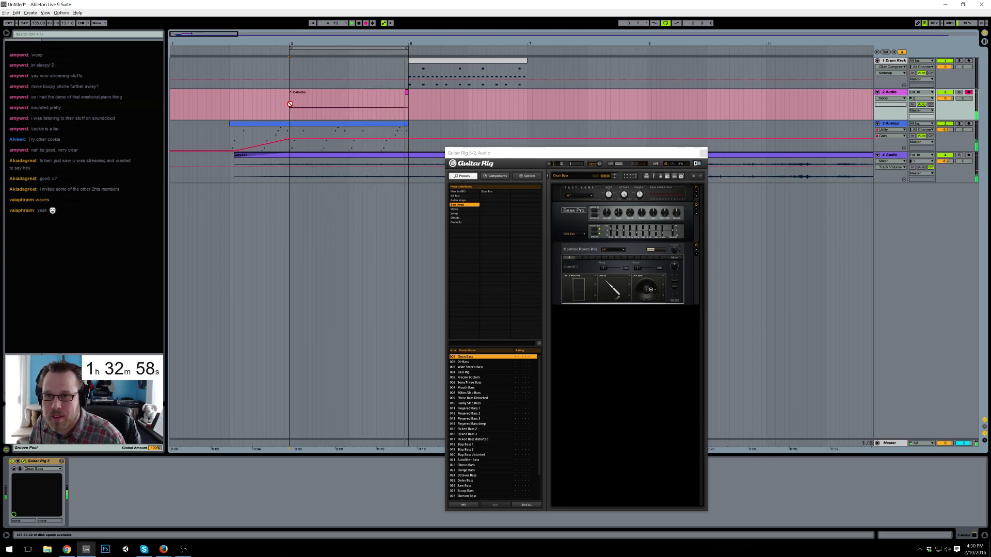
pyautogui.press('space')
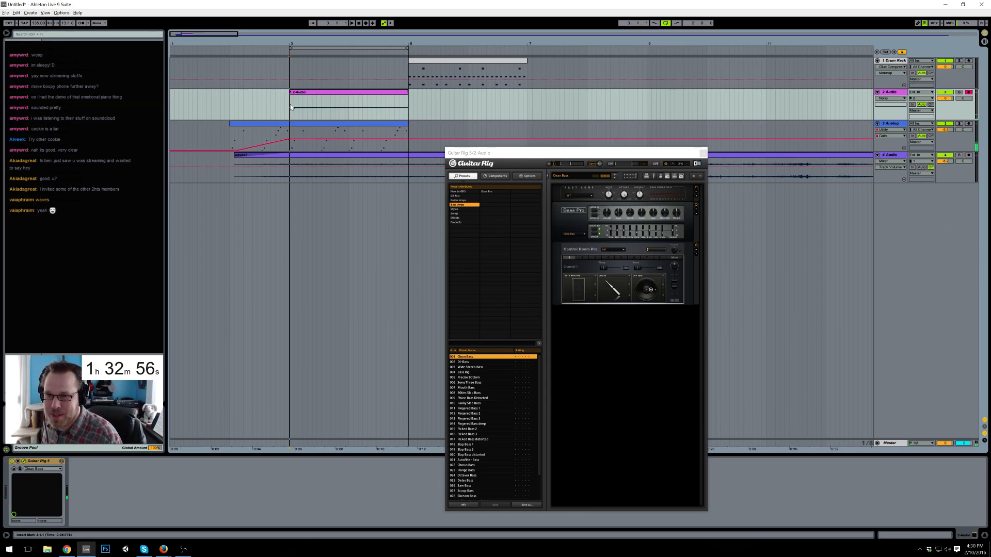
pyautogui.press('space')
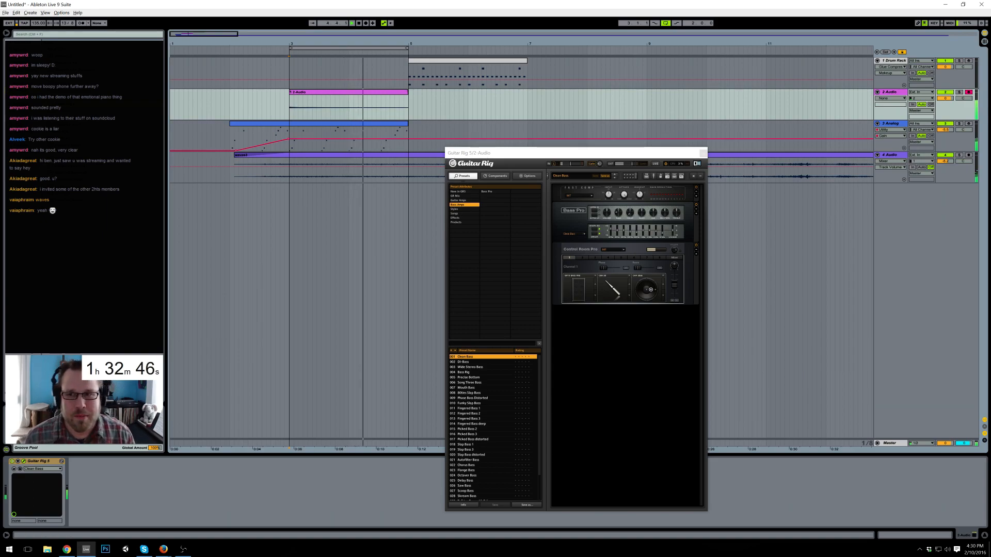
pyautogui.moveTo(945, 99); pyautogui.dragTo(946, 110)
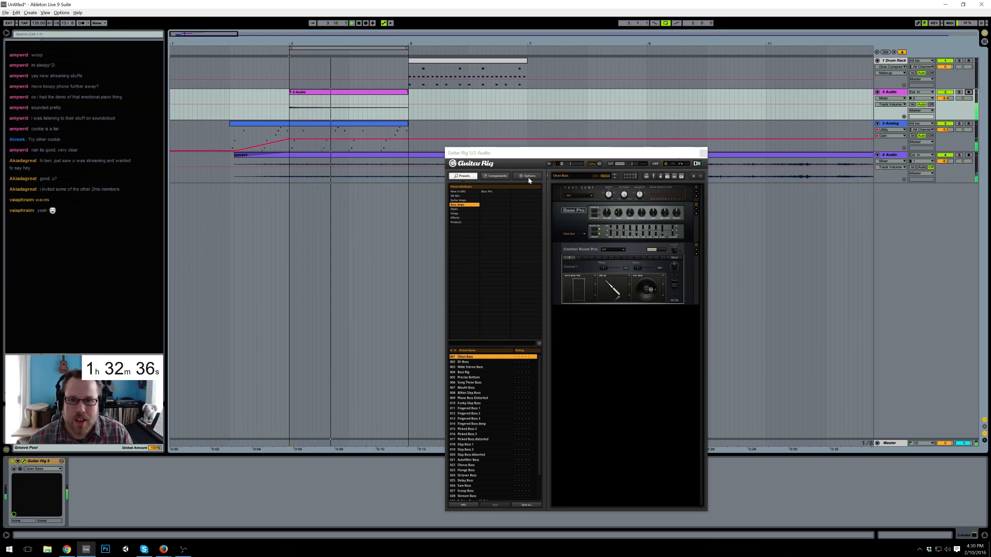
# - Move the drum clip back to bar 3 inside the loop and hide the hi-hat Sampler's zone editor
pyautogui.moveTo(443, 68); pyautogui.dragTo(345, 69)
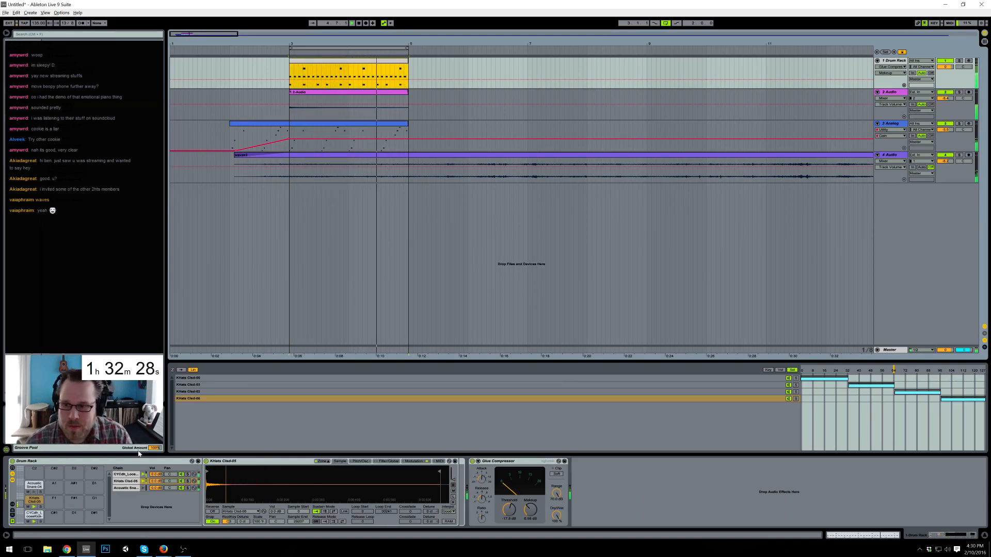
pyautogui.click(329, 464)
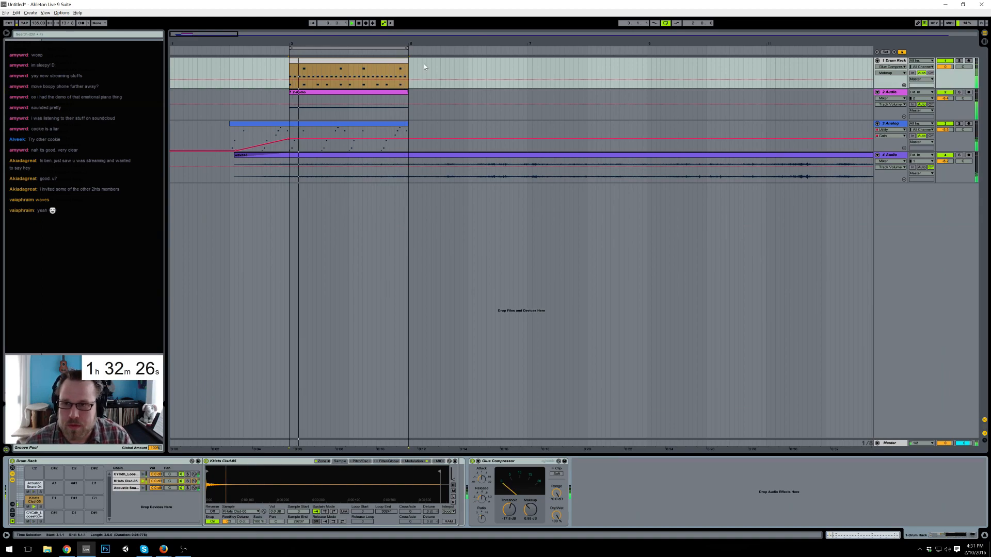
# - Reopen the hi-hat Sampler's zone editor, select the first layer, switch the layer crossfade mode, and hide the editor
pyautogui.click(121, 482)
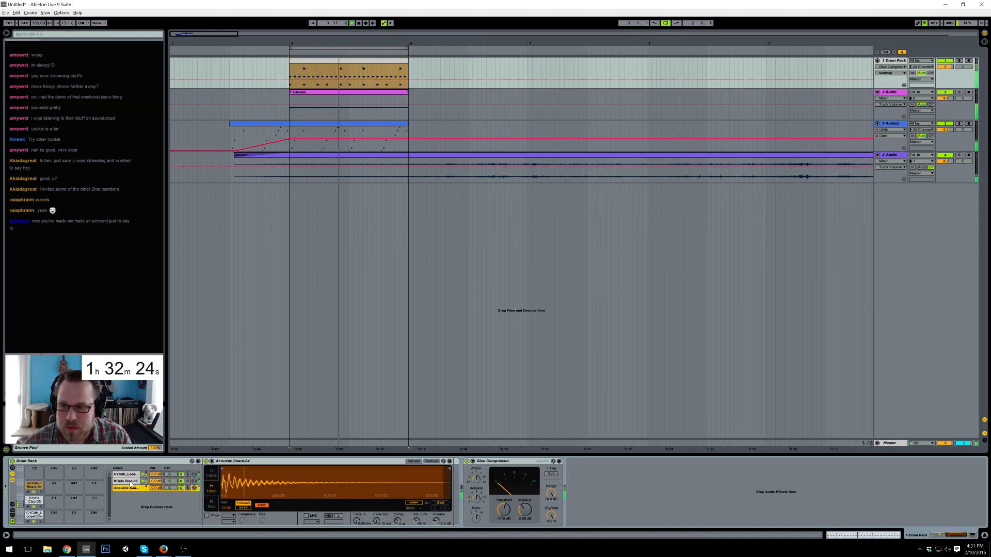
pyautogui.click(321, 461)
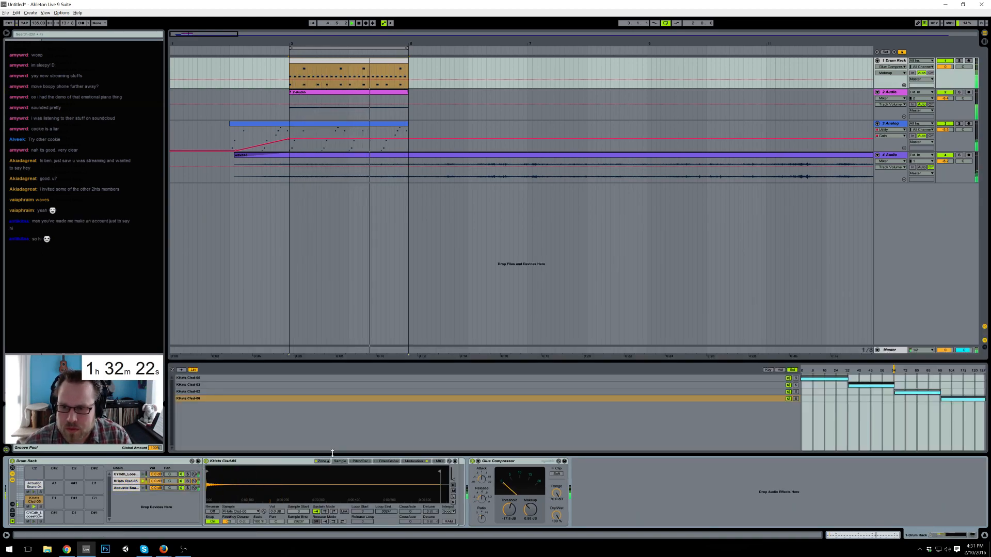
pyautogui.click(330, 380)
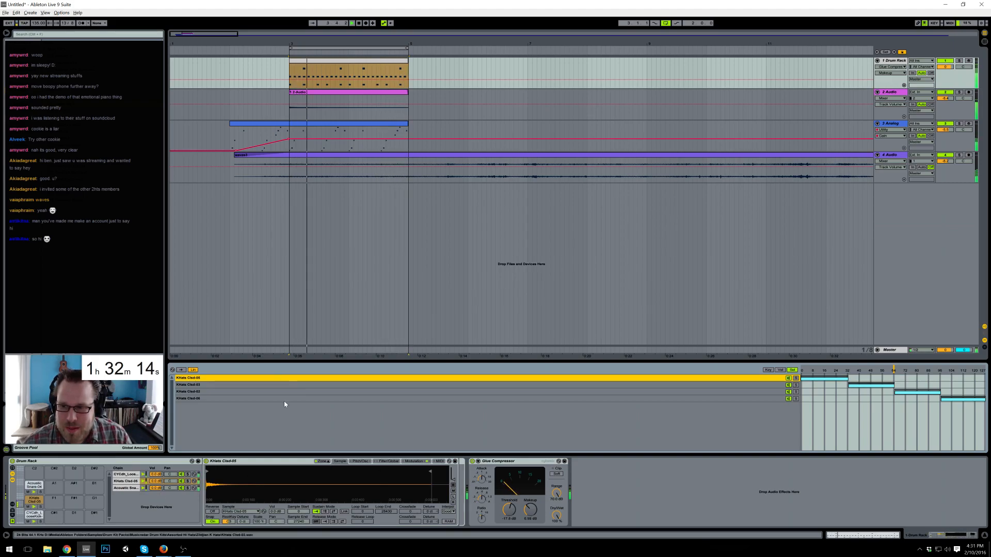
pyautogui.click(192, 370)
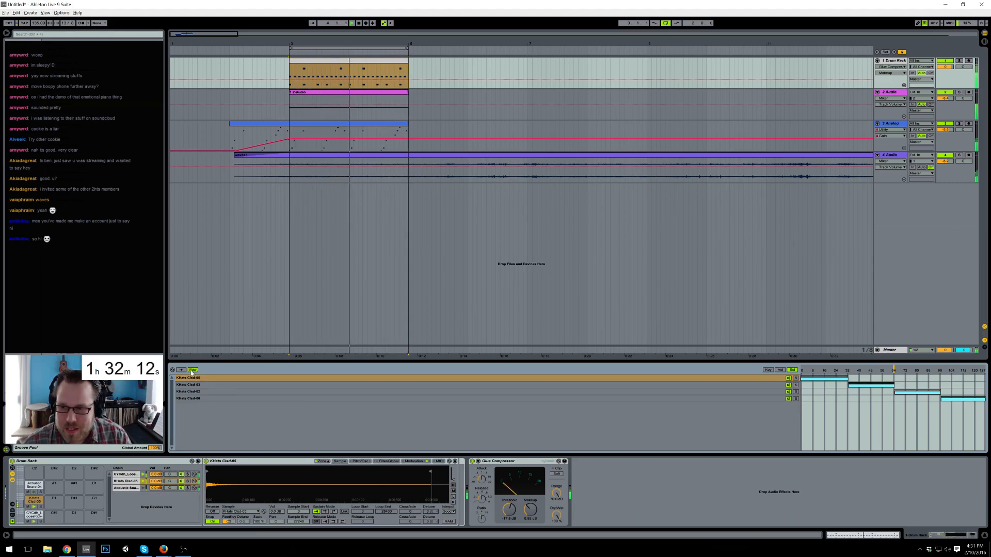
pyautogui.click(324, 462)
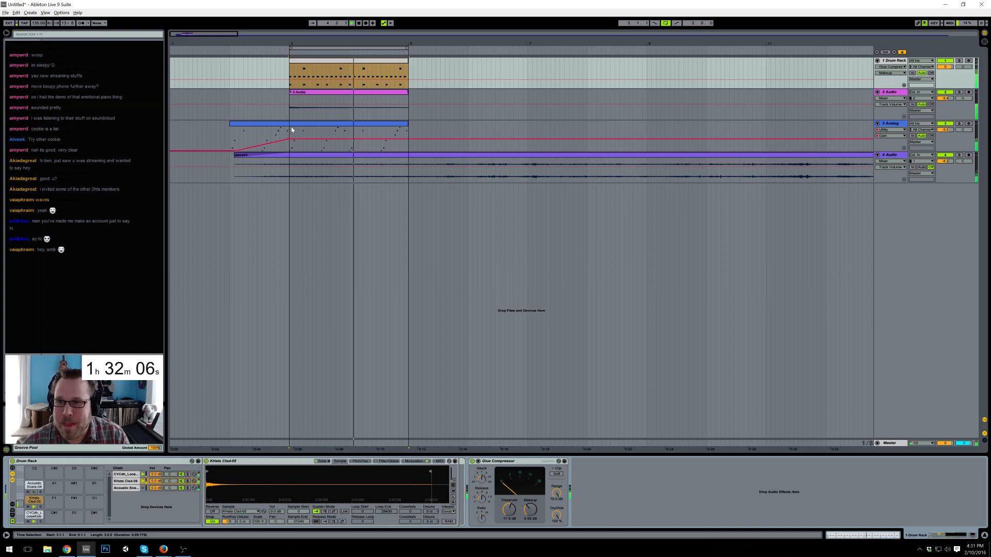
# - Select the drum clip and lower the Drum Rack's Glue Compressor threshold to about -21 dB
pyautogui.click(307, 108)
pyautogui.click(330, 61)
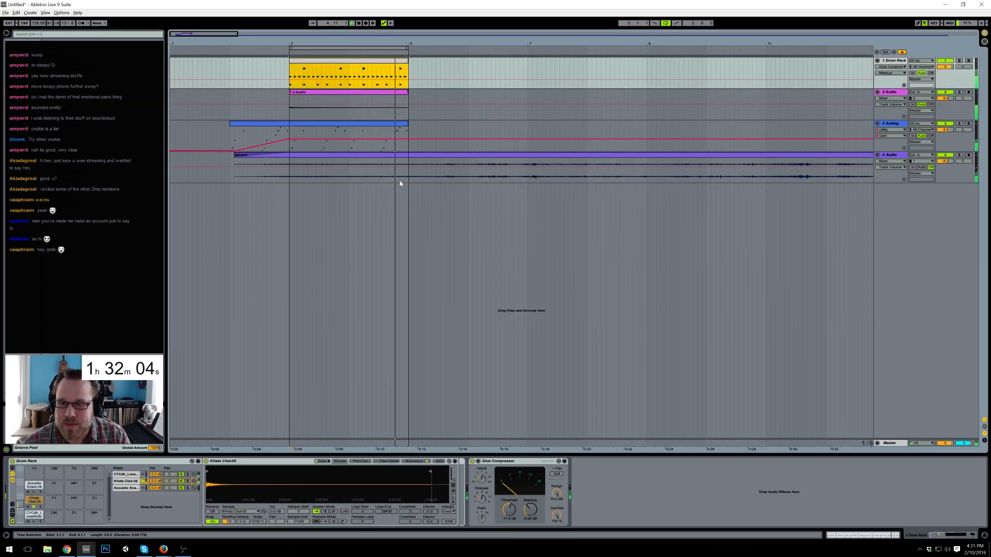
pyautogui.moveTo(509, 510); pyautogui.dragTo(509, 511)
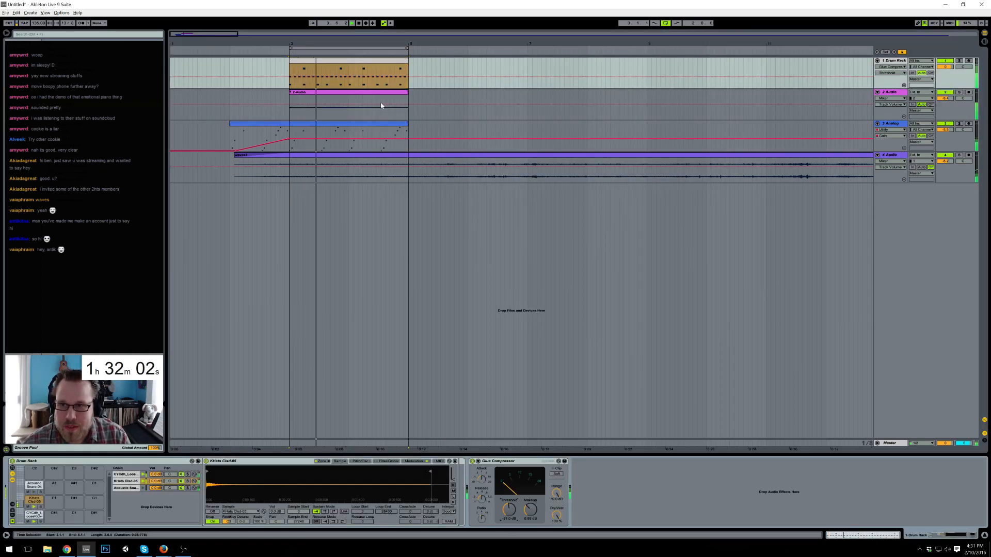
# - Move the Guitar Rig audio track above the Drum Rack track, rename it Bass and leave it folded
pyautogui.moveTo(890, 92); pyautogui.dragTo(892, 67)
pyautogui.click(878, 61)
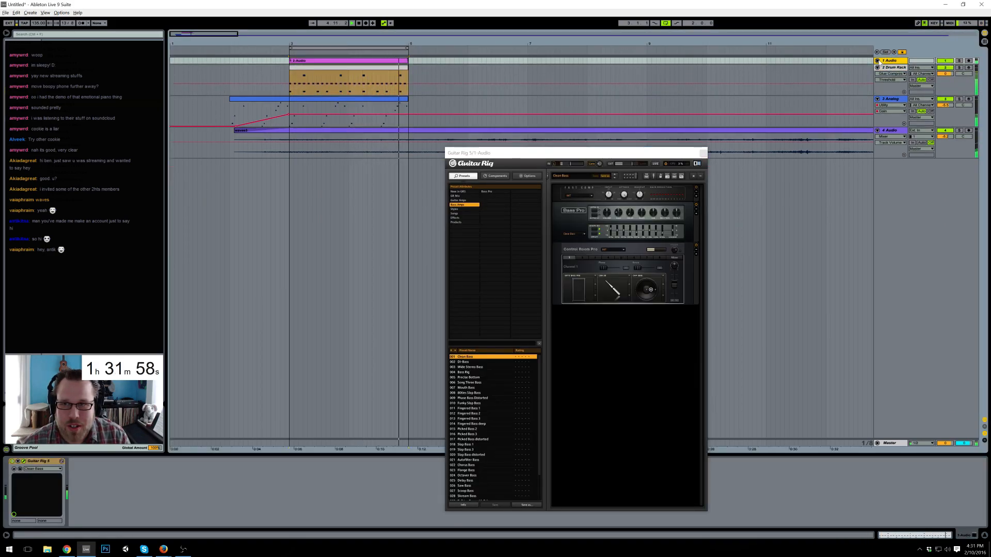
pyautogui.moveTo(558, 153); pyautogui.dragTo(638, 59)
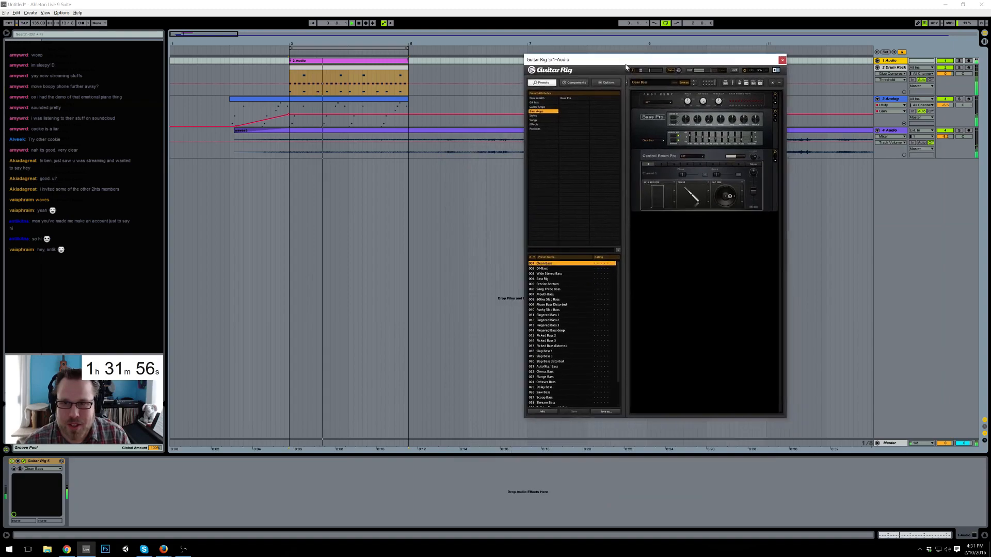
pyautogui.hotkey('ctrl', 'r')
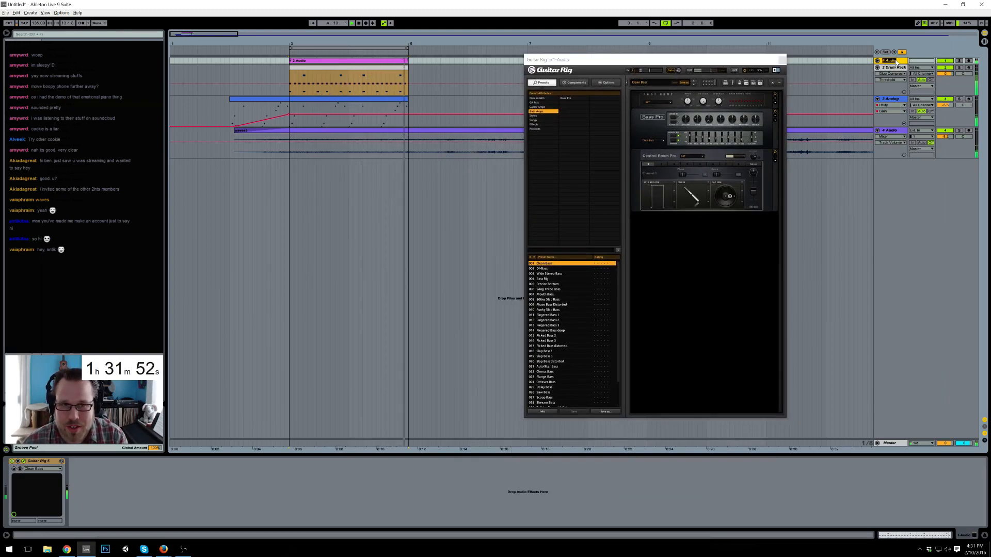
pyautogui.write('Bass')
pyautogui.press('Return')
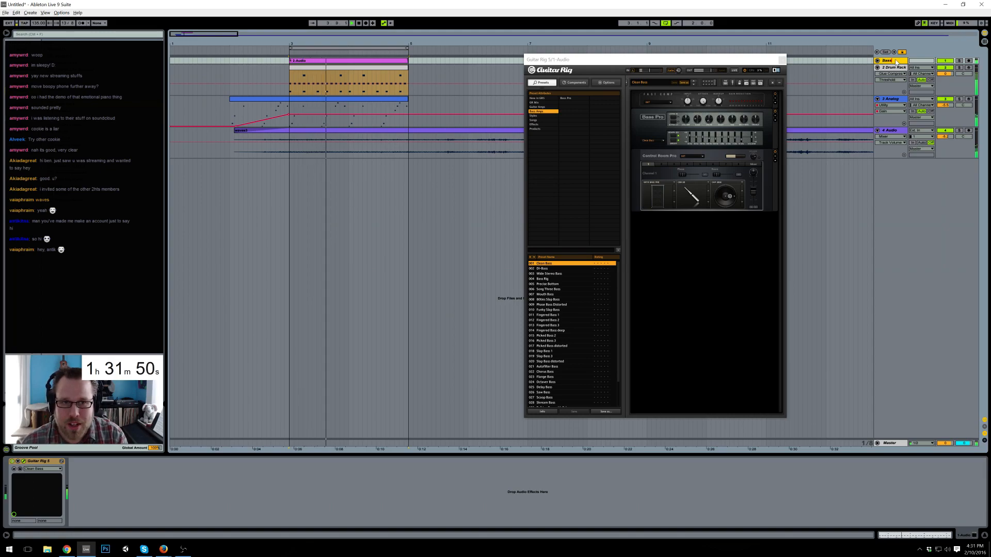
pyautogui.click(881, 68)
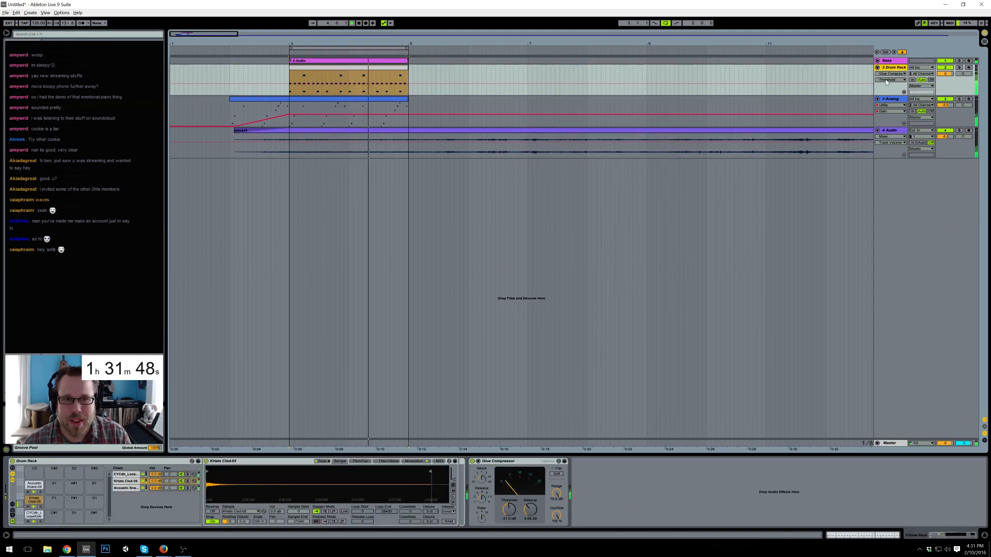
pyautogui.click(877, 60)
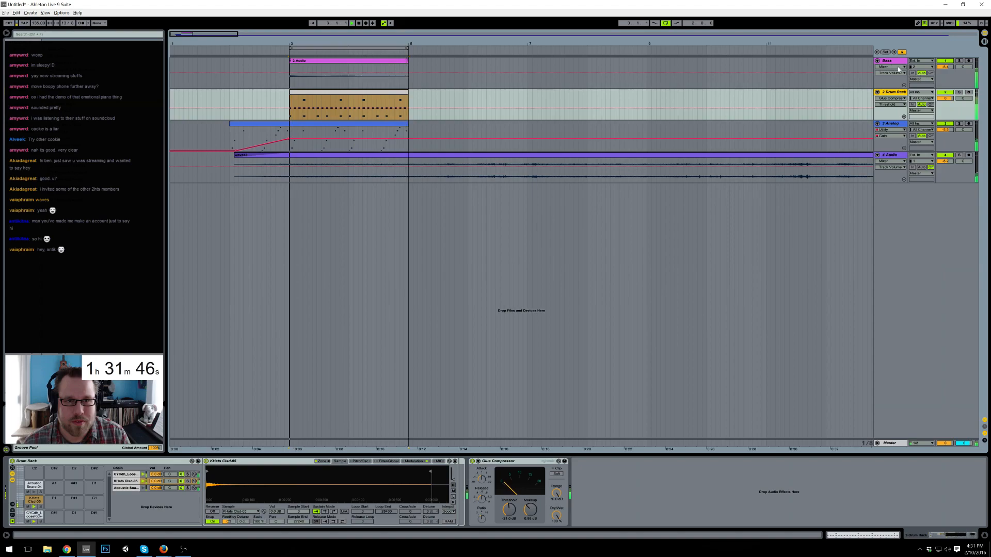
pyautogui.click(878, 61)
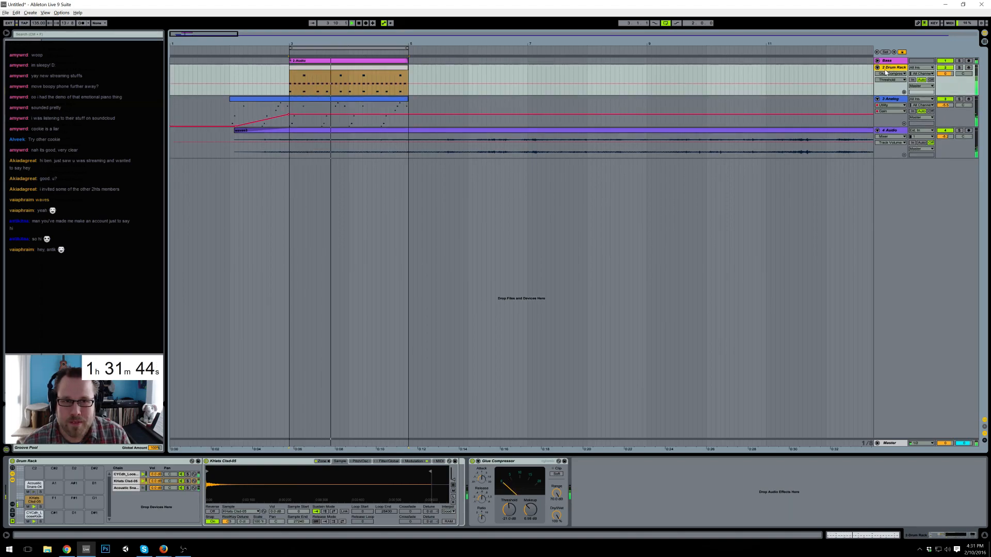
# - Select the Analog melody clip and play back the loop from bar 3
pyautogui.click(336, 94)
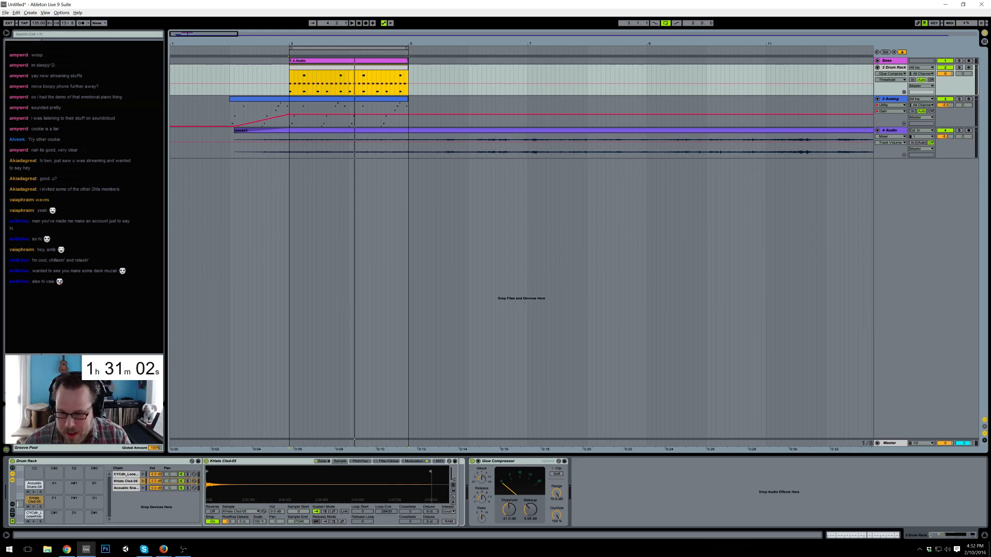
pyautogui.click(288, 93)
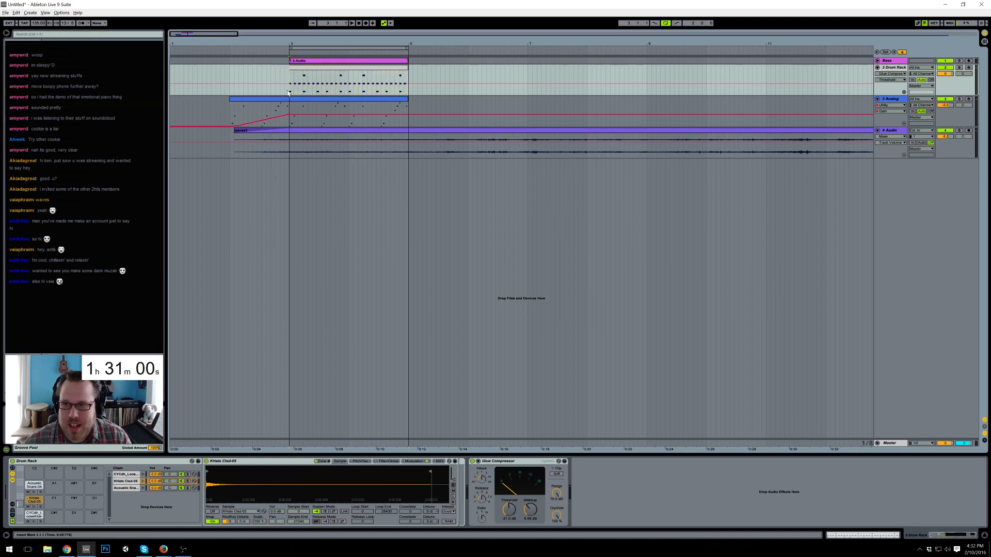
pyautogui.click(253, 99)
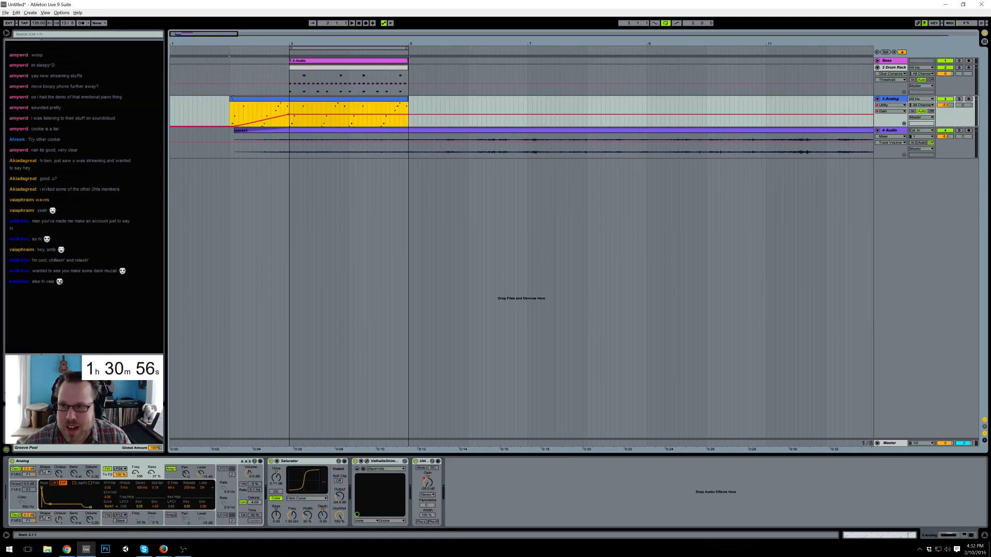
pyautogui.moveTo(217, 34); pyautogui.dragTo(195, 34)
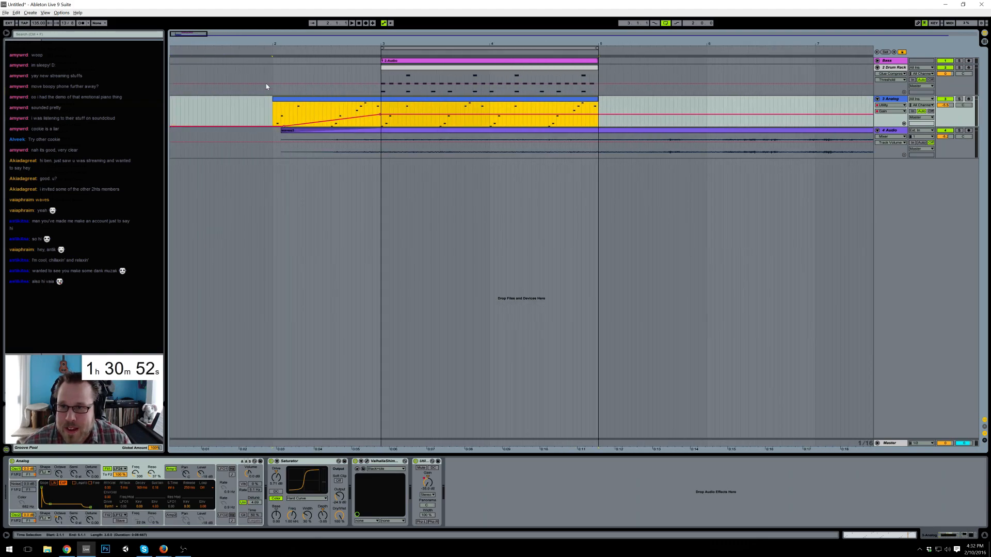
pyautogui.press('space')
pyautogui.press('-')
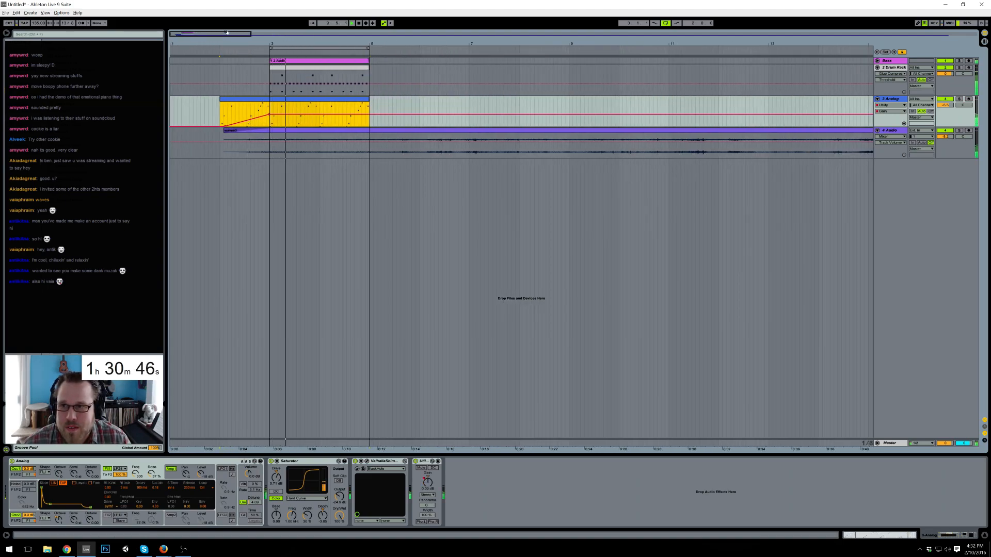
pyautogui.press('space')
# - Try an earlier end point for the Drum Rack's Acoustic Snare sample, restore its full length and adjust its fade-out
pyautogui.click(306, 68)
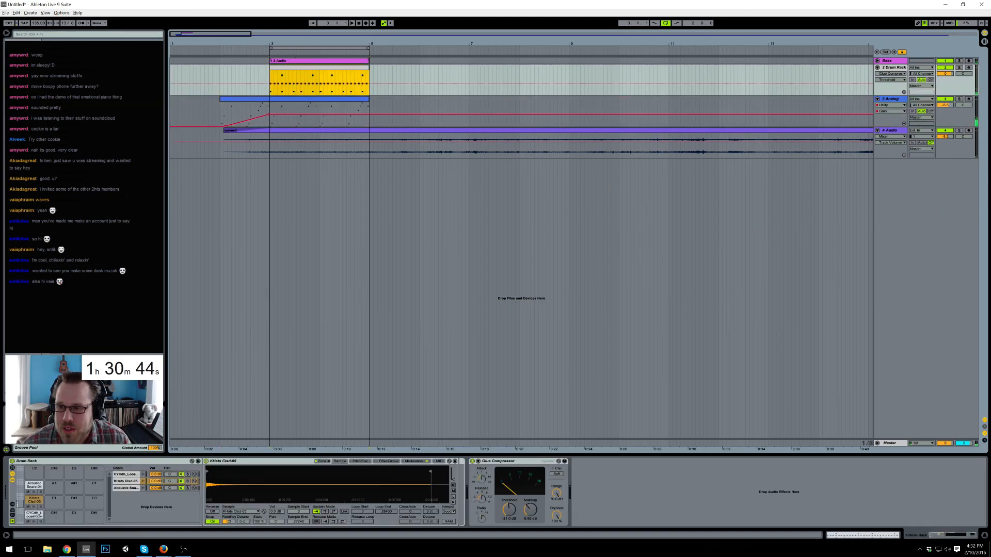
pyautogui.click(127, 475)
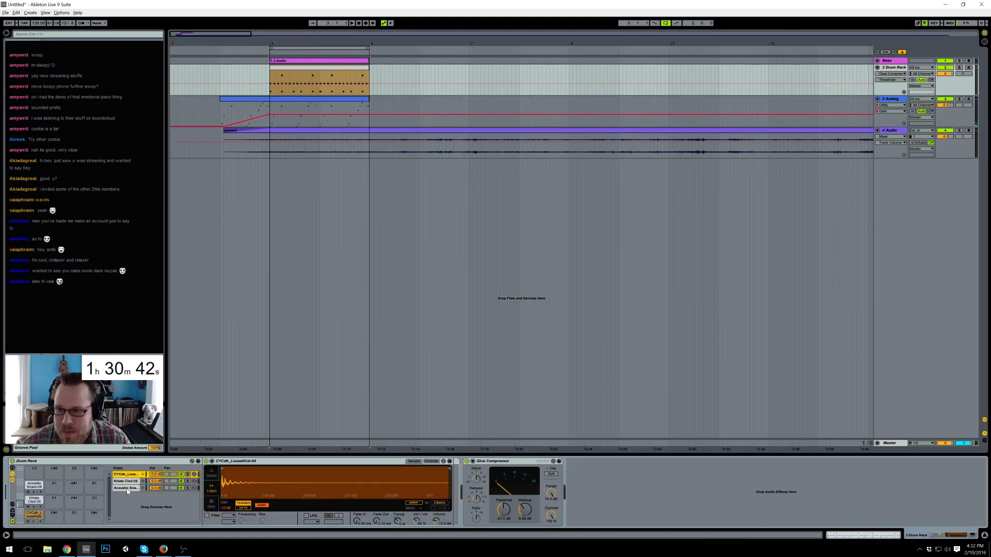
pyautogui.click(128, 490)
pyautogui.moveTo(377, 522); pyautogui.dragTo(379, 523)
pyautogui.moveTo(451, 468); pyautogui.dragTo(358, 470)
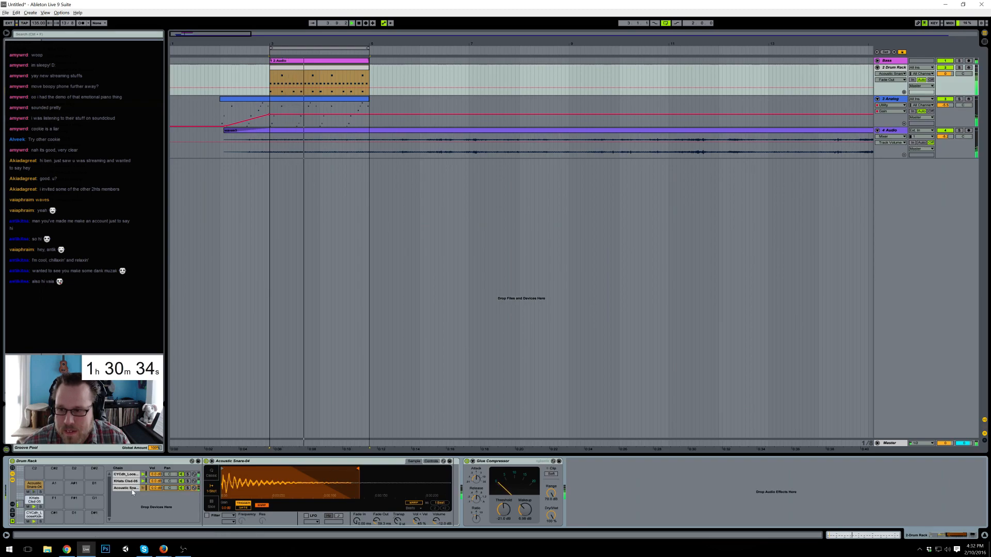
pyautogui.moveTo(357, 468); pyautogui.dragTo(451, 469)
pyautogui.moveTo(356, 522)
pyautogui.mouseDown()
pyautogui.moveTo(356, 544)
pyautogui.moveTo(377, 503)
pyautogui.mouseUp()
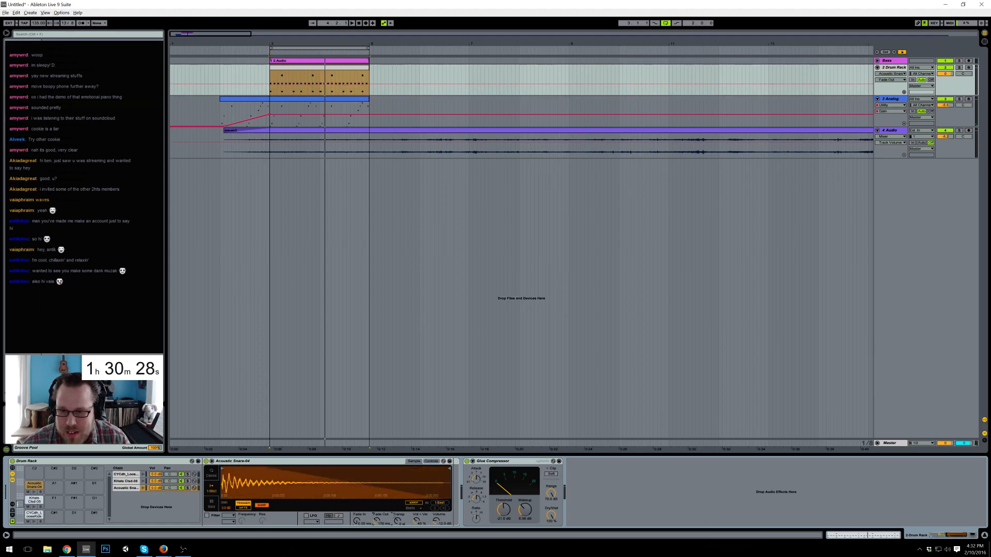
# - Trim the end of the Drum Rack's LooseKick sample to slightly under half its length, checking it during playback
pyautogui.click(127, 475)
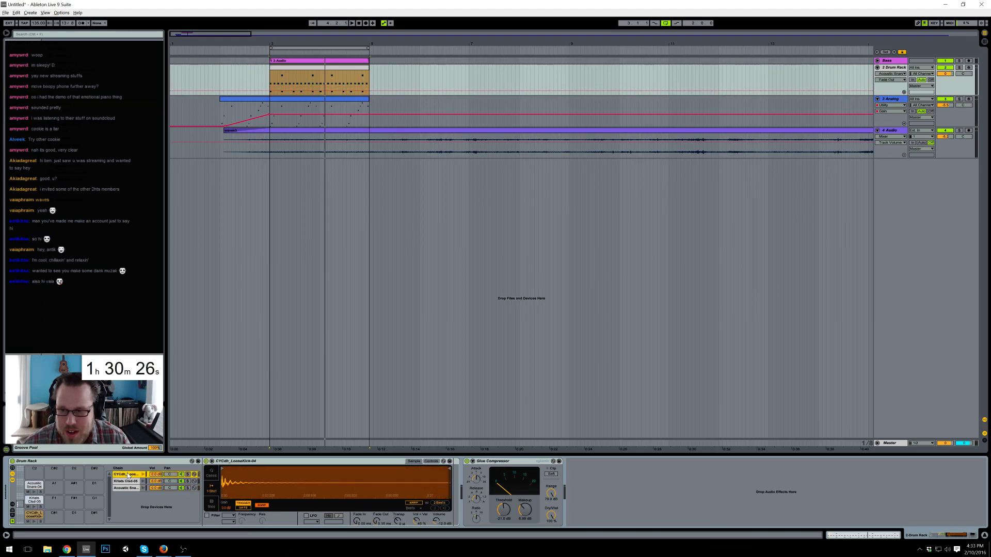
pyautogui.moveTo(448, 469)
pyautogui.mouseDown()
pyautogui.moveTo(336, 469)
pyautogui.moveTo(336, 478)
pyautogui.mouseUp()
pyautogui.press('space')
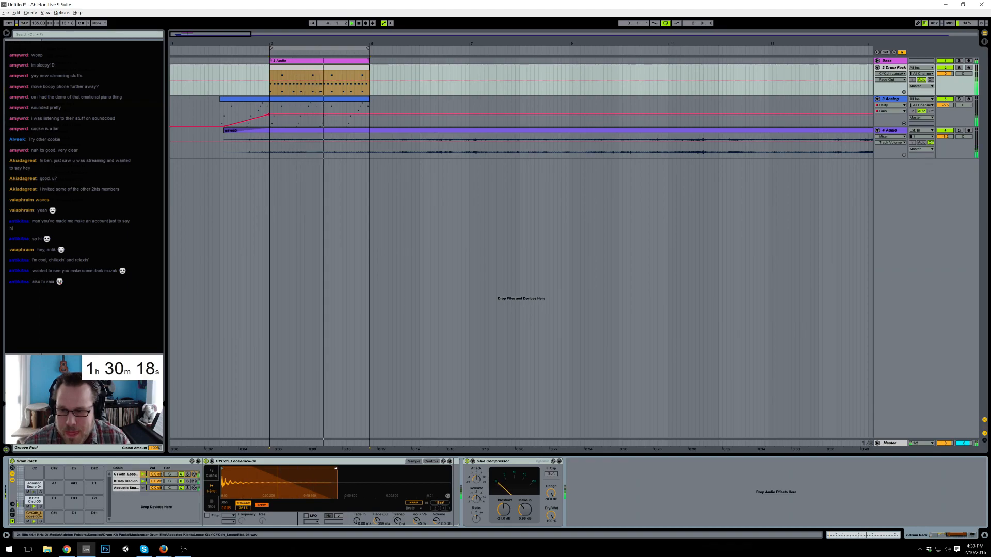
pyautogui.moveTo(335, 470); pyautogui.dragTo(321, 470)
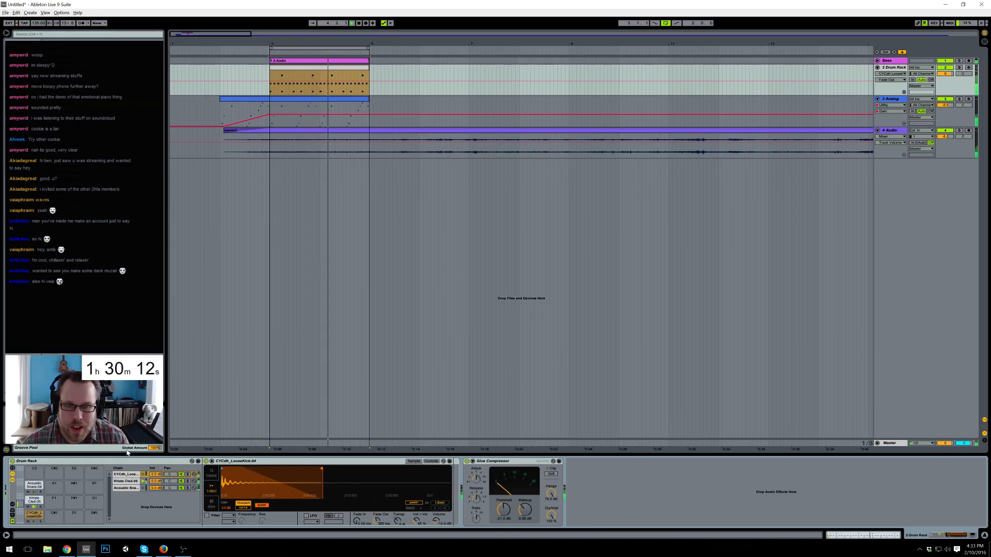
# - Add a Reverb to the Drum Rack's snare chain, adjust its decay time and lower its Dry/Wet mix
pyautogui.click(127, 489)
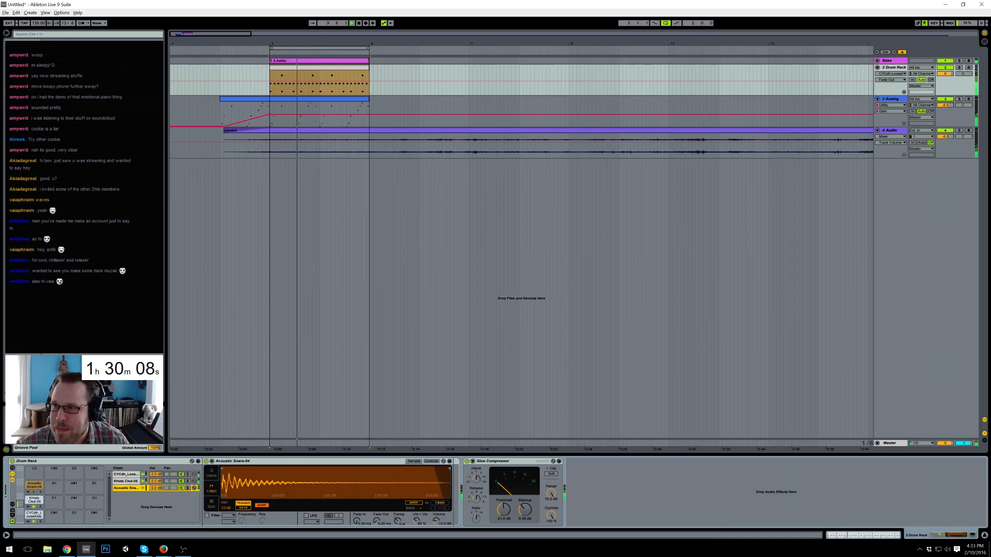
pyautogui.click(26, 70)
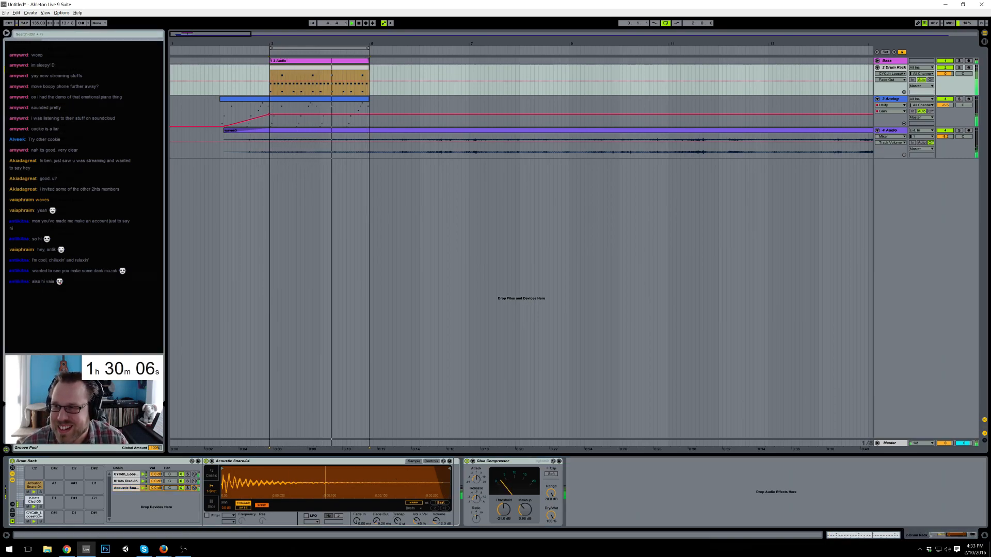
pyautogui.moveTo(452, 484); pyautogui.dragTo(452, 484)
pyautogui.moveTo(548, 517); pyautogui.dragTo(548, 509)
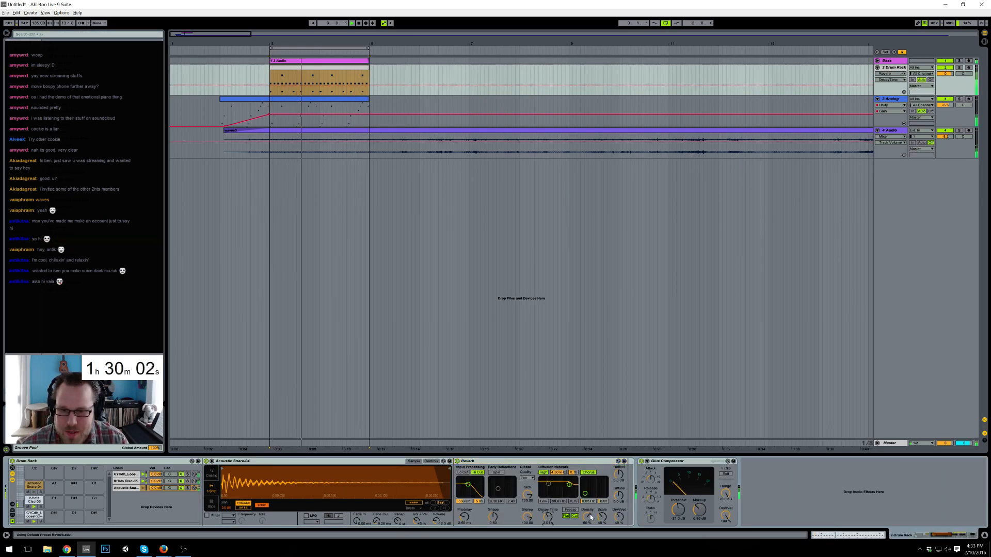
pyautogui.moveTo(618, 510); pyautogui.dragTo(613, 515)
# - Enable Lo Cut and disable Hi Cut on the snare Reverb's input, lengthen its decay time and fine-tune its Dry/Wet mix
pyautogui.moveTo(468, 484); pyautogui.dragTo(476, 489)
pyautogui.click(462, 472)
pyautogui.click(477, 472)
pyautogui.moveTo(549, 517); pyautogui.dragTo(548, 513)
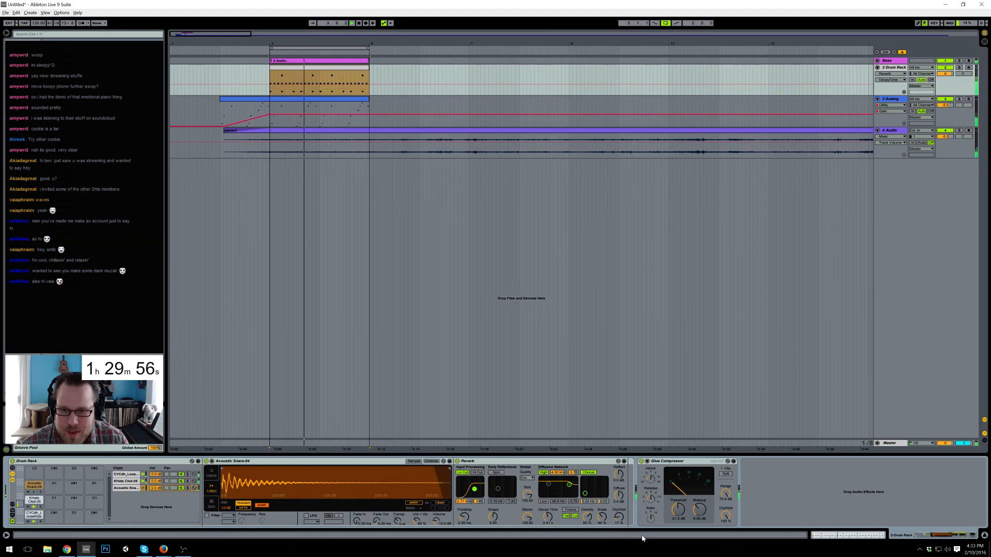
pyautogui.moveTo(619, 519); pyautogui.dragTo(620, 519)
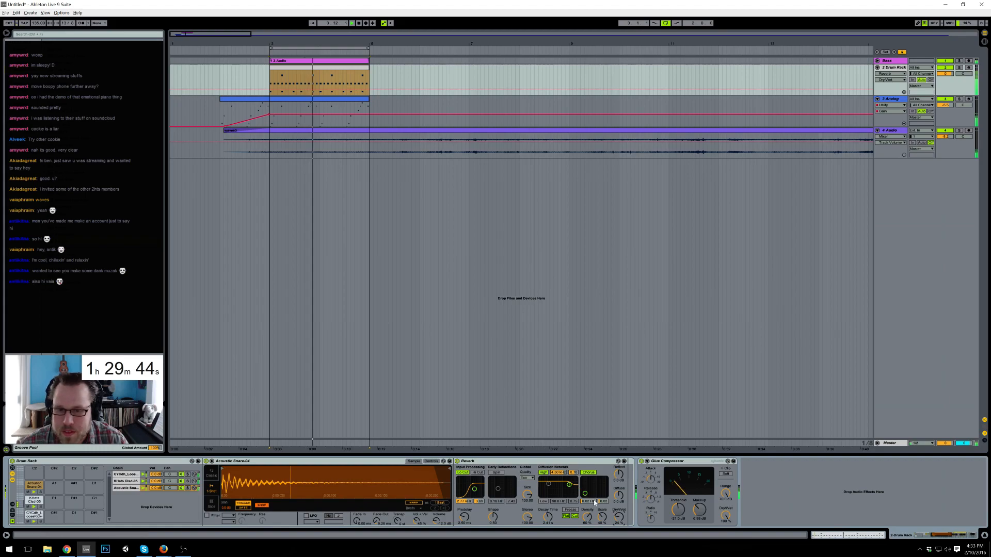
pyautogui.moveTo(548, 516); pyautogui.dragTo(548, 510)
pyautogui.click(618, 517)
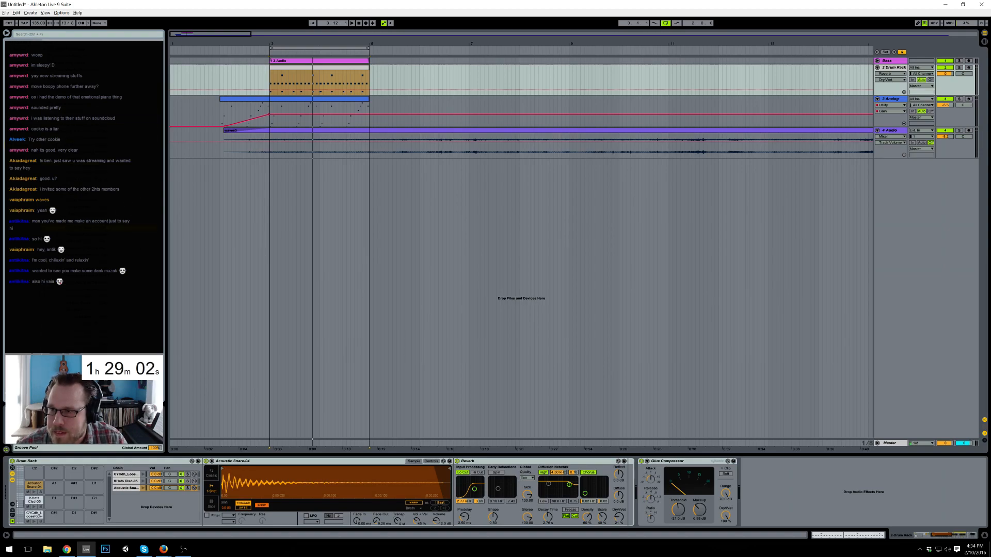
# - Load a VEH2 Claps sample onto the pad beside the snare and add a high-pass Auto Filter with an adjusted cutoff
pyautogui.moveTo(103, 235); pyautogui.dragTo(54, 485)
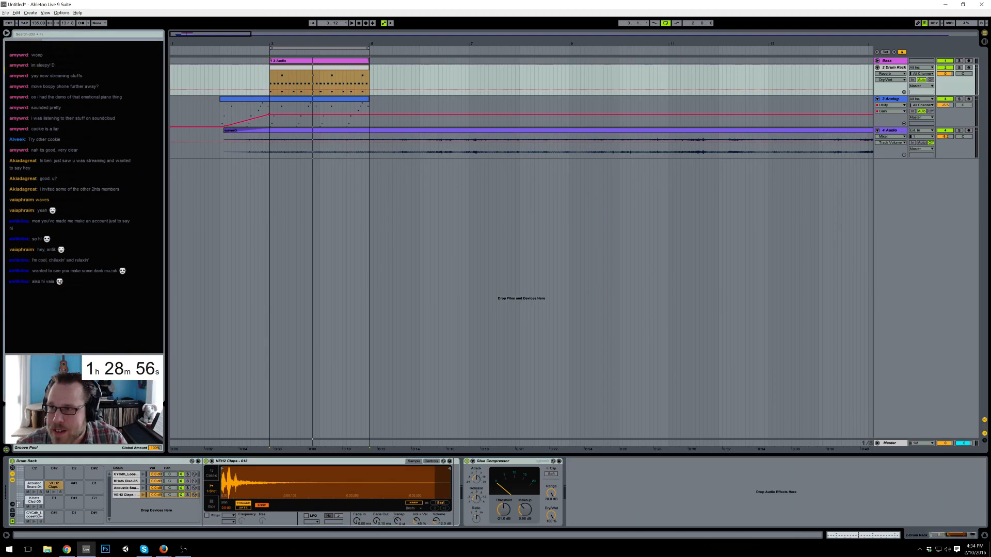
pyautogui.moveTo(77, 235); pyautogui.dragTo(456, 493)
pyautogui.click(486, 509)
pyautogui.moveTo(539, 499); pyautogui.dragTo(521, 493)
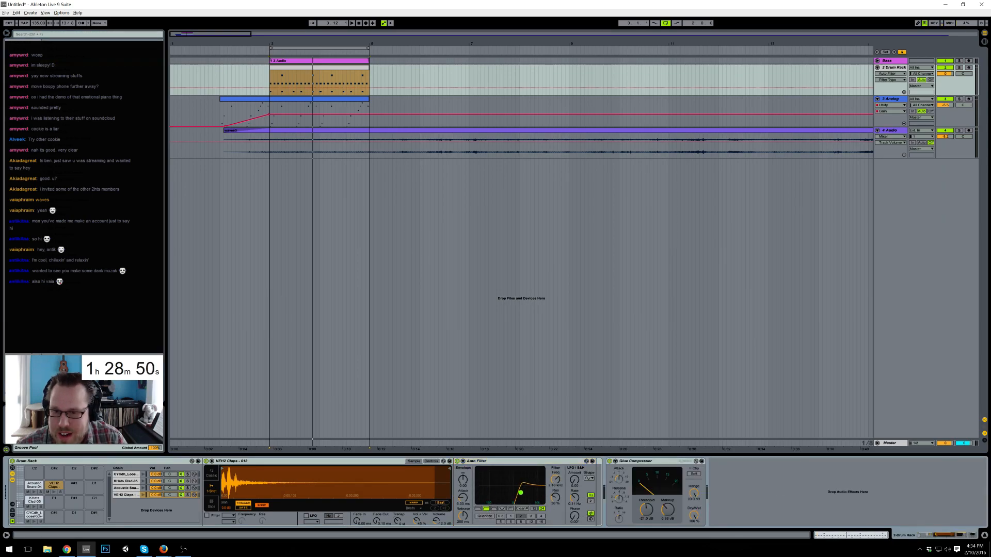
# - Add a Reverb after the clap's Auto Filter with Lo Cut on and Hi Cut off, adjusting its decay time and Dry/Wet mix
pyautogui.moveTo(77, 310); pyautogui.dragTo(619, 488)
pyautogui.click(606, 473)
pyautogui.click(620, 473)
pyautogui.moveTo(698, 522); pyautogui.dragTo(697, 523)
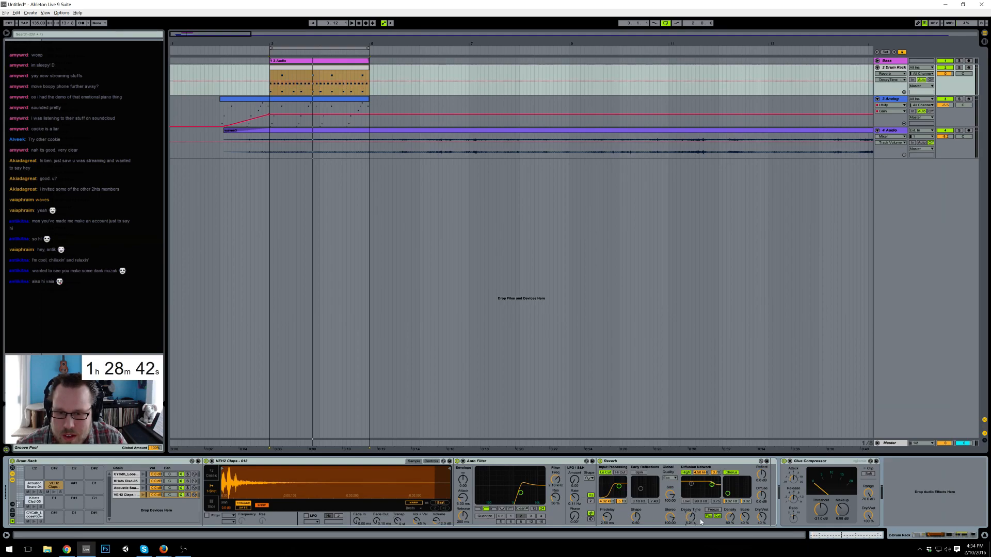
pyautogui.moveTo(760, 517); pyautogui.dragTo(759, 527)
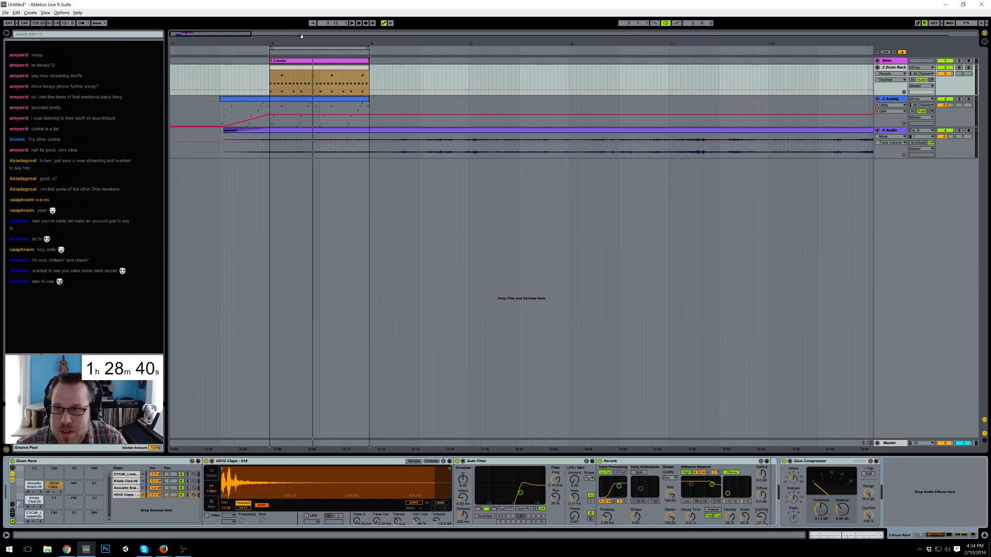
# - Add VEH2 Claps notes at 1.12 and 2.12 in the Drum Rack clip, and play the loop
pyautogui.doubleClick(312, 67)
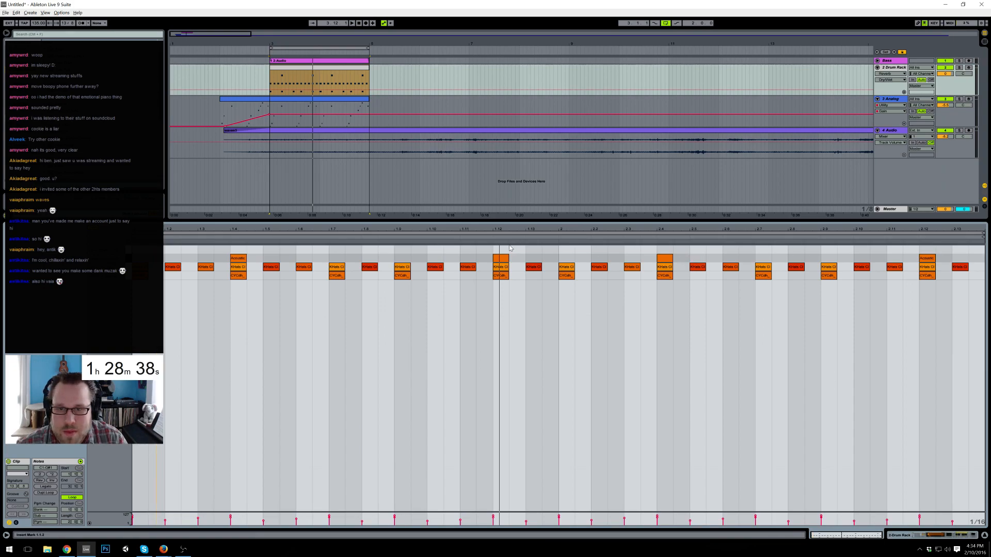
pyautogui.doubleClick(498, 249)
pyautogui.moveTo(506, 219); pyautogui.dragTo(507, 238)
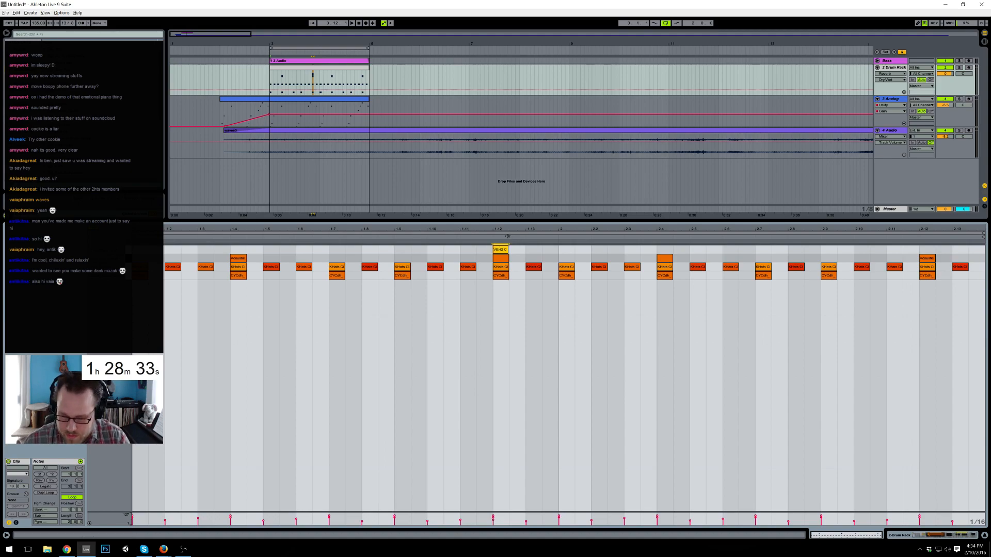
pyautogui.doubleClick(920, 250)
pyautogui.press('space')
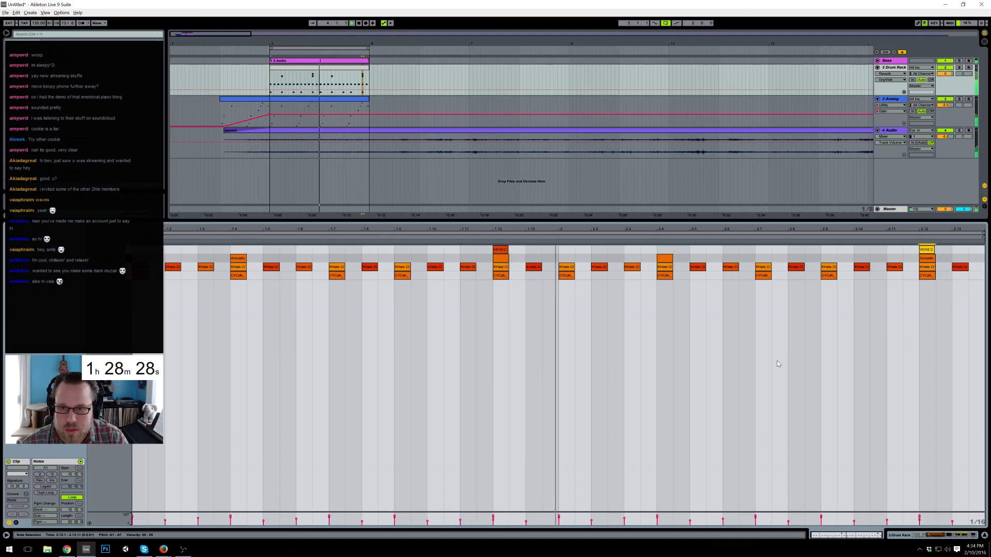
# - Delete the clap note at 1.12 from the Drum Rack clip and return to the track's devices
pyautogui.hotkey('shift', 'Tab')
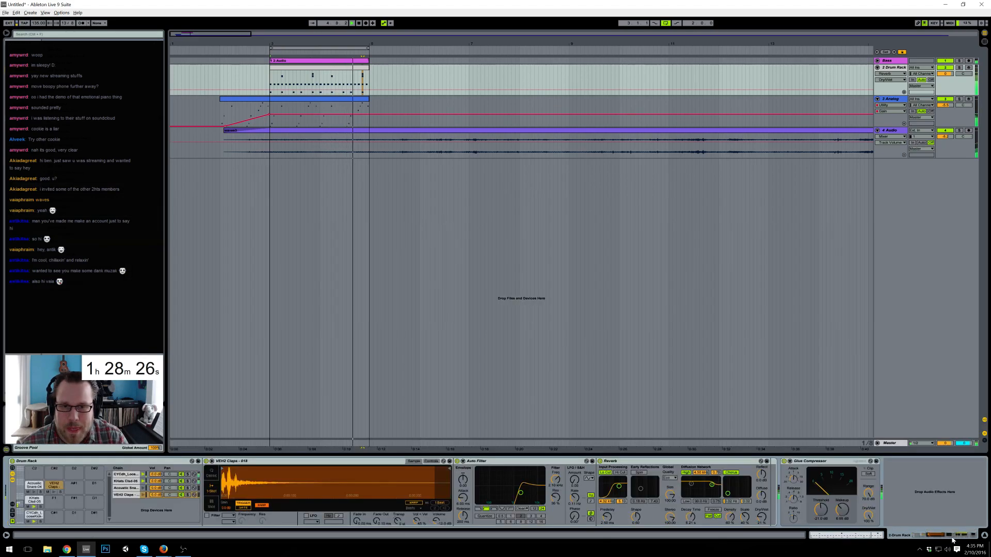
pyautogui.click(349, 67)
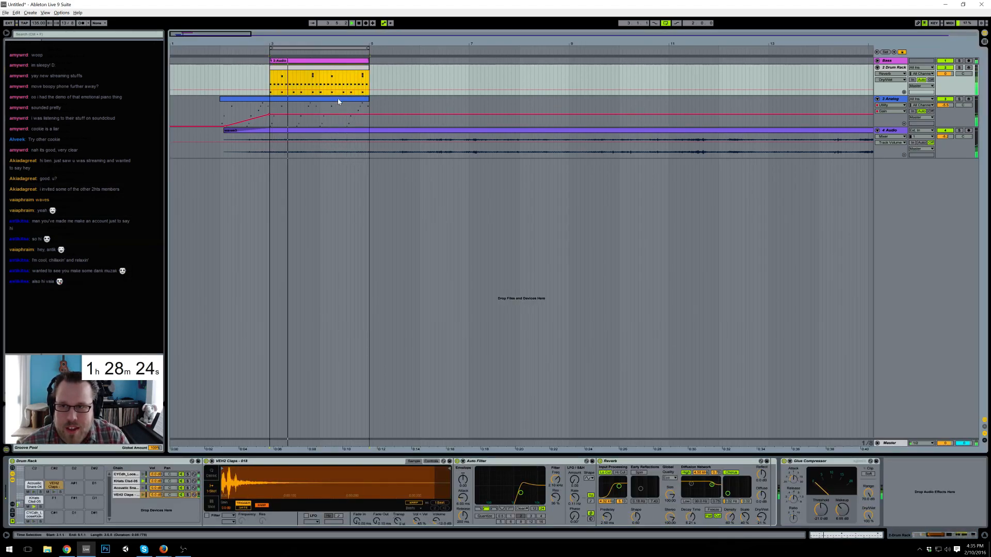
pyautogui.doubleClick(339, 67)
pyautogui.doubleClick(501, 249)
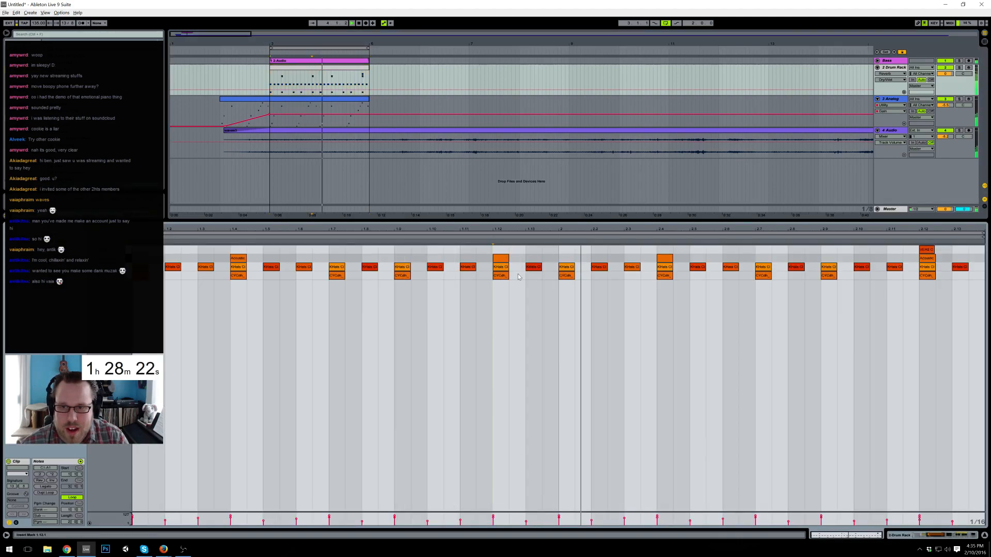
pyautogui.click(475, 305)
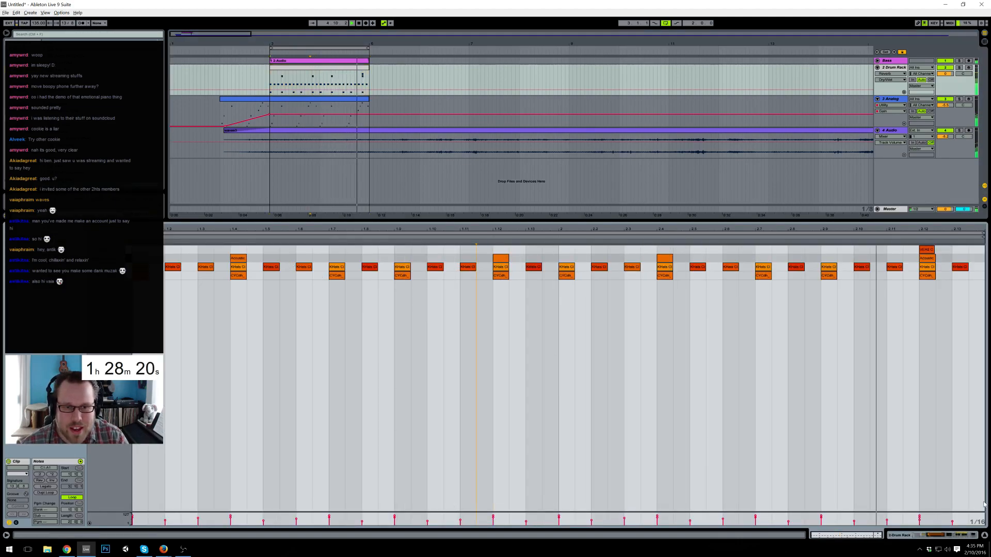
pyautogui.click(956, 535)
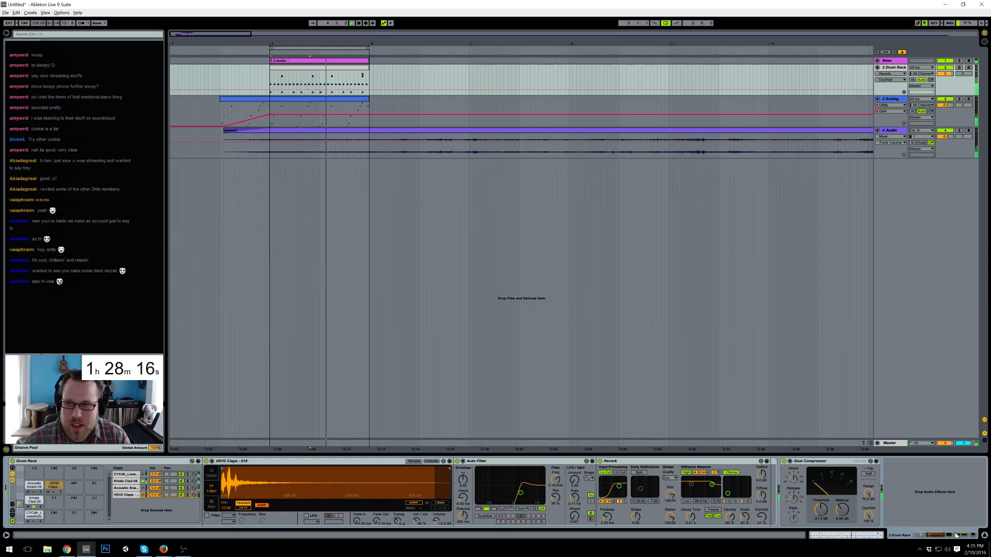
# - Reshape EQ Eight on the 4 Audio track by lowering band 3 in the mids and raising band 4 in the highs
pyautogui.press('space')
pyautogui.click(513, 136)
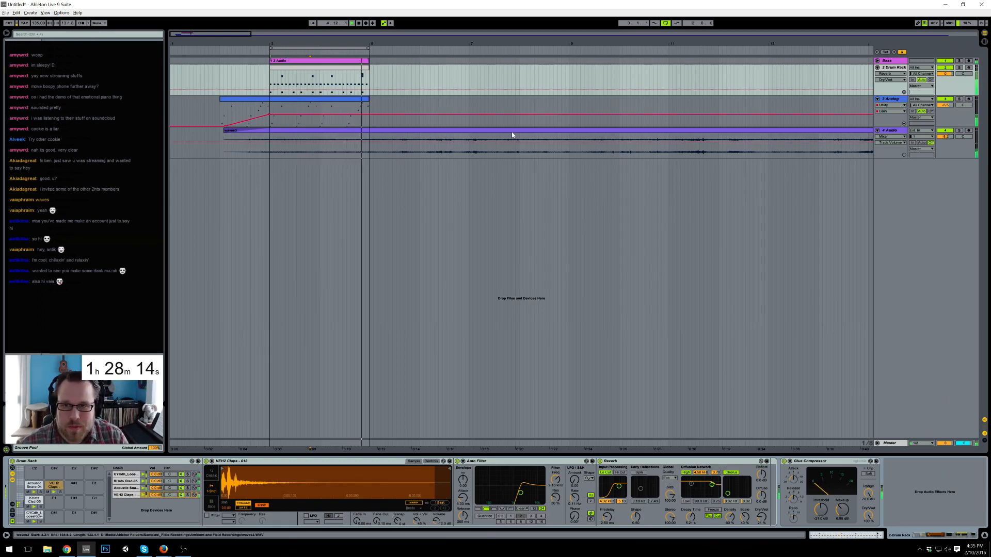
pyautogui.press('space')
pyautogui.moveTo(130, 488); pyautogui.dragTo(98, 497)
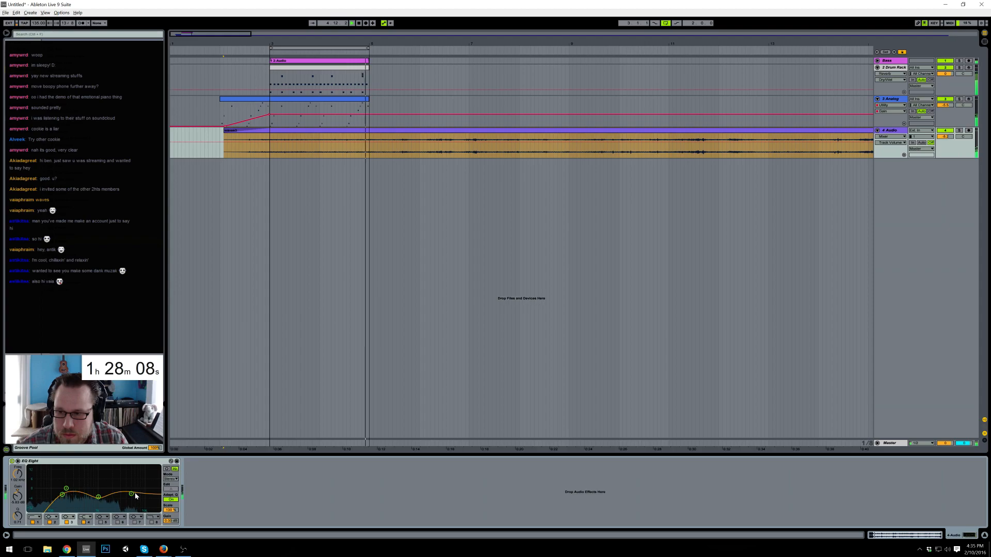
pyautogui.moveTo(132, 496); pyautogui.dragTo(137, 490)
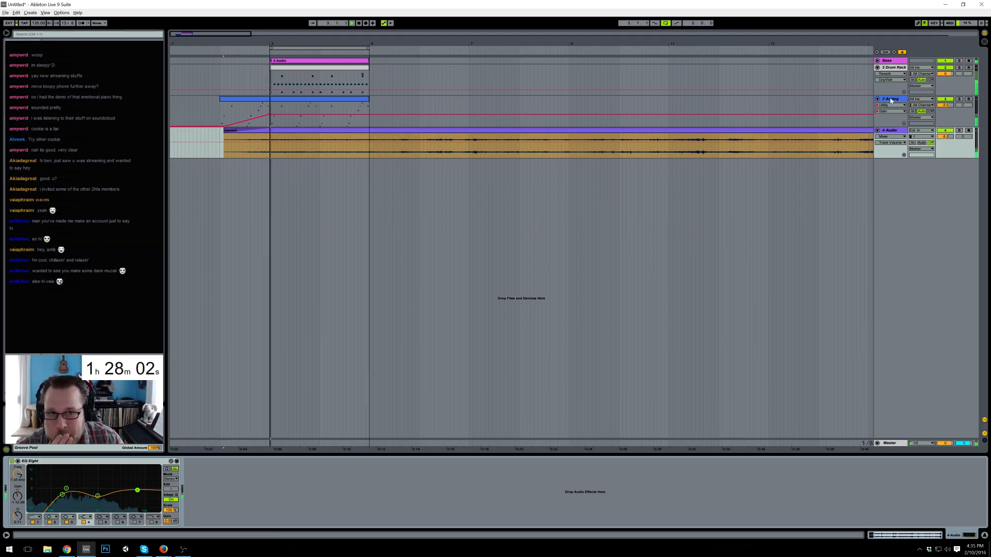
# - Insert a Phaser before the Utility on the 3 Analog track and adjust its initial settings
pyautogui.click(801, 101)
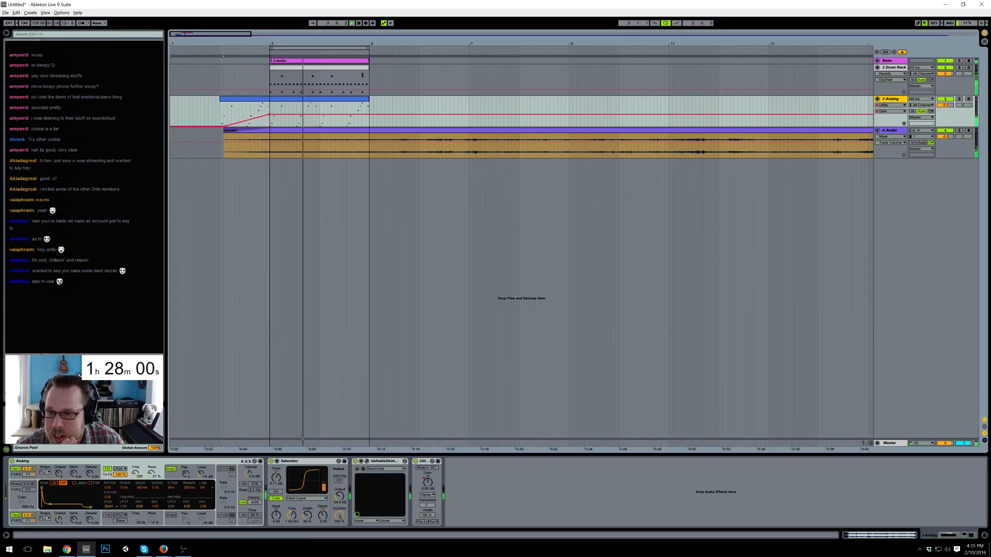
pyautogui.moveTo(451, 472); pyautogui.dragTo(413, 490)
pyautogui.moveTo(464, 512); pyautogui.dragTo(467, 489)
pyautogui.click(421, 492)
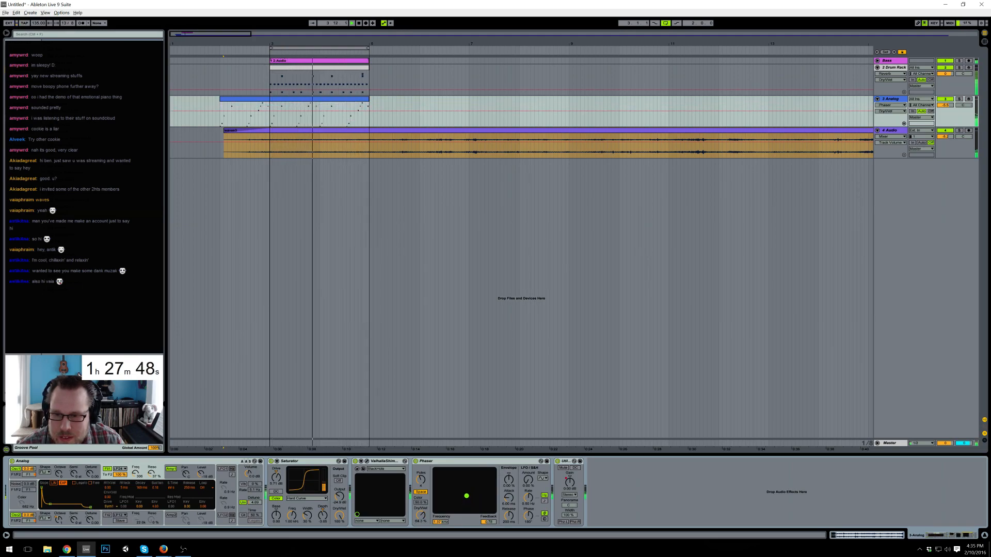
# - Adjust the Phaser's frequency and LFO modulation settings, entering a value of 180
pyautogui.moveTo(528, 480); pyautogui.dragTo(467, 489)
pyautogui.write('180')
pyautogui.press('Return')
pyautogui.click(527, 499)
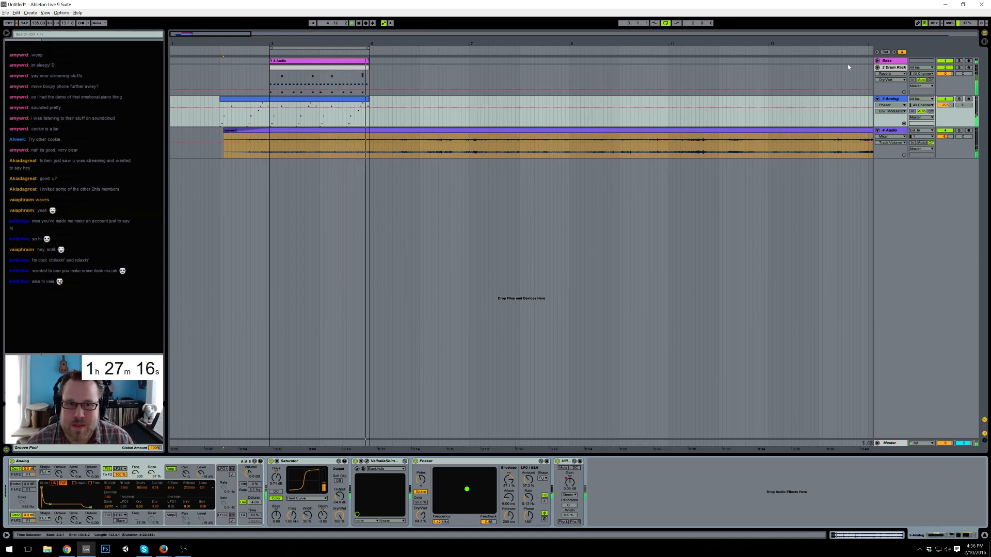
# - Open the zone list of the Drum Rack's closed hi-hat chain and go through its samples
pyautogui.click(364, 72)
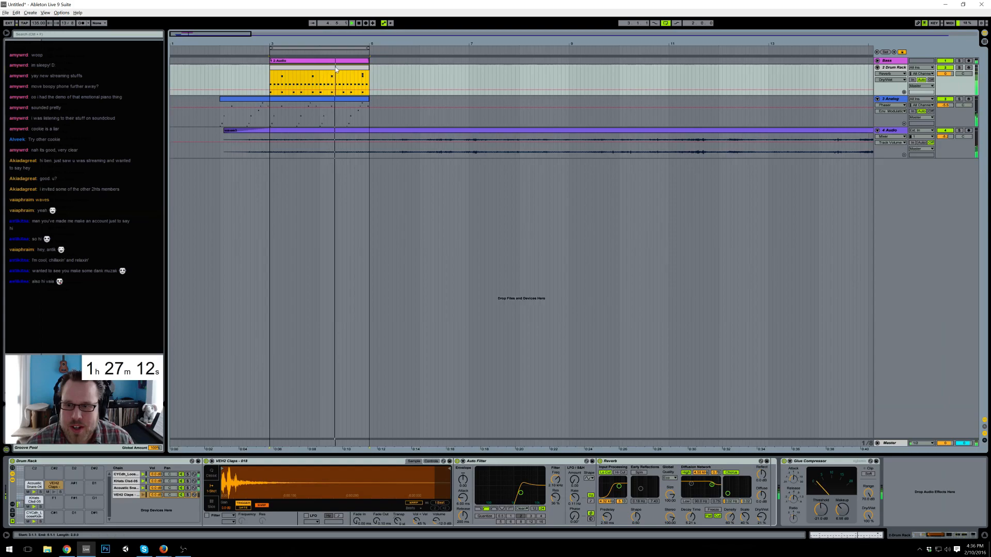
pyautogui.click(127, 482)
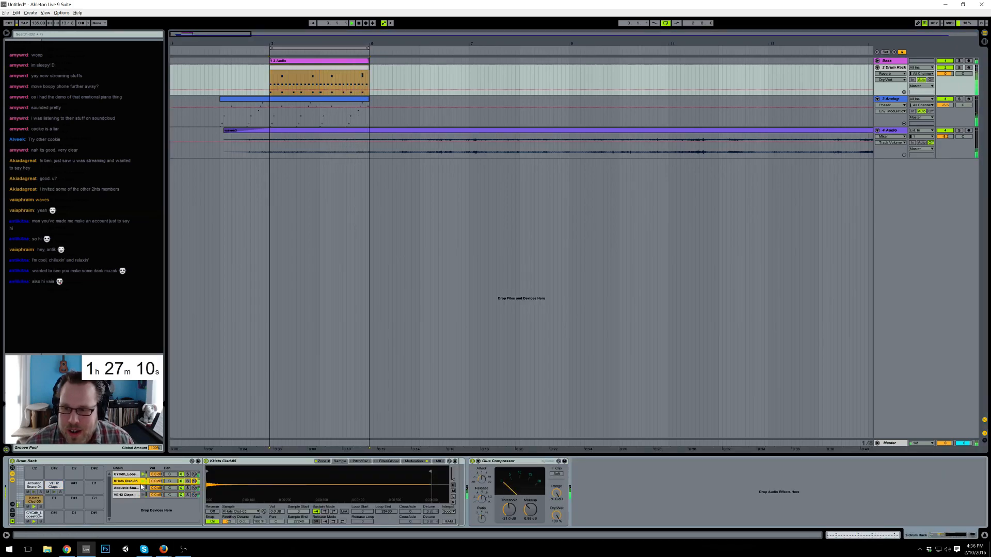
pyautogui.click(321, 461)
pyautogui.click(241, 383)
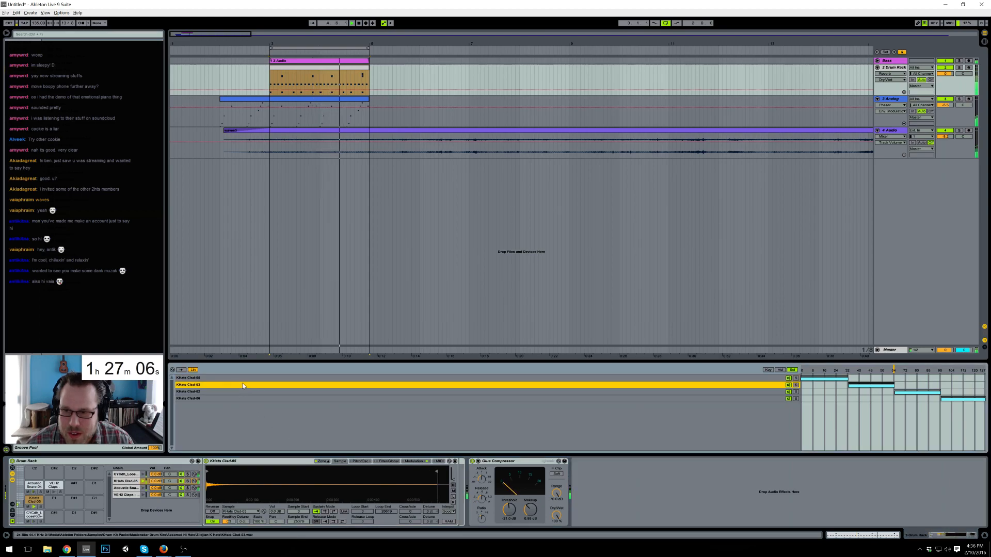
pyautogui.click(246, 394)
pyautogui.click(247, 397)
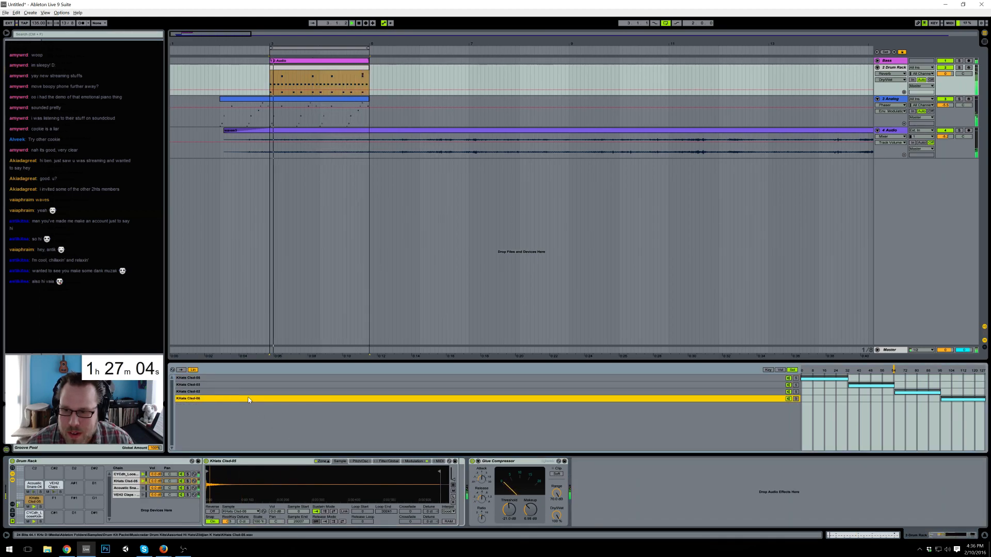
pyautogui.click(248, 378)
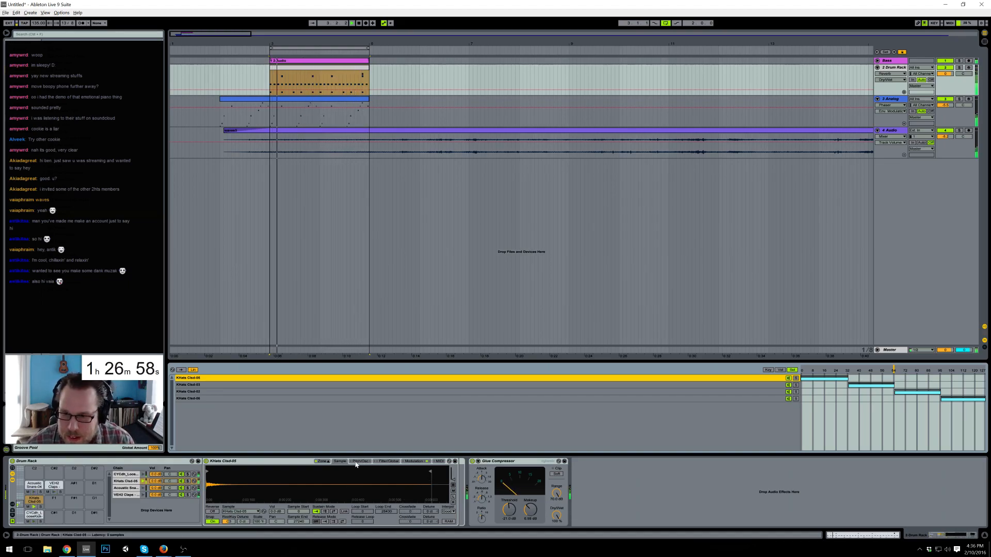
# - Shorten the closed hi-hat Sampler's volume envelope to a quick decay with no sustain, and toggle playback
pyautogui.click(388, 461)
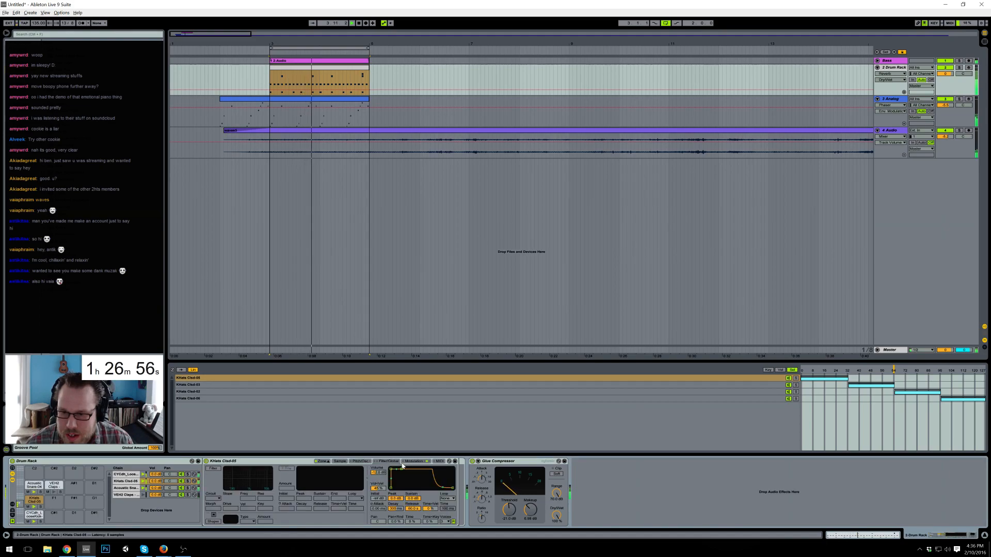
pyautogui.moveTo(401, 471); pyautogui.dragTo(403, 488)
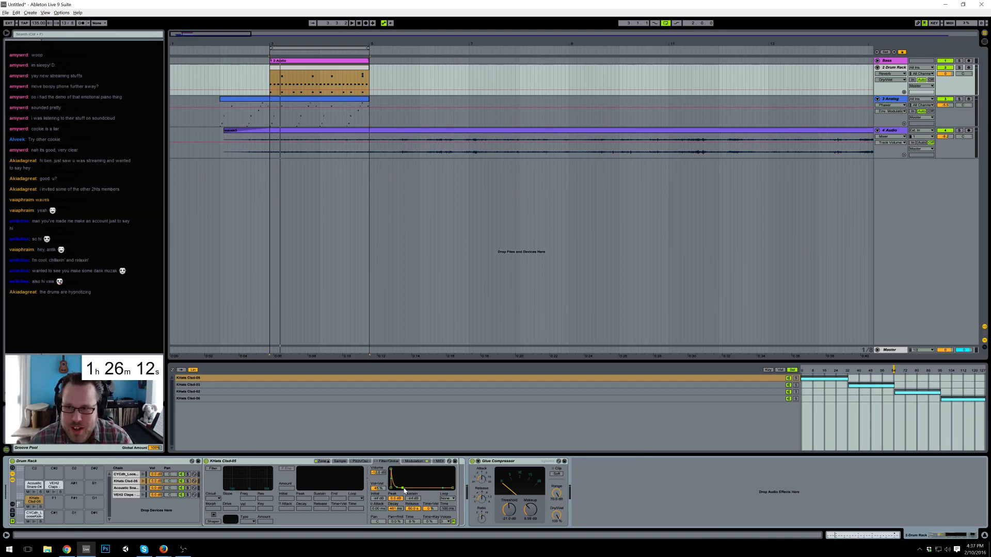
pyautogui.press('space')
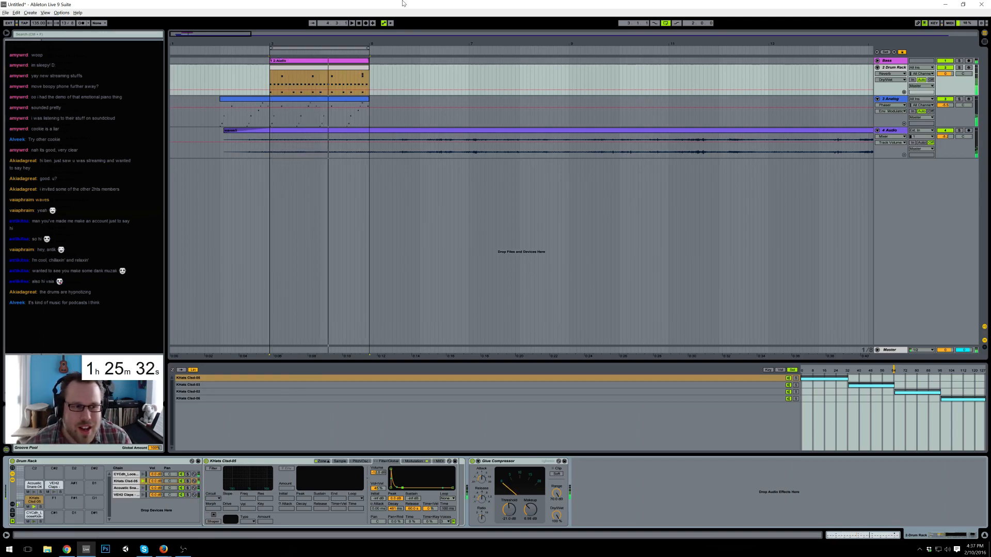
# - Duplicate the Drum Rack clip so the drum pattern runs to bar 7, and select the whole pattern
pyautogui.click(360, 100)
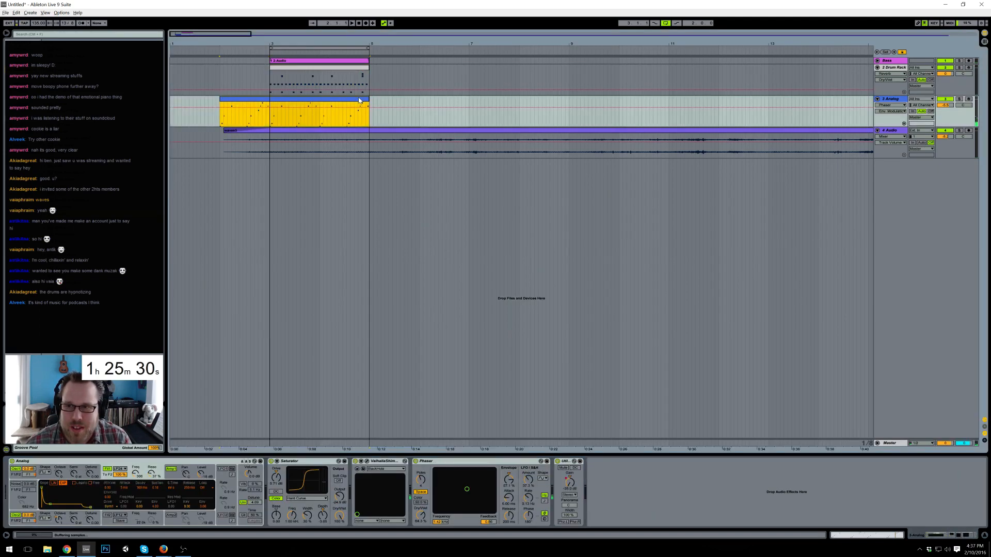
pyautogui.click(321, 120)
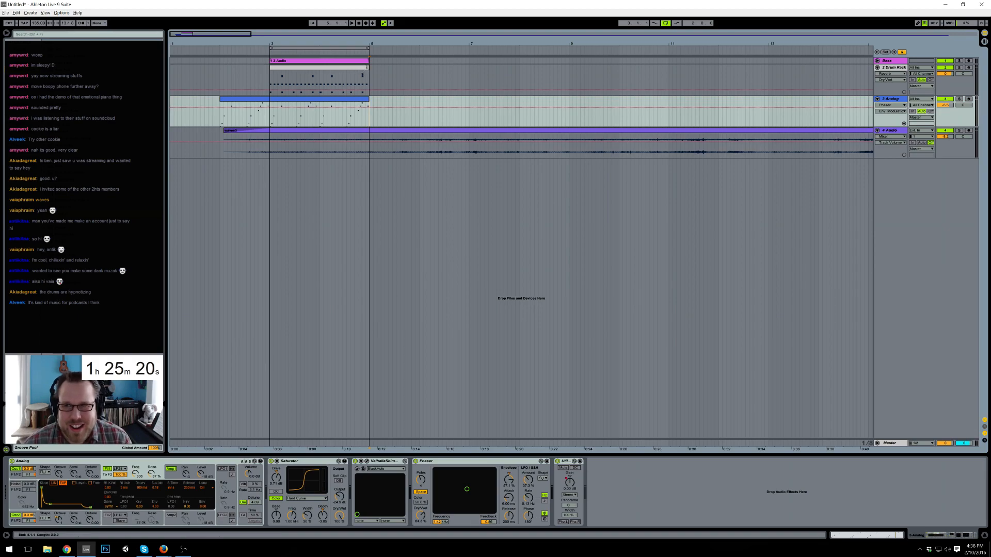
pyautogui.doubleClick(363, 72)
pyautogui.hotkey('ctrl', 'd')
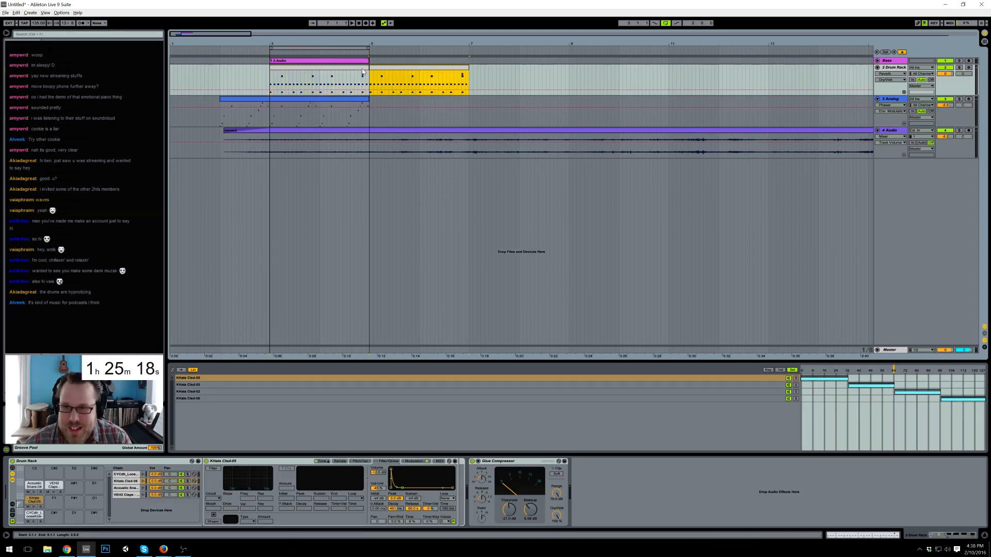
pyautogui.moveTo(373, 67); pyautogui.dragTo(471, 79)
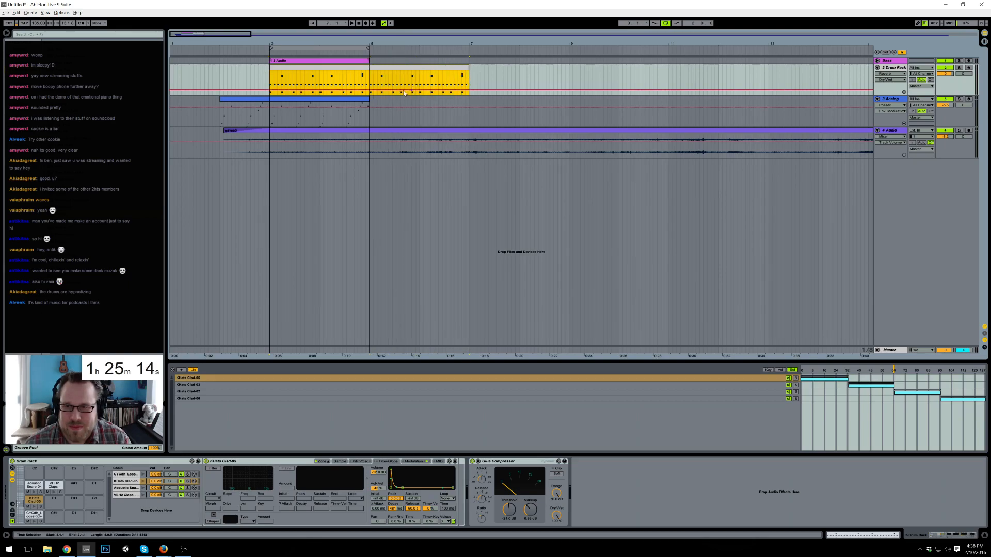
# - Extend the 3 Analog clip to bar 7 and move the arrangement loop to bars 5–7
pyautogui.moveTo(375, 99); pyautogui.dragTo(469, 103)
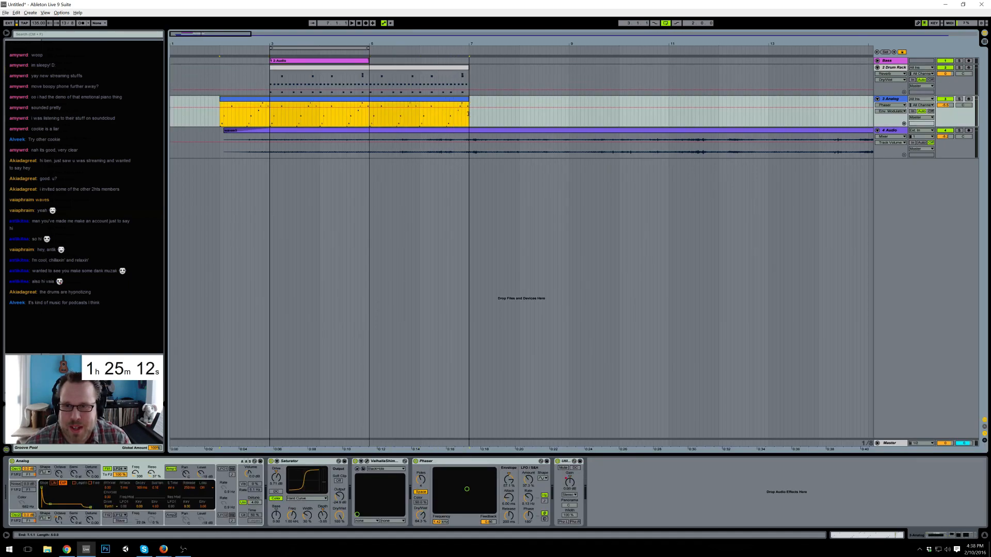
pyautogui.moveTo(359, 48); pyautogui.dragTo(458, 60)
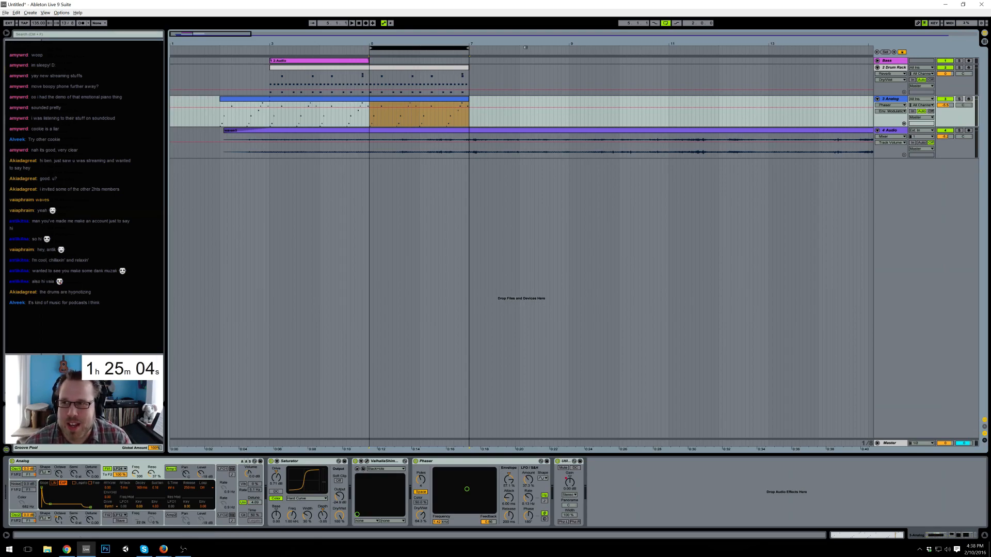
# - Unfold the Bass track and move its audio clip to the start of the arrangement
pyautogui.click(878, 61)
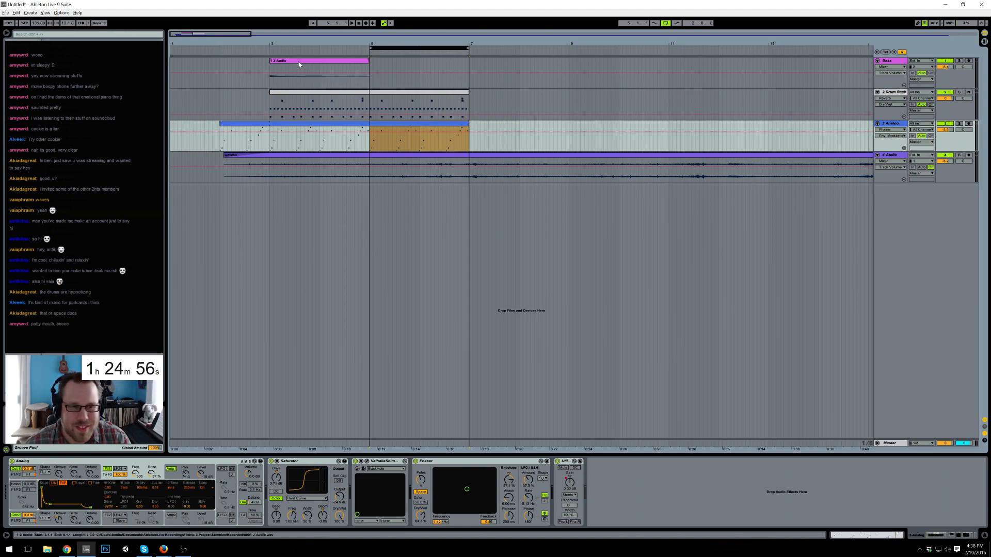
pyautogui.moveTo(298, 63); pyautogui.dragTo(187, 60)
pyautogui.moveTo(193, 65); pyautogui.dragTo(219, 88)
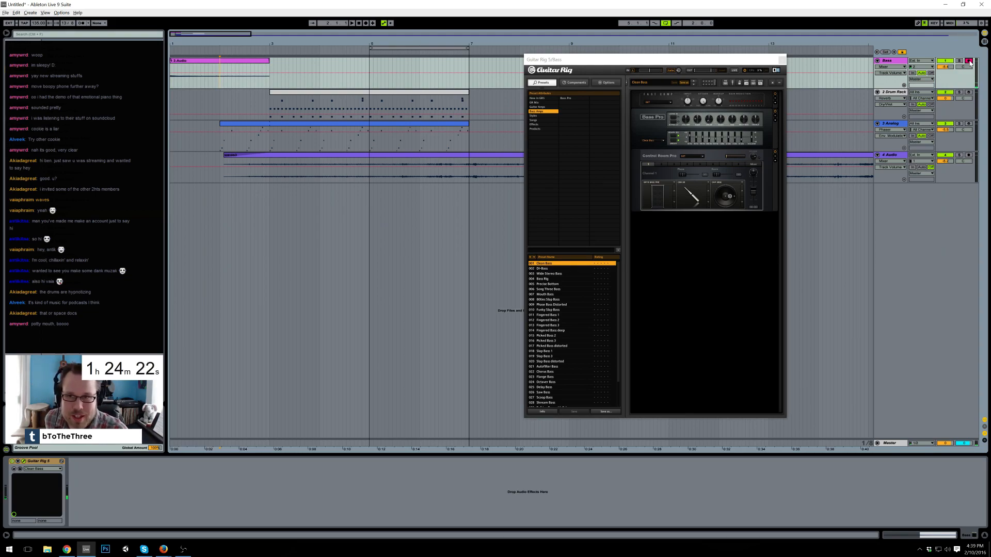
# - Move the Guitar Rig window clear of the tracks and play the loop from bar 5 to rehearse the bass
pyautogui.moveTo(679, 59); pyautogui.dragTo(769, 192)
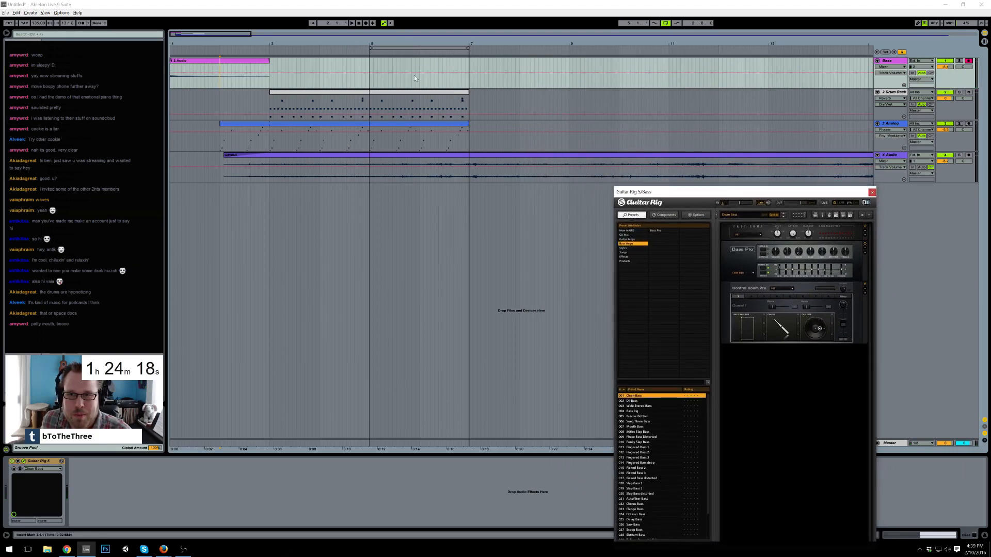
pyautogui.click(368, 78)
pyautogui.press('space')
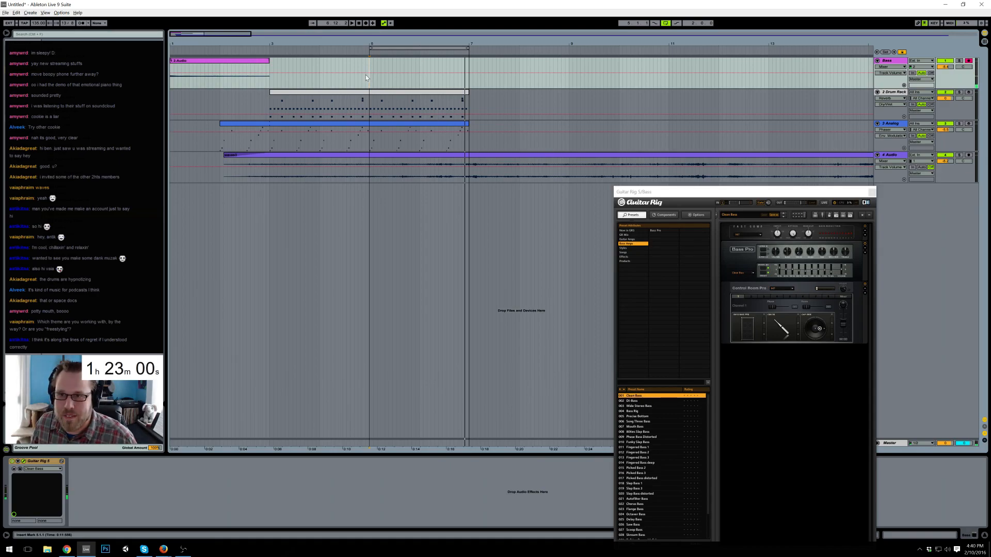
pyautogui.press('space')
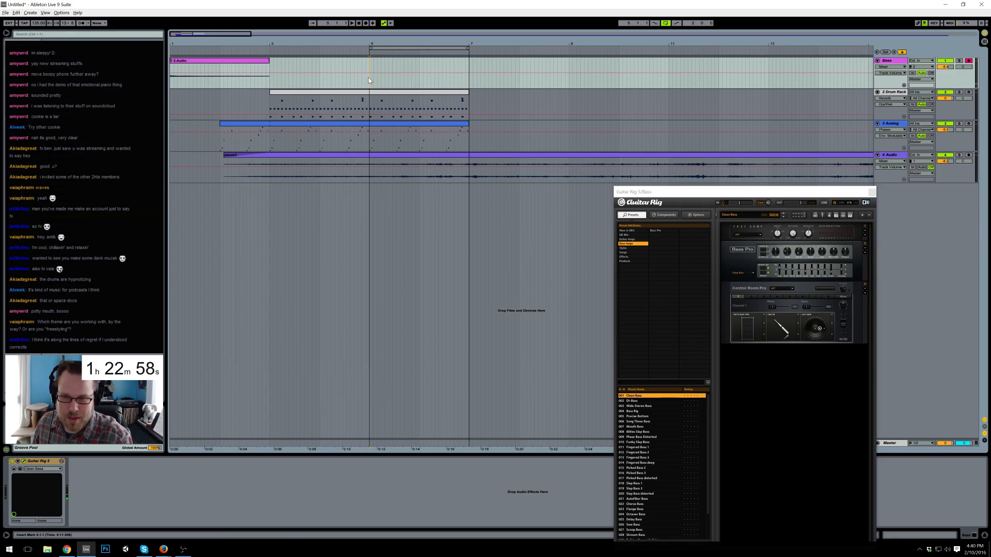
# - Record a bass take from bar 5, extend the arrangement loop back to bars 3–7, and stop recording
pyautogui.press('F9')
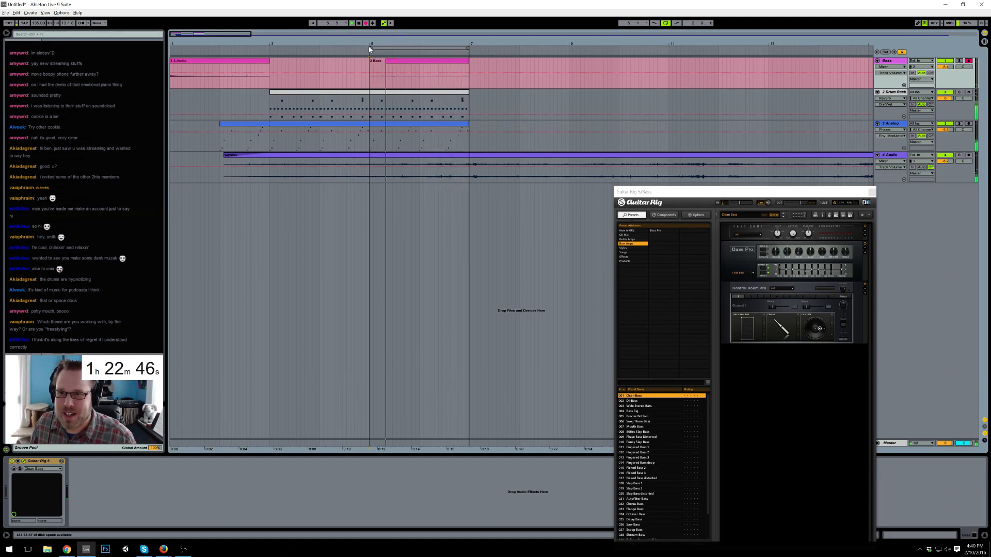
pyautogui.click(351, 49)
pyautogui.click(270, 50)
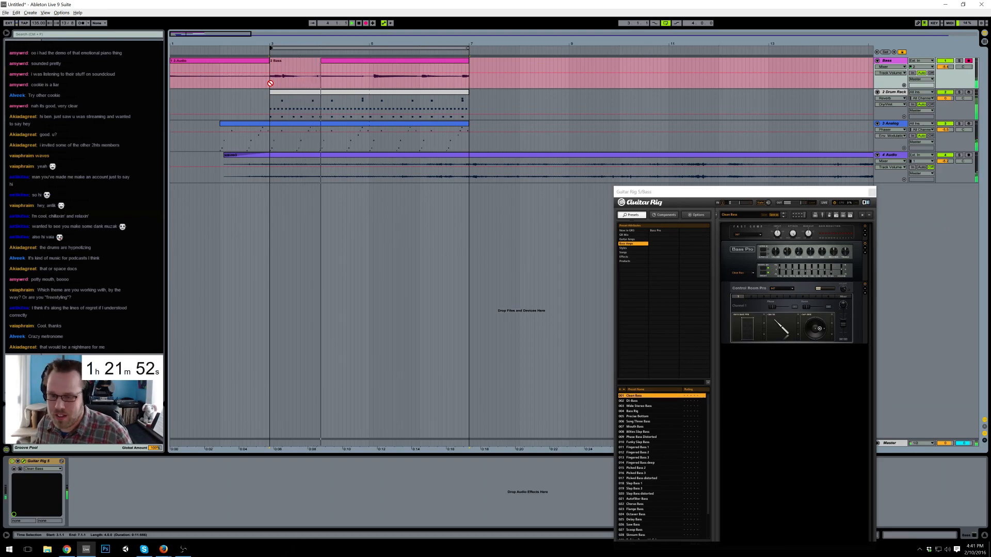
pyautogui.press('space')
# - Record another bass take with a lead-in from bar 2, running into the loop at bar 3
pyautogui.click(272, 79)
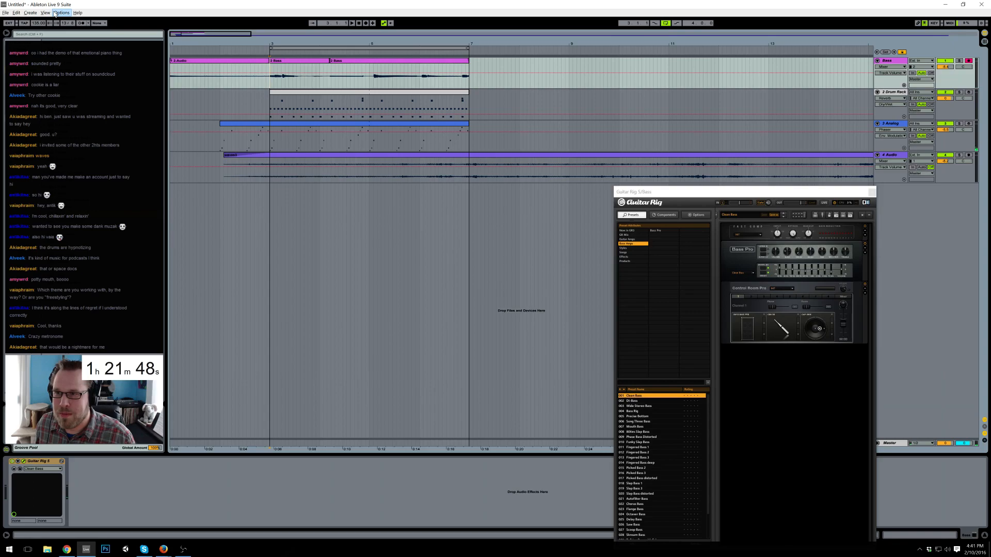
pyautogui.click(220, 87)
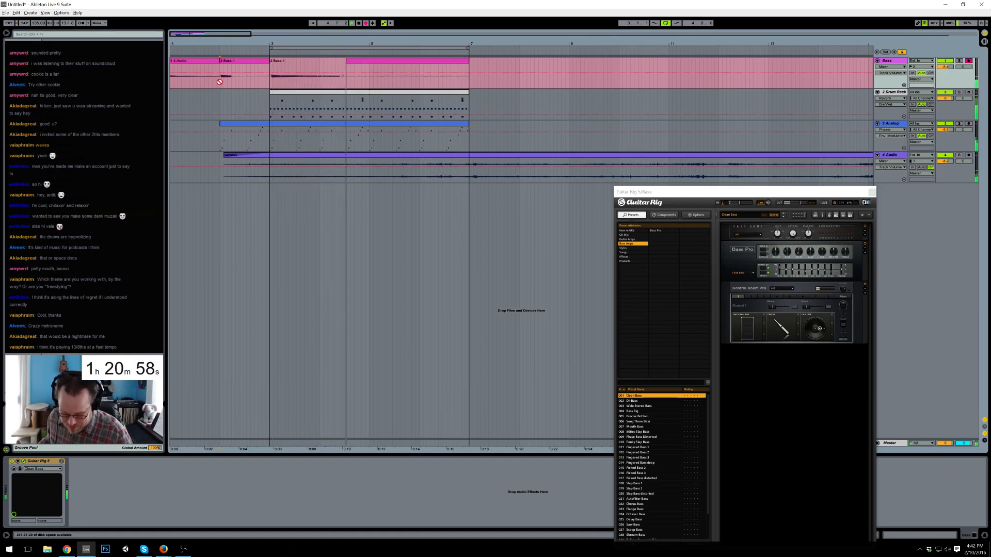
pyautogui.press('space')
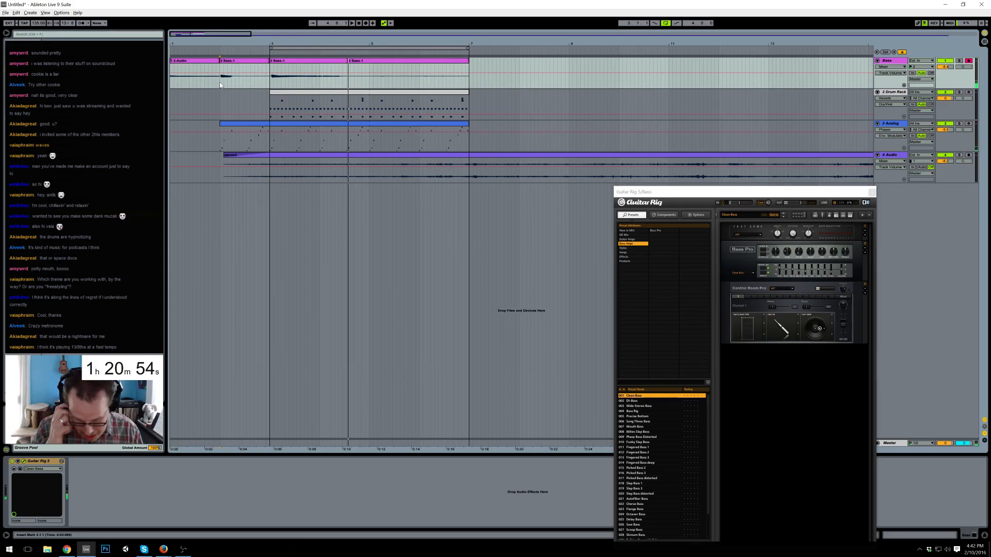
# - Undo the recorded bass takes on the Bass track
pyautogui.click(279, 62)
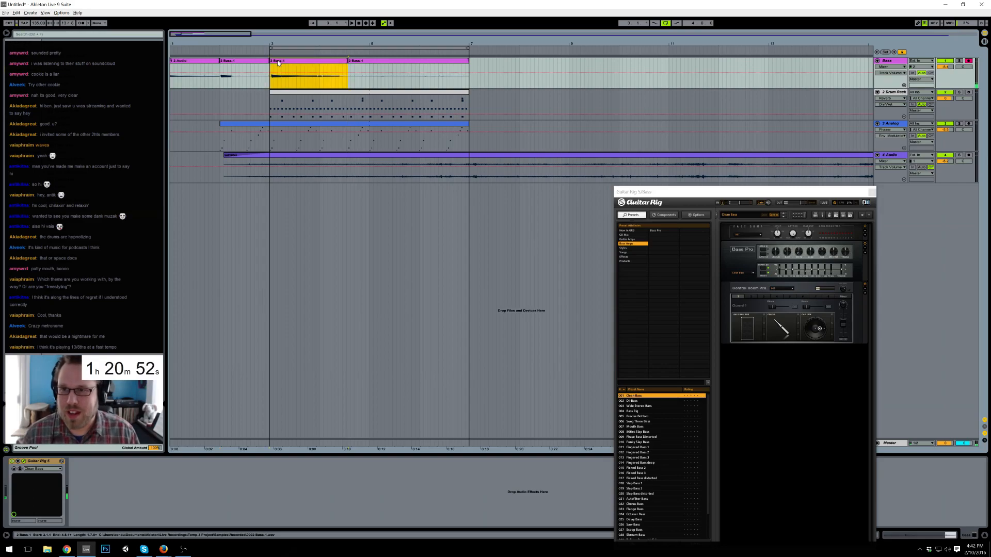
pyautogui.hotkey('ctrl', 'z')
pyautogui.hotkey('ctrl', 'z')
pyautogui.hotkey('ctrl', 'z')
pyautogui.hotkey('ctrl', 'z')
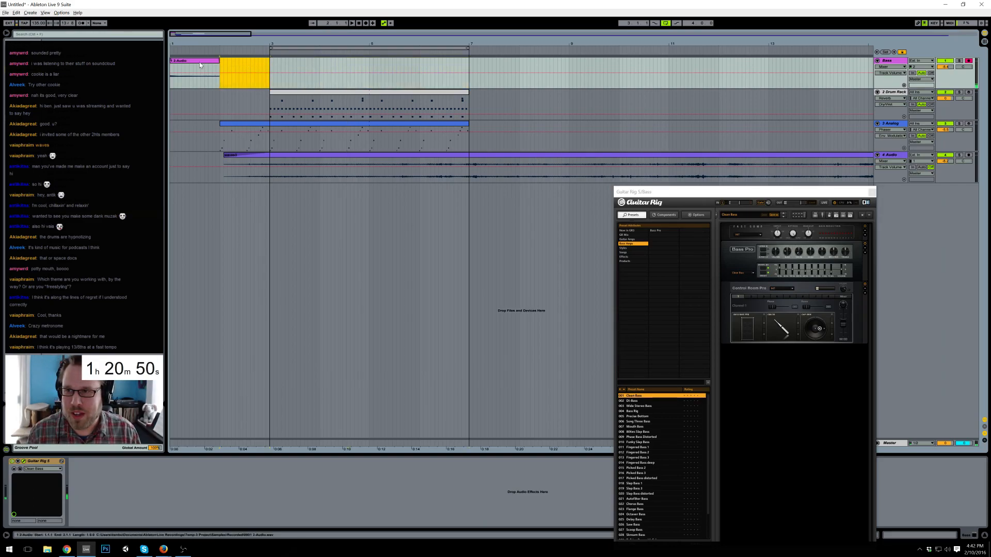
pyautogui.hotkey('ctrl', 'z')
# - Set the Bass track's audio clip to span bars 3–5, and duplicate it to fill bars 5–7 during loop playback
pyautogui.moveTo(299, 75); pyautogui.dragTo(300, 74)
pyautogui.moveTo(358, 63); pyautogui.dragTo(369, 63)
pyautogui.press('space')
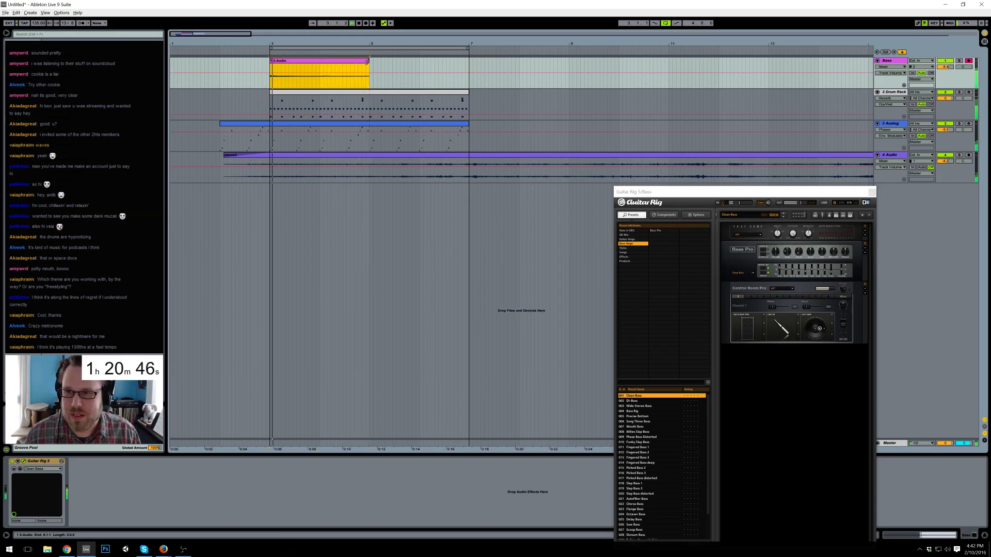
pyautogui.hotkey('ctrl', 'd')
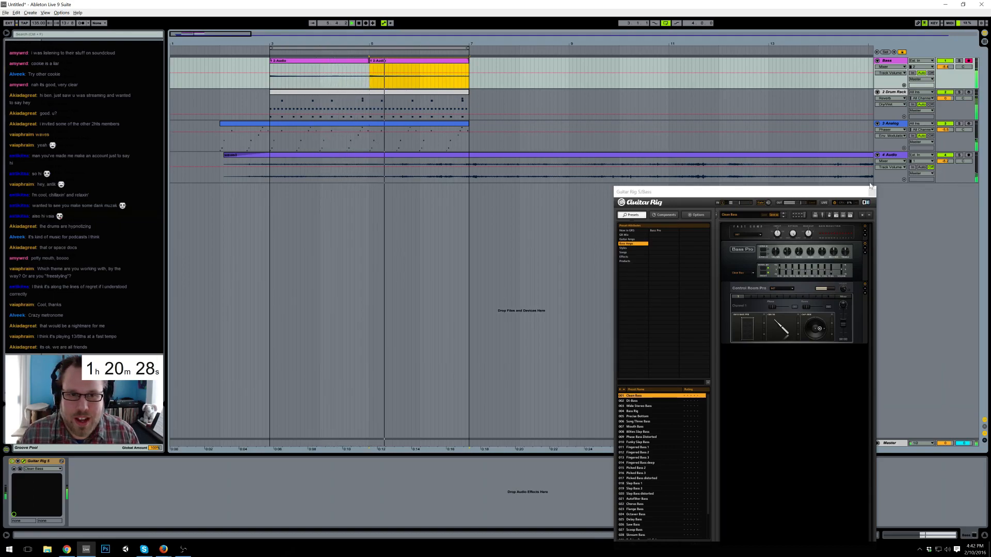
# - Insert a new MIDI track below the folded Bass track and load the Analog instrument onto it
pyautogui.click(889, 60)
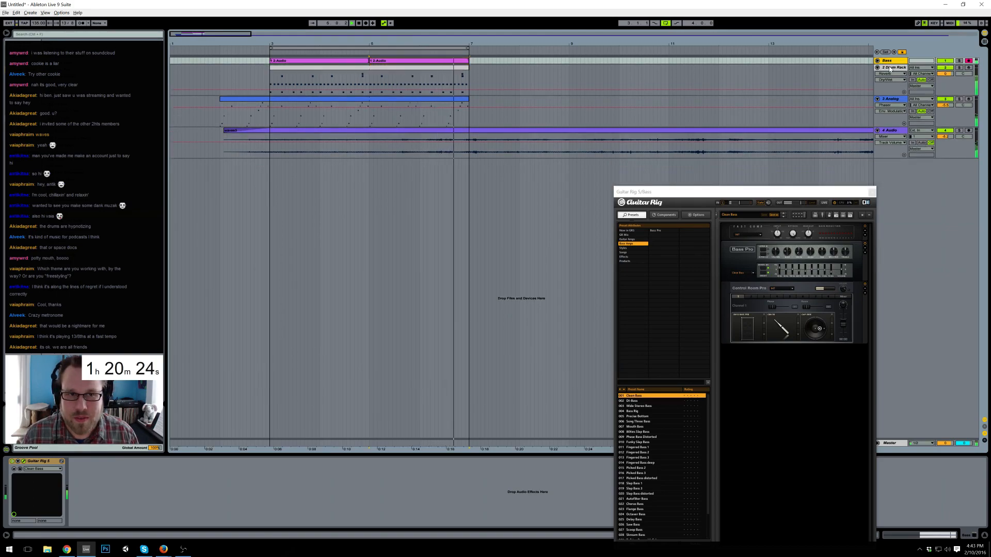
pyautogui.hotkey('ctrl', 'shift', 't')
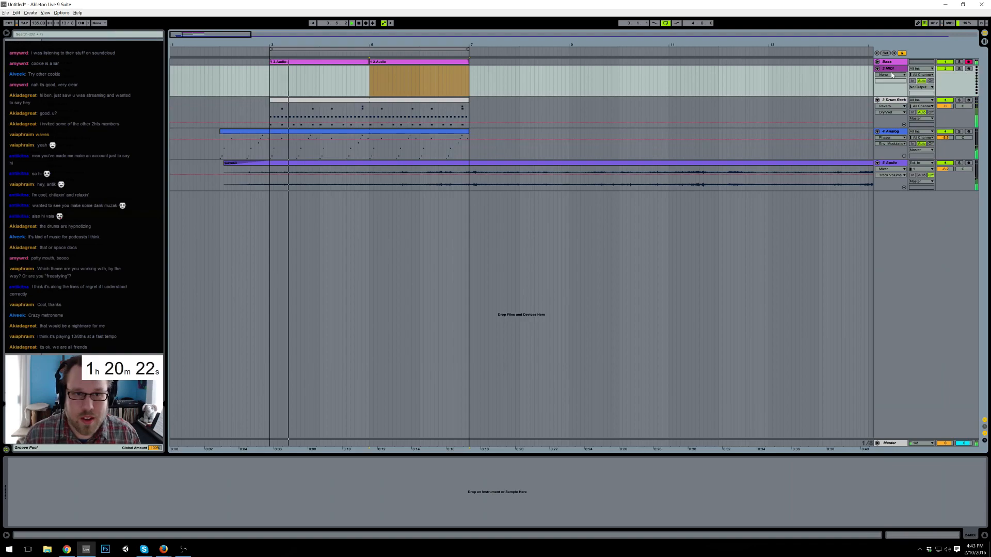
pyautogui.click(192, 494)
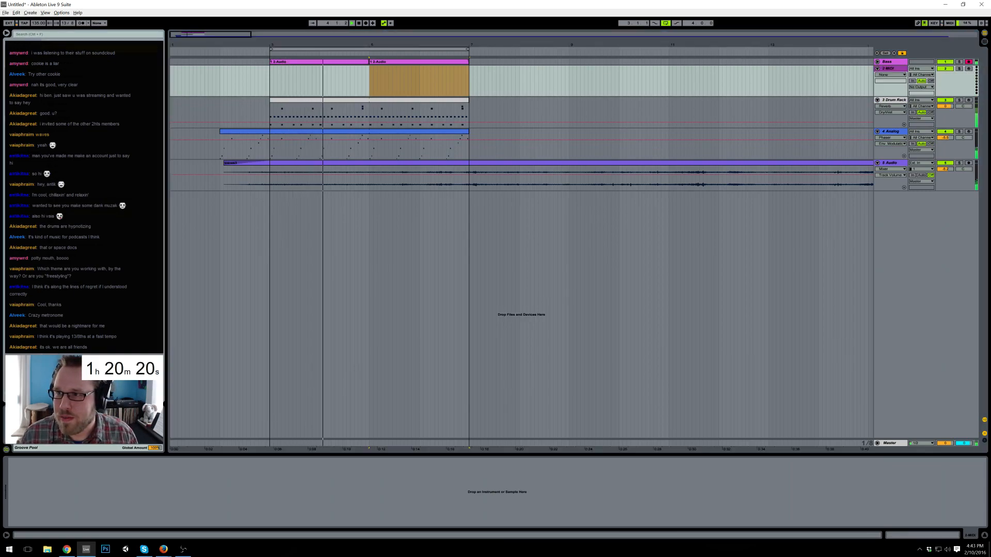
pyautogui.moveTo(192, 494); pyautogui.dragTo(192, 494)
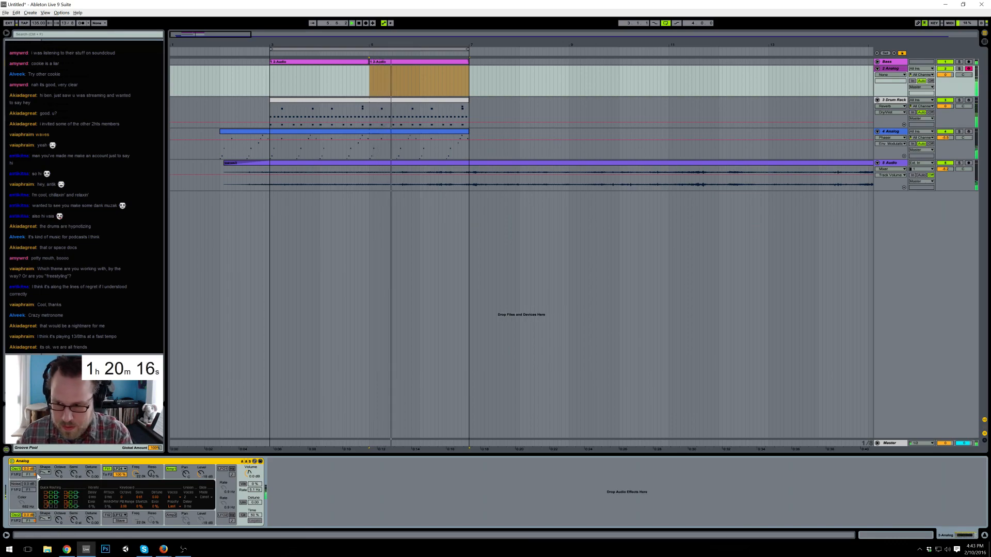
# - Lower the Filter 1 cutoff of the new Analog and turn on its glide with legato
pyautogui.moveTo(136, 474); pyautogui.dragTo(136, 508)
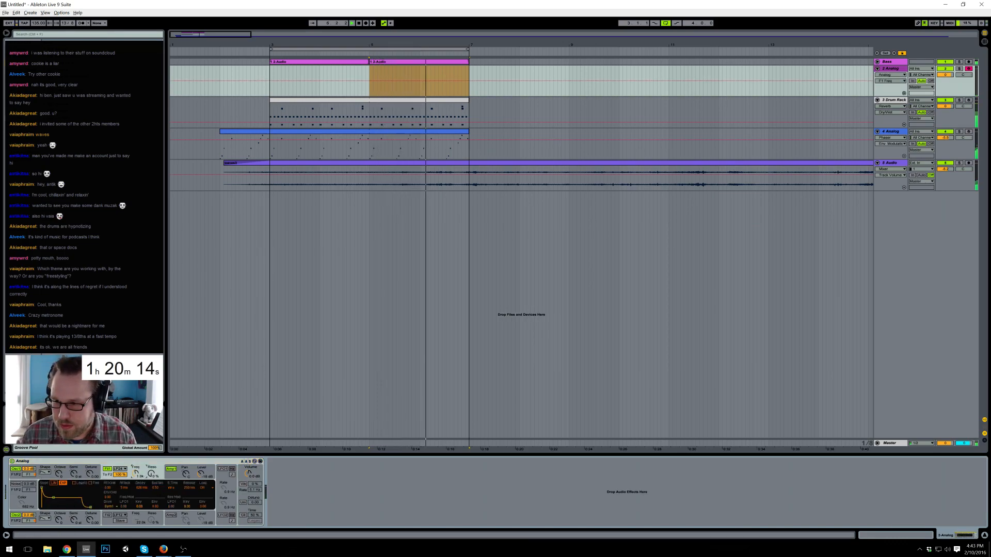
pyautogui.click(243, 515)
pyautogui.moveTo(254, 516); pyautogui.dragTo(254, 513)
pyautogui.click(255, 520)
# - Switch off Oscillator 2, adjust the Filter 1 cutoff and pull its envelope sustain down to minimum
pyautogui.click(15, 517)
pyautogui.moveTo(136, 474); pyautogui.dragTo(136, 483)
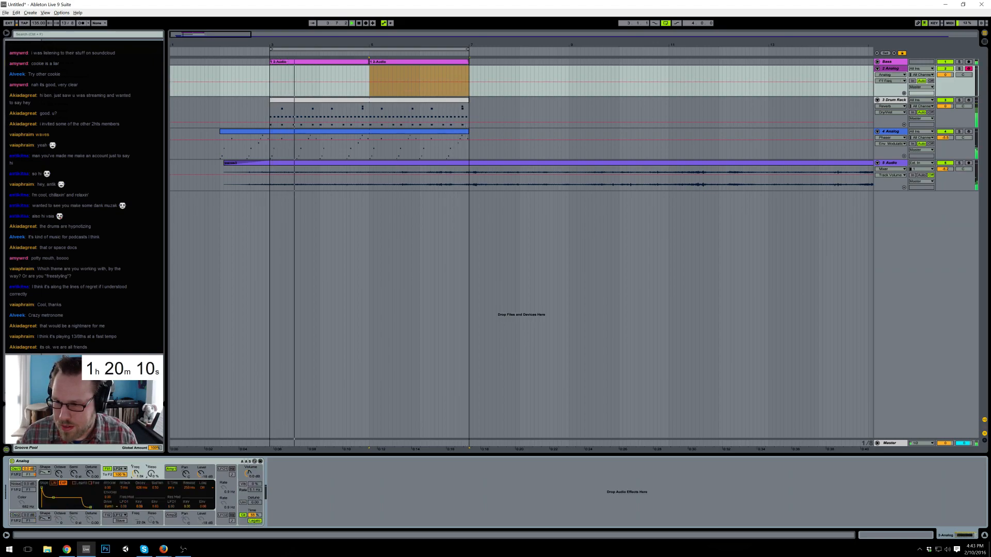
pyautogui.moveTo(56, 500); pyautogui.dragTo(57, 509)
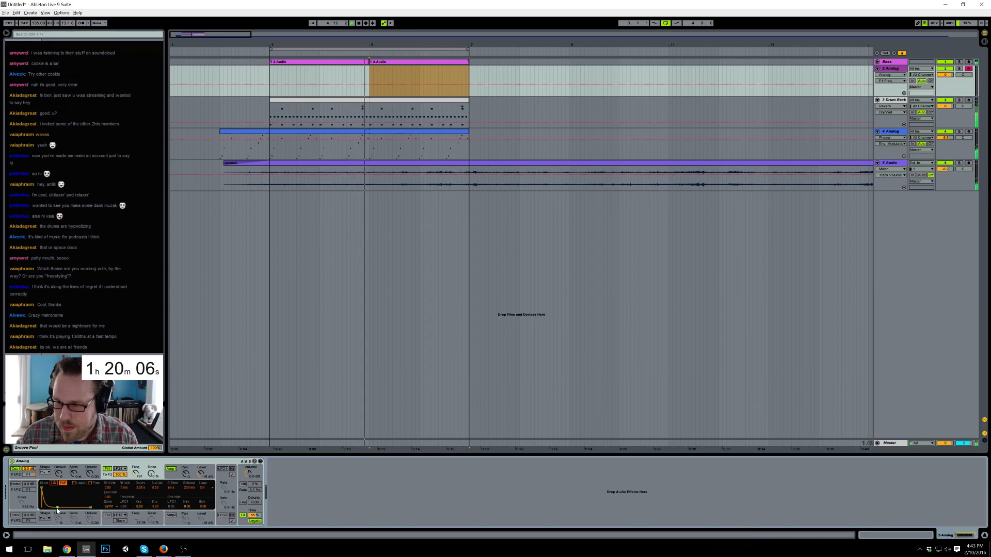
# - Shape the Amp 1 envelope by adjusting its decay and sustain level
pyautogui.click(170, 475)
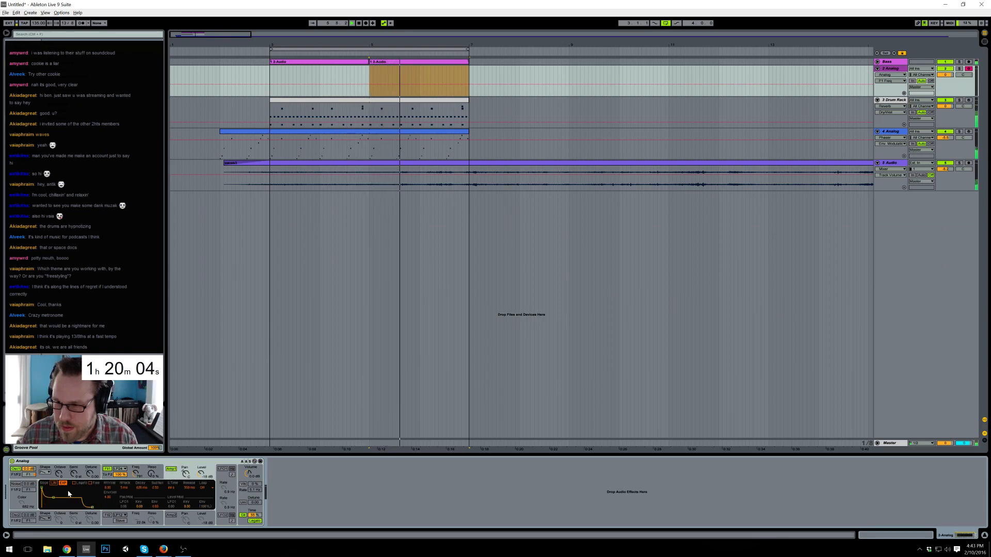
pyautogui.moveTo(55, 499); pyautogui.dragTo(52, 497)
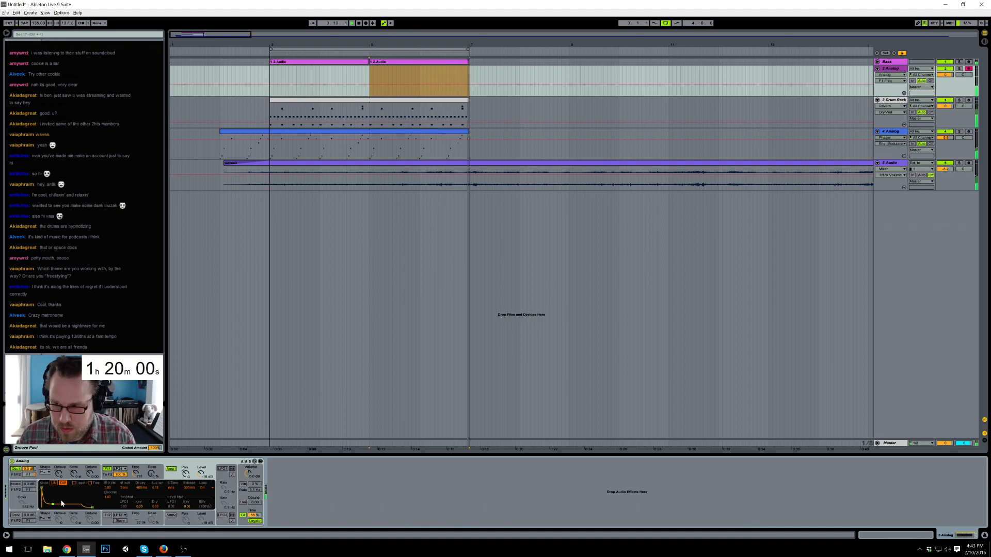
pyautogui.moveTo(56, 505); pyautogui.dragTo(60, 499)
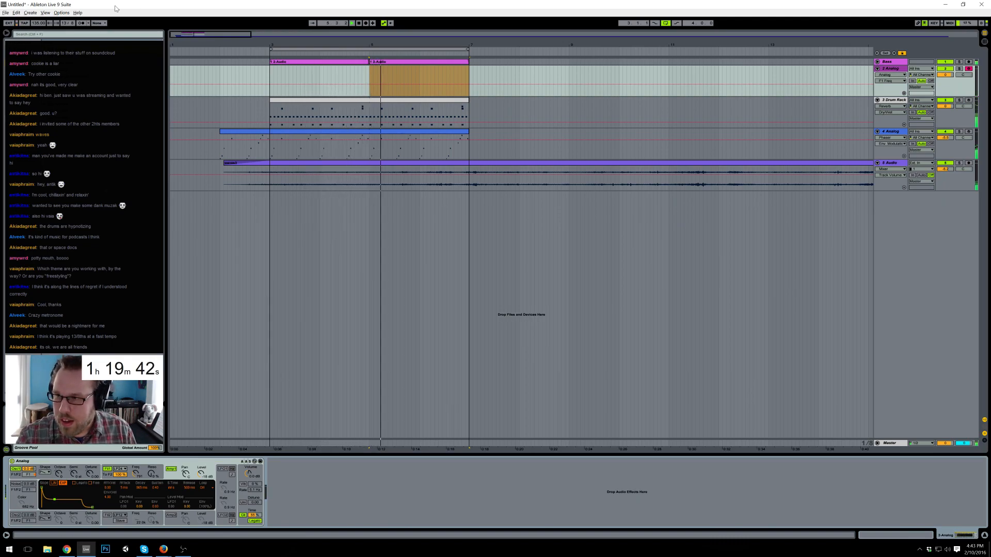
# - Set Analog's voices to Mono and readjust the glide time, leaving legato on
pyautogui.click(255, 515)
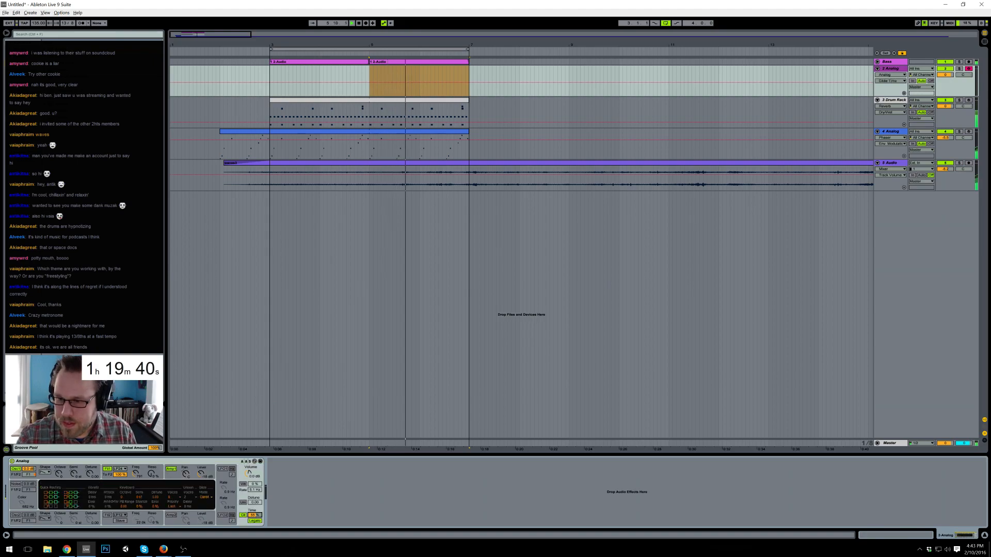
pyautogui.click(258, 521)
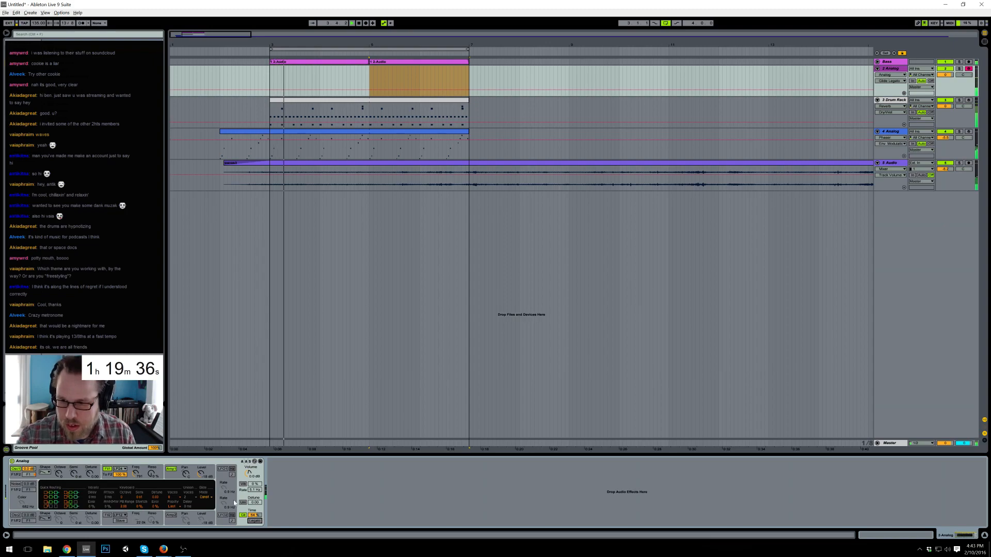
pyautogui.click(176, 498)
pyautogui.click(177, 446)
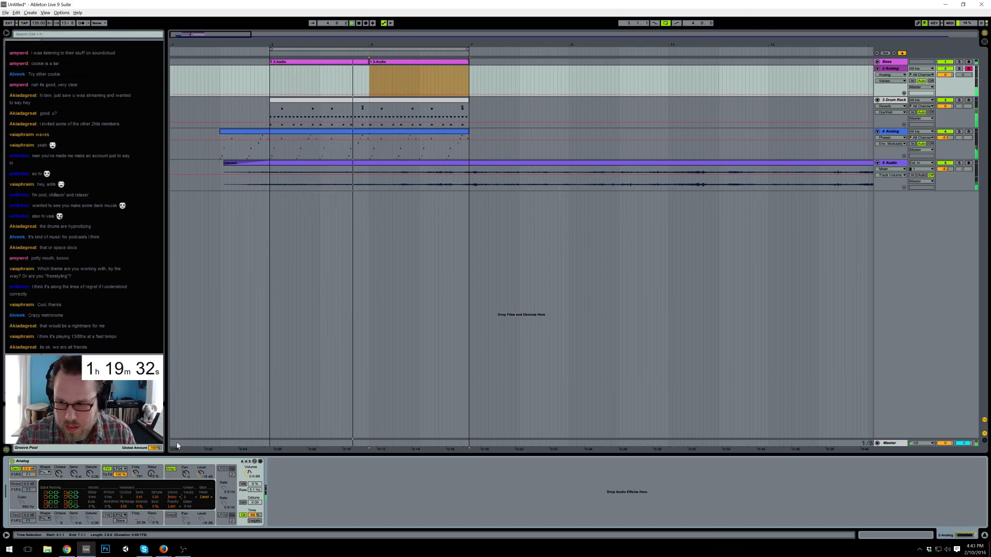
pyautogui.moveTo(256, 516); pyautogui.dragTo(256, 520)
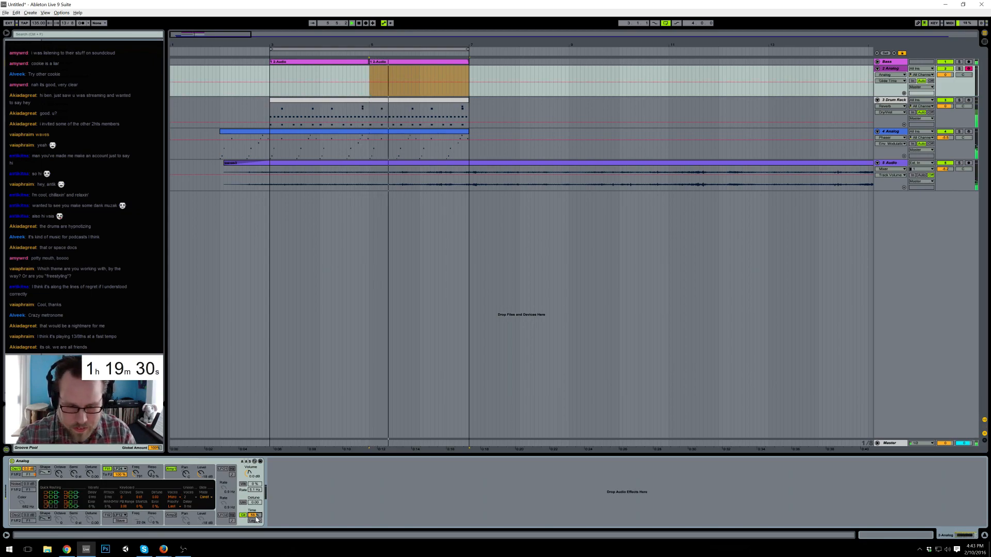
pyautogui.click(257, 521)
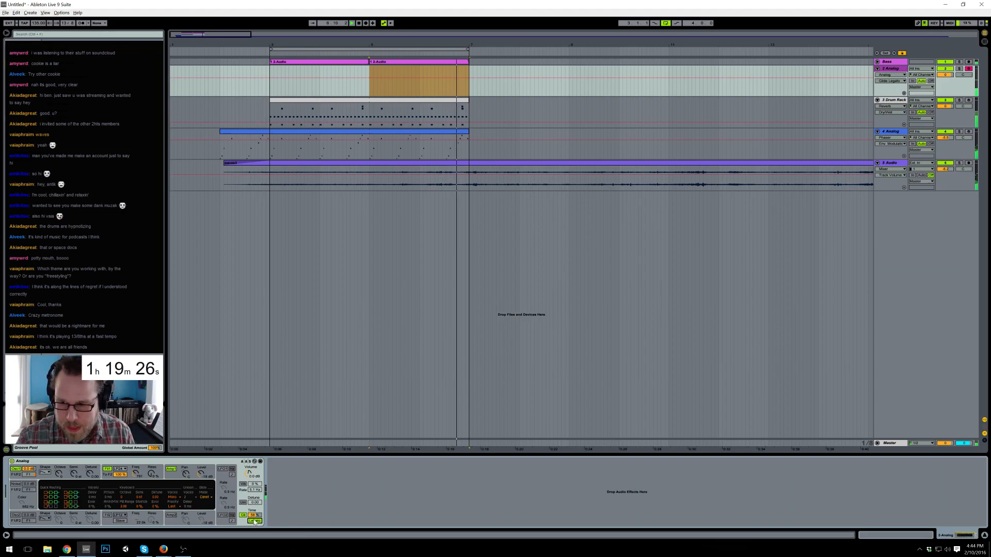
pyautogui.moveTo(254, 515); pyautogui.dragTo(244, 506)
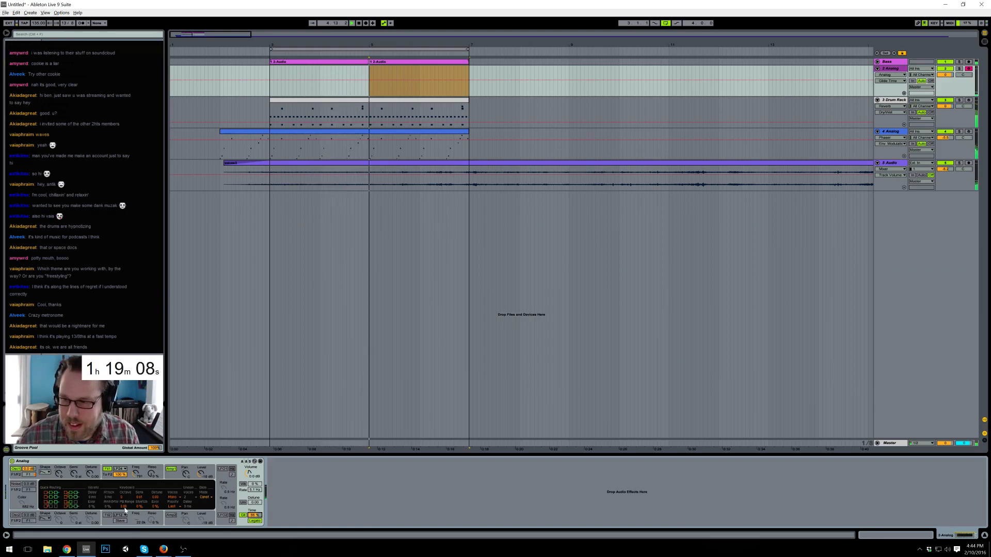
# - Raise the Filter 1 resonance and shorten the decay of the Amp 1 envelope
pyautogui.click(136, 474)
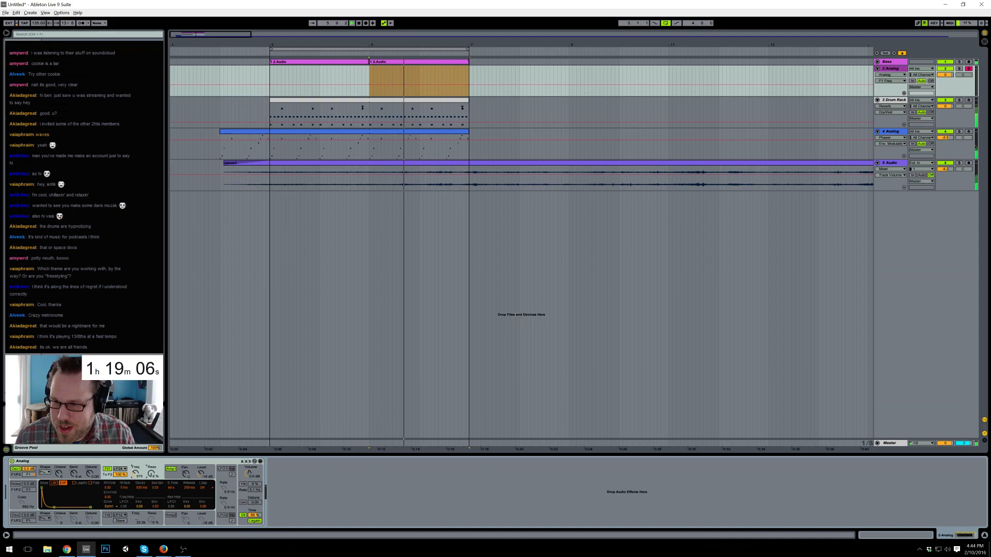
pyautogui.moveTo(151, 475); pyautogui.dragTo(148, 467)
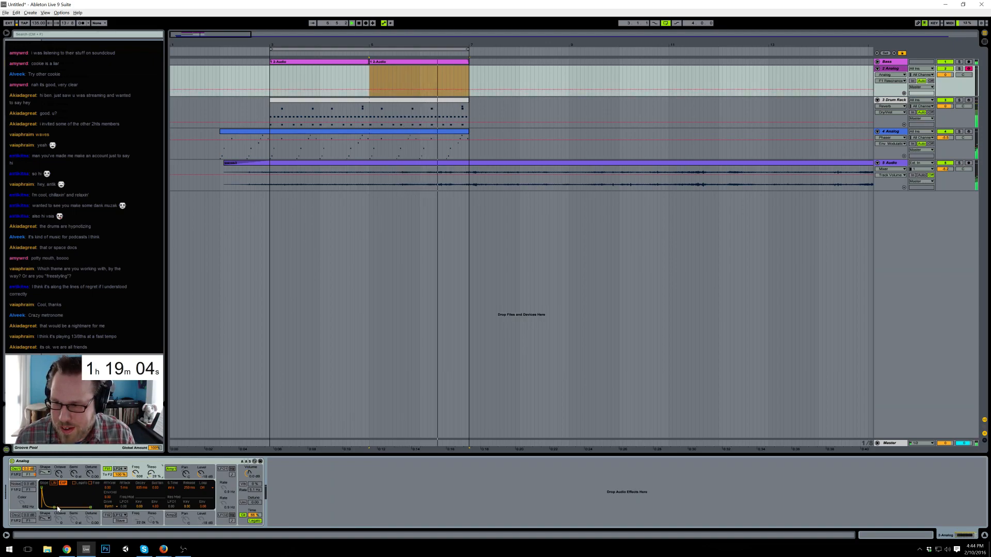
pyautogui.click(175, 476)
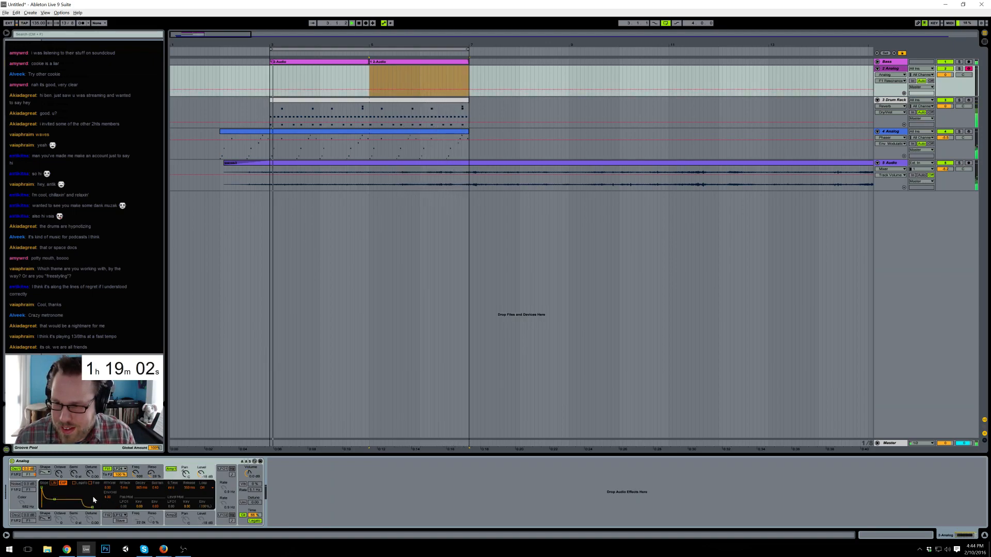
pyautogui.moveTo(54, 500); pyautogui.dragTo(53, 498)
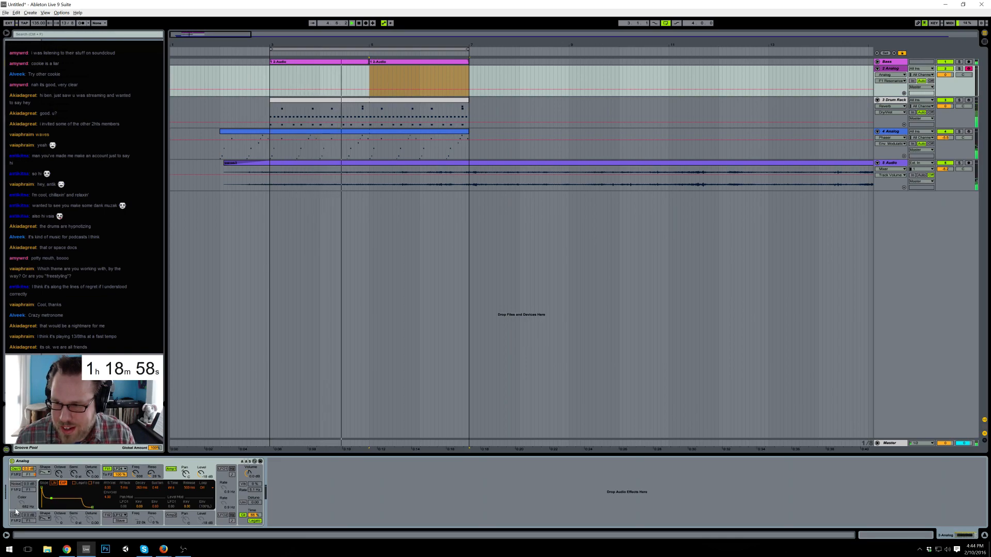
# - Add a Chorus effect after Analog and fine-tune the Filter 1 cutoff
pyautogui.click(45, 472)
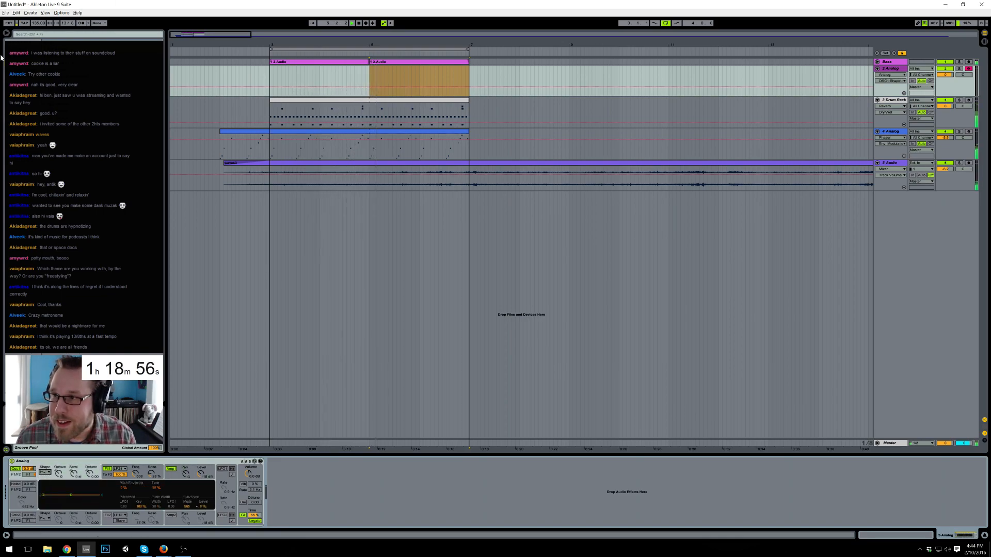
pyautogui.moveTo(219, 384); pyautogui.dragTo(310, 487)
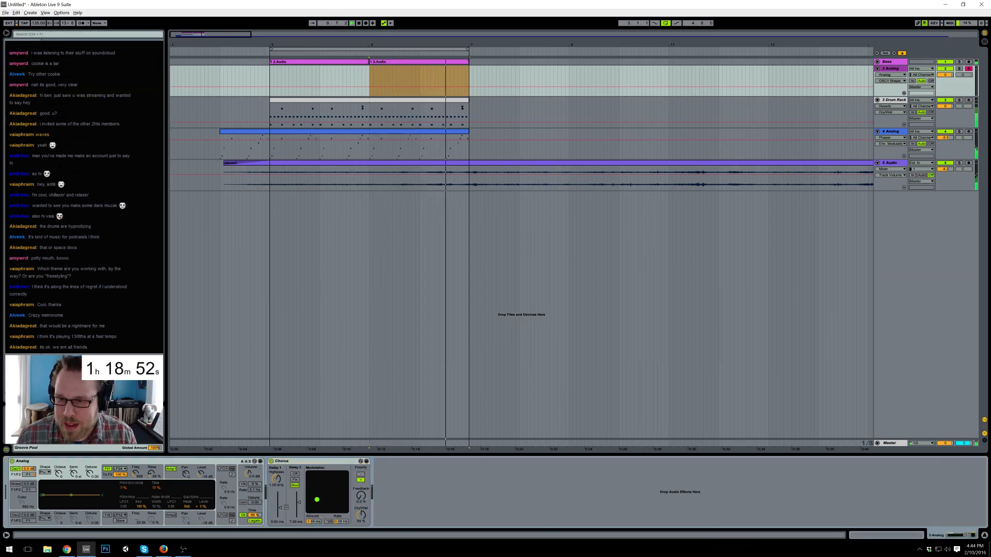
pyautogui.moveTo(137, 473)
pyautogui.mouseDown()
pyautogui.moveTo(151, 475)
pyautogui.moveTo(136, 470)
pyautogui.mouseUp()
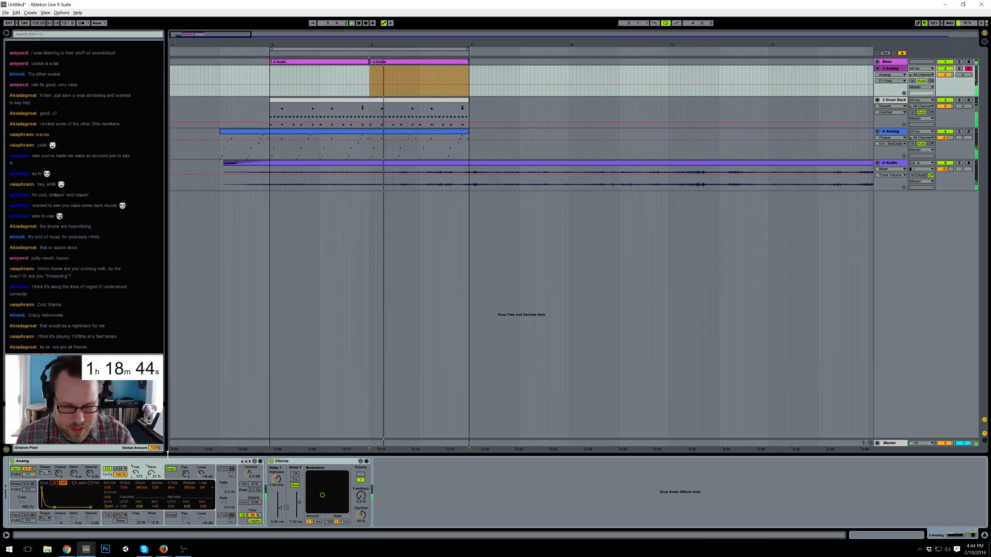
# - Add a Ping Pong Delay after the Chorus and adjust its beat division and dry/wet mix
pyautogui.moveTo(78, 227); pyautogui.dragTo(401, 475)
pyautogui.click(389, 498)
pyautogui.moveTo(385, 517); pyautogui.dragTo(404, 524)
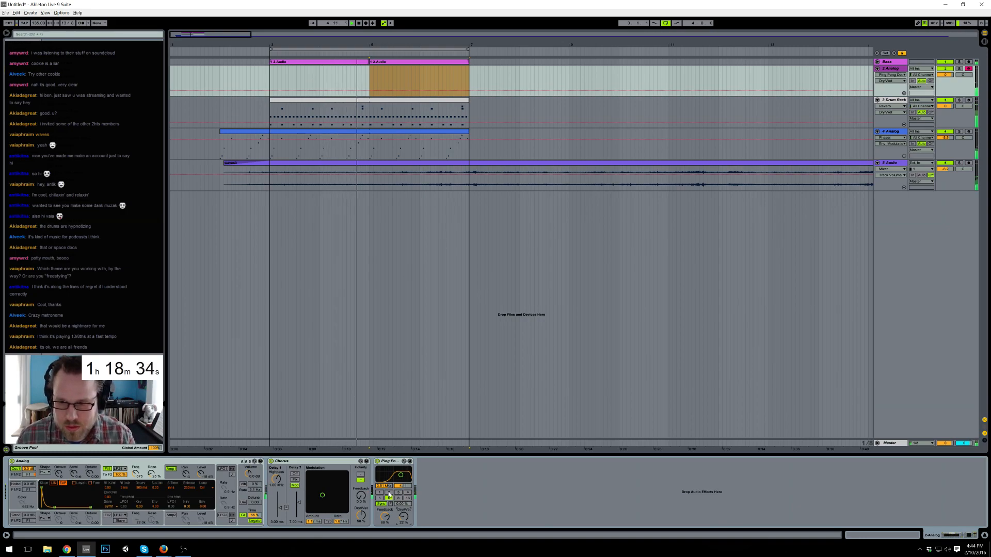
# - Lower the Filter 1 cutoff in Analog and choose a waveform for Oscillator 1
pyautogui.moveTo(135, 474); pyautogui.dragTo(136, 481)
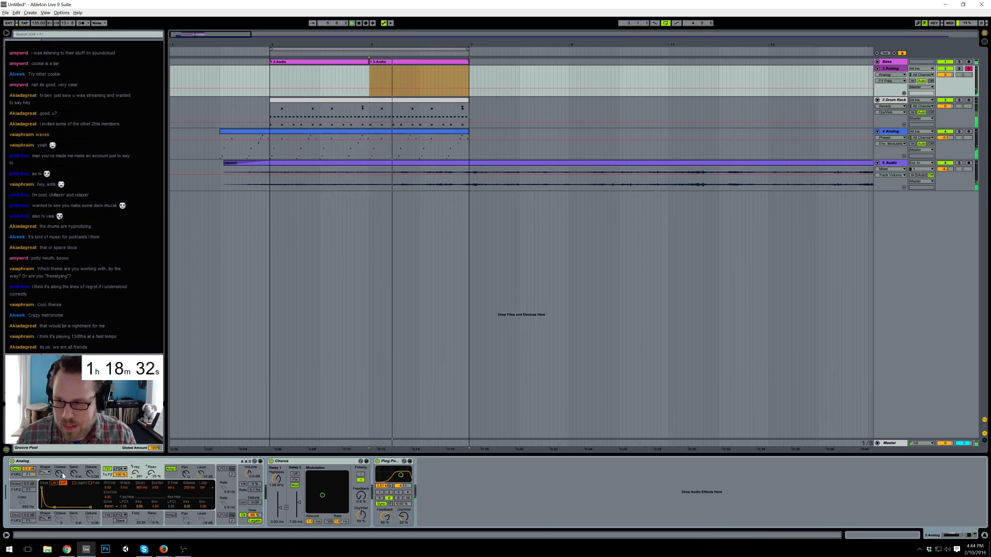
pyautogui.click(46, 472)
pyautogui.click(44, 488)
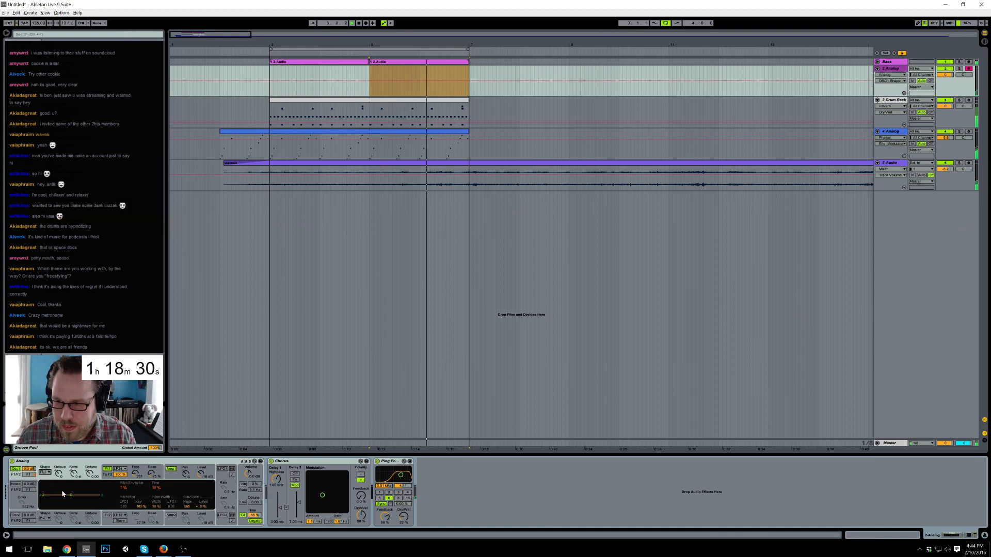
# - Adjust the Oscillator 1 pulse width in Analog and record a short synth phrase on the 2 Analog track
pyautogui.moveTo(155, 509); pyautogui.dragTo(157, 508)
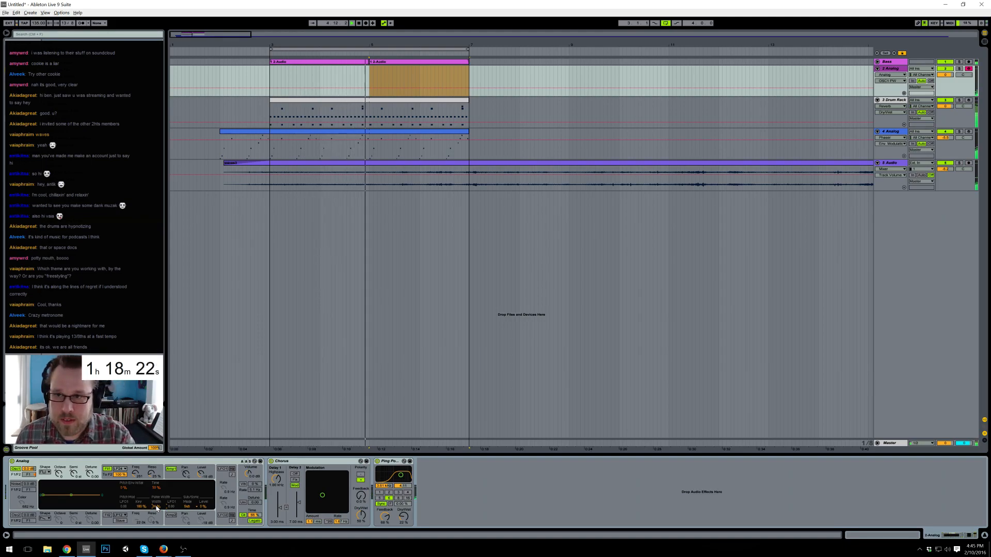
pyautogui.press('F9')
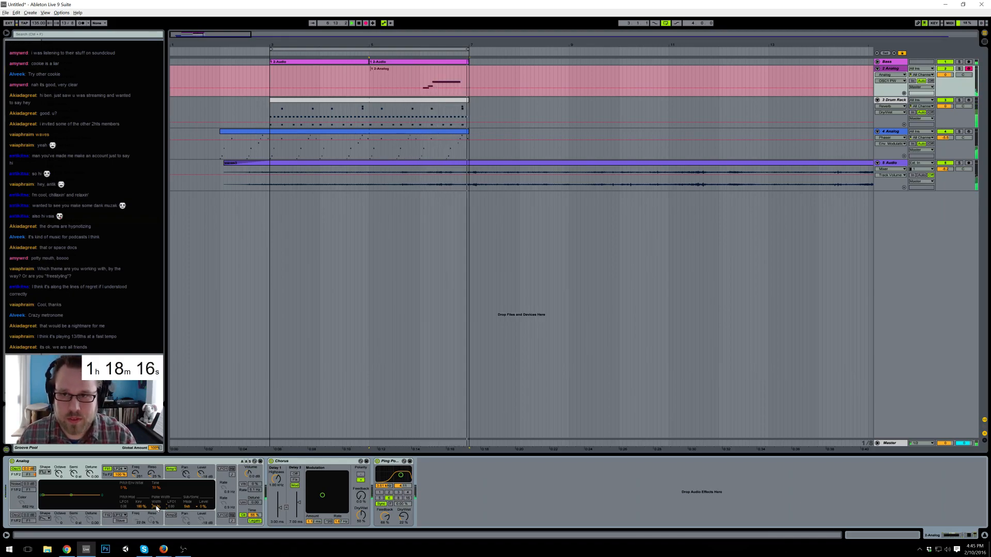
pyautogui.press('space')
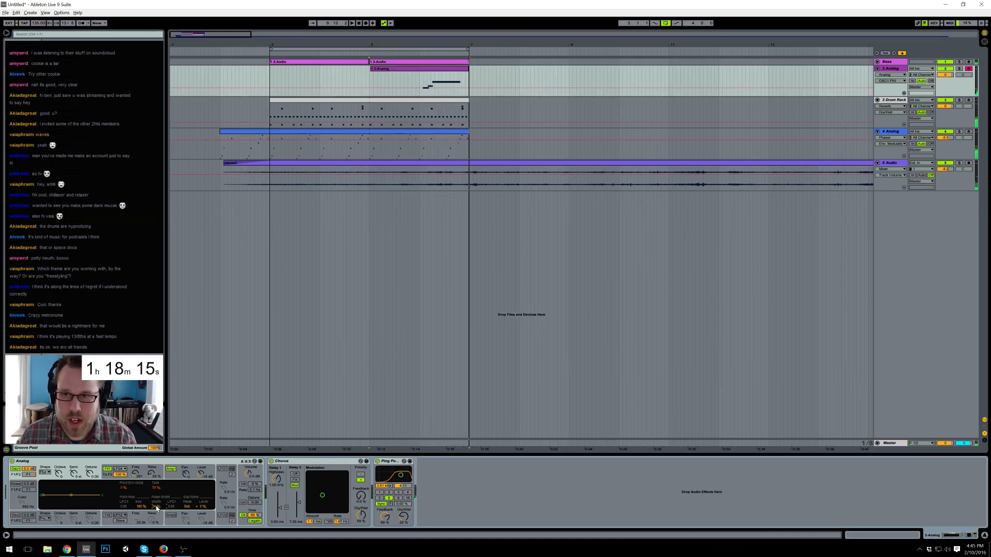
# - Record a new take of the synth line on the 2 Analog track from the start of the loop
pyautogui.click(270, 81)
pyautogui.press('space')
pyautogui.press('F9')
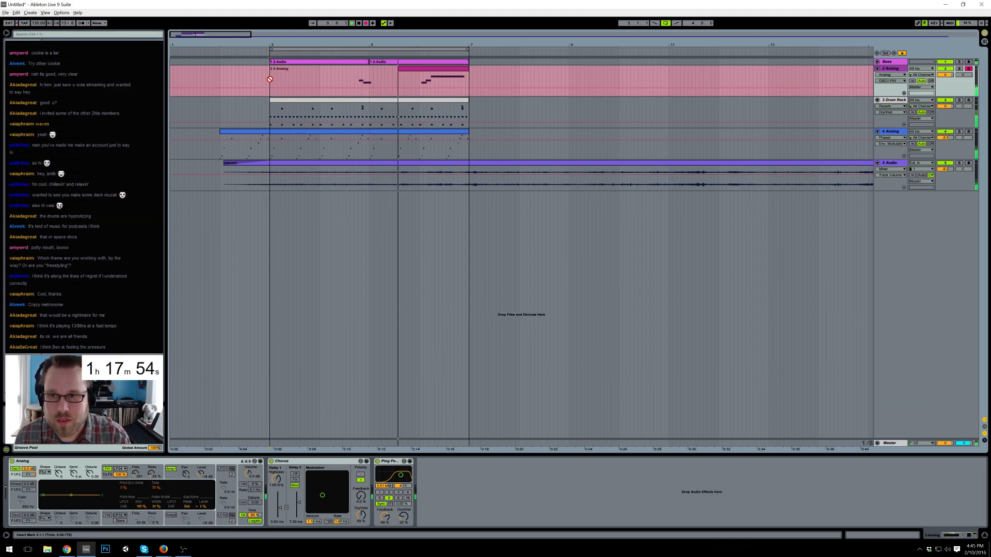
pyautogui.press('space')
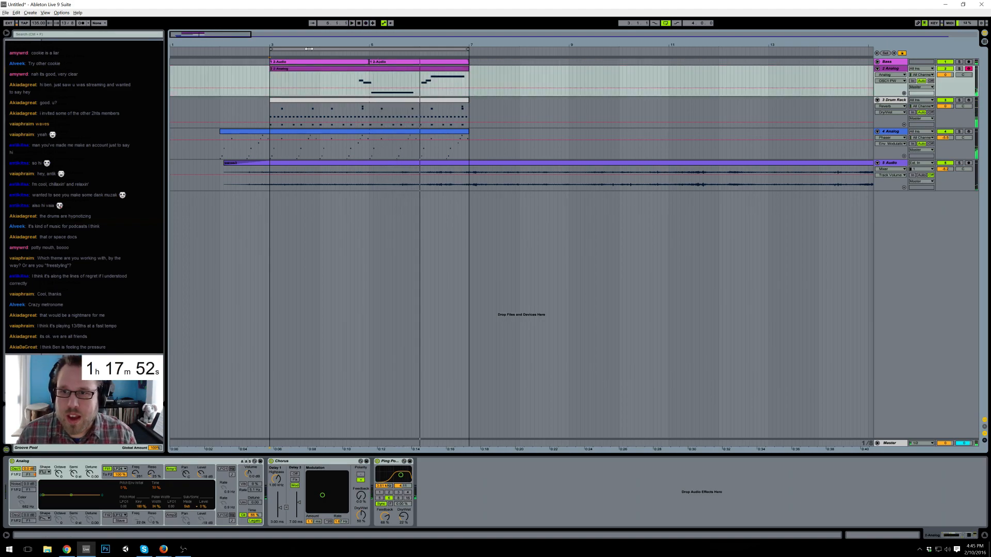
# - Open the recorded synth clip and tighten its timing by moving notes slightly earlier and closing the gap before the final long note
pyautogui.click(447, 69)
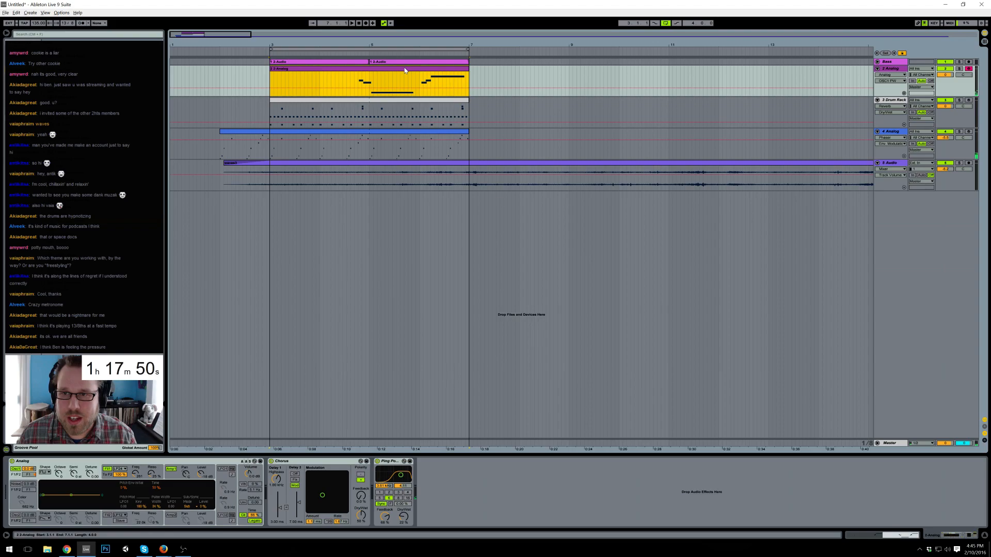
pyautogui.doubleClick(406, 71)
pyautogui.moveTo(743, 252); pyautogui.dragTo(922, 335)
pyautogui.moveTo(739, 255); pyautogui.dragTo(758, 285)
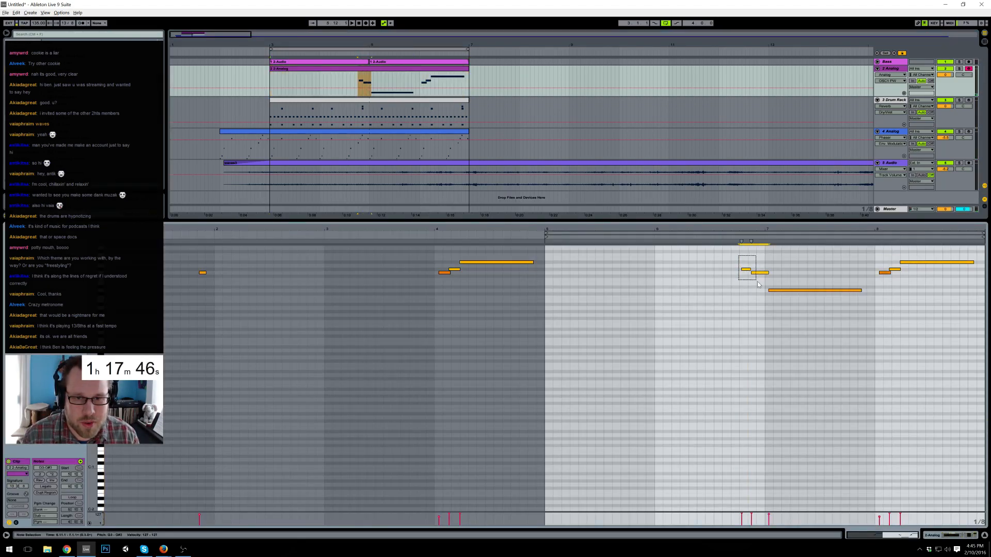
pyautogui.click(798, 290)
pyautogui.moveTo(867, 261); pyautogui.dragTo(893, 284)
pyautogui.press('Left')
pyautogui.click(892, 269)
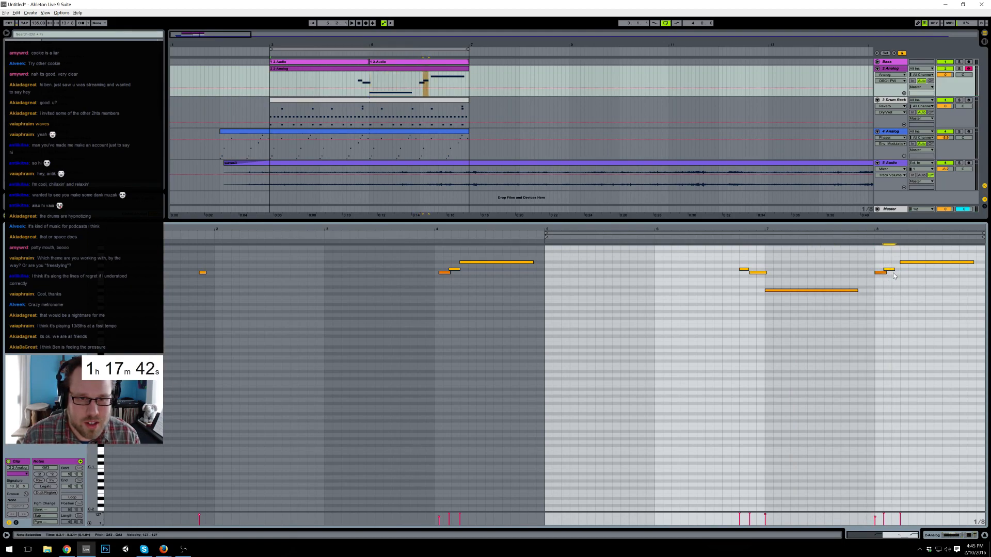
pyautogui.press('space')
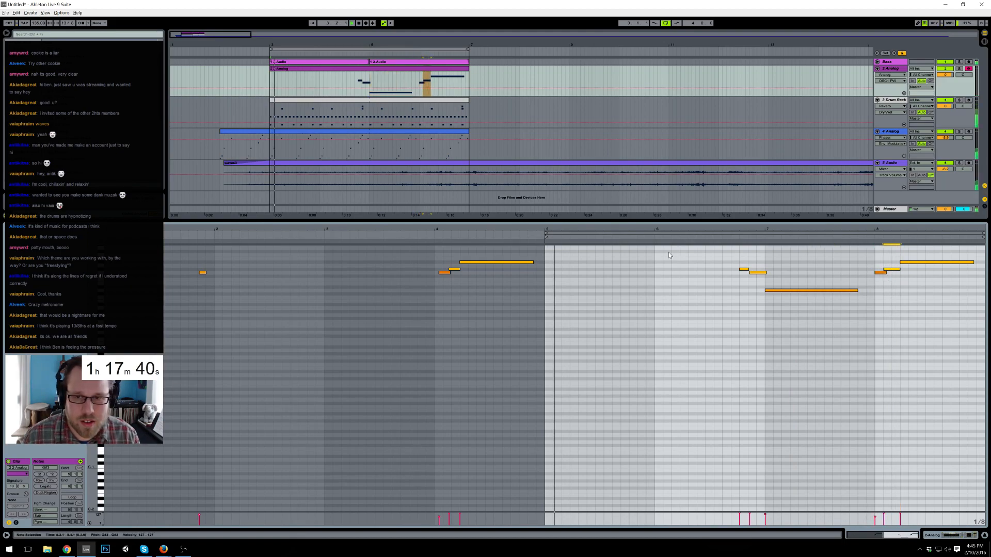
# - Add a held G#3 note ending at bar 6 and lower the velocities of all the notes following it
pyautogui.scroll(2, 657, 268)
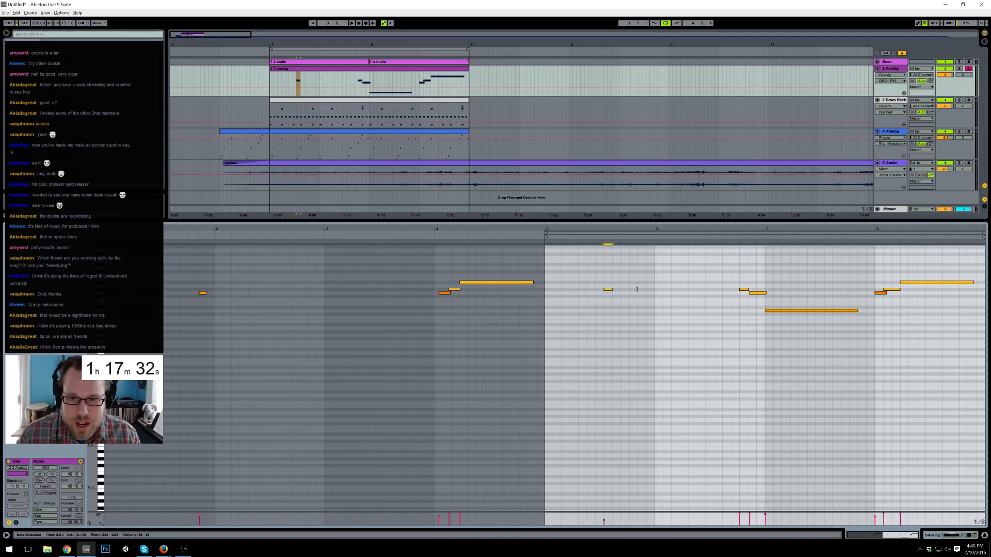
pyautogui.moveTo(606, 290); pyautogui.dragTo(651, 289)
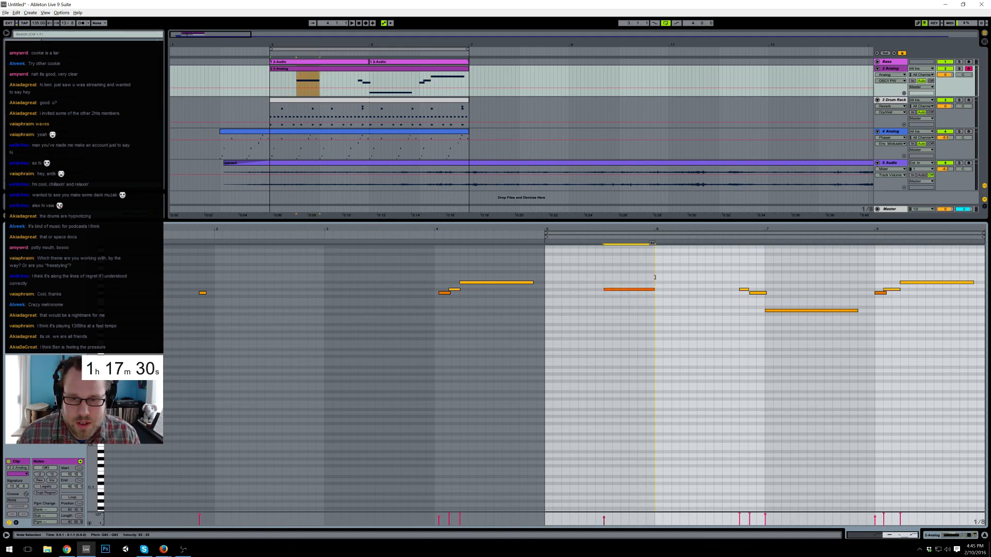
pyautogui.moveTo(720, 267); pyautogui.dragTo(971, 357)
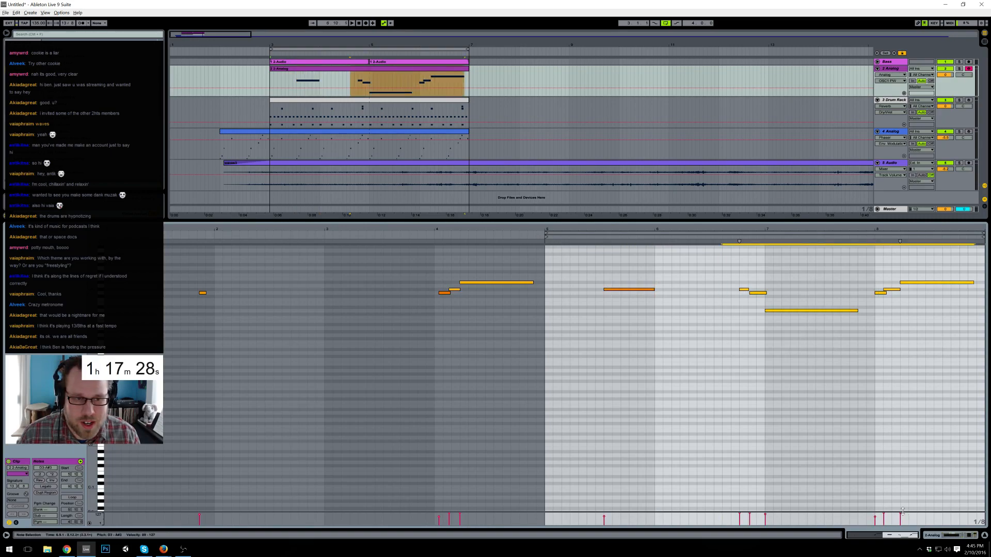
pyautogui.moveTo(901, 516); pyautogui.dragTo(901, 519)
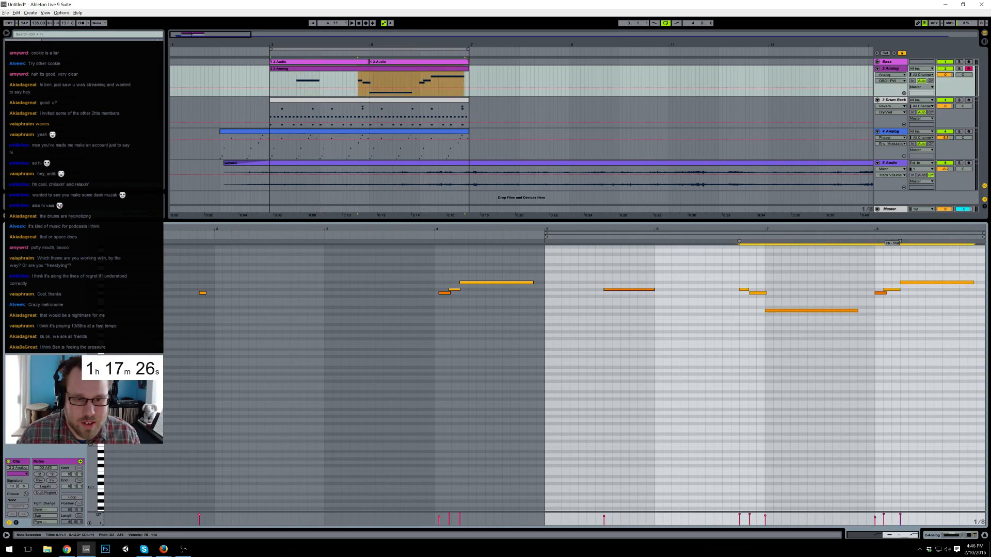
# - Lower the held bar 5 note to D#3 and split the long bar 7 note into a short note followed by a held C3
pyautogui.press('space')
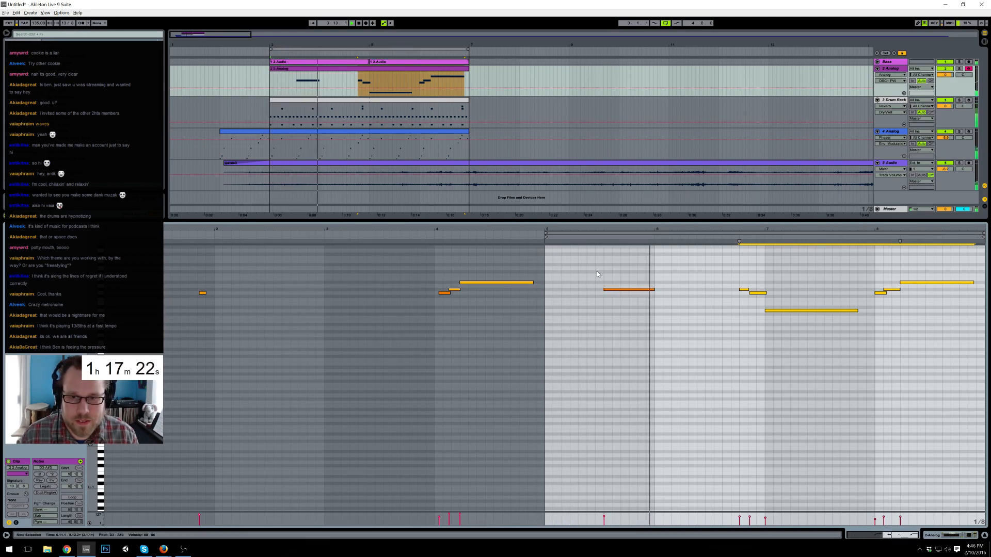
pyautogui.moveTo(621, 289); pyautogui.dragTo(621, 308)
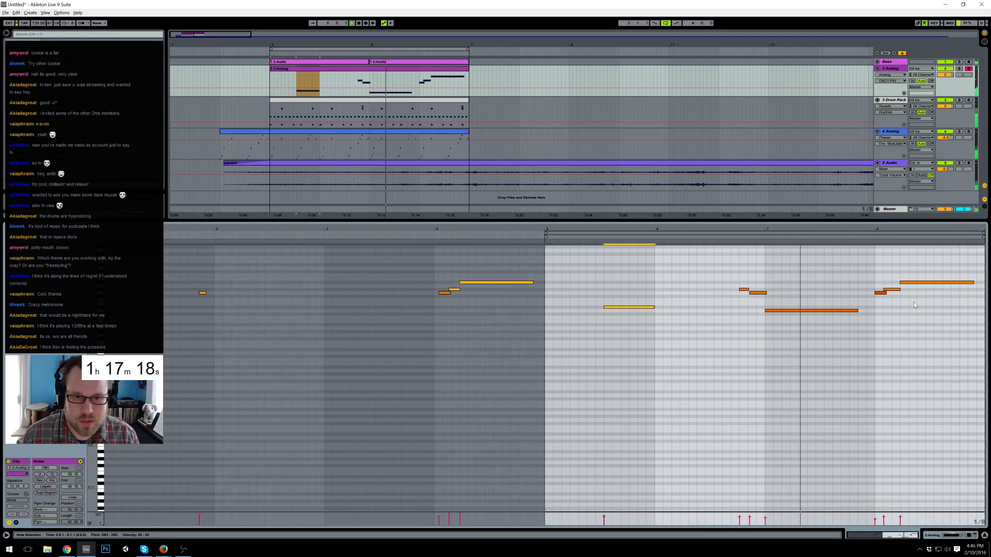
pyautogui.moveTo(858, 311); pyautogui.dragTo(782, 313)
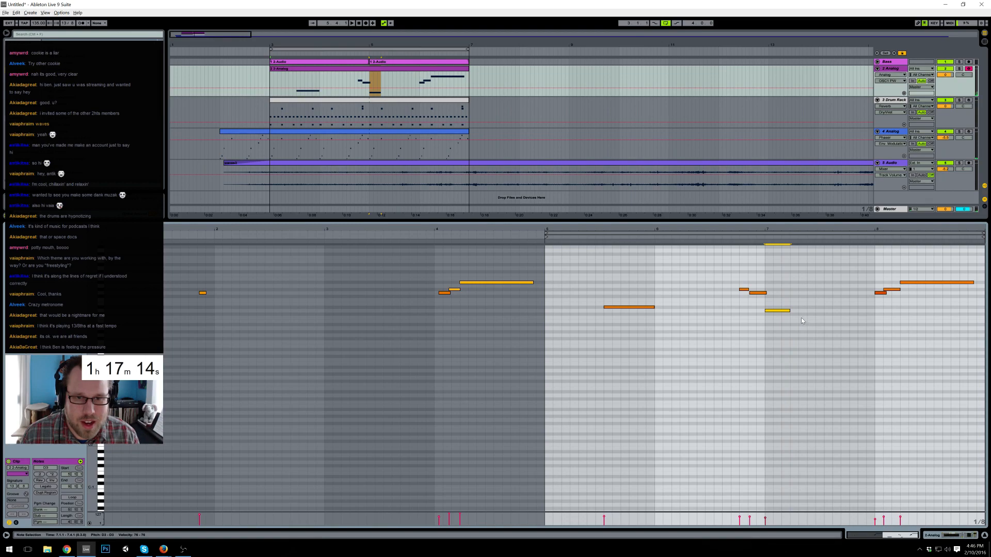
pyautogui.doubleClick(801, 318)
pyautogui.moveTo(807, 318); pyautogui.dragTo(868, 319)
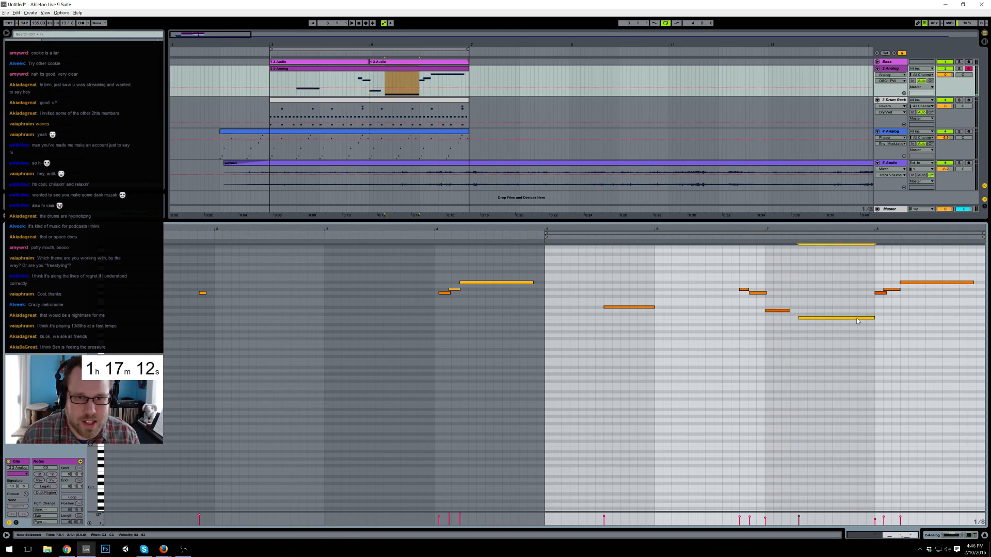
pyautogui.press('Down')
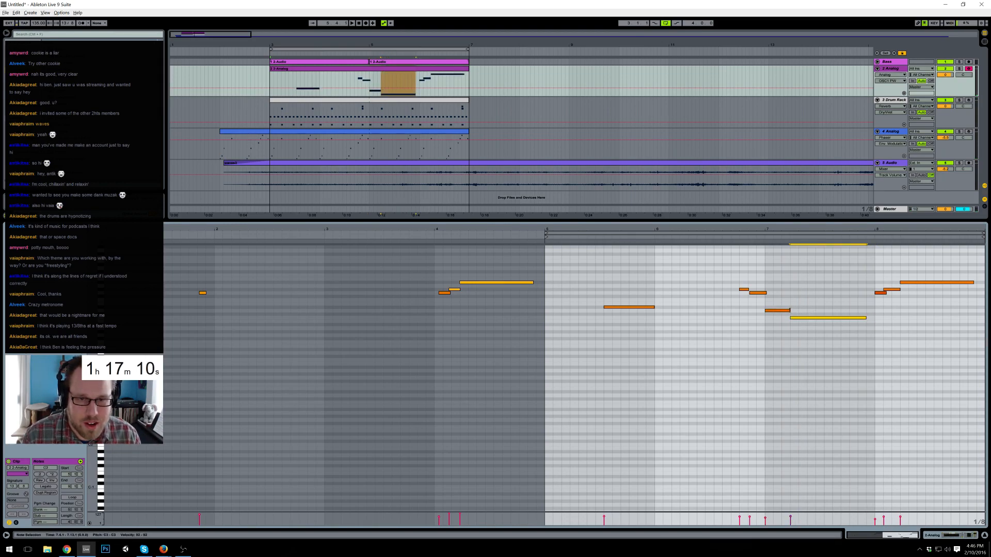
pyautogui.moveTo(789, 311); pyautogui.dragTo(781, 311)
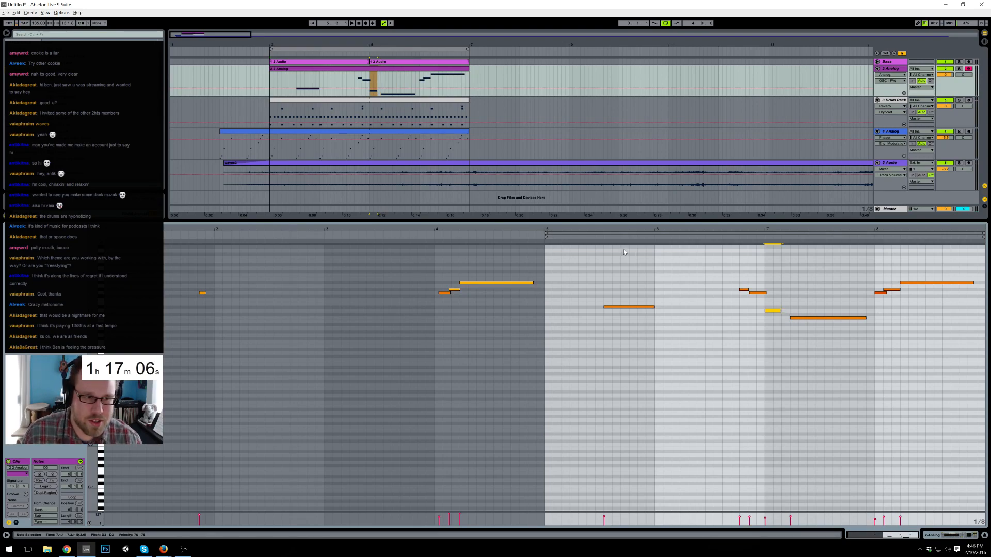
# - During playback, trim the start of the held bar 5 note and move the held C3 up against the preceding short note
pyautogui.press('space')
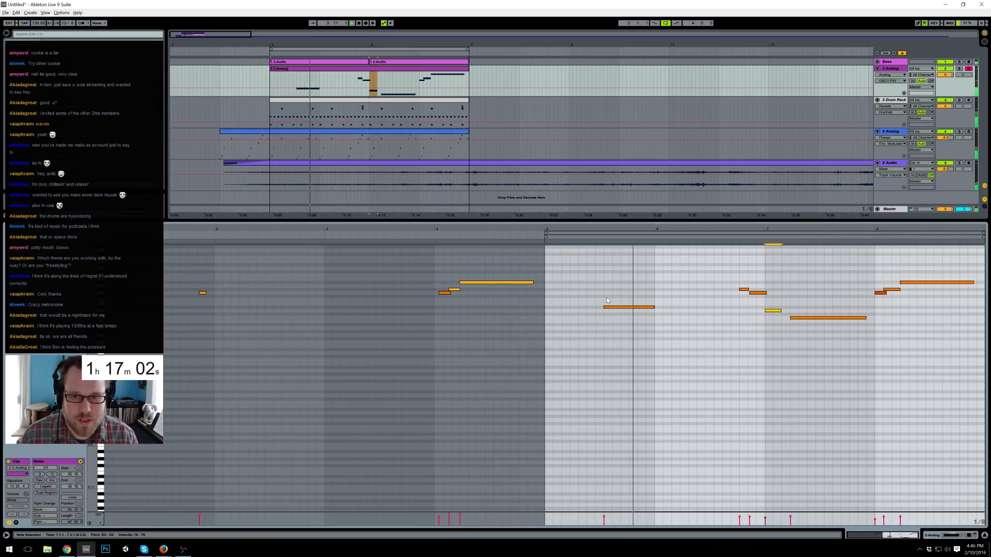
pyautogui.moveTo(605, 307); pyautogui.dragTo(613, 309)
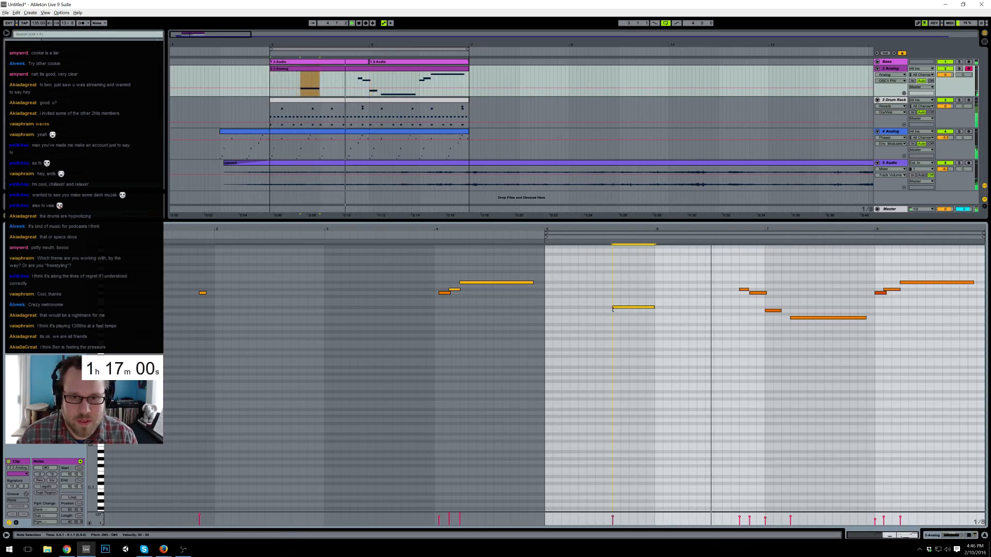
pyautogui.click(757, 293)
pyautogui.moveTo(813, 318); pyautogui.dragTo(805, 321)
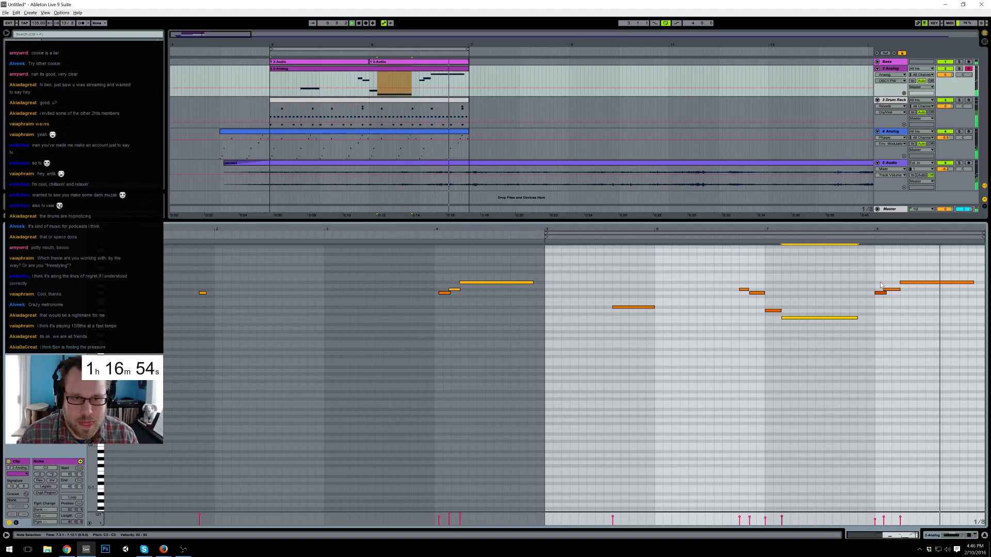
# - Shift the three closing notes around bar 8 slightly earlier
pyautogui.moveTo(910, 232); pyautogui.dragTo(890, 312)
pyautogui.press('Left')
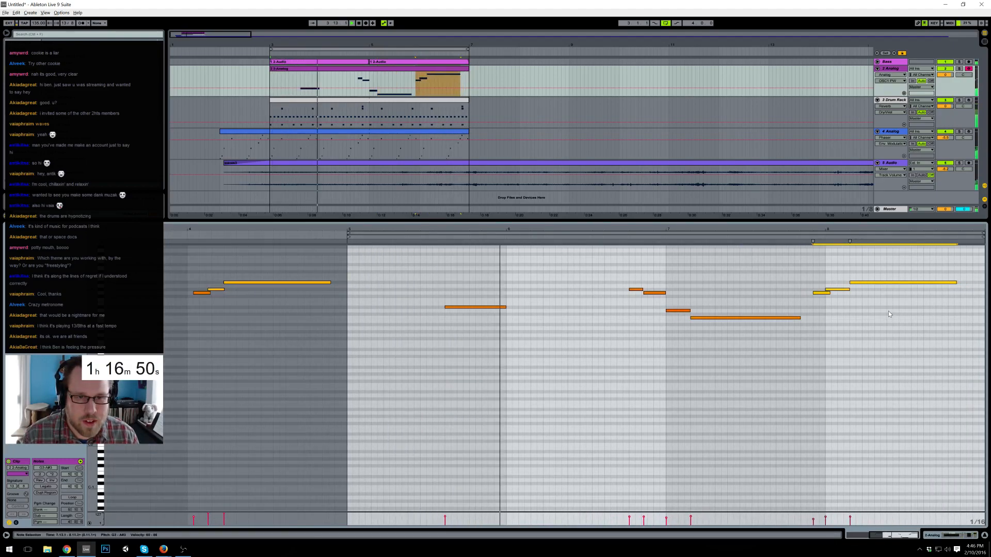
pyautogui.click(870, 283)
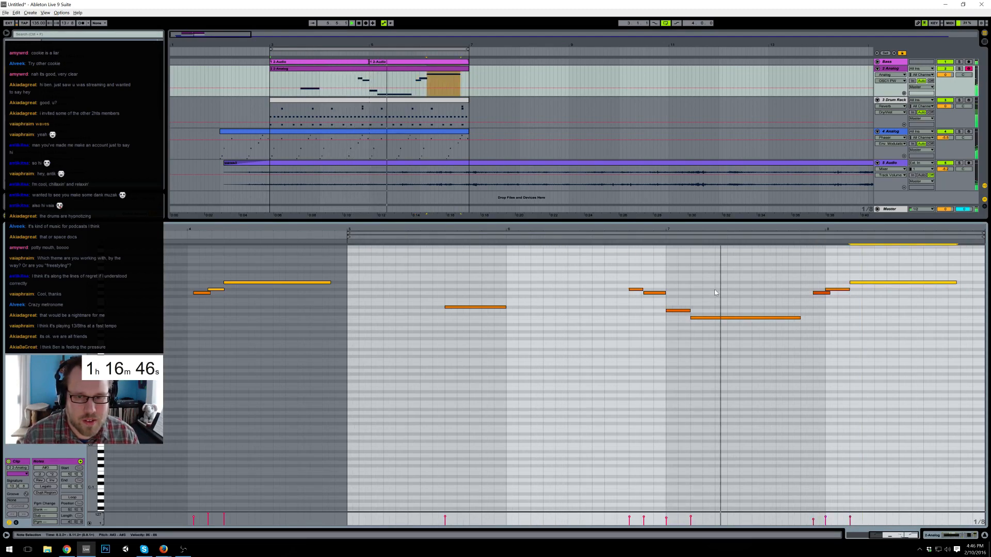
# - Shift the three descending notes before bar 7 and the held C3 after them earlier, so the C3 starts on bar 7
pyautogui.moveTo(630, 277); pyautogui.dragTo(673, 322)
pyautogui.press('Left')
pyautogui.press('Left')
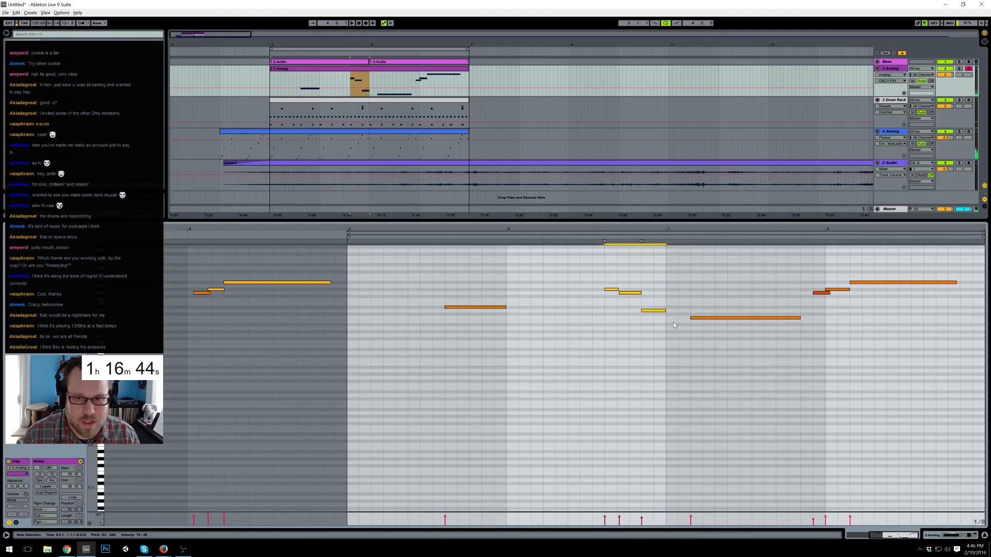
pyautogui.click(713, 326)
pyautogui.hotkey('ctrl', 'z')
pyautogui.press('Right')
# - Play the loop and add a short D3 note directly before the held D#3 in bar 5
pyautogui.press('space')
pyautogui.moveTo(480, 272); pyautogui.dragTo(488, 317)
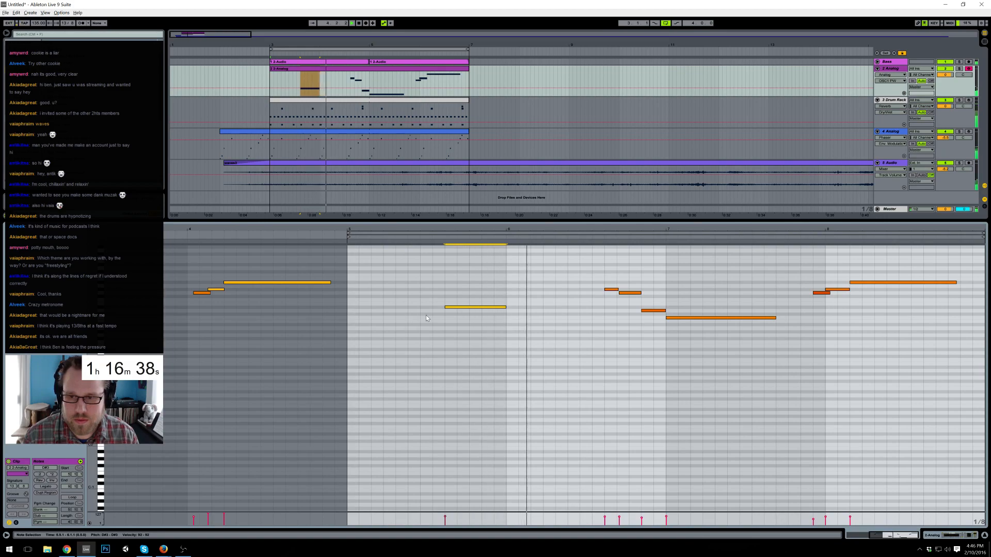
pyautogui.moveTo(421, 310); pyautogui.dragTo(445, 312)
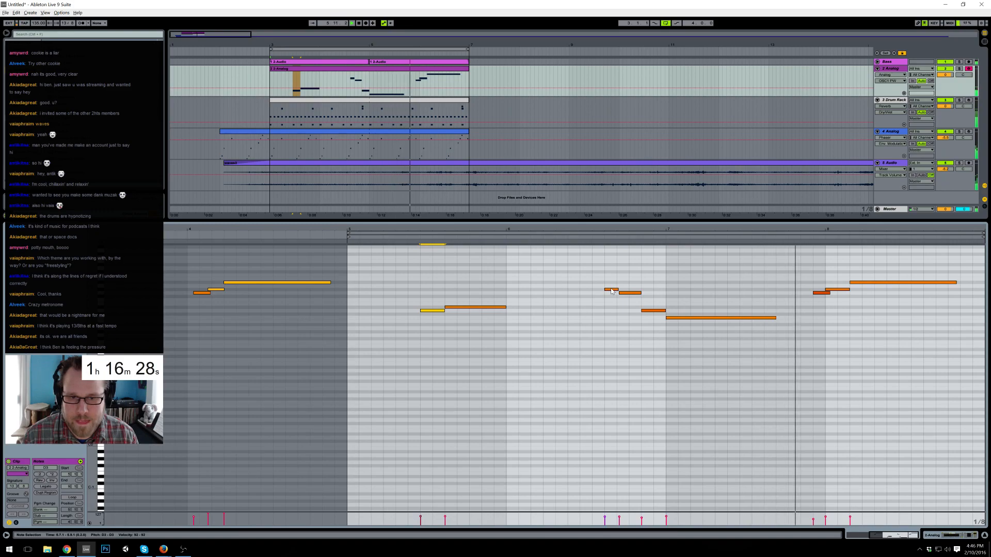
pyautogui.press('space')
# - Delete the three closing notes around bar 8 and play the loop without them
pyautogui.moveTo(807, 260); pyautogui.dragTo(906, 342)
pyautogui.press('Delete')
pyautogui.press('space')
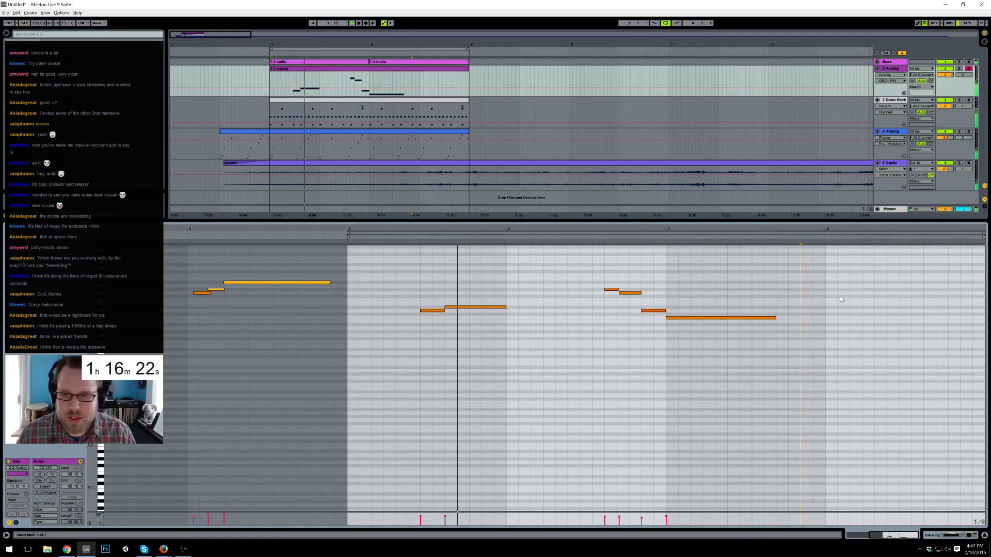
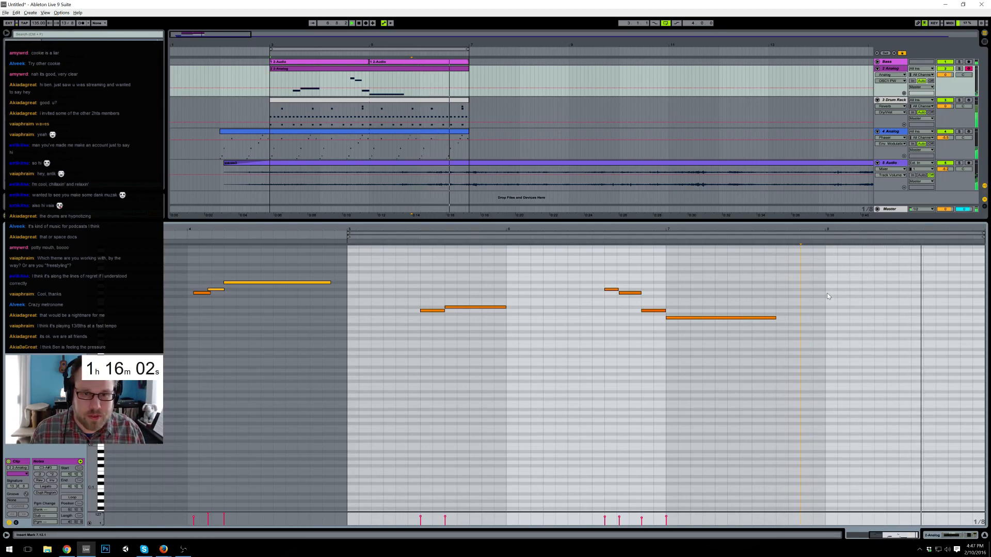
# - Add a held note at the start of bar 8 and raise it to C4
pyautogui.doubleClick(829, 293)
pyautogui.moveTo(835, 293); pyautogui.dragTo(904, 293)
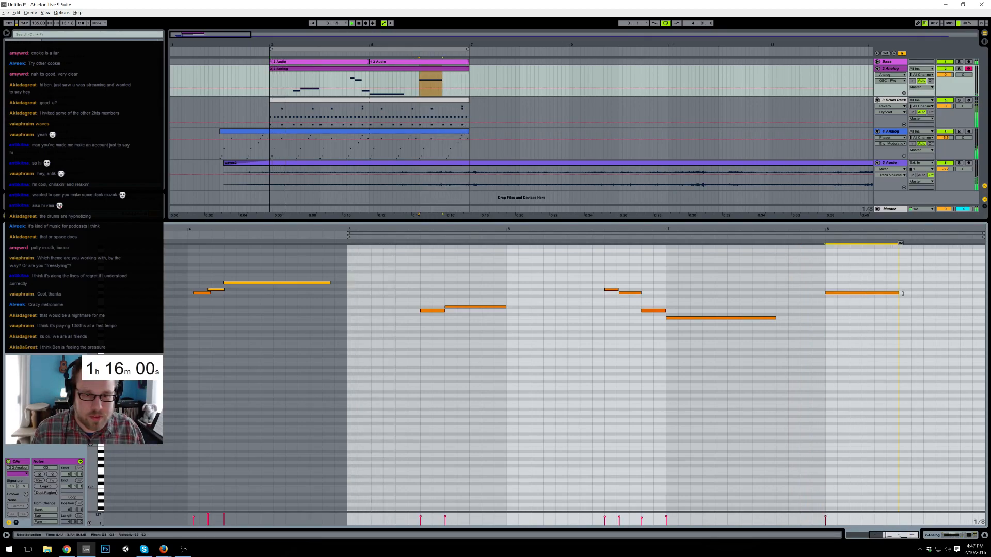
pyautogui.moveTo(843, 294); pyautogui.dragTo(828, 275)
pyautogui.press('Down')
pyautogui.press('Down')
pyautogui.press('Down')
pyautogui.press('Down')
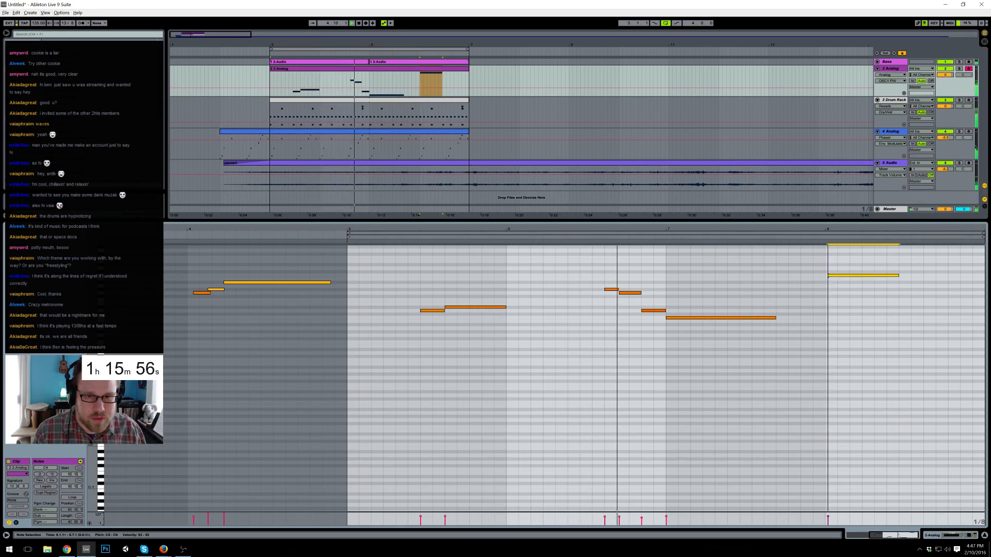
# - Add a short, low-velocity G3 note at the start of bar 8 and adjust the velocity of the held C4
pyautogui.doubleClick(831, 293)
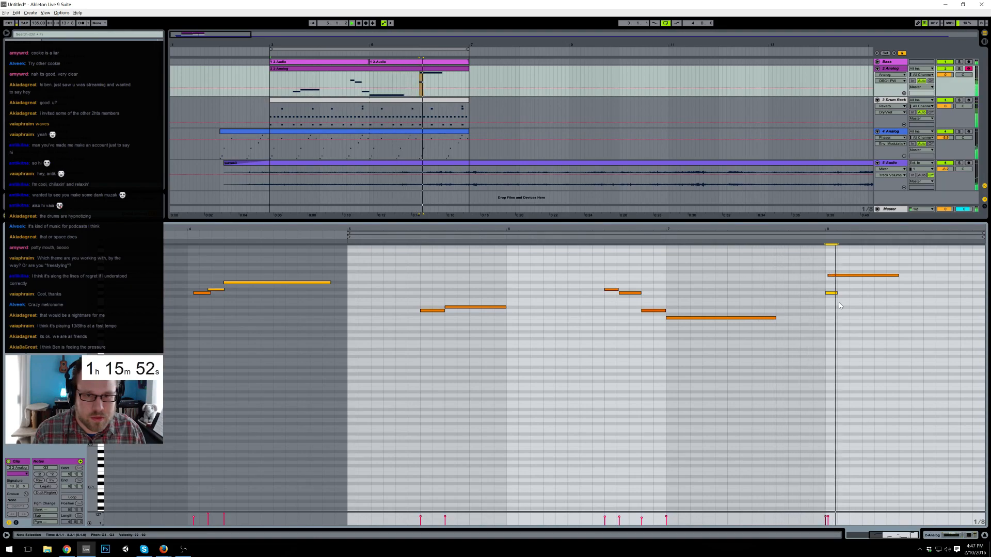
pyautogui.moveTo(825, 517); pyautogui.dragTo(825, 523)
pyautogui.click(854, 301)
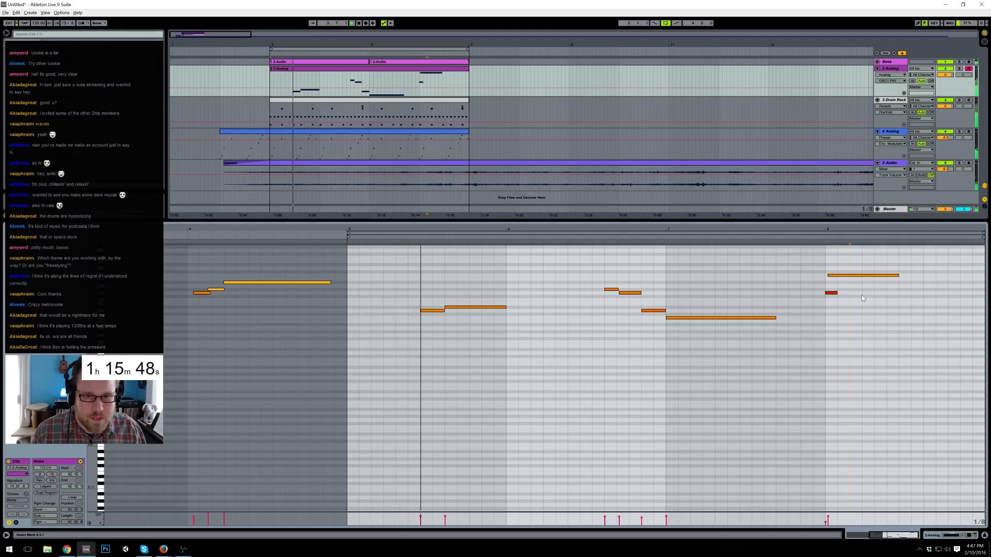
pyautogui.click(859, 275)
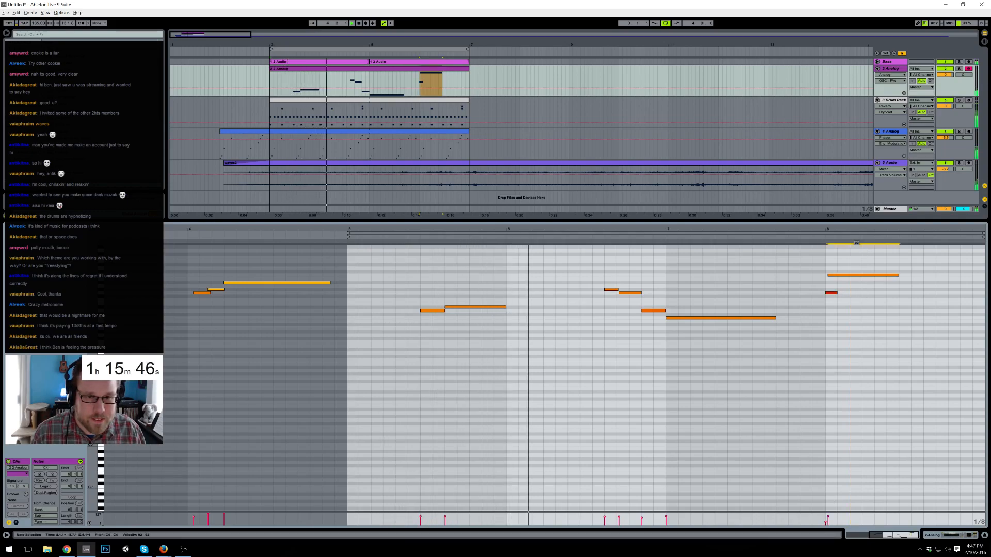
pyautogui.moveTo(859, 275); pyautogui.dragTo(859, 275)
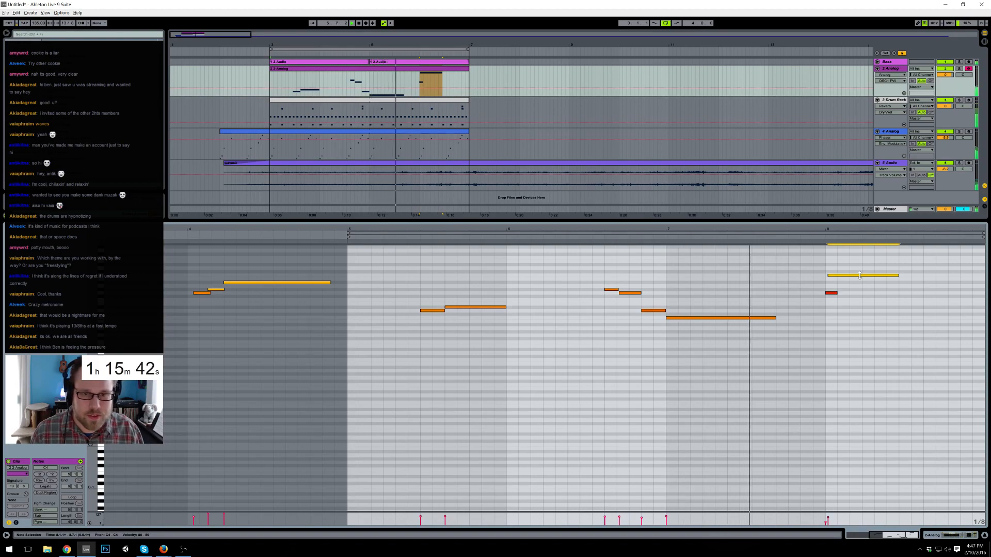
# - Play the loop and move the short G3 note in bar 6 slightly earlier so it overlaps the preceding note
pyautogui.moveTo(825, 268); pyautogui.dragTo(854, 318)
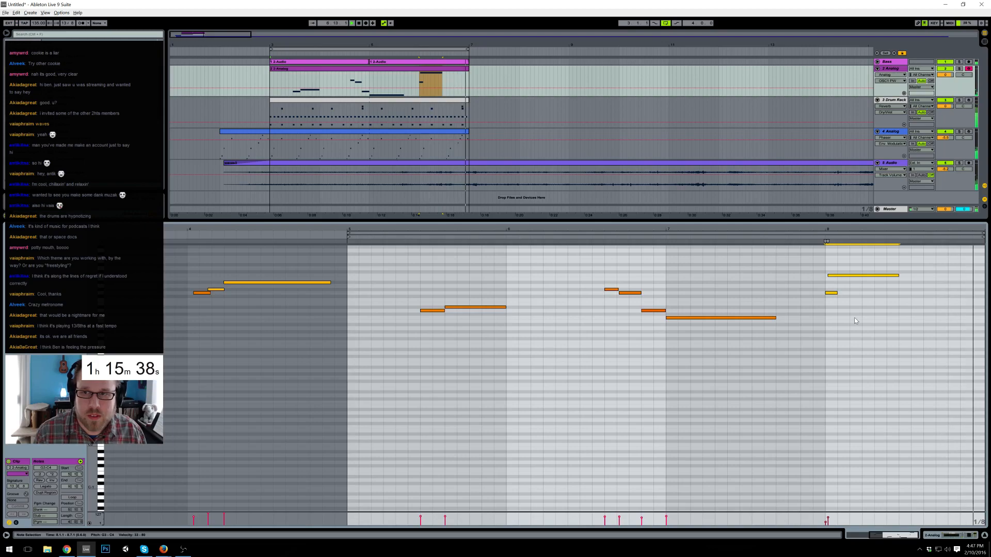
pyautogui.click(958, 535)
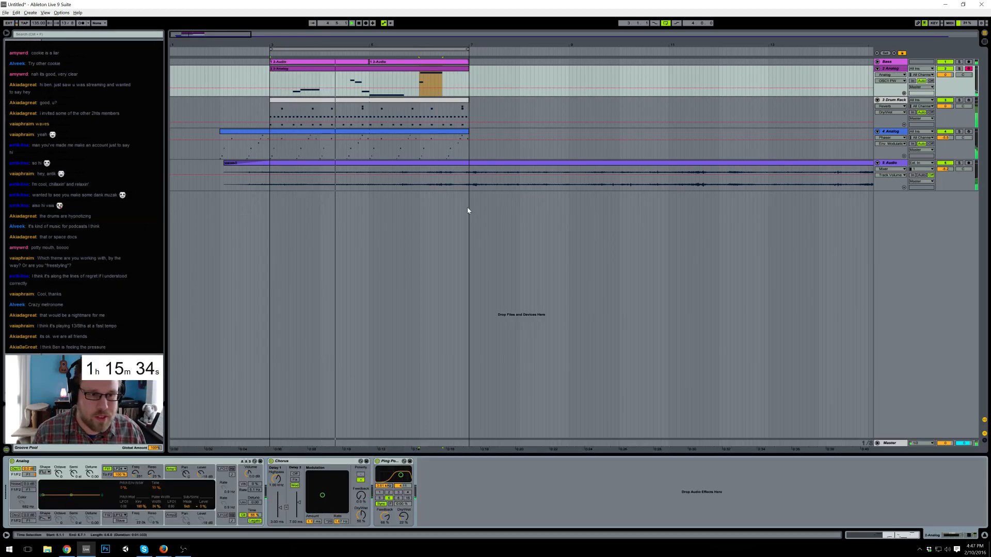
pyautogui.doubleClick(456, 71)
pyautogui.click(610, 289)
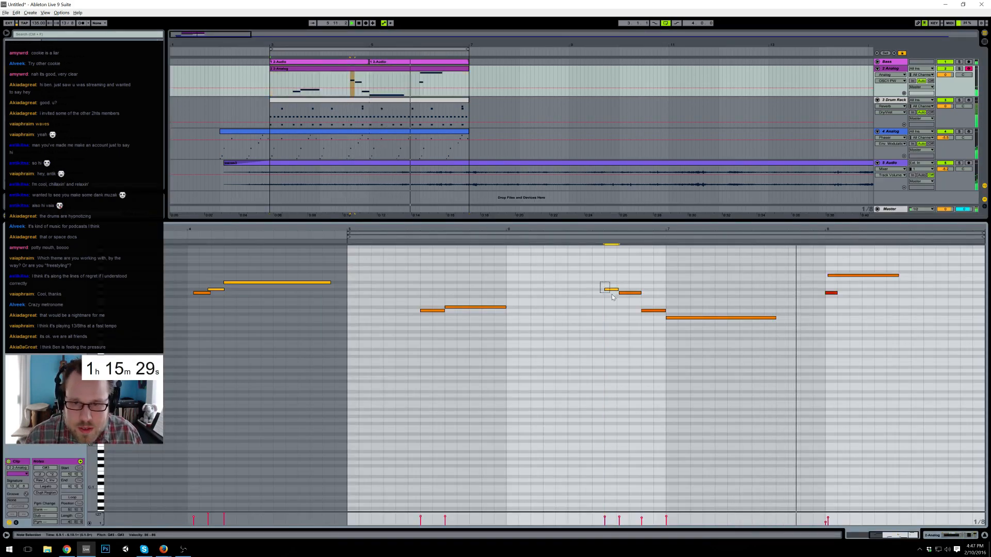
pyautogui.click(347, 52)
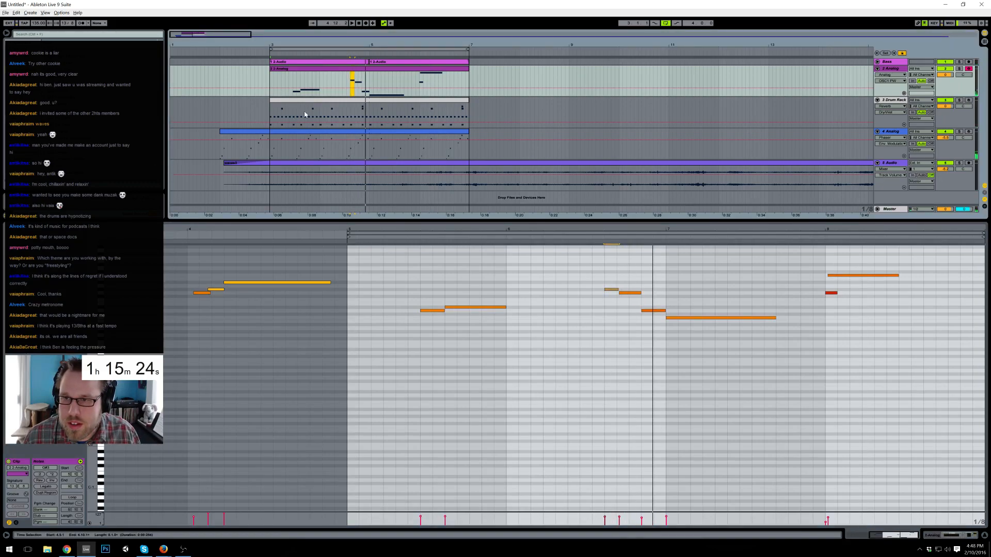
pyautogui.click(326, 100)
pyautogui.click(351, 81)
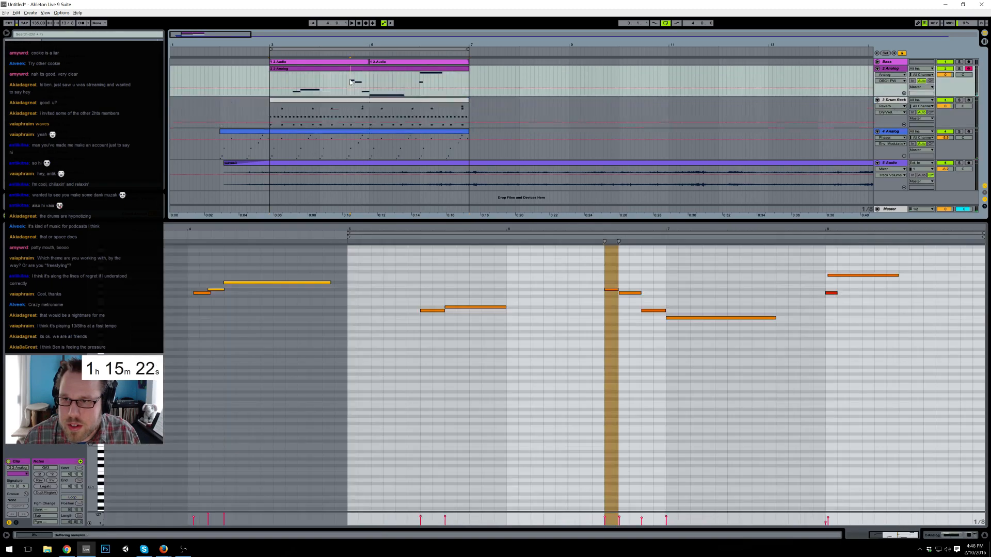
pyautogui.press('space')
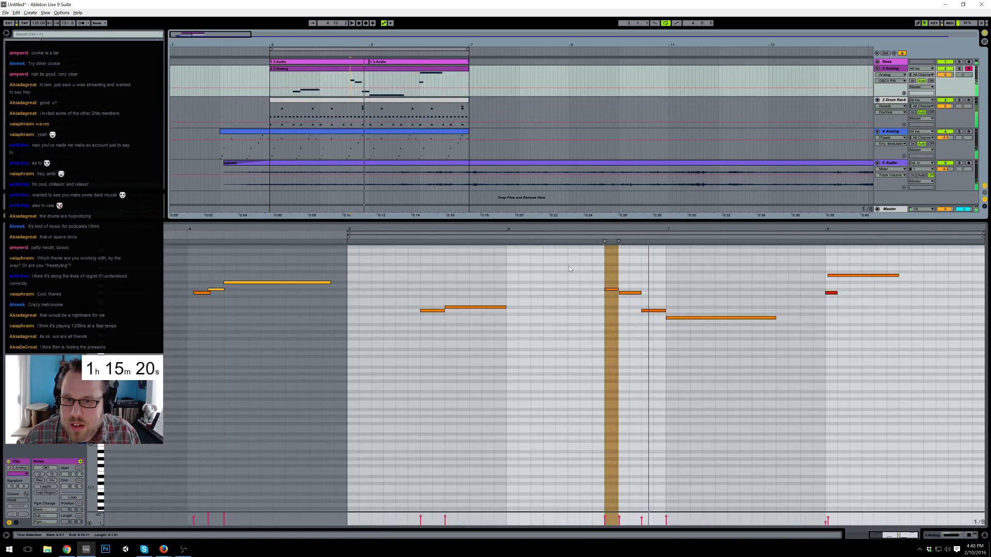
pyautogui.click(629, 292)
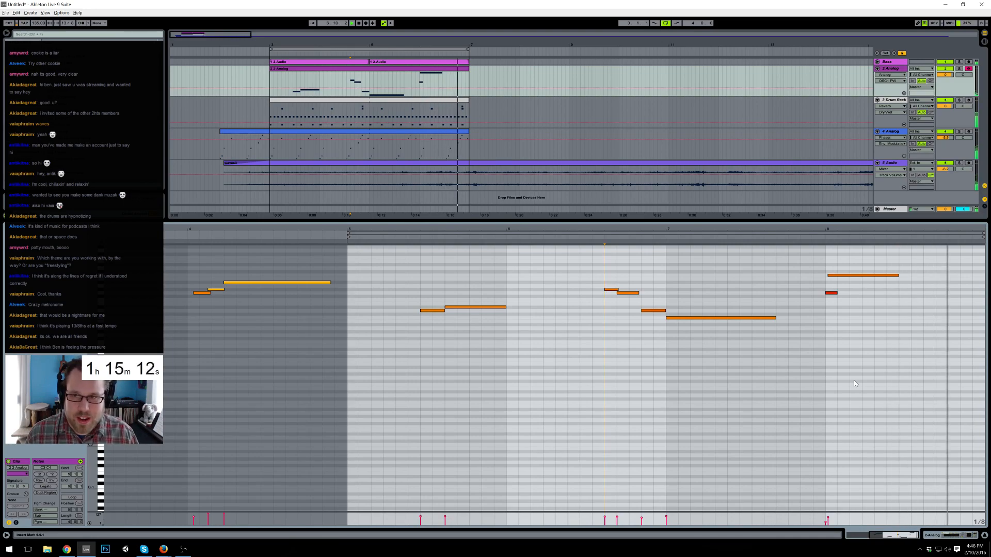
# - Move the Drum Rack track above the melody's Analog track and insert a new MIDI track below the melody track
pyautogui.click(948, 535)
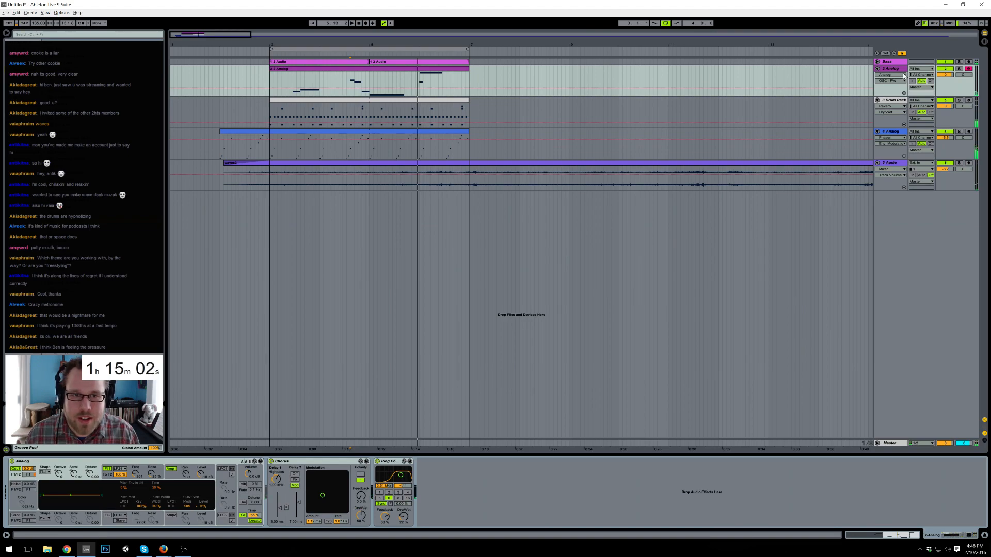
pyautogui.click(889, 103)
pyautogui.moveTo(889, 72); pyautogui.dragTo(889, 90)
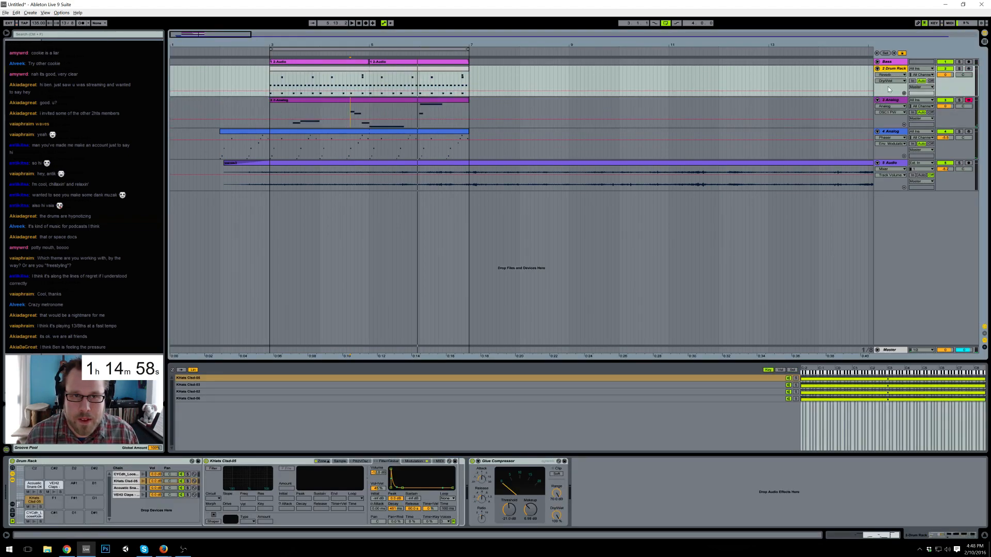
pyautogui.click(888, 102)
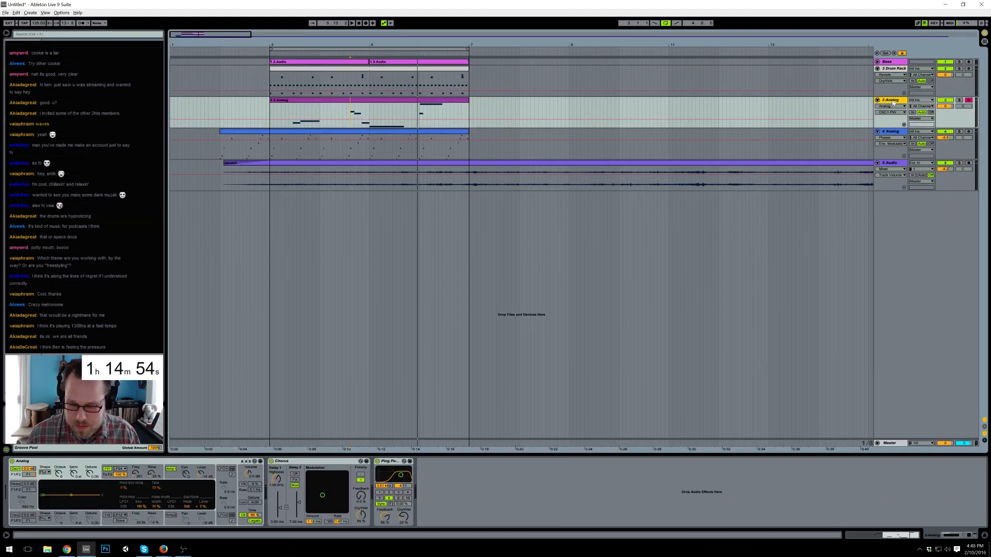
pyautogui.hotkey('ctrl', 'shift', 't')
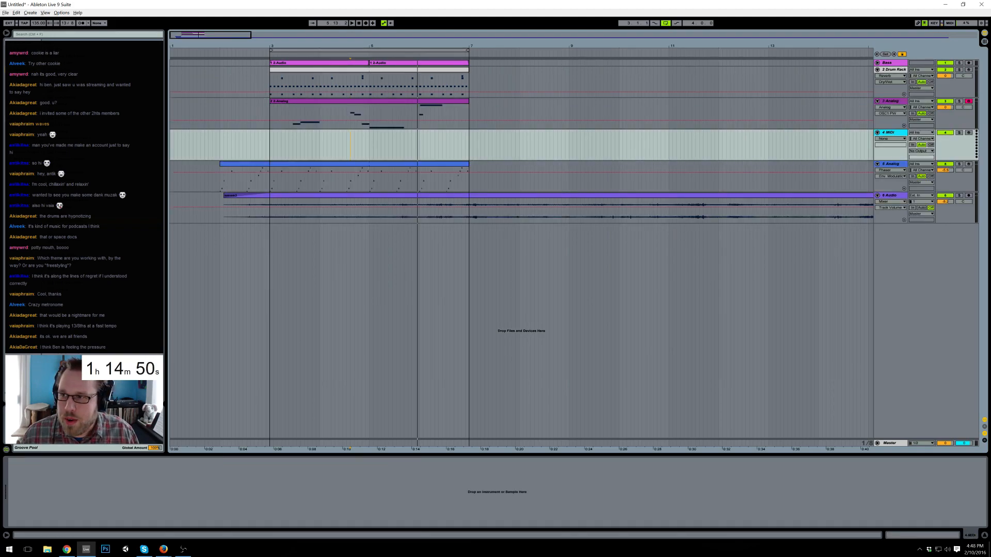
# - Add a high-pass Auto Filter at the end of the blue Analog track's device chain, solo that track and play it
pyautogui.click(410, 165)
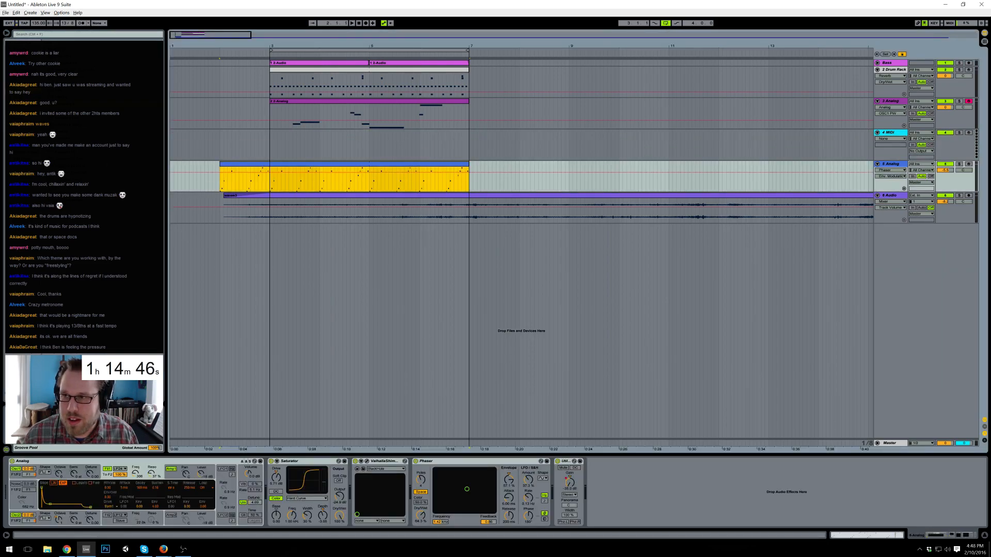
pyautogui.click(25, 69)
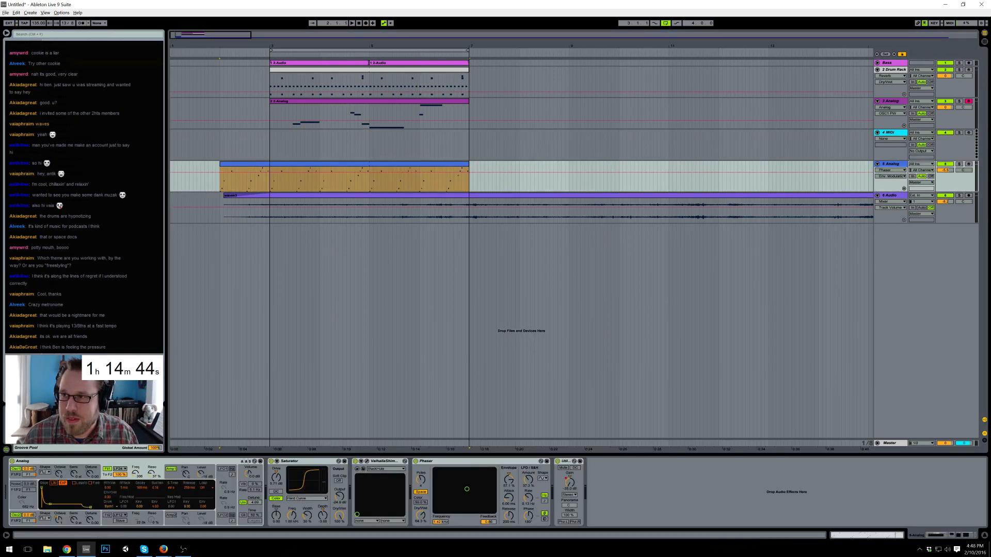
pyautogui.moveTo(611, 493); pyautogui.dragTo(610, 486)
pyautogui.click(636, 508)
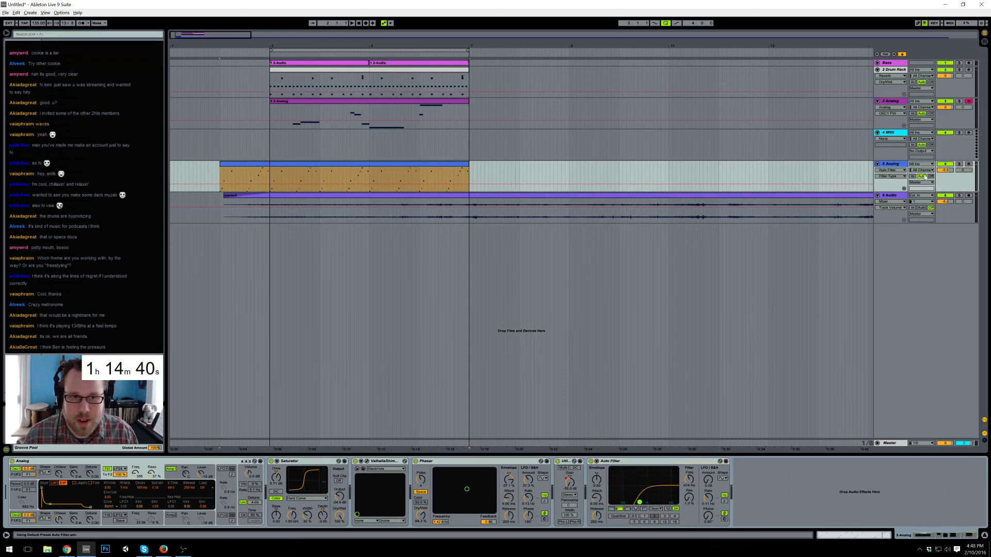
pyautogui.click(958, 164)
pyautogui.click(231, 210)
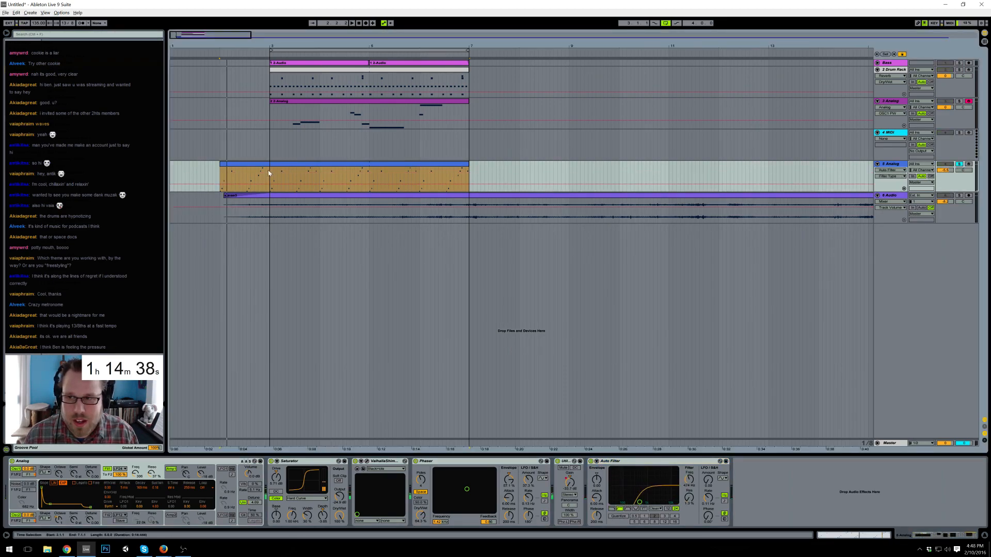
pyautogui.click(269, 174)
pyautogui.press('space')
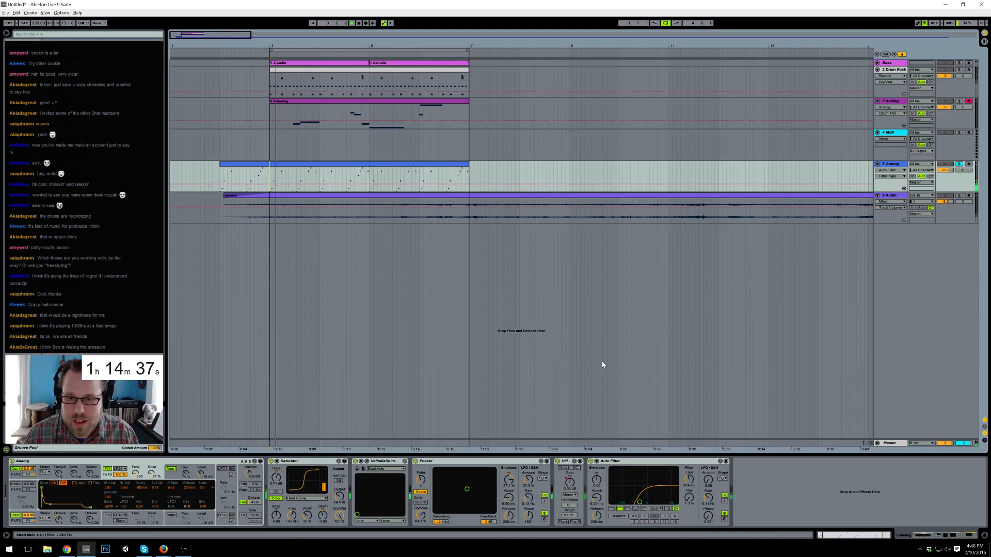
# - Change the blue Analog track's Auto Filter to a notch and adjust its frequency and resonance
pyautogui.click(592, 463)
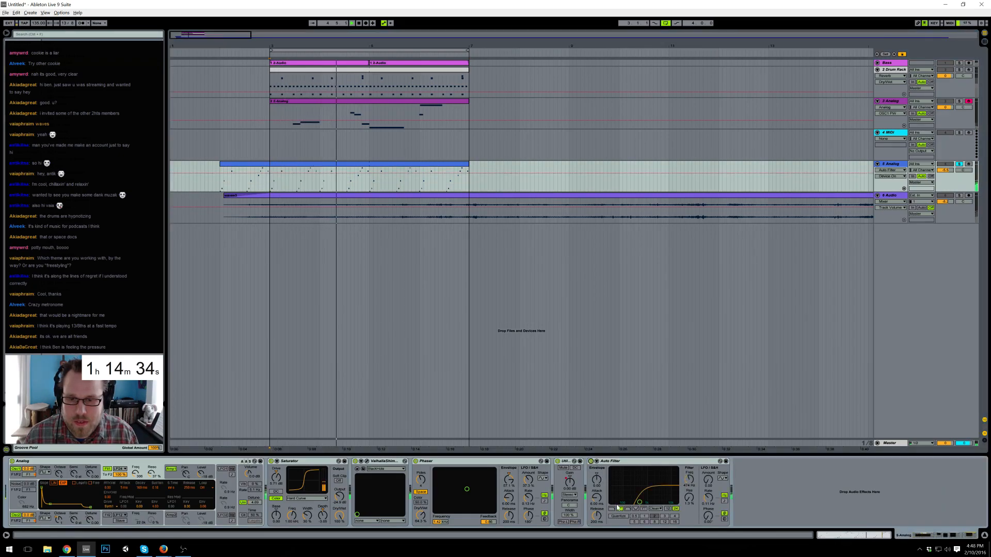
pyautogui.click(635, 509)
pyautogui.moveTo(644, 503); pyautogui.dragTo(641, 496)
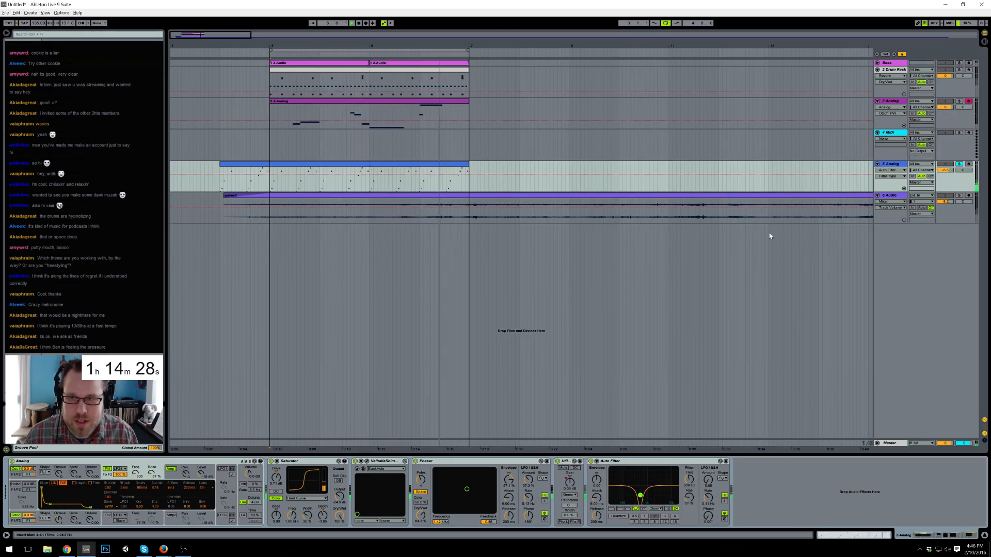
# - Solo the melody Analog track as well and add an EQ Eight at the end of its device chain
pyautogui.keyDown('ctrl'); pyautogui.click(959, 101); pyautogui.keyUp('ctrl')
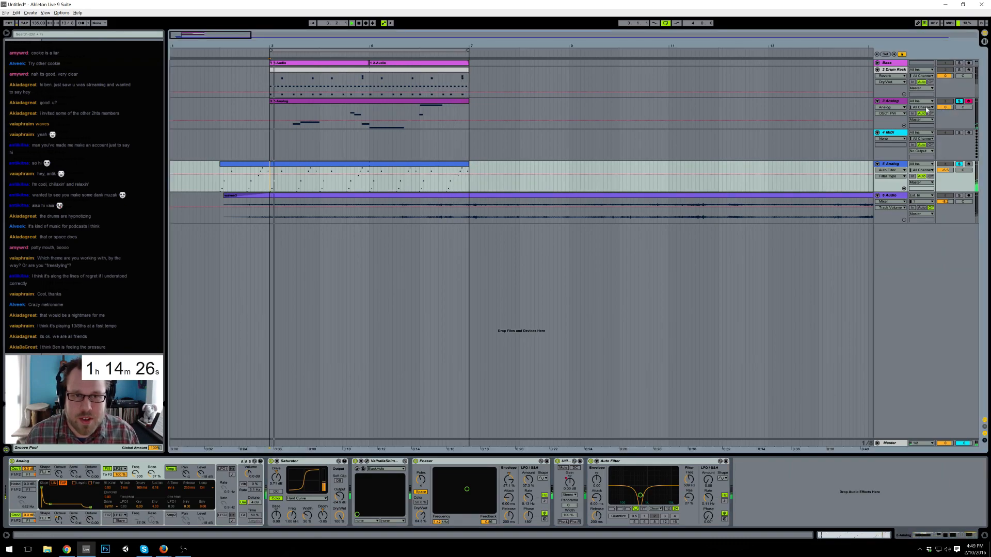
pyautogui.click(266, 116)
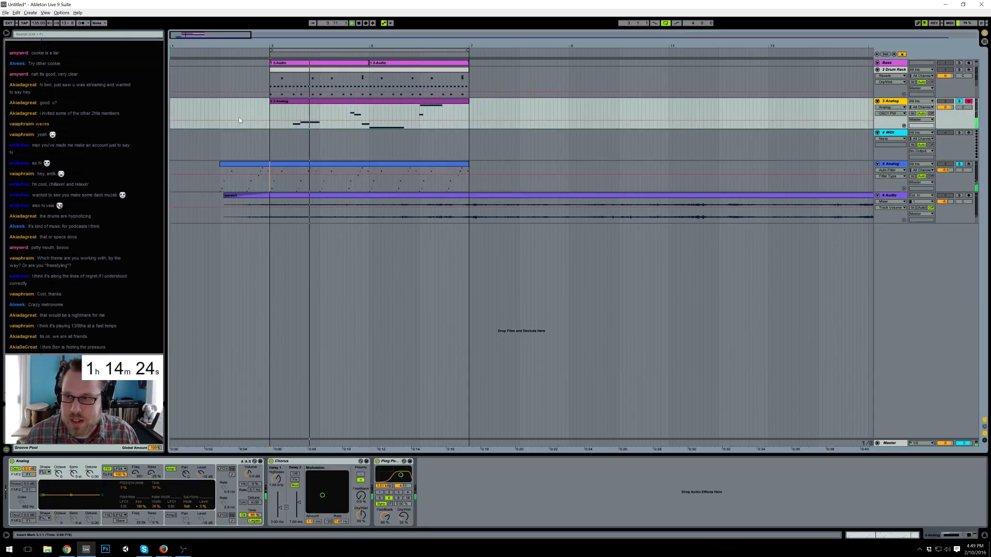
pyautogui.moveTo(85, 124); pyautogui.dragTo(480, 509)
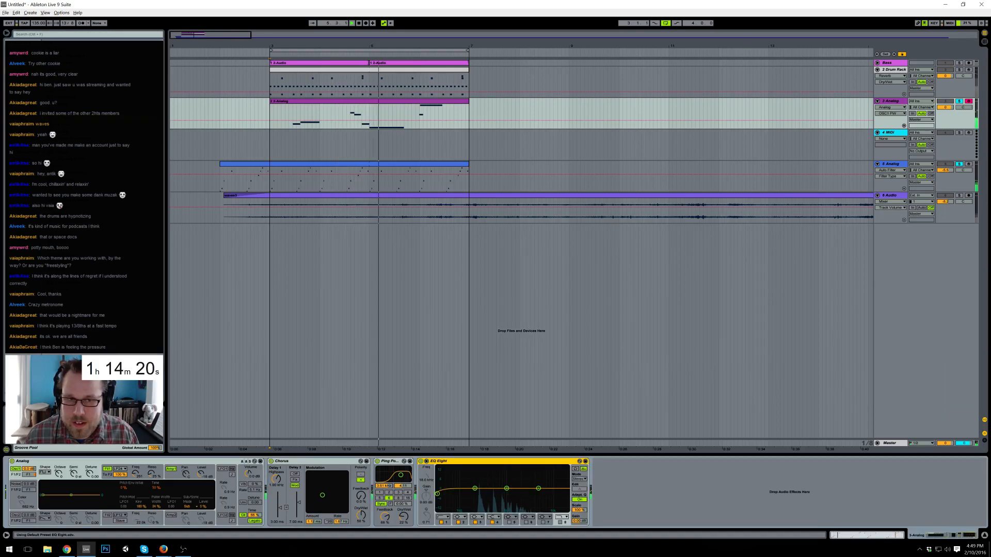
# - Check the blue Analog track's Auto Filter and the short G3 note at the start of bar 8 in the melody clip
pyautogui.click(899, 165)
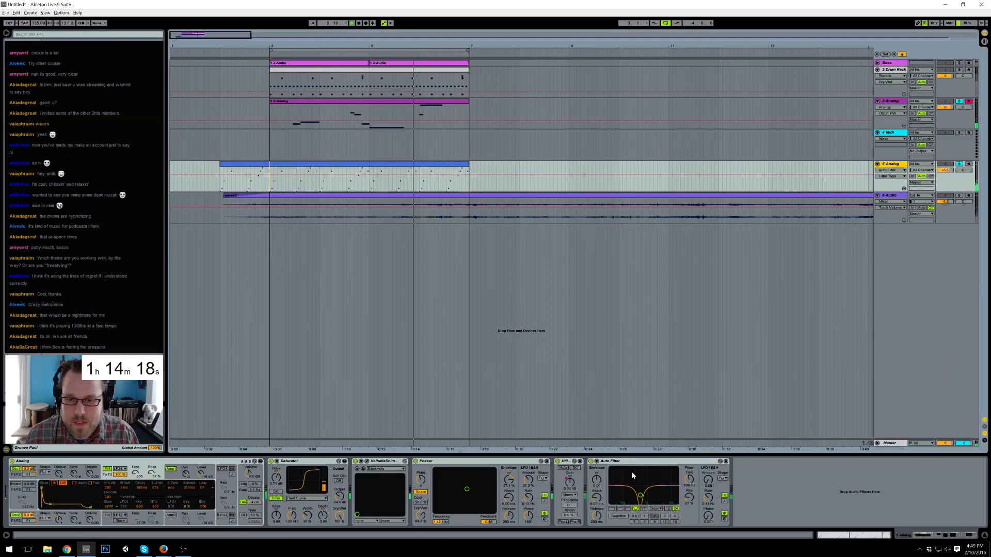
pyautogui.doubleClick(445, 107)
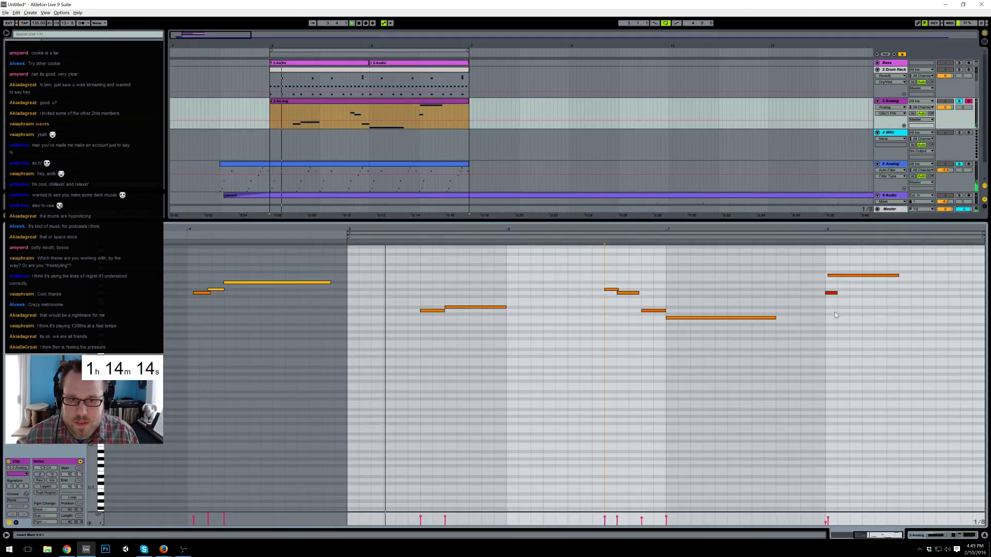
pyautogui.click(831, 293)
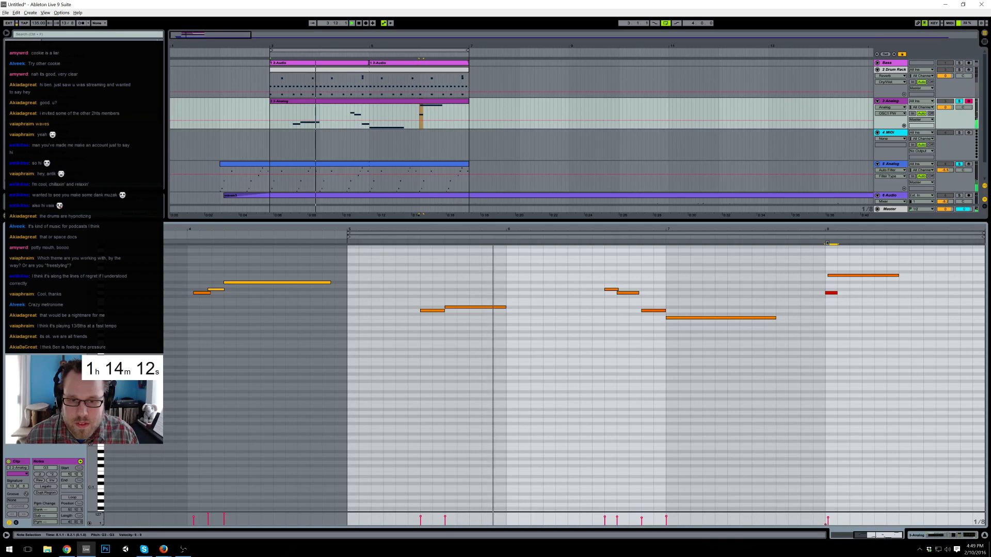
pyautogui.hotkey('shift', 'Tab')
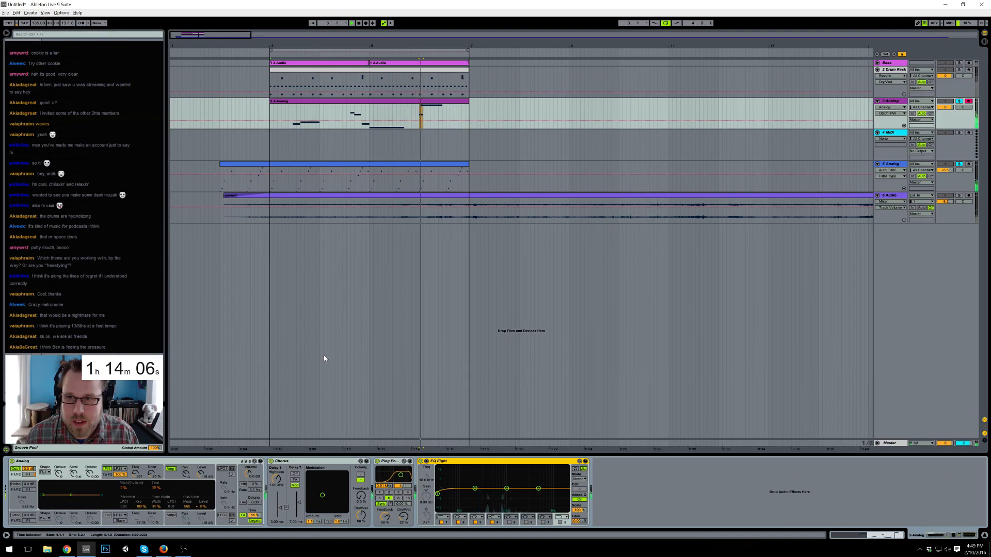
# - Lower the sustain of the melody synth's amplifier envelope and try out its unison settings while the loop plays
pyautogui.click(253, 515)
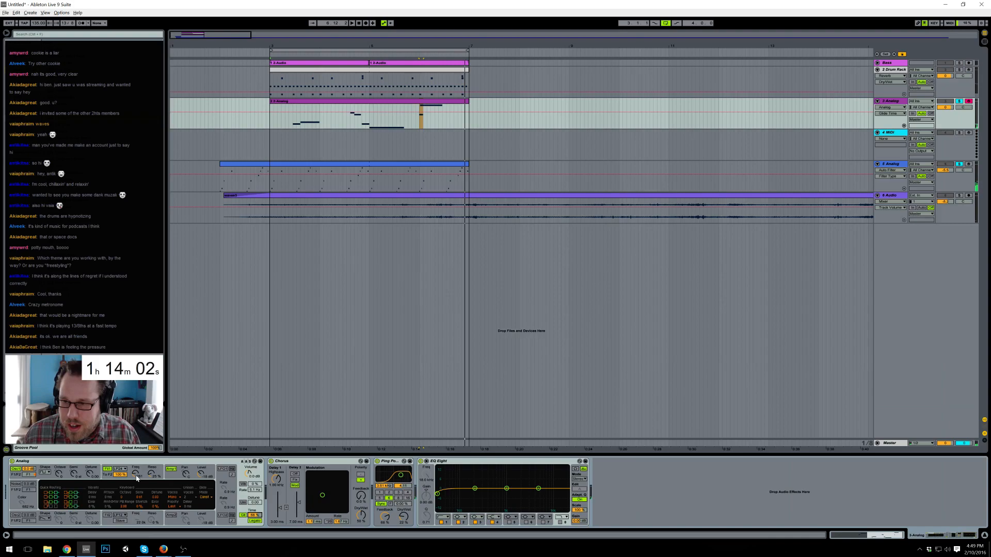
pyautogui.click(108, 479)
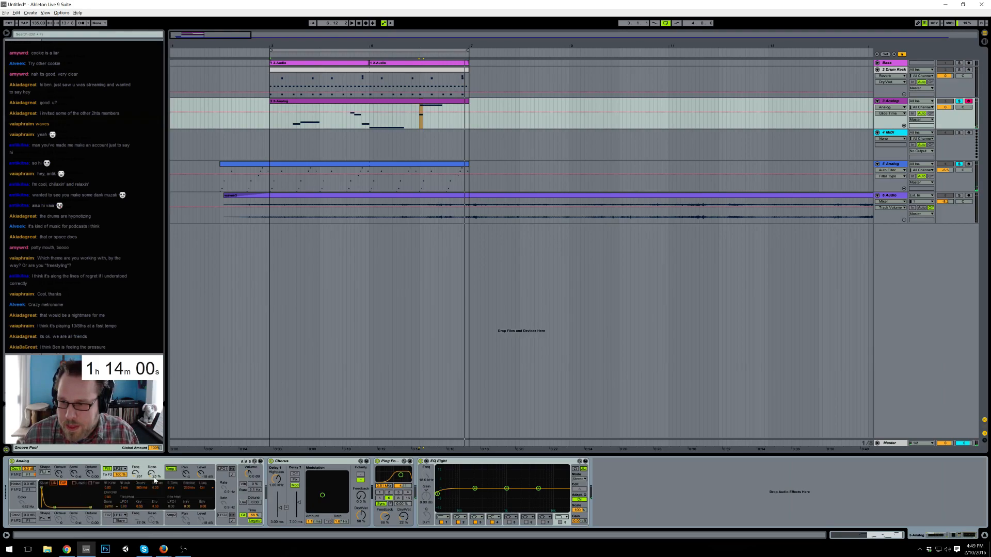
pyautogui.click(172, 478)
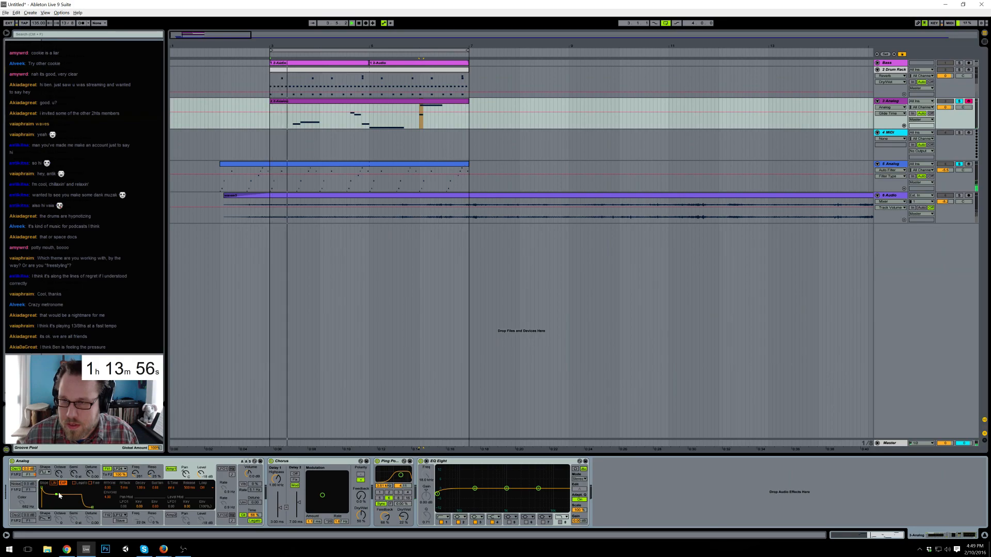
pyautogui.moveTo(57, 494); pyautogui.dragTo(57, 497)
pyautogui.click(243, 503)
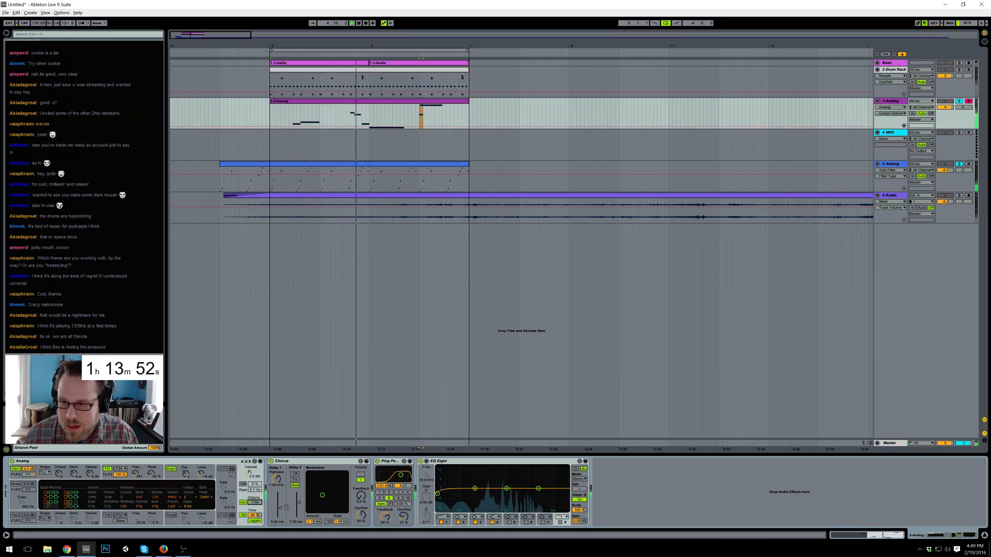
pyautogui.click(244, 503)
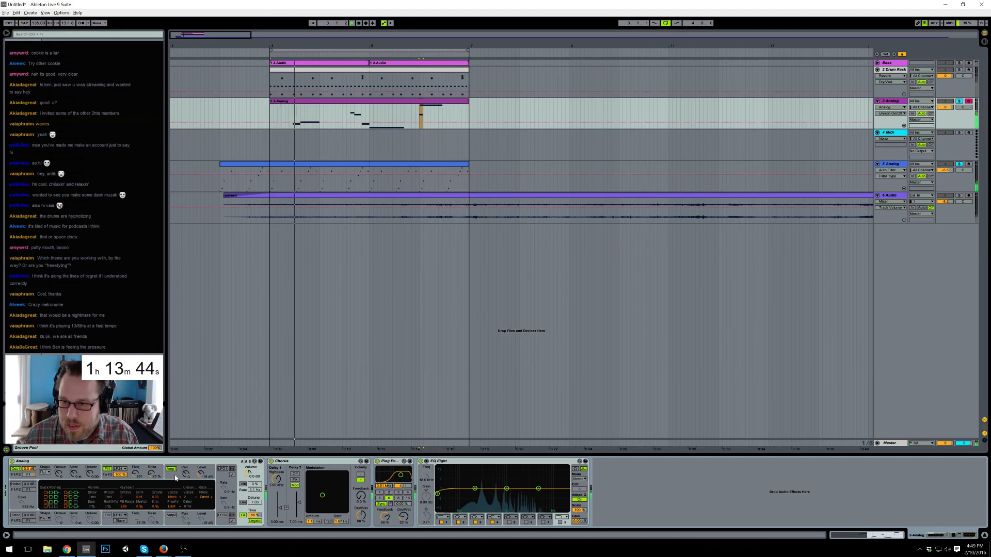
# - Move the held C4 slightly earlier to the start of bar 8, in line with the short G3, and replay the loop
pyautogui.doubleClick(436, 101)
pyautogui.click(836, 283)
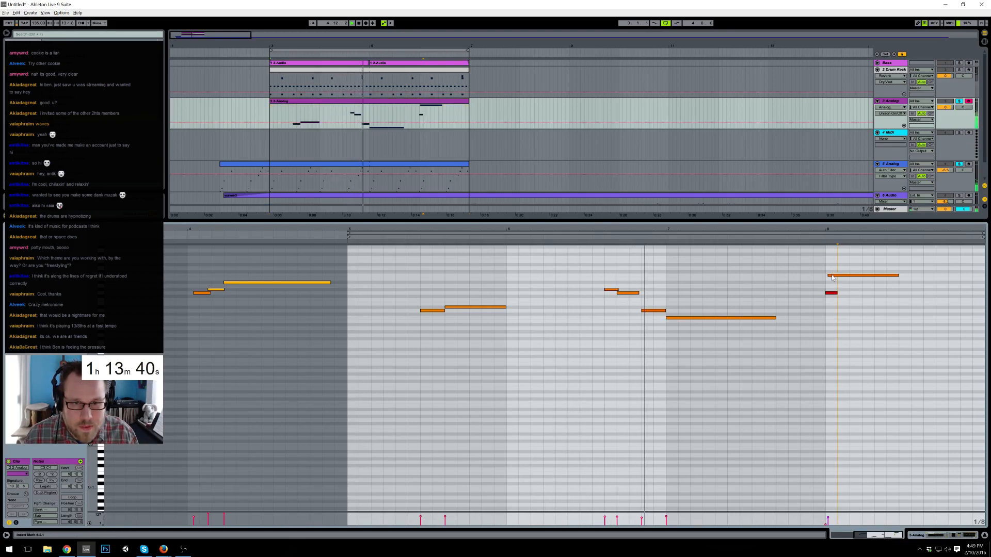
pyautogui.moveTo(832, 276); pyautogui.dragTo(831, 277)
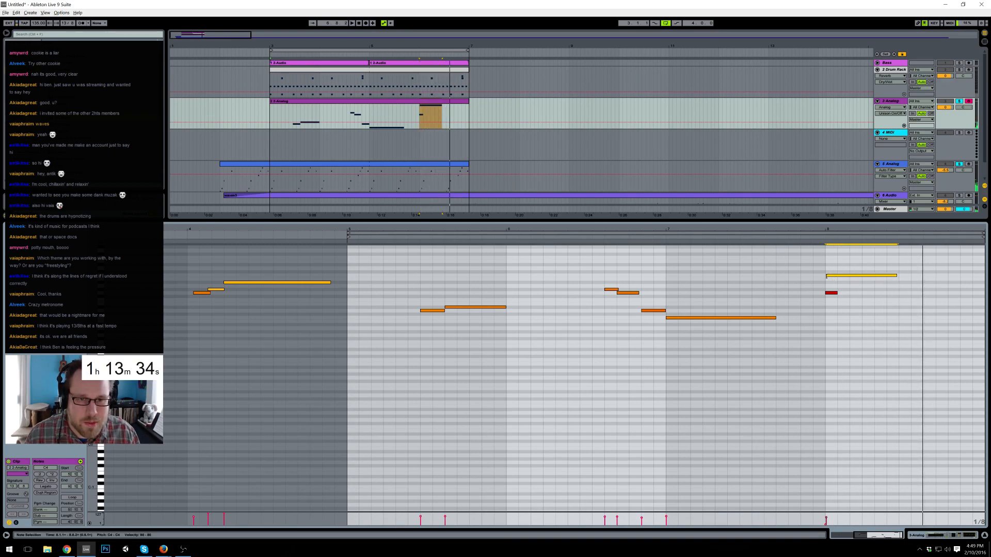
pyautogui.moveTo(839, 232); pyautogui.dragTo(618, 279)
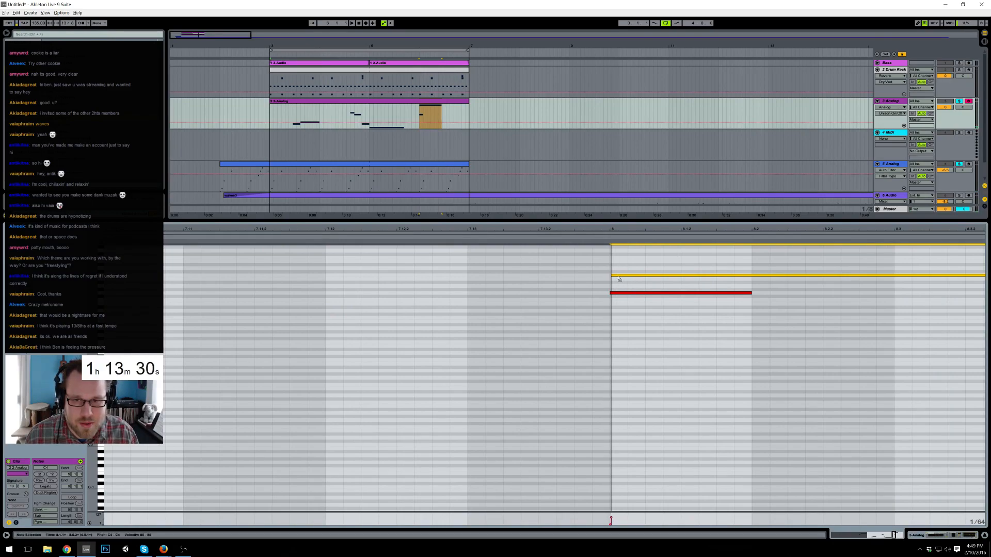
pyautogui.hotkey('ctrl', 'a')
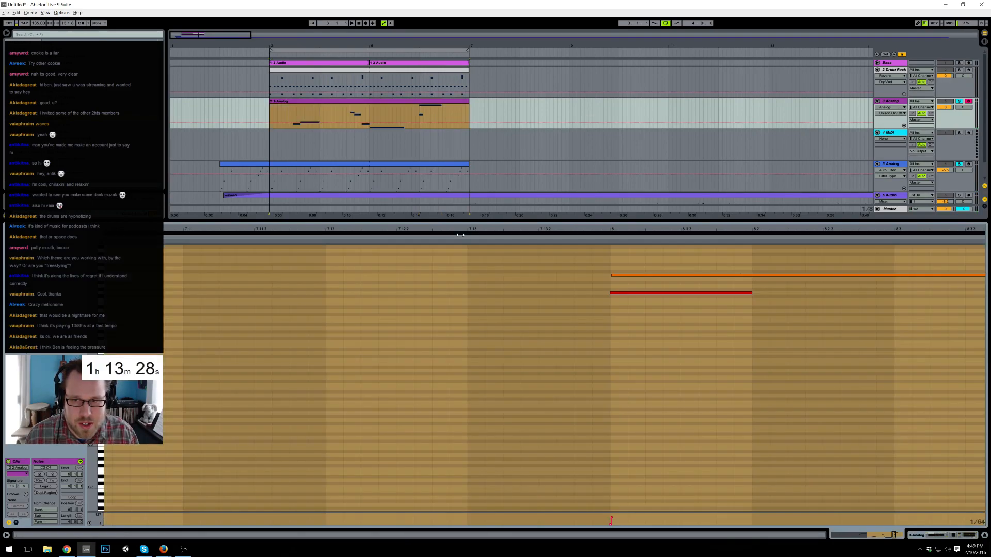
pyautogui.click(932, 534)
pyautogui.click(269, 110)
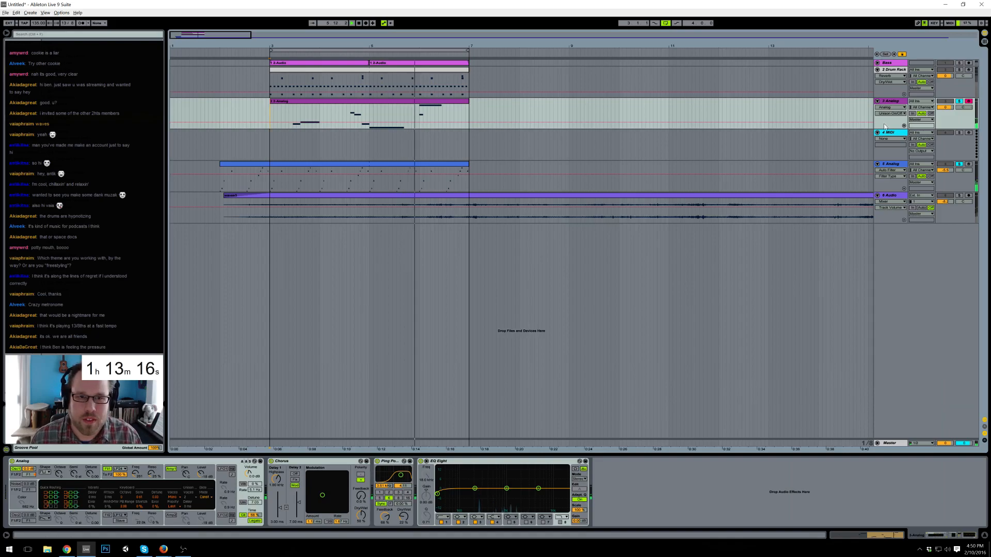
# - Load Absynth 5 on the empty MIDI track, filter its browser to Synth Pad and Bright Pad, and load one of the programs
pyautogui.click(891, 138)
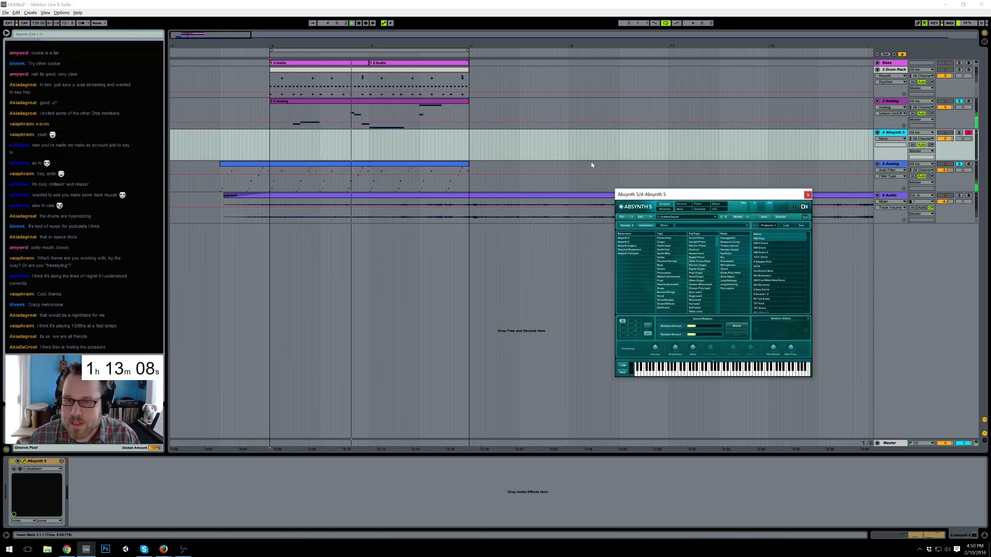
pyautogui.moveTo(705, 195); pyautogui.dragTo(575, 226)
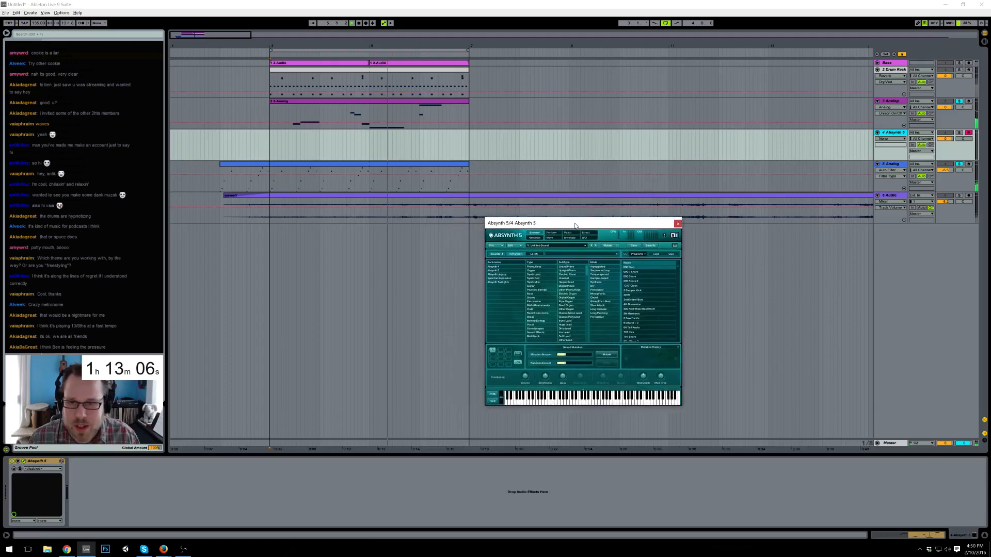
pyautogui.click(535, 279)
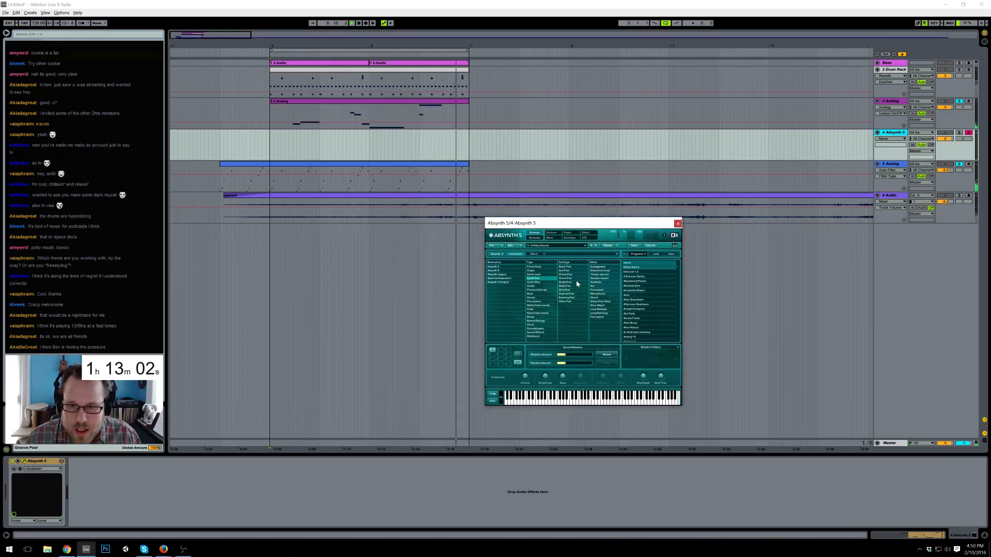
pyautogui.click(576, 283)
pyautogui.click(649, 286)
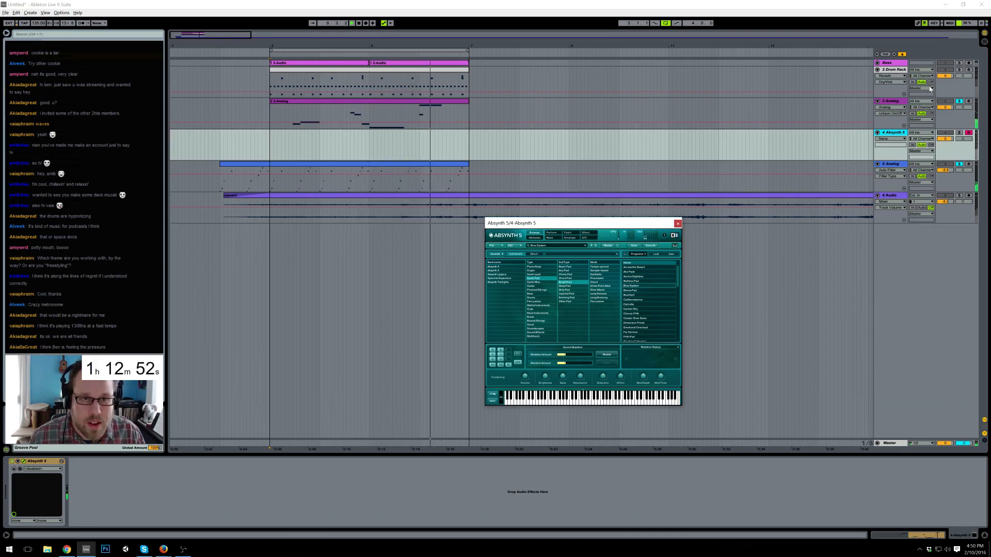
# - Unsolo the Analog tracks and audition more Bright Pad programs against the full loop, choosing the Memories Fade program
pyautogui.click(953, 73)
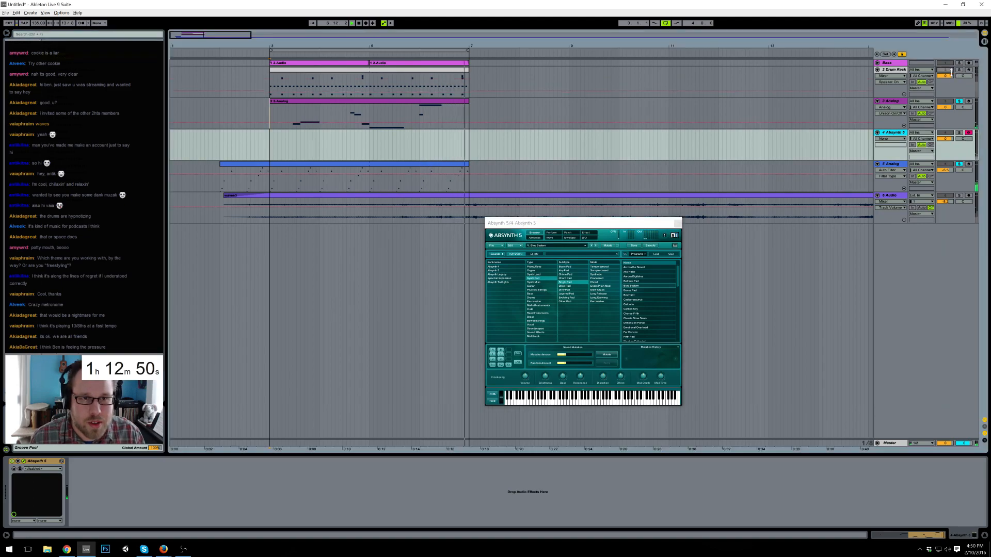
pyautogui.click(959, 102)
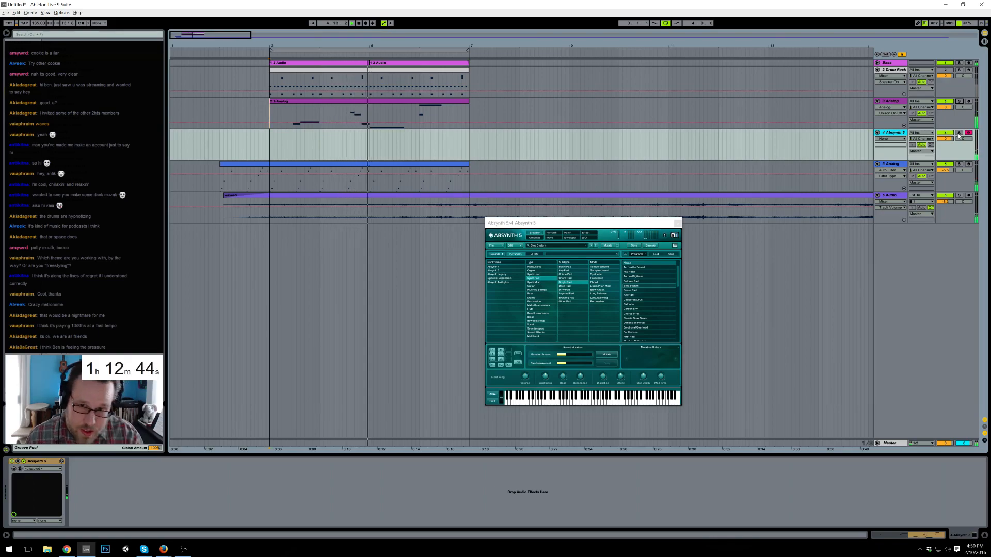
pyautogui.click(640, 323)
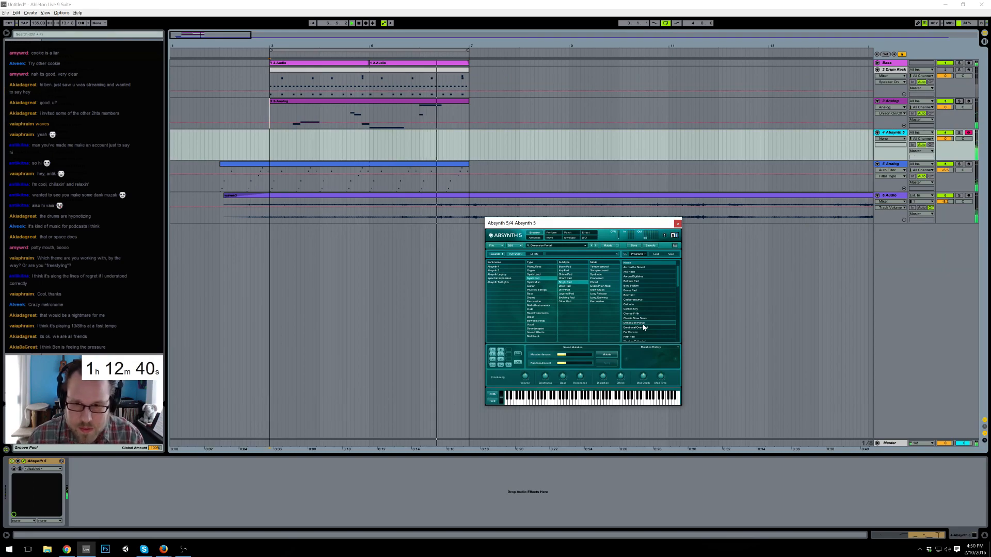
pyautogui.scroll(-5, 640, 317)
pyautogui.click(640, 319)
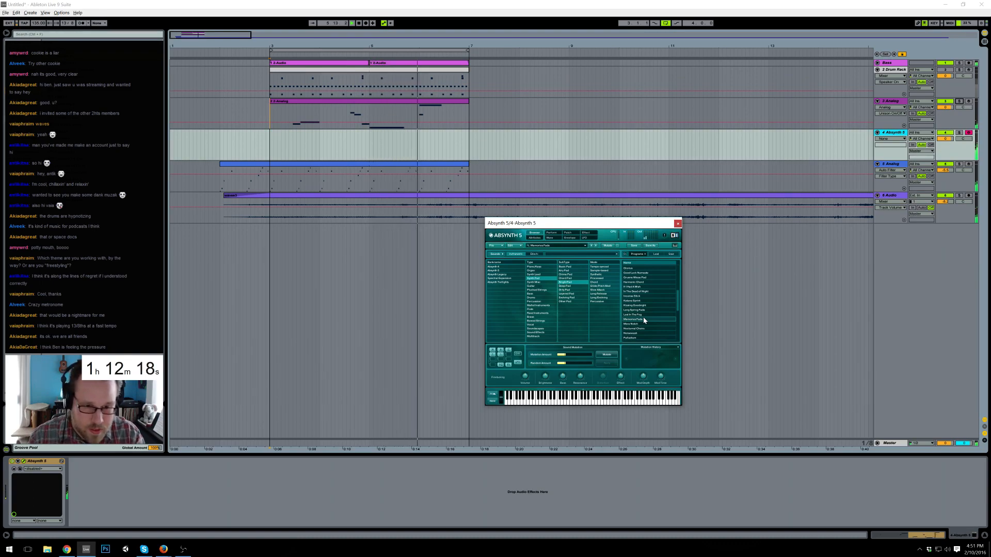
pyautogui.press('space')
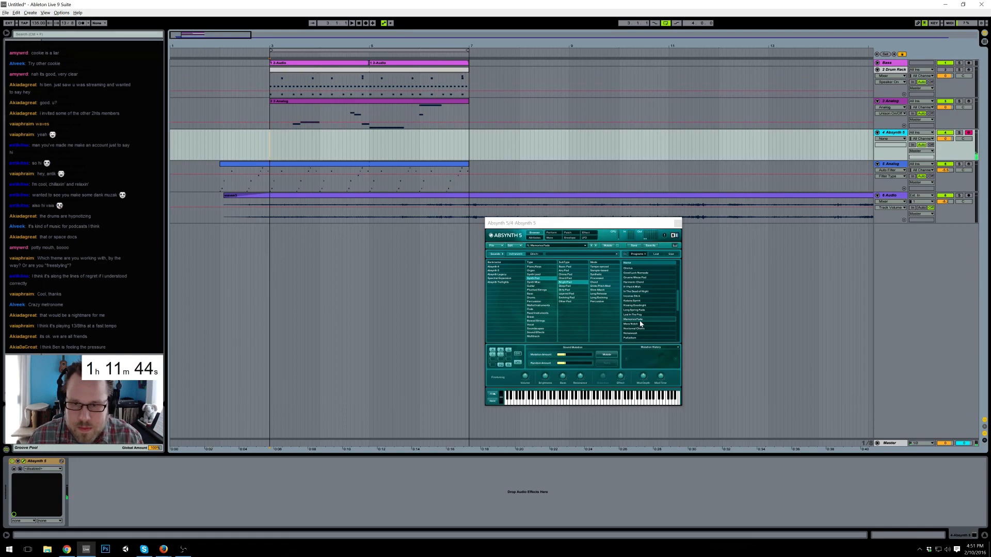
# - Shorten the release stages of the three upper envelopes in the Absynth patch
pyautogui.click(570, 238)
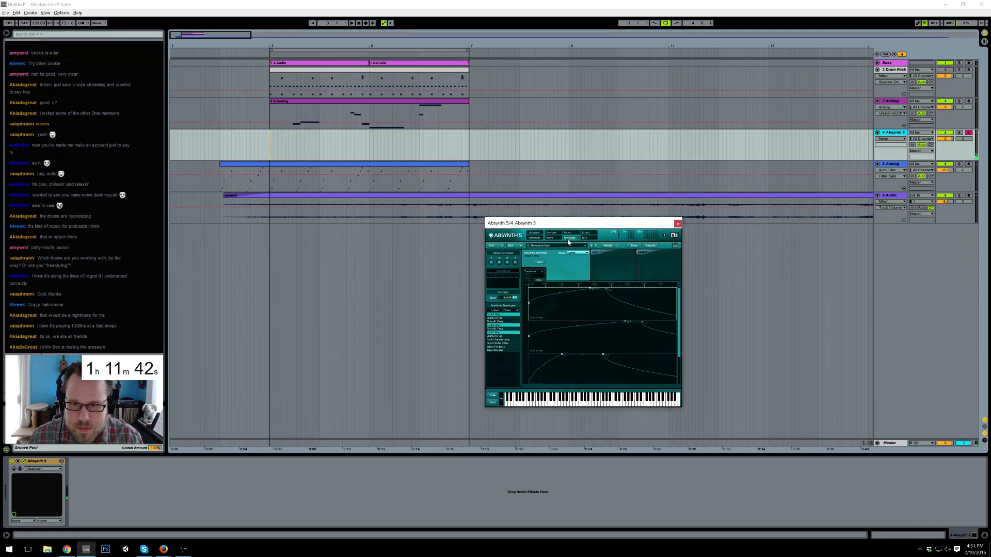
pyautogui.moveTo(624, 282); pyautogui.dragTo(619, 264)
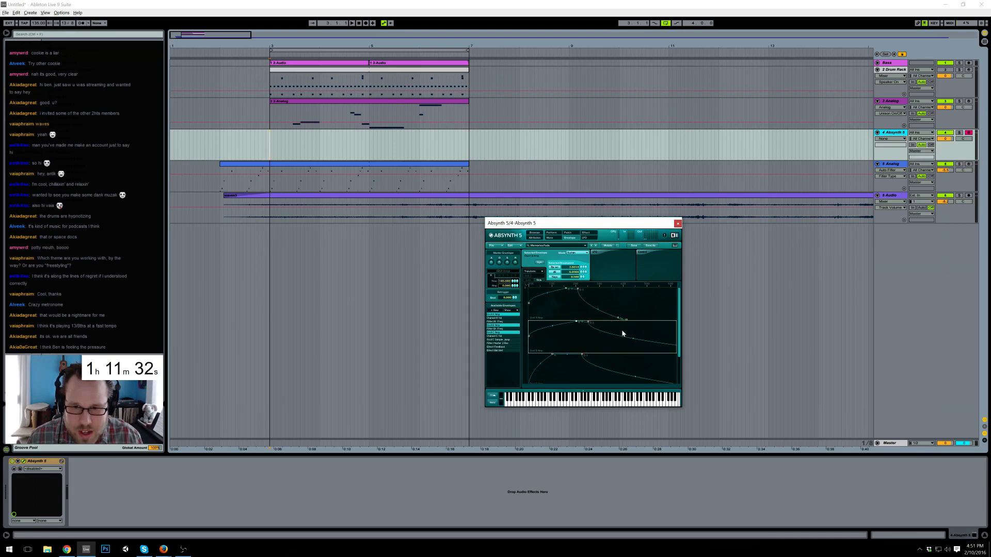
pyautogui.click(645, 332)
pyautogui.moveTo(651, 281); pyautogui.dragTo(589, 283)
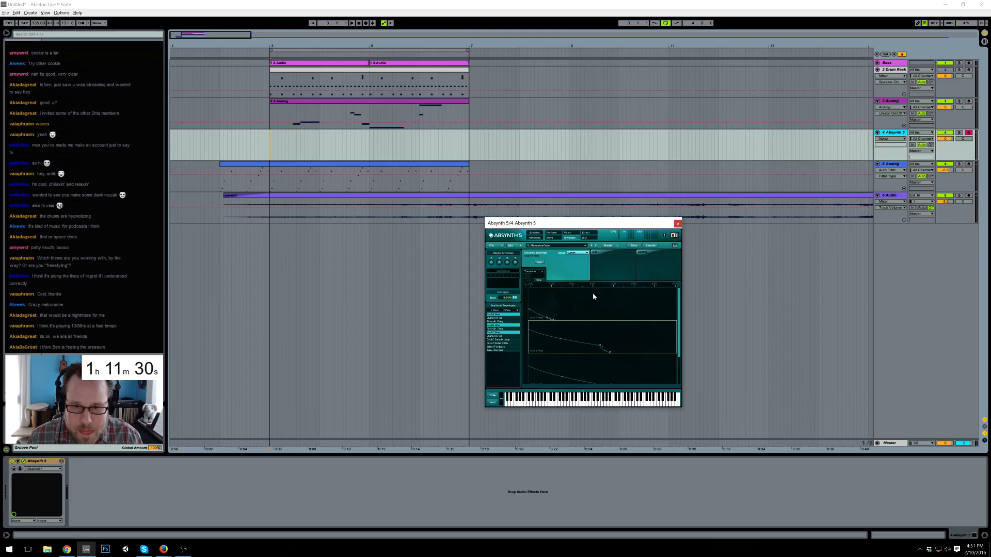
pyautogui.click(598, 346)
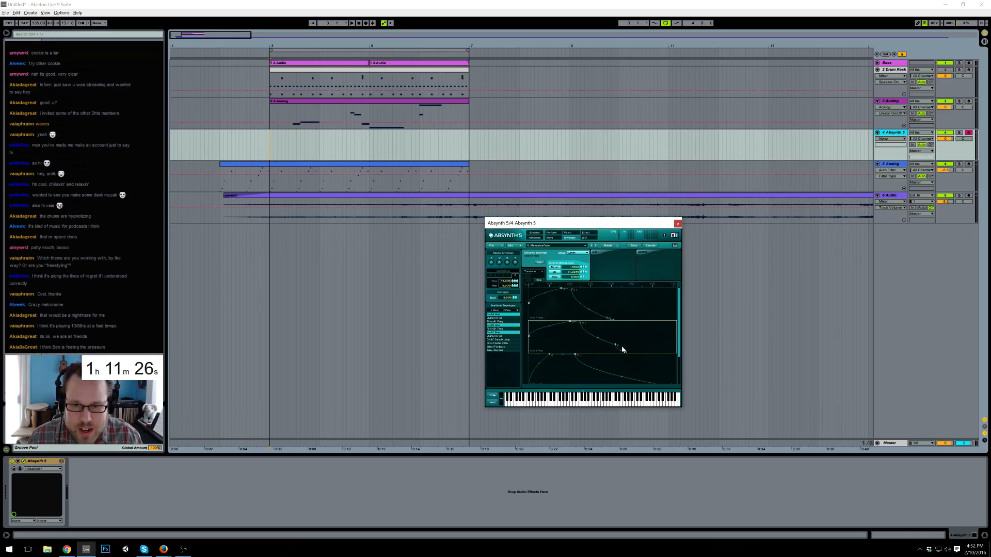
pyautogui.scroll(-3, 666, 352)
pyautogui.moveTo(669, 357); pyautogui.dragTo(632, 364)
pyautogui.scroll(2, 677, 351)
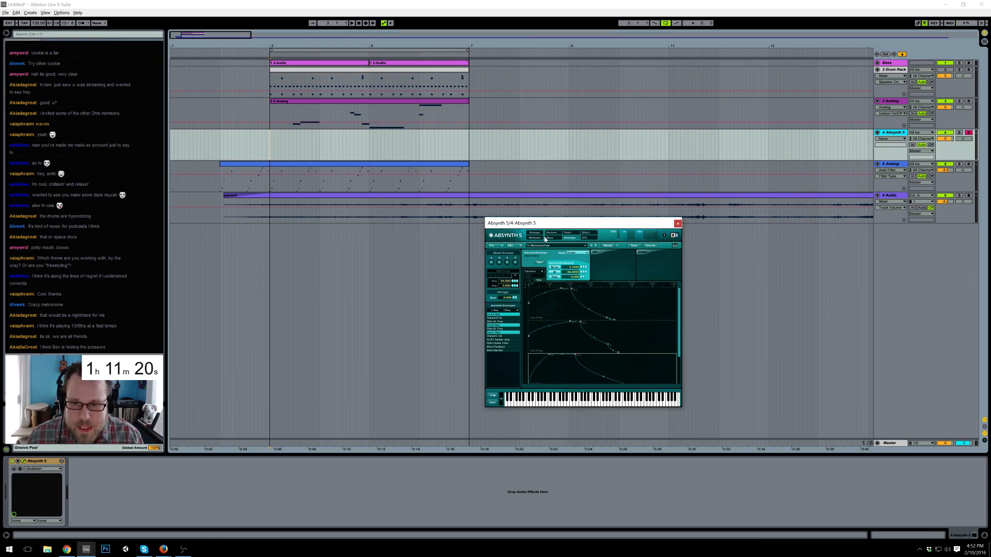
# - Examine the Absynth patch's routing, performance, attribute and effect settings
pyautogui.click(567, 234)
pyautogui.click(586, 233)
pyautogui.click(568, 233)
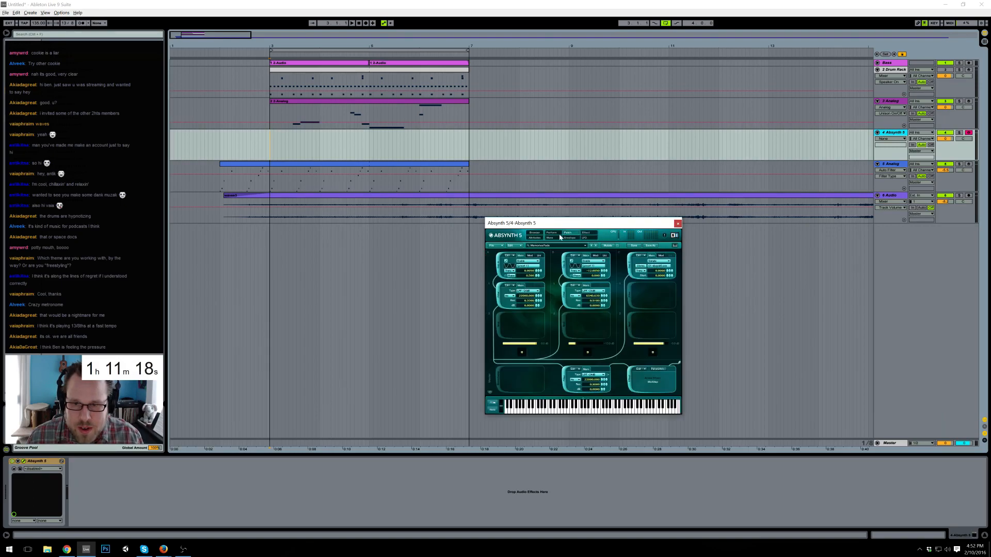
pyautogui.click(548, 239)
pyautogui.click(554, 234)
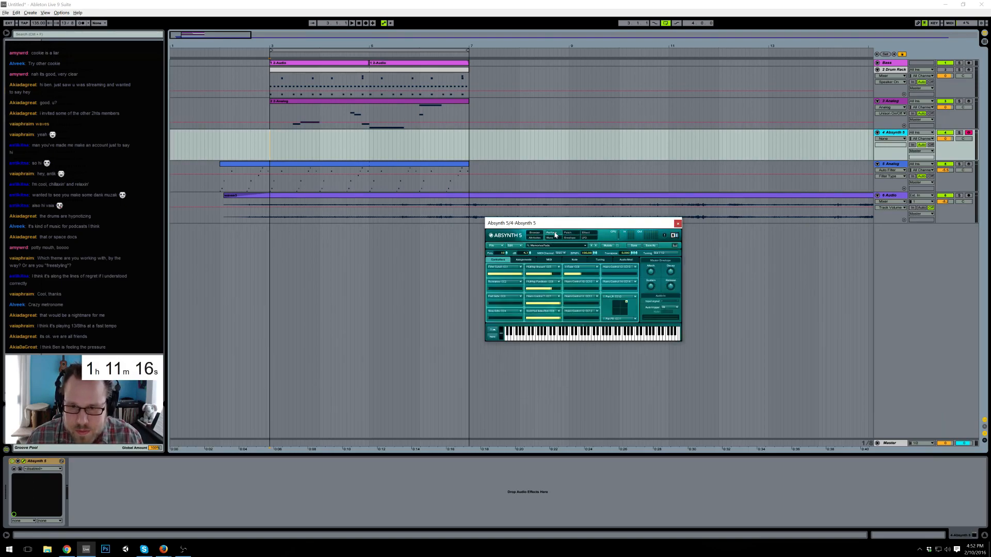
pyautogui.click(539, 239)
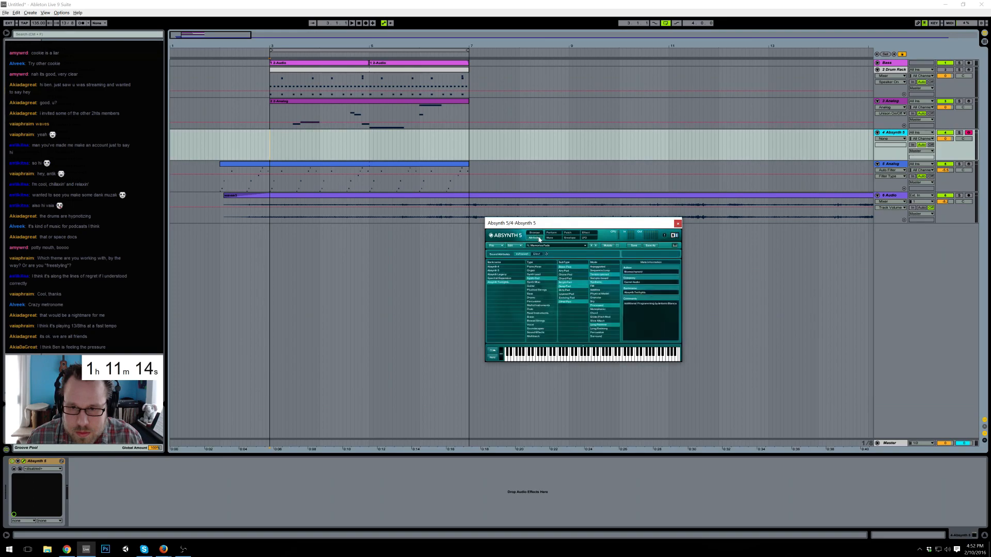
pyautogui.click(570, 239)
pyautogui.click(586, 234)
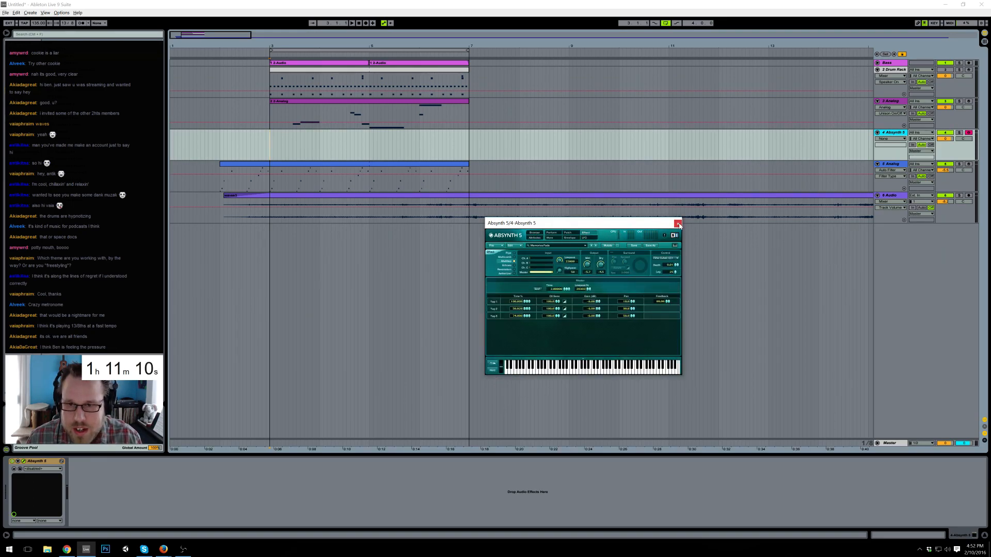
# - Close the Absynth window, add an EQ Eight after it and shape the bands to cut the lows and dip the mids
pyautogui.click(678, 224)
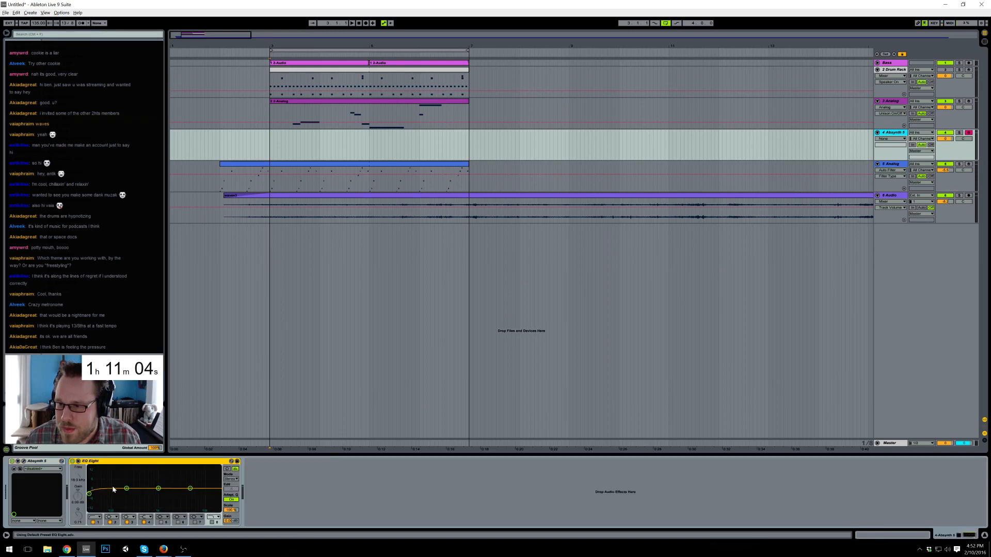
pyautogui.moveTo(90, 494); pyautogui.dragTo(135, 498)
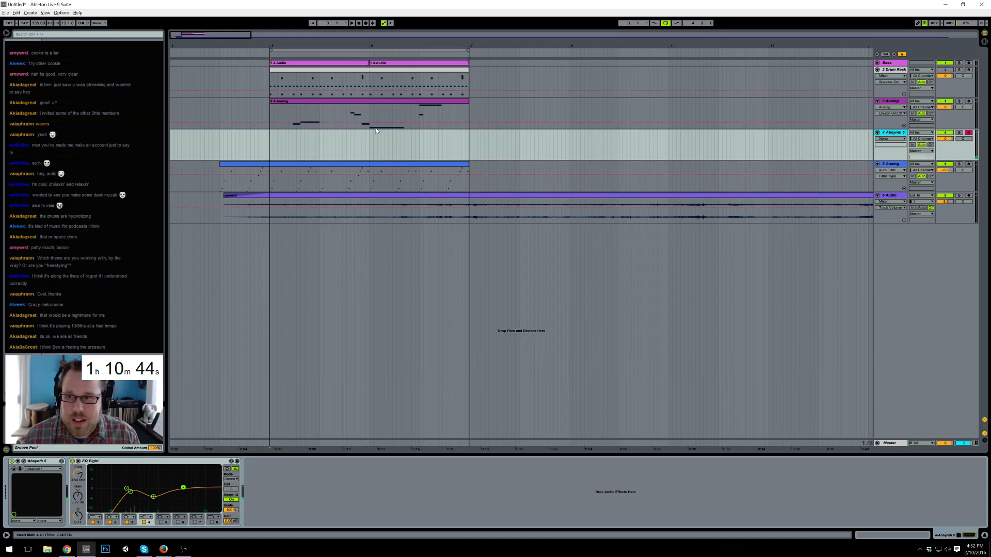
# - Record two held pad chords on the Absynth track and trim the clip's start to the beginning of the loop
pyautogui.click(219, 147)
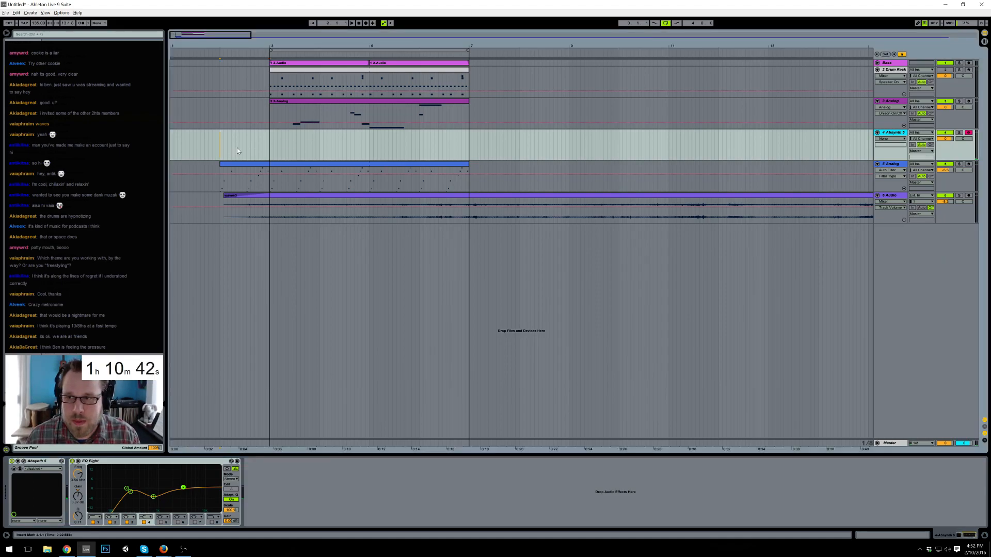
pyautogui.press('F9')
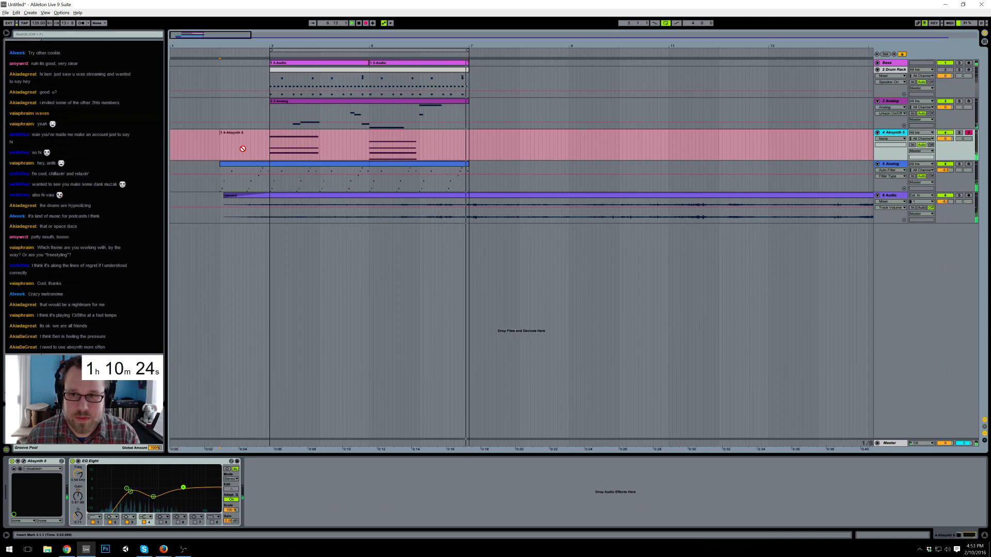
pyautogui.press('space')
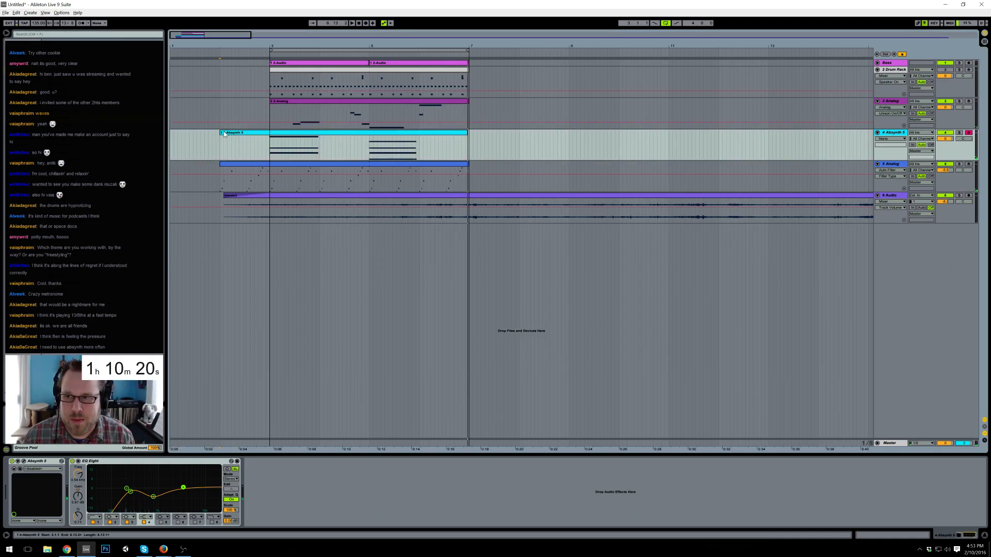
pyautogui.moveTo(220, 154); pyautogui.dragTo(269, 153)
pyautogui.press('space')
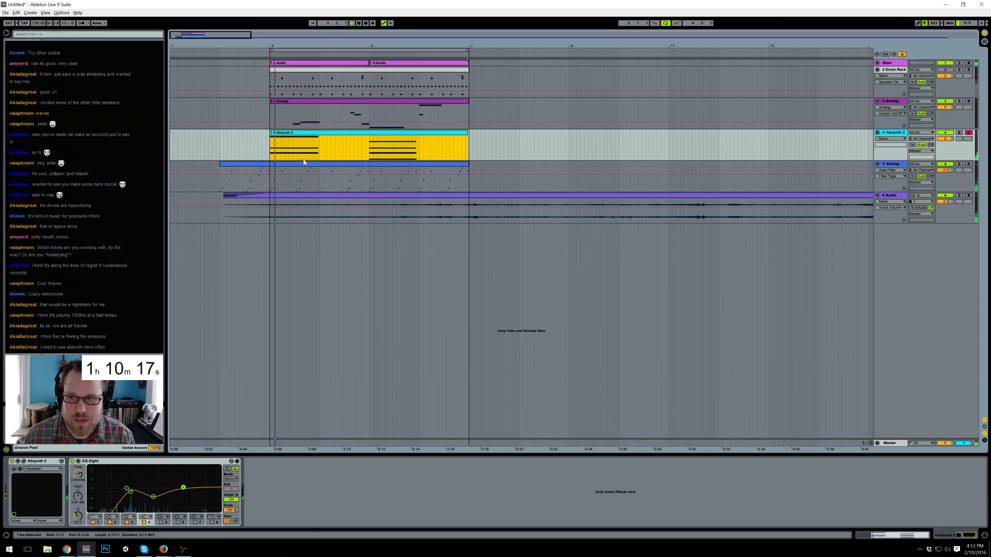
# - Open the recorded Absynth chord clip for note editing and select the notes of its second chord
pyautogui.doubleClick(435, 132)
pyautogui.hotkey('ctrl', 'a')
pyautogui.moveTo(614, 311); pyautogui.dragTo(686, 436)
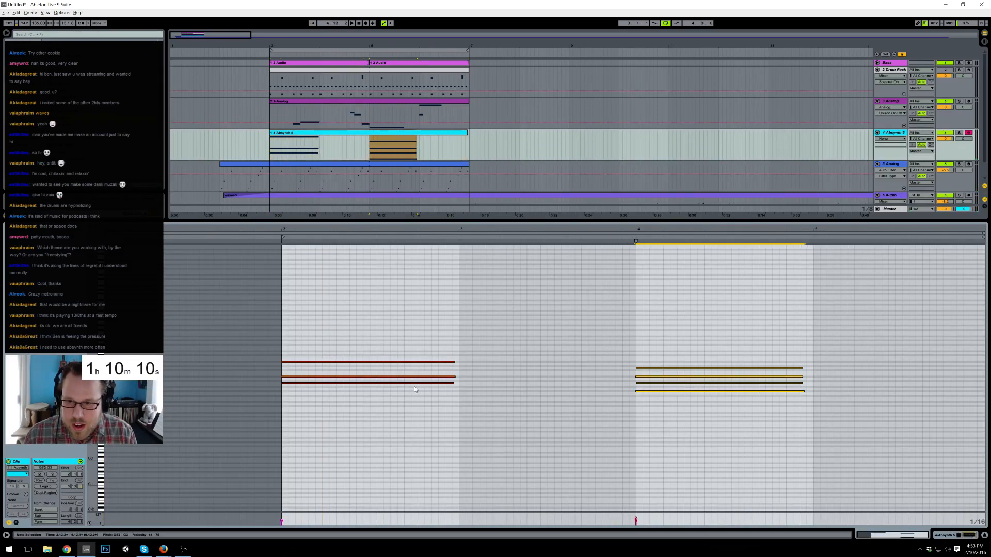
# - Try the first chord with its top note at G3 and bottom note at A#2, and return them to A#3 and C3
pyautogui.moveTo(417, 384); pyautogui.dragTo(433, 368)
pyautogui.click(425, 364)
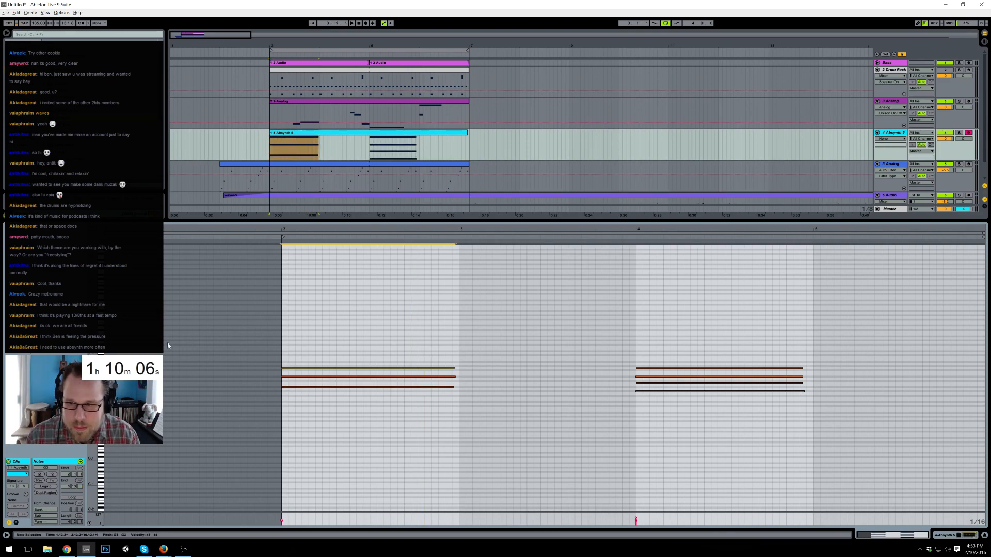
pyautogui.moveTo(92, 360); pyautogui.dragTo(113, 302)
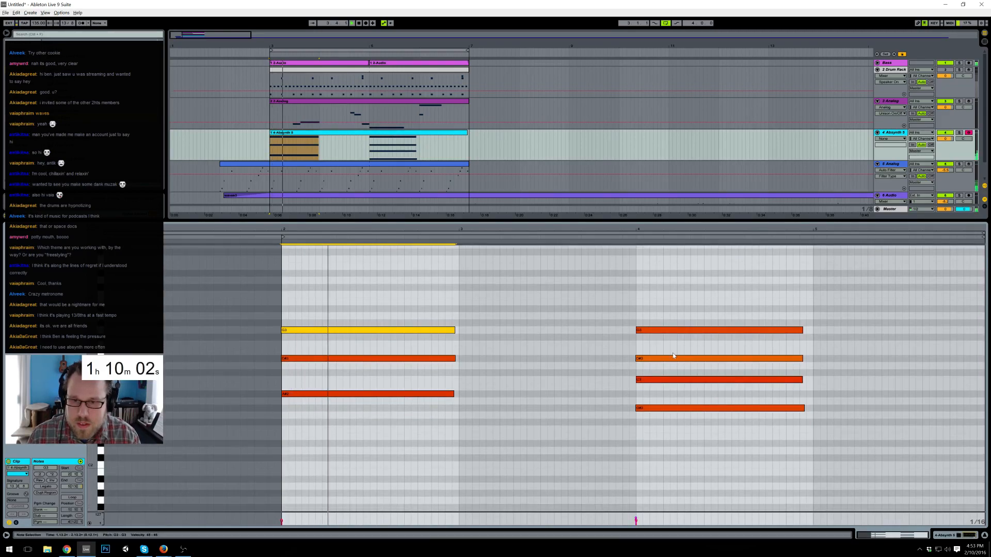
pyautogui.press('Up')
pyautogui.press('Up')
pyautogui.press('Up')
pyautogui.click(388, 397)
pyautogui.press('Up')
pyautogui.press('Up')
pyautogui.press('space')
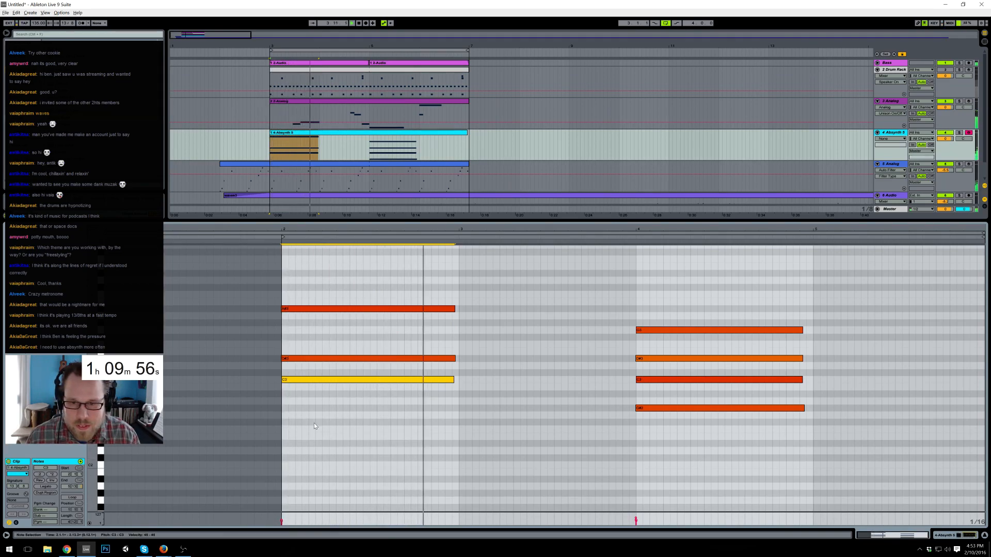
# - Add a G2 note beneath the first chord, extend it to the chord's length, and return to the track's devices
pyautogui.doubleClick(284, 416)
pyautogui.moveTo(345, 417); pyautogui.dragTo(450, 383)
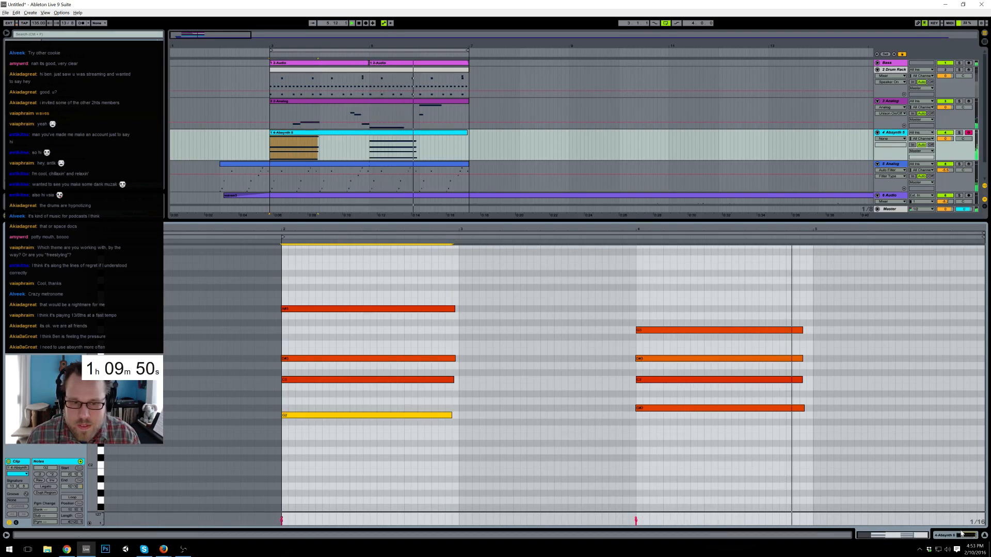
pyautogui.hotkey('shift', 'Tab')
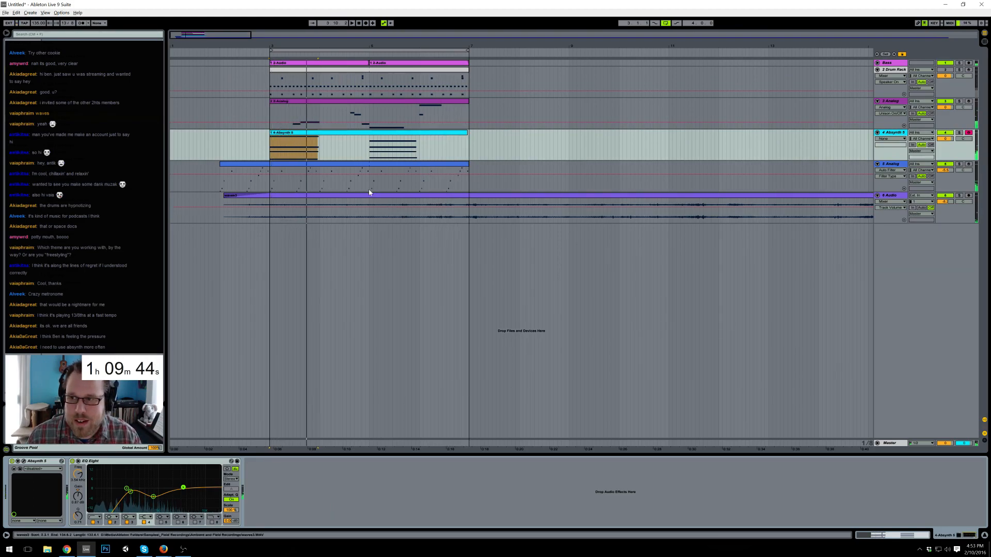
# - Add an Auto Filter after the Absynth track's EQ Eight and set it to high-pass at about 221 Hz
pyautogui.click(292, 135)
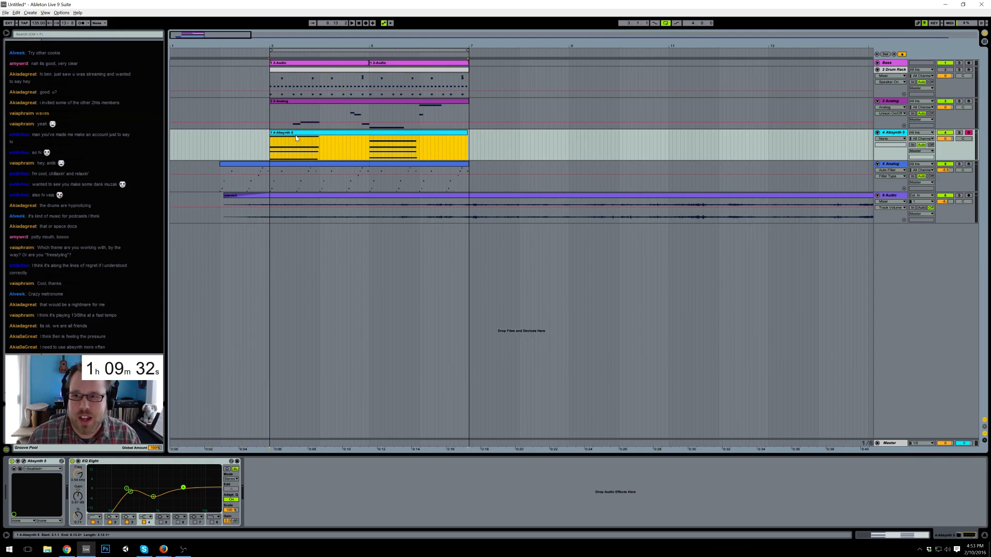
pyautogui.click(269, 146)
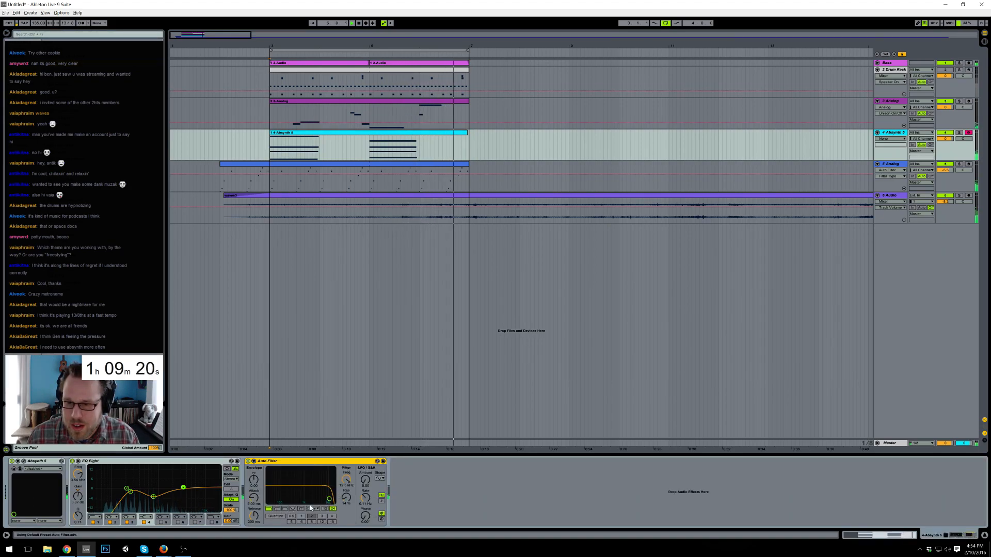
pyautogui.click(277, 509)
pyautogui.moveTo(329, 499); pyautogui.dragTo(289, 492)
# - Choose the Auto Filter's LFO waveform, sync it to the tempo, and adjust its rate and raise its amount
pyautogui.click(380, 479)
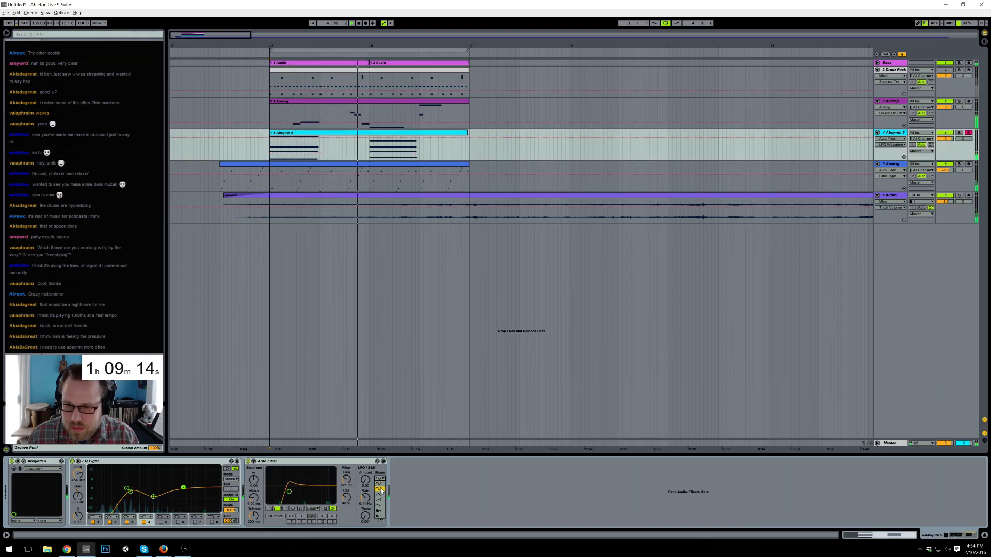
pyautogui.click(382, 489)
pyautogui.click(381, 500)
pyautogui.moveTo(365, 499); pyautogui.dragTo(366, 465)
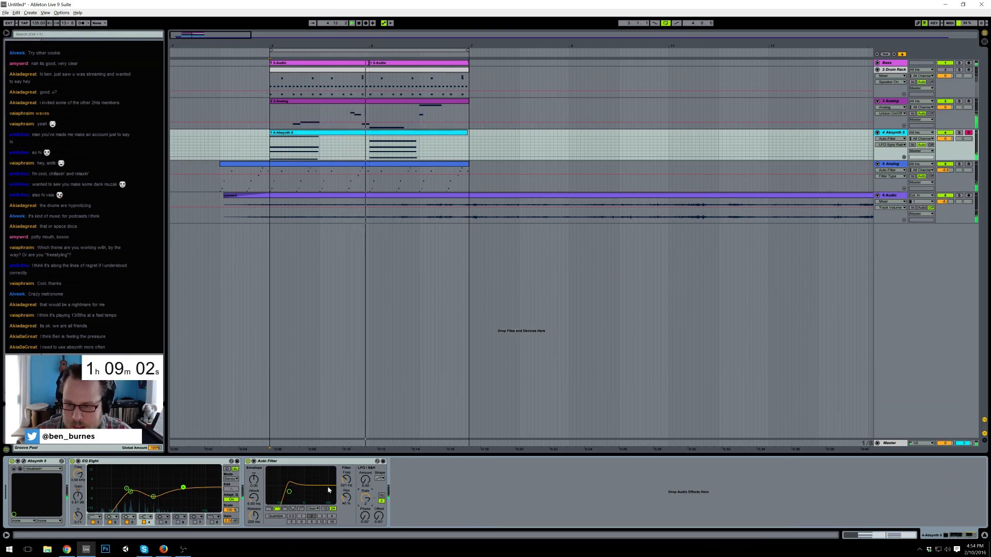
pyautogui.click(365, 480)
pyautogui.moveTo(365, 480); pyautogui.dragTo(366, 472)
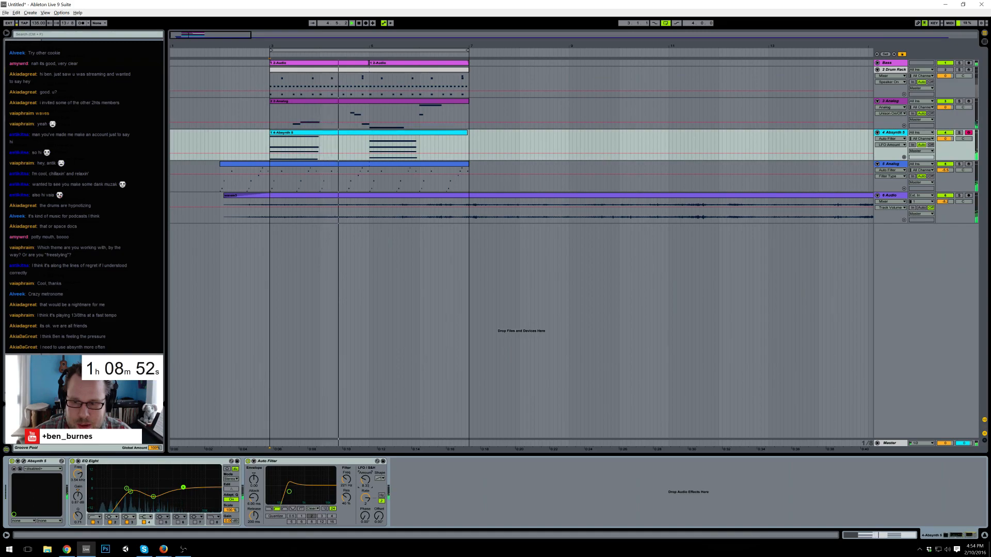
# - Fine-tune the Auto Filter LFO's rate and amount and change its phase on the Absynth track
pyautogui.click(367, 496)
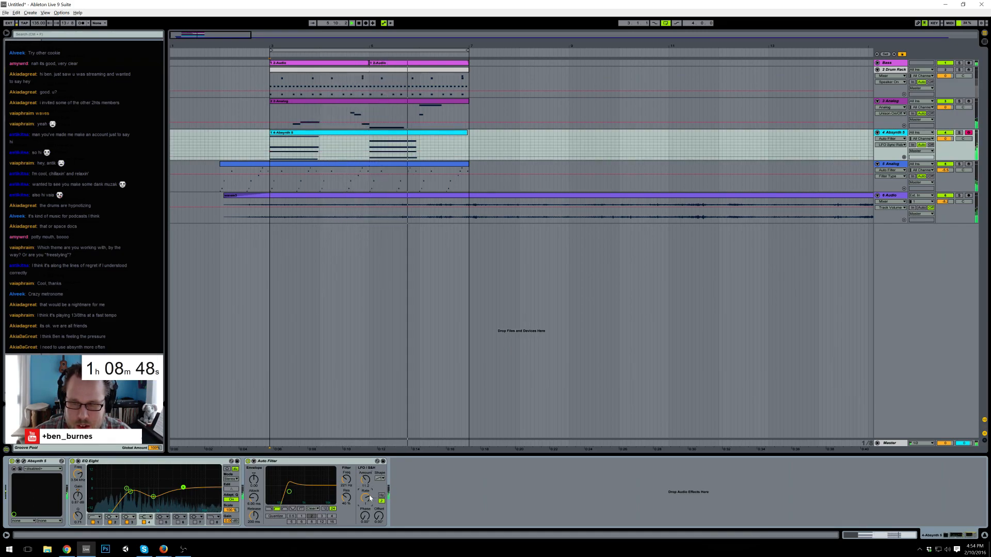
pyautogui.click(368, 487)
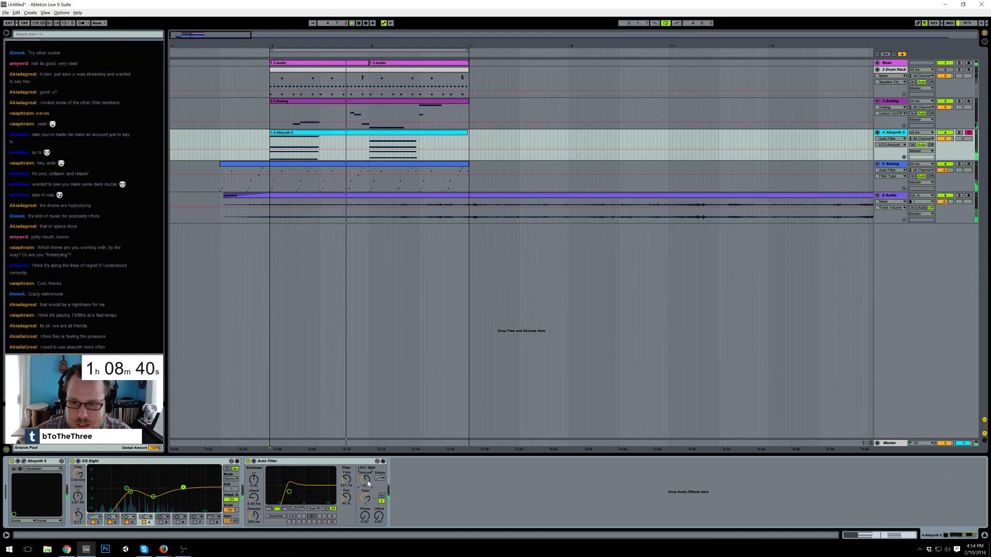
pyautogui.click(365, 498)
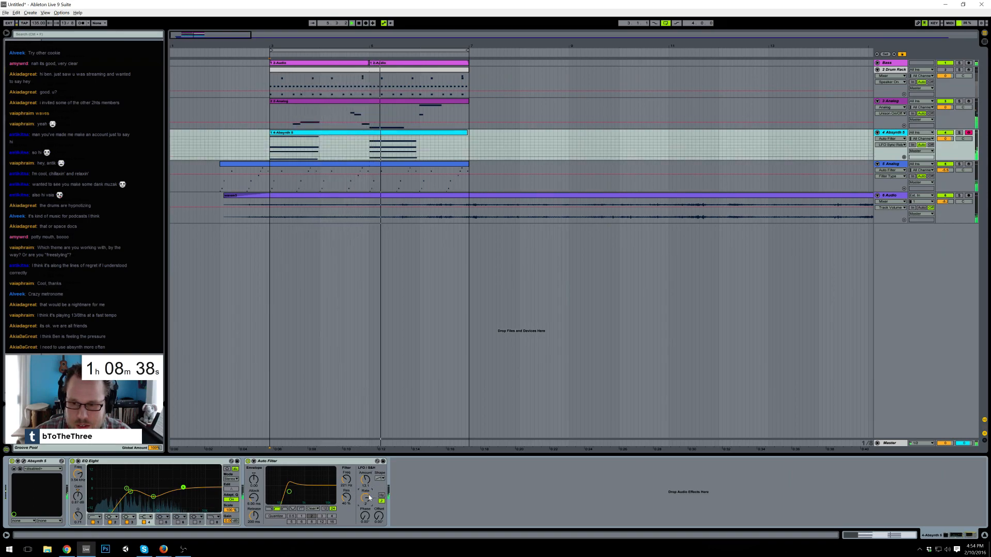
pyautogui.moveTo(366, 481); pyautogui.dragTo(365, 474)
pyautogui.moveTo(365, 516); pyautogui.dragTo(365, 439)
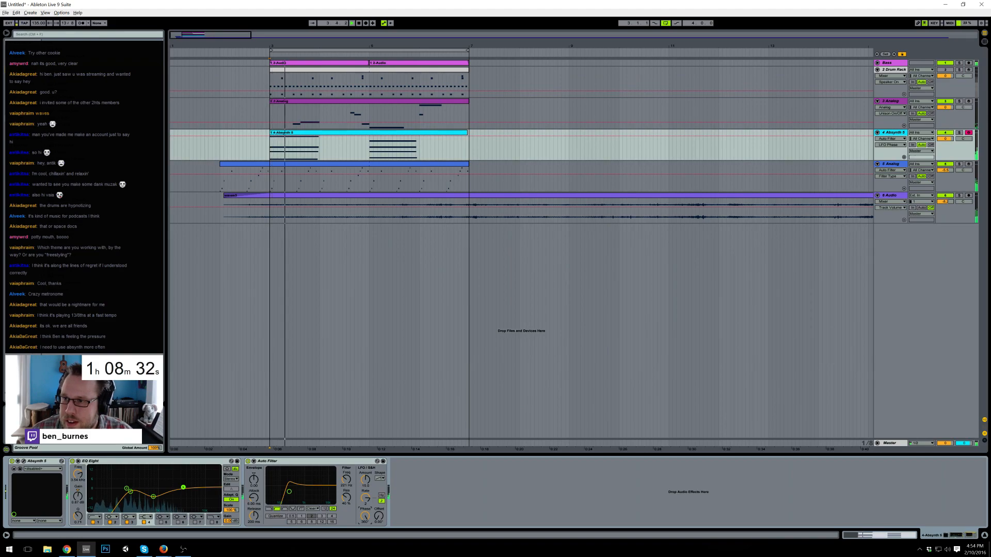
# - Add a Reverb after the Auto Filter, lengthen its decay time, and reshape its input filter to cut the lows only
pyautogui.moveTo(77, 268); pyautogui.dragTo(473, 483)
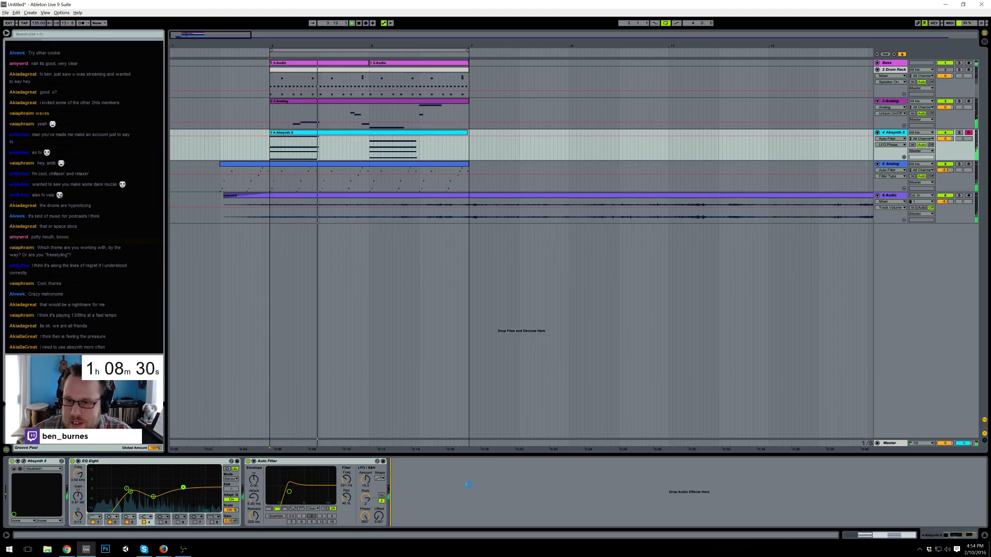
pyautogui.moveTo(484, 517); pyautogui.dragTo(485, 493)
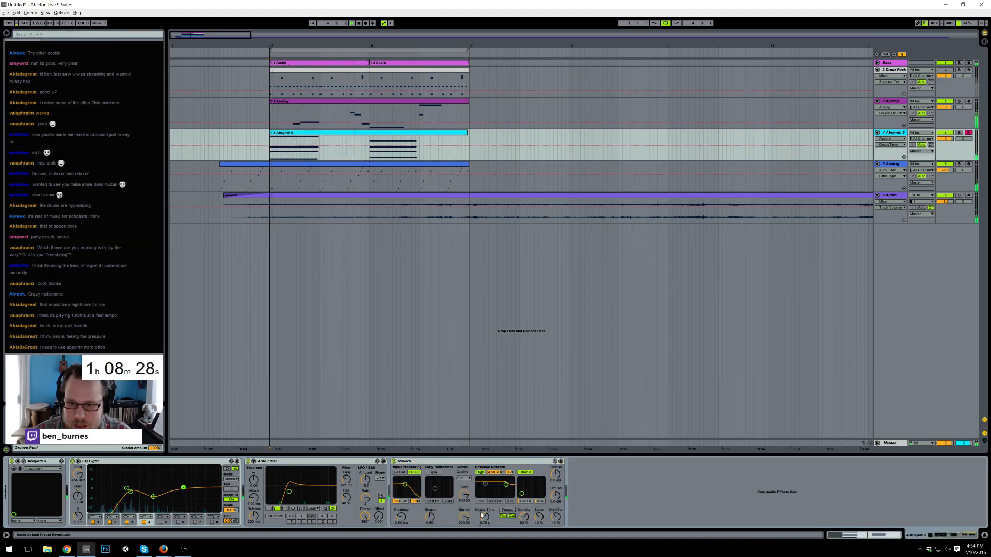
pyautogui.click(399, 473)
pyautogui.click(414, 473)
pyautogui.moveTo(405, 485); pyautogui.dragTo(418, 481)
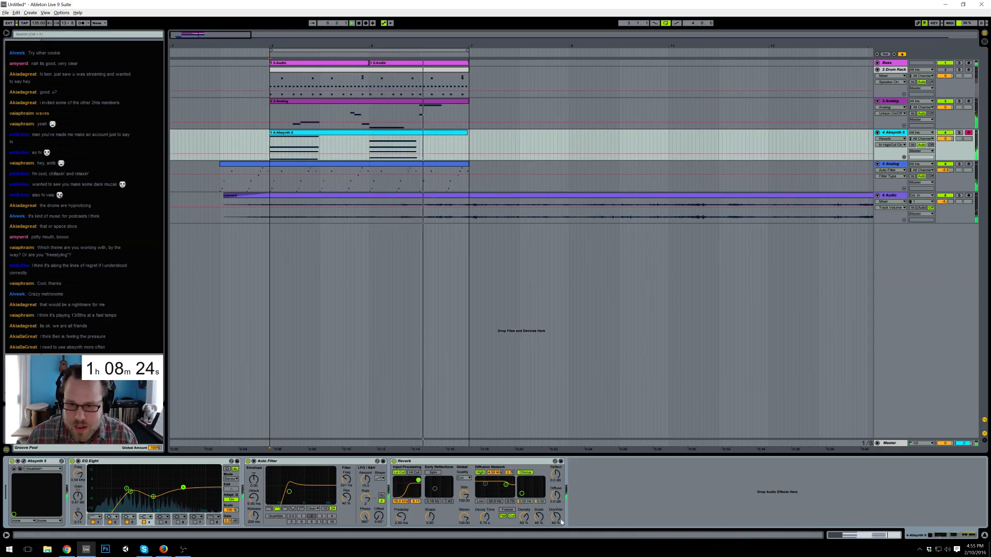
# - Adjust the Reverb's dry/wet mix, decay time, size and stereo width, and play the loop
pyautogui.moveTo(558, 518); pyautogui.dragTo(557, 513)
pyautogui.moveTo(485, 518); pyautogui.dragTo(469, 494)
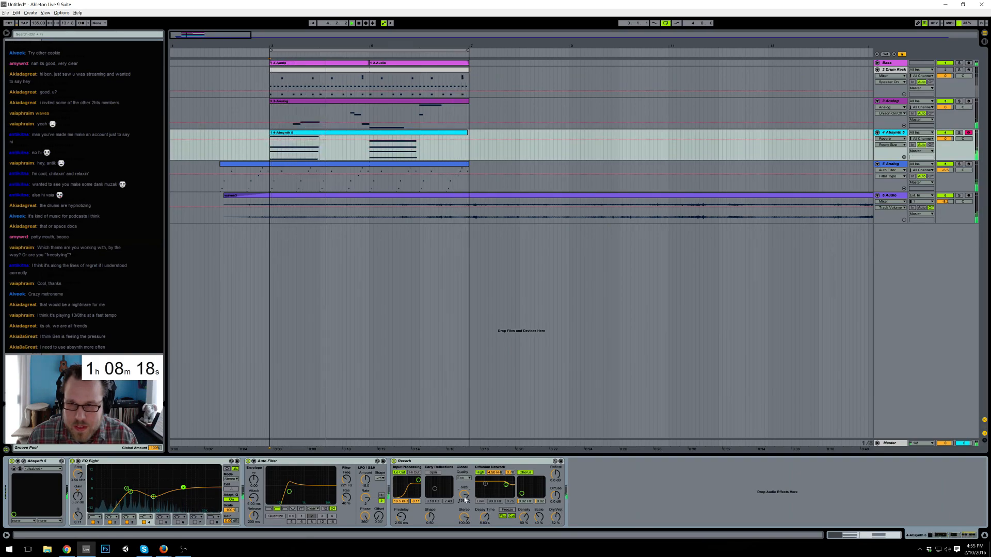
pyautogui.click(465, 517)
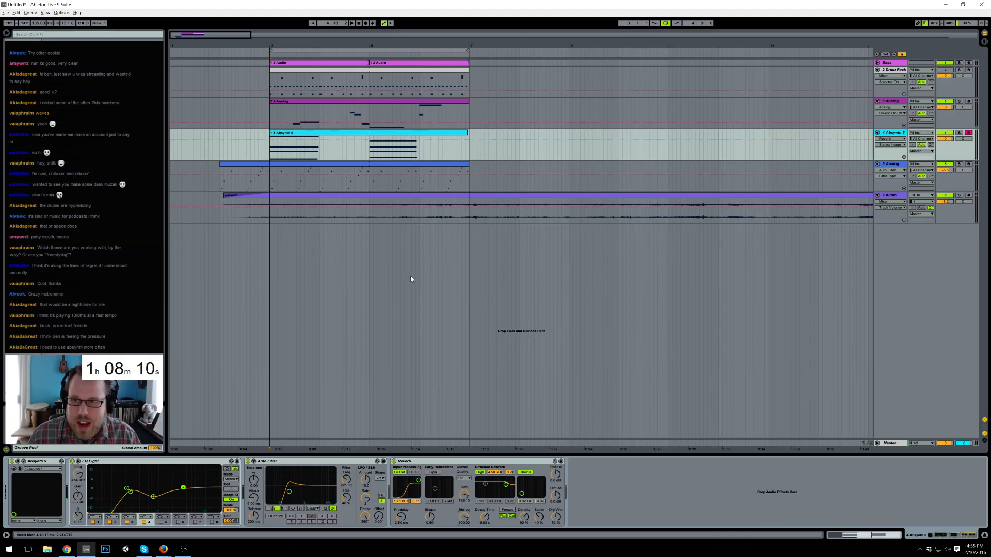
pyautogui.press('space')
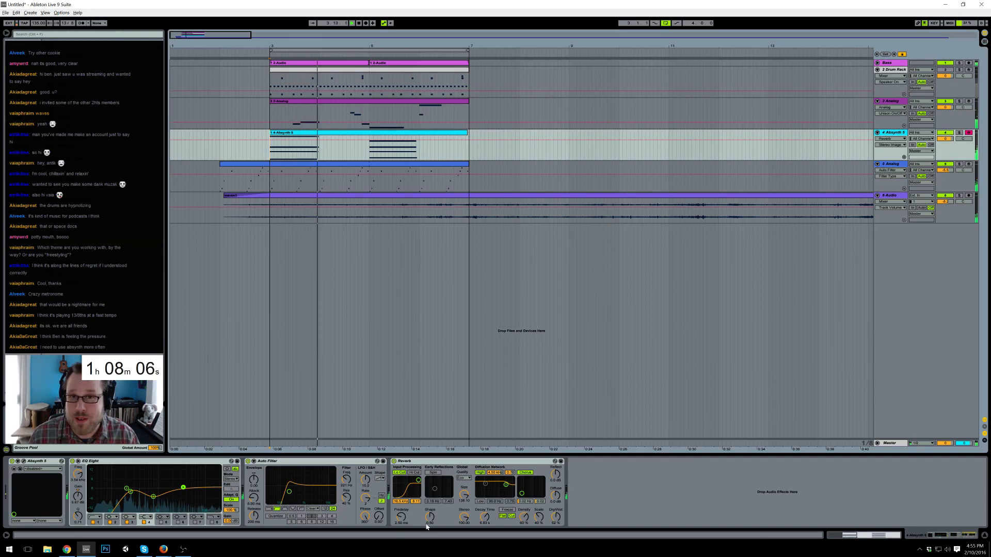
# - Change the Reverb's global quality setting and readjust the Auto Filter's LFO amount
pyautogui.click(464, 478)
pyautogui.click(467, 489)
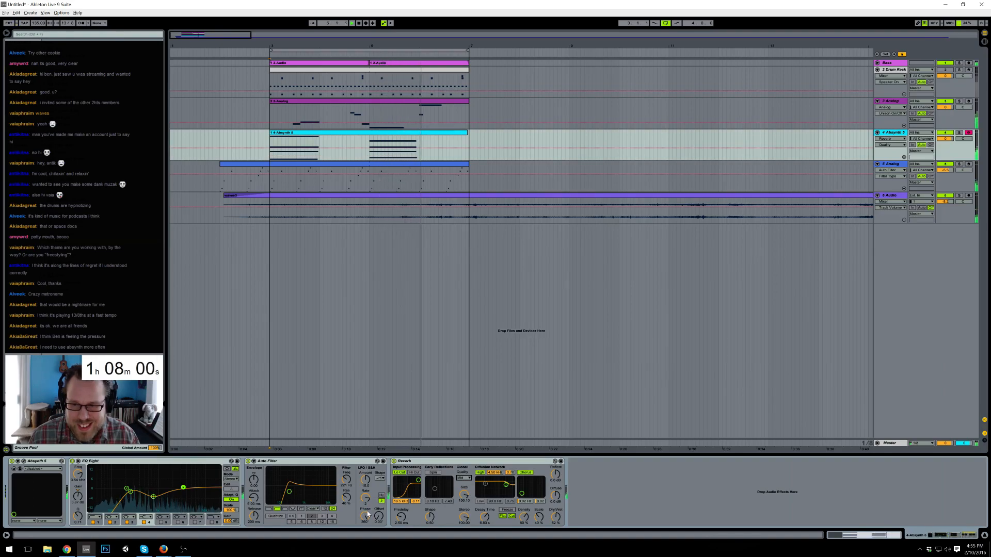
pyautogui.moveTo(366, 481); pyautogui.dragTo(365, 479)
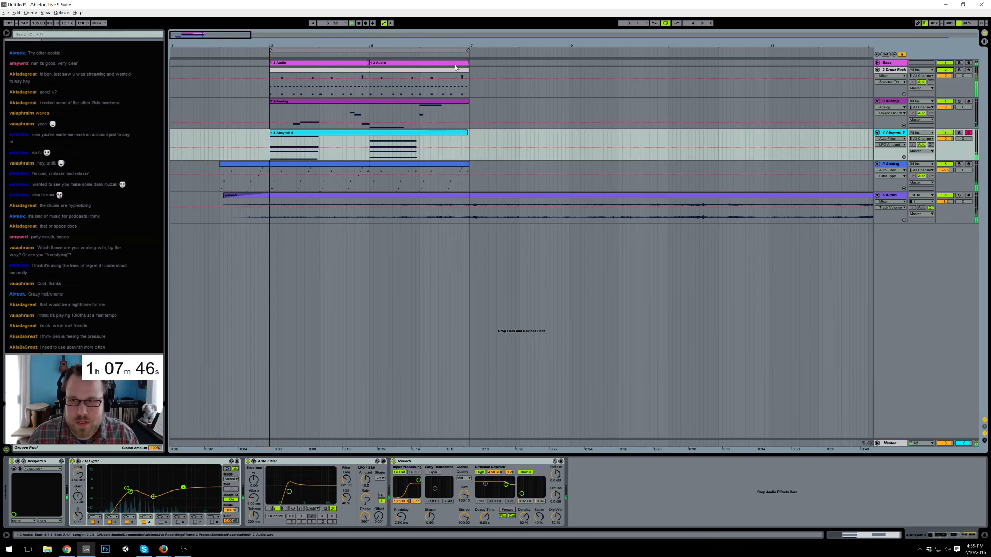
# - Open the Drum Rack clip for note editing and add a closed-hat hit at 2.13.2
pyautogui.doubleClick(391, 75)
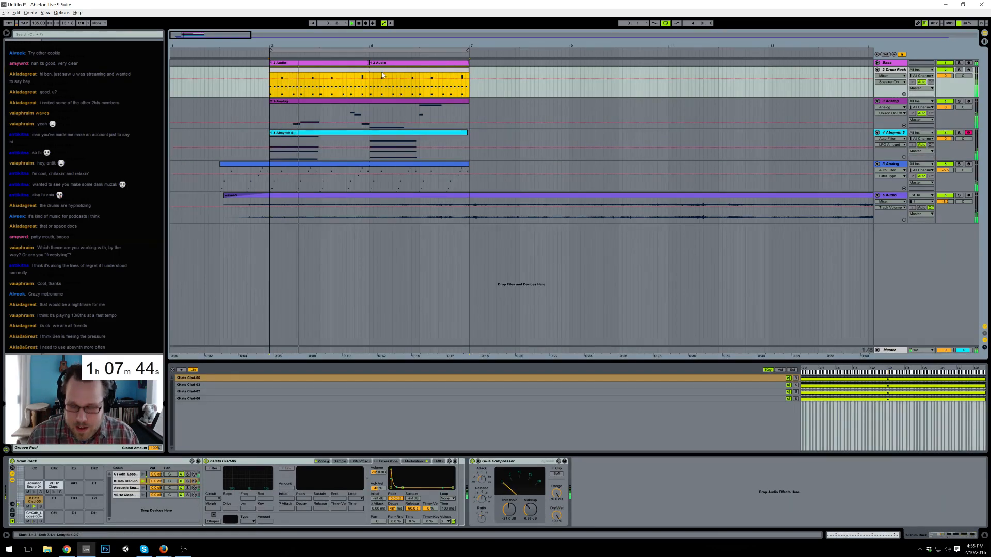
pyautogui.doubleClick(396, 75)
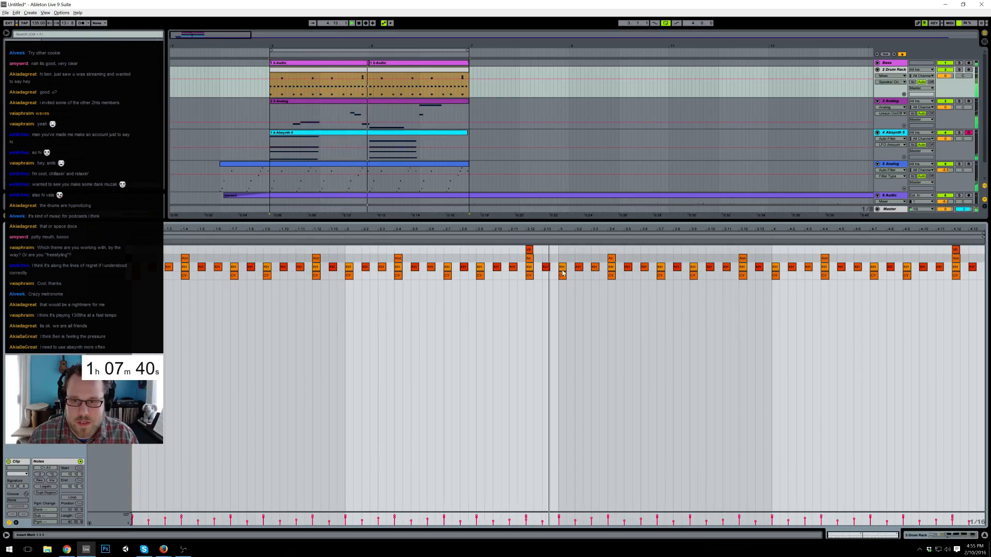
pyautogui.click(546, 266)
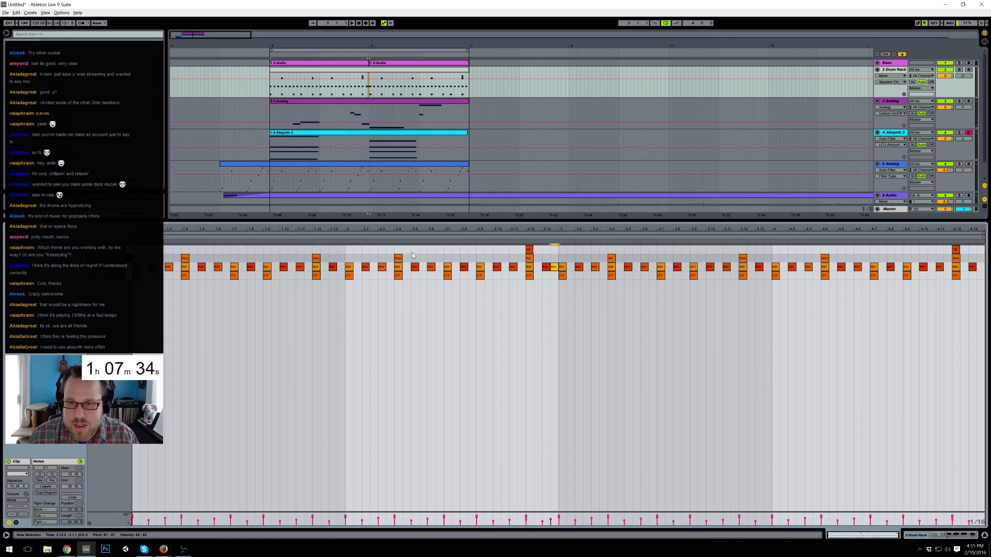
# - Add two consecutive 1/32 closed-hat hits starting at 4.10.2 and a 1/16 hit at 4.6.2
pyautogui.press('+')
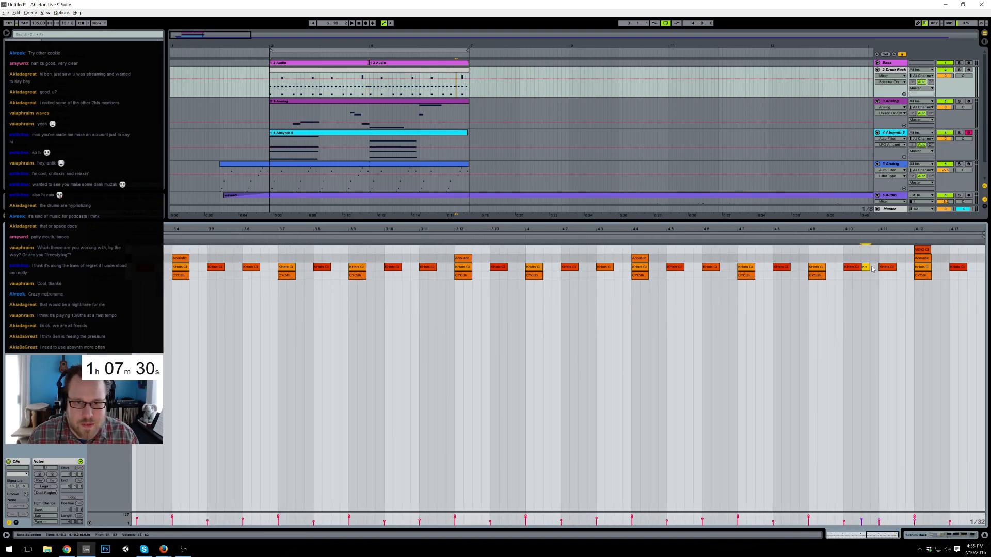
pyautogui.doubleClick(873, 268)
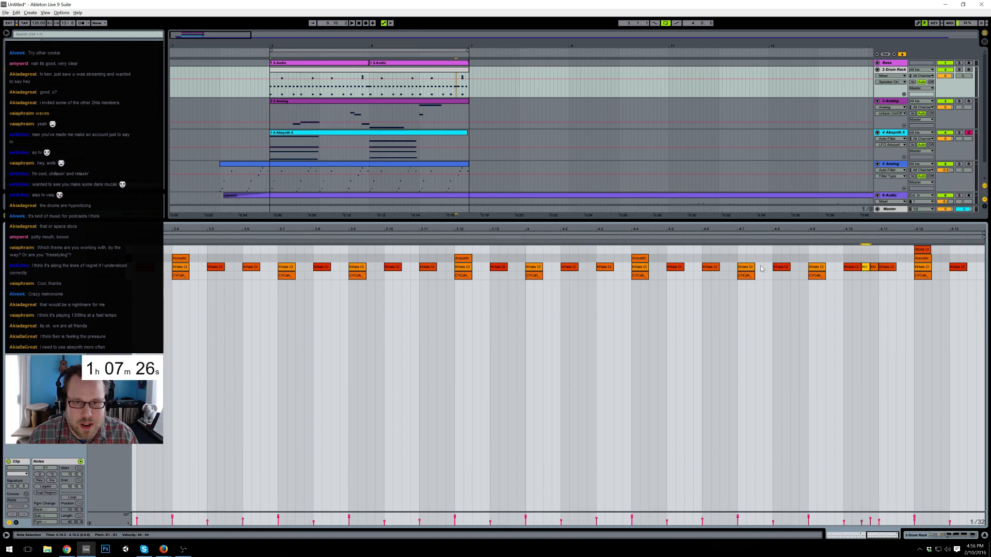
pyautogui.moveTo(731, 260); pyautogui.dragTo(738, 255)
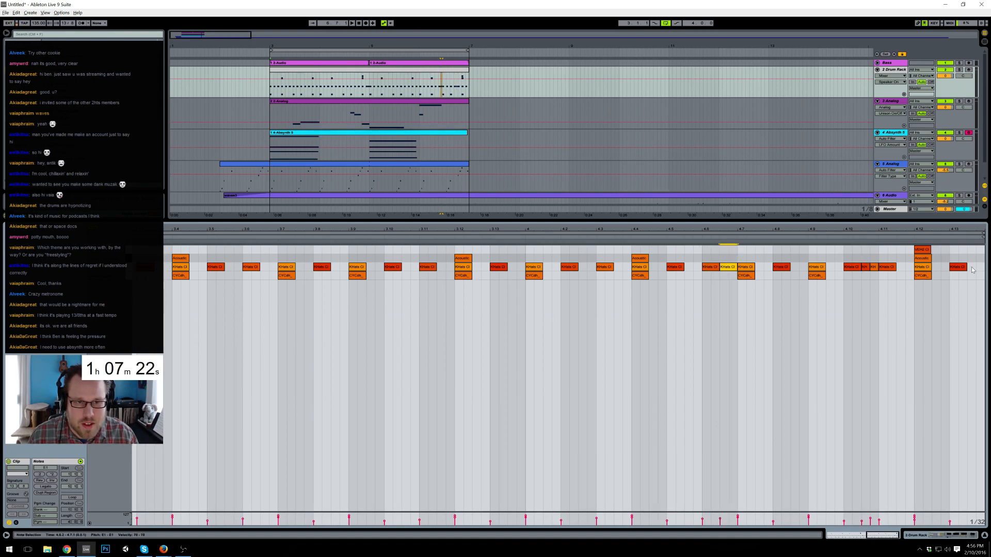
# - Copy the pair of 1/32 hat hits to the end of the clip and add a snare and a kick at 4.13.2
pyautogui.moveTo(866, 254); pyautogui.dragTo(874, 277)
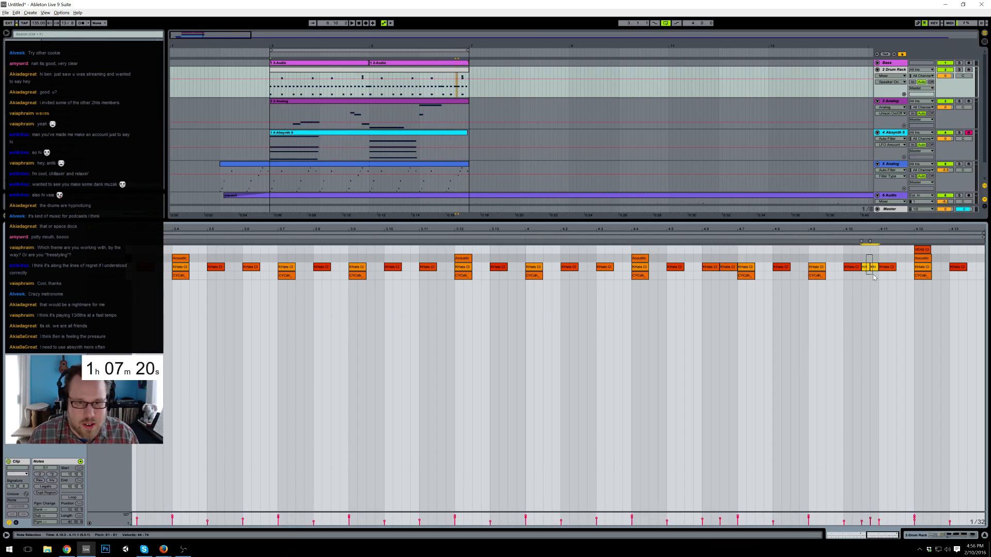
pyautogui.click(968, 262)
pyautogui.hotkey('ctrl', 'v')
pyautogui.moveTo(985, 268); pyautogui.dragTo(984, 270)
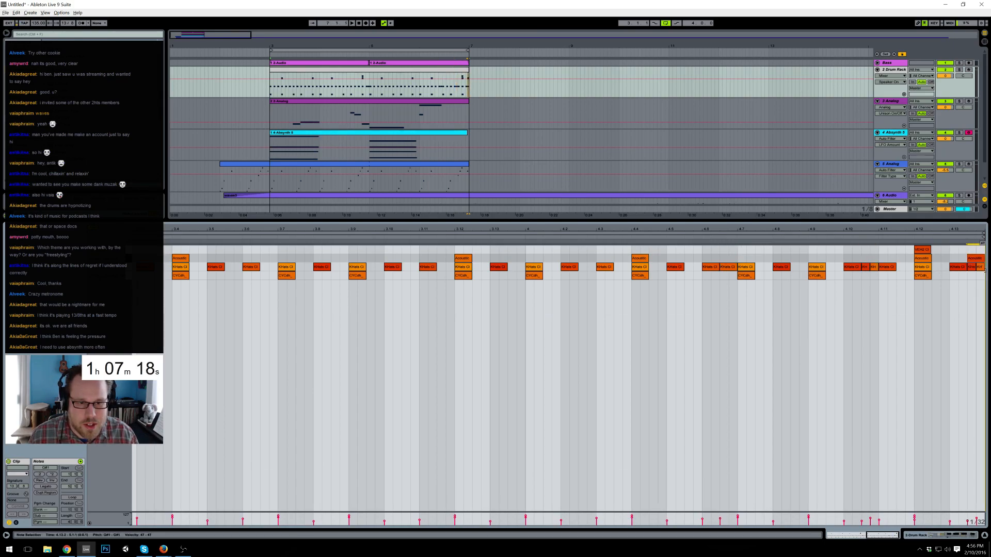
pyautogui.doubleClick(973, 276)
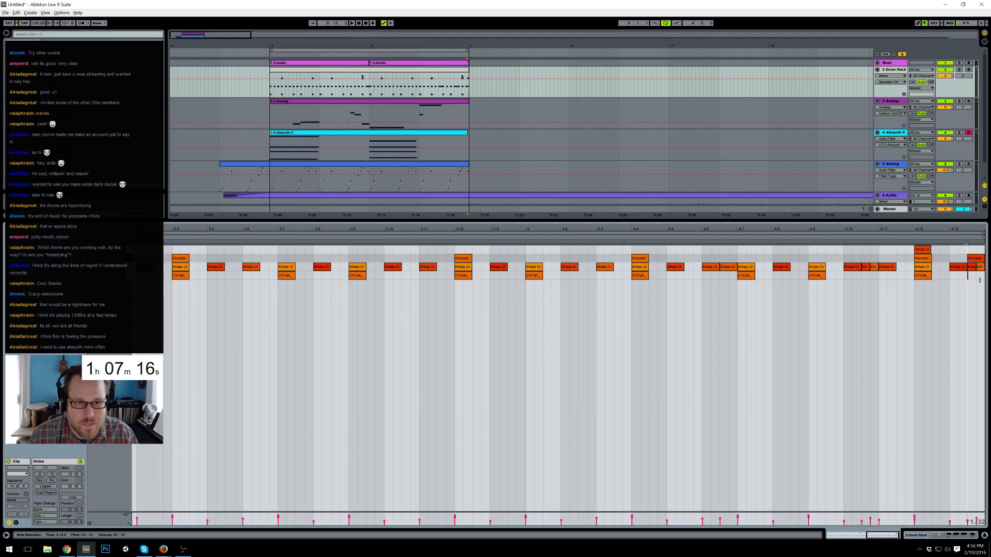
# - Play back the drum pattern and add a low-velocity closed-hat hit at 2.2.2
pyautogui.moveTo(808, 229); pyautogui.dragTo(563, 250)
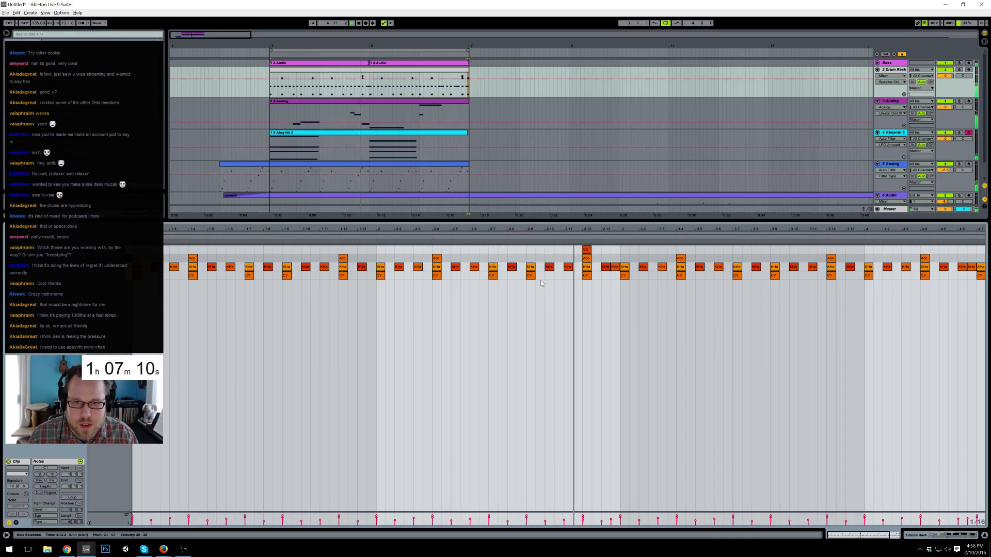
pyautogui.moveTo(718, 230); pyautogui.dragTo(649, 228)
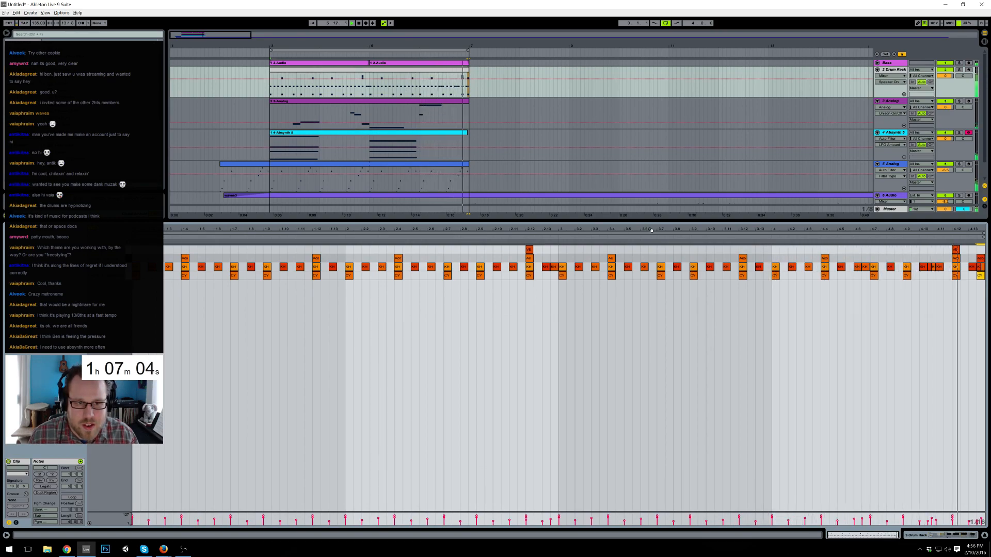
pyautogui.click(979, 269)
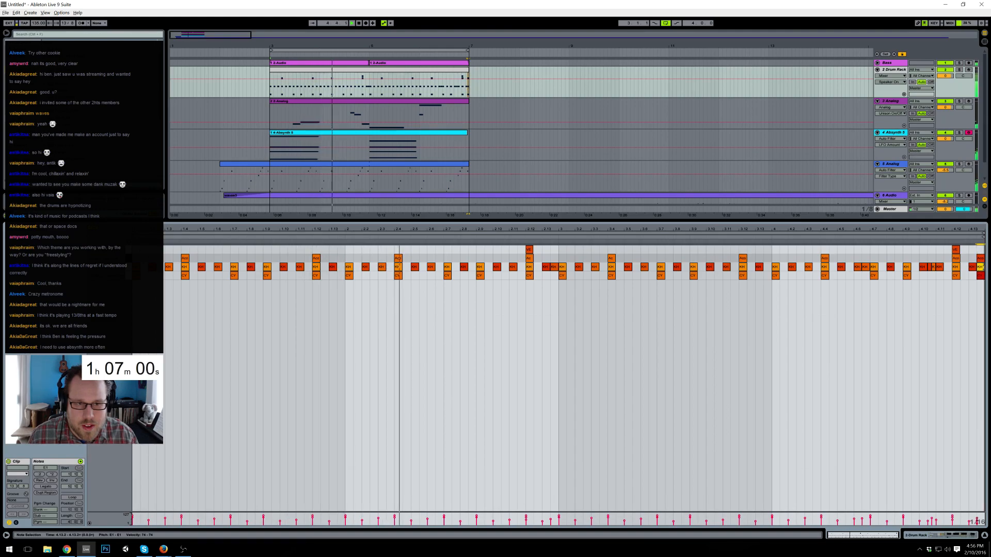
pyautogui.click(374, 267)
pyautogui.moveTo(378, 270); pyautogui.dragTo(378, 268)
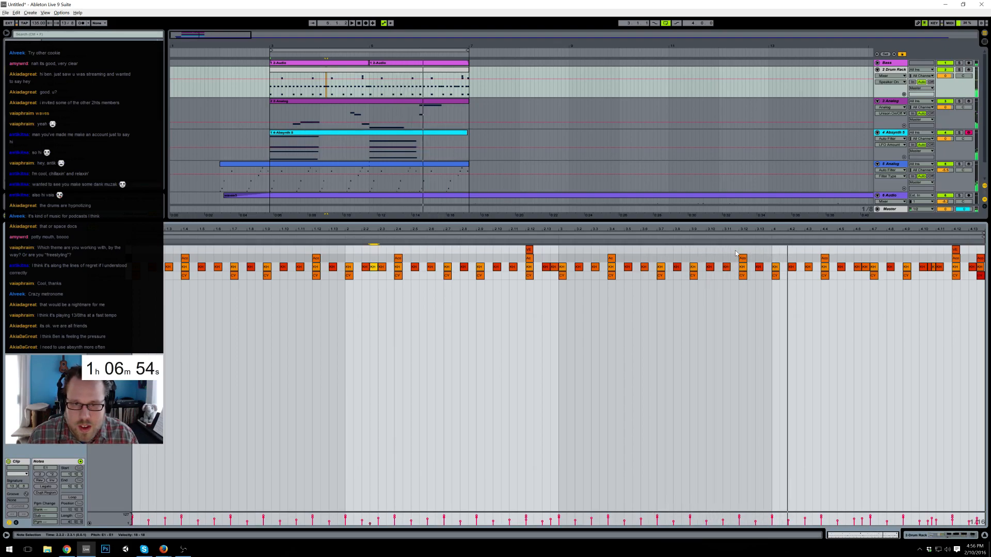
# - Move the snare, hat and kick hits from 3.12.1 to 3.11.1, add a closed hat at 3.12.1, and play the pattern
pyautogui.moveTo(740, 253); pyautogui.dragTo(747, 286)
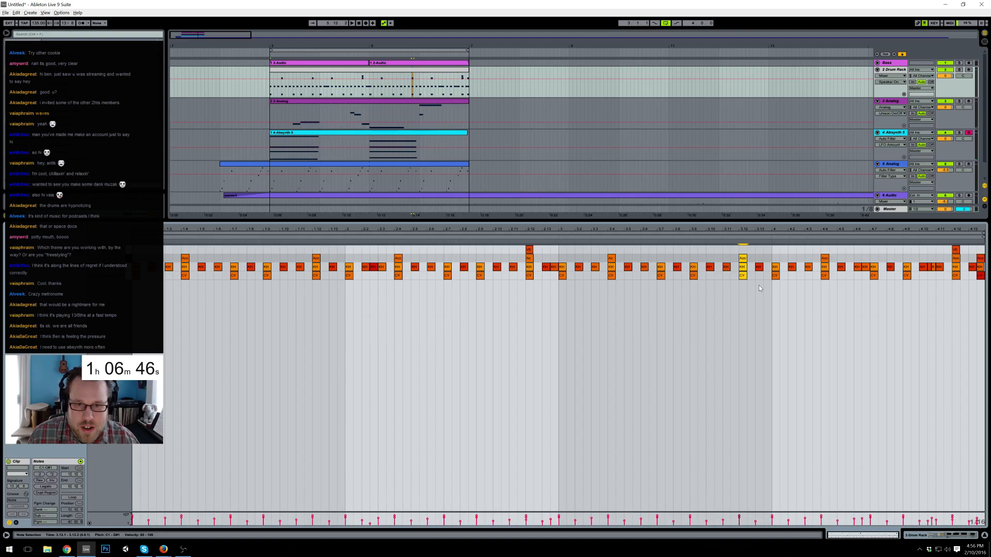
pyautogui.press('Left')
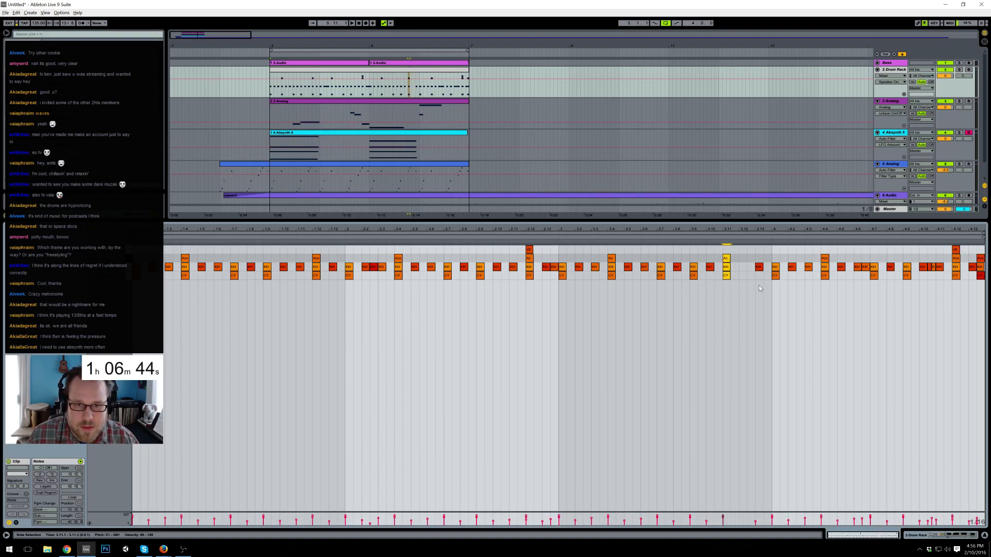
pyautogui.doubleClick(744, 268)
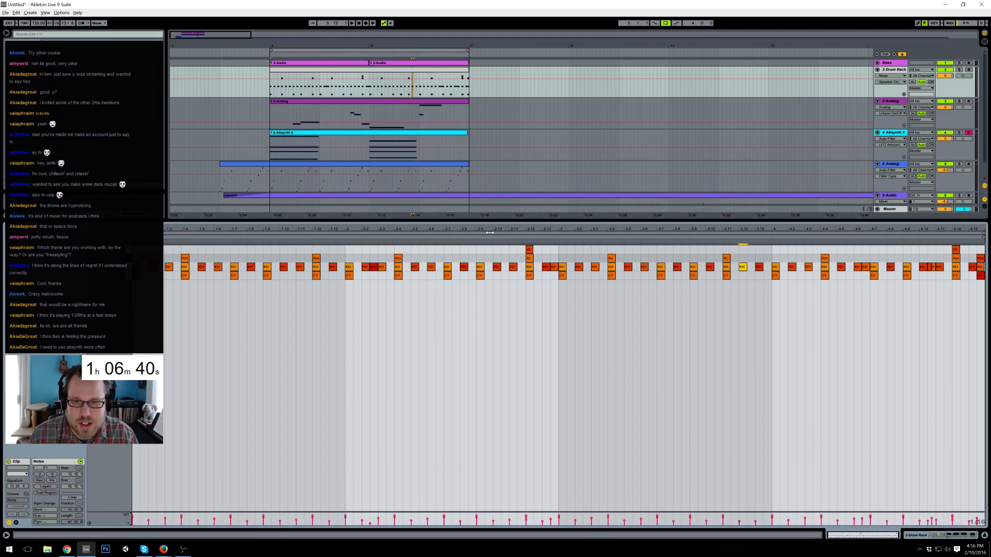
pyautogui.press('space')
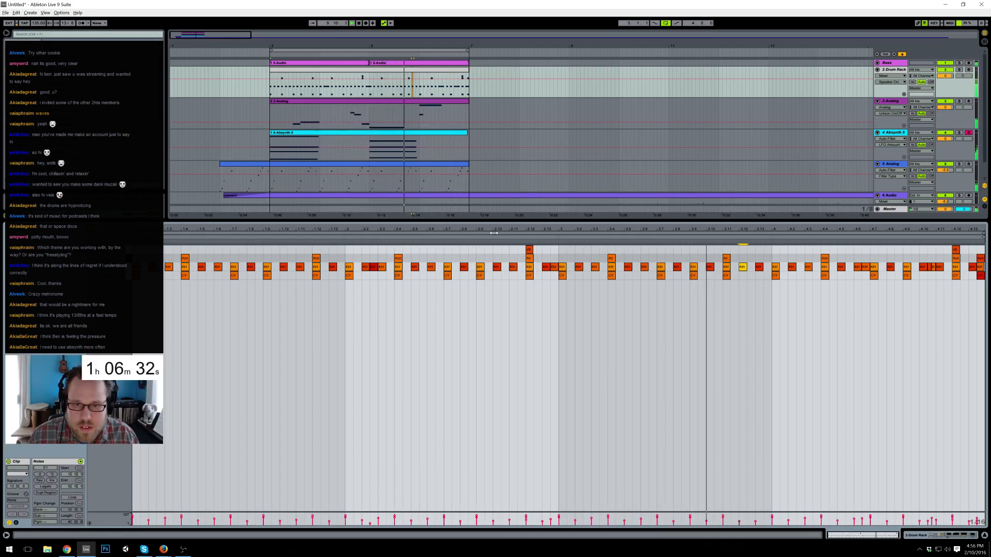
# - Move the hat and kick hits at the start of bar 4 back to 3.13.1
pyautogui.moveTo(774, 272); pyautogui.dragTo(799, 282)
pyautogui.press('Left')
pyautogui.press('Left')
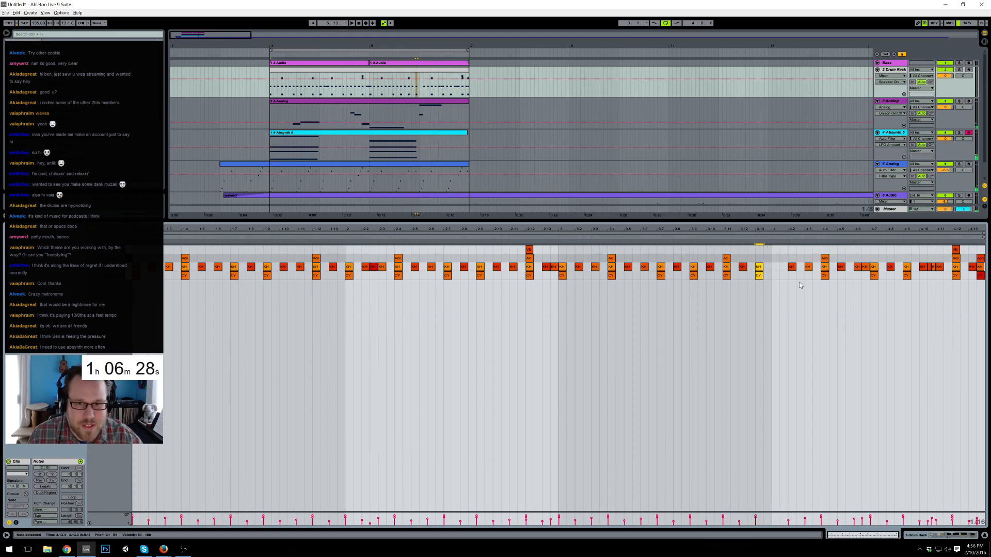
# - Move the drum hits from 4.2.1 through 4.4.1 one beat earlier and add a closed hat at 4.4.1
pyautogui.click(791, 267)
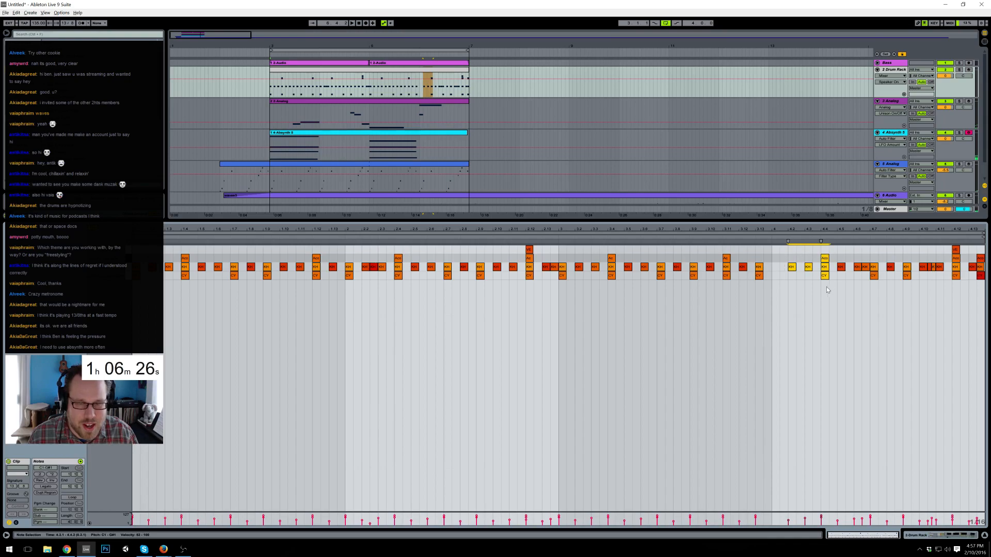
pyautogui.press('Left')
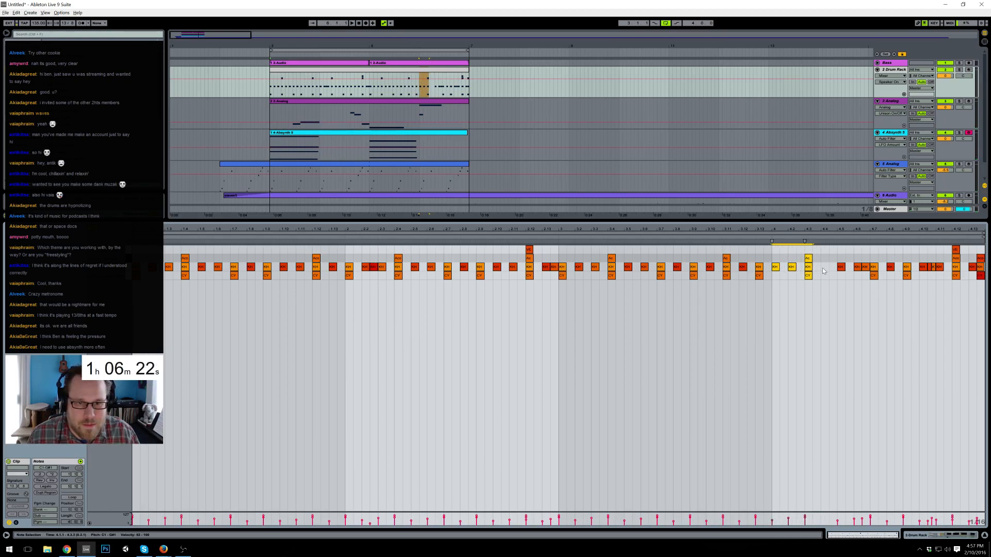
pyautogui.doubleClick(825, 267)
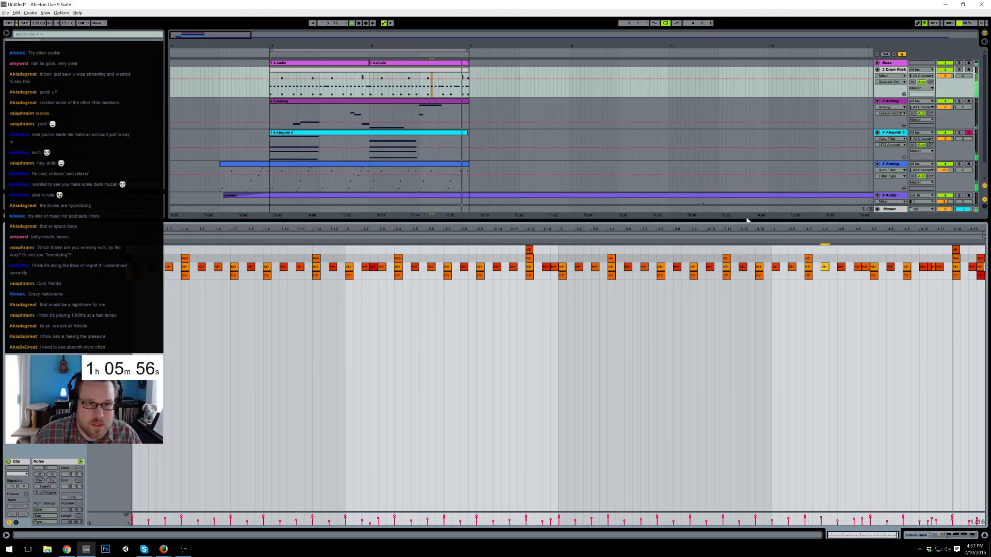
# - Shift the clip's final snare and kick from 4.13.2 to 4.13.1, and select the clap at 4.12.1
pyautogui.doubleClick(972, 259)
pyautogui.moveTo(980, 276); pyautogui.dragTo(972, 276)
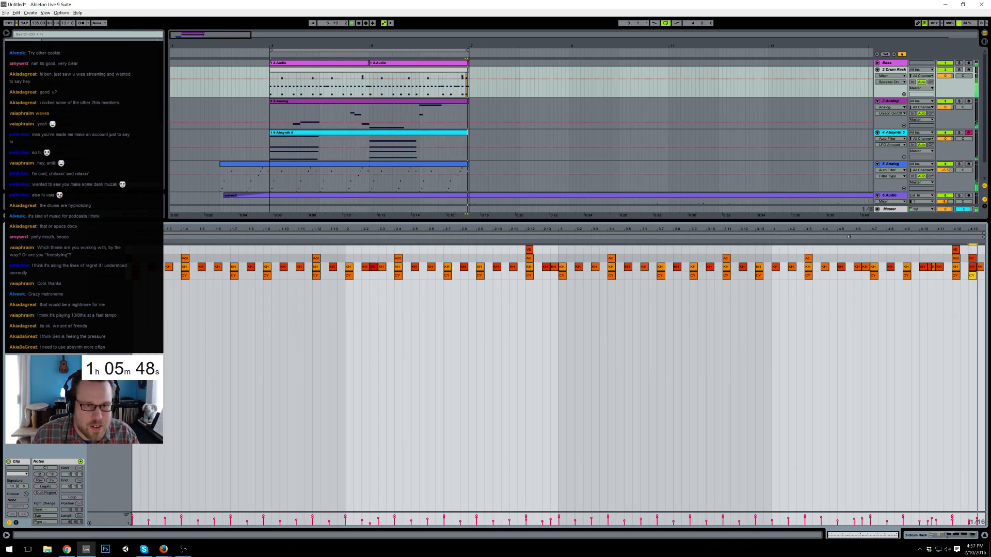
pyautogui.click(955, 250)
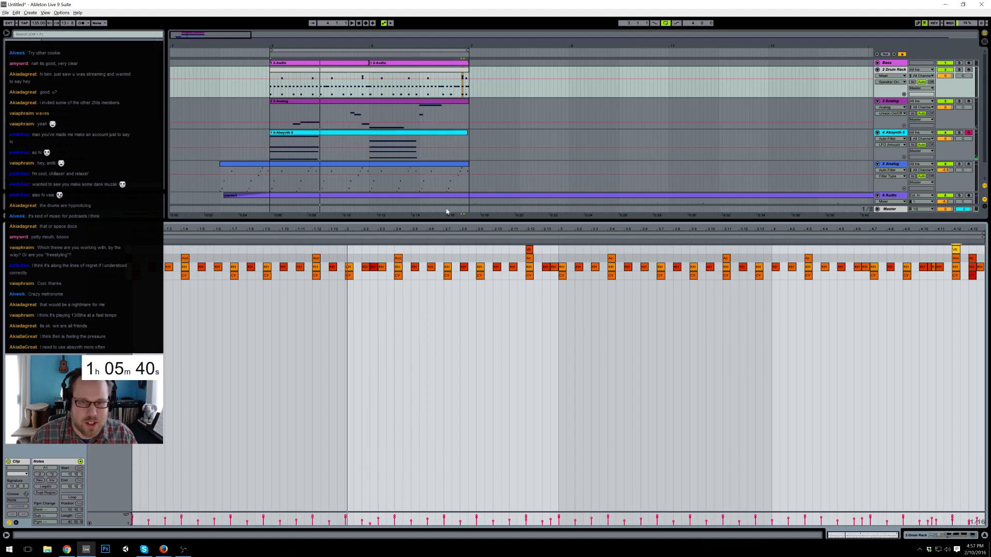
# - Show the drum track's device chain and play the arrangement from 2.1.1
pyautogui.click(960, 536)
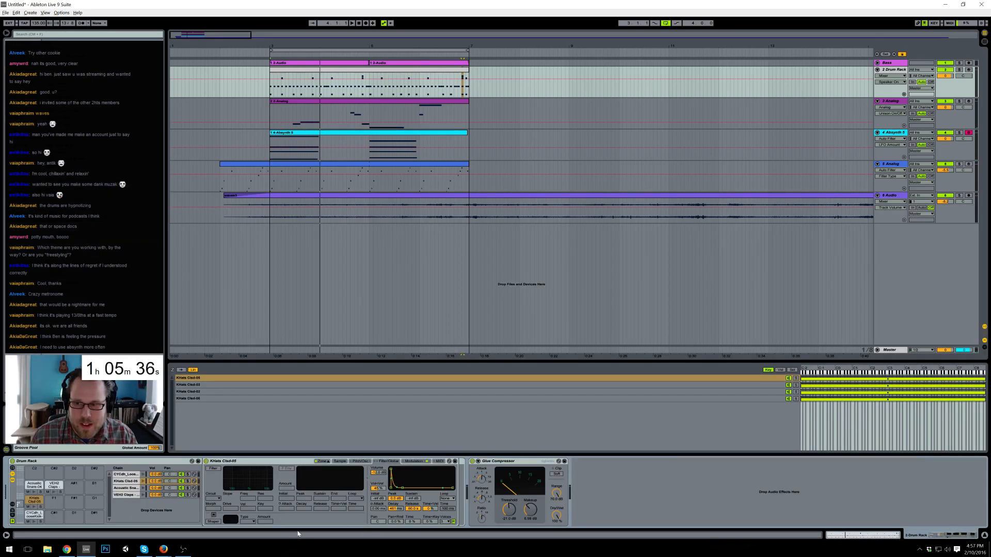
pyautogui.click(71, 553)
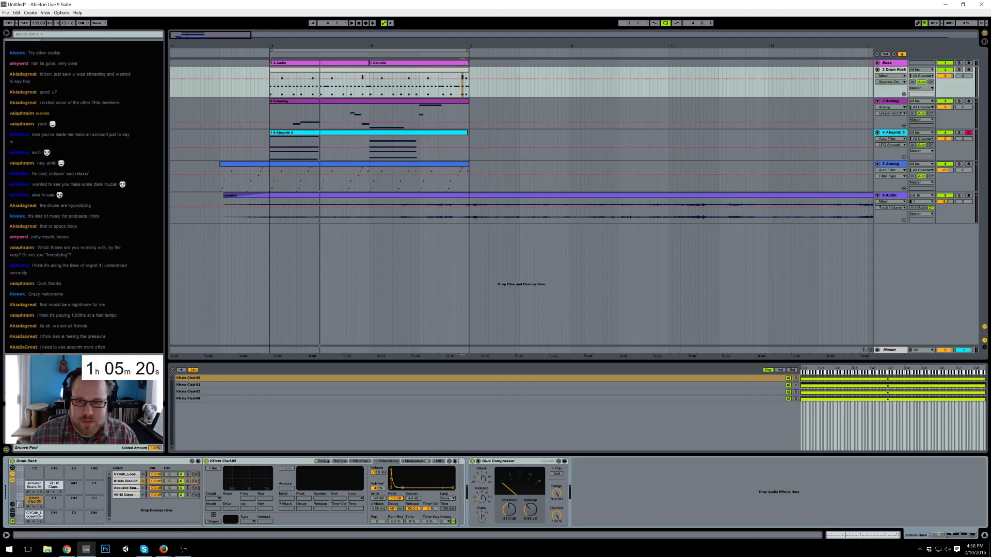
pyautogui.click(221, 181)
pyautogui.press('space')
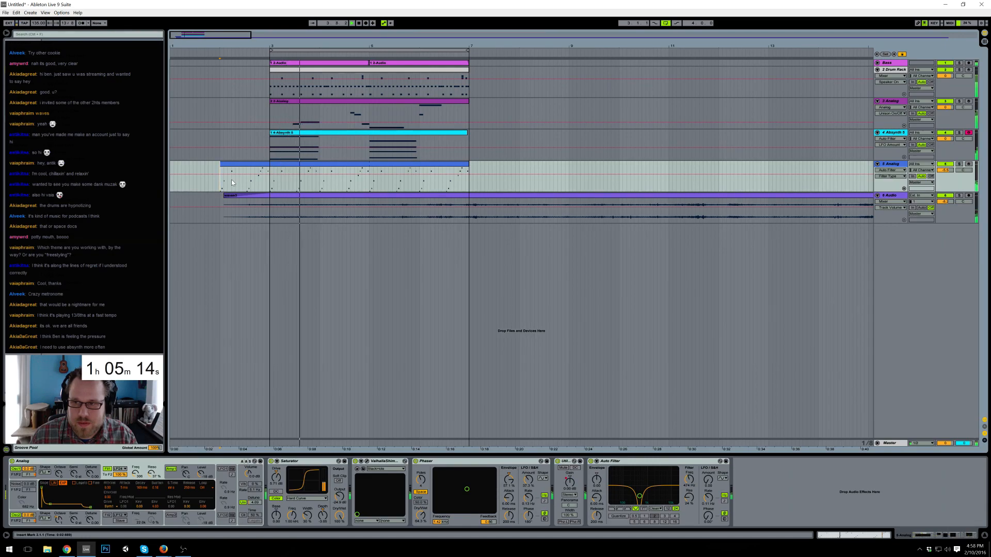
pyautogui.press('space')
# - Group the Analog synth on track 3 into an Instrument Rack
pyautogui.click(348, 106)
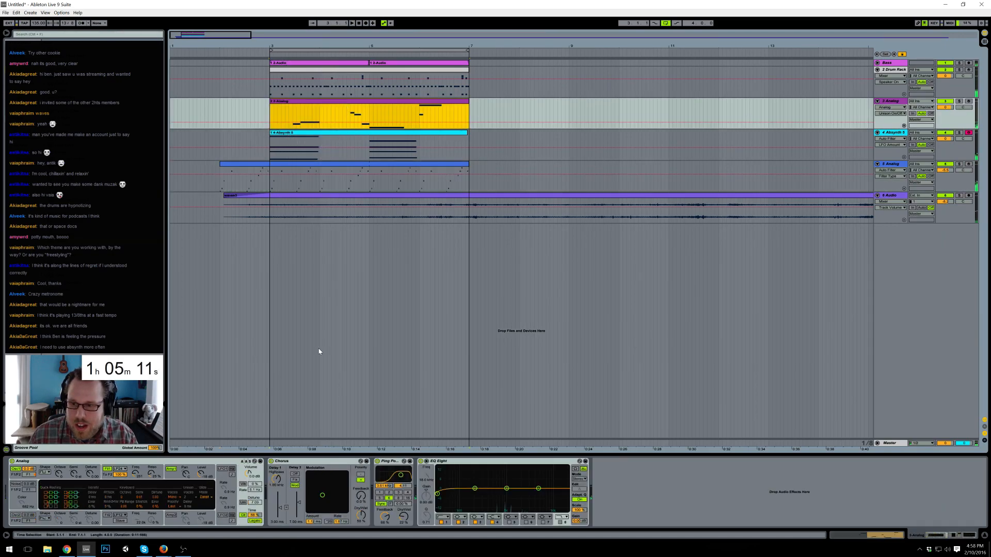
pyautogui.click(171, 482)
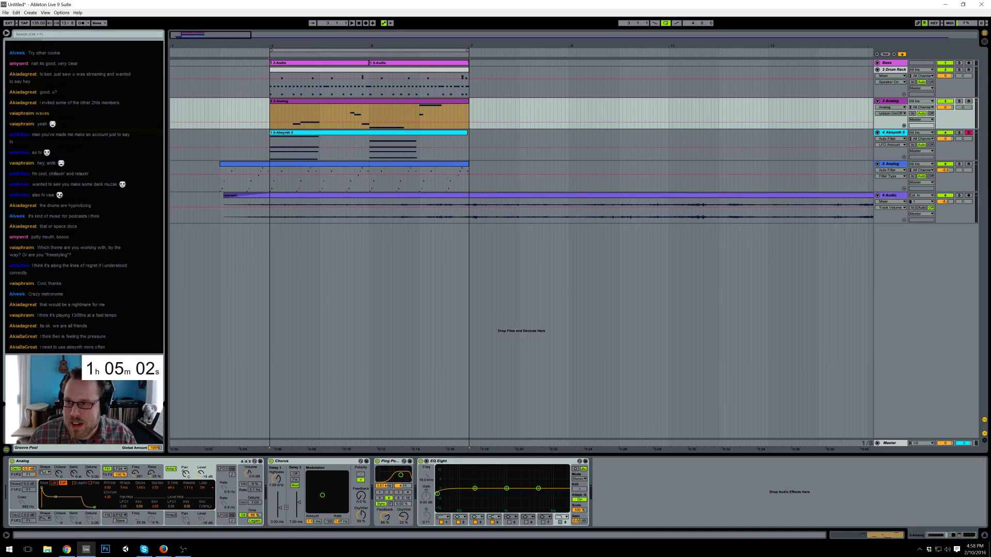
pyautogui.click(180, 465)
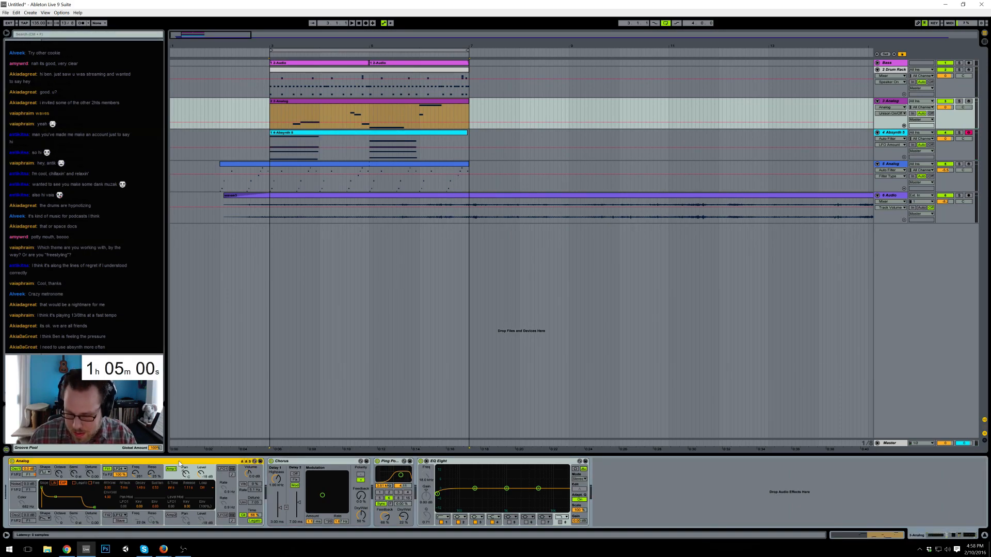
pyautogui.hotkey('ctrl', 'g')
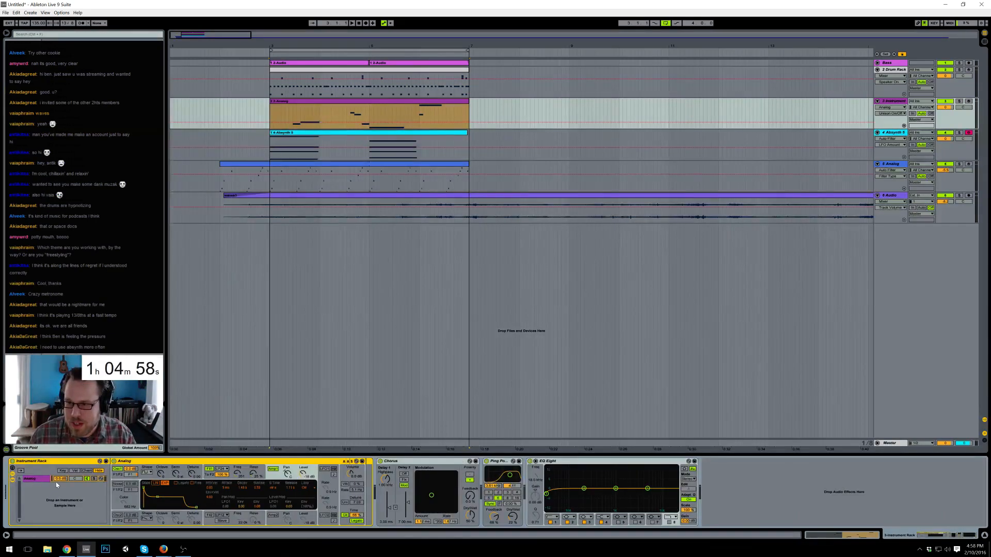
# - Add Massive as a second chain in track 3's Instrument Rack, layered with the Analog synth
pyautogui.click(49, 481)
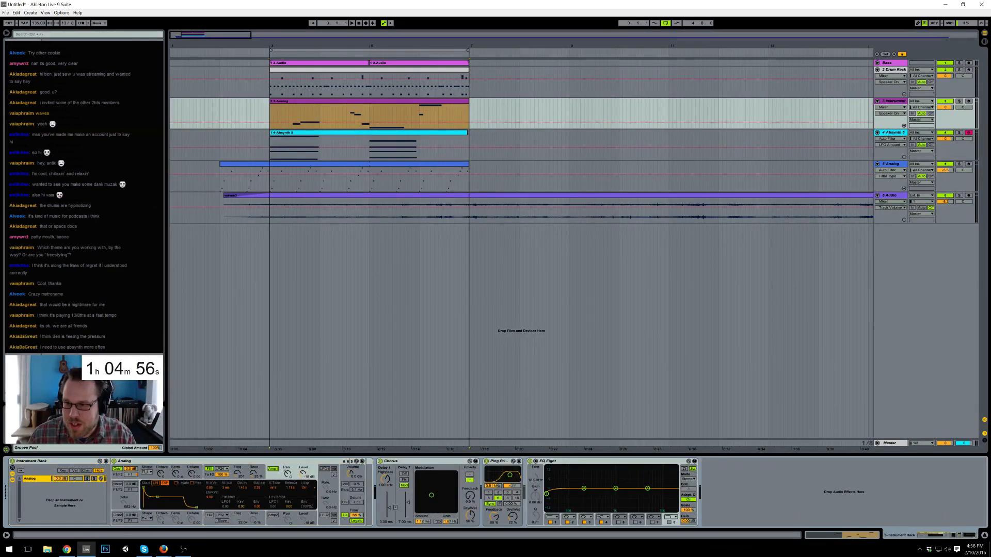
pyautogui.click(31, 72)
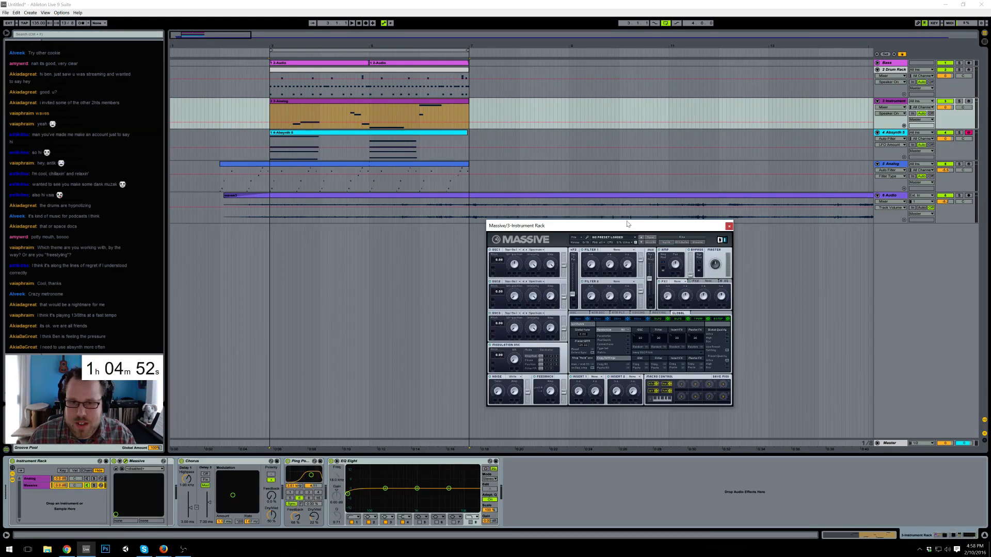
pyautogui.moveTo(627, 223); pyautogui.dragTo(495, 193)
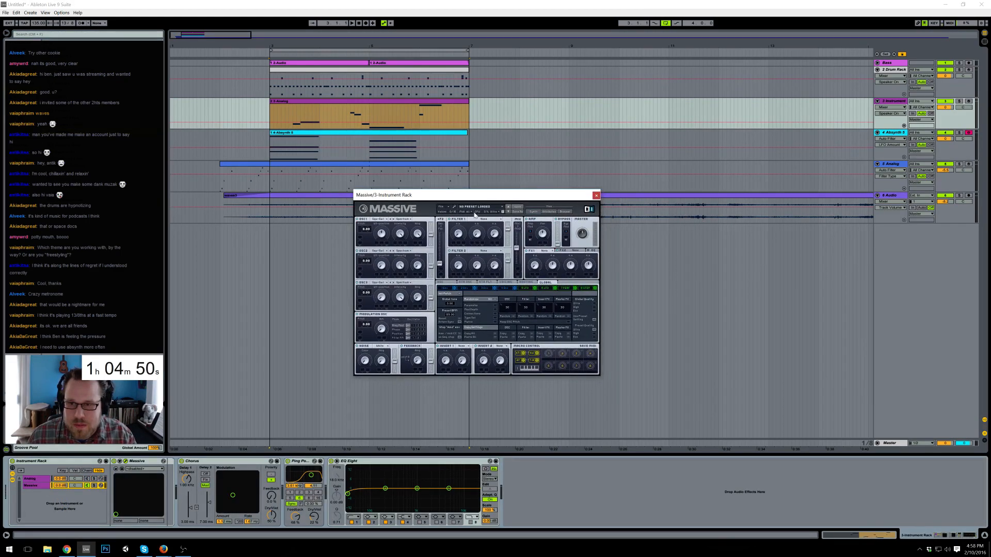
# - Adjust the wavetable position and amp of Massive's oscillator 1 and the wavetable position of oscillator 2
pyautogui.click(386, 220)
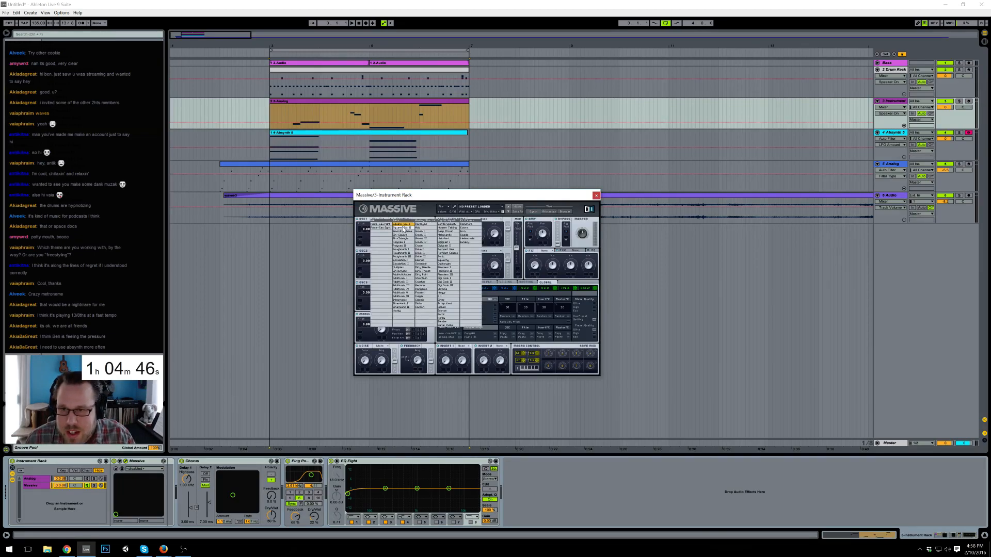
pyautogui.click(386, 235)
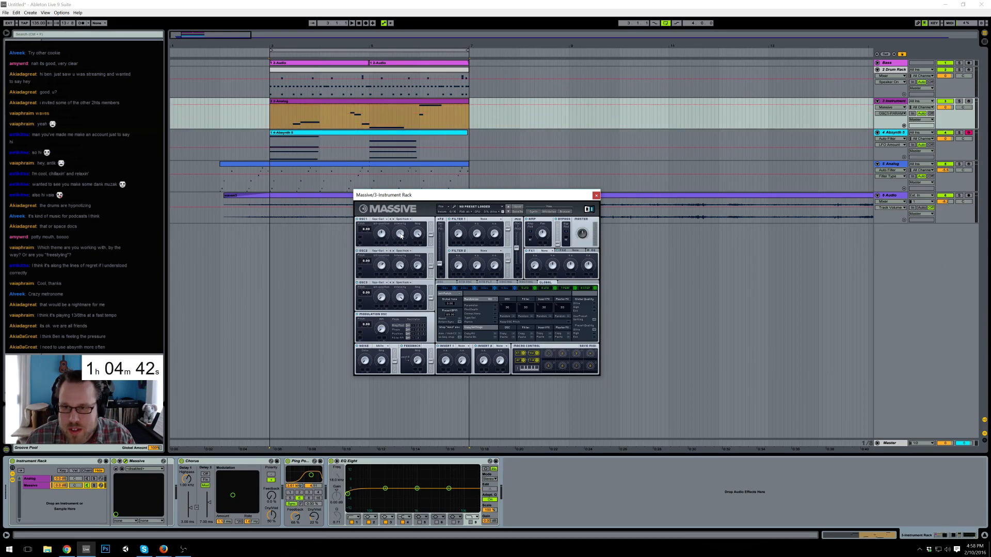
pyautogui.click(417, 236)
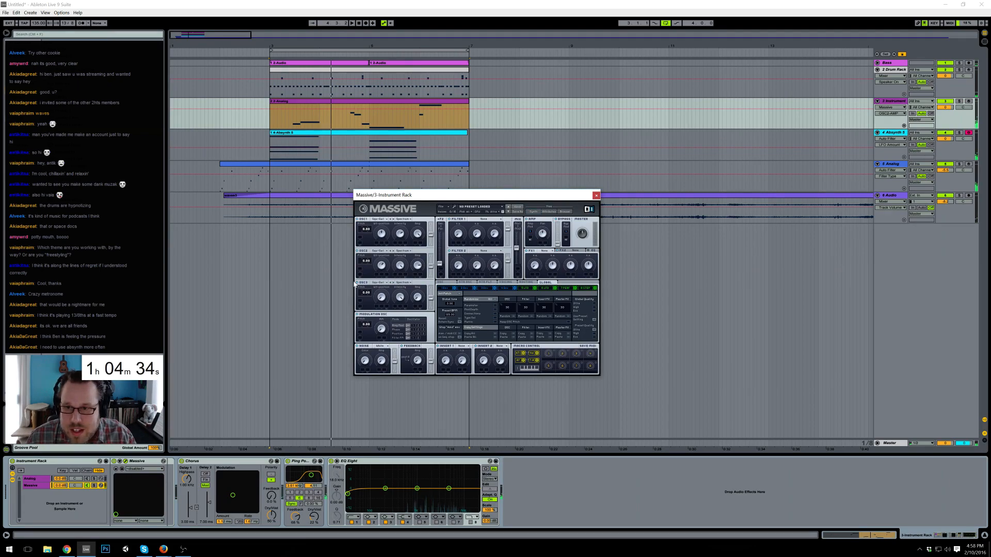
pyautogui.click(386, 266)
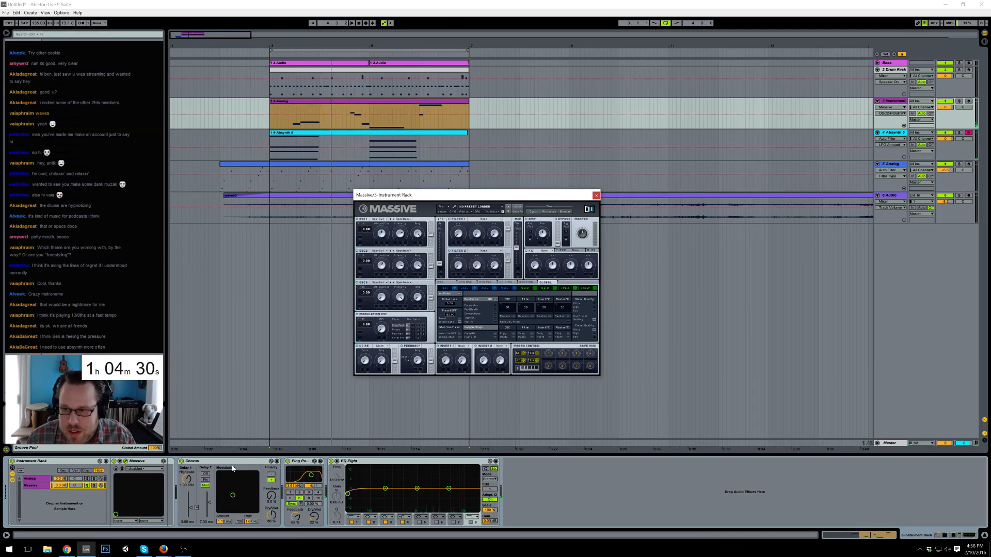
# - Load a reverb into Massive's FX1 slot, adjust its settings, and change oscillator 2's amp level
pyautogui.click(551, 253)
pyautogui.click(545, 254)
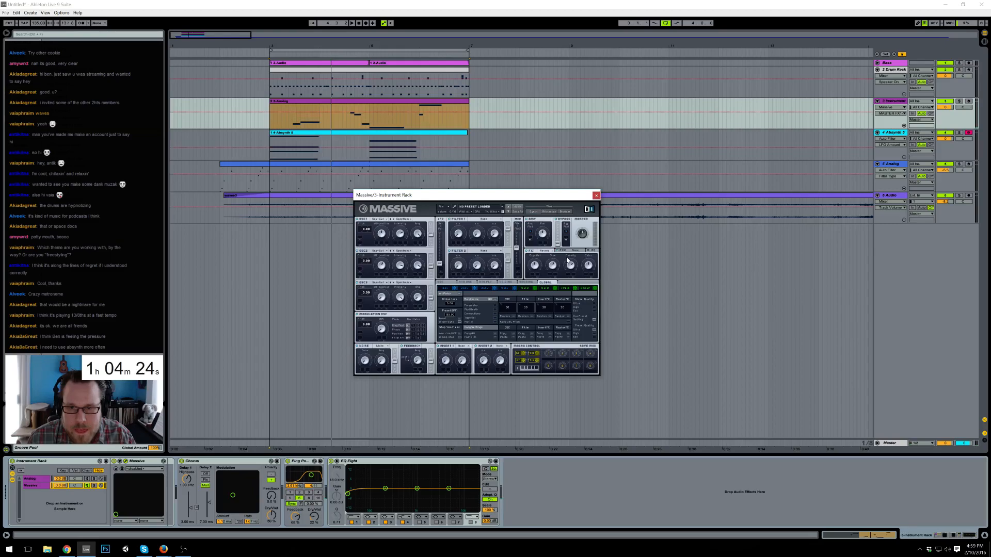
pyautogui.moveTo(590, 266); pyautogui.dragTo(589, 273)
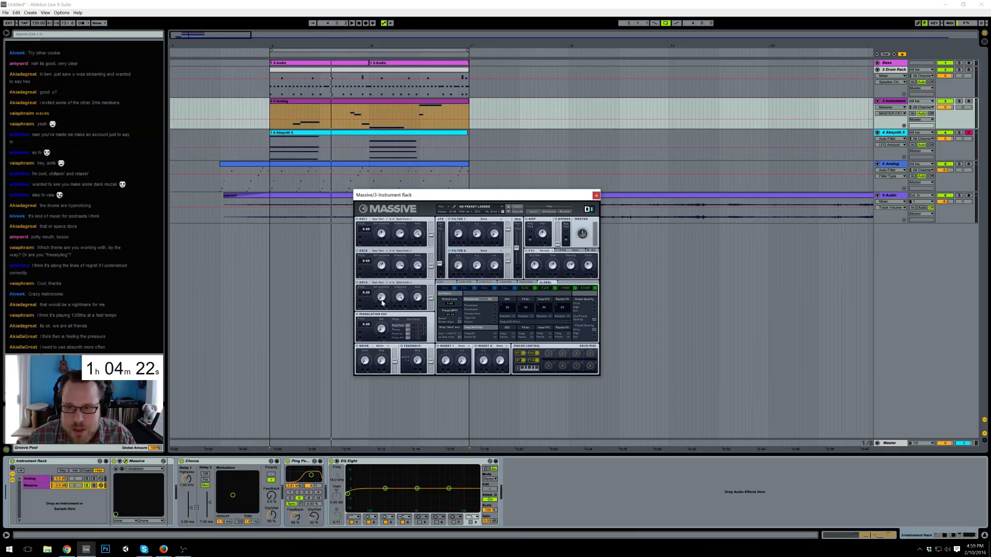
pyautogui.click(417, 265)
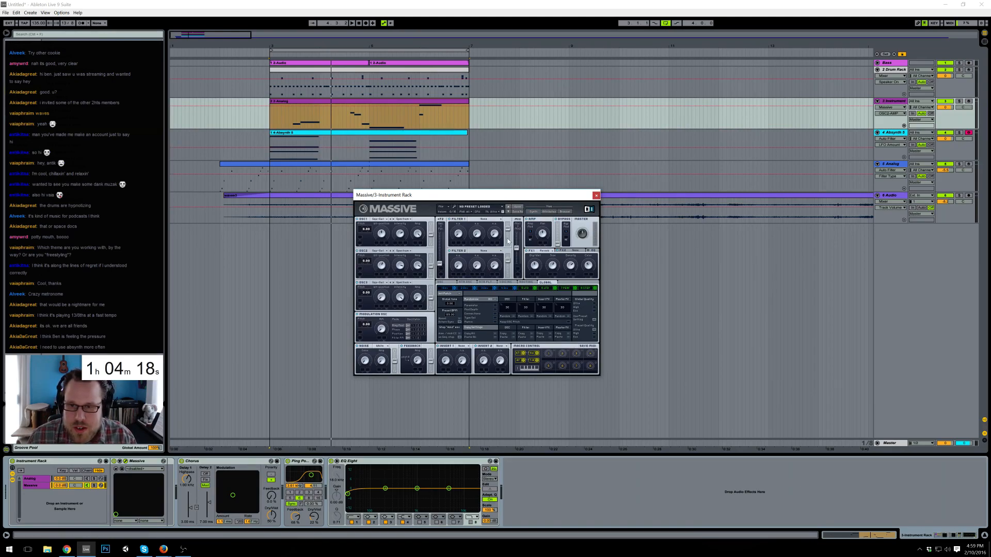
# - Lengthen the release of Massive's envelope 4 and adjust the noise section's color and amp
pyautogui.click(505, 289)
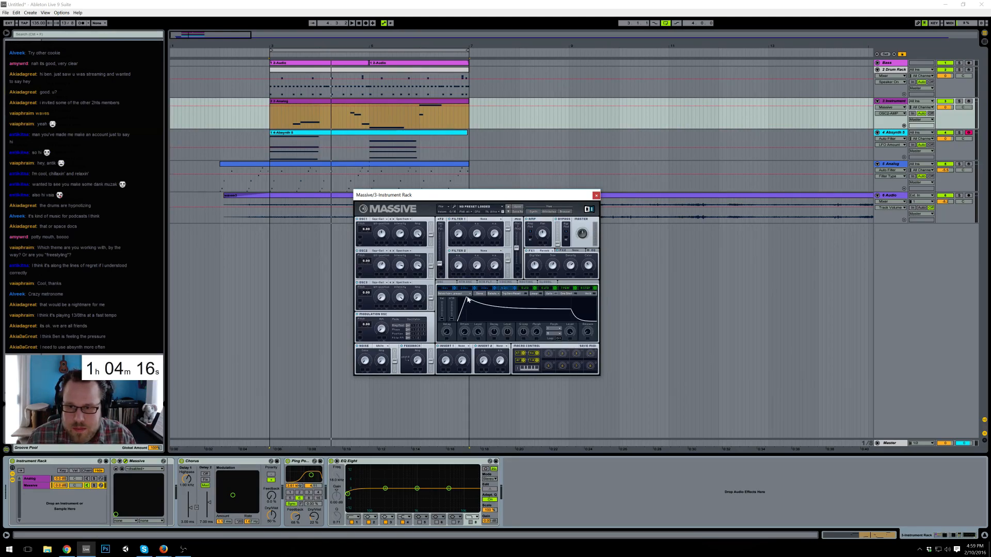
pyautogui.moveTo(591, 336); pyautogui.dragTo(575, 324)
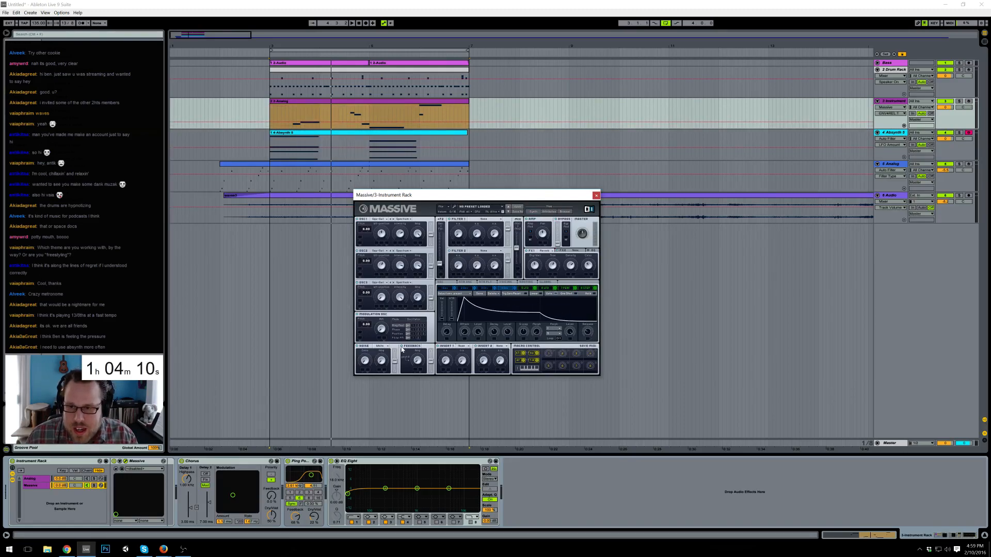
pyautogui.click(366, 362)
pyautogui.click(381, 360)
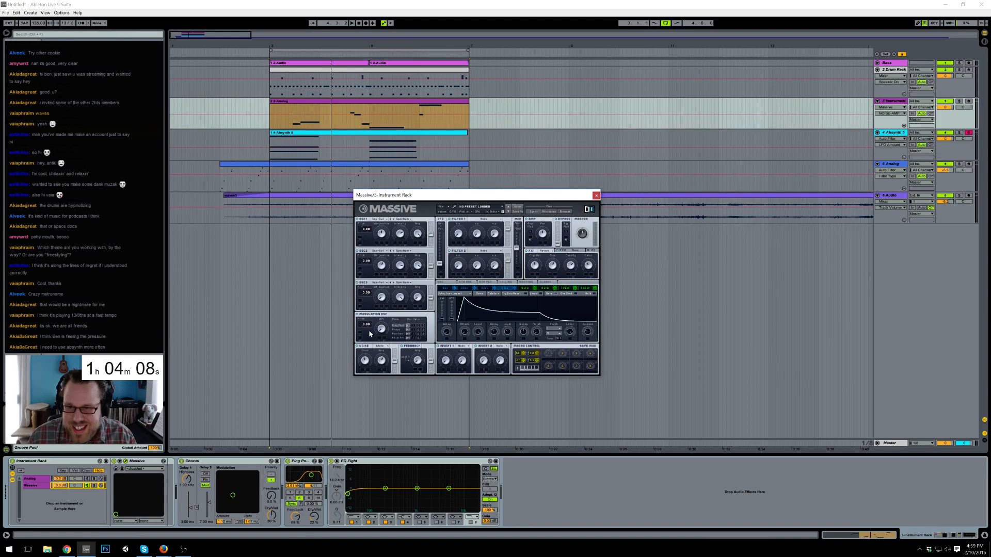
pyautogui.click(365, 361)
pyautogui.click(382, 360)
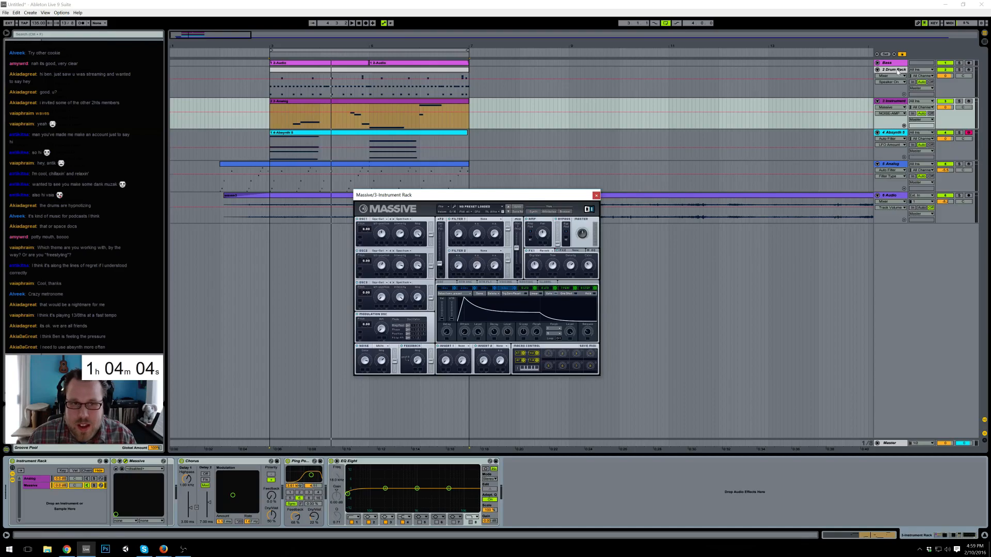
# - During playback, lower track 3's volume and further lengthen the release of Massive's envelope 4
pyautogui.moveTo(942, 111); pyautogui.dragTo(941, 129)
pyautogui.press('space')
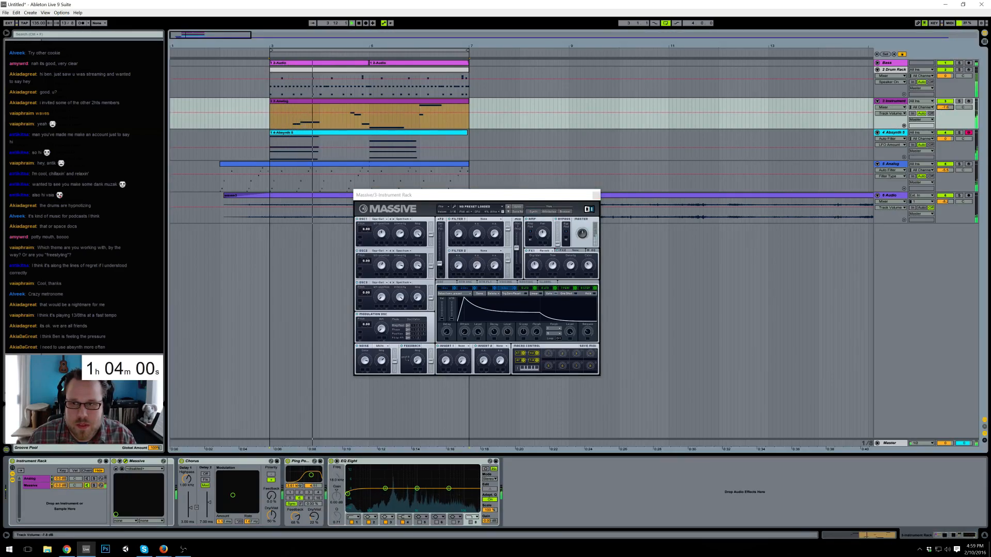
pyautogui.moveTo(587, 333); pyautogui.dragTo(587, 325)
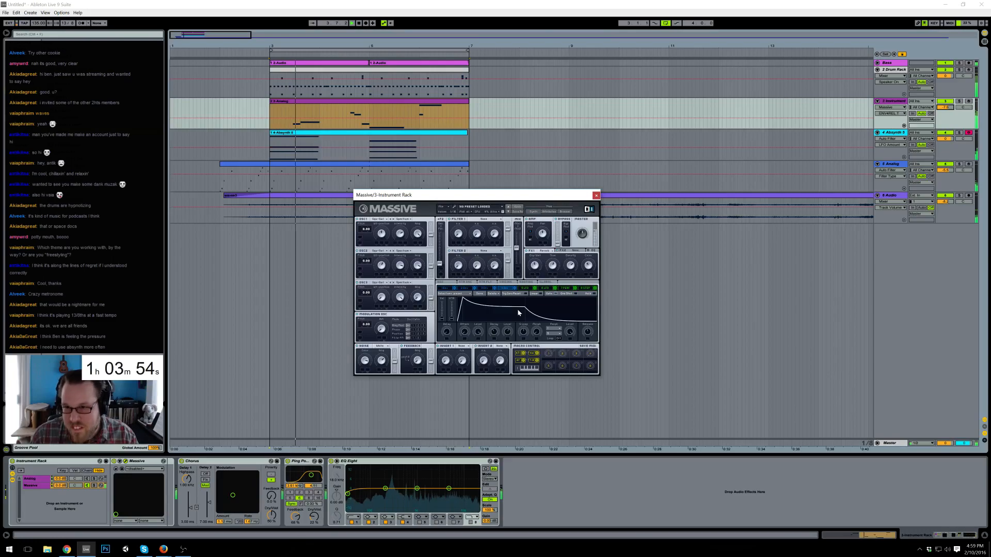
pyautogui.moveTo(945, 107); pyautogui.dragTo(945, 111)
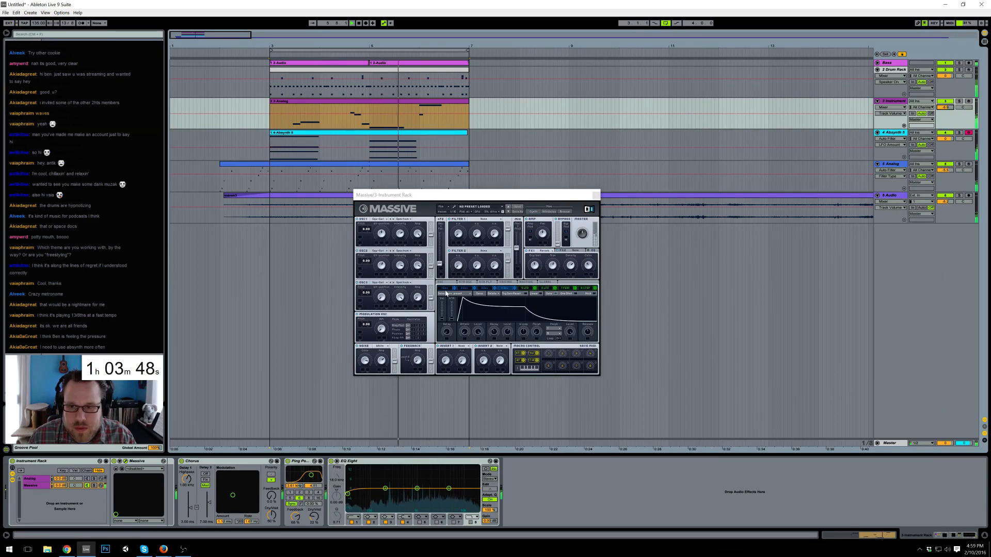
# - Open track 3's synth clip and shorten the upper note of its final two-note chord to match the lower note's length
pyautogui.doubleClick(450, 106)
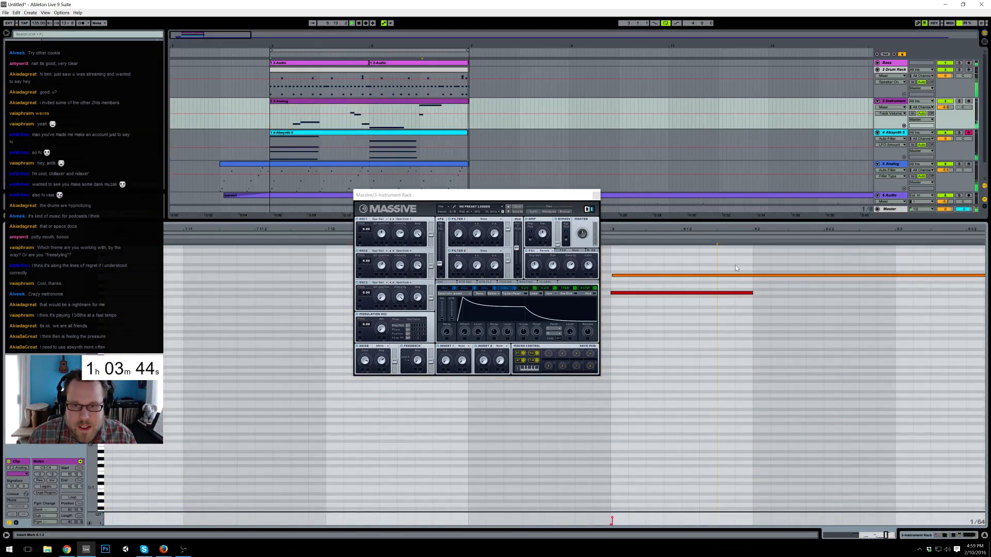
pyautogui.scroll(-5, 949, 269)
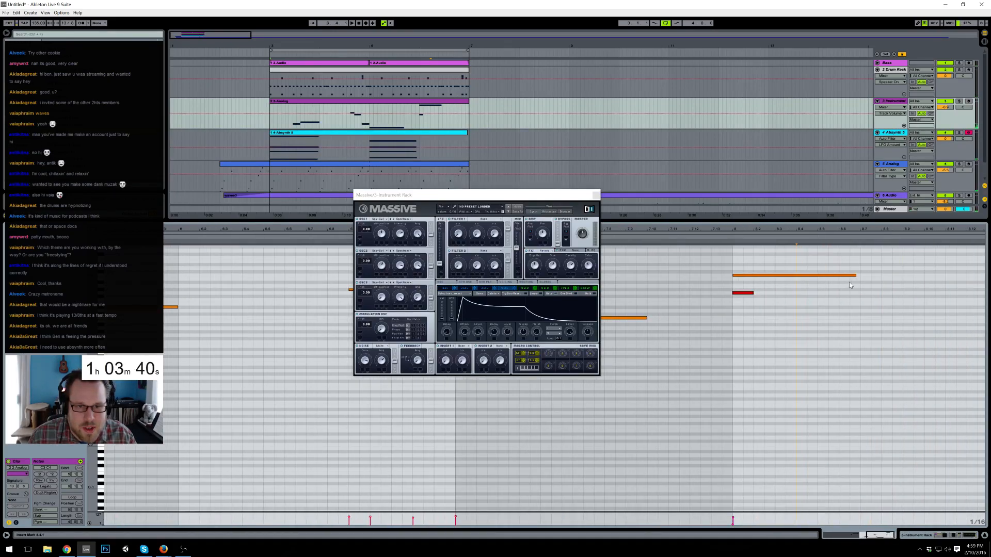
pyautogui.moveTo(857, 275); pyautogui.dragTo(828, 275)
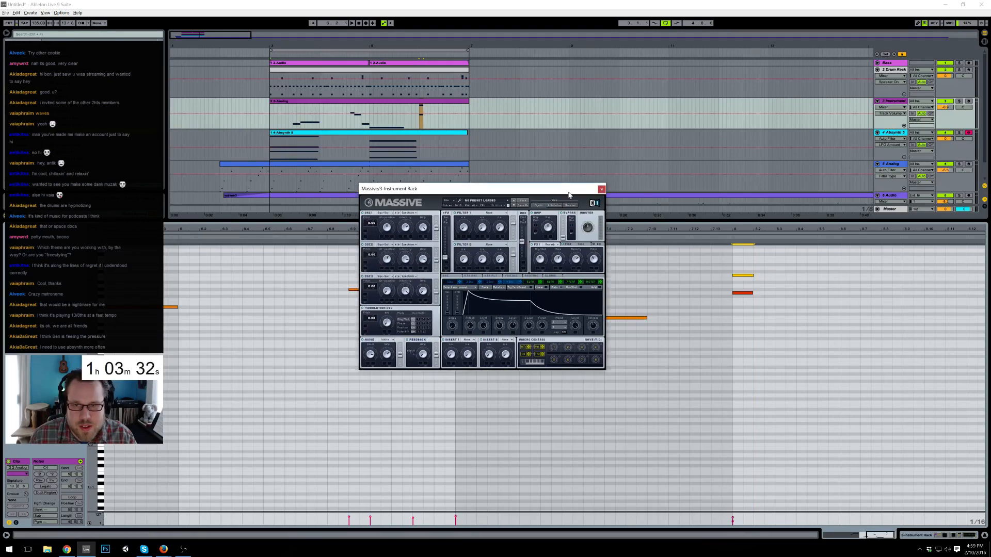
pyautogui.moveTo(566, 195); pyautogui.dragTo(798, 83)
pyautogui.click(745, 296)
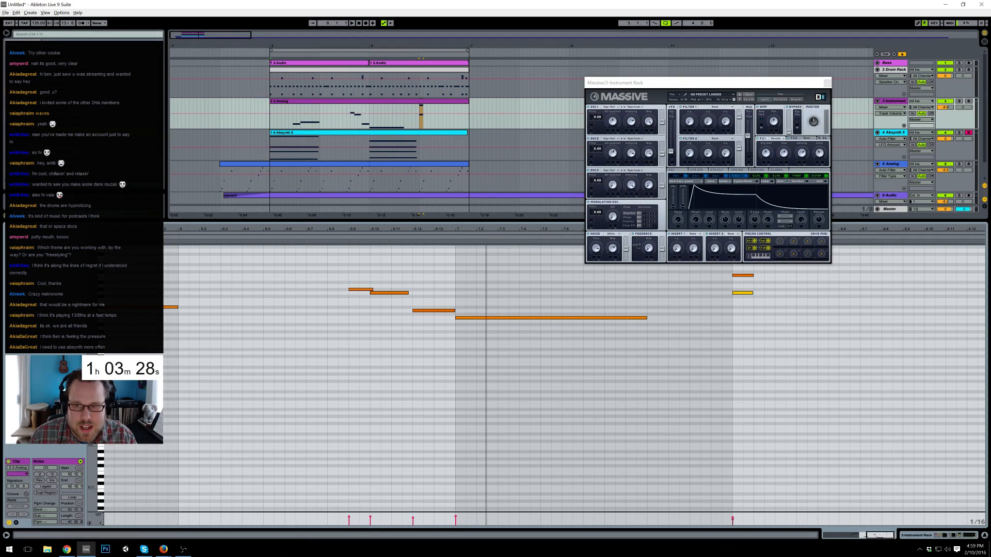
# - Enlarge the note view of track 3's synth clip and play the phrase with the Massive layer
pyautogui.moveTo(486, 229); pyautogui.dragTo(487, 201)
pyautogui.moveTo(537, 257); pyautogui.dragTo(164, 317)
pyautogui.press('Delete')
pyautogui.click(399, 102)
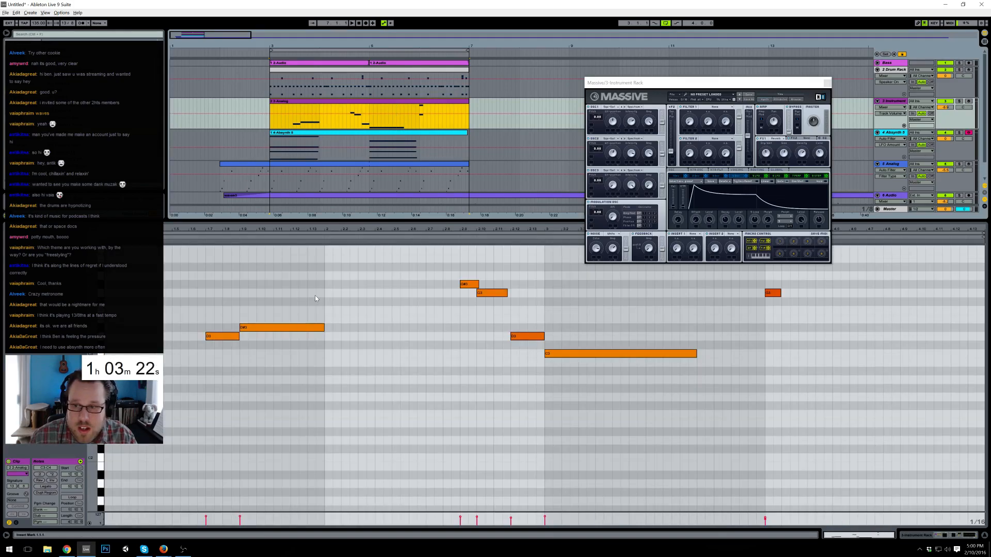
pyautogui.click(315, 298)
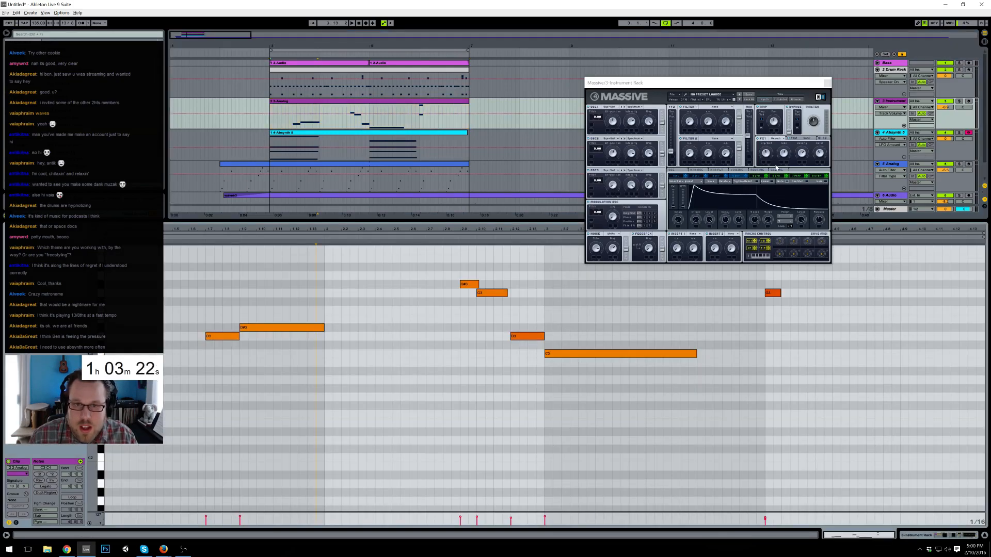
pyautogui.click(769, 243)
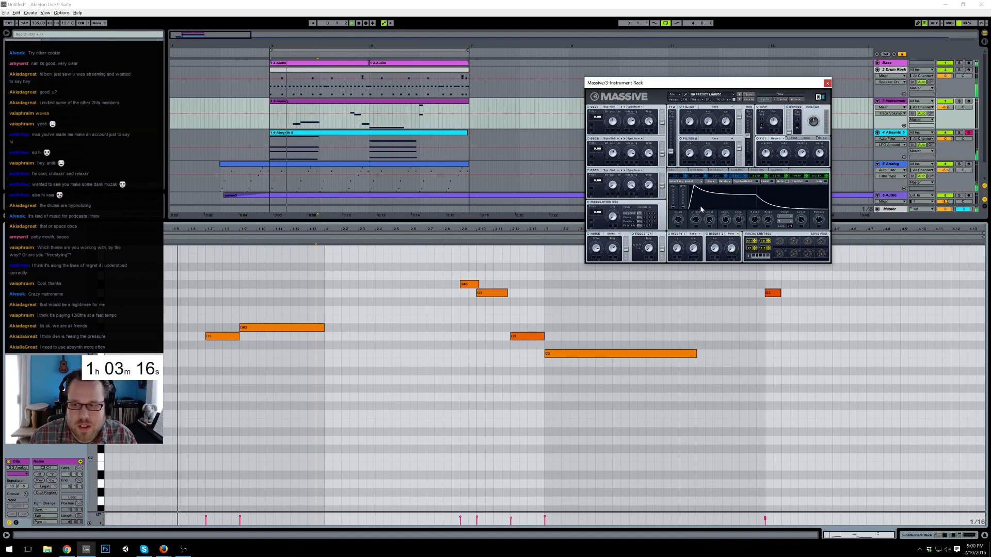
# - Raise track 3's volume and fine-tune Massive's envelope 4 release and FX1 dry/wet amount
pyautogui.moveTo(946, 107); pyautogui.dragTo(946, 98)
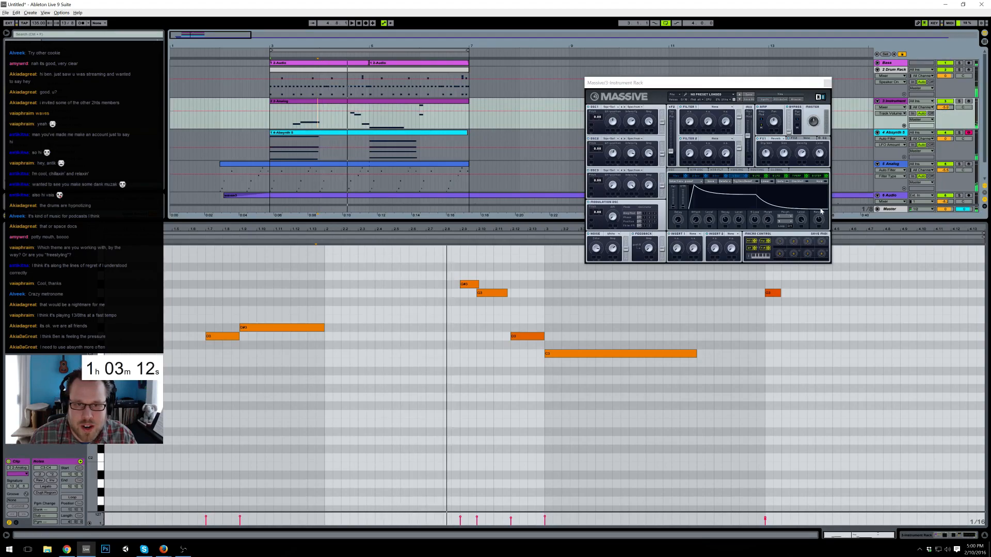
pyautogui.moveTo(820, 219); pyautogui.dragTo(816, 222)
pyautogui.click(766, 153)
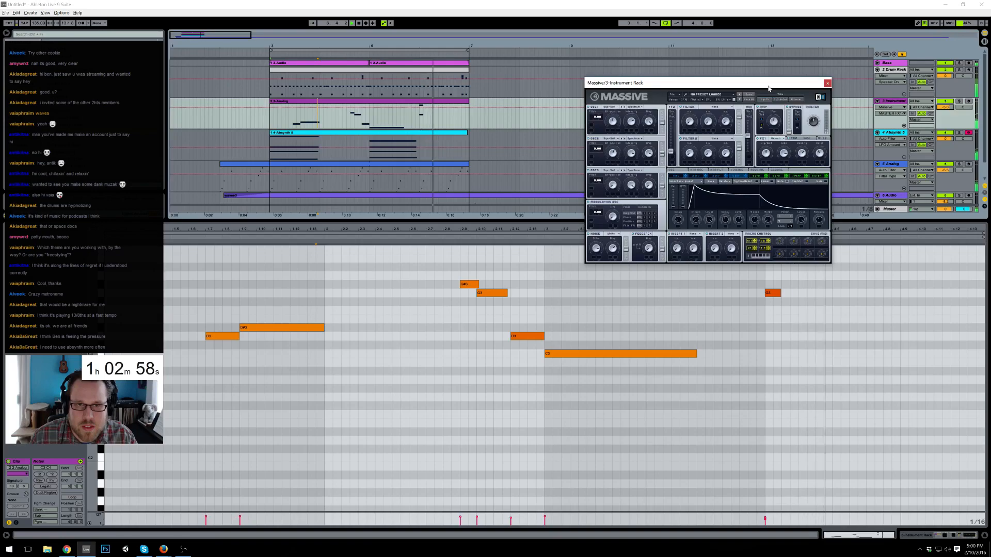
# - Move the Massive window clear of the notes and load an effect into its Insert 1 slot
pyautogui.moveTo(645, 83); pyautogui.dragTo(534, 49)
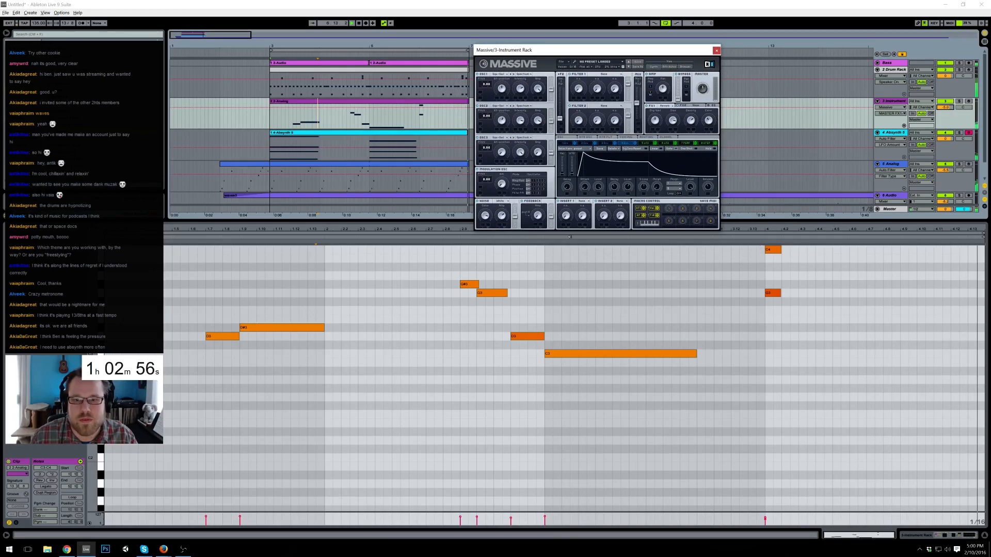
pyautogui.click(589, 202)
pyautogui.click(586, 206)
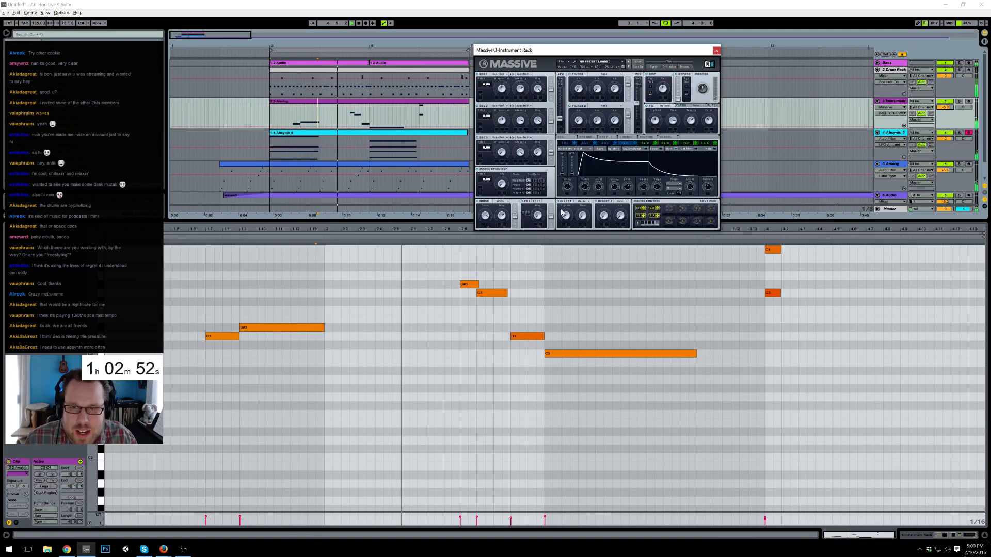
# - Fine-tune the Insert 1 effect in Massive and raise track 3's volume during playback
pyautogui.moveTo(567, 217)
pyautogui.mouseDown()
pyautogui.moveTo(568, 206)
pyautogui.moveTo(577, 212)
pyautogui.mouseUp()
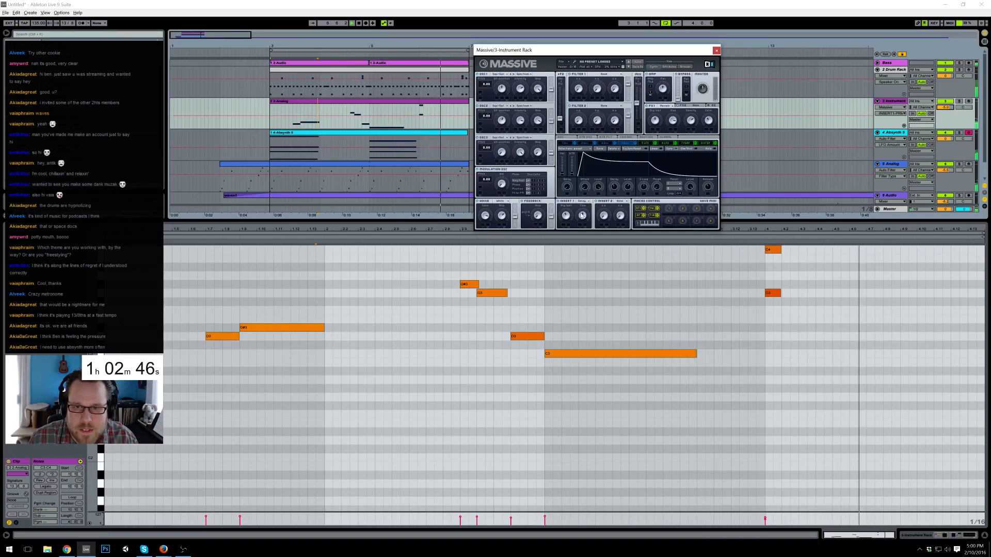
pyautogui.moveTo(565, 216); pyautogui.dragTo(582, 216)
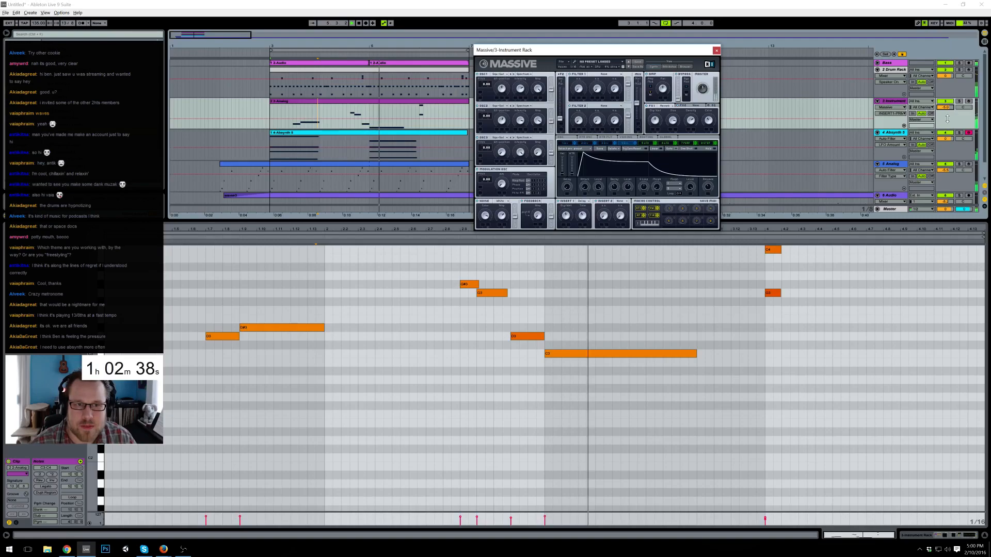
pyautogui.moveTo(944, 107); pyautogui.dragTo(945, 98)
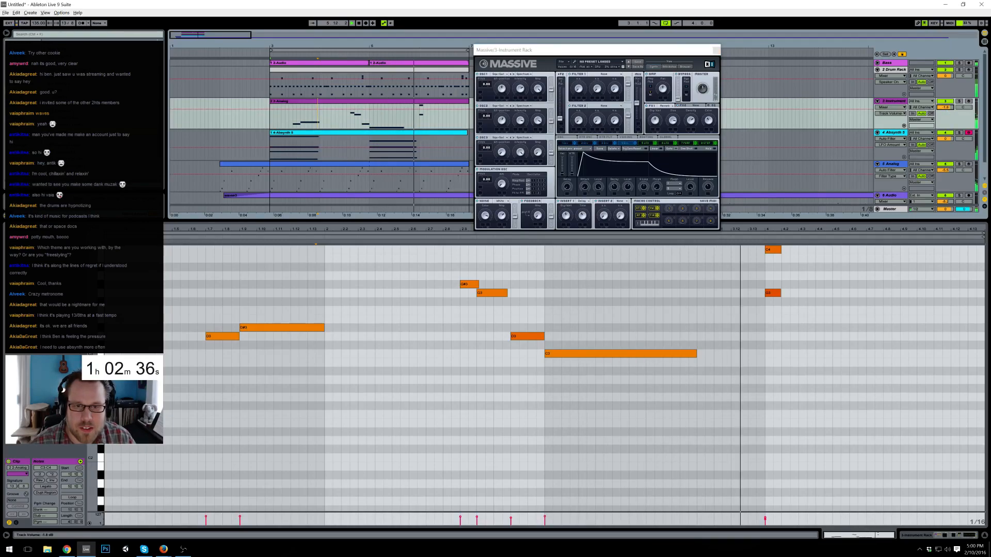
# - Lengthen both notes of the clip's final two-note chord and adjust the shape of Massive's envelope 4
pyautogui.moveTo(782, 314); pyautogui.dragTo(814, 250)
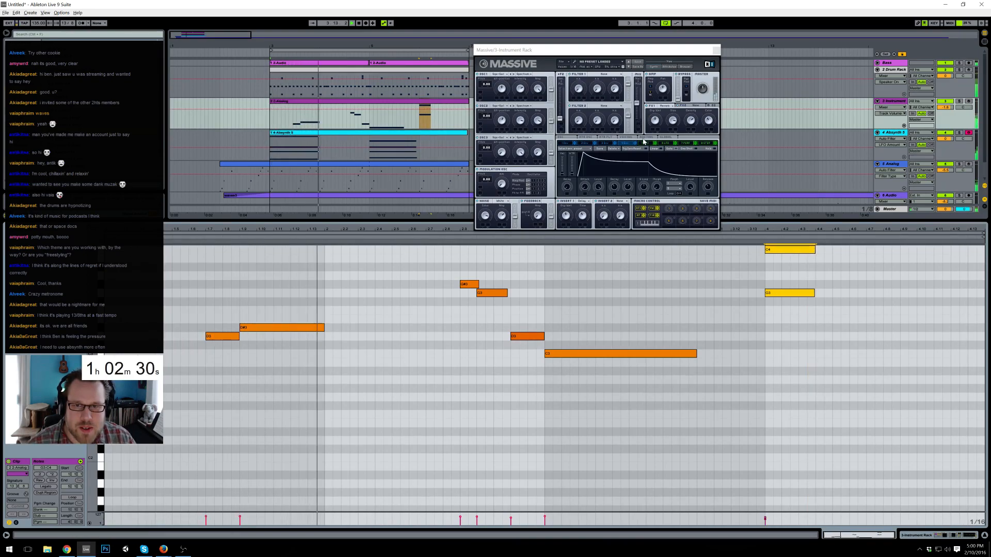
pyautogui.moveTo(647, 163); pyautogui.dragTo(646, 169)
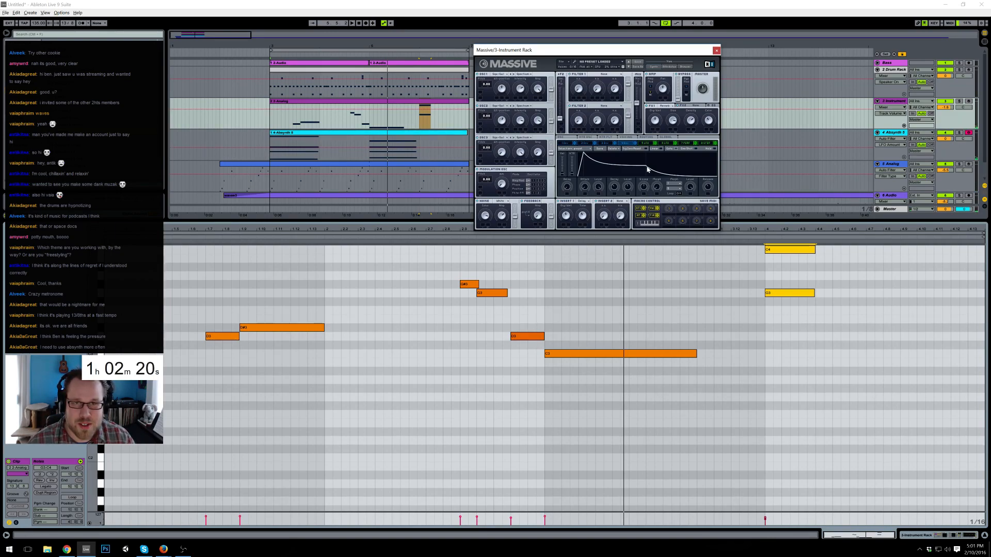
# - Move the Massive window up slightly and lower the pitch of its third oscillator
pyautogui.moveTo(594, 54)
pyautogui.mouseDown()
pyautogui.moveTo(685, 48)
pyautogui.moveTo(596, 49)
pyautogui.mouseUp()
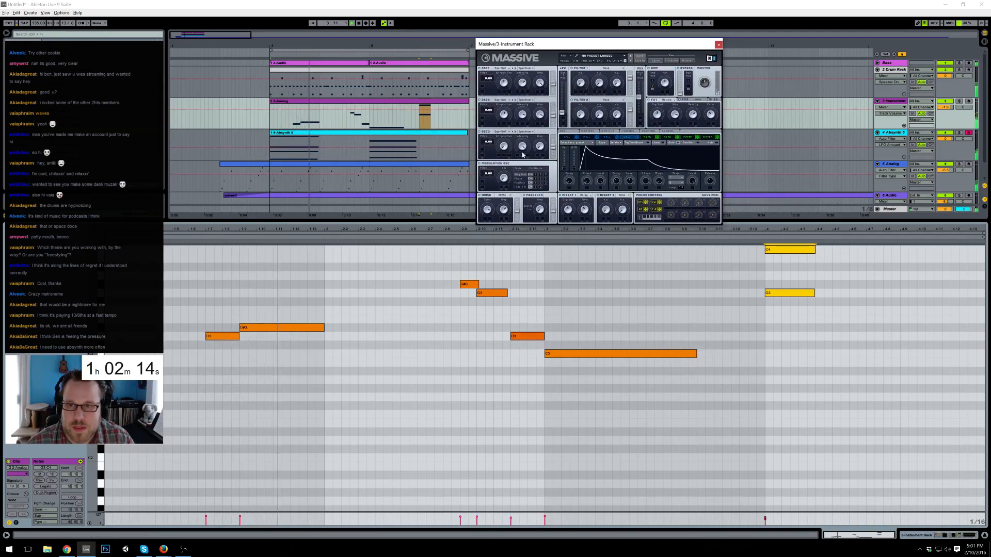
pyautogui.moveTo(487, 144); pyautogui.dragTo(525, 108)
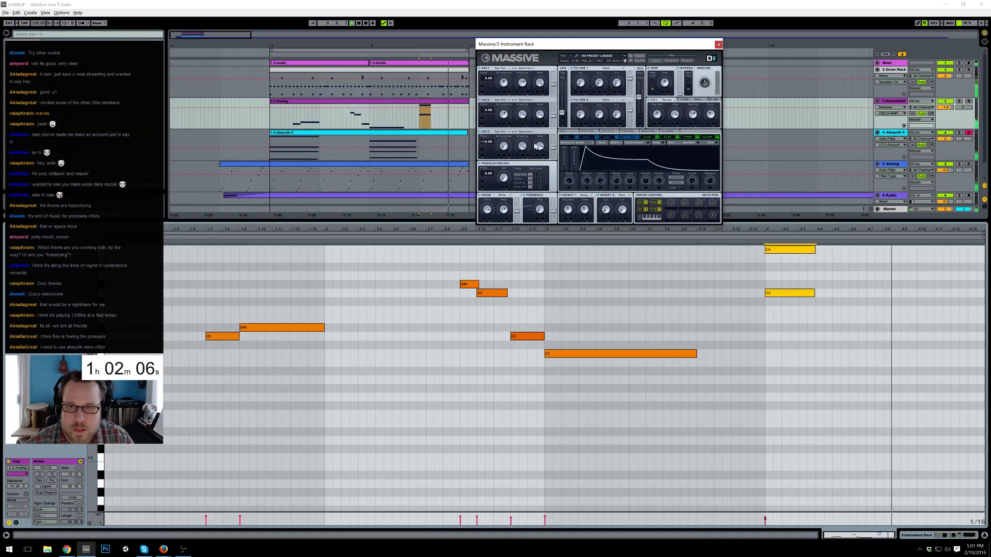
# - Adjust the release of Massive's envelope 4 and assign velocity as a modulation source for it
pyautogui.moveTo(709, 180); pyautogui.dragTo(708, 177)
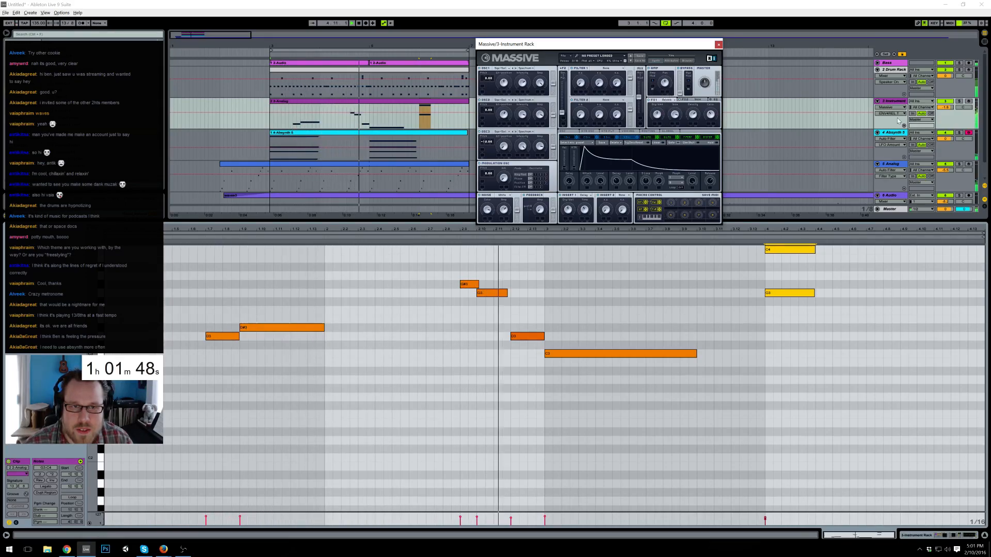
pyautogui.click(384, 62)
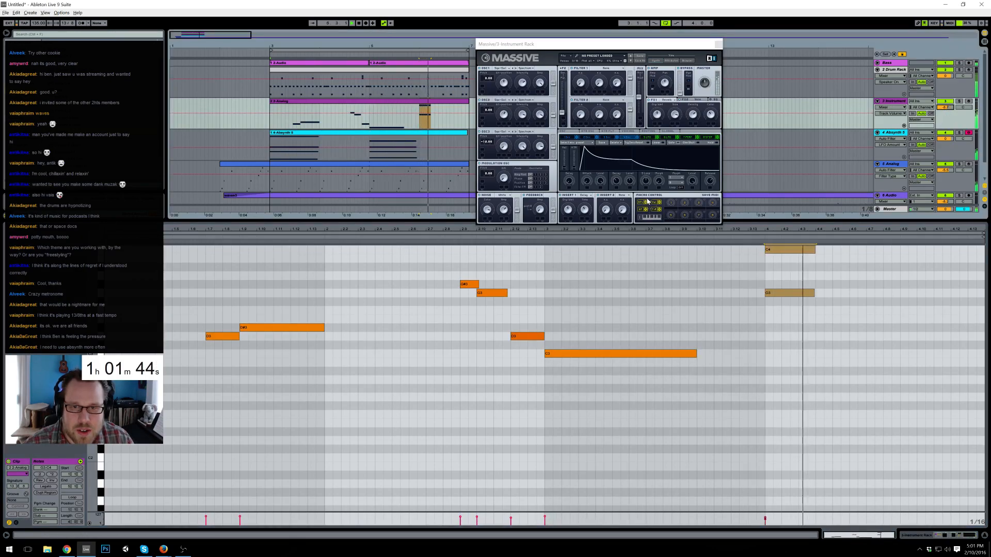
pyautogui.moveTo(660, 203); pyautogui.dragTo(715, 197)
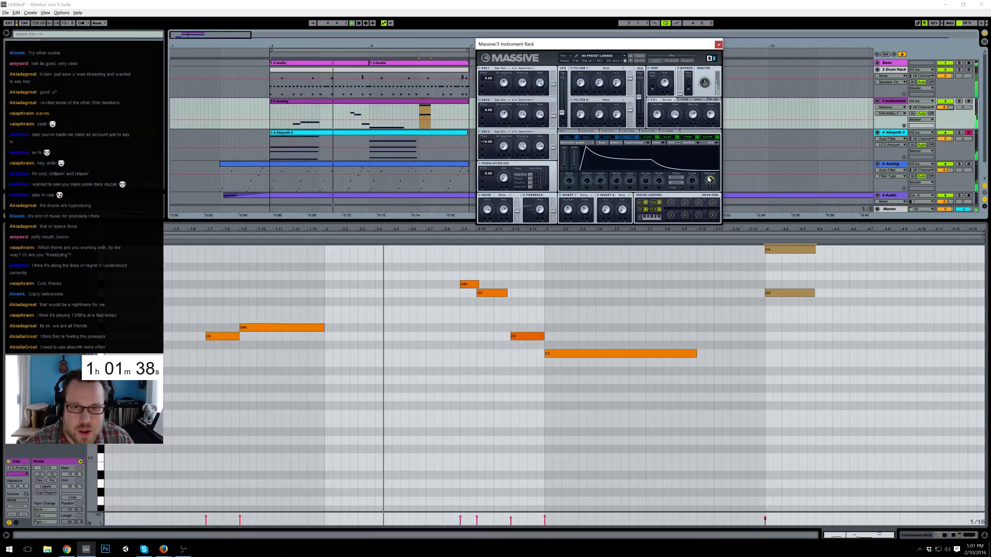
# - Lower the velocities of the three short middle notes and the opening note, and modulate Massive's Amp level with velocity
pyautogui.moveTo(445, 277); pyautogui.dragTo(521, 354)
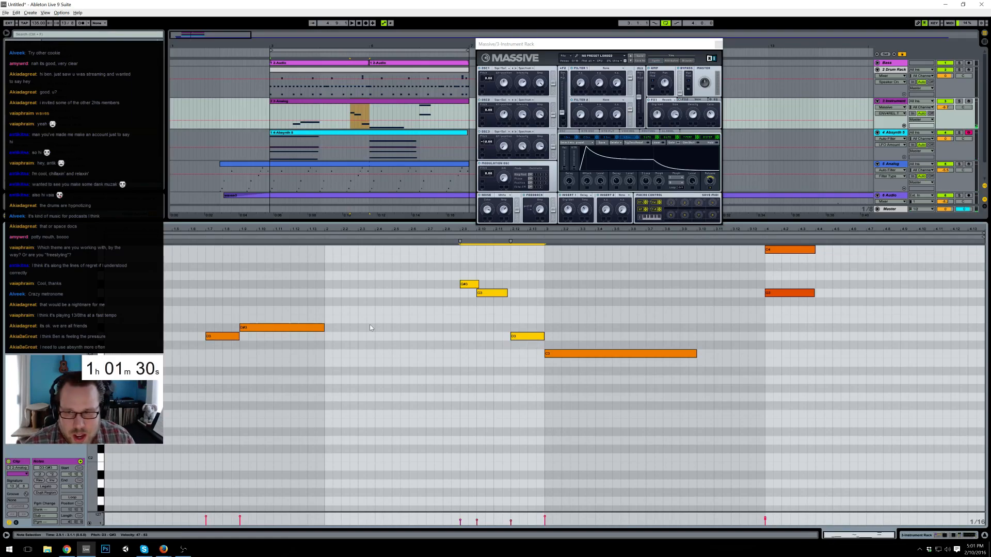
pyautogui.click(316, 339)
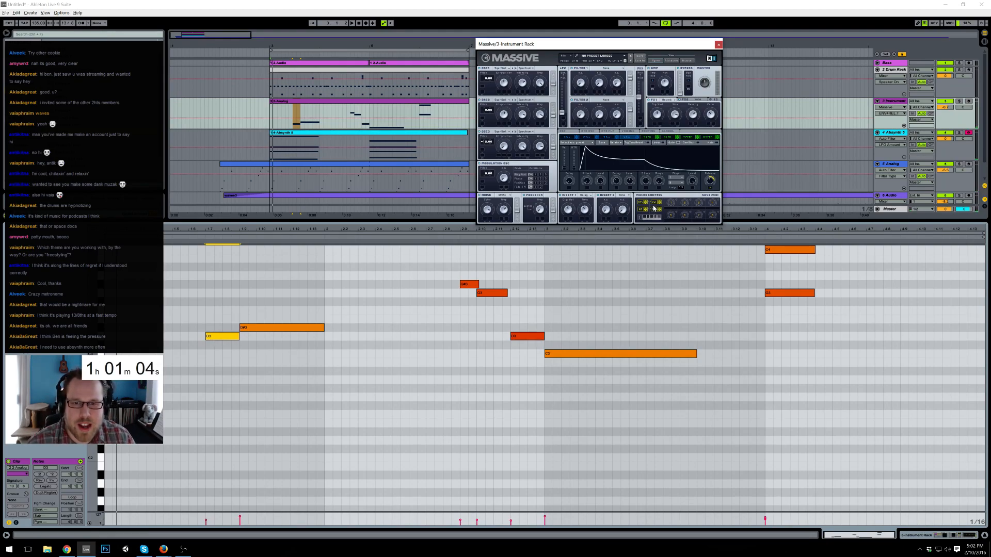
pyautogui.click(666, 82)
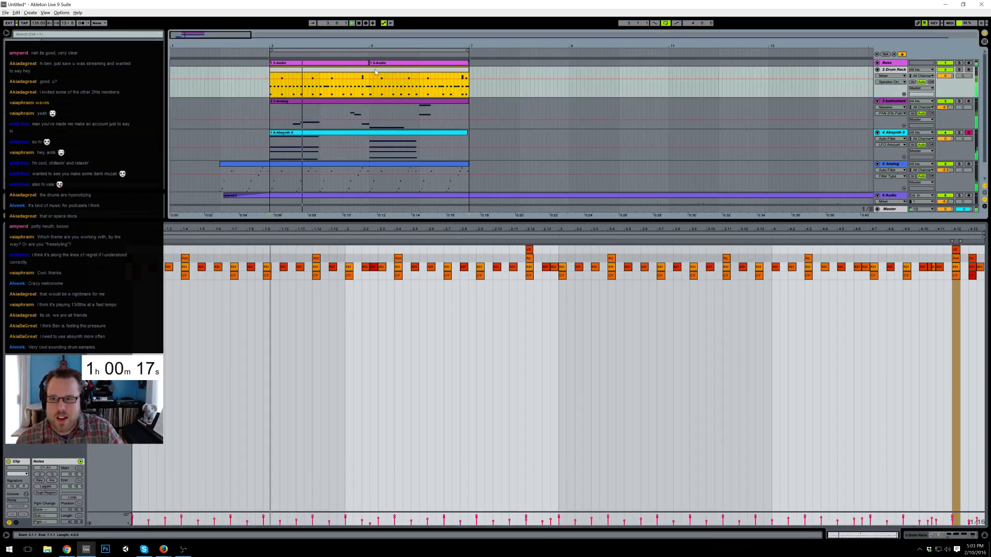
# - Show the Drum Rack track's devices, insert an Overdrive before the Glue Compressor and lower its dry/wet amount
pyautogui.click(375, 69)
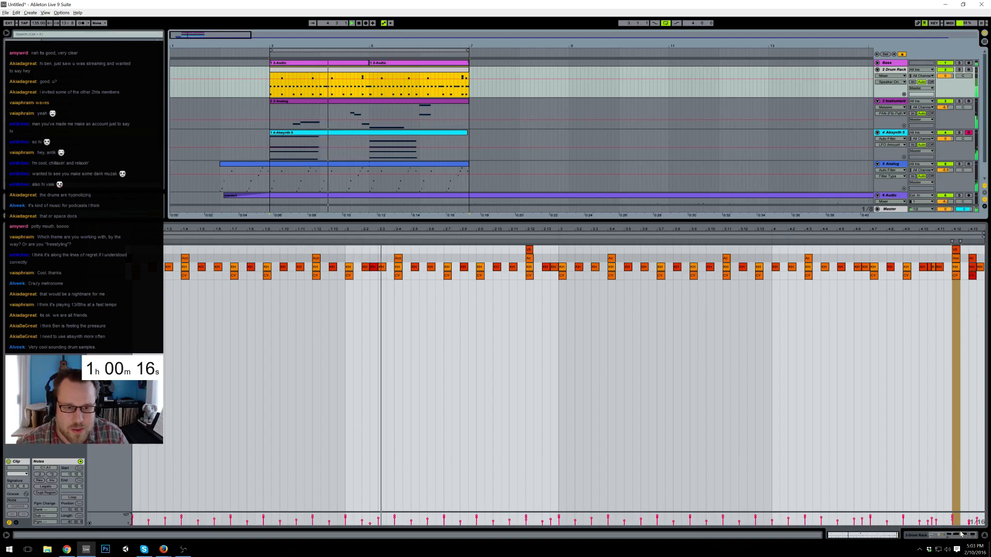
pyautogui.hotkey('shift', 'Tab')
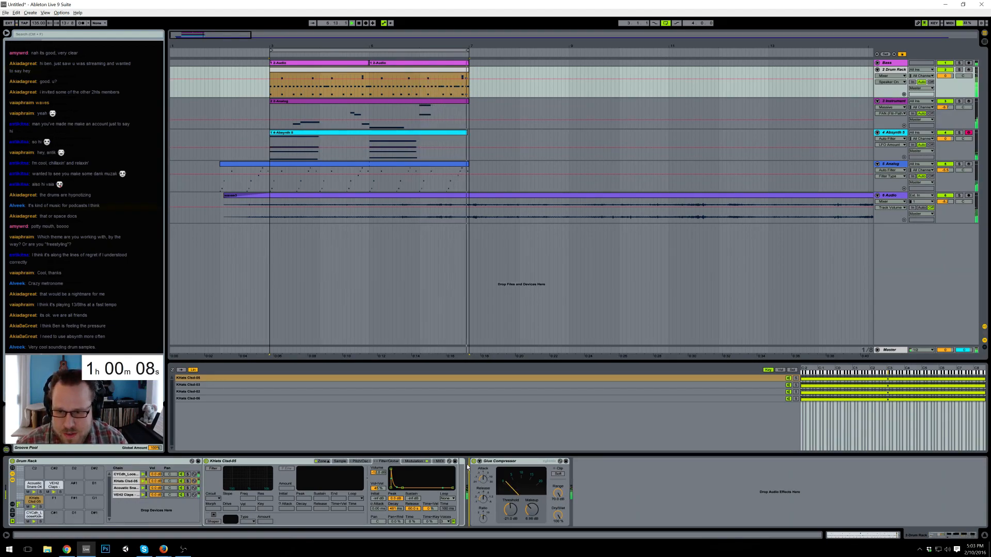
pyautogui.moveTo(471, 482); pyautogui.dragTo(472, 482)
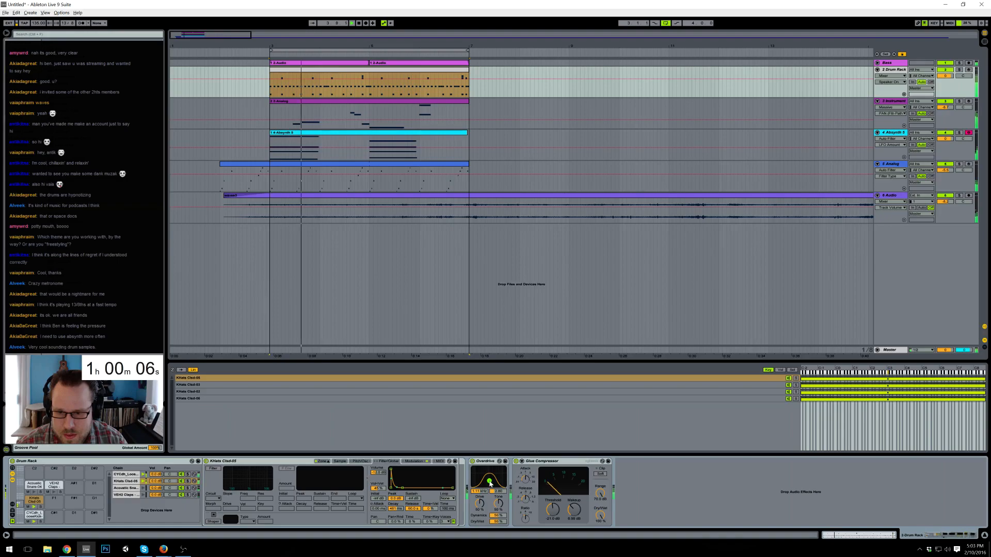
pyautogui.moveTo(501, 526); pyautogui.dragTo(501, 547)
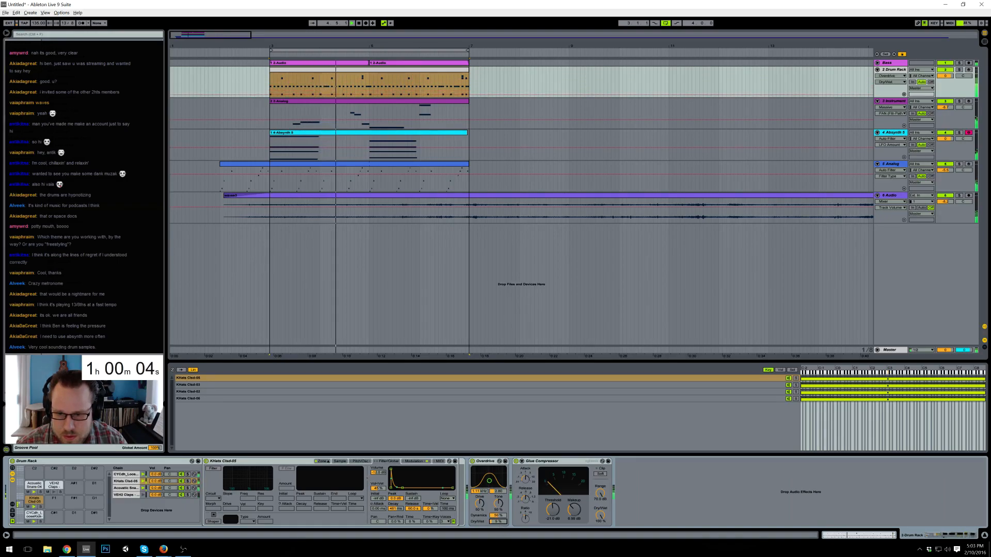
# - Raise the Overdrive's filter frequency on the drum track and adjust its drive, dry/wet and tone
pyautogui.moveTo(493, 485); pyautogui.dragTo(494, 480)
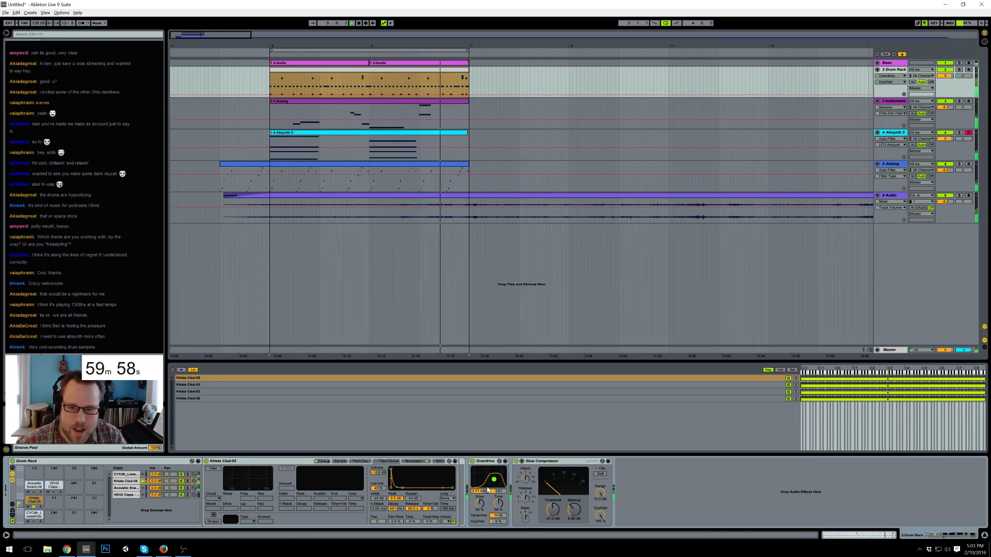
pyautogui.moveTo(480, 505); pyautogui.dragTo(479, 499)
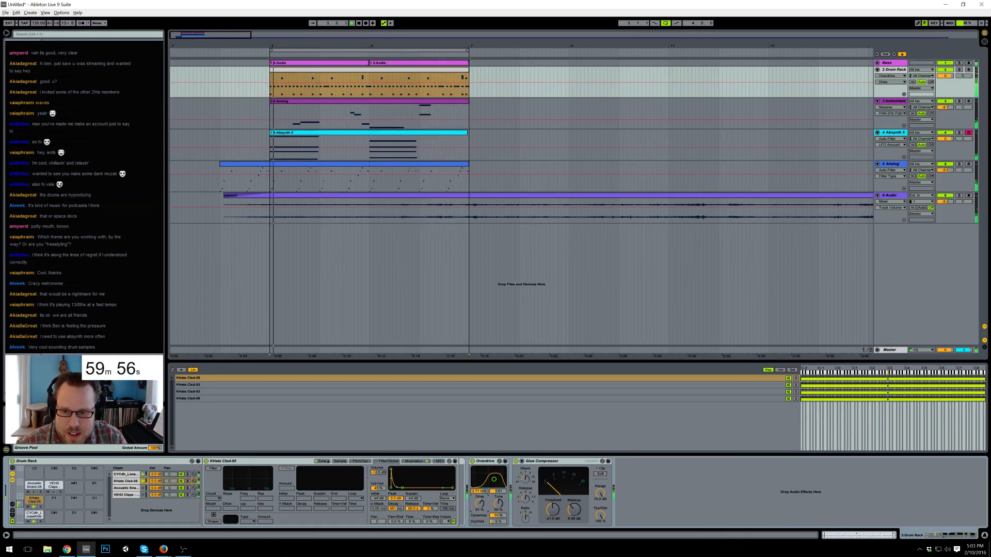
pyautogui.click(497, 522)
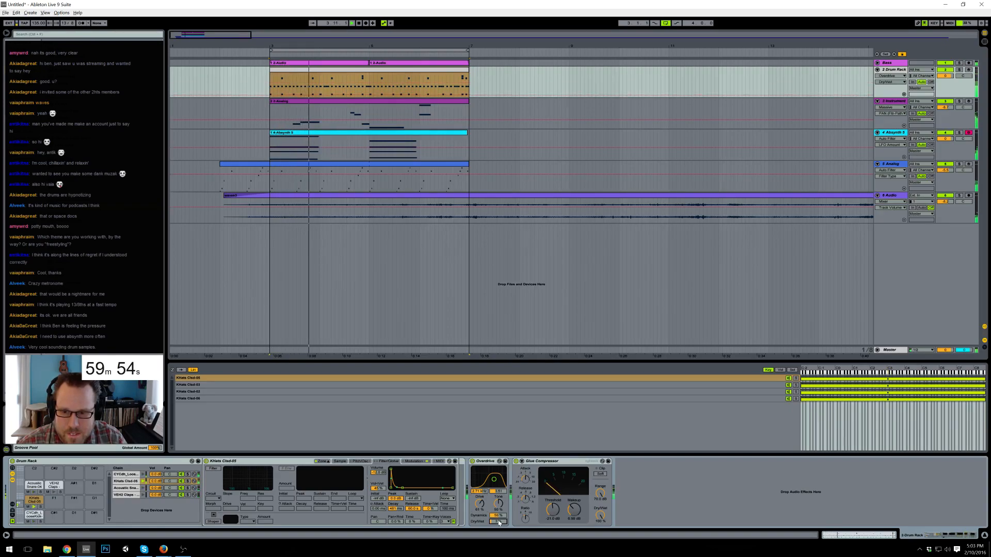
pyautogui.moveTo(498, 503); pyautogui.dragTo(498, 507)
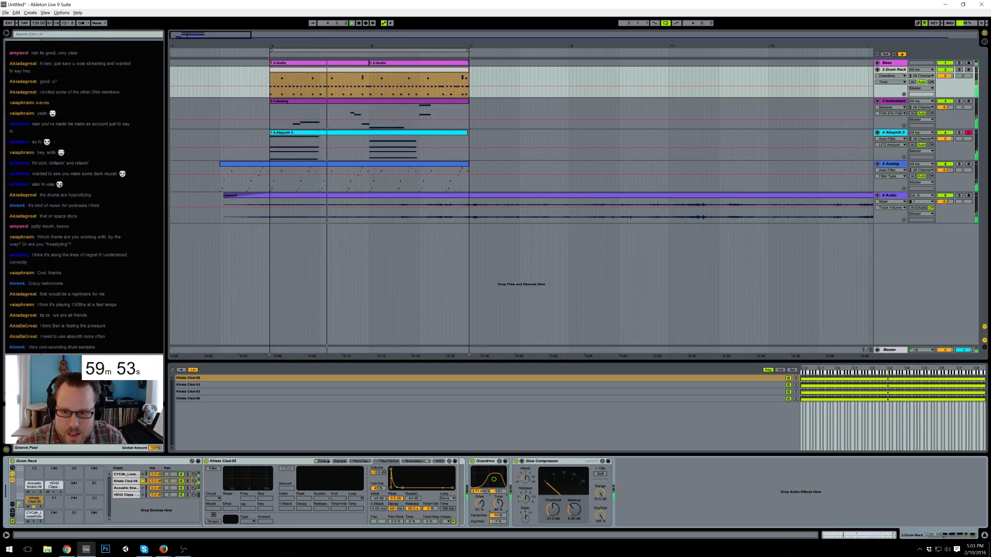
# - Bypass and re-enable the Overdrive to compare the drum sound, and readjust its tone
pyautogui.click(473, 462)
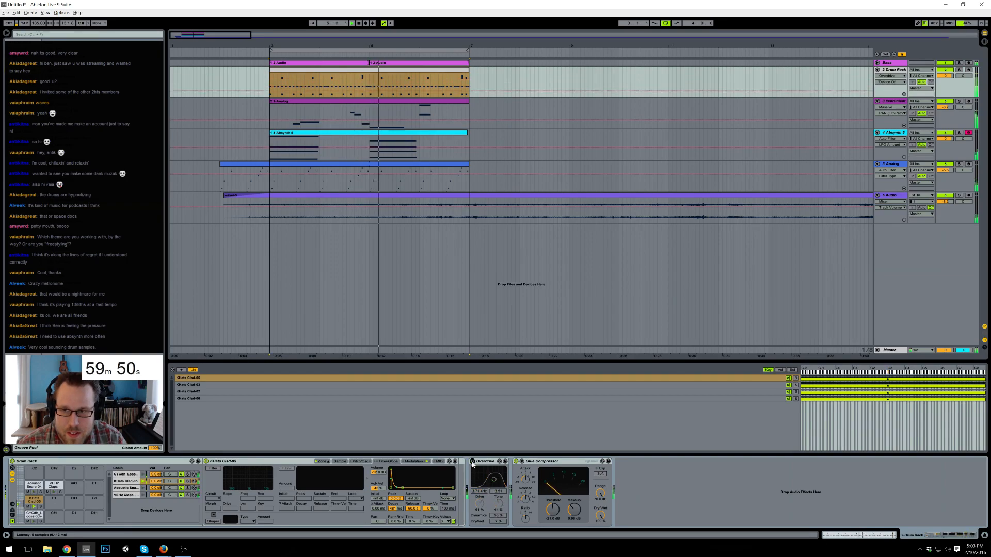
pyautogui.click(473, 462)
pyautogui.click(498, 503)
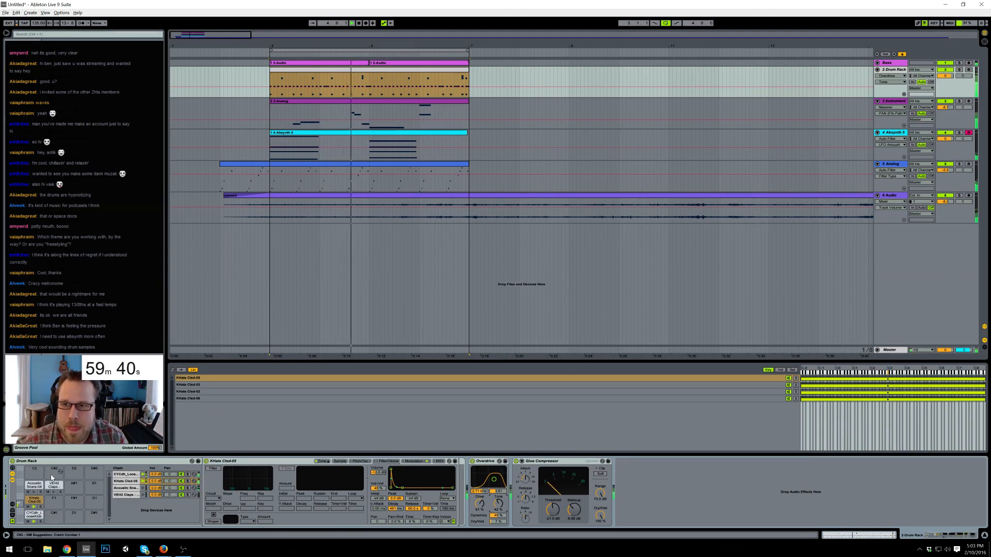
# - Set the Skype presence to Do Not Disturb and acknowledge the warning about notifications
pyautogui.moveTo(144, 552)
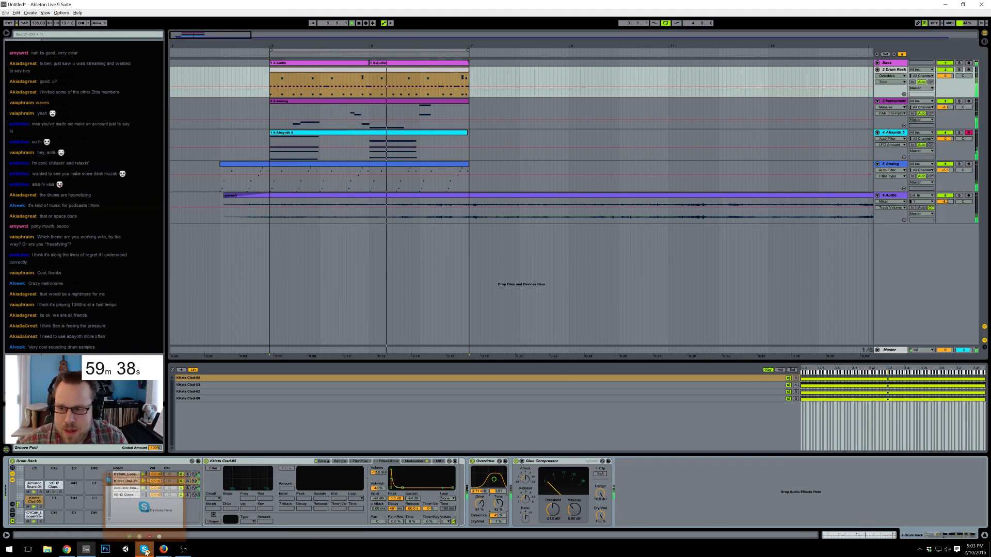
pyautogui.click(150, 532)
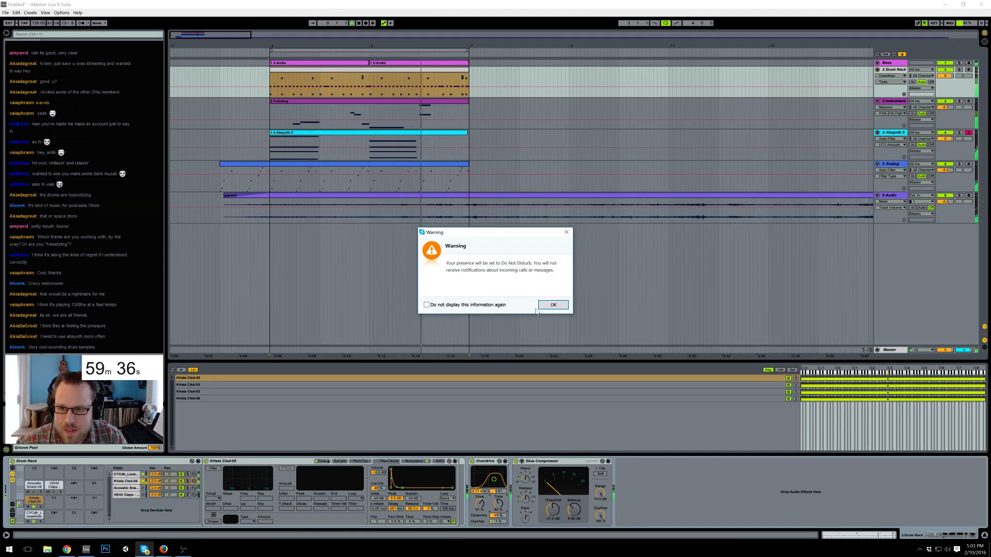
pyautogui.click(546, 304)
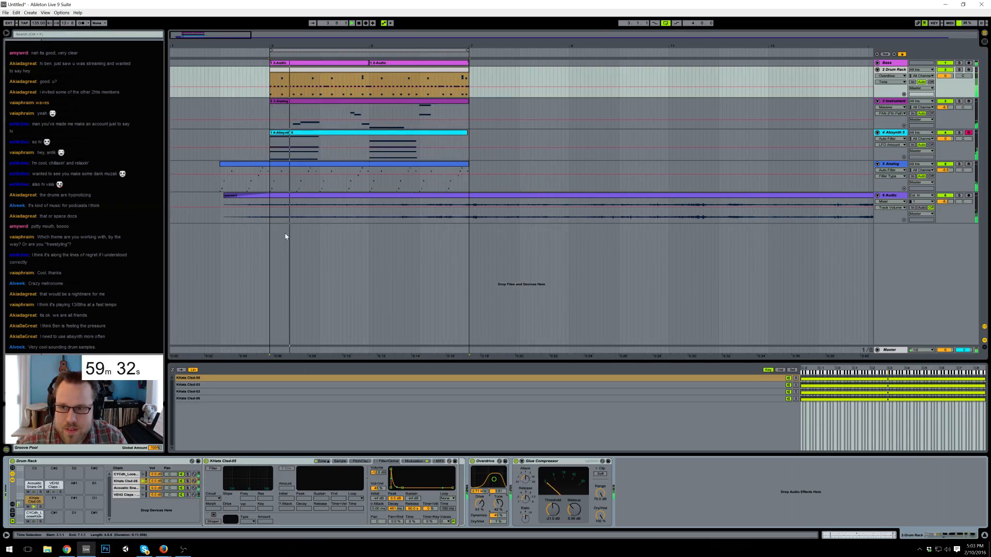
pyautogui.click(147, 553)
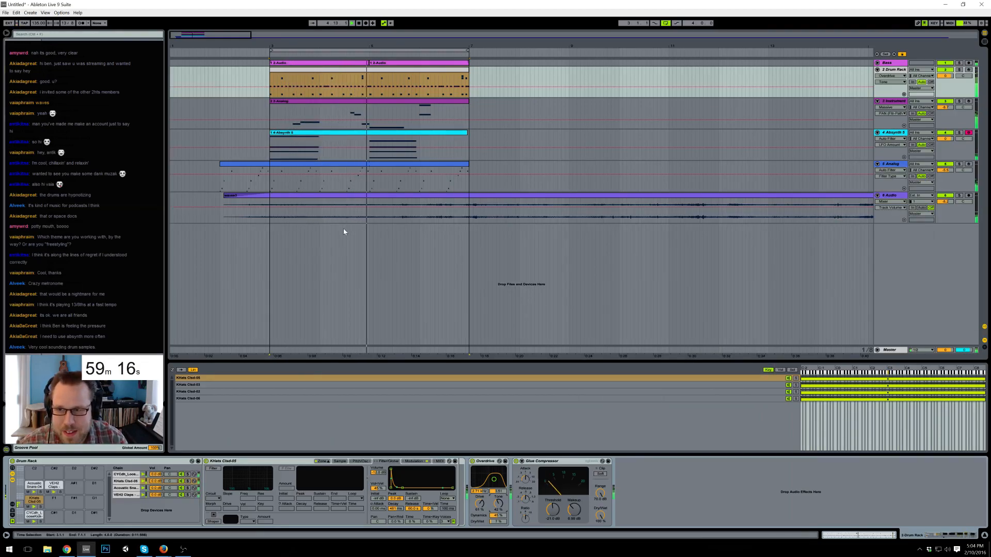
# - Toggle a chain in track 3's instrument rack to compare the layers, raise the track's volume and undo the last change
pyautogui.click(300, 103)
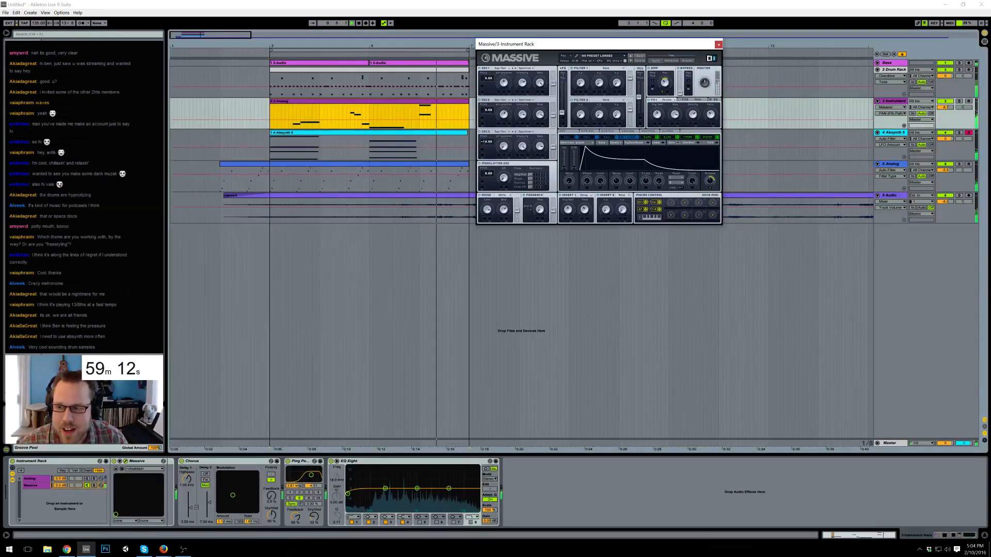
pyautogui.click(86, 484)
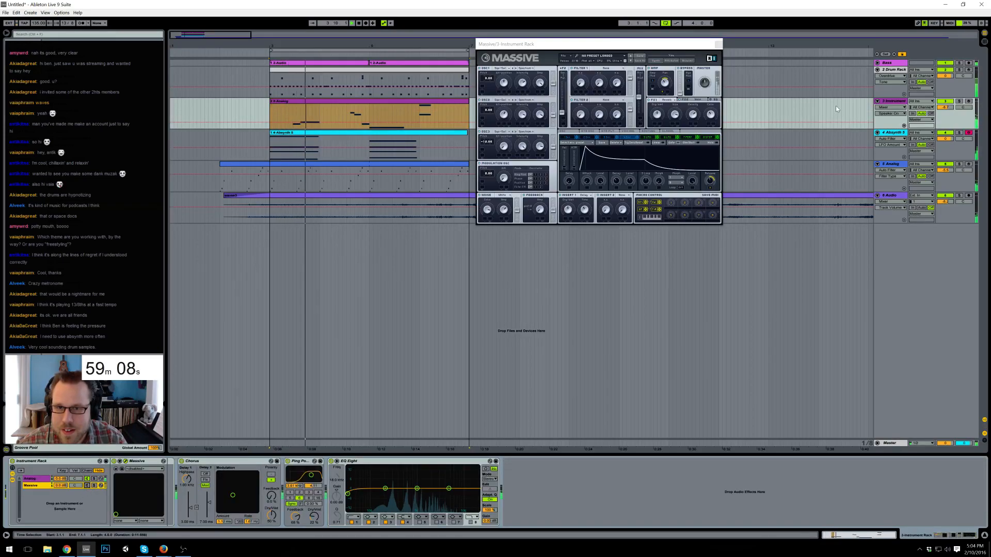
pyautogui.moveTo(945, 107); pyautogui.dragTo(944, 97)
pyautogui.press('space')
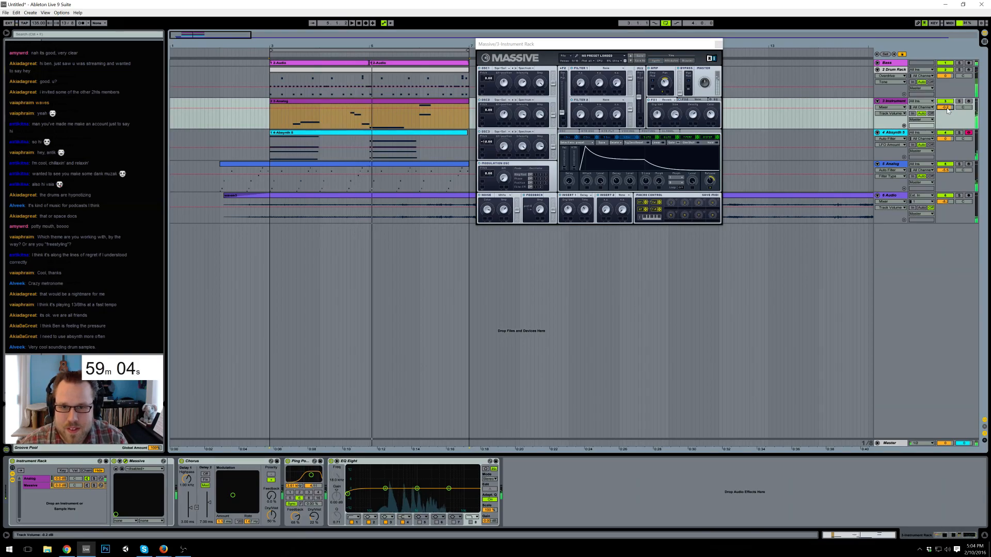
pyautogui.hotkey('ctrl', 'z')
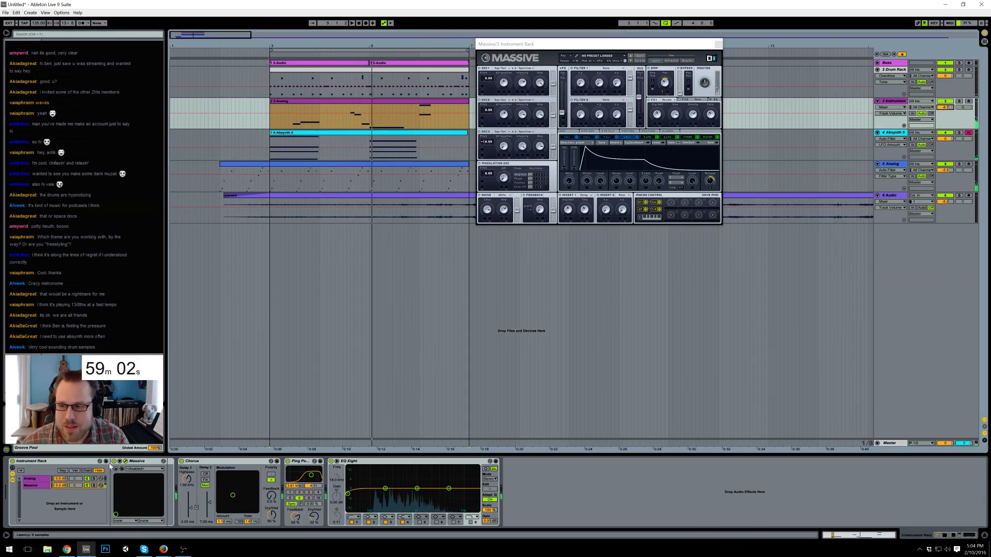
# - Delete the Analog chain from track 3's instrument rack and ungroup the rack so only Massive stays
pyautogui.click(45, 479)
pyautogui.press('Delete')
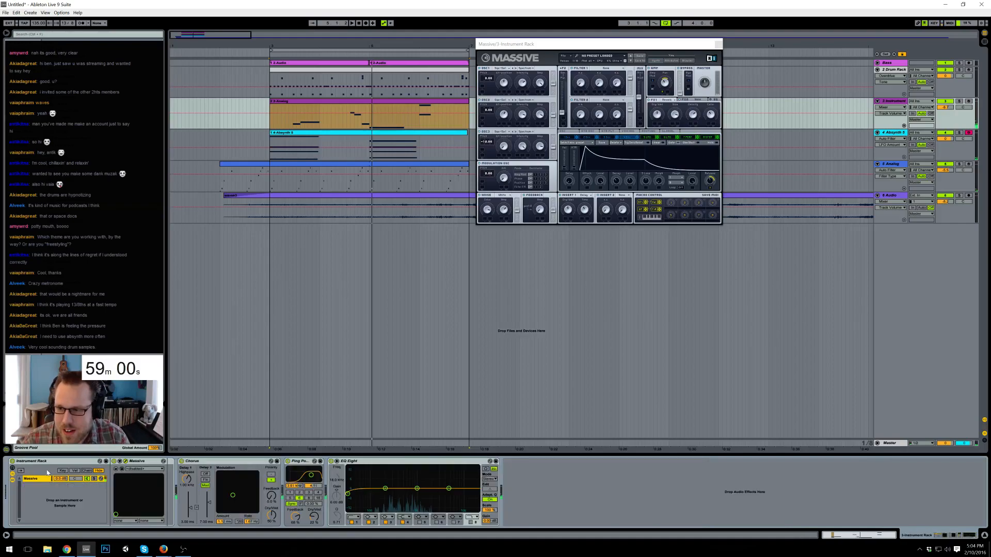
pyautogui.hotkey('ctrl', 'shift', 'g')
# - Play the arrangement while fine-tuning track 3's volume, and move the Massive window away from the clips
pyautogui.press('space')
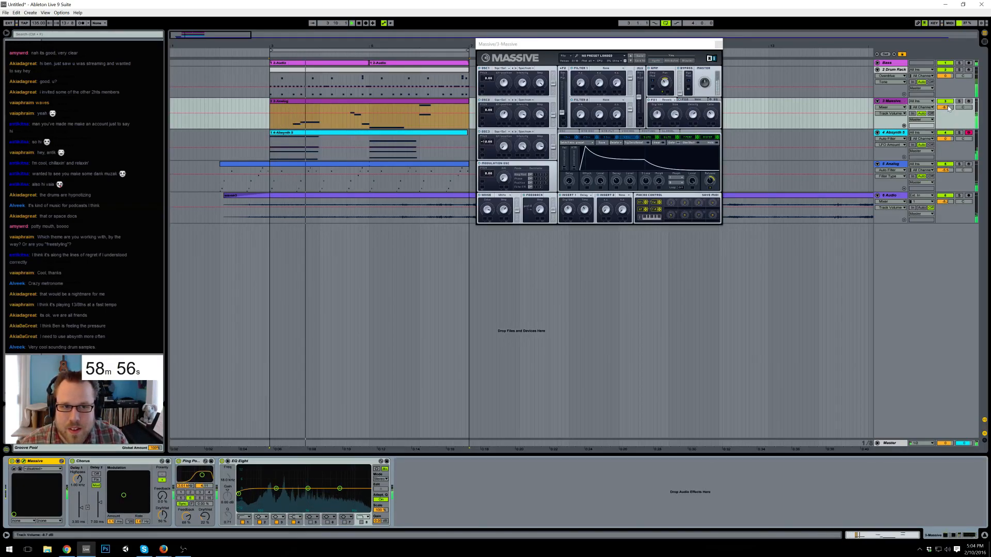
pyautogui.moveTo(952, 108); pyautogui.dragTo(952, 107)
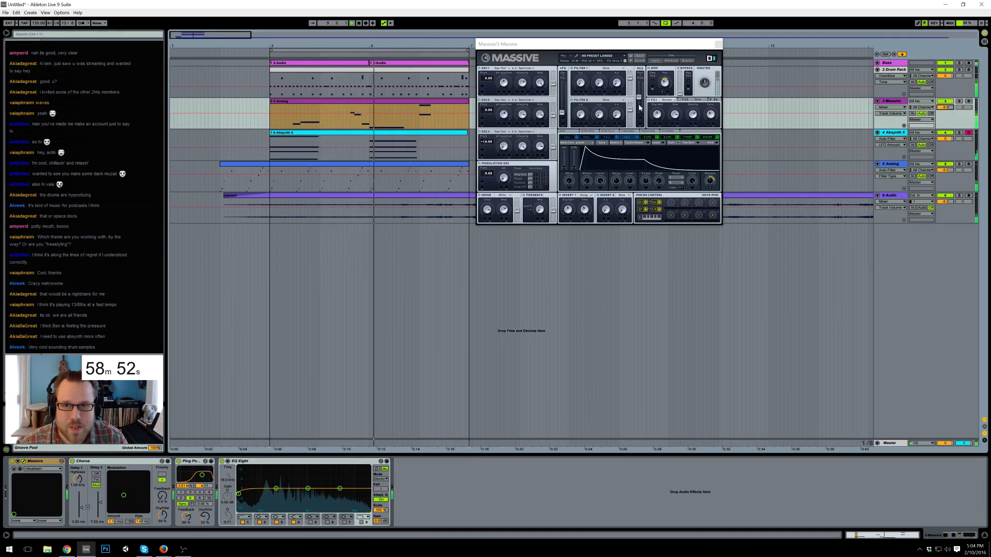
pyautogui.moveTo(684, 50); pyautogui.dragTo(776, 105)
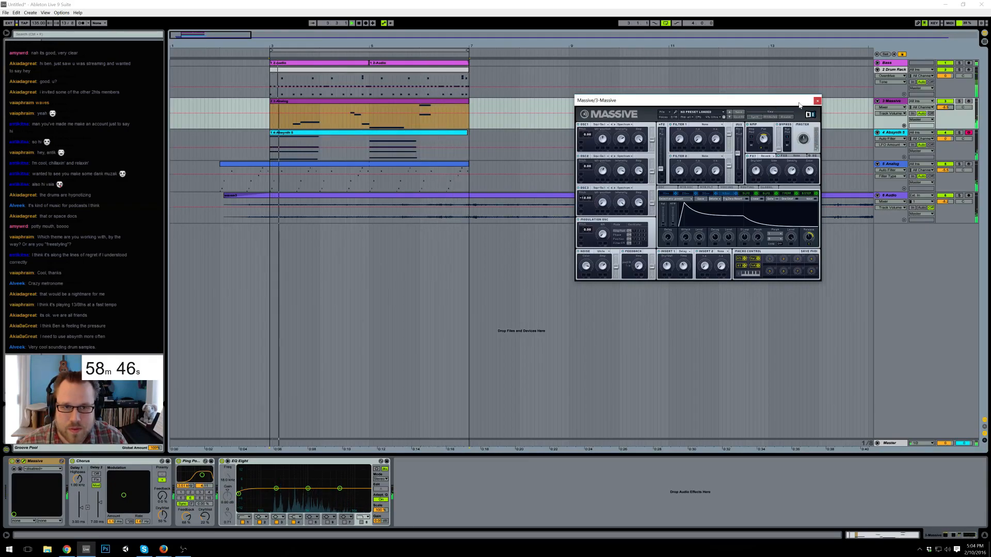
# - Arm the Massive track for recording and close the Massive plug-in window
pyautogui.click(969, 101)
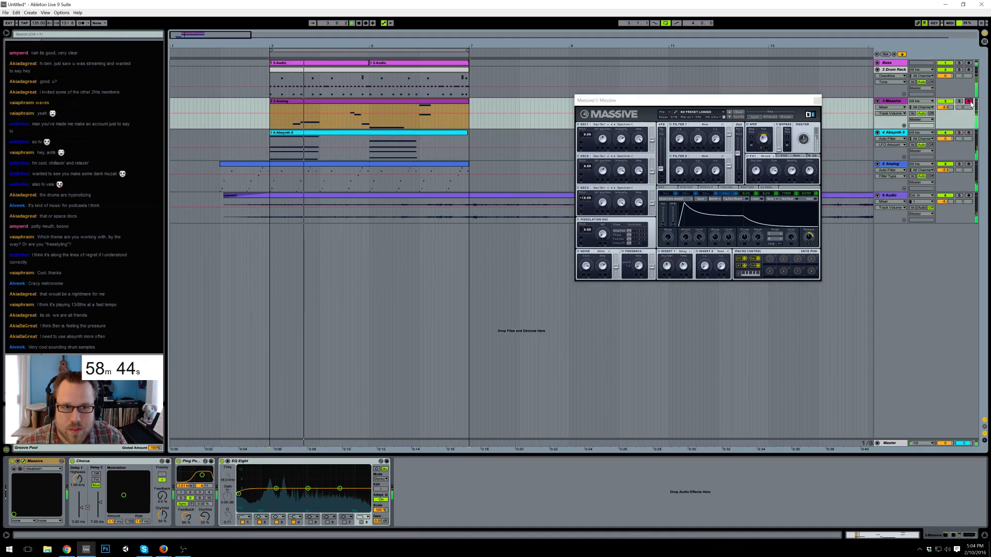
pyautogui.click(818, 101)
# - Lower the ValhallaShimmer mix slightly on the track 5 Analog, then close the plug-in window
pyautogui.click(398, 168)
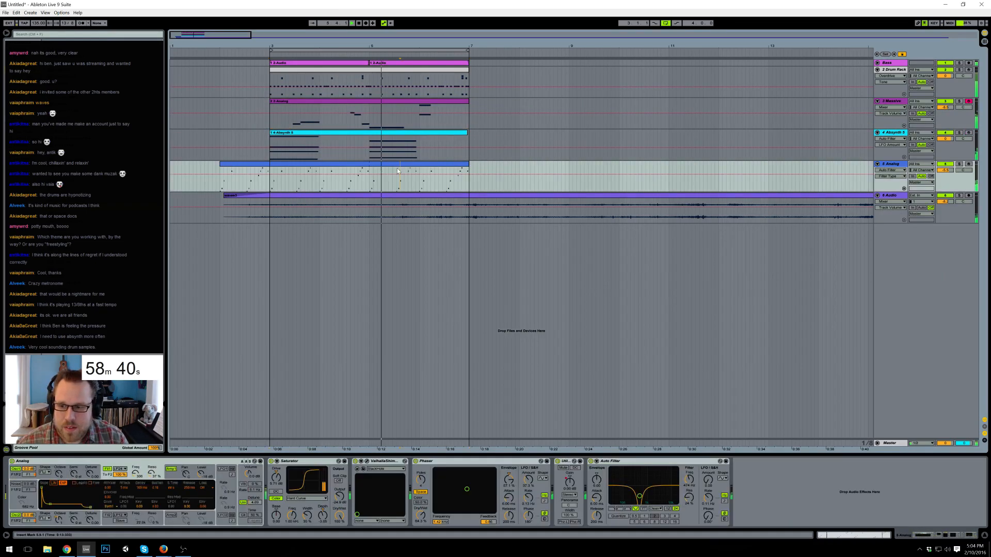
pyautogui.click(367, 461)
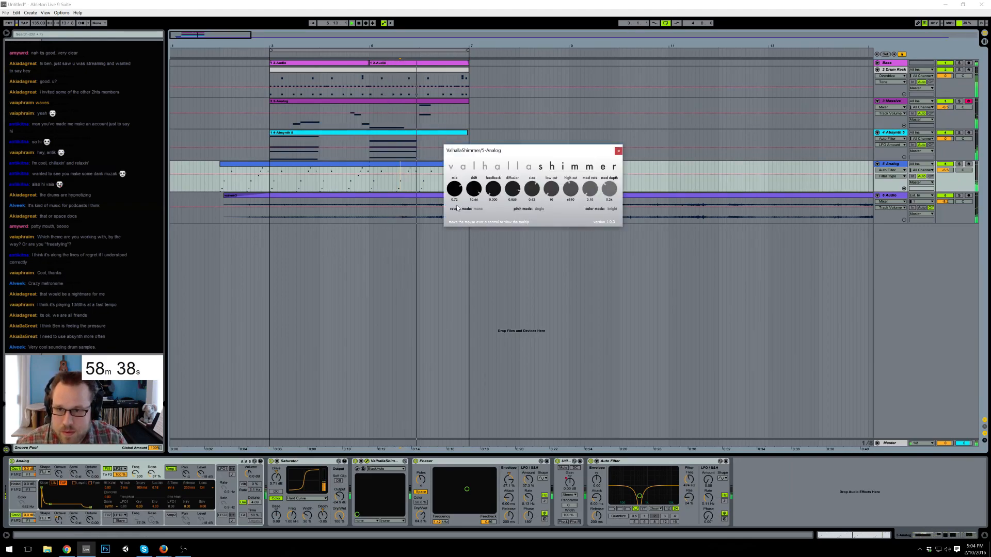
pyautogui.moveTo(457, 190); pyautogui.dragTo(458, 192)
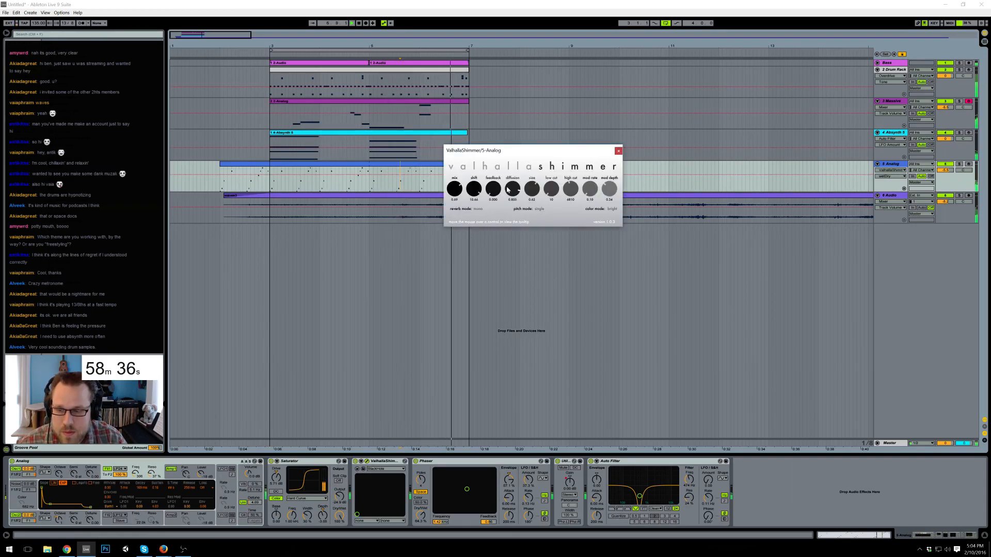
pyautogui.click(619, 150)
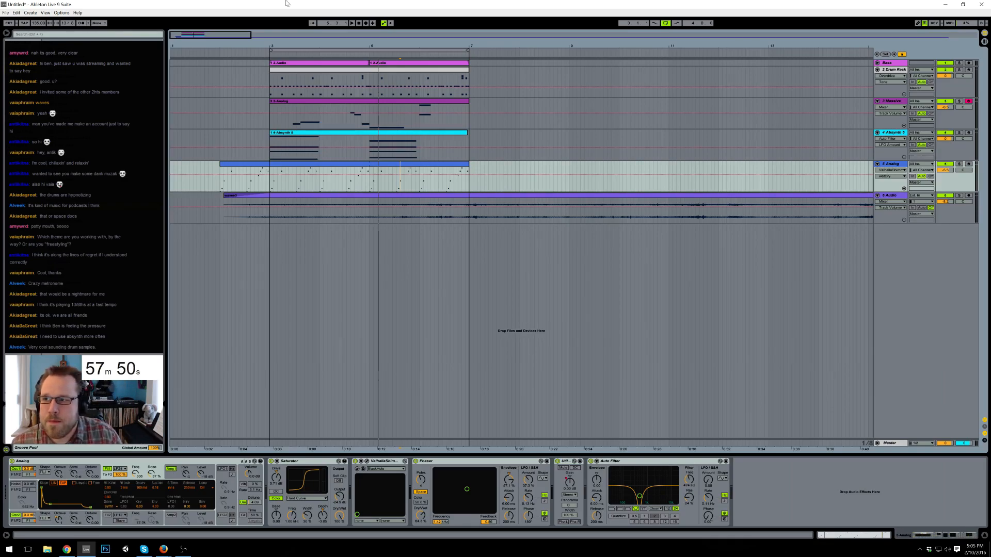
# - Save the Live Set as "2016-02-10 The Experience of Regret" in the 2 Hour Tracks 2016 folder
pyautogui.hotkey('ctrl', 's')
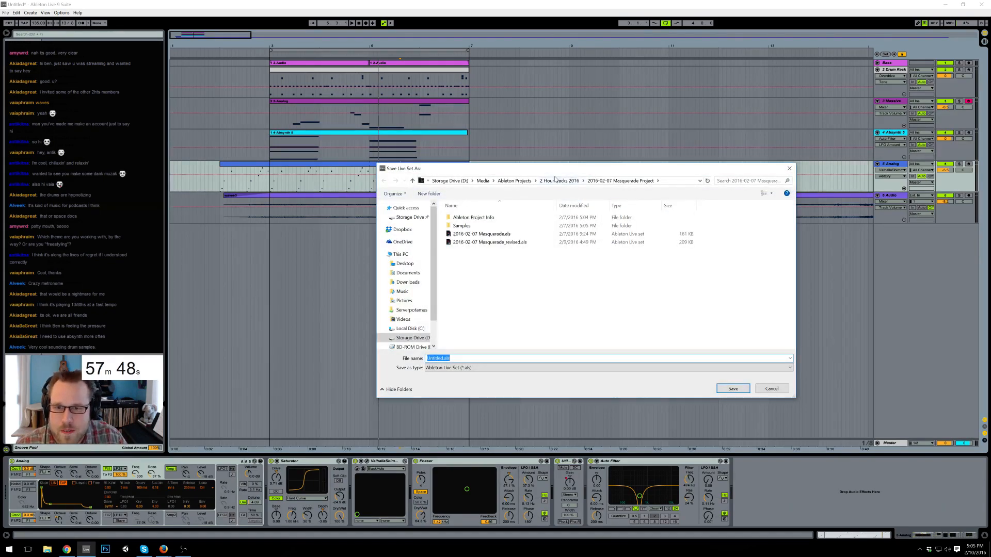
pyautogui.click(563, 181)
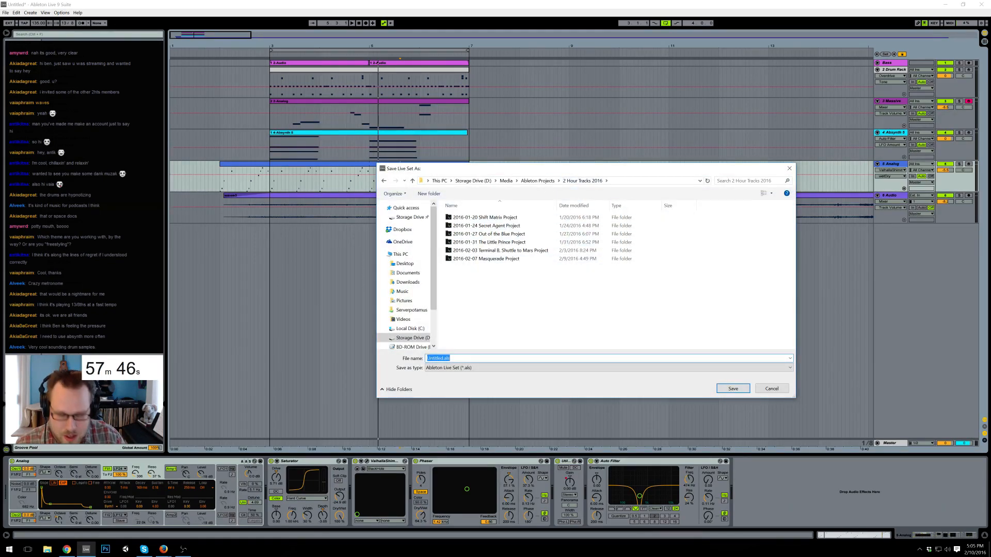
pyautogui.write('2016-02-')
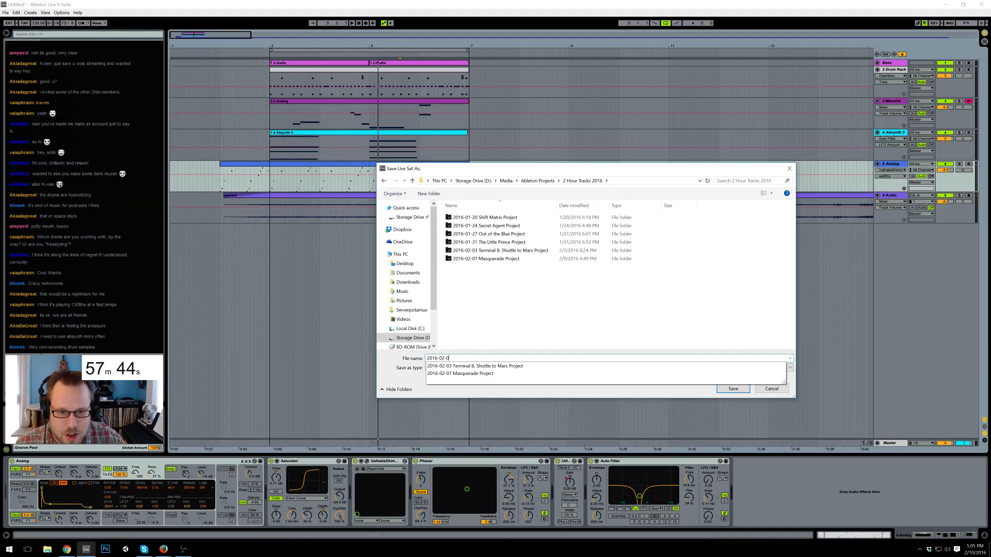
pyautogui.write('10 The Experience of Regret')
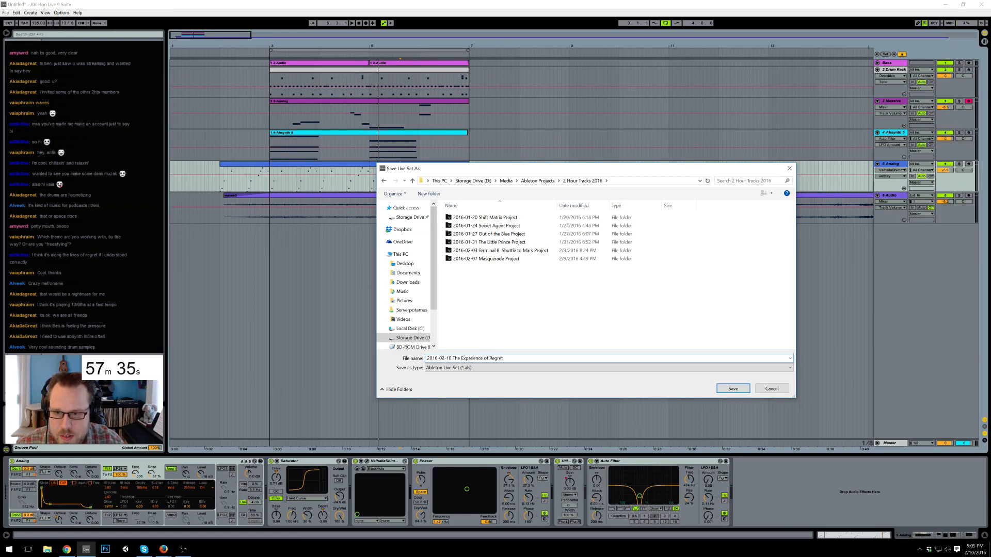
pyautogui.press('Return')
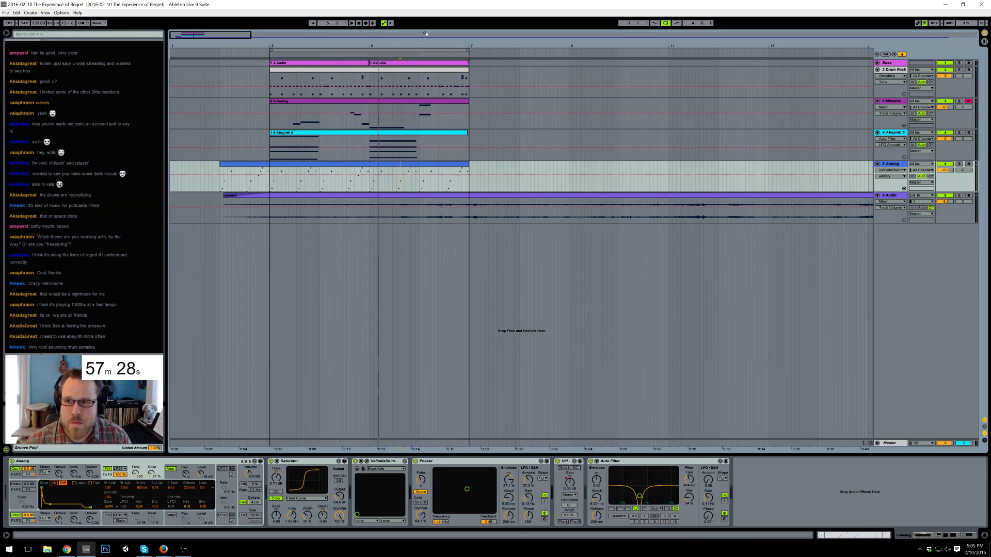
# - Shorten the ambience audio clip on track 6 to end at about bar 54 and start playback
pyautogui.moveTo(176, 46); pyautogui.dragTo(175, 9)
pyautogui.moveTo(508, 42); pyautogui.dragTo(508, 26)
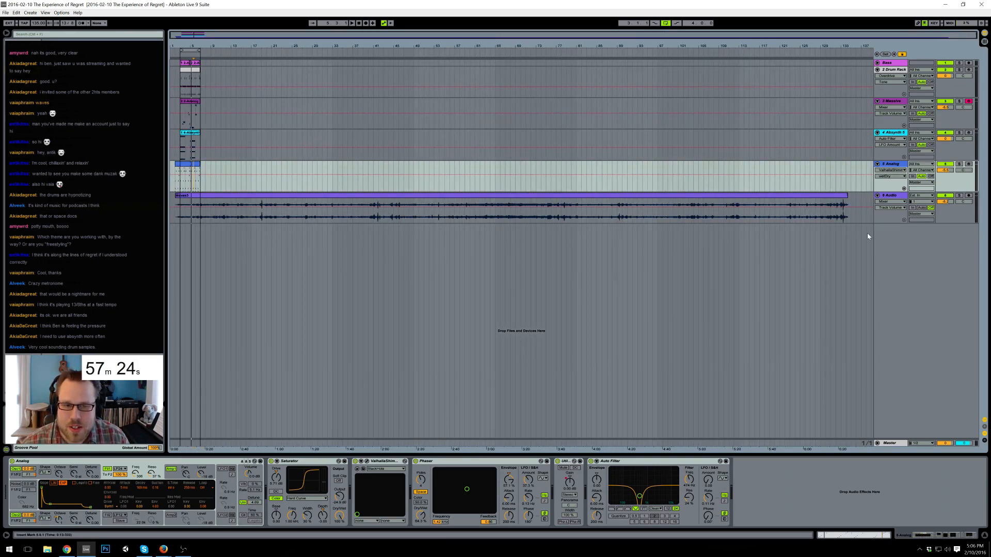
pyautogui.moveTo(847, 196); pyautogui.dragTo(436, 232)
pyautogui.moveTo(328, 45); pyautogui.dragTo(329, 88)
pyautogui.moveTo(470, 88); pyautogui.dragTo(445, 62)
pyautogui.click(725, 198)
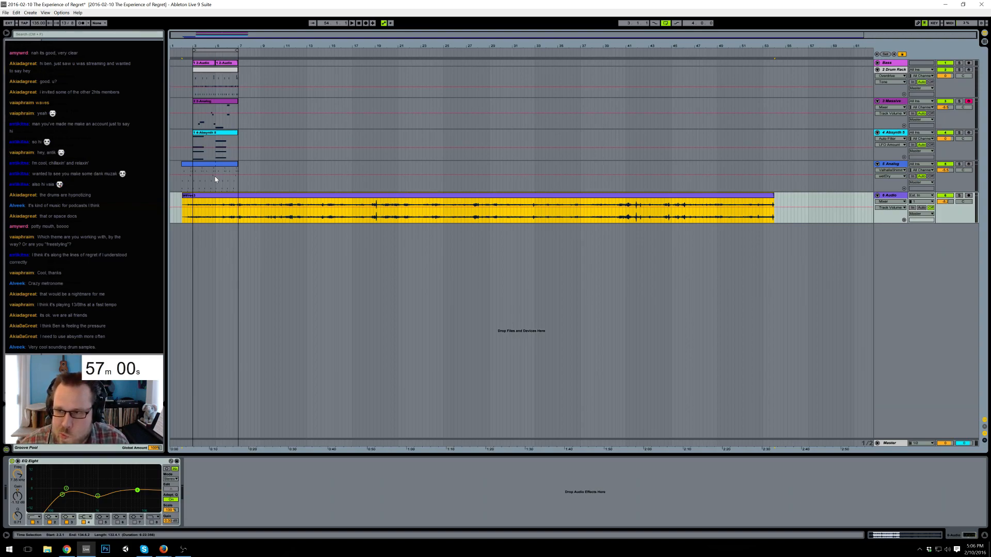
pyautogui.press('space')
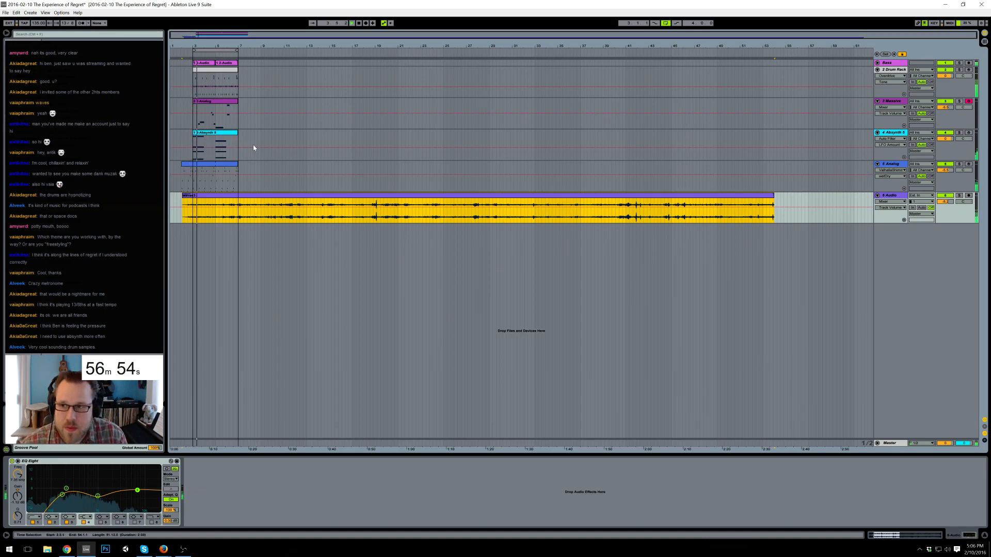
# - Move the Massive and Absynth clips together so that they start at bar 7
pyautogui.click(204, 106)
pyautogui.click(207, 133)
pyautogui.keyDown('shift'); pyautogui.click(210, 104); pyautogui.keyUp('shift')
pyautogui.hotkey('ctrl', 'd')
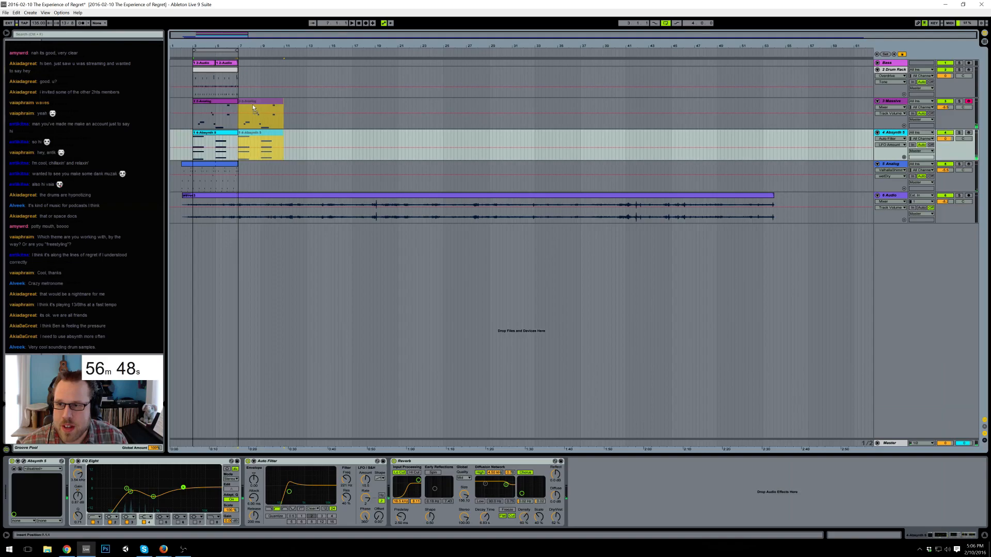
pyautogui.click(252, 105)
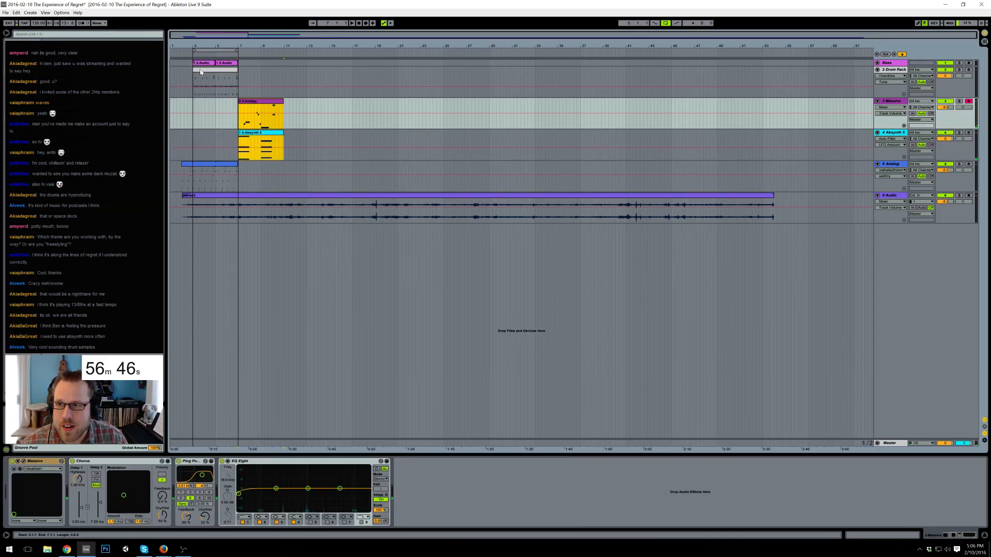
# - Move the drum rack clip and both bass clips to start at bar 7
pyautogui.moveTo(200, 70); pyautogui.dragTo(262, 66)
pyautogui.click(198, 64)
pyautogui.keyDown('shift'); pyautogui.click(225, 64); pyautogui.keyUp('shift')
# - Move the Massive and Absynth clips to bar 11 and extend track 5's Analog clip to bar 15
pyautogui.click(263, 101)
pyautogui.keyDown('shift'); pyautogui.click(266, 133); pyautogui.keyUp('shift')
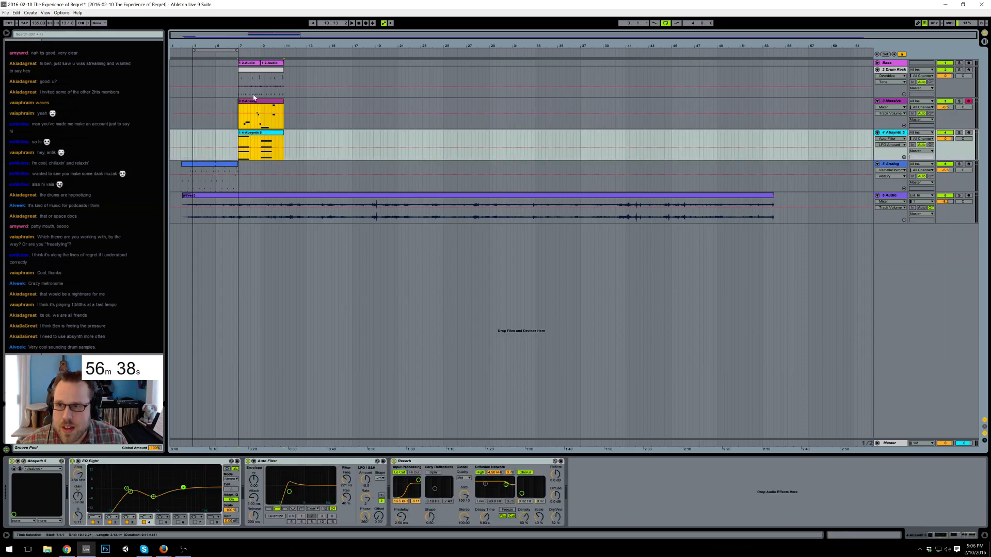
pyautogui.moveTo(254, 106); pyautogui.dragTo(299, 101)
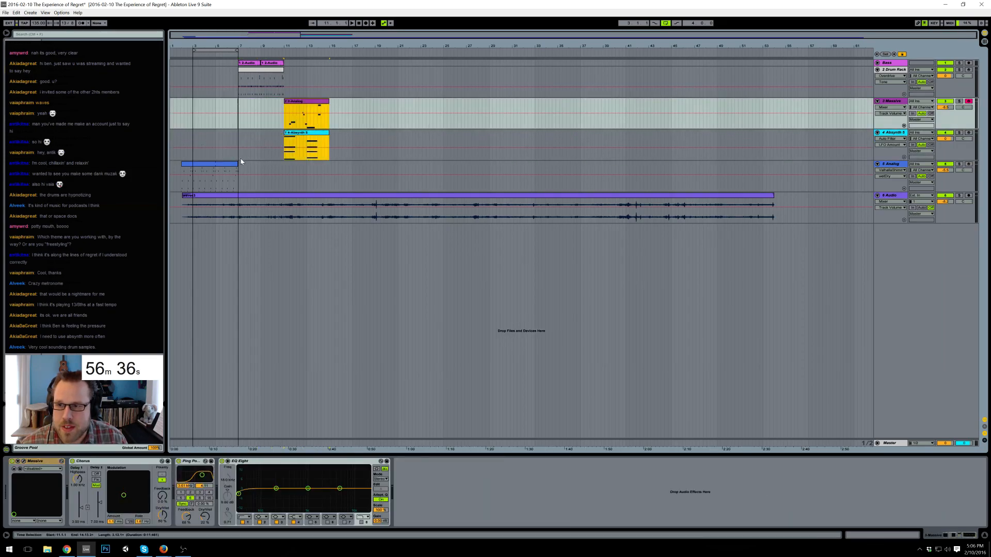
pyautogui.moveTo(238, 164); pyautogui.dragTo(329, 165)
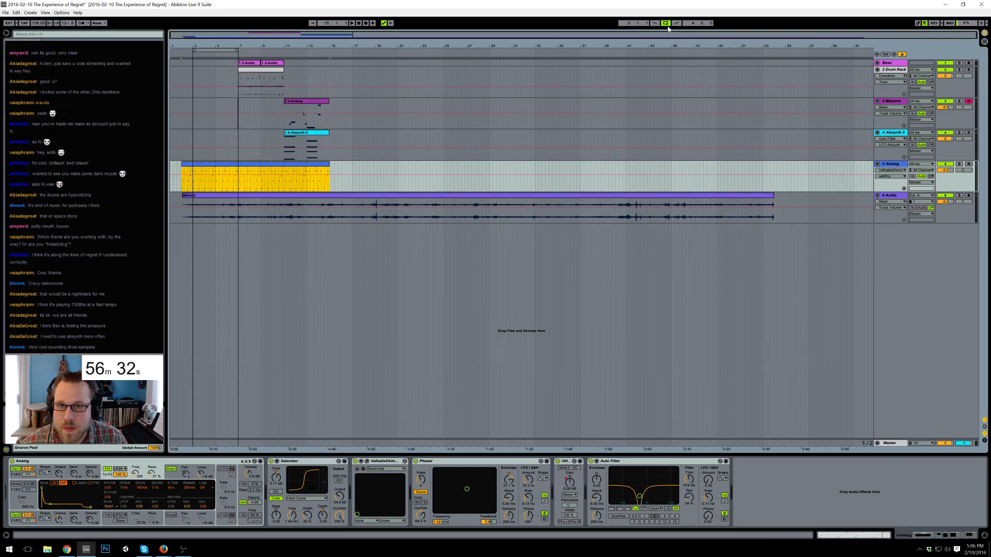
# - Unfold the Bass track, turn on looping for its first audio clip and extend that clip to bar 15
pyautogui.moveTo(269, 46); pyautogui.dragTo(298, 78)
pyautogui.click(889, 63)
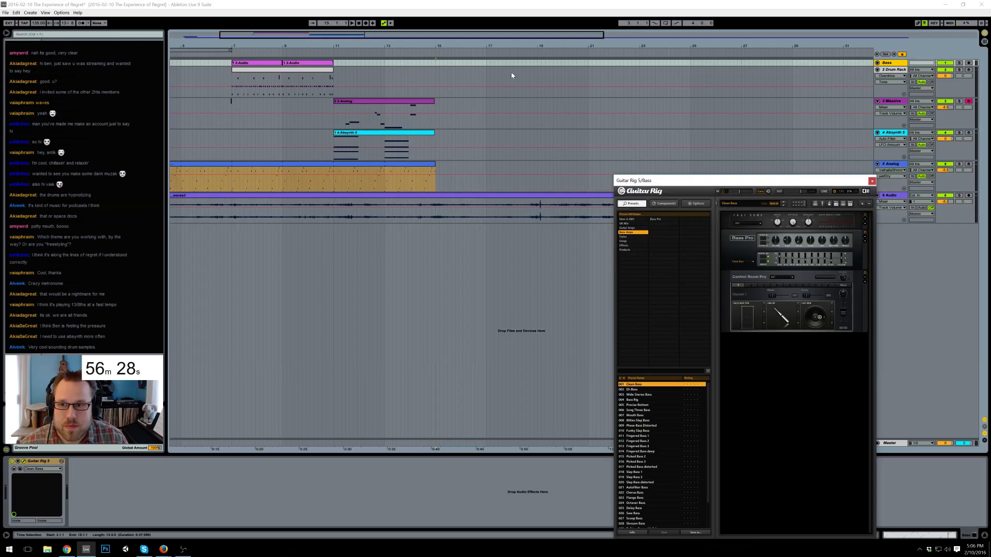
pyautogui.click(878, 62)
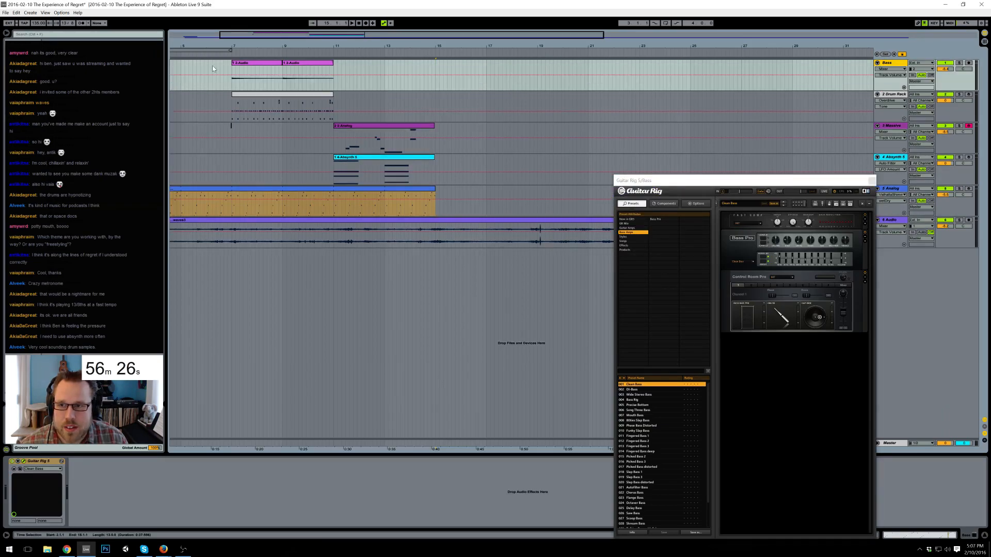
pyautogui.click(257, 78)
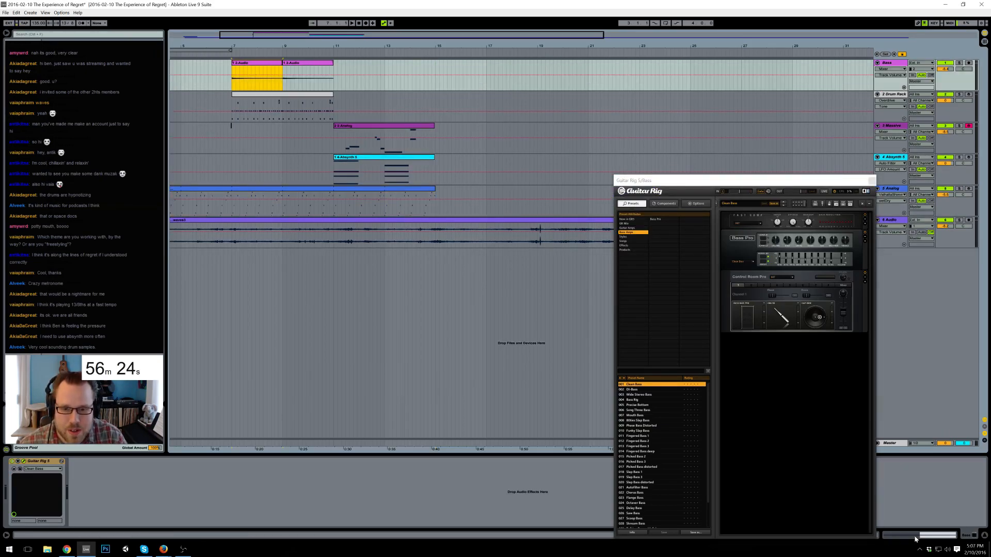
pyautogui.hotkey('shift', 'Tab')
pyautogui.click(96, 499)
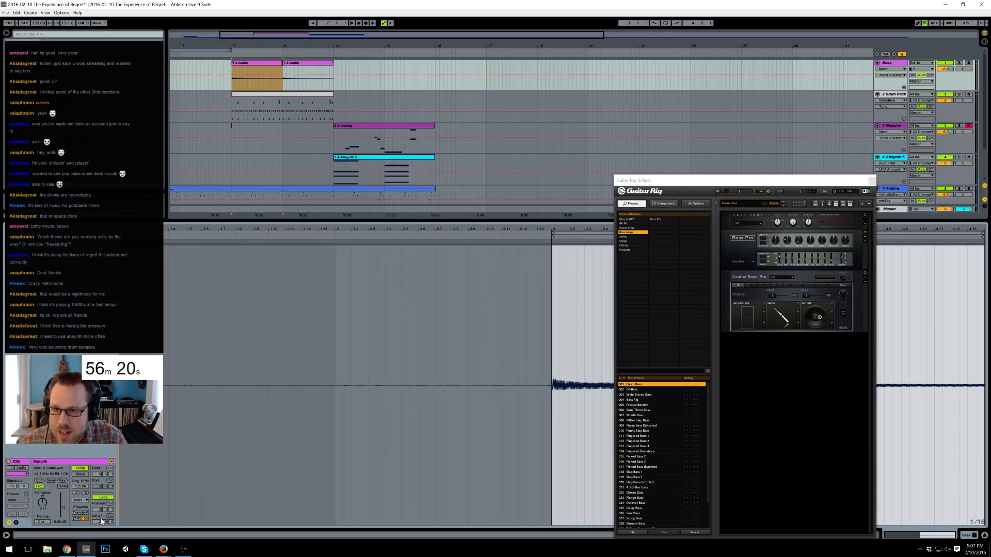
pyautogui.moveTo(282, 64); pyautogui.dragTo(435, 71)
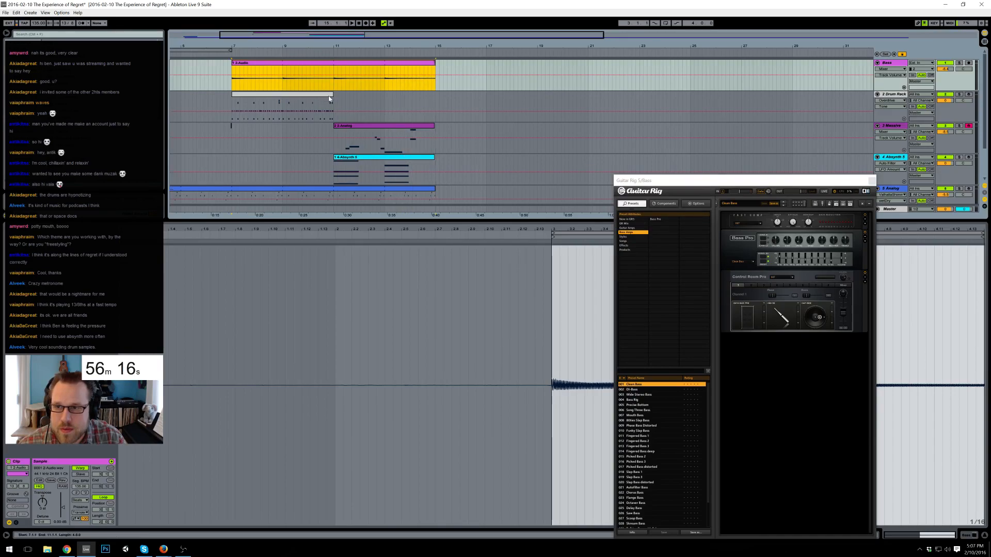
# - Turn on looping for the drum rack clip and extend it to bar 15
pyautogui.moveTo(332, 95)
pyautogui.mouseDown()
pyautogui.moveTo(403, 97)
pyautogui.moveTo(335, 98)
pyautogui.mouseUp()
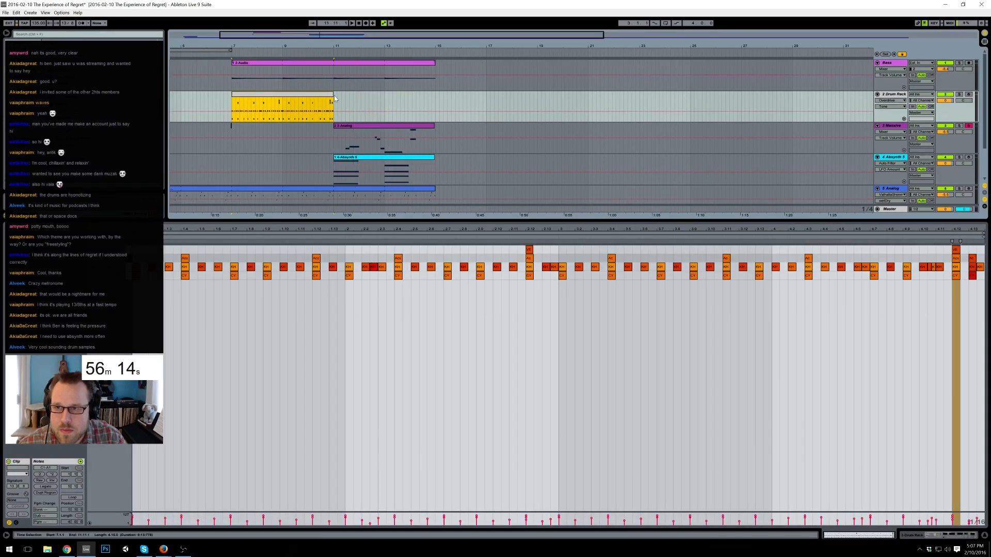
pyautogui.click(73, 498)
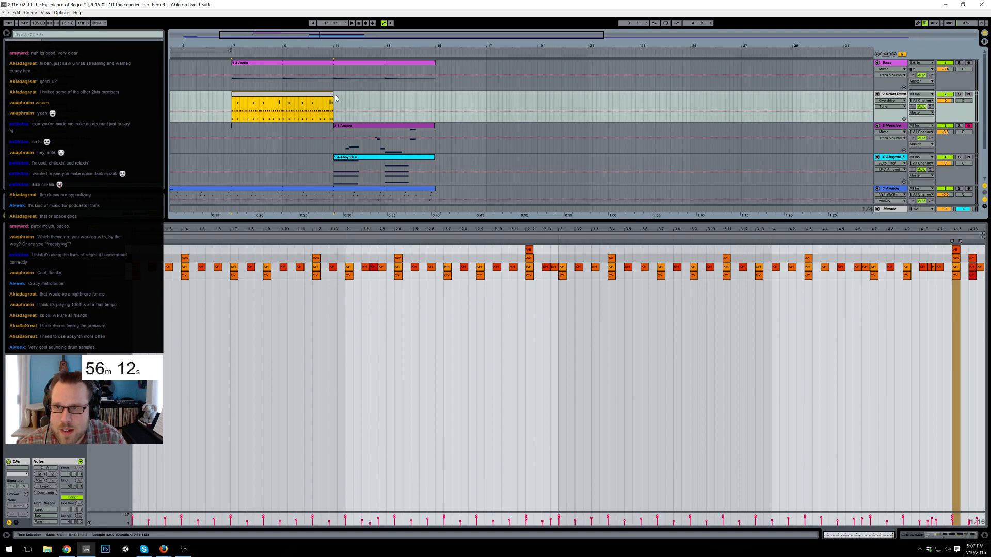
pyautogui.moveTo(334, 97); pyautogui.dragTo(435, 97)
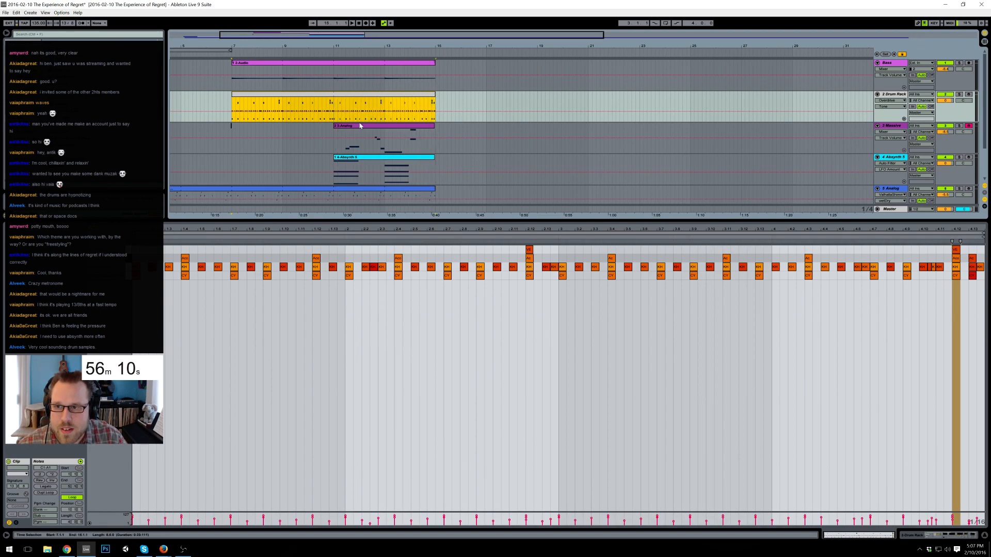
# - Remove the leftover fragment at bar 7 on the Massive track and set the arrangement loop around the Massive clip
pyautogui.moveTo(243, 128); pyautogui.dragTo(208, 129)
pyautogui.moveTo(336, 39); pyautogui.dragTo(412, 102)
pyautogui.click(338, 129)
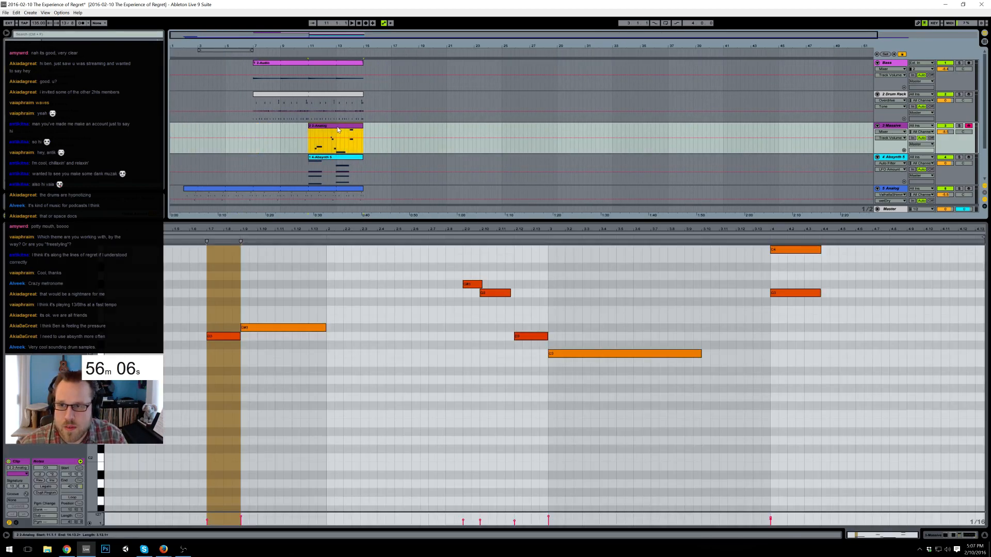
pyautogui.hotkey('ctrl', 'l')
# - Play the arrangement from near its start and raise the Phaser feedback on track 5's Analog
pyautogui.click(179, 129)
pyautogui.press('space')
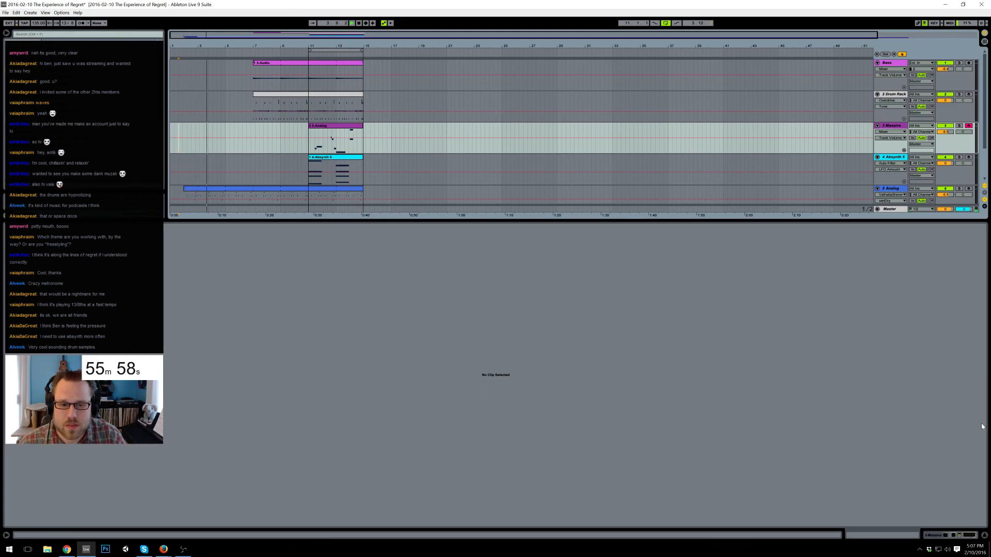
pyautogui.click(954, 536)
pyautogui.click(889, 189)
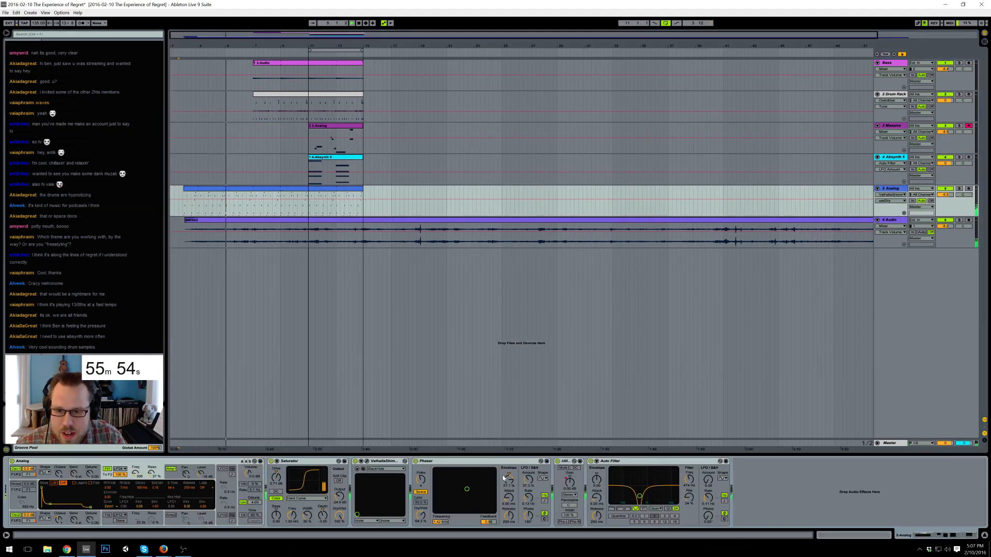
pyautogui.moveTo(488, 522); pyautogui.dragTo(488, 518)
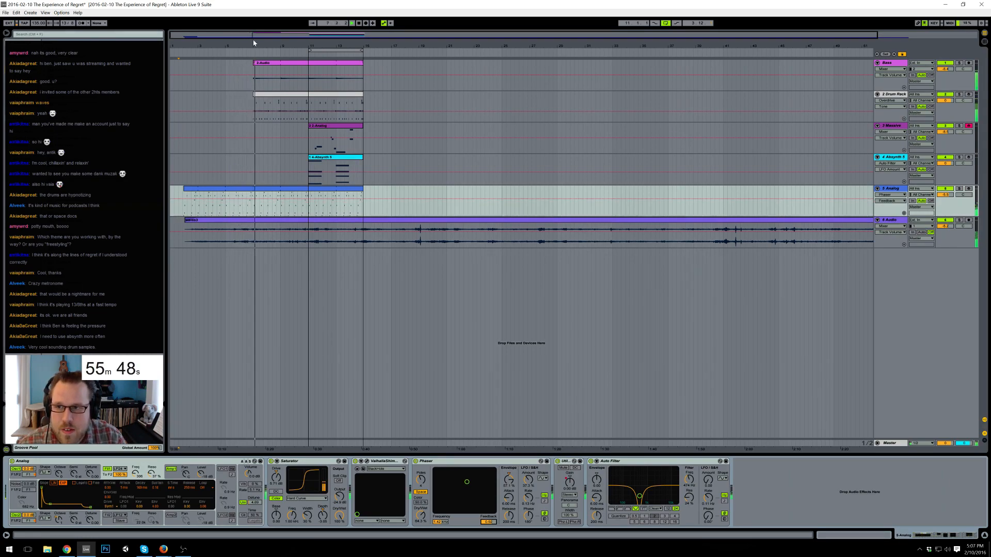
pyautogui.moveTo(296, 44); pyautogui.dragTo(572, 101)
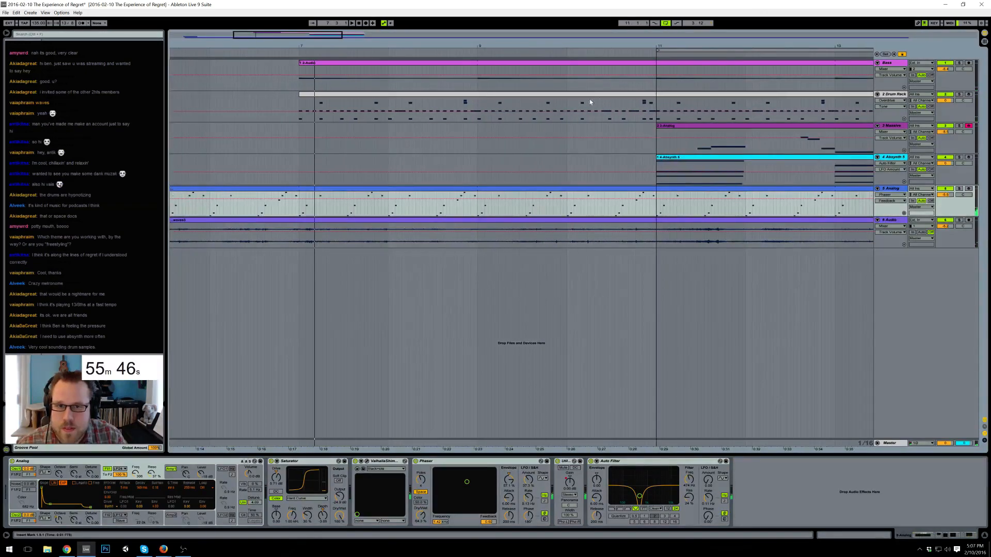
# - Duplicate the short drum fill before bar 11 to directly before bar 7 and delete the highest note at the copy's start
pyautogui.moveTo(642, 116); pyautogui.dragTo(655, 113)
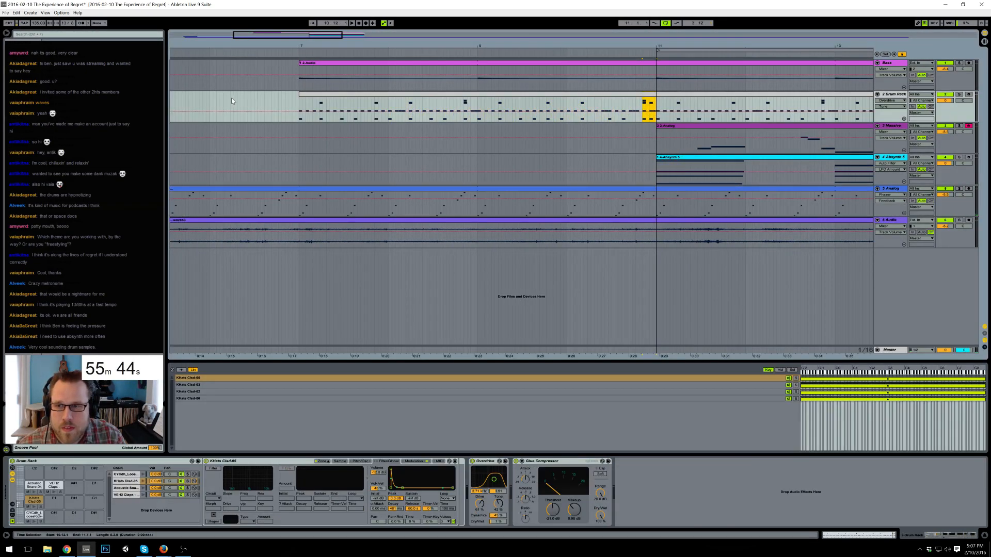
pyautogui.moveTo(280, 97); pyautogui.dragTo(297, 96)
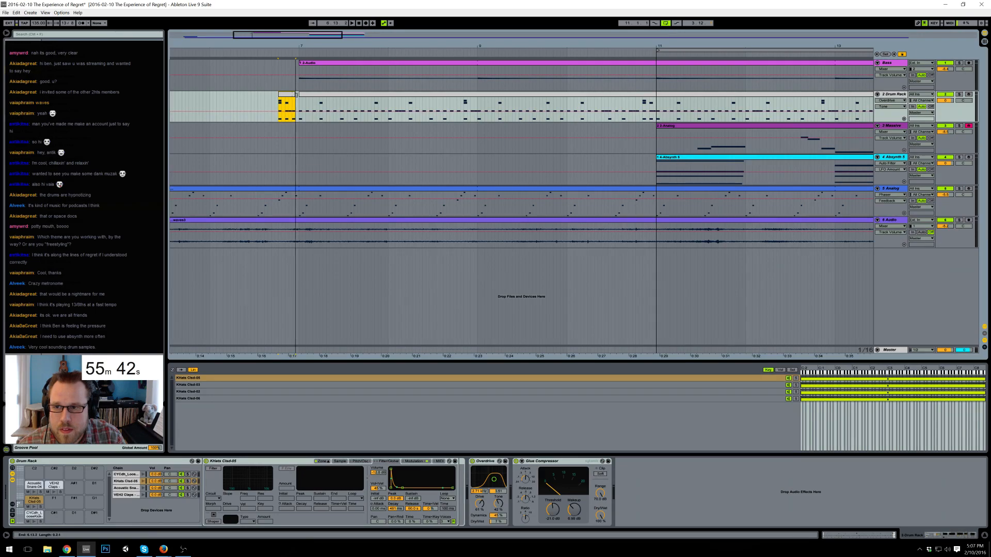
pyautogui.press('space')
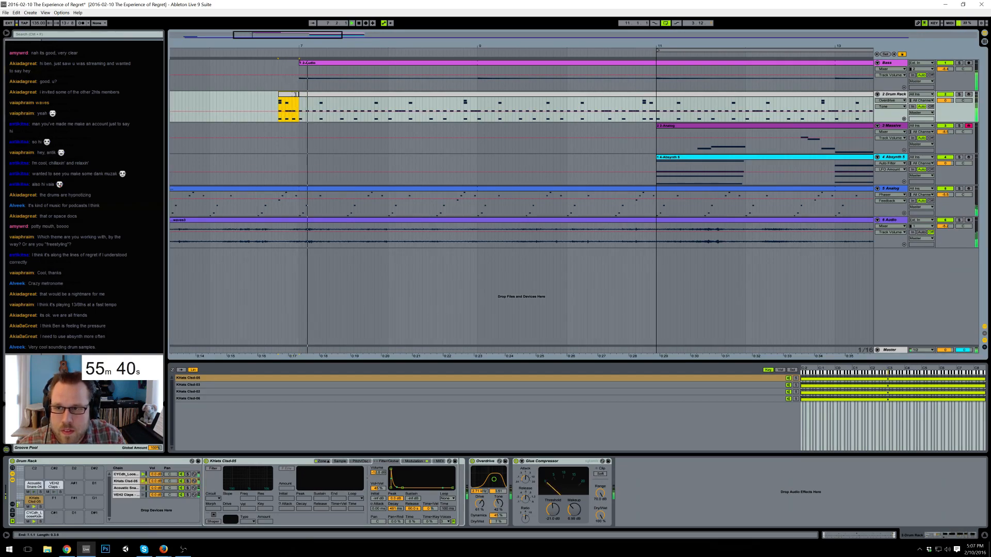
pyautogui.doubleClick(296, 95)
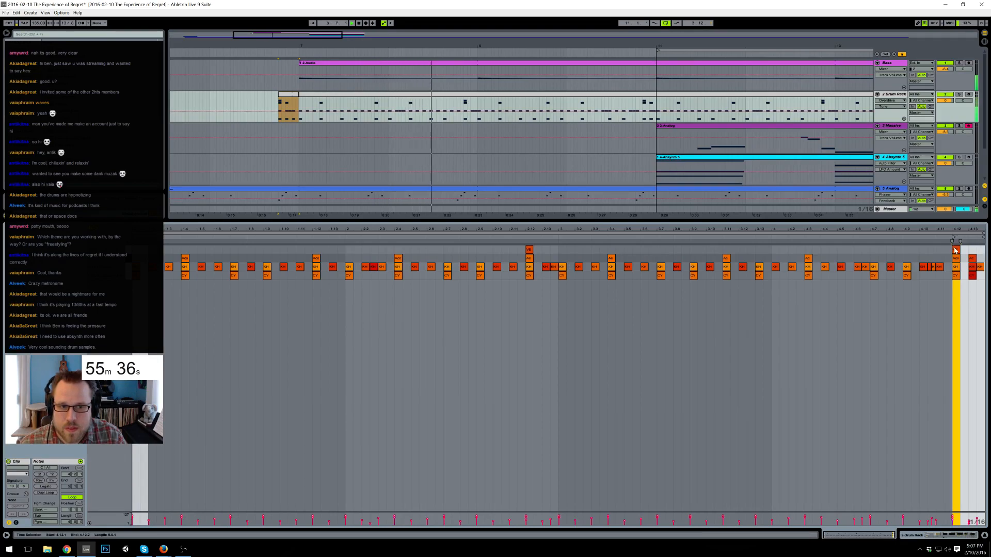
pyautogui.press('Delete')
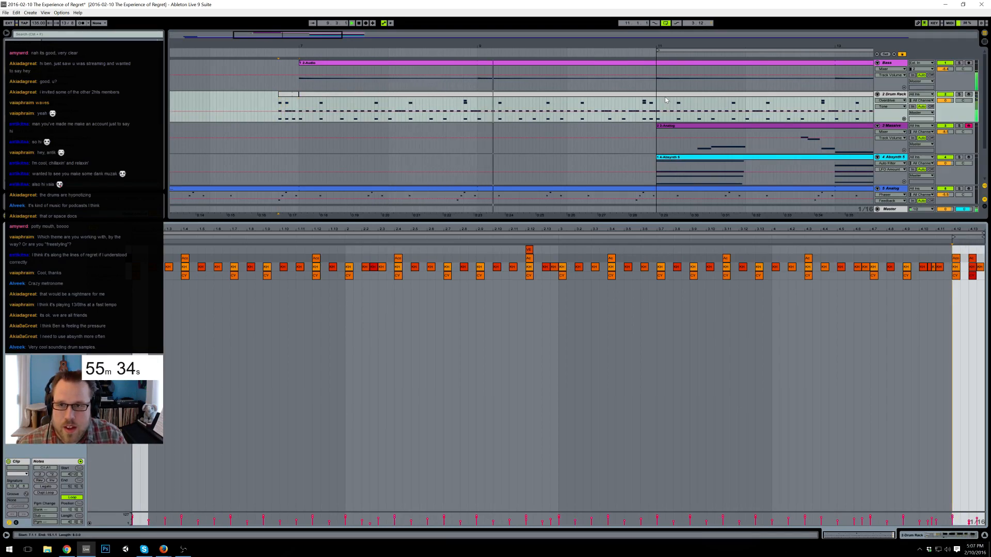
# - Solo the Drum Rack track and its LooseKick-04 chain, then add an EQ Eight to the chain with a slight high-frequency cut
pyautogui.click(959, 95)
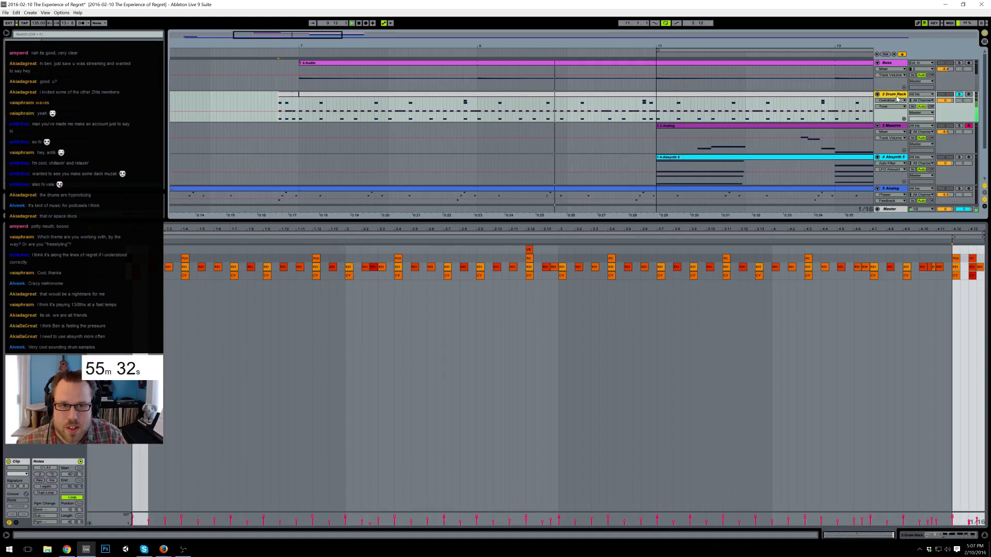
pyautogui.hotkey('shift', 'Tab')
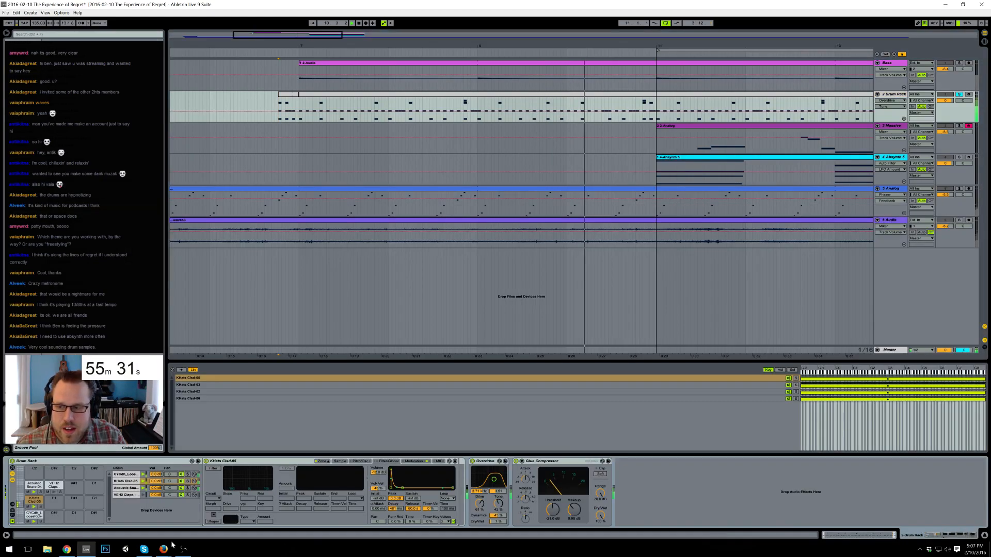
pyautogui.click(34, 515)
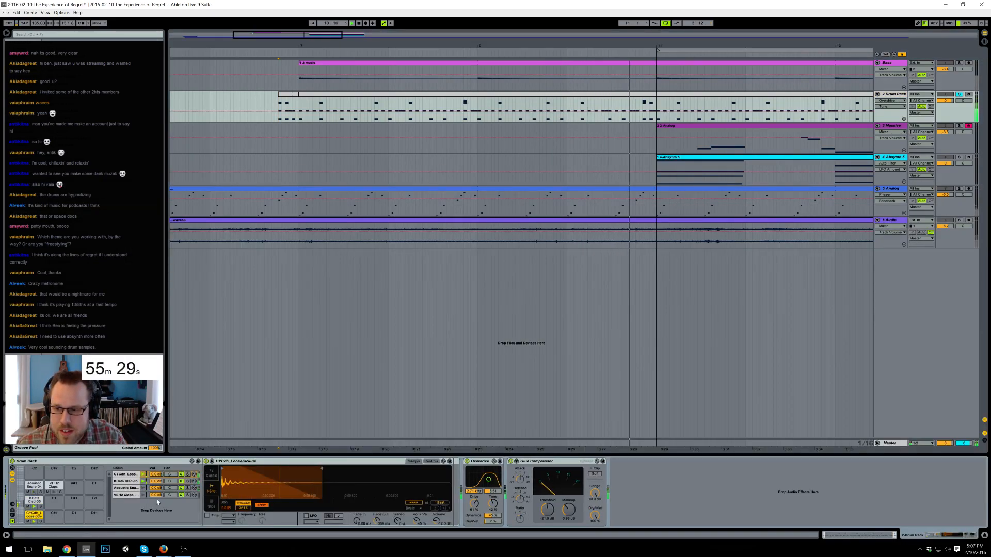
pyautogui.click(187, 475)
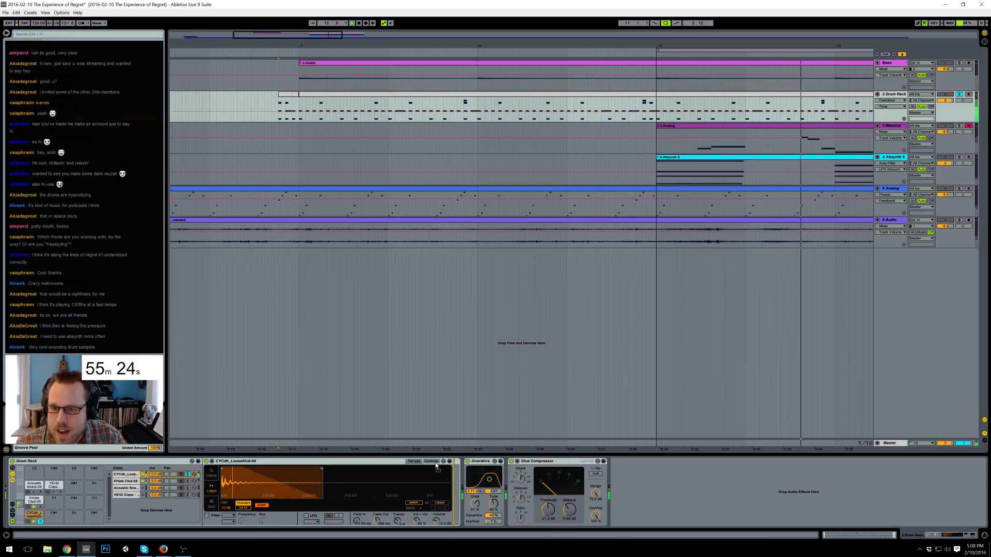
pyautogui.moveTo(453, 479); pyautogui.dragTo(454, 479)
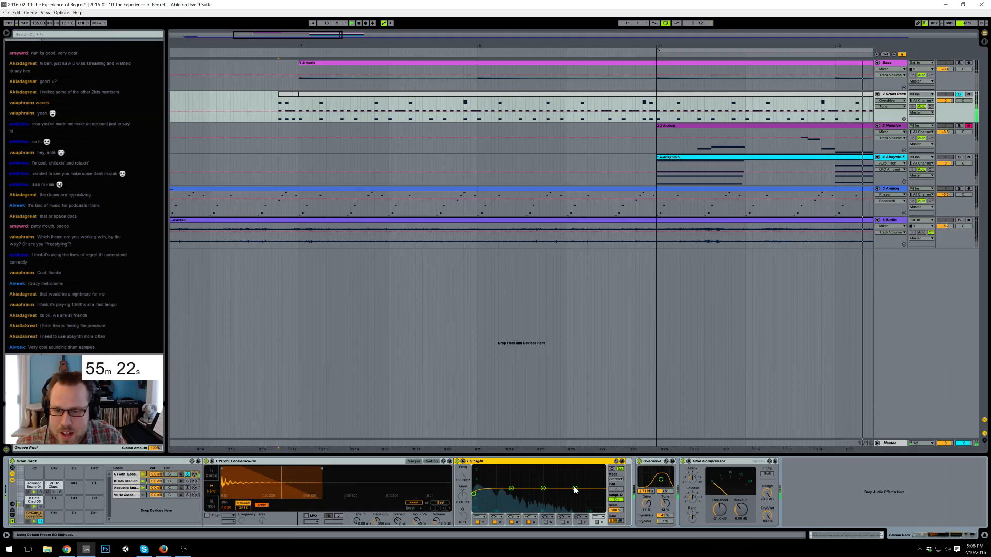
pyautogui.moveTo(555, 500); pyautogui.dragTo(480, 493)
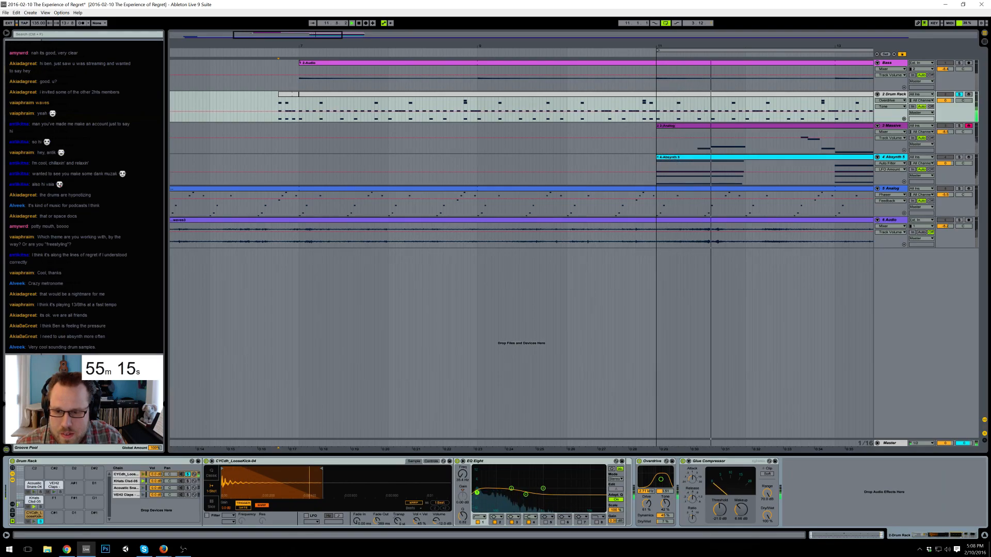
# - Audition the acoustic snare chain and the VEH2 Claps chain in solo
pyautogui.click(126, 489)
pyautogui.click(188, 488)
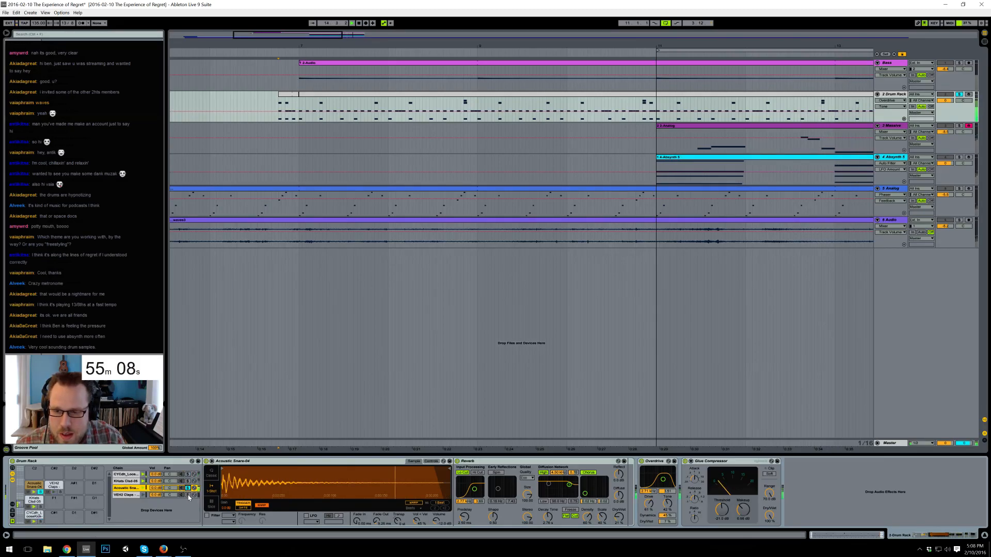
pyautogui.click(188, 495)
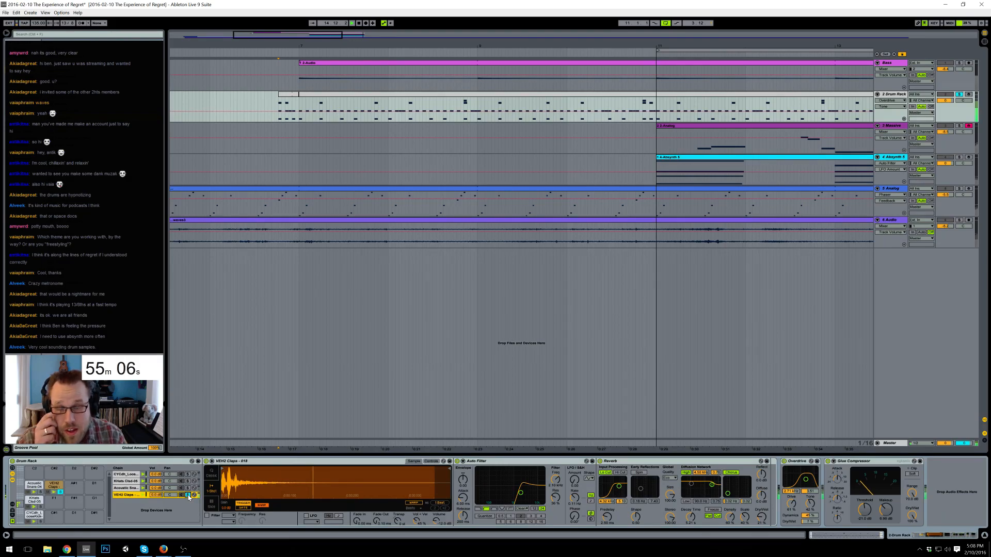
# - Solo the Khats Clsd-05 chain and add a Reverb to it, adjusting the reverb's input filter
pyautogui.click(188, 481)
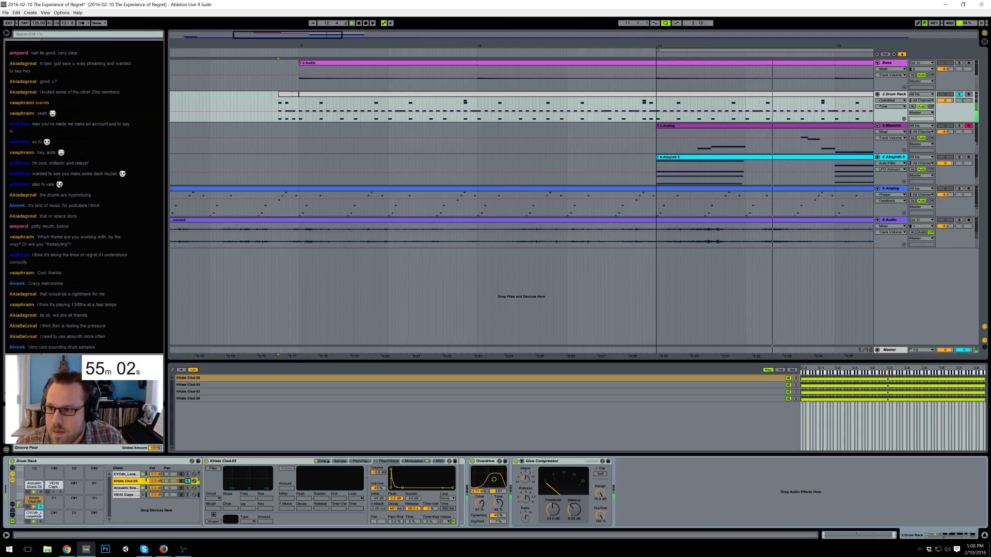
pyautogui.moveTo(486, 461); pyautogui.dragTo(477, 490)
pyautogui.click(480, 474)
pyautogui.click(481, 473)
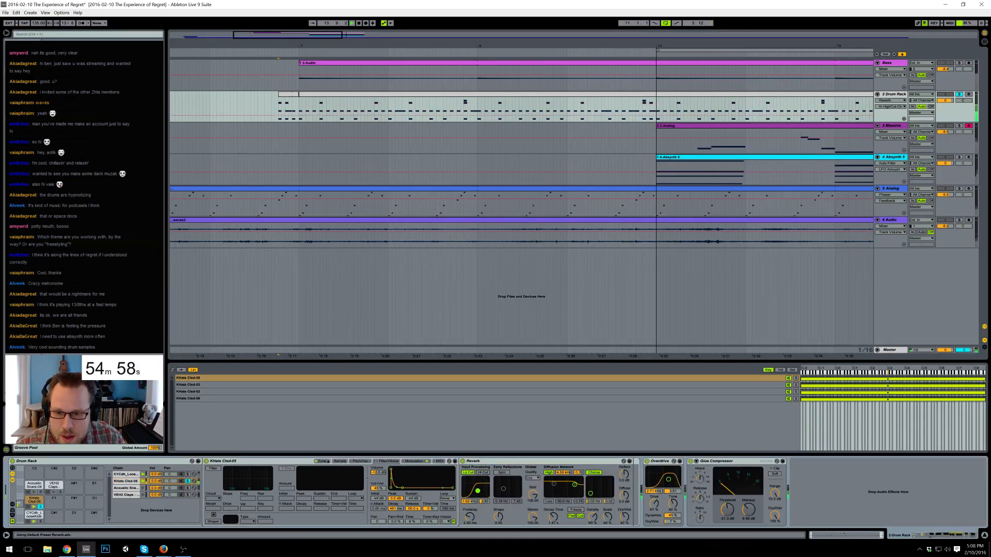
# - Adjust the hi-hat Reverb's Decay Time and Dry/Wet amount and take the hi-hat chain out of solo
pyautogui.moveTo(553, 517); pyautogui.dragTo(553, 532)
pyautogui.moveTo(624, 517)
pyautogui.mouseDown()
pyautogui.moveTo(624, 539)
pyautogui.moveTo(624, 510)
pyautogui.mouseUp()
pyautogui.moveTo(553, 517); pyautogui.dragTo(553, 521)
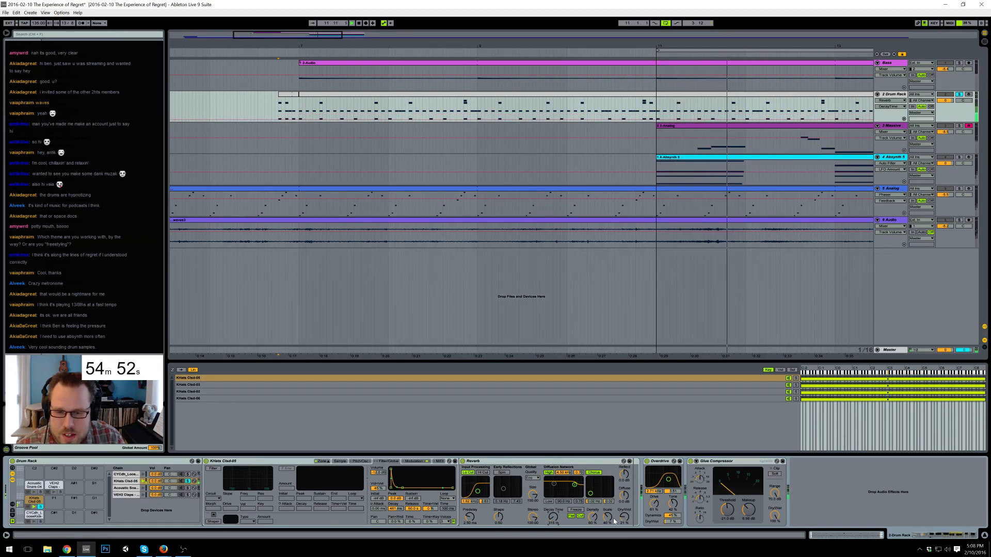
pyautogui.moveTo(553, 517); pyautogui.dragTo(553, 508)
pyautogui.moveTo(624, 517); pyautogui.dragTo(624, 511)
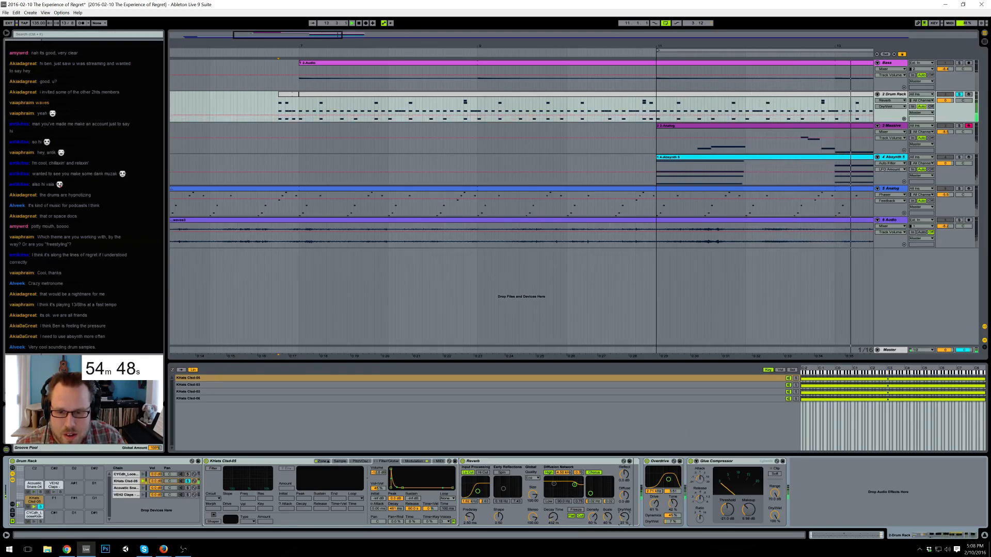
pyautogui.click(556, 522)
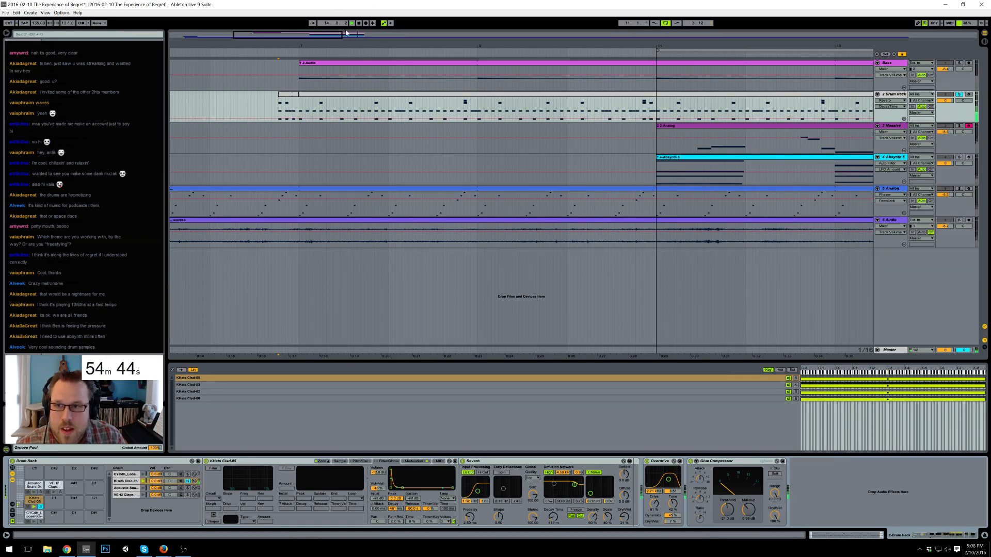
pyautogui.moveTo(353, 356); pyautogui.dragTo(352, 343)
pyautogui.click(188, 482)
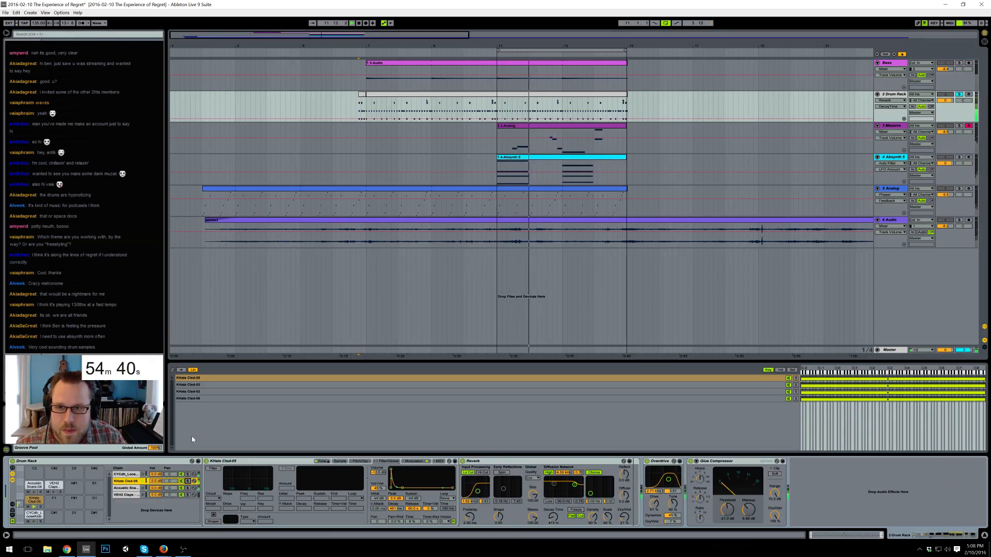
# - Pull the high band of the kick's EQ Eight lower in frequency and gain and switch off band 3
pyautogui.press('Up')
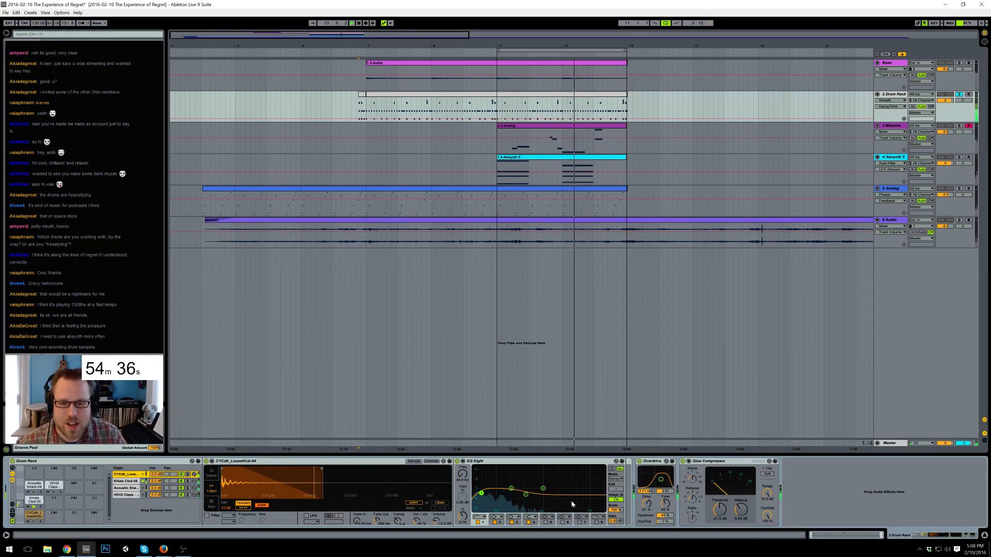
pyautogui.moveTo(544, 489); pyautogui.dragTo(522, 502)
pyautogui.click(512, 523)
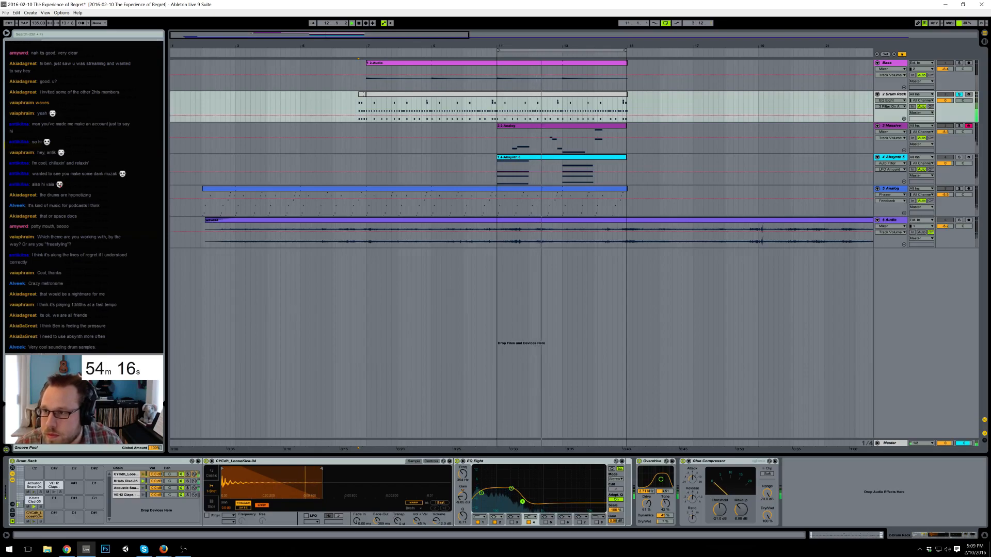
# - Search the browser for "loosekick", clear the search, and replace the kick sample with CYCdh_KeeKick-03
pyautogui.click(56, 36)
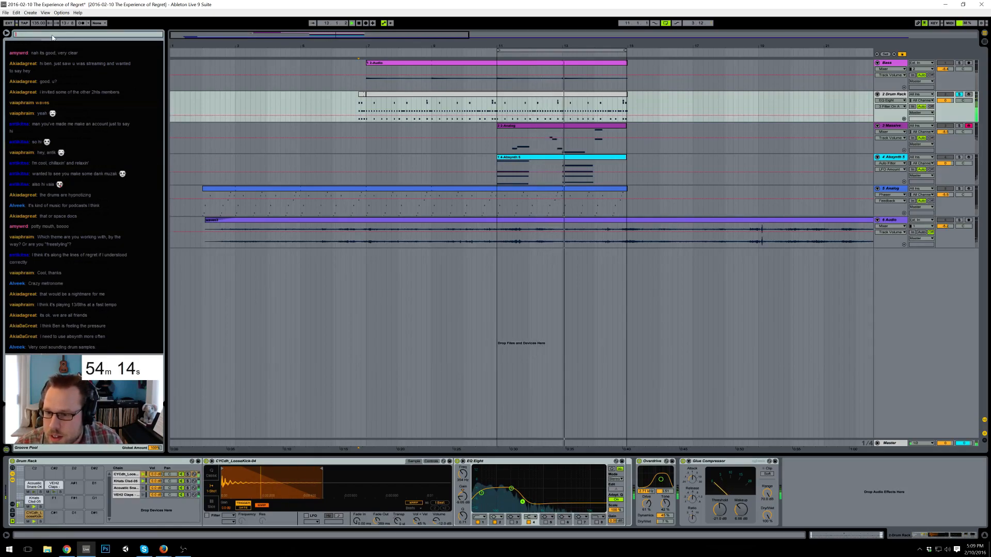
pyautogui.write('loosekick')
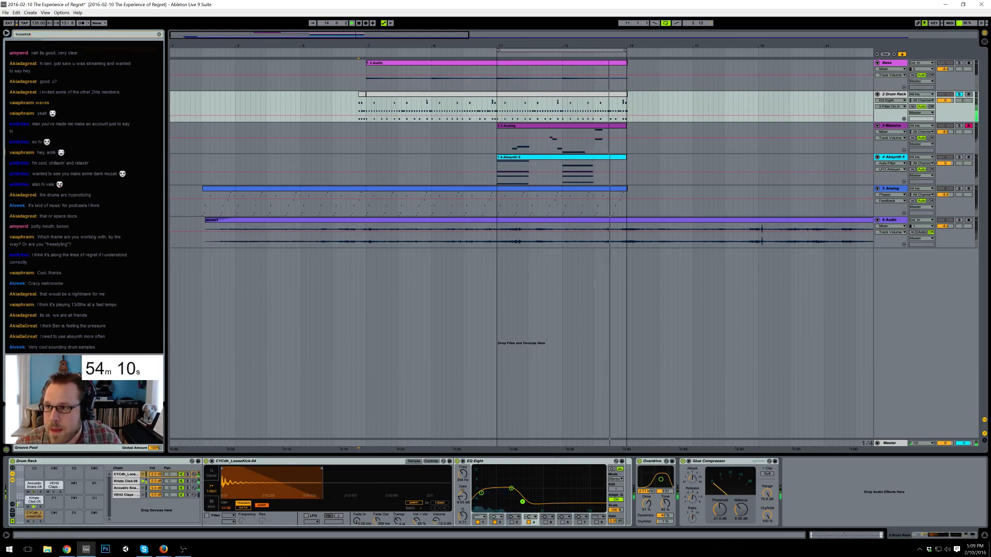
pyautogui.click(54, 35)
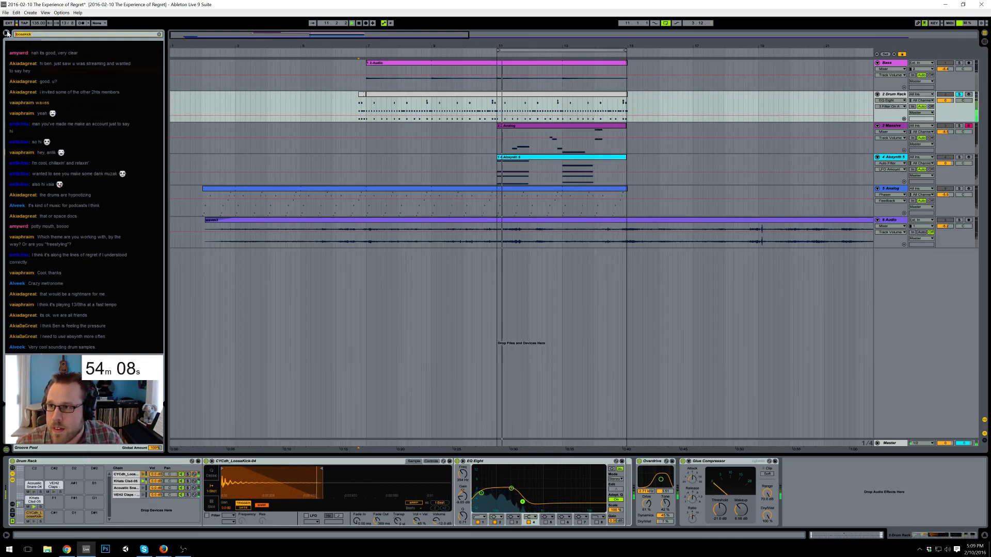
pyautogui.press('Escape')
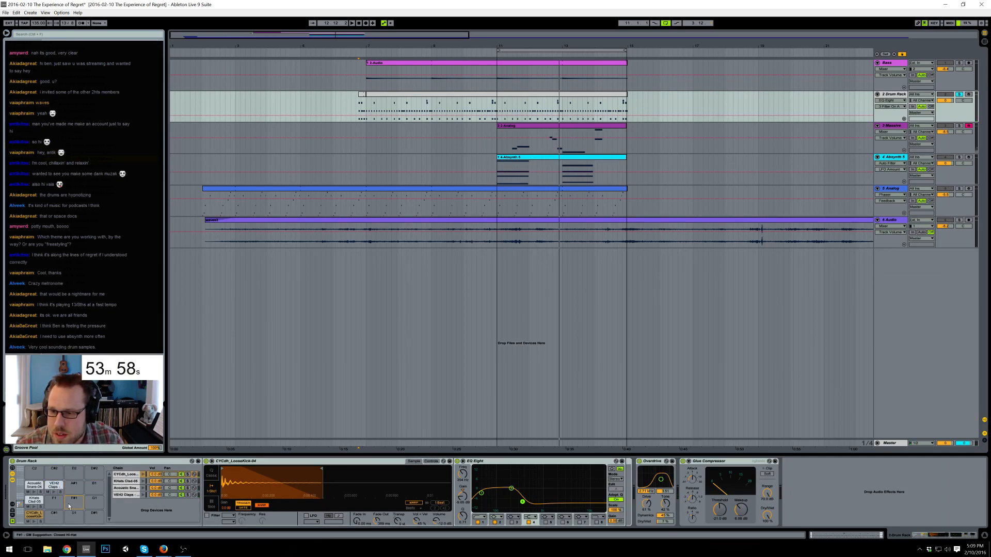
pyautogui.press('space')
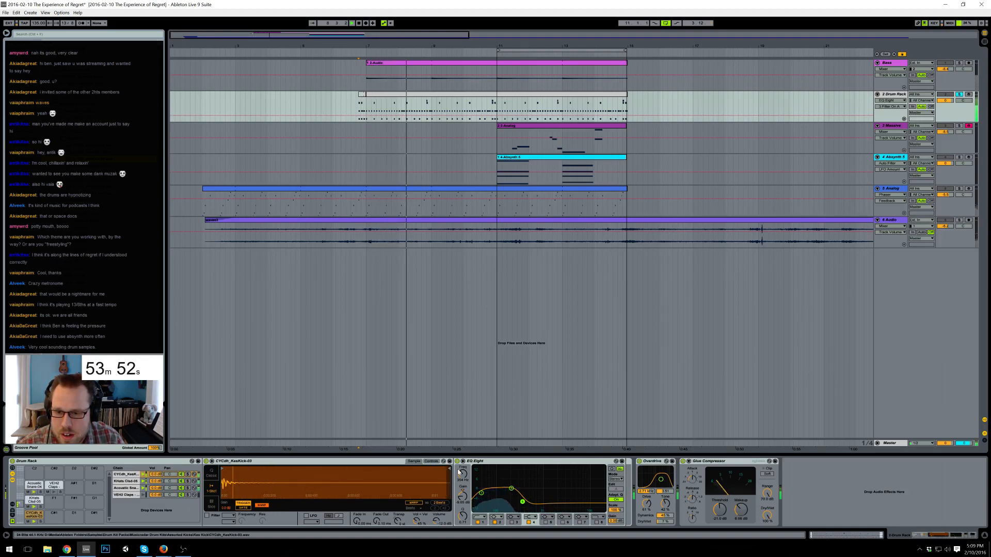
# - Soften the high-frequency cut in the new kick's EQ Eight and take the Drum Rack track out of solo
pyautogui.moveTo(522, 503); pyautogui.dragTo(537, 494)
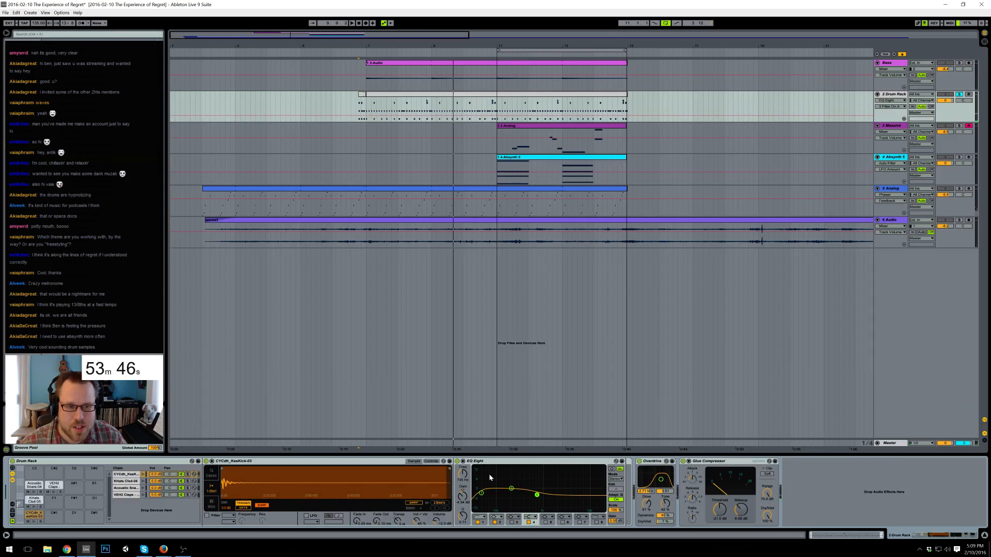
pyautogui.press('space')
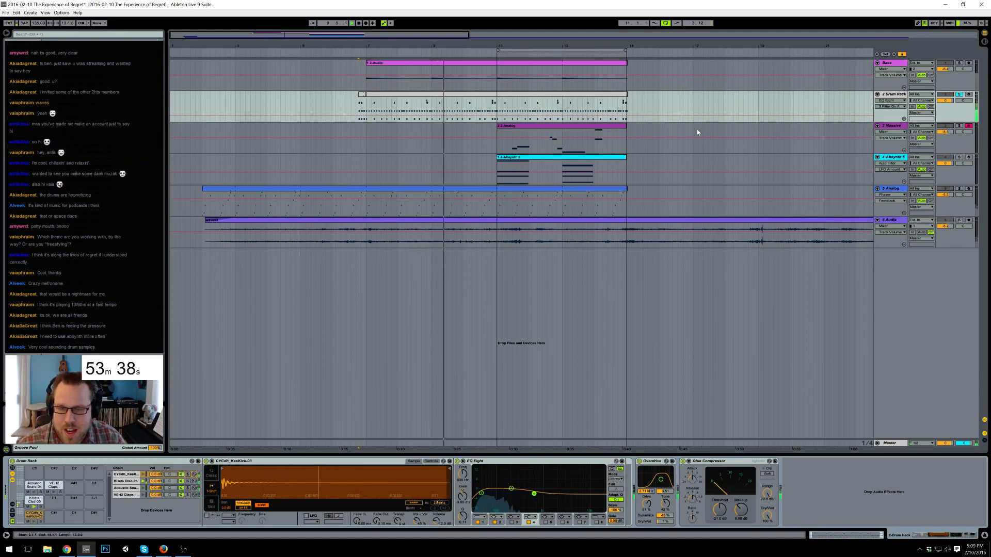
pyautogui.click(959, 94)
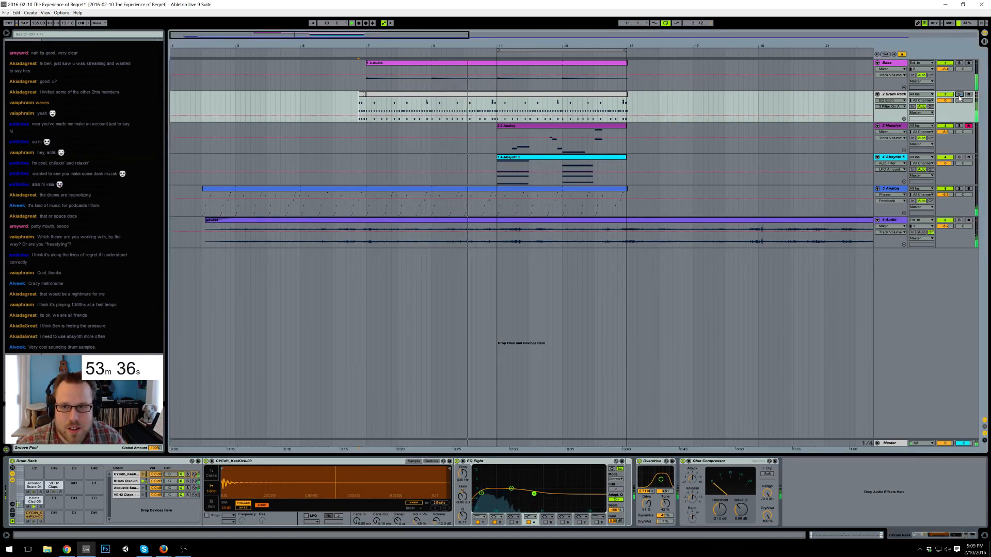
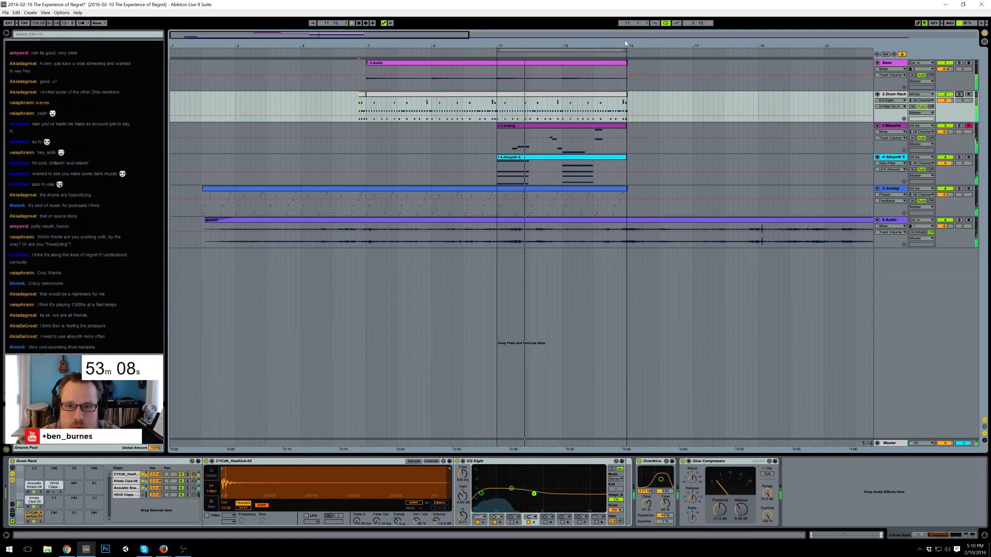
# - Extend the loop to run from bar 11 to bar 15 and play the arrangement from the drum pickup before bar 7
pyautogui.moveTo(357, 34); pyautogui.dragTo(357, 74)
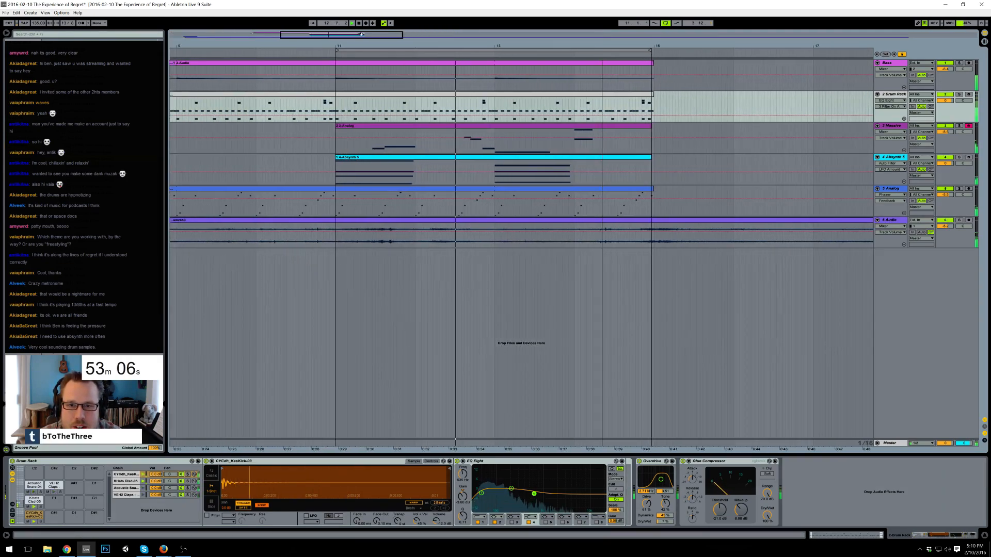
pyautogui.click(649, 50)
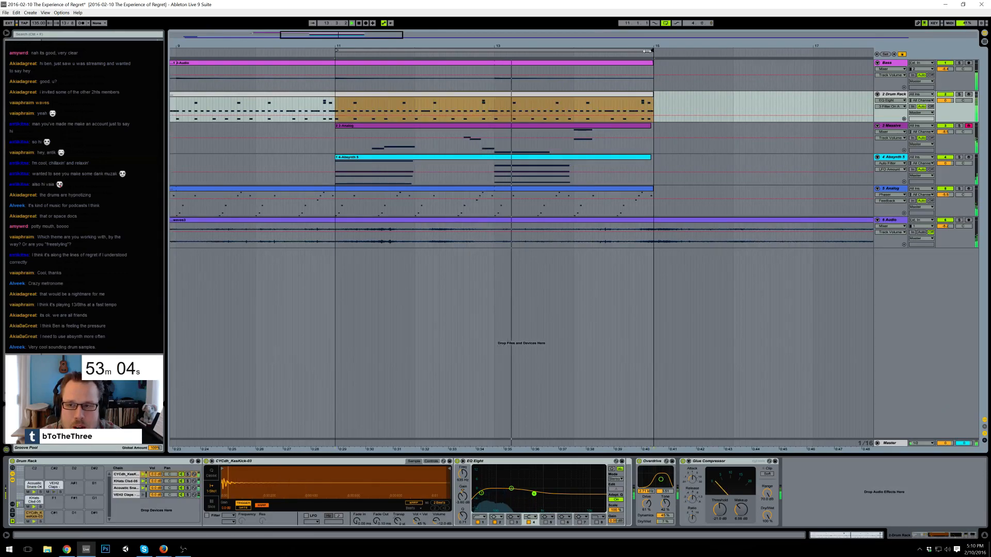
pyautogui.moveTo(328, 33); pyautogui.dragTo(279, 41)
pyautogui.press('space')
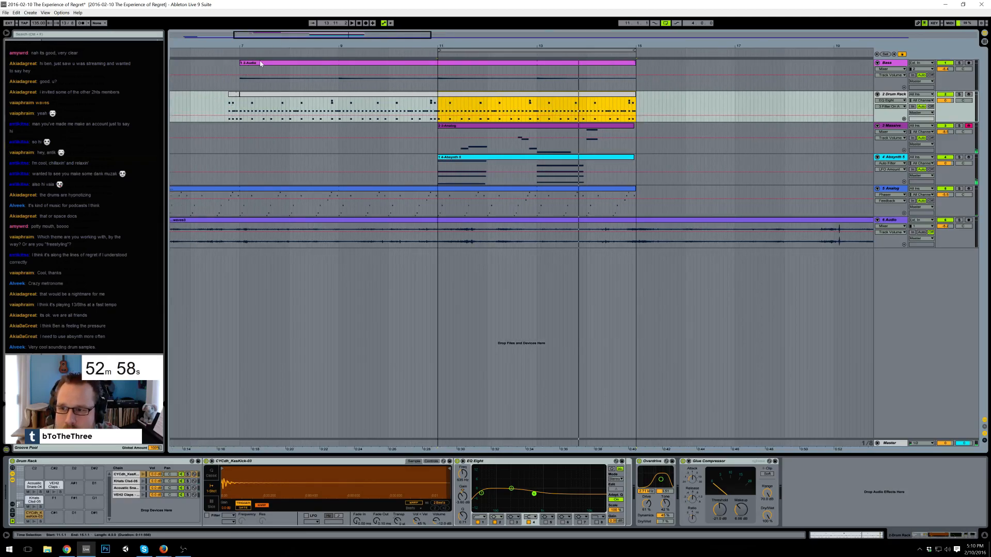
pyautogui.click(227, 100)
pyautogui.press('space')
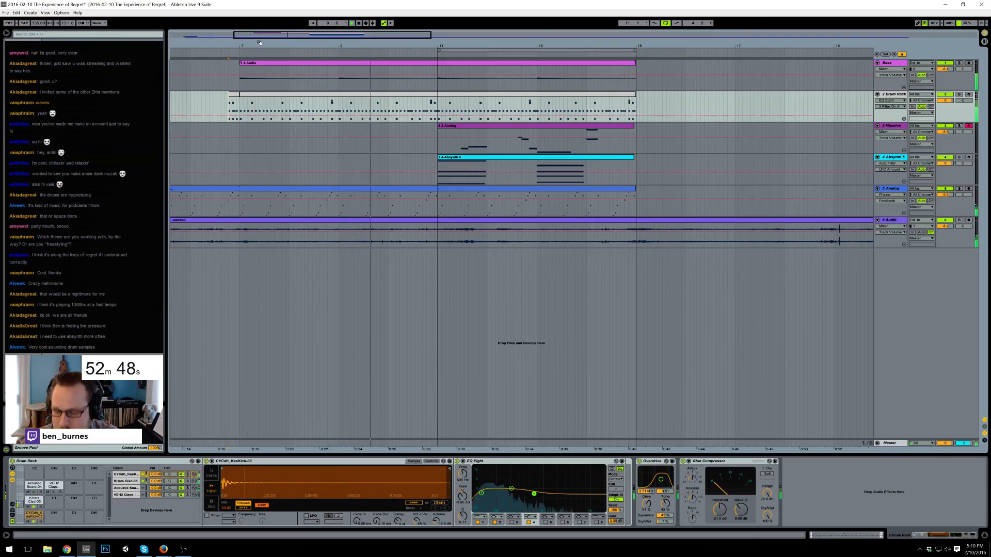
pyautogui.press('Tab')
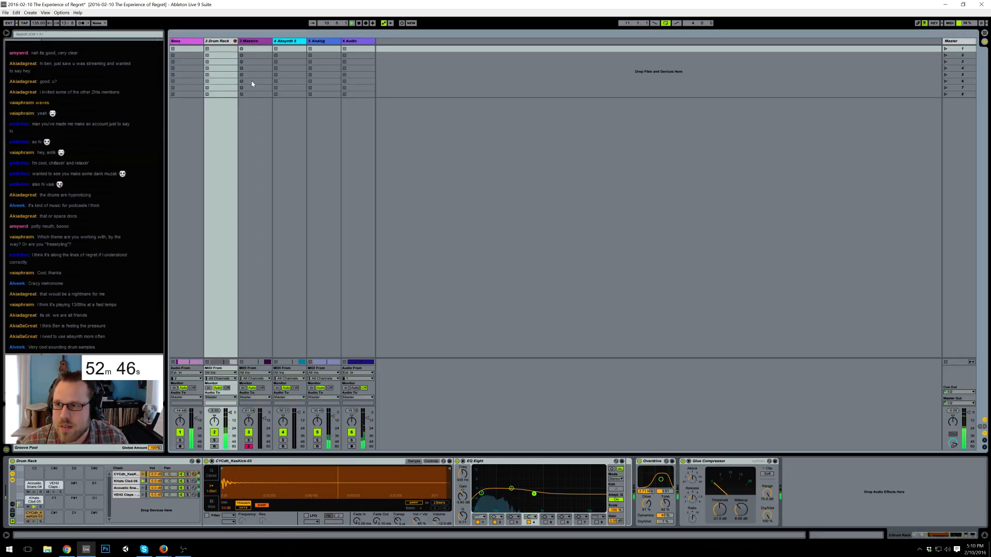
pyautogui.press('Tab')
pyautogui.press('Tab')
pyautogui.press('Tab')
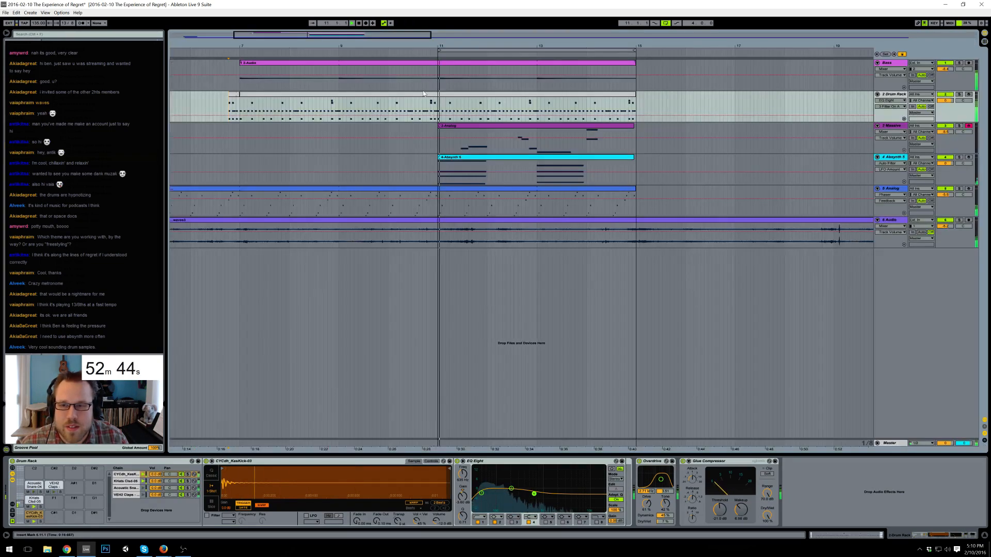
# - Pull band 4 of the waves track's EQ Eight slightly lower in frequency and gain, select band 3 and stop playback
pyautogui.moveTo(465, 45); pyautogui.dragTo(365, 40)
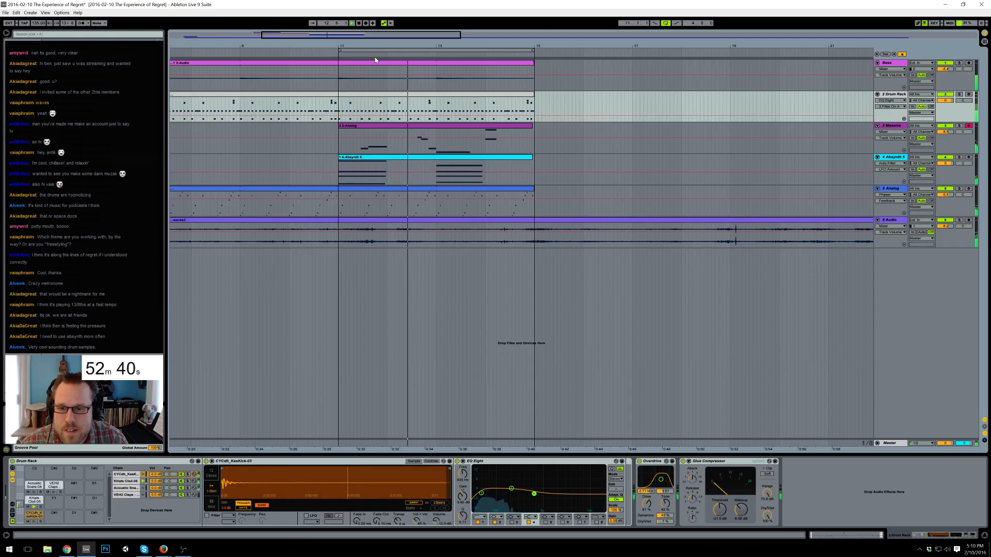
pyautogui.click(438, 223)
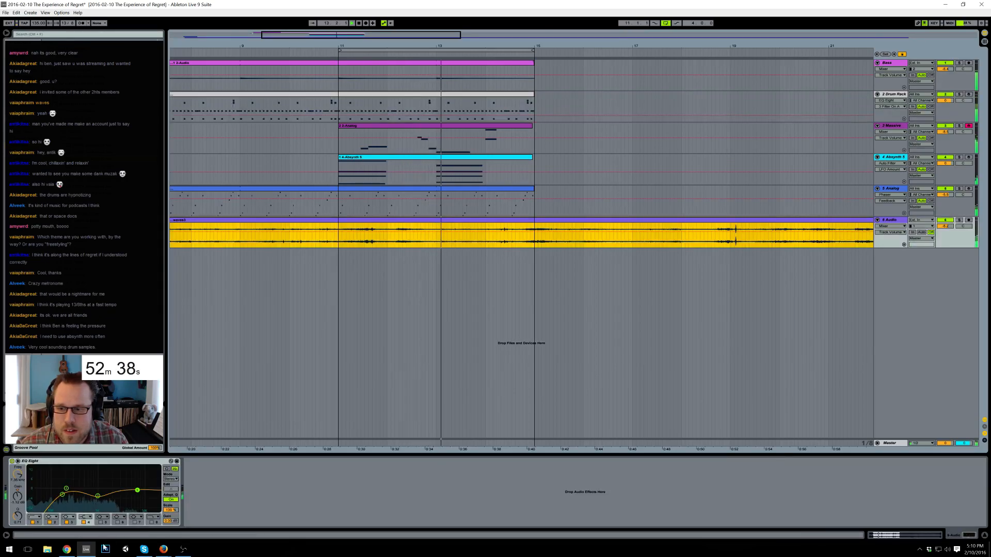
pyautogui.moveTo(137, 490); pyautogui.dragTo(132, 492)
pyautogui.click(98, 496)
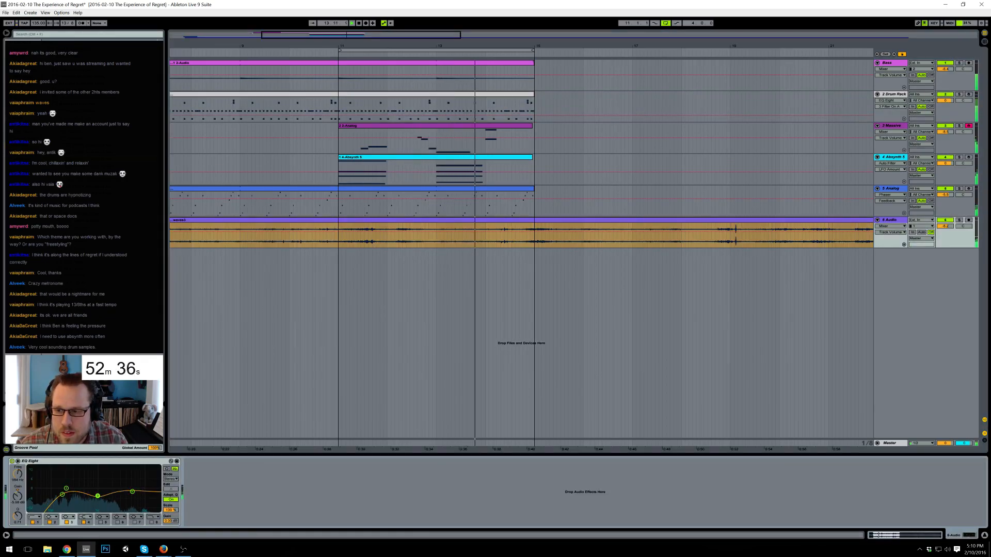
pyautogui.press('space')
# - Add a Utility device after the EQ Eight on the waves audio track
pyautogui.moveTo(466, 46); pyautogui.dragTo(466, 23)
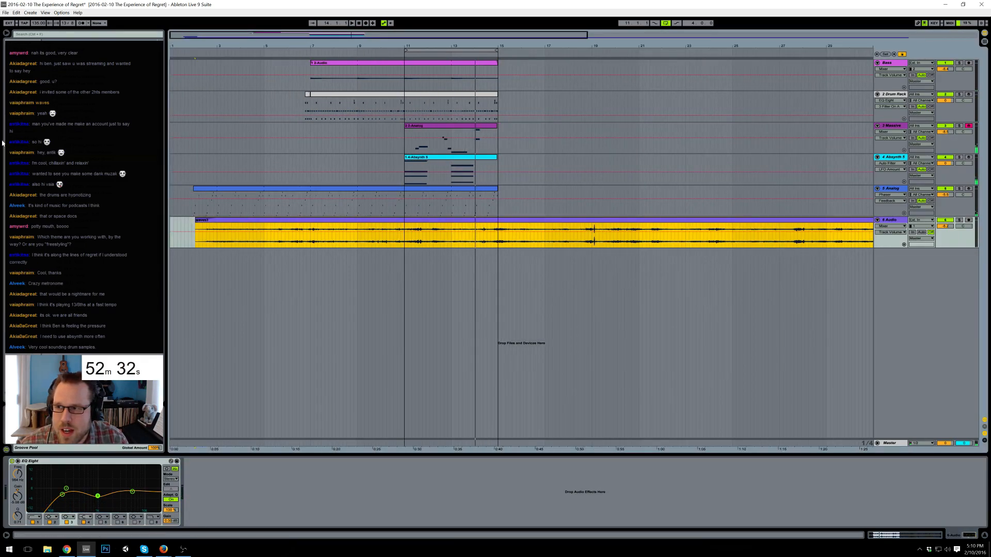
pyautogui.click(25, 70)
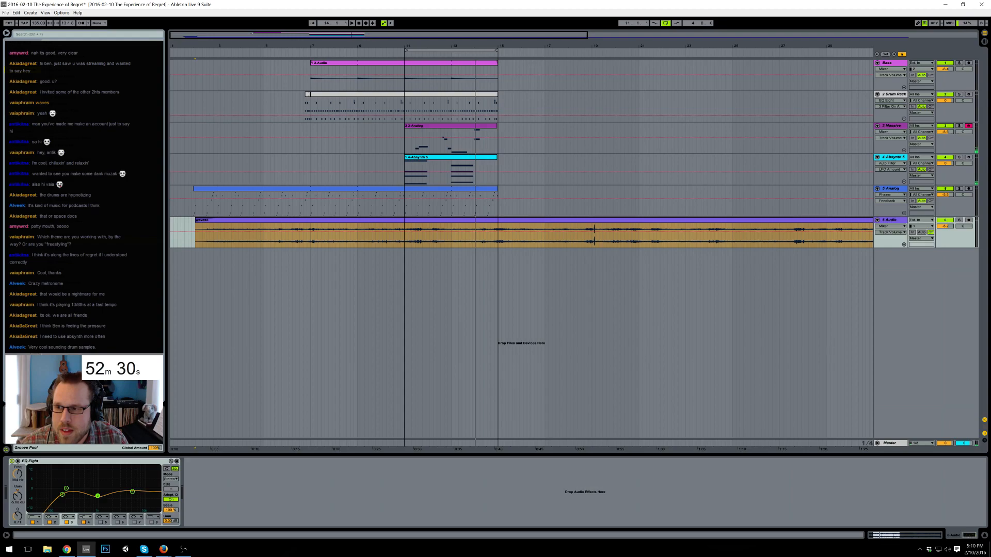
pyautogui.moveTo(159, 445); pyautogui.dragTo(243, 495)
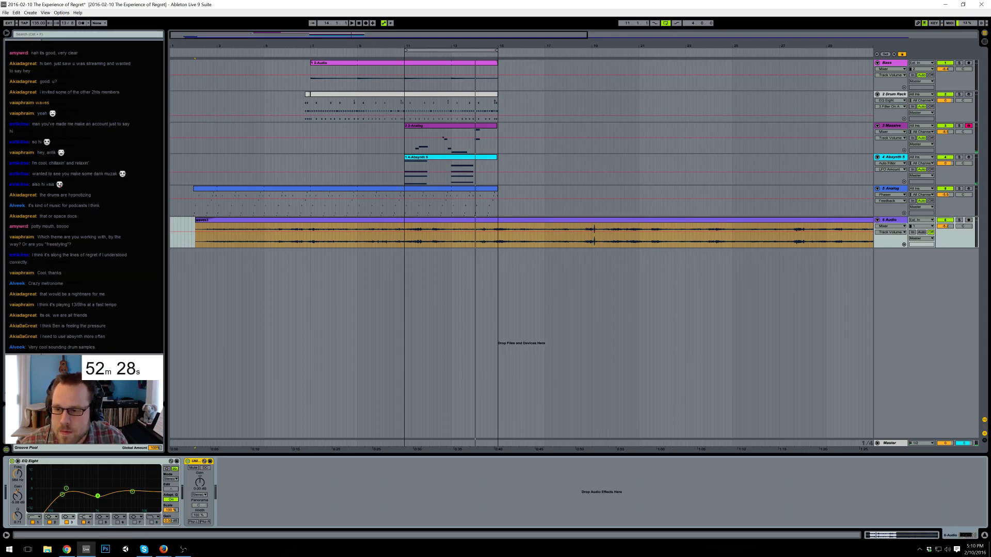
# - Automate the Utility gain on the waves track to ramp down from shortly after bar 9 to a lower level at bar 11
pyautogui.click(374, 237)
pyautogui.moveTo(405, 238); pyautogui.dragTo(406, 241)
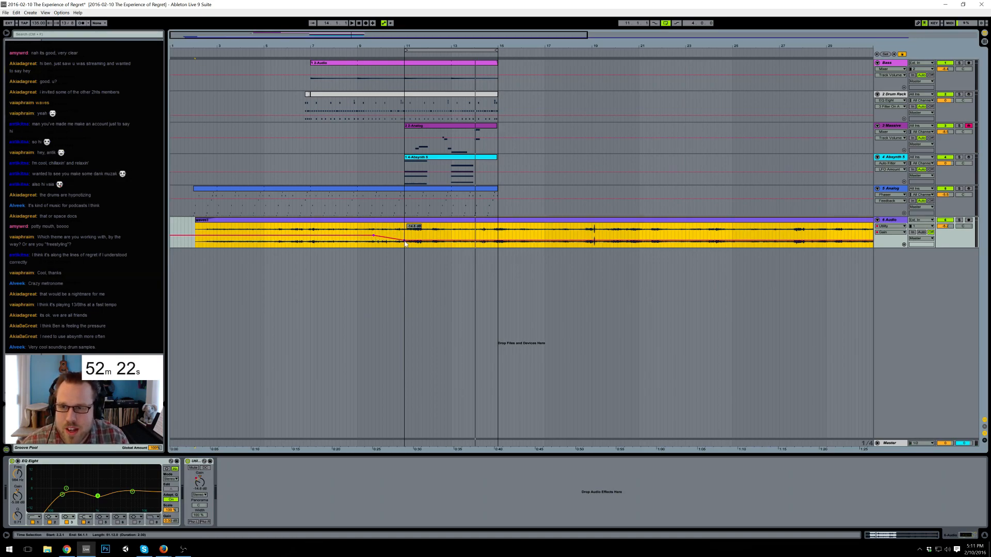
pyautogui.click(422, 239)
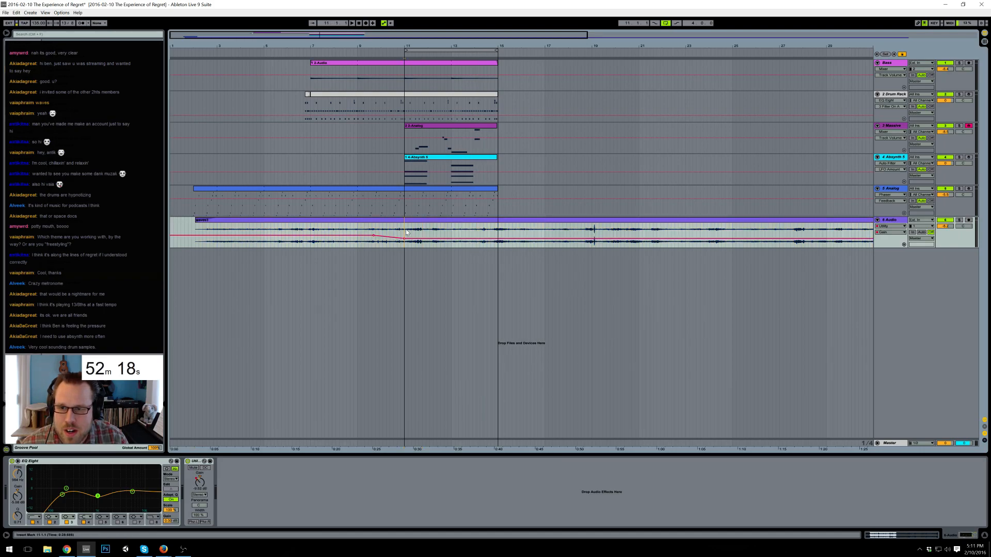
pyautogui.press('space')
pyautogui.press('space')
# - Play the arrangement from bar 11 and lower the closed hi-hat chain's volume in the Drum Rack
pyautogui.click(406, 165)
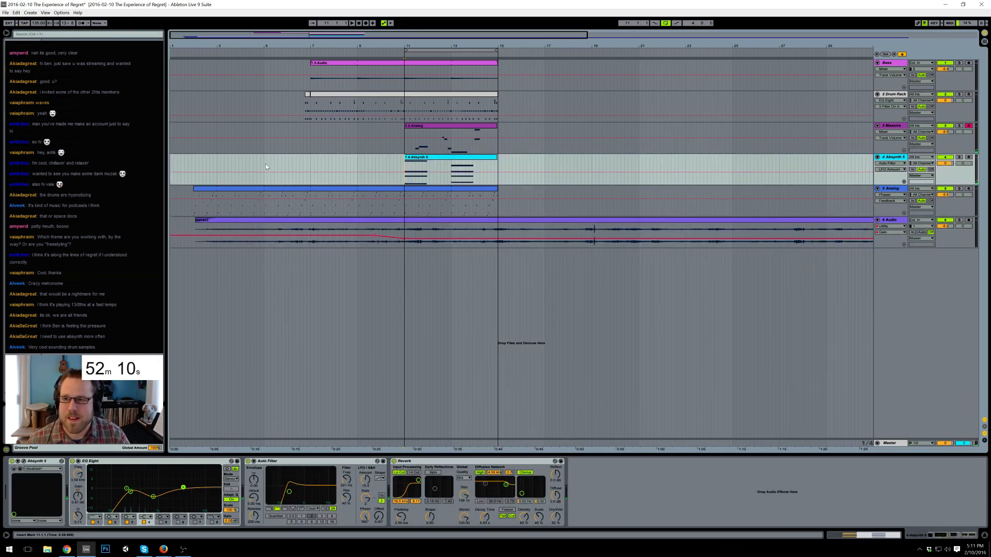
pyautogui.press('space')
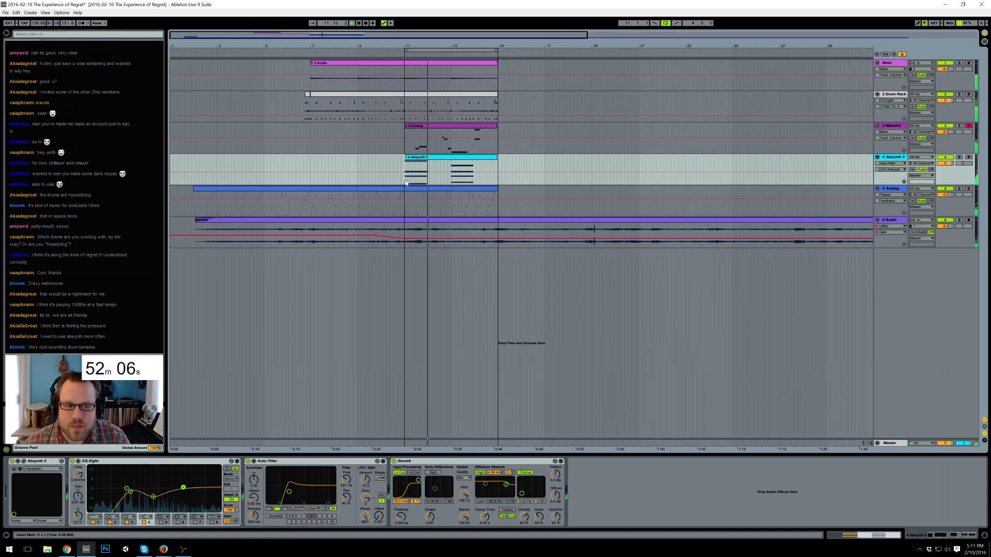
pyautogui.click(449, 119)
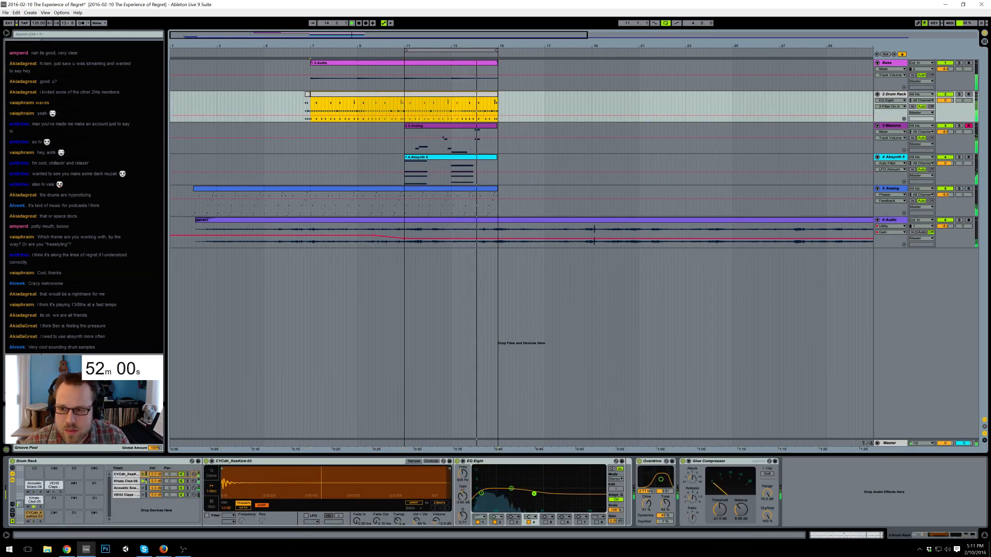
pyautogui.moveTo(156, 481); pyautogui.dragTo(155, 489)
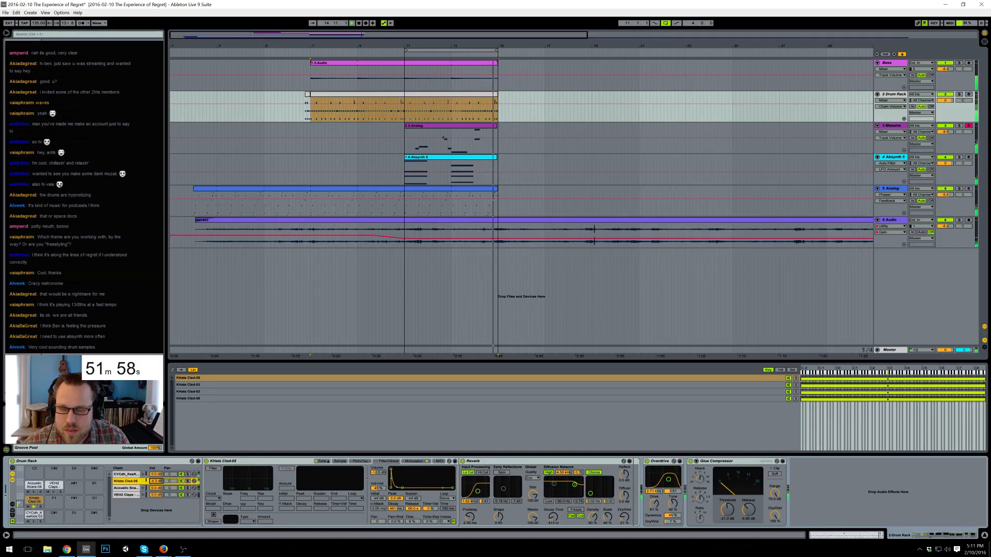
# - Show the Massive synth's plug-in window and load Bitcrusher into its Insert 2 slot
pyautogui.click(460, 132)
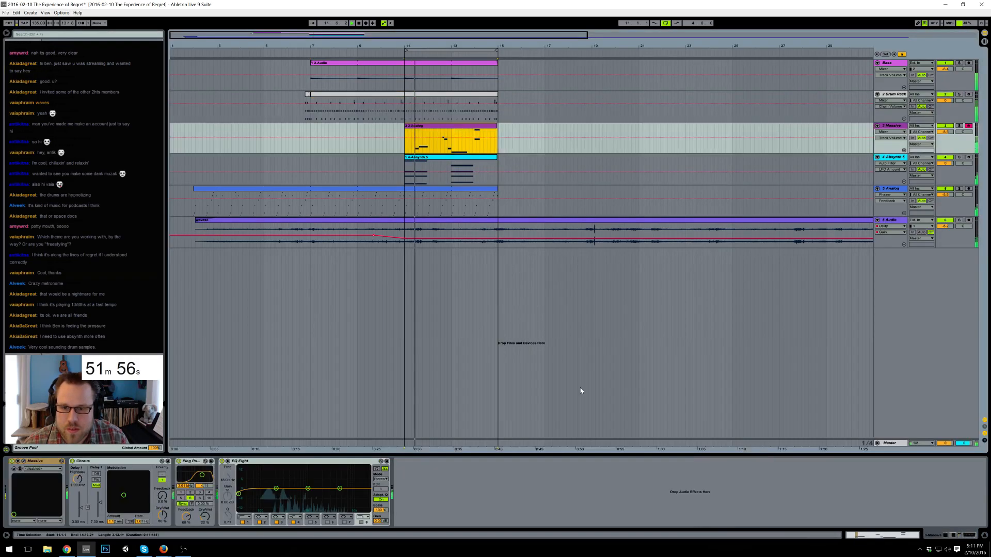
pyautogui.click(24, 461)
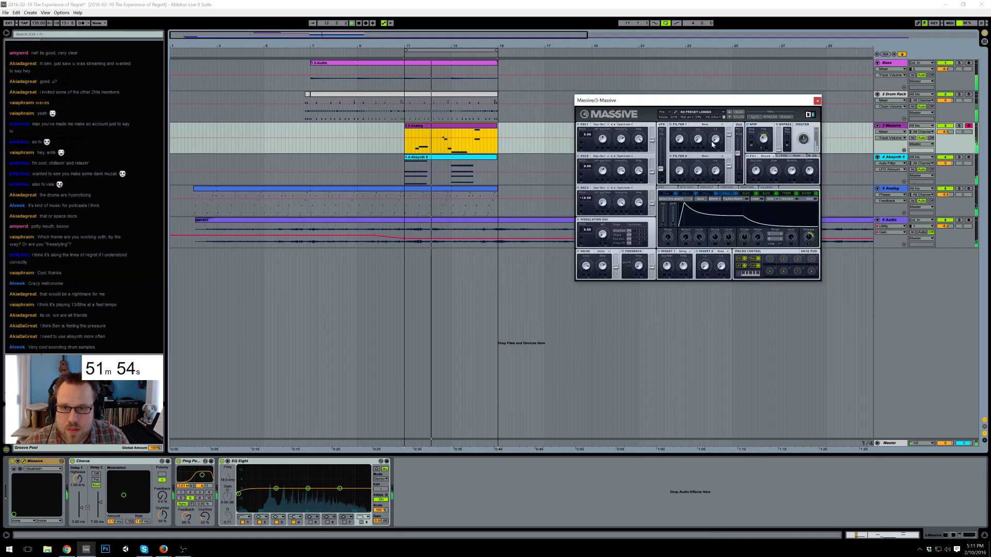
pyautogui.moveTo(710, 101); pyautogui.dragTo(648, 145)
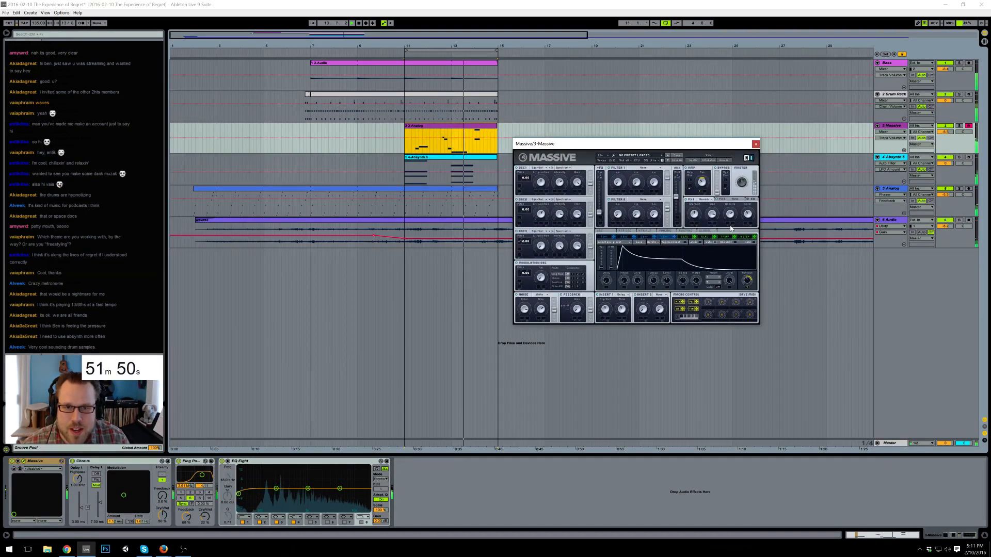
pyautogui.click(661, 297)
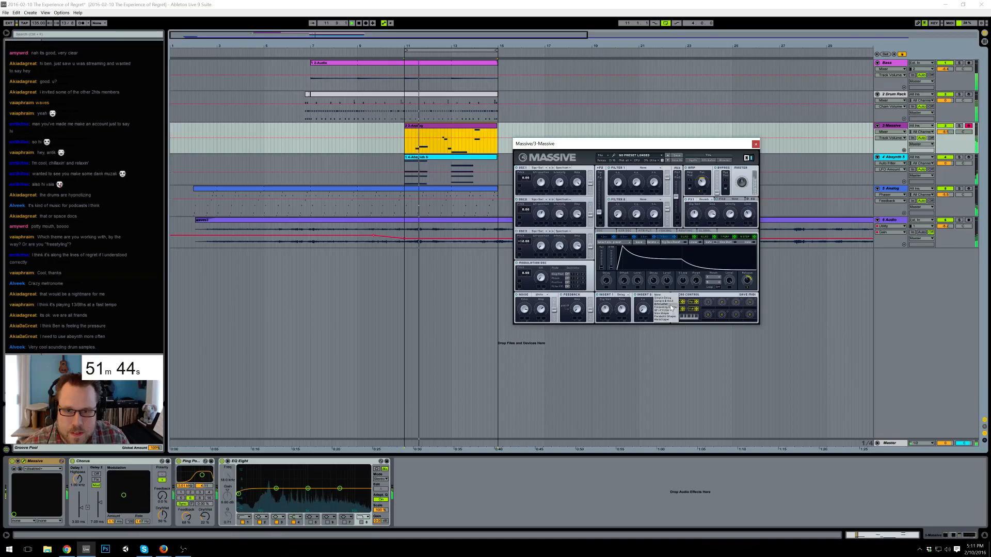
pyautogui.click(666, 304)
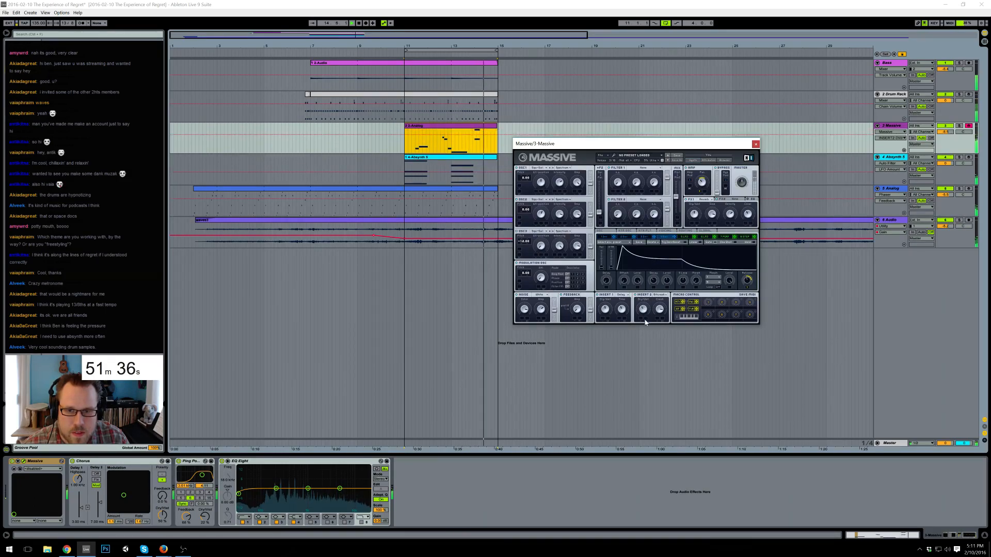
# - Adjust the noise section and lower the third oscillator's amp level in Massive
pyautogui.click(537, 311)
pyautogui.click(526, 310)
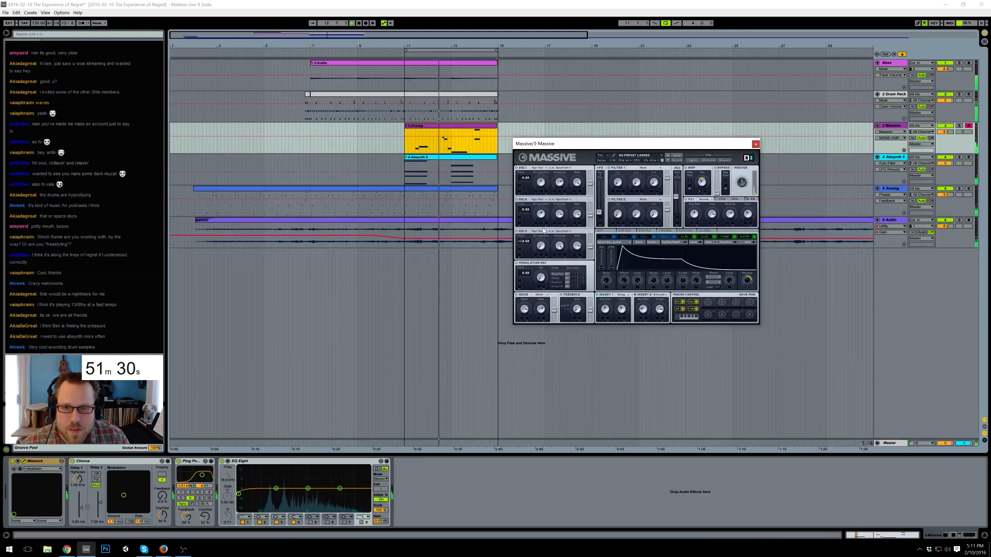
pyautogui.moveTo(578, 247); pyautogui.dragTo(580, 256)
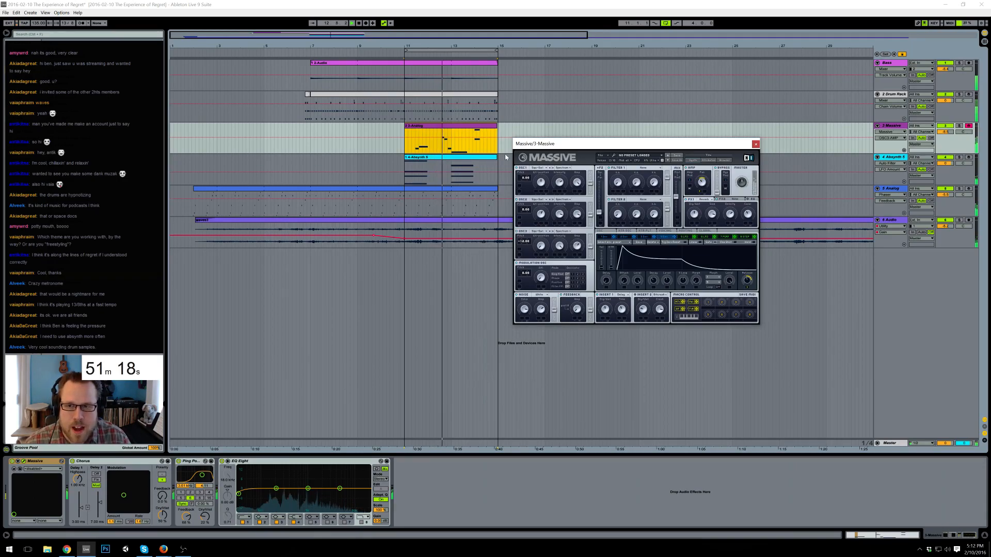
# - Lower band 3 of the Absynth track's EQ Eight and set the playback start at the drum pickup before bar 7
pyautogui.click(482, 162)
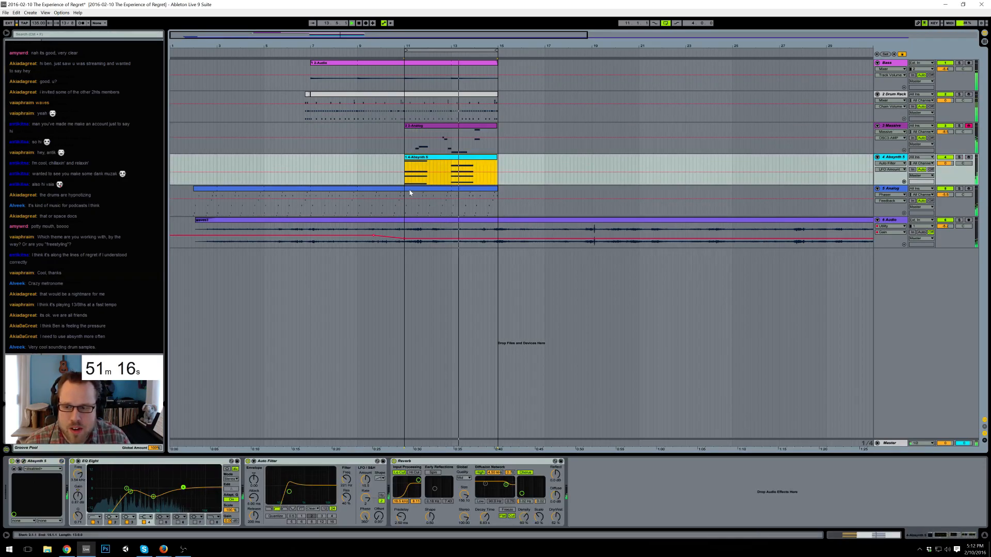
pyautogui.moveTo(154, 497); pyautogui.dragTo(154, 499)
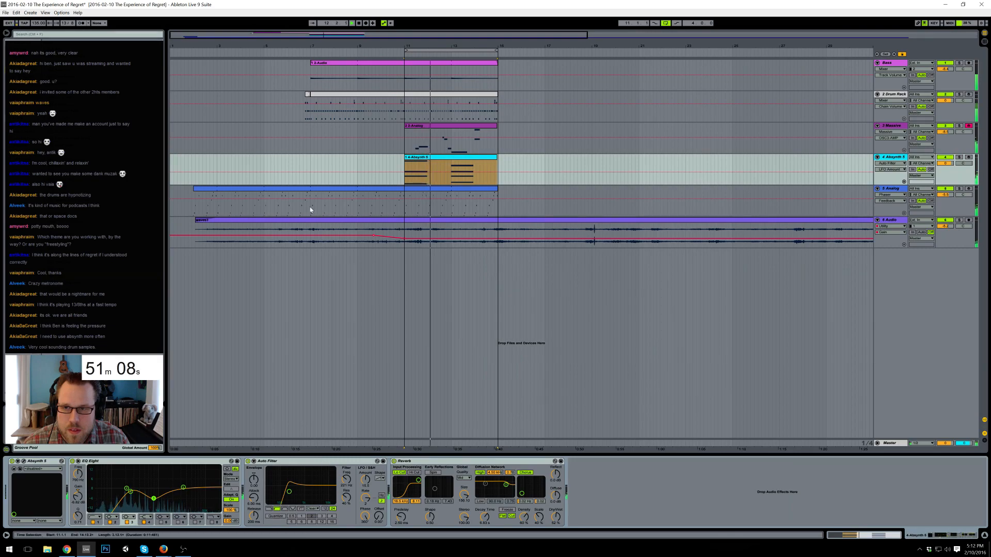
pyautogui.click(458, 96)
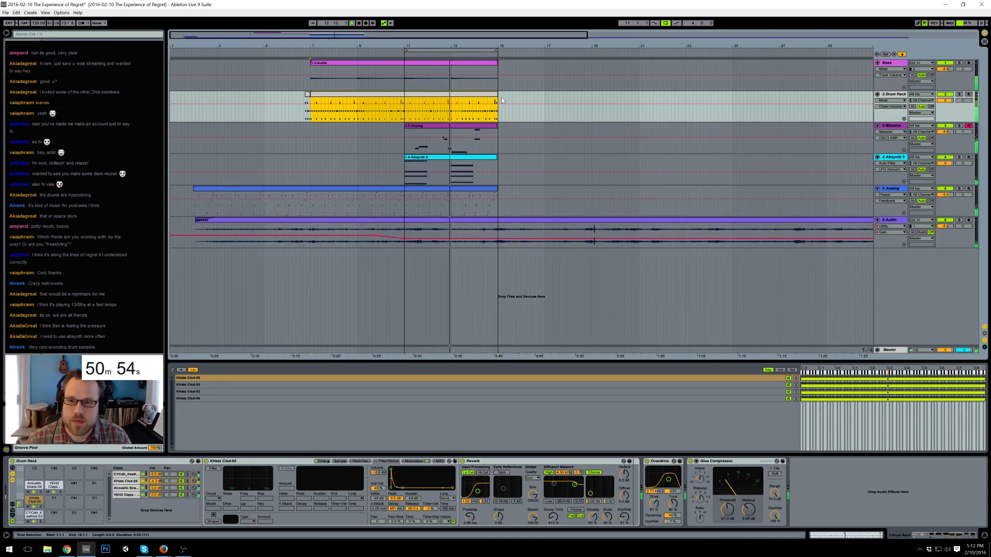
pyautogui.click(303, 120)
pyautogui.press('space')
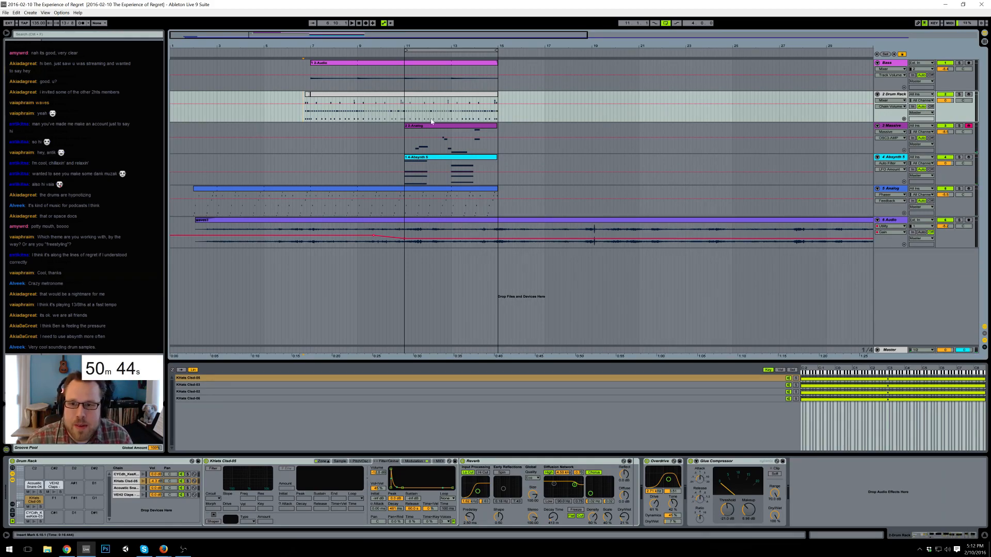
# - Extend the Absynth clip so it ends exactly at bar 15
pyautogui.moveTo(497, 157); pyautogui.dragTo(498, 158)
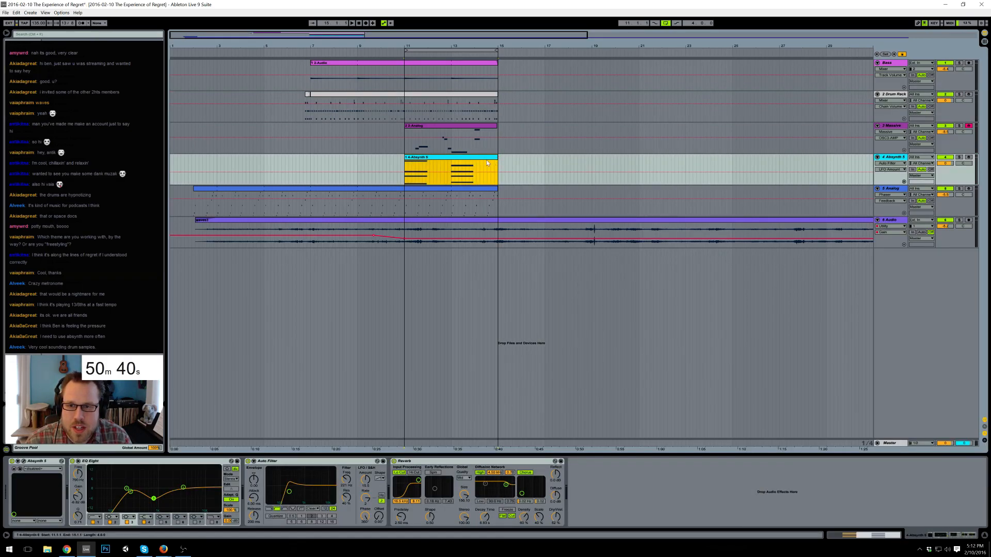
pyautogui.click(406, 170)
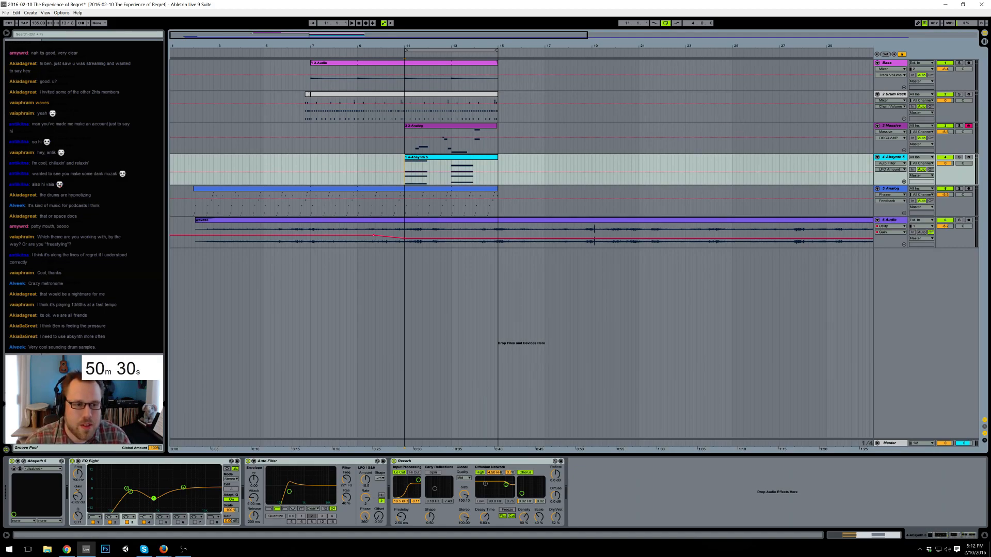
pyautogui.hotkey('alt', 'Tab')
pyautogui.click(597, 162)
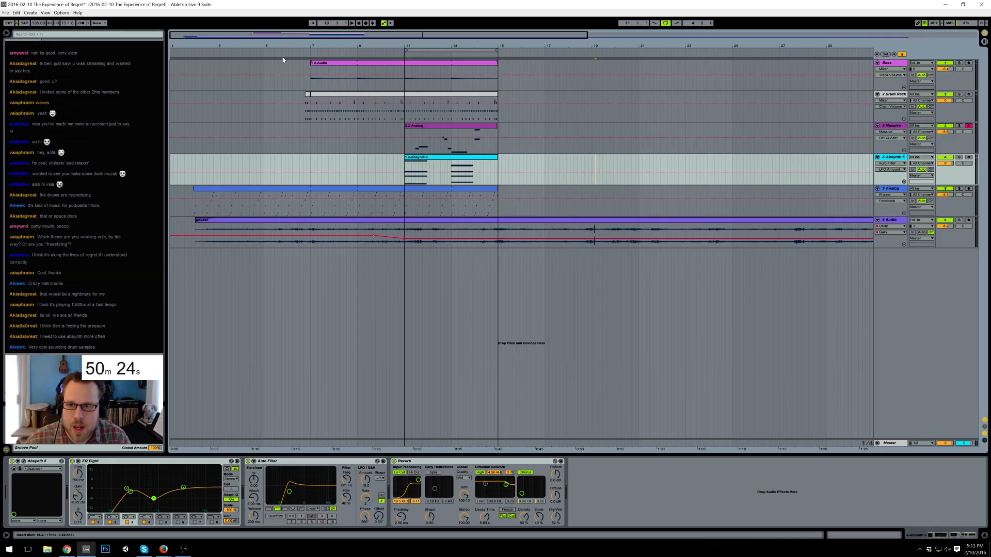
# - Duplicate the Drum Rack section from bars 11 to 15 so it repeats from bar 15 to bar 19
pyautogui.moveTo(543, 46); pyautogui.dragTo(372, 21)
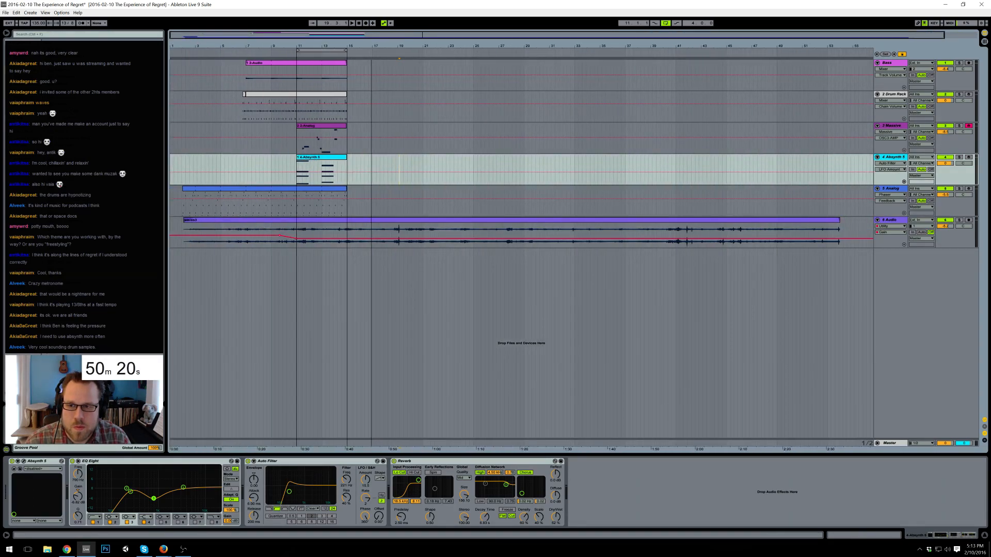
pyautogui.moveTo(371, 21); pyautogui.dragTo(378, 24)
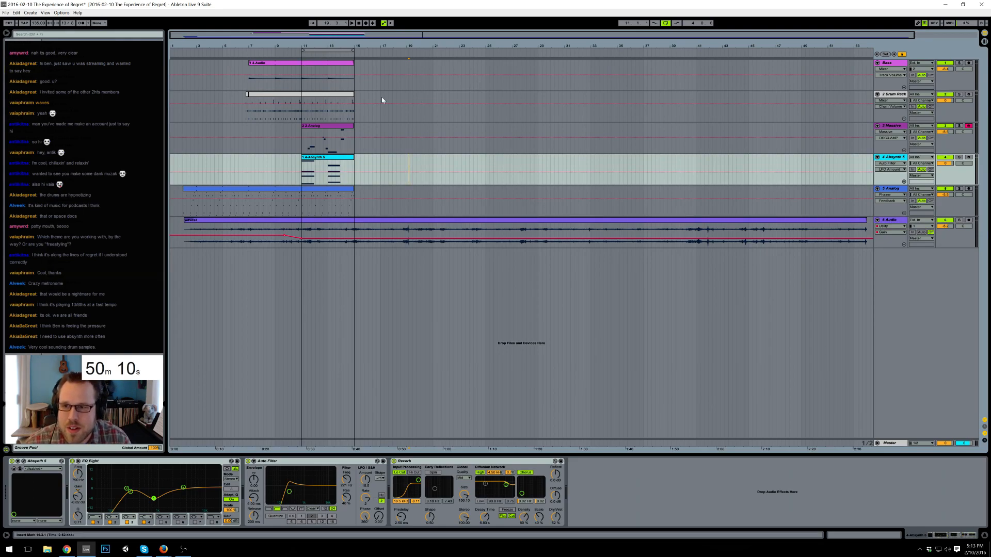
pyautogui.doubleClick(303, 118)
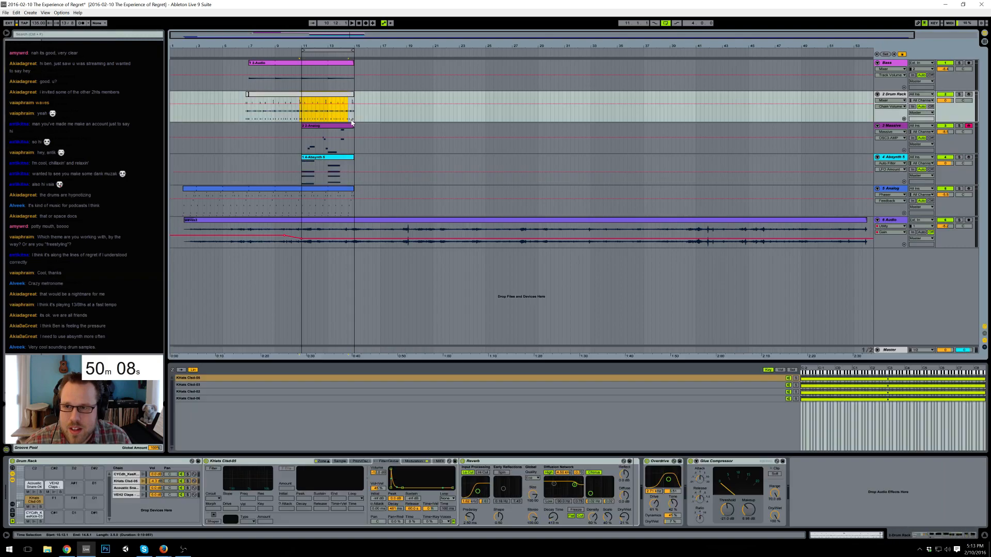
pyautogui.click(328, 52)
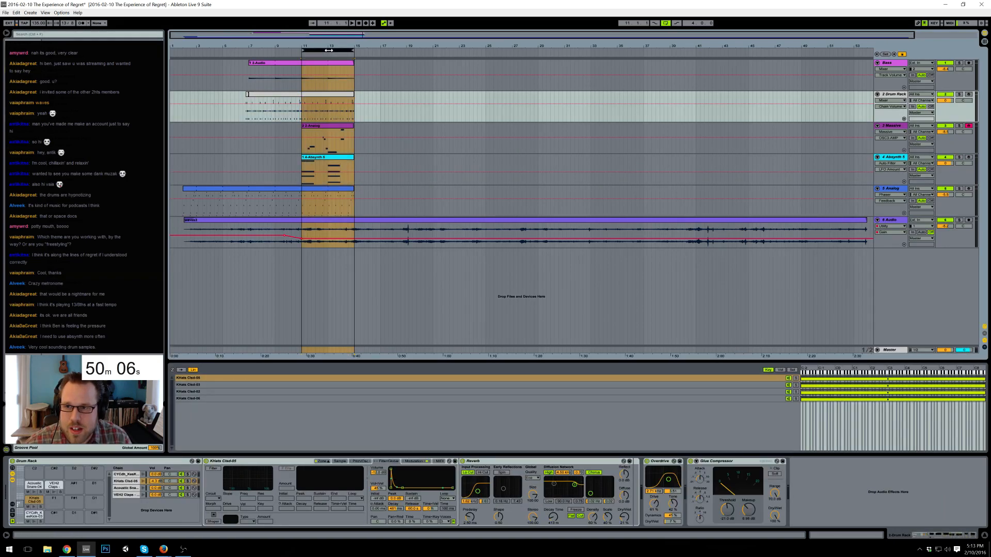
pyautogui.press('+')
pyautogui.press('+')
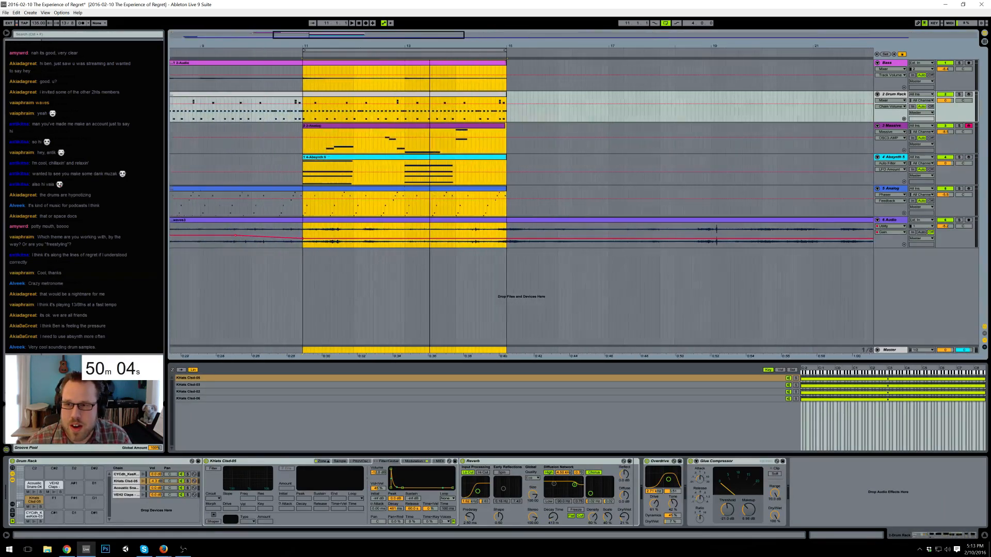
pyautogui.moveTo(325, 119); pyautogui.dragTo(398, 120)
pyautogui.moveTo(524, 120); pyautogui.dragTo(527, 121)
pyautogui.hotkey('ctrl', 'd')
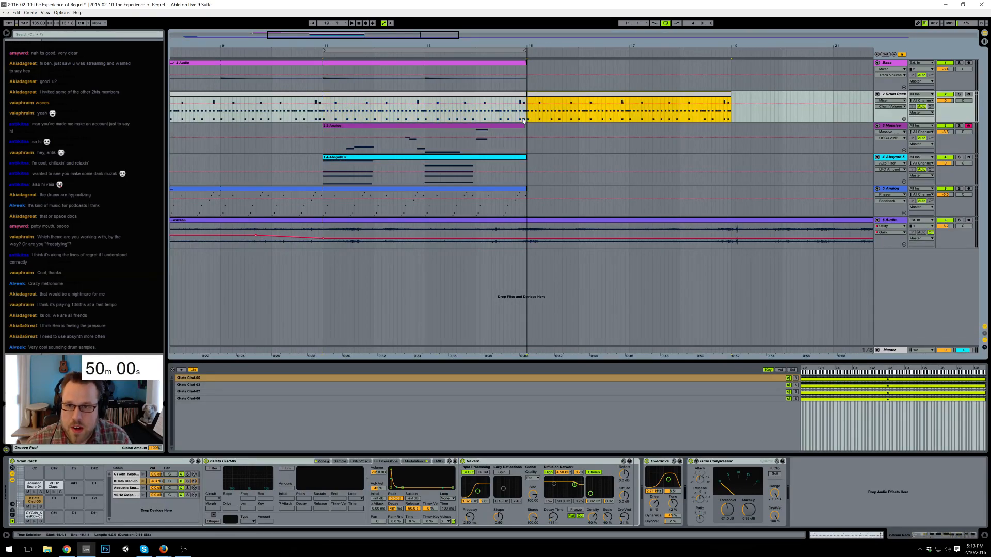
# - Arm the Bass track, record a new bass take from bar 13 to bar 15, and restore the earlier clip's start to bar 11
pyautogui.click(470, 63)
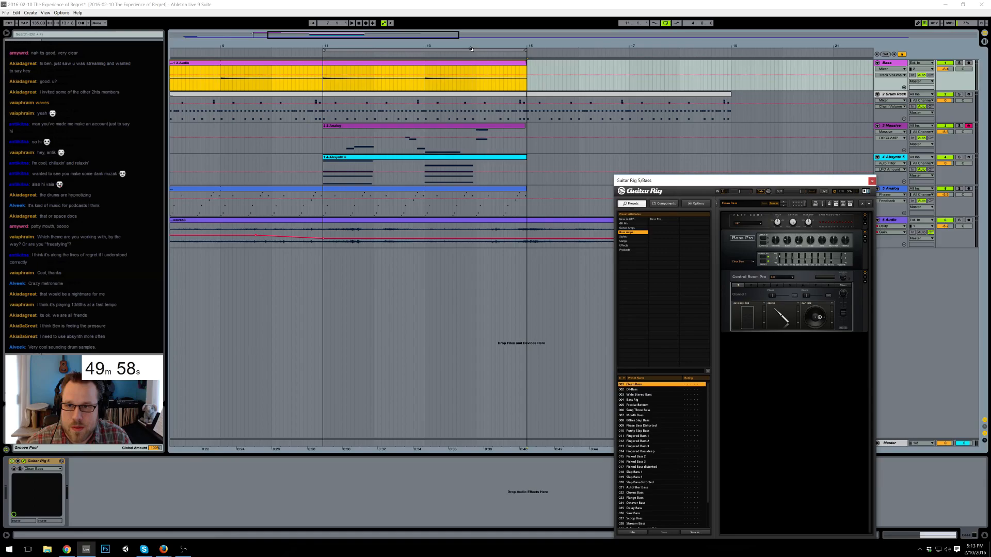
pyautogui.click(425, 78)
pyautogui.click(969, 63)
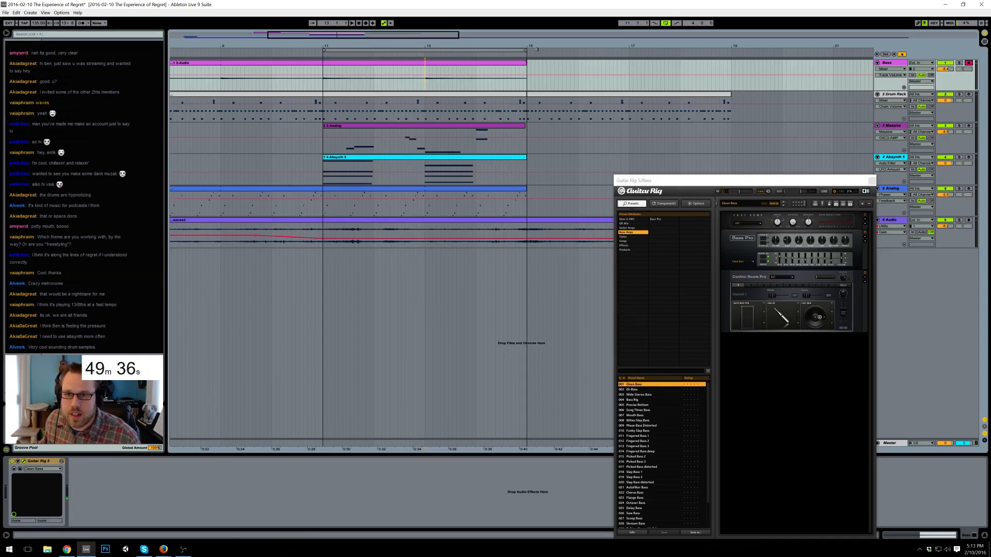
pyautogui.click(367, 24)
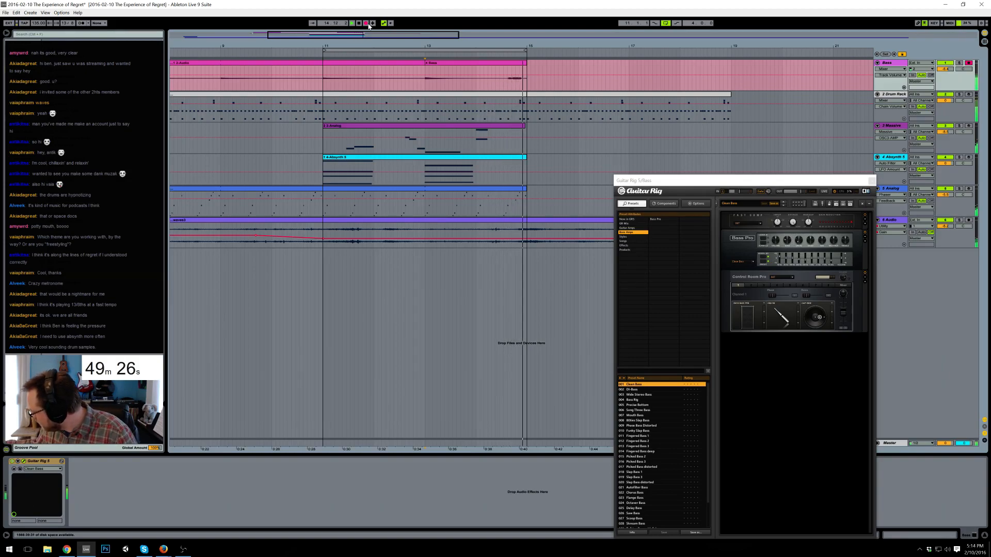
pyautogui.click(368, 24)
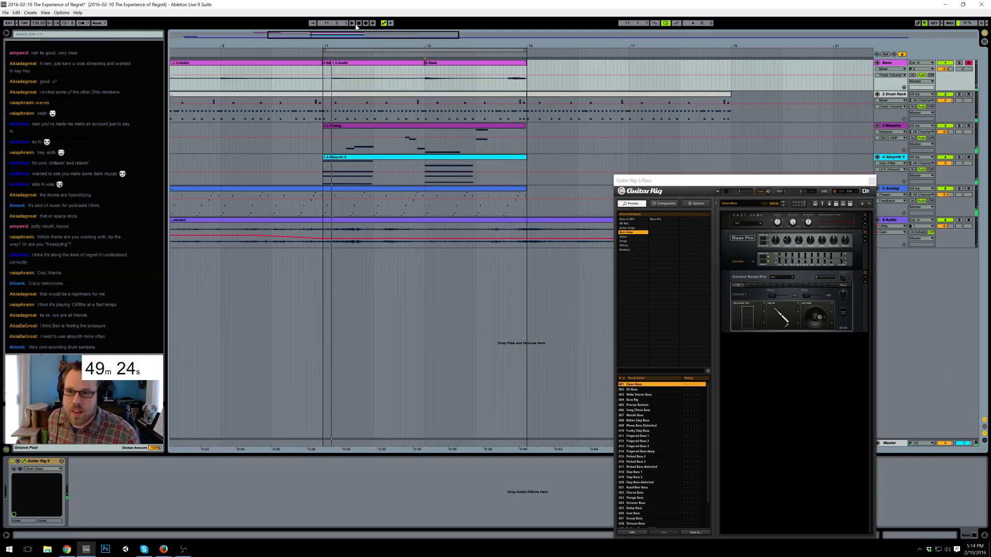
pyautogui.moveTo(332, 63); pyautogui.dragTo(324, 63)
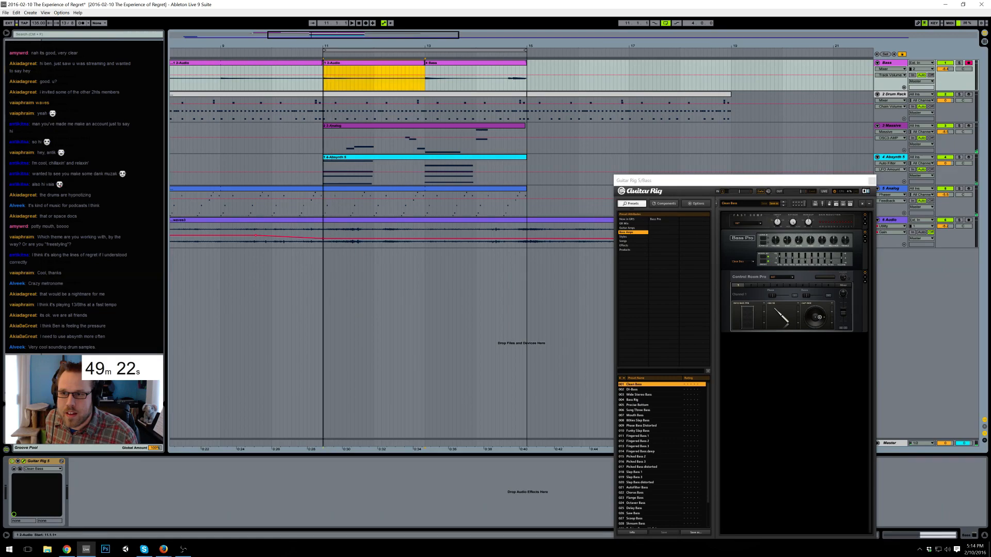
# - Record another bass take over the bar 11 to 15 loop and extend the earlier audio clip back up to bar 13
pyautogui.click(426, 86)
pyautogui.press('space')
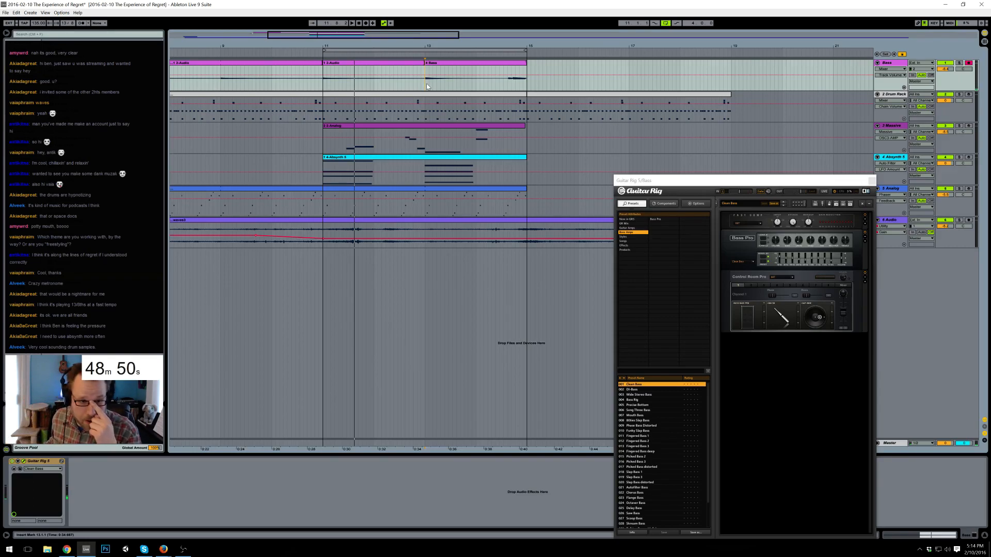
pyautogui.click(324, 82)
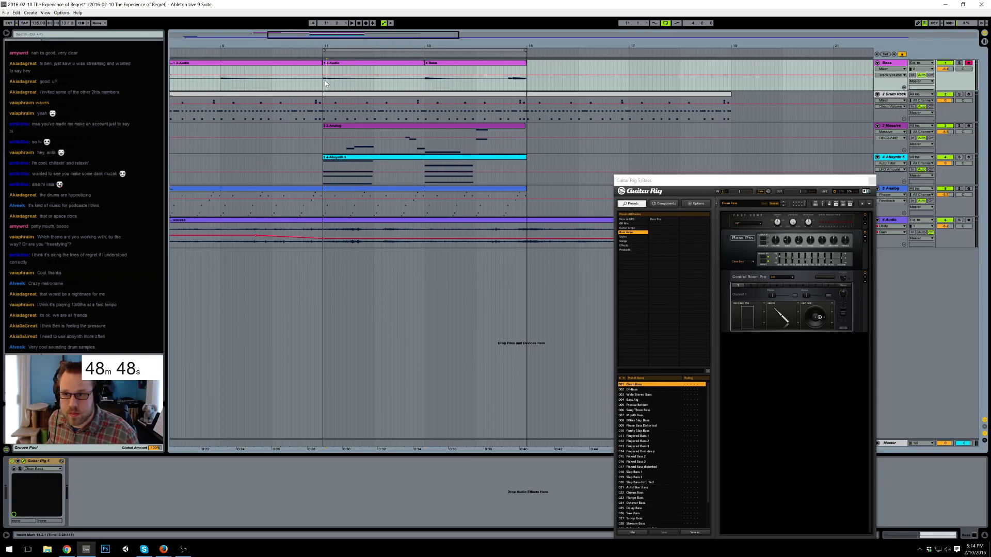
pyautogui.press('space')
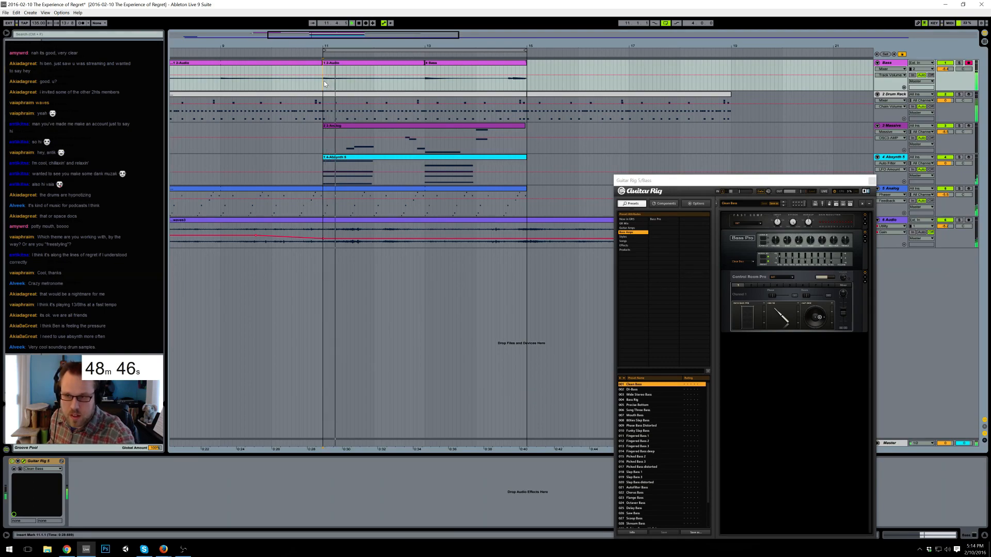
pyautogui.press('F9')
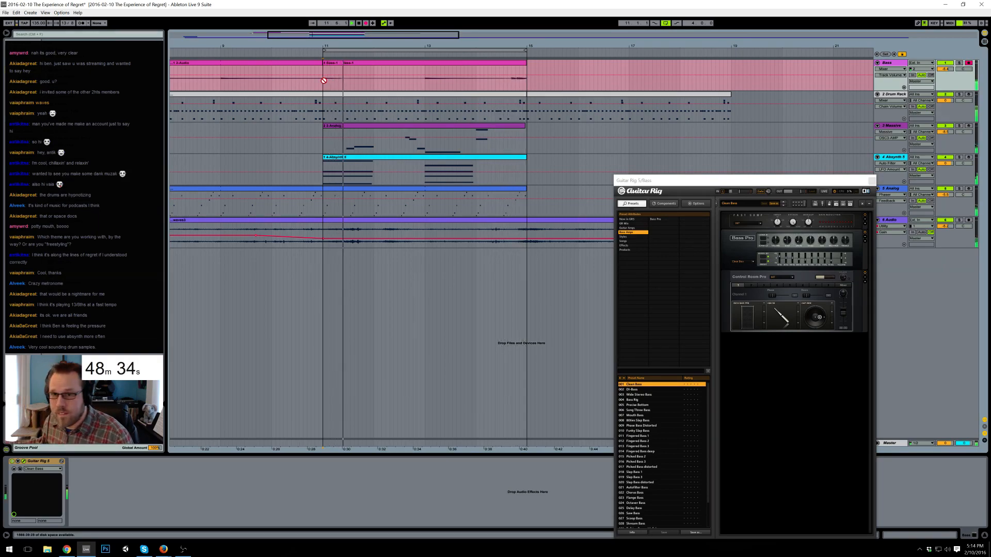
pyautogui.press('space')
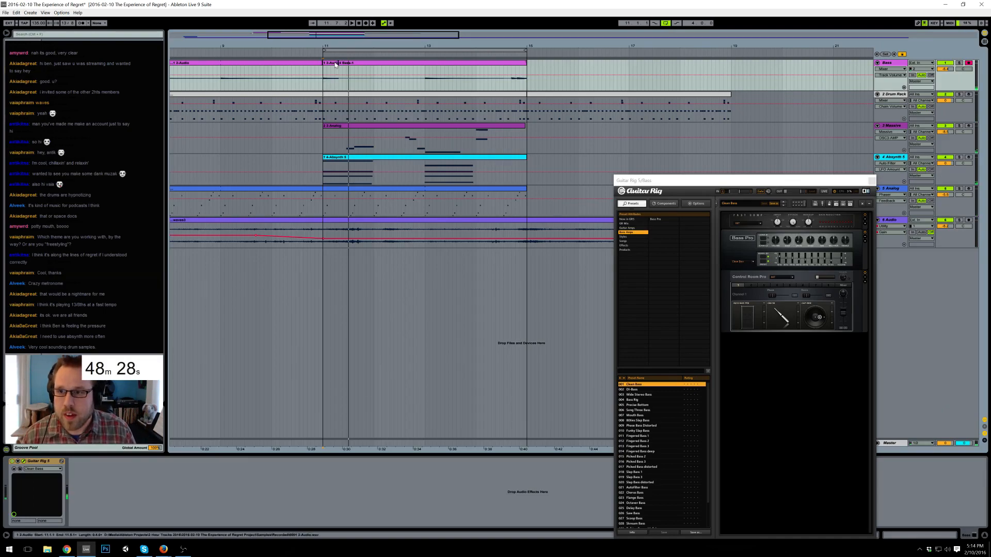
pyautogui.moveTo(338, 63); pyautogui.dragTo(426, 63)
# - Open the Bass-1 clip, pin its second-last note at 4.10 with a warp marker and move the last note to 4.11
pyautogui.doubleClick(457, 63)
pyautogui.moveTo(724, 182); pyautogui.dragTo(242, 193)
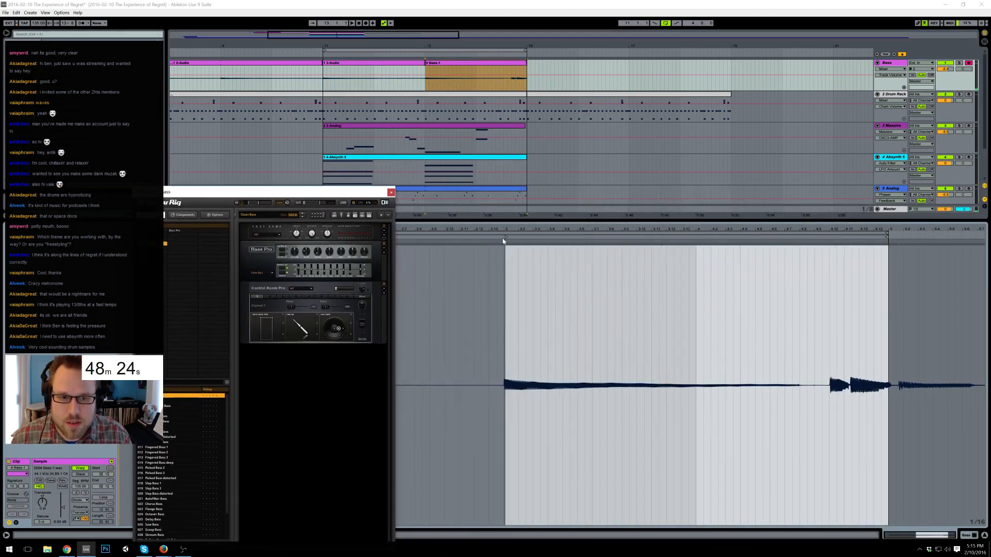
pyautogui.click(830, 268)
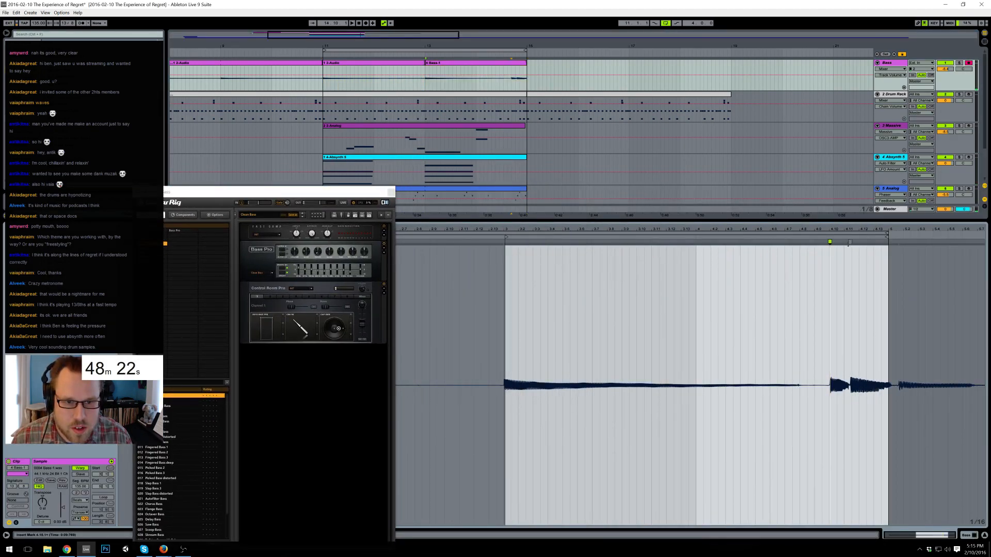
pyautogui.moveTo(850, 242); pyautogui.dragTo(844, 243)
pyautogui.press('space')
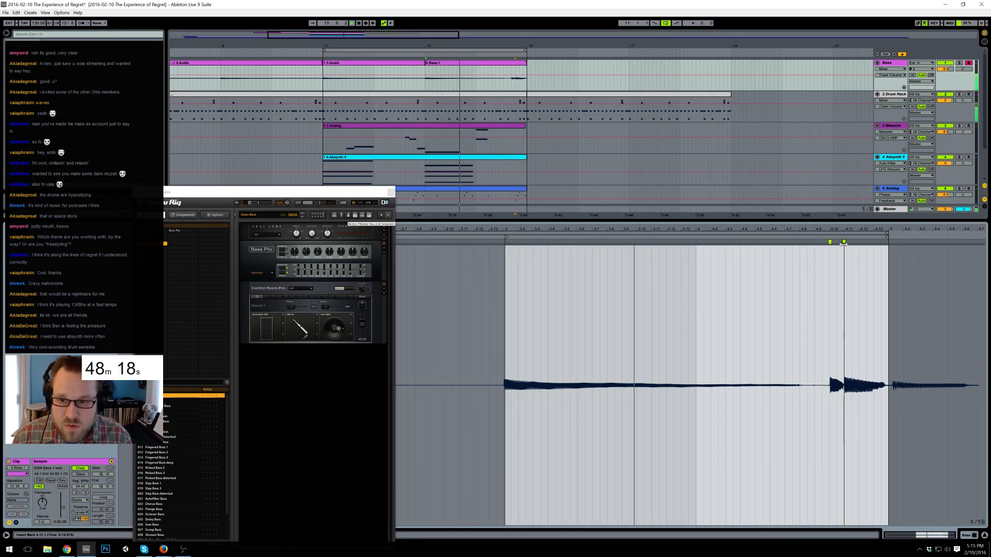
# - Add a warp marker on the opening note of Bass-1 and align the note exactly with the clip's start at bar 13
pyautogui.click(505, 241)
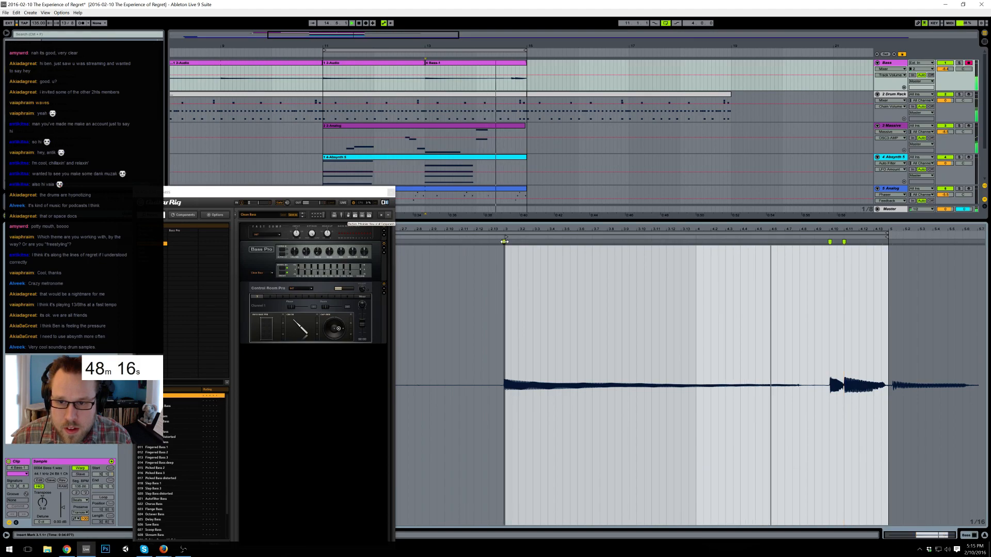
pyautogui.moveTo(504, 241); pyautogui.dragTo(509, 242)
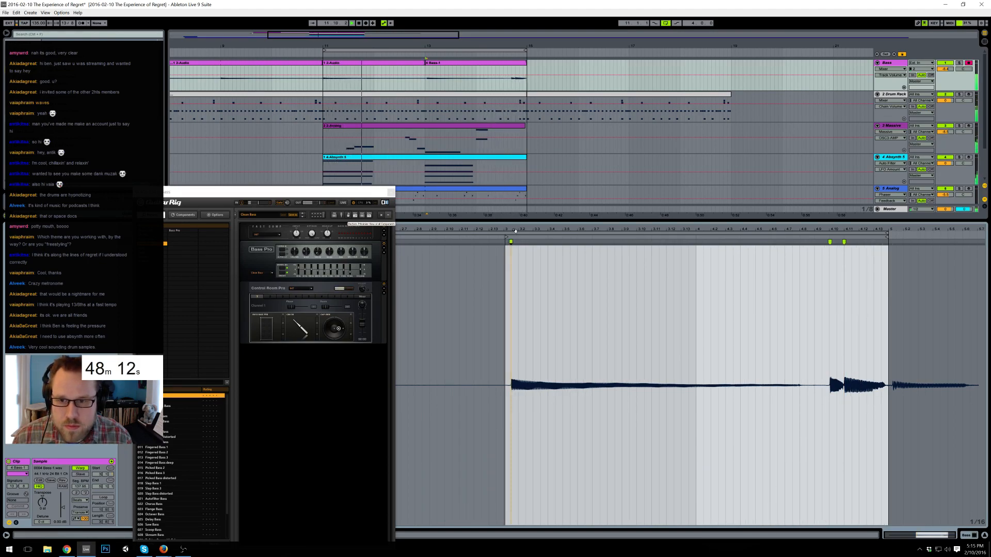
pyautogui.moveTo(514, 230); pyautogui.dragTo(508, 268)
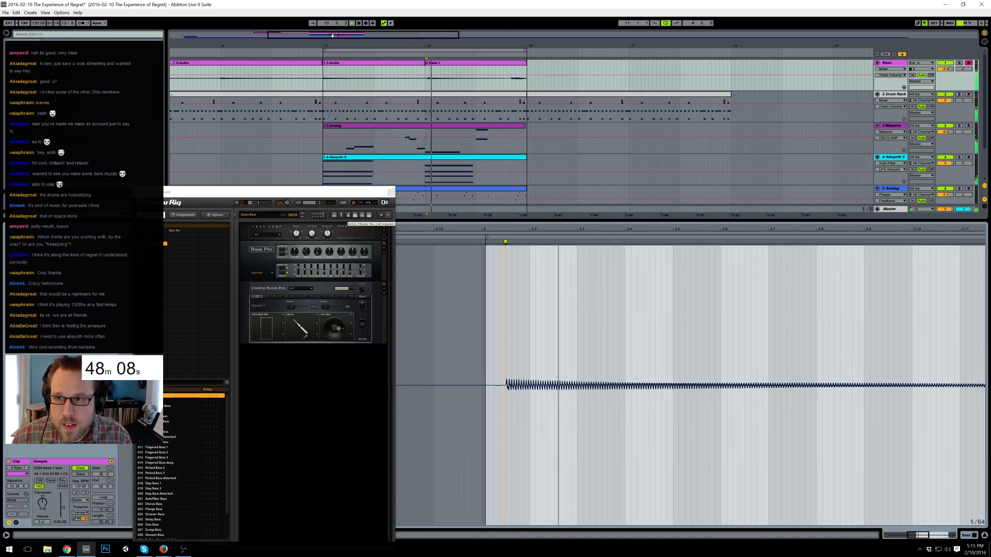
pyautogui.moveTo(337, 35); pyautogui.dragTo(339, 59)
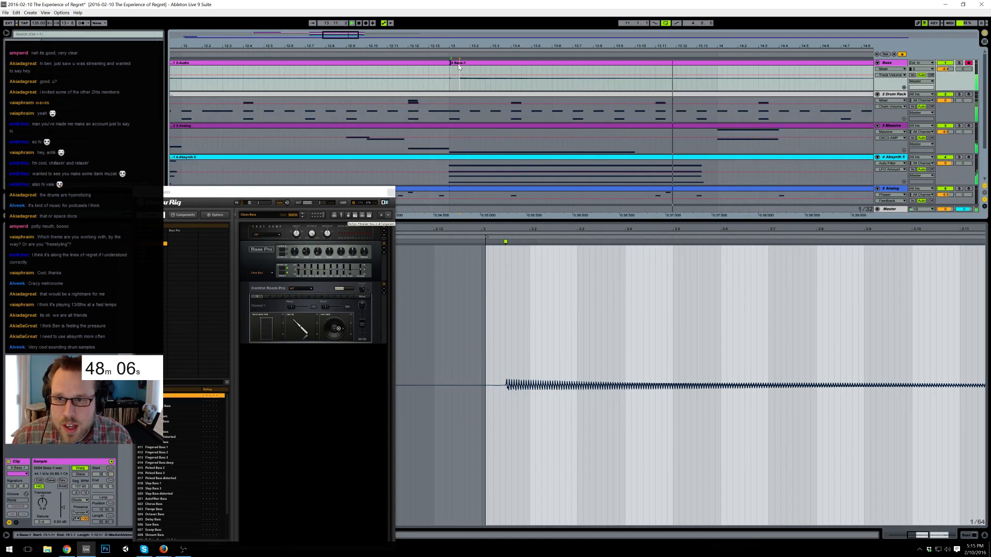
pyautogui.moveTo(451, 63); pyautogui.dragTo(449, 63)
pyautogui.click(505, 241)
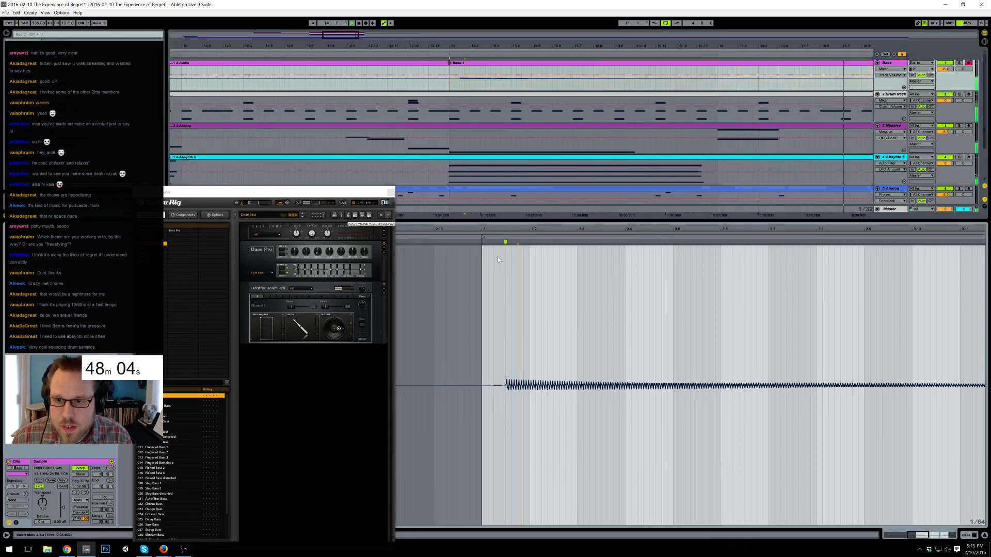
pyautogui.moveTo(506, 241); pyautogui.dragTo(482, 241)
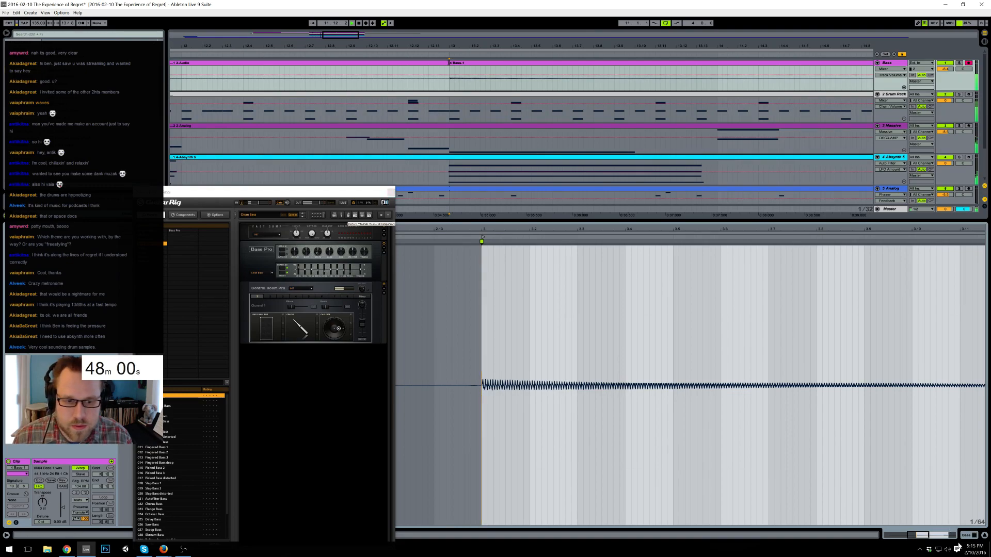
# - Add a warp marker at the end of the long note in Bass-1 and stretch it to just after 4.9
pyautogui.hotkey('shift', 'Tab')
pyautogui.moveTo(289, 192); pyautogui.dragTo(670, 129)
pyautogui.moveTo(337, 36); pyautogui.dragTo(337, 10)
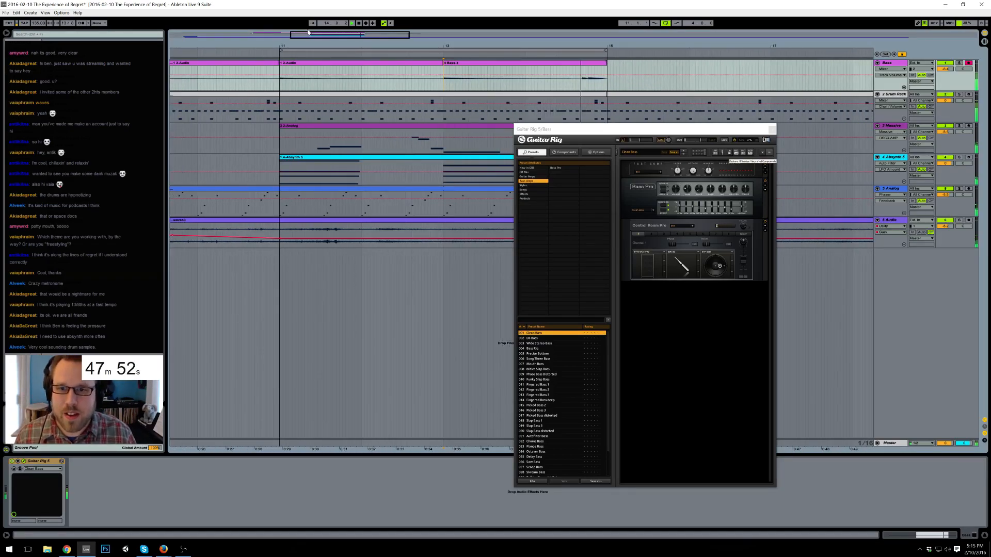
pyautogui.click(561, 67)
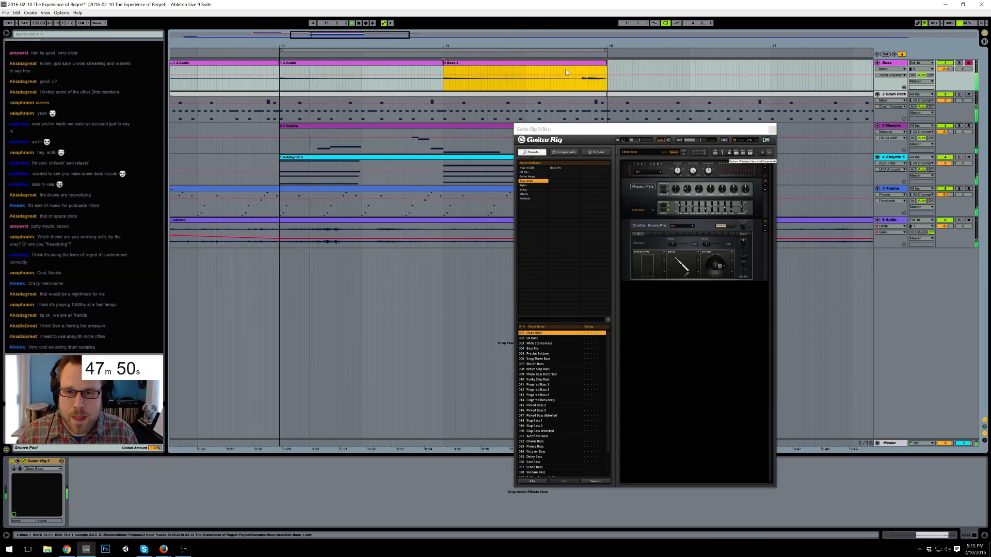
pyautogui.doubleClick(561, 67)
pyautogui.moveTo(684, 132); pyautogui.dragTo(355, 149)
pyautogui.moveTo(550, 229); pyautogui.dragTo(207, 232)
pyautogui.click(627, 244)
pyautogui.moveTo(625, 245); pyautogui.dragTo(686, 243)
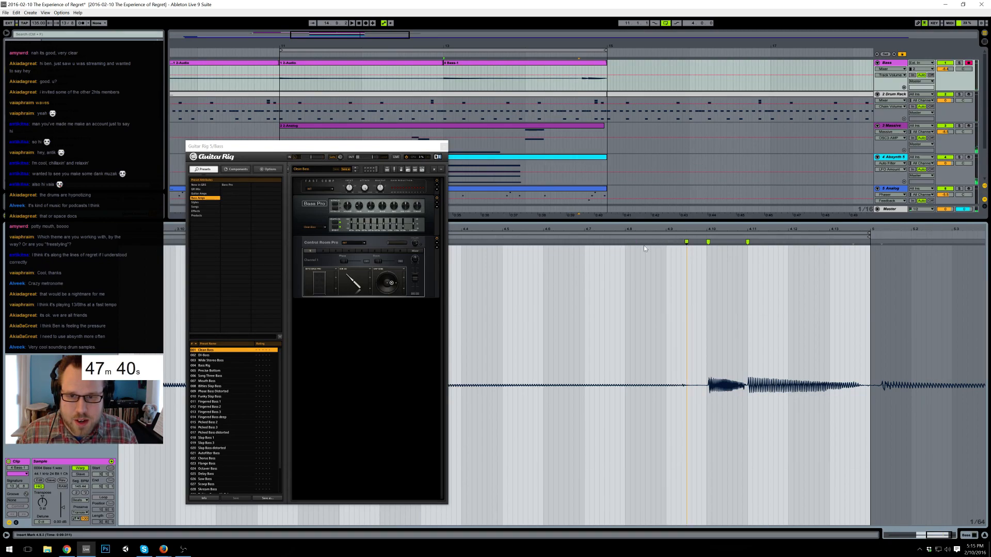
pyautogui.click(506, 237)
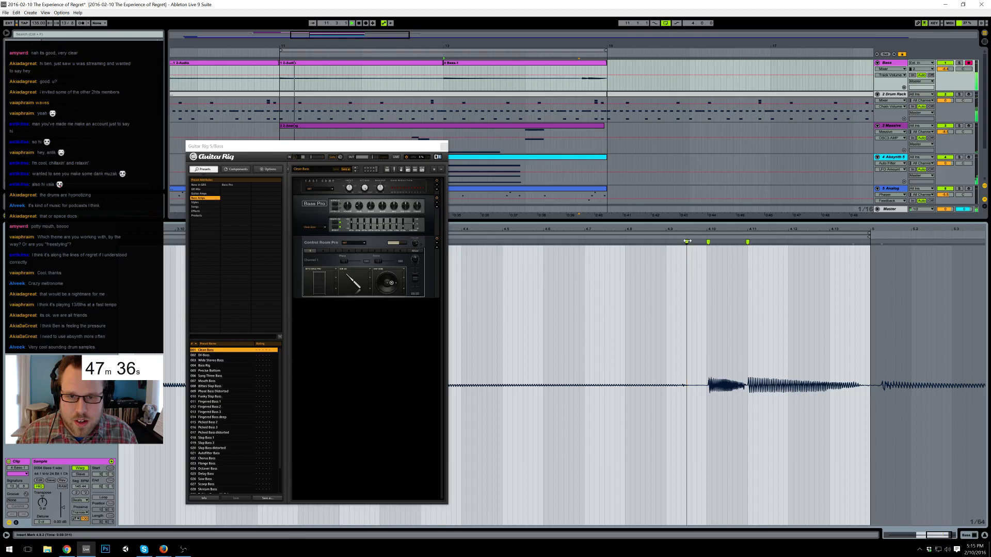
pyautogui.moveTo(686, 243)
pyautogui.mouseDown()
pyautogui.moveTo(672, 241)
pyautogui.moveTo(683, 241)
pyautogui.mouseUp()
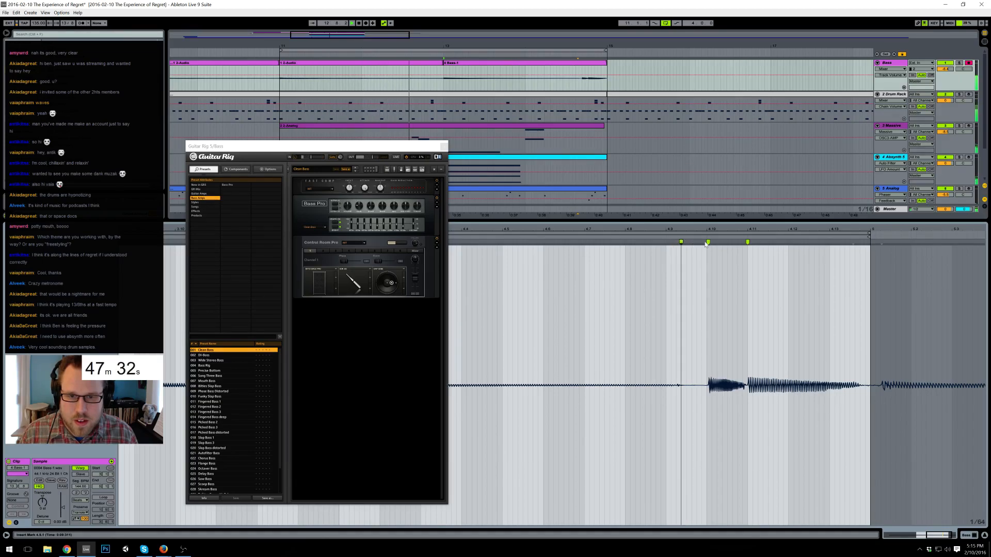
# - Pin the note past the end of Bass-1 with a warp marker, and try moving the clip's last note later
pyautogui.moveTo(748, 241); pyautogui.dragTo(769, 242)
pyautogui.doubleClick(874, 242)
pyautogui.moveTo(874, 242); pyautogui.dragTo(871, 242)
pyautogui.doubleClick(871, 241)
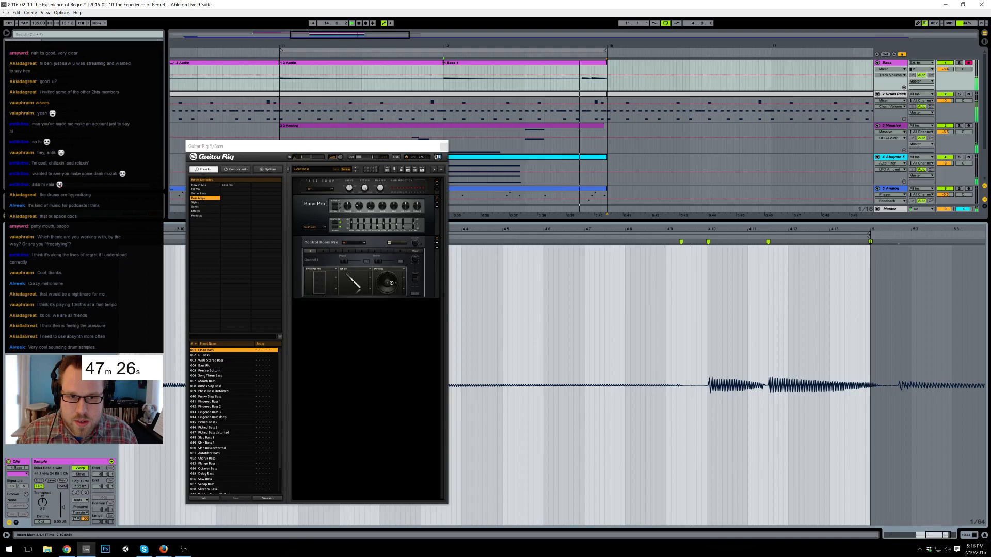
pyautogui.moveTo(898, 242)
pyautogui.mouseDown()
pyautogui.moveTo(875, 243)
pyautogui.moveTo(886, 242)
pyautogui.mouseUp()
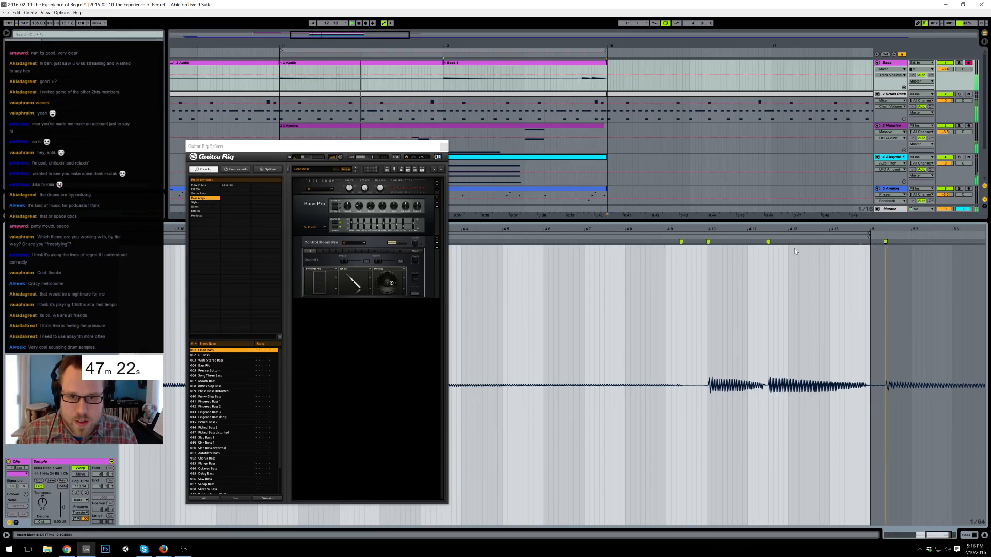
pyautogui.moveTo(768, 242)
pyautogui.mouseDown()
pyautogui.moveTo(747, 242)
pyautogui.moveTo(788, 242)
pyautogui.mouseUp()
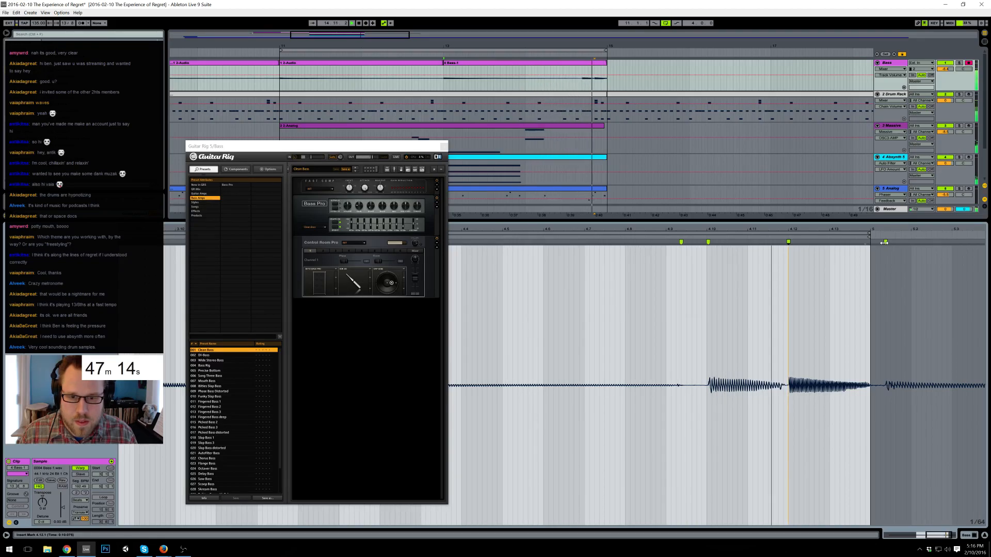
pyautogui.hotkey('ctrl', 'z')
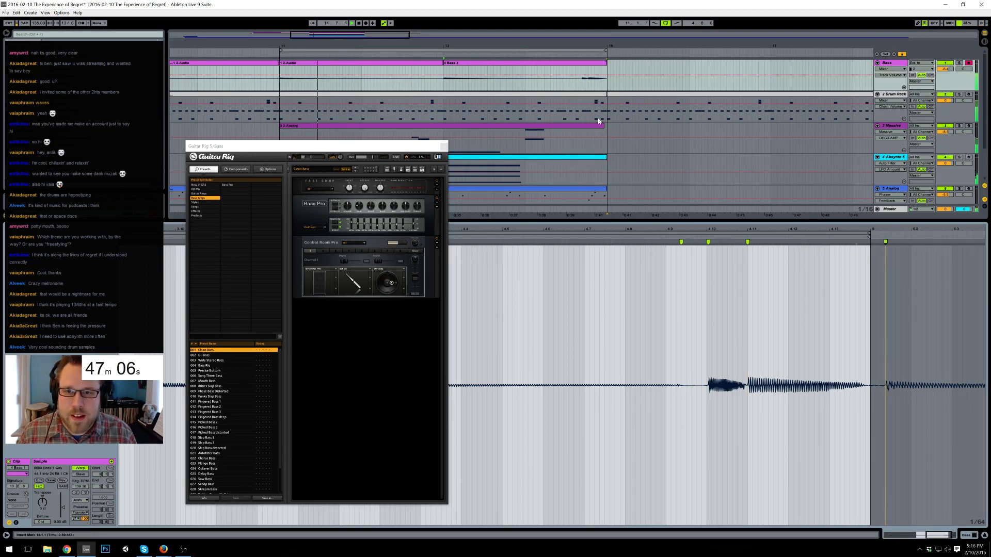
# - Check the Drum Rack notes leading up to bar 15 and bring its device chain back into view
pyautogui.click(563, 123)
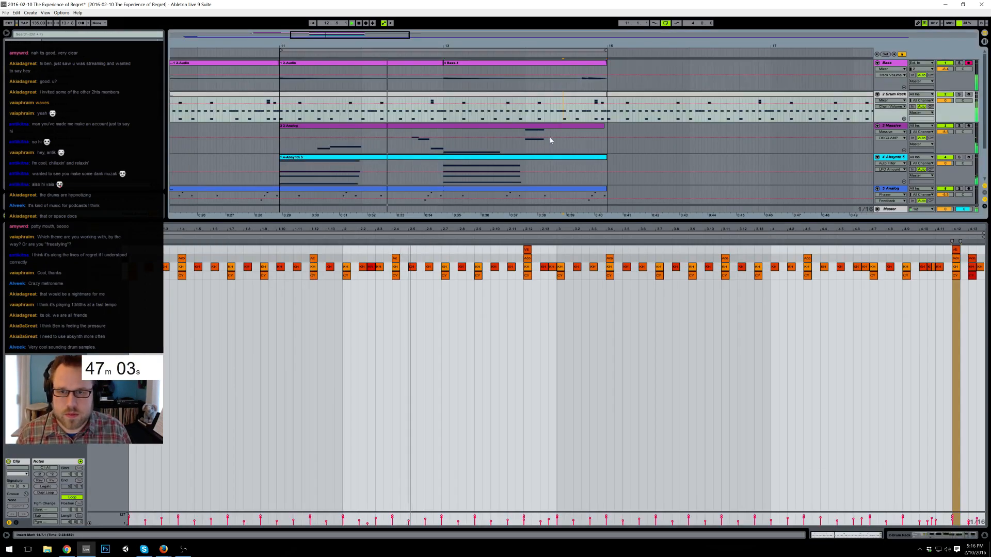
pyautogui.click(940, 536)
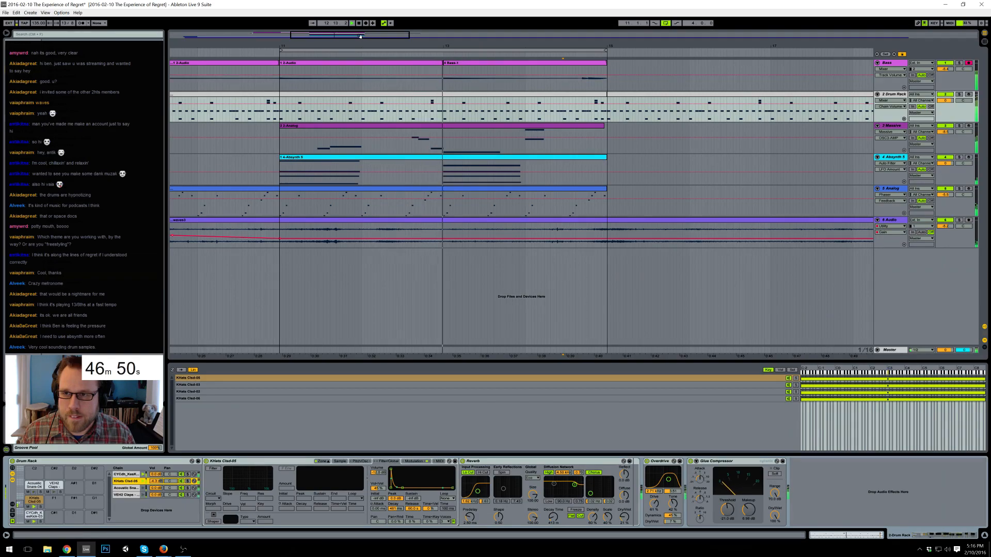
pyautogui.moveTo(360, 36); pyautogui.dragTo(390, 43)
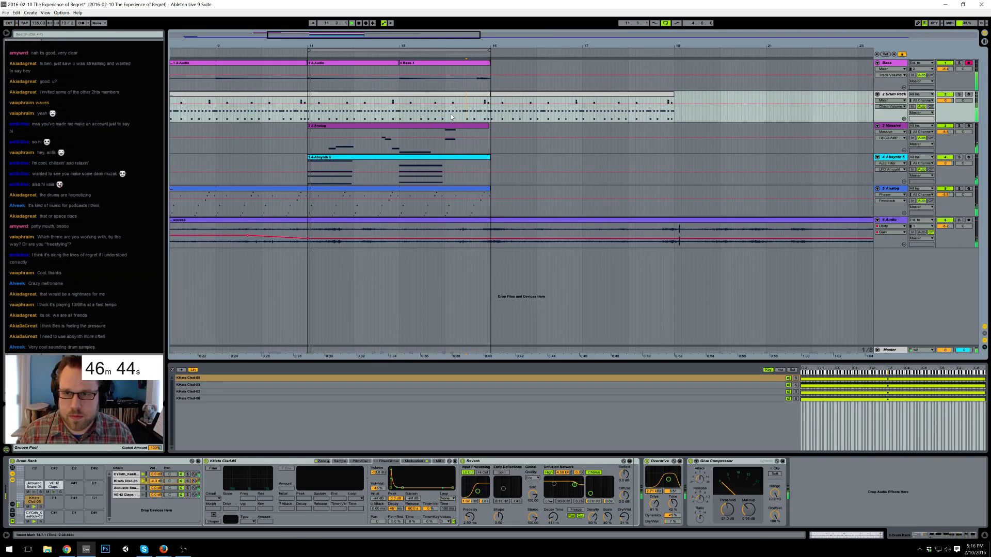
# - Shift the closing notes of Bass-1 to 4.11 and 4.12, and the long note's end marker to 4.10
pyautogui.click(474, 64)
pyautogui.press('space')
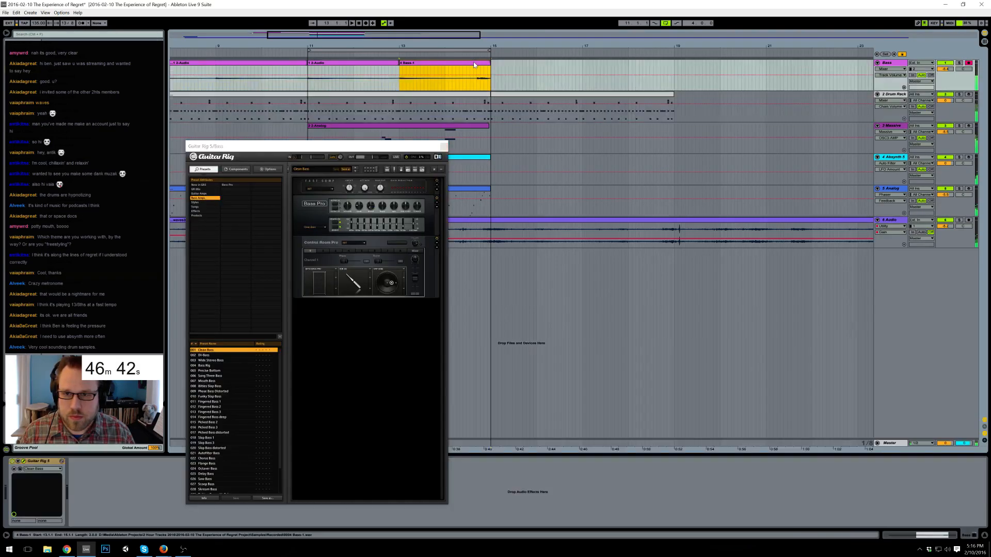
pyautogui.doubleClick(475, 64)
pyautogui.moveTo(748, 241); pyautogui.dragTo(789, 241)
pyautogui.moveTo(709, 242); pyautogui.dragTo(748, 242)
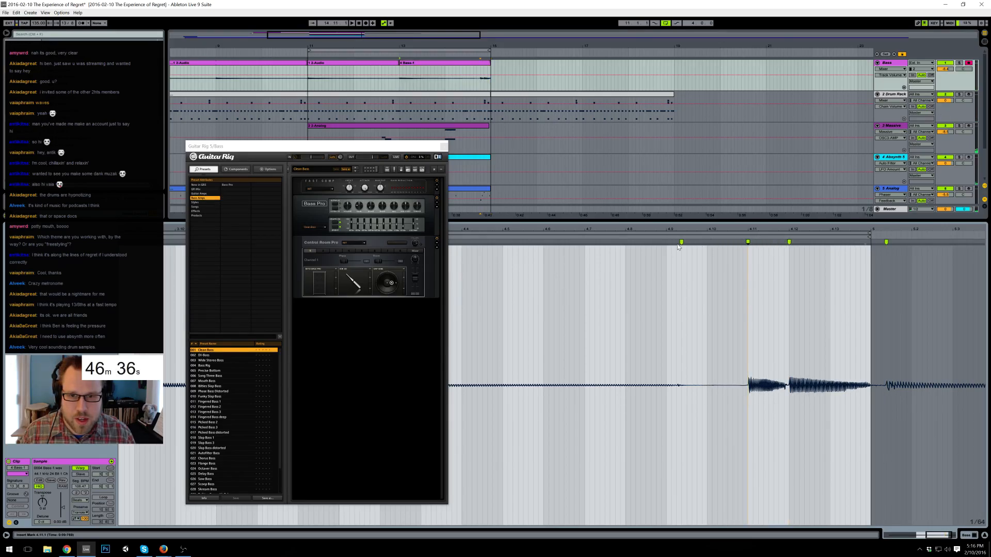
pyautogui.moveTo(682, 241); pyautogui.dragTo(707, 242)
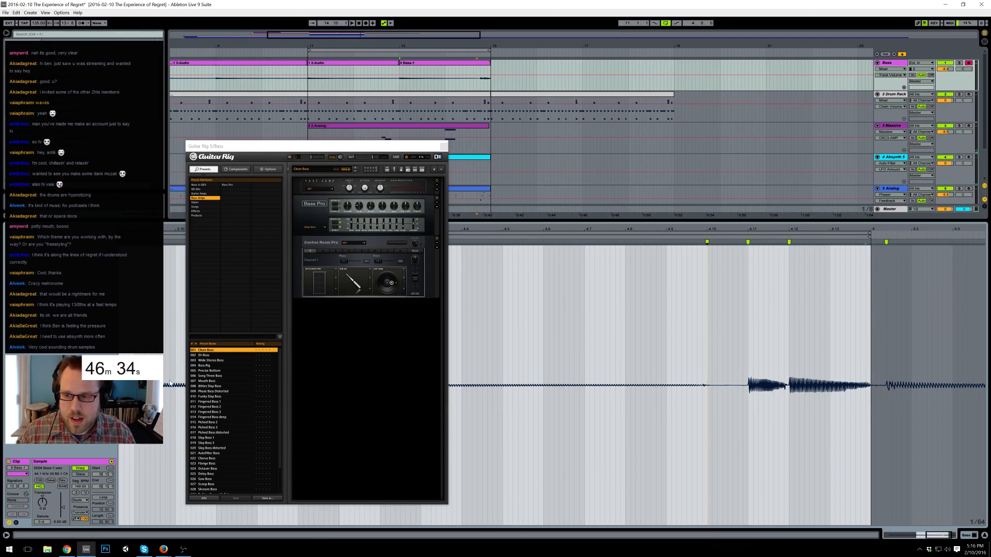
# - Change the Bass-1 clip's warp mode to Complex and play back the loop
pyautogui.click(78, 501)
pyautogui.click(88, 528)
pyautogui.press('space')
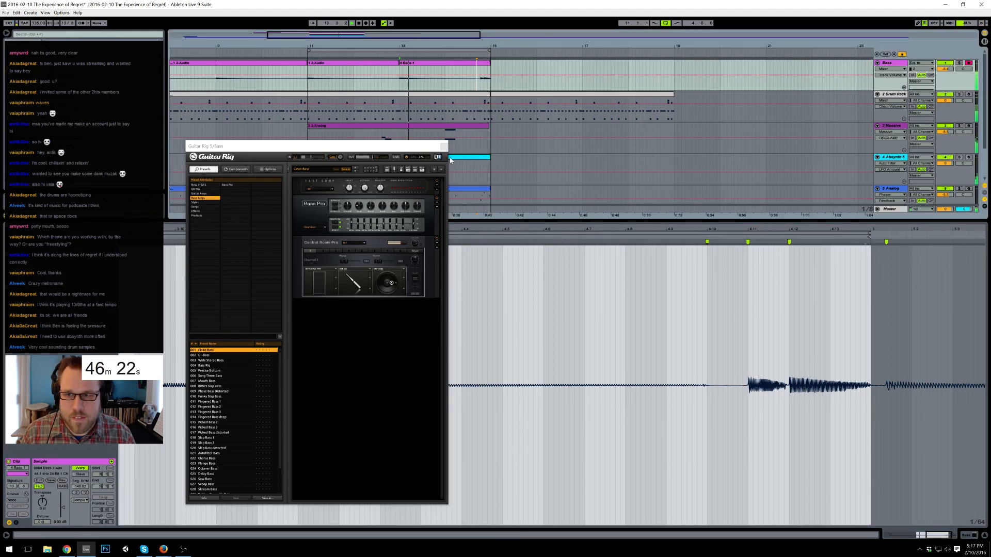
# - Open the Drum Rack clip that starts at bar 15 for note editing
pyautogui.click(972, 537)
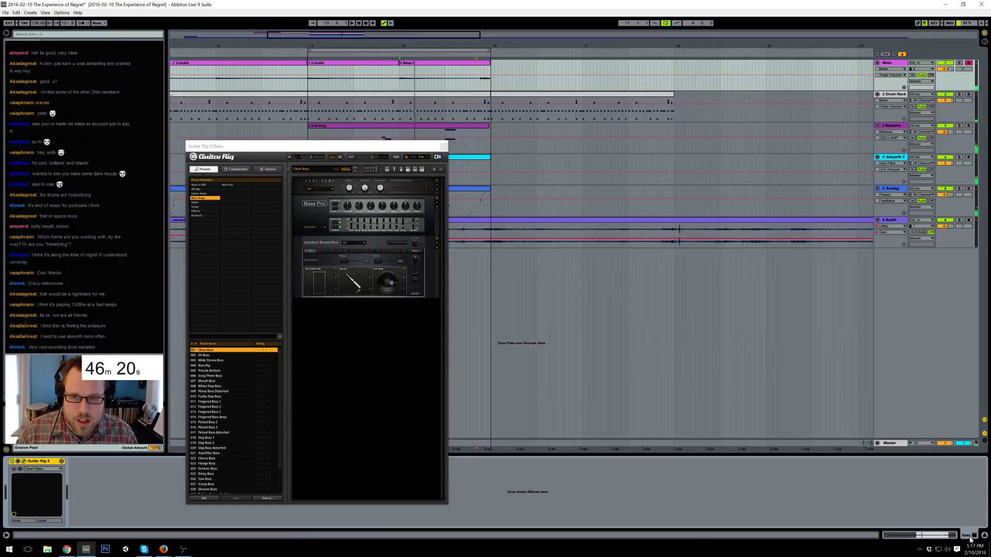
pyautogui.click(896, 96)
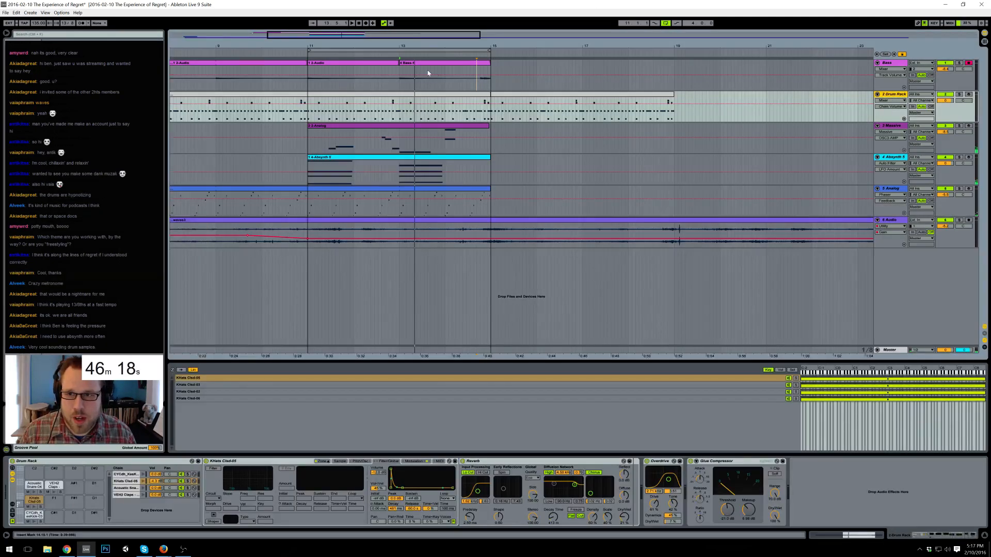
pyautogui.moveTo(398, 37); pyautogui.dragTo(418, 38)
pyautogui.click(450, 96)
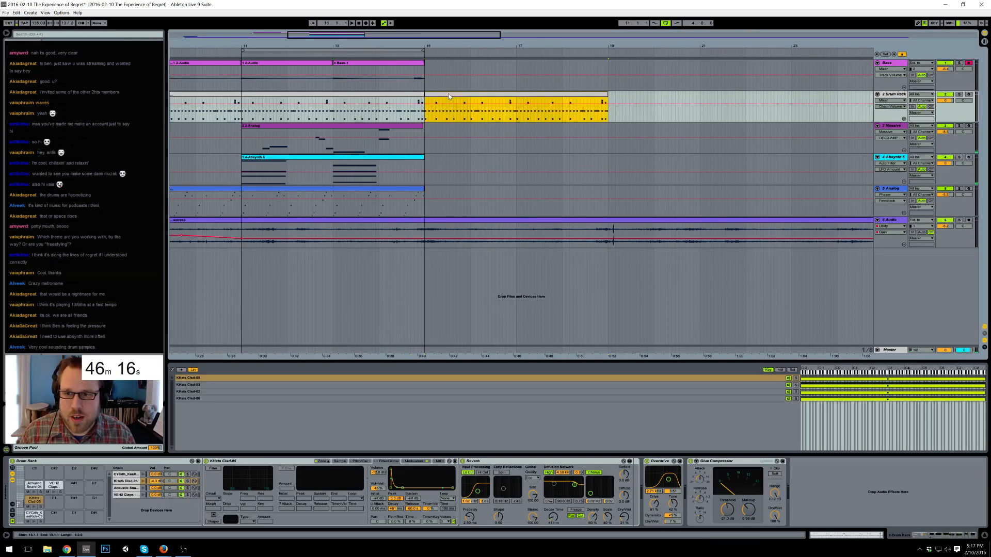
pyautogui.doubleClick(449, 96)
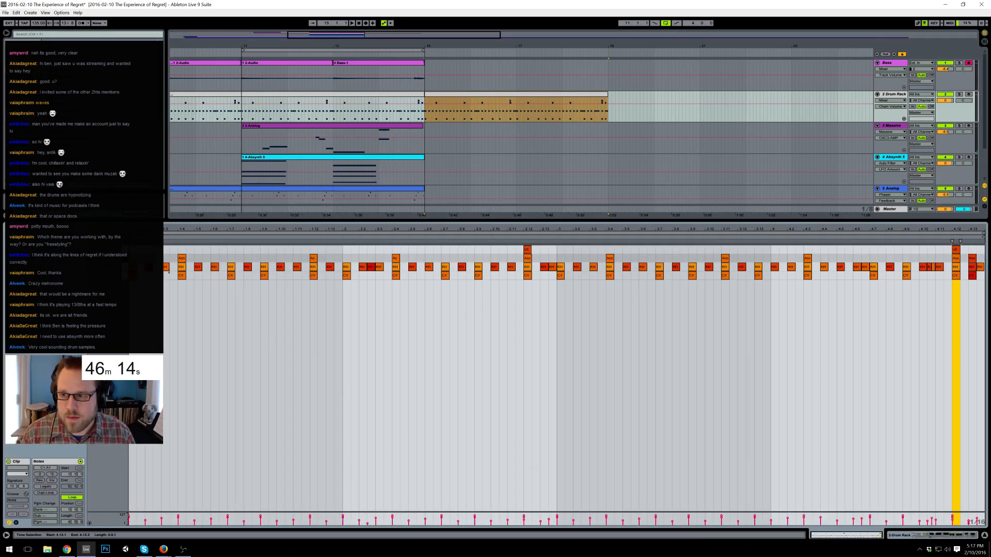
# - Move the first kick-and-snare accent in bar 1 of the drum clip earlier to 1.3
pyautogui.click(184, 276)
pyautogui.press('Left')
pyautogui.press('Left')
pyautogui.click(181, 258)
pyautogui.press('Left')
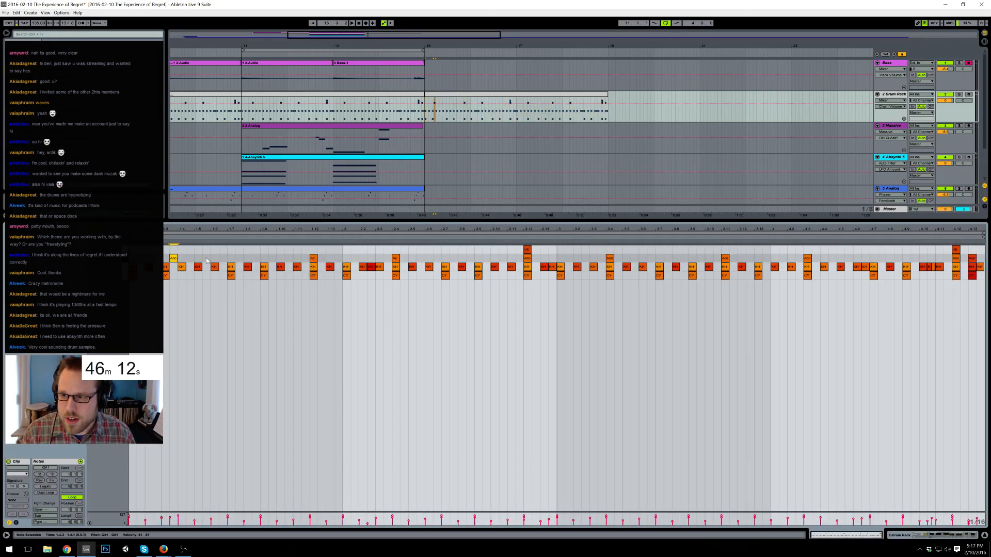
# - Shift the kick that follows bar 1's first accent earlier to 1.6
pyautogui.click(232, 276)
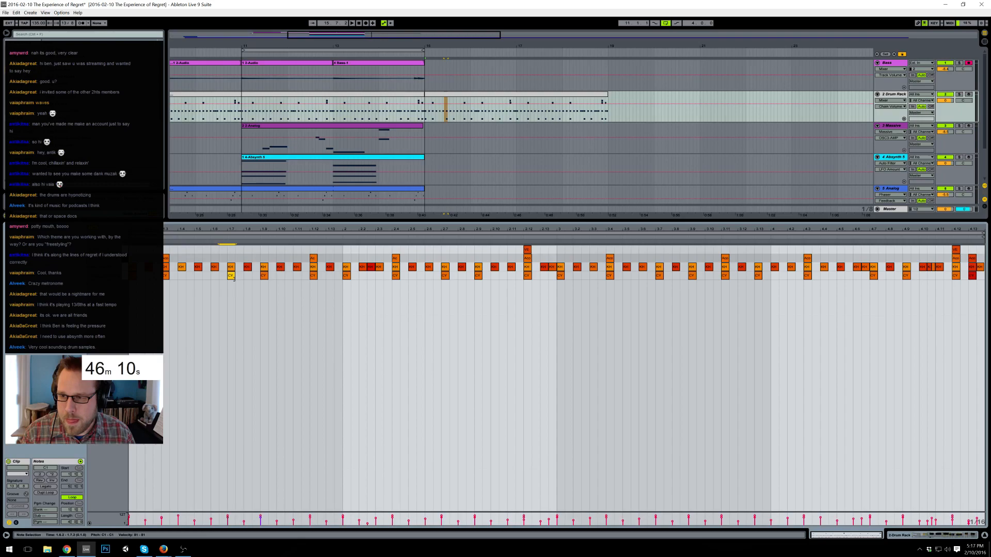
pyautogui.moveTo(227, 279); pyautogui.dragTo(257, 280)
pyautogui.press('Left')
pyautogui.press('Left')
pyautogui.press('Right')
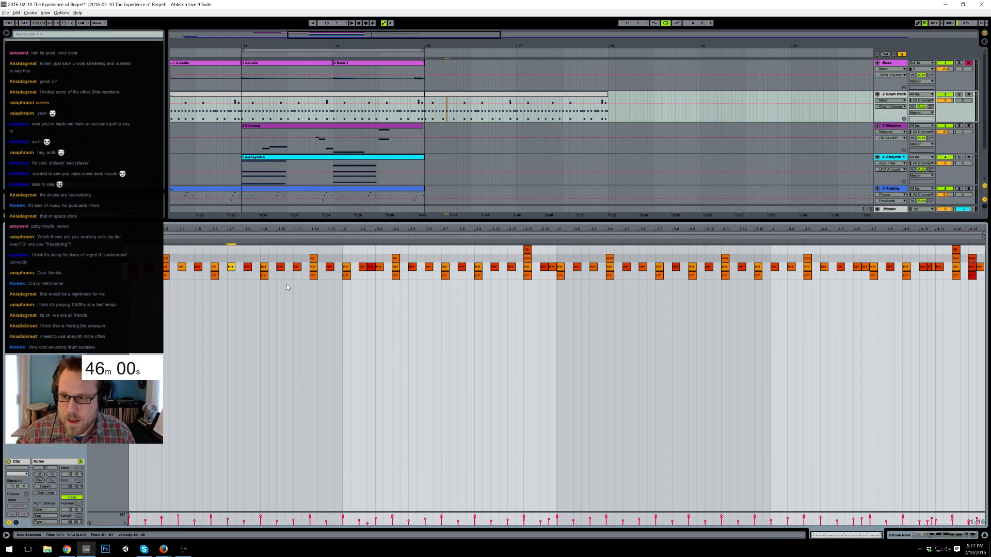
# - Move the closing kick-and-snare accent of bar 1 earlier to 1.11
pyautogui.click(315, 277)
pyautogui.click(312, 258)
pyautogui.press('Left')
pyautogui.click(298, 268)
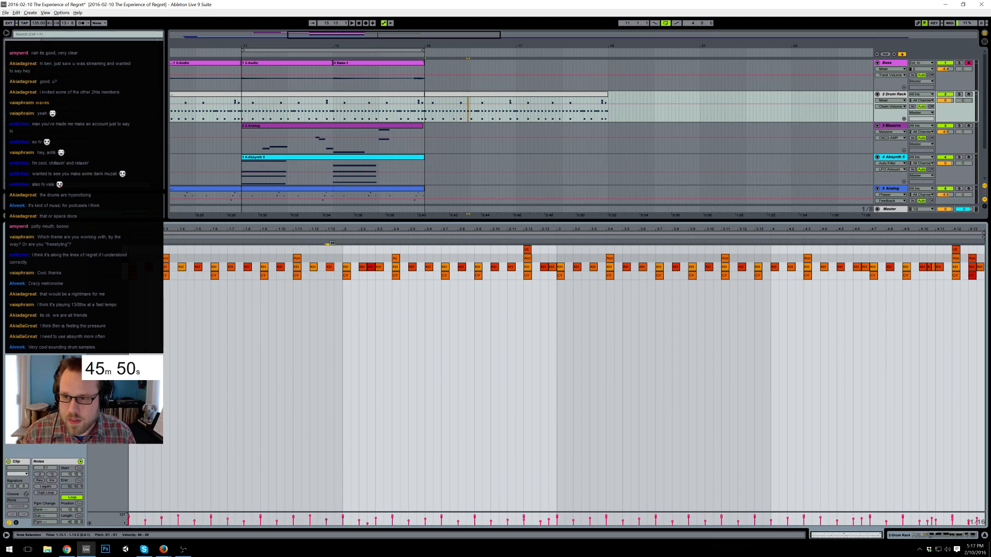
# - Shift bar 2's kick-and-snare accents to 2.3 and 2.11, clap included, and the kick between them to 2.6
pyautogui.moveTo(396, 275); pyautogui.dragTo(374, 259)
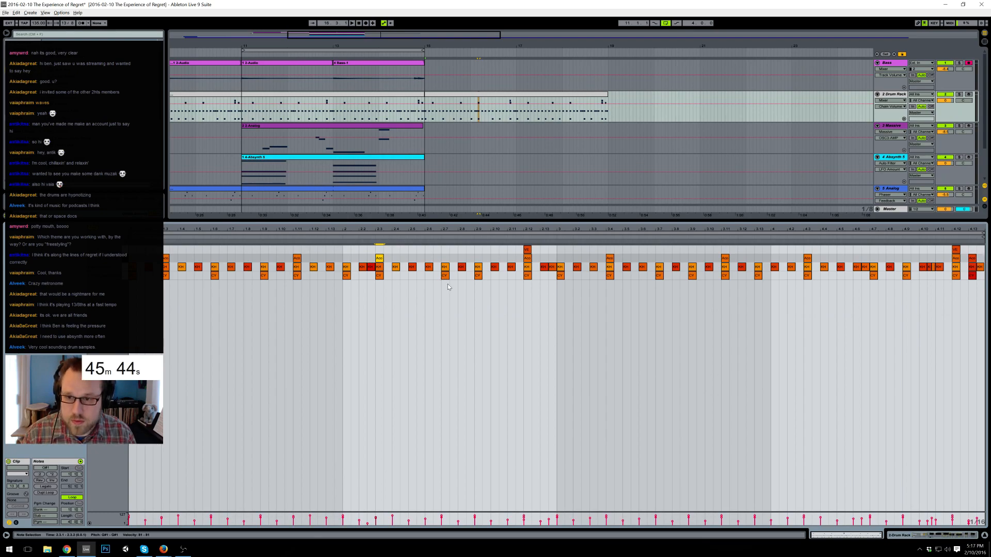
pyautogui.moveTo(445, 276); pyautogui.dragTo(428, 276)
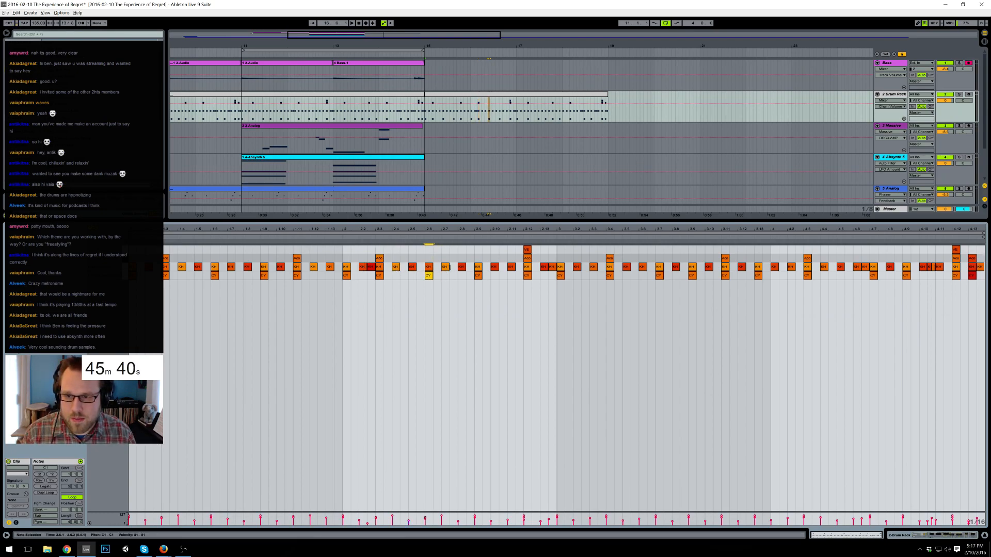
pyautogui.moveTo(517, 250); pyautogui.dragTo(533, 282)
pyautogui.press('Left')
pyautogui.press('Left')
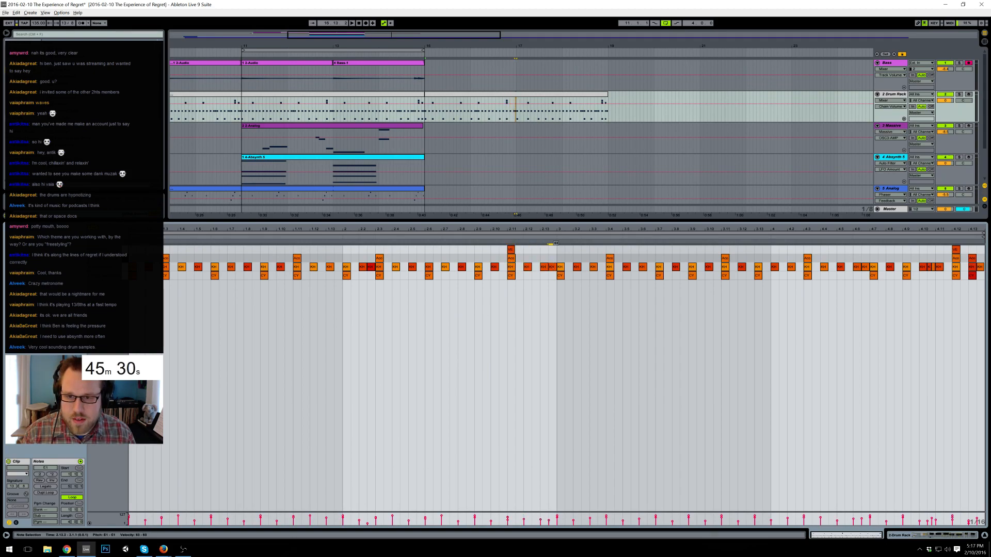
# - Move bar 3's first kick-and-snare accent to 3.3 and place a kick at 3.10, just before the second accent
pyautogui.moveTo(599, 280); pyautogui.dragTo(614, 276)
pyautogui.press('Left')
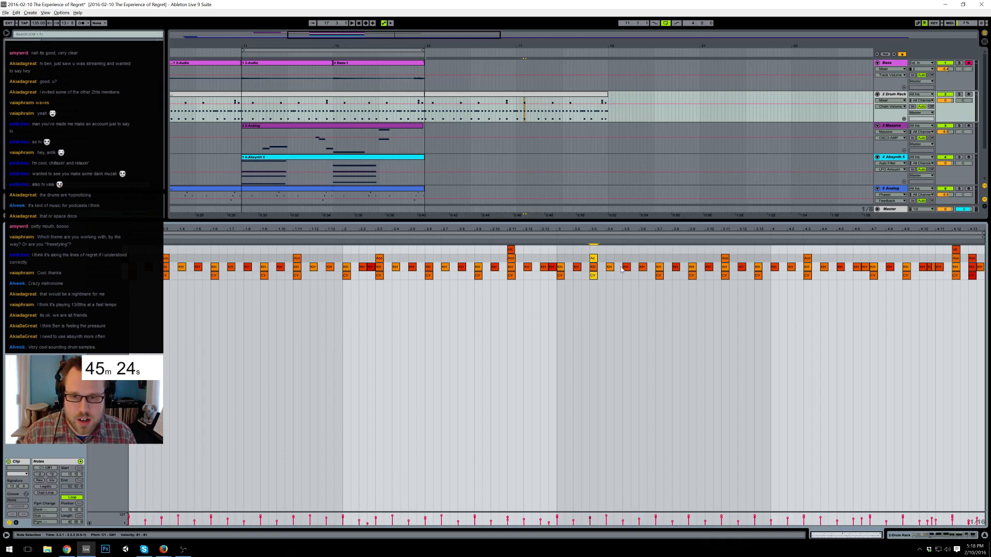
pyautogui.moveTo(643, 283); pyautogui.dragTo(670, 274)
pyautogui.press('Right')
pyautogui.press('Right')
pyautogui.press('Right')
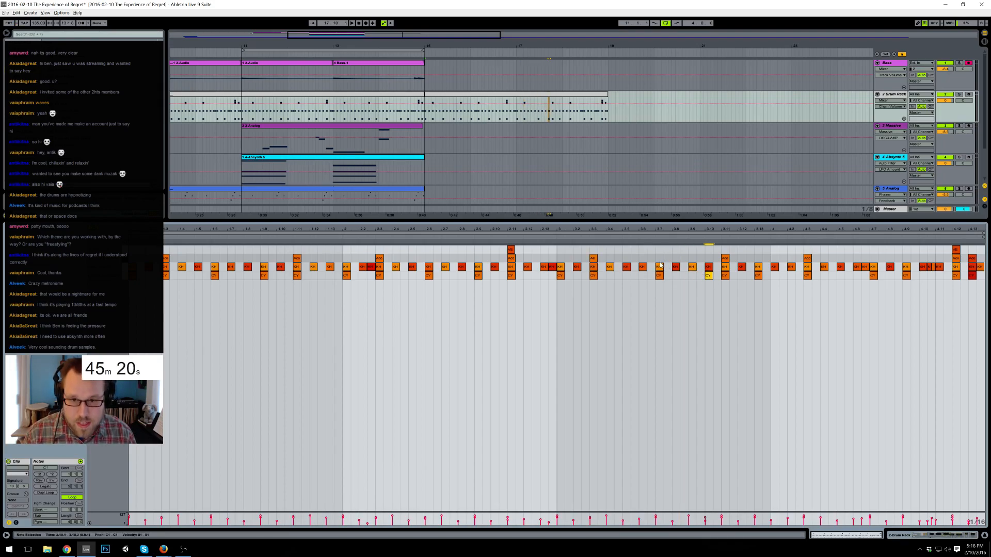
pyautogui.moveTo(656, 516); pyautogui.dragTo(656, 518)
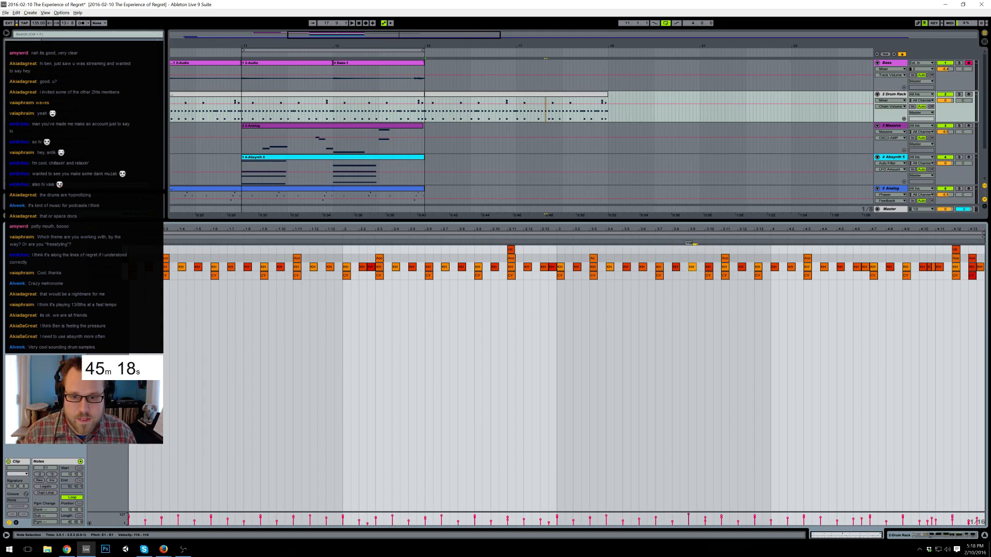
pyautogui.click(708, 267)
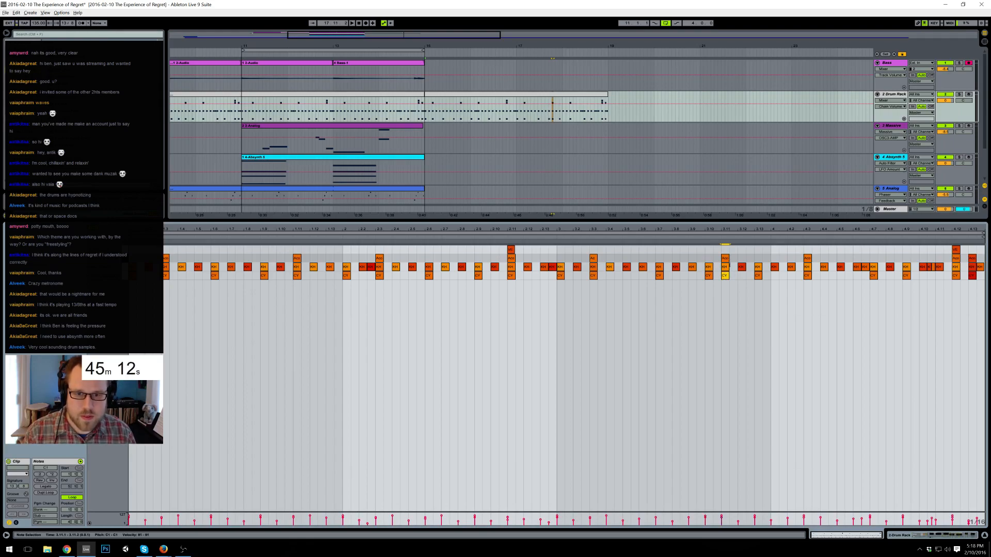
# - Shift the last kick of bar 3 to 4.1 and add a snare note at 4.7
pyautogui.click(807, 276)
pyautogui.press('Left')
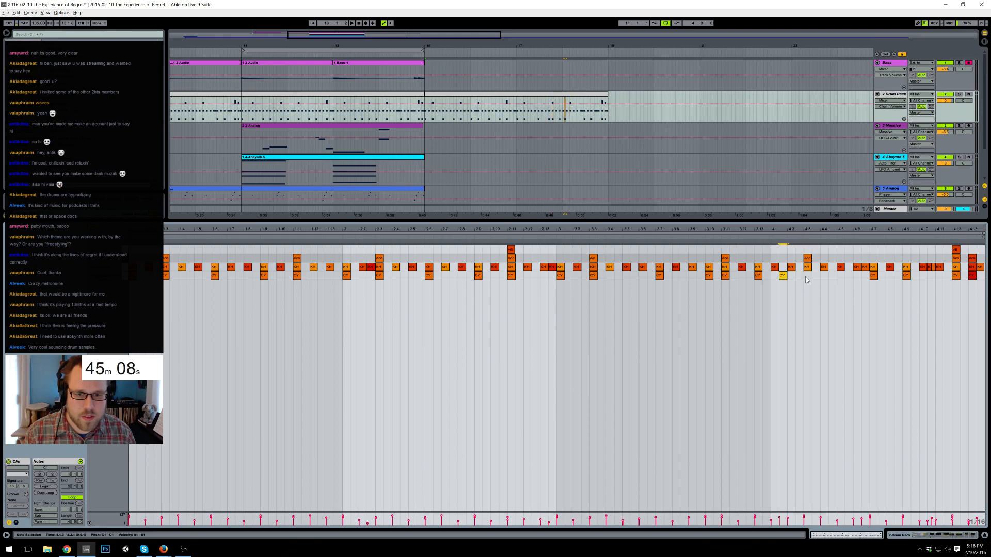
pyautogui.press('Left')
pyautogui.press('Left')
pyautogui.press('Left')
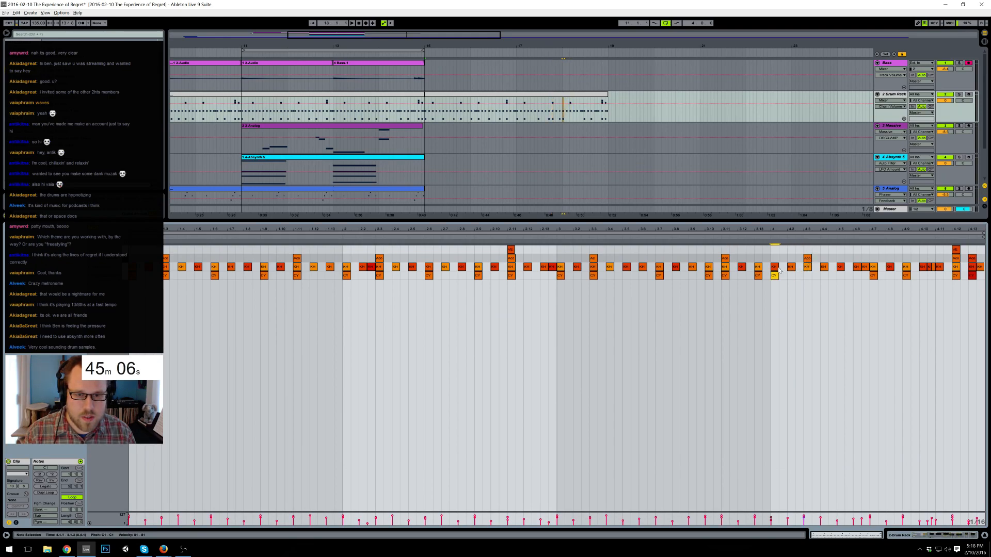
pyautogui.press('Right')
pyautogui.press('Right')
pyautogui.click(758, 276)
pyautogui.press('Right')
pyautogui.press('Right')
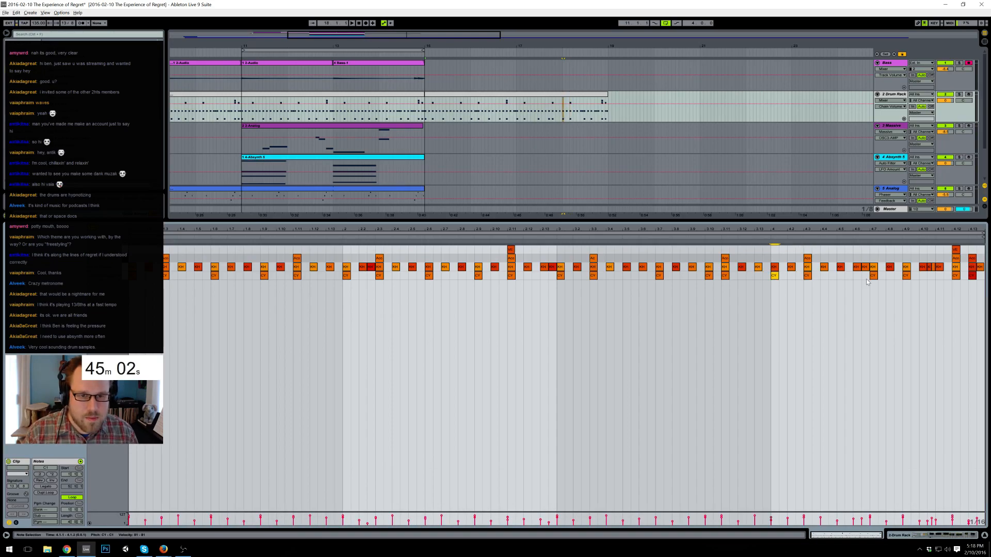
pyautogui.doubleClick(873, 258)
pyautogui.moveTo(881, 258); pyautogui.dragTo(879, 259)
# - Start playback from bar 15 and loop the length of the selected Drum Rack clip
pyautogui.press('space')
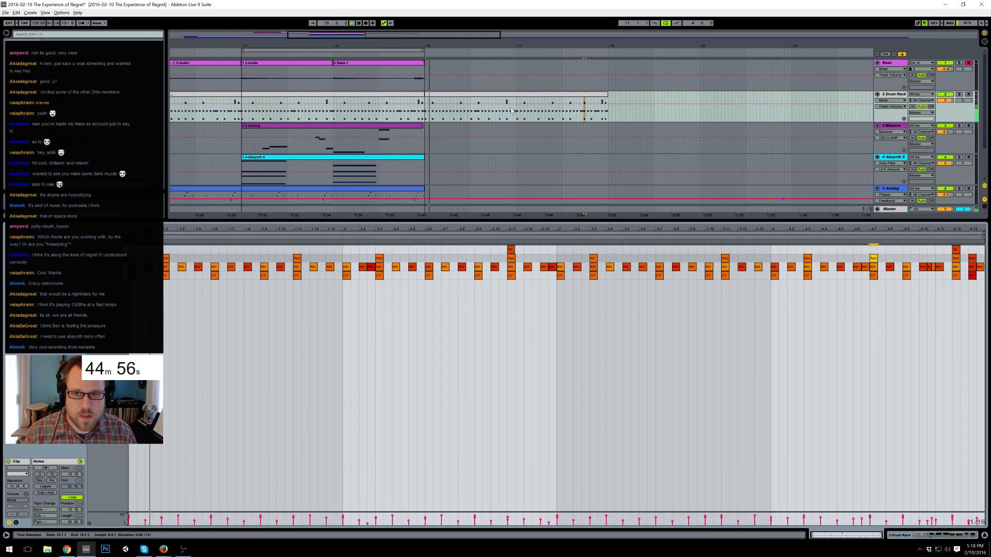
pyautogui.click(545, 96)
pyautogui.hotkey('ctrl', 'l')
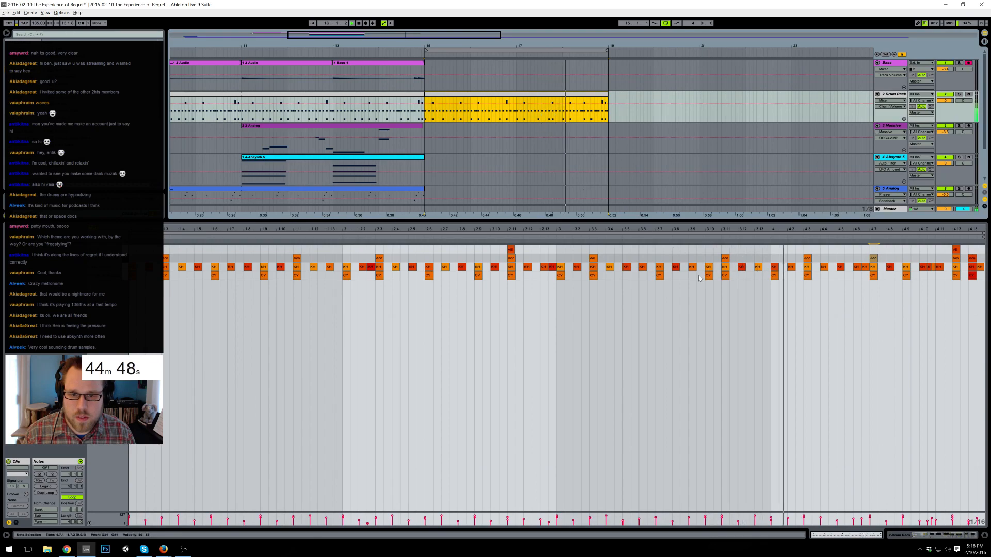
# - Move the two kicks in the middle of bar 3 earlier to 3.6 and 3.9
pyautogui.click(659, 277)
pyautogui.press('Left')
pyautogui.press('Left')
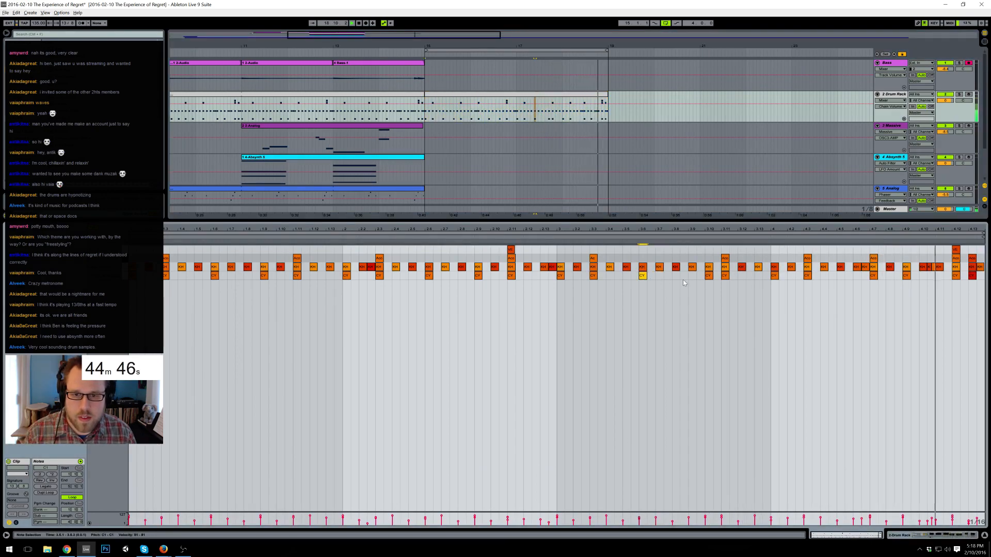
pyautogui.click(709, 276)
pyautogui.press('Left')
pyautogui.press('Left')
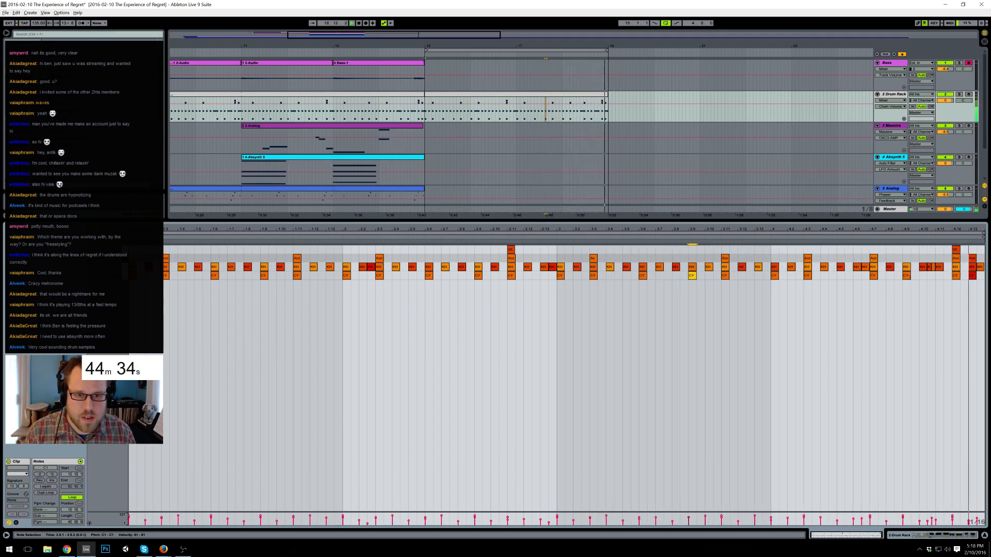
# - Move the last lone kick of bar 4 to 4.8 and delete the kick under the snare at 4.7
pyautogui.moveTo(906, 276); pyautogui.dragTo(890, 275)
pyautogui.doubleClick(873, 276)
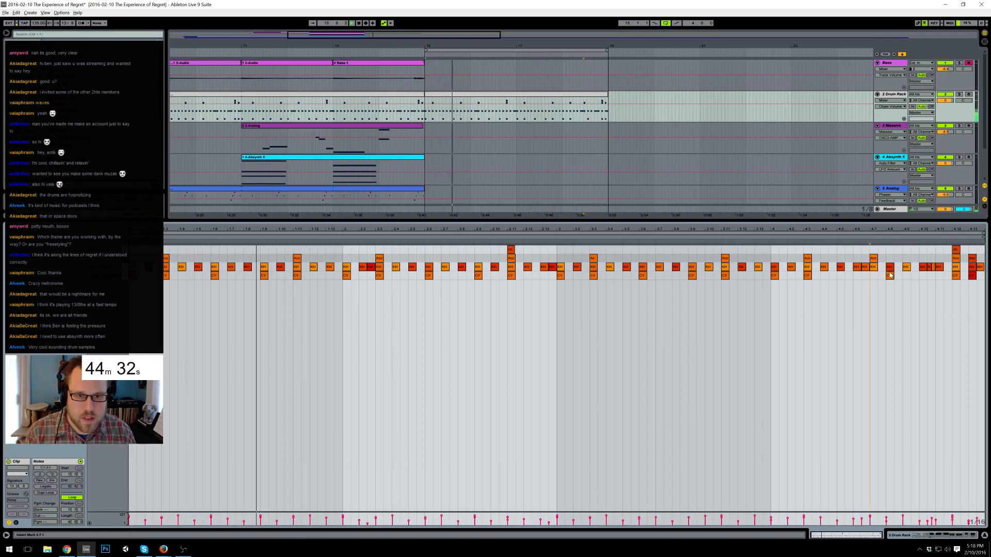
pyautogui.click(866, 299)
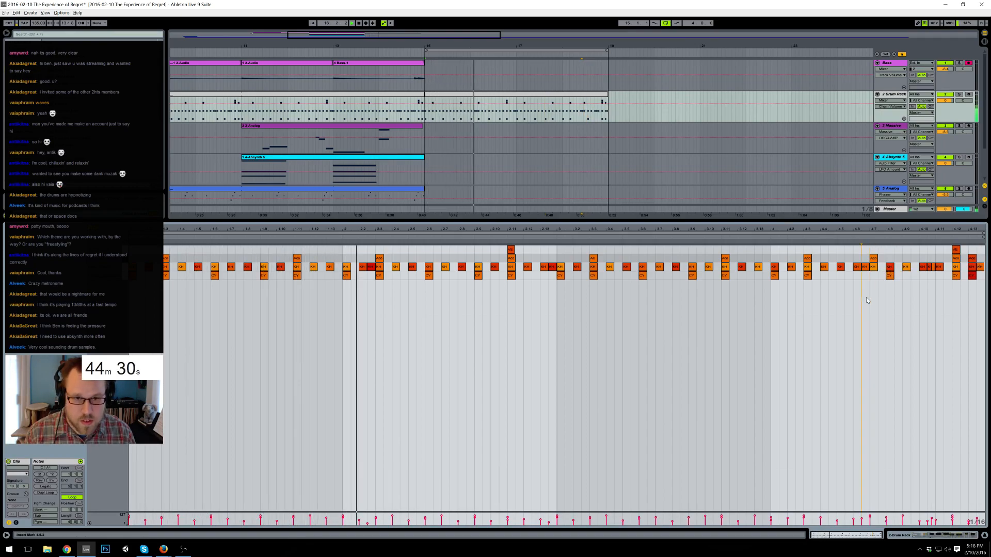
# - Add extra closed hi-hat notes on the half-steps just before bar 4 and just before 4.9
pyautogui.click(906, 266)
pyautogui.moveTo(906, 267); pyautogui.dragTo(906, 297)
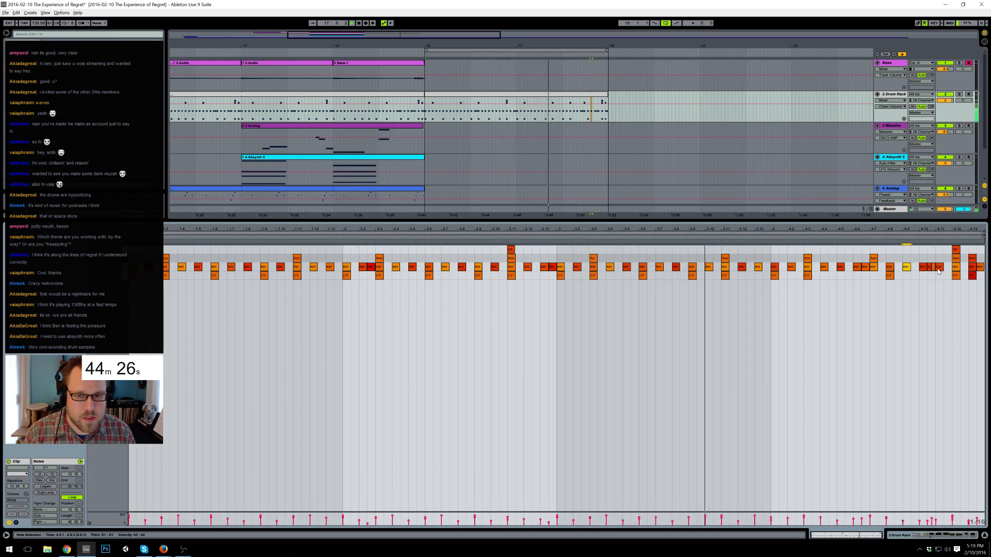
pyautogui.click(768, 267)
pyautogui.doubleClick(768, 268)
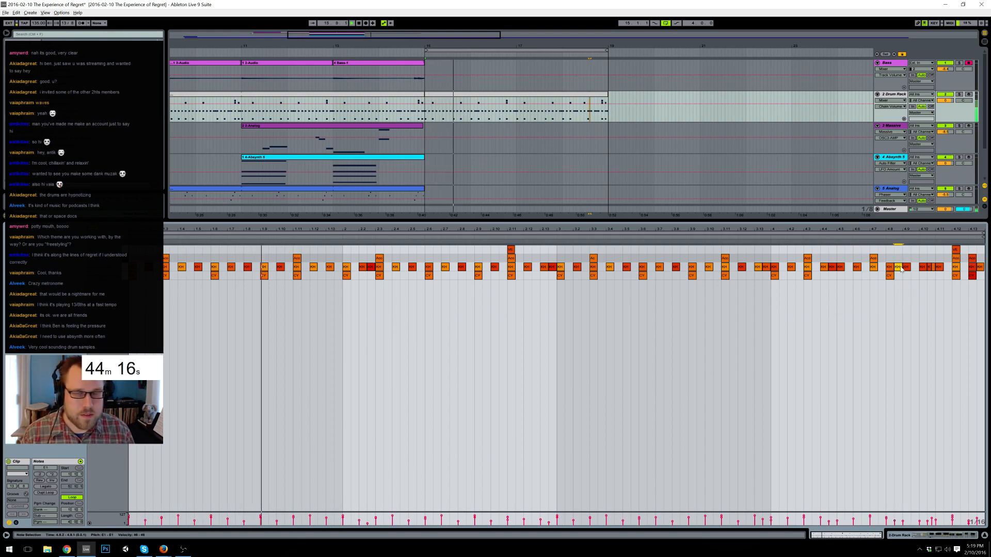
# - Duplicate the 4-Absynth 5 clip to bar 15 and bring up the copy's notes
pyautogui.click(348, 162)
pyautogui.hotkey('ctrl', 'd')
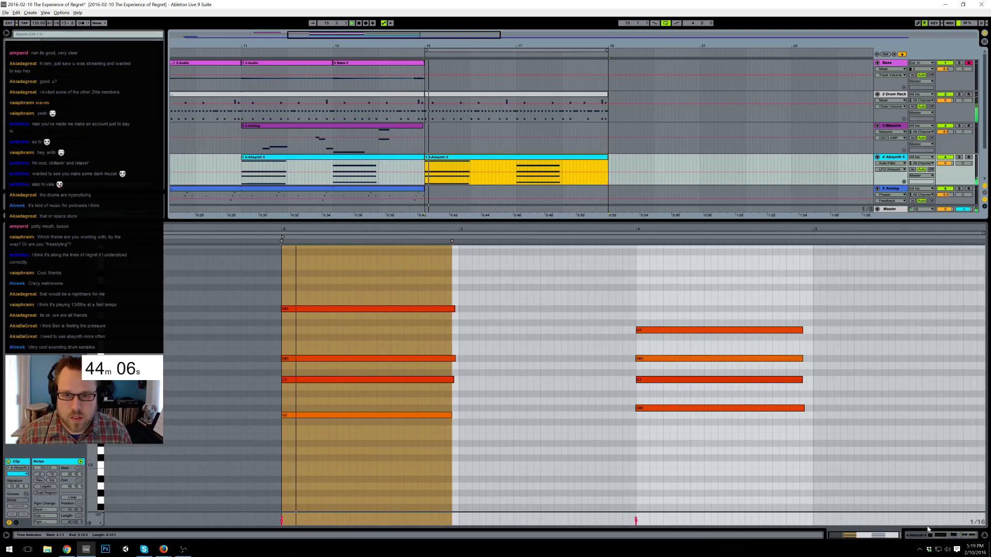
pyautogui.hotkey('shift', 'Tab')
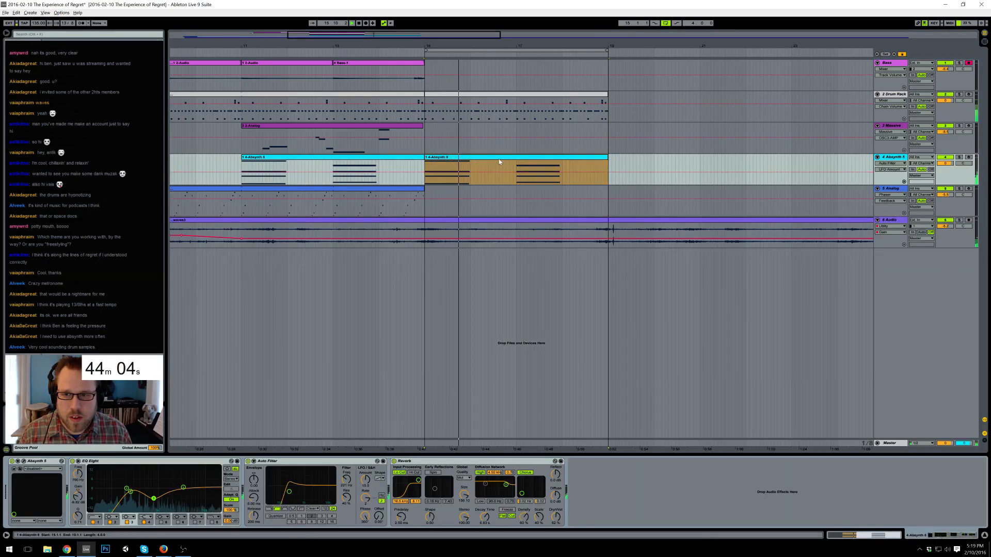
pyautogui.hotkey('shift', 'Tab')
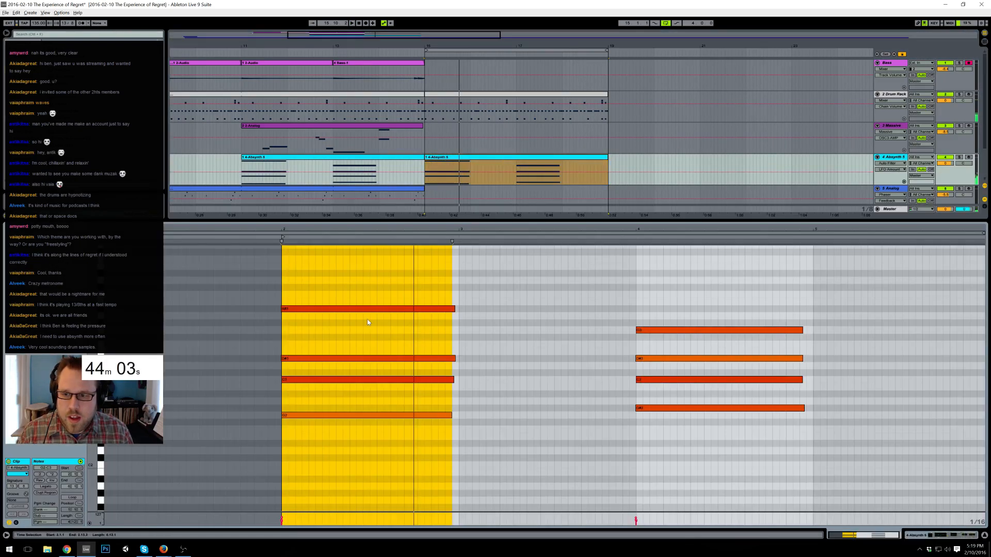
# - Raise the lower three notes of the copied clip's first chord to F3, D3 and A#2
pyautogui.click(318, 358)
pyautogui.press('Up')
pyautogui.press('Up')
pyautogui.click(320, 380)
pyautogui.press('Up')
pyautogui.press('Up')
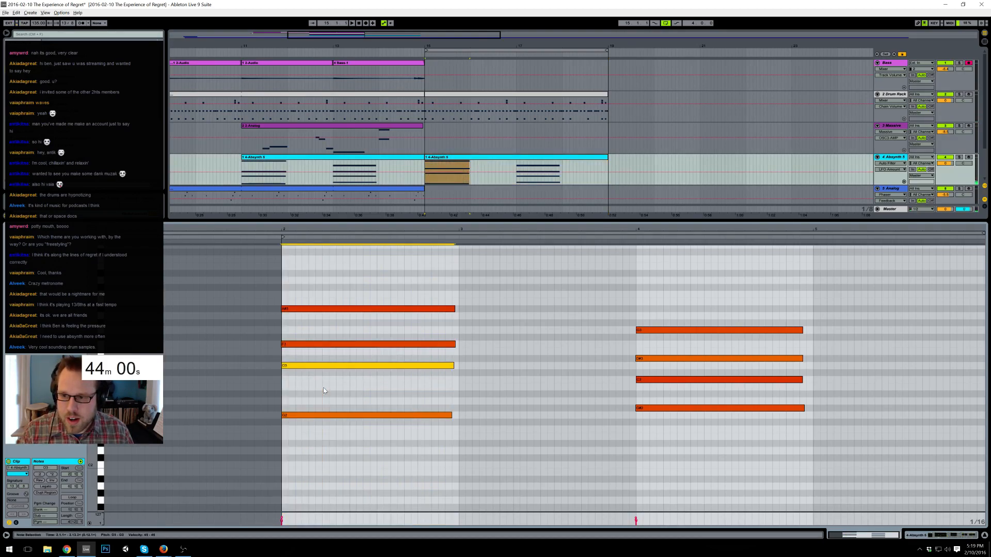
pyautogui.click(327, 400)
pyautogui.click(325, 416)
pyautogui.press('Up')
pyautogui.press('Up')
pyautogui.press('Up')
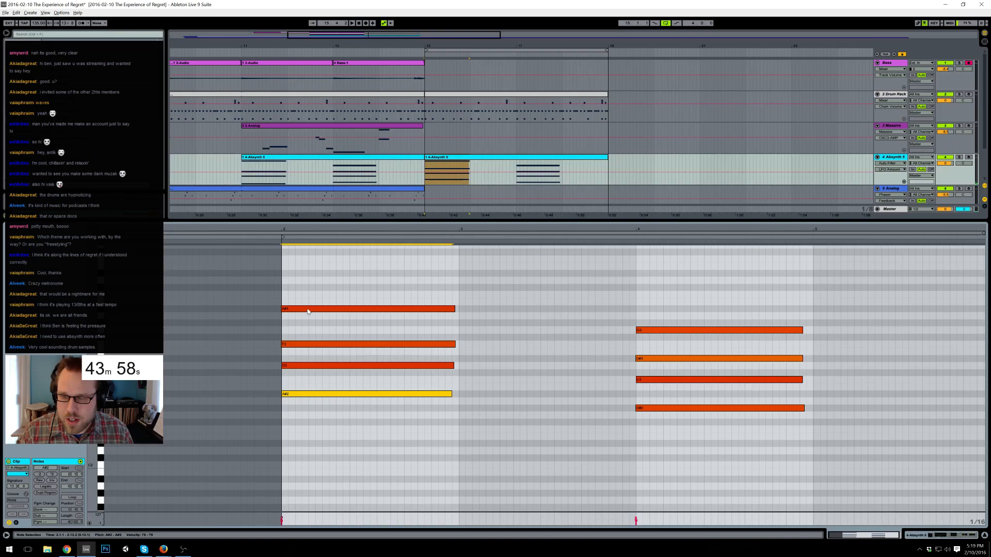
# - Try the first chord's top note at A3 during playback, and return it to A#3
pyautogui.click(312, 310)
pyautogui.press('Down')
pyautogui.press('Down')
pyautogui.press('Up')
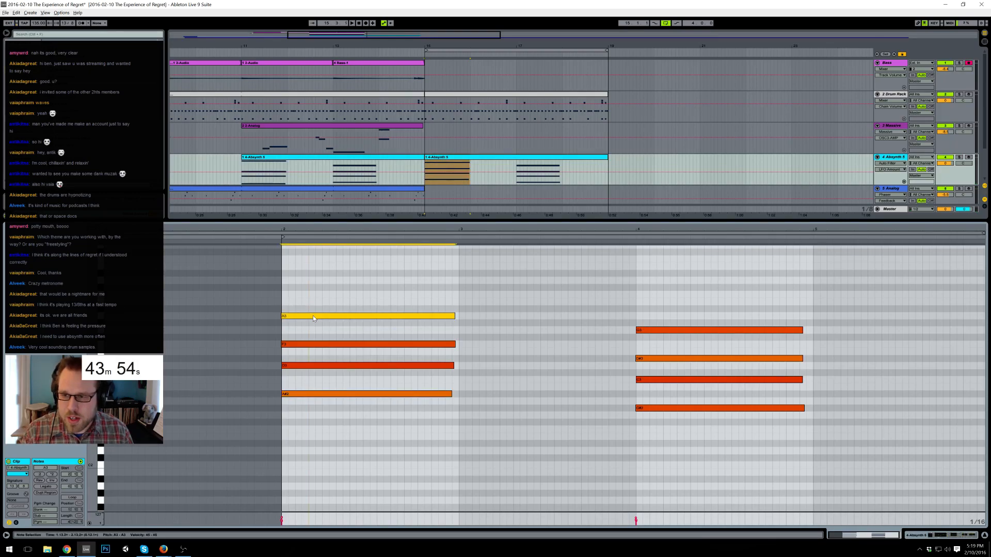
pyautogui.press('space')
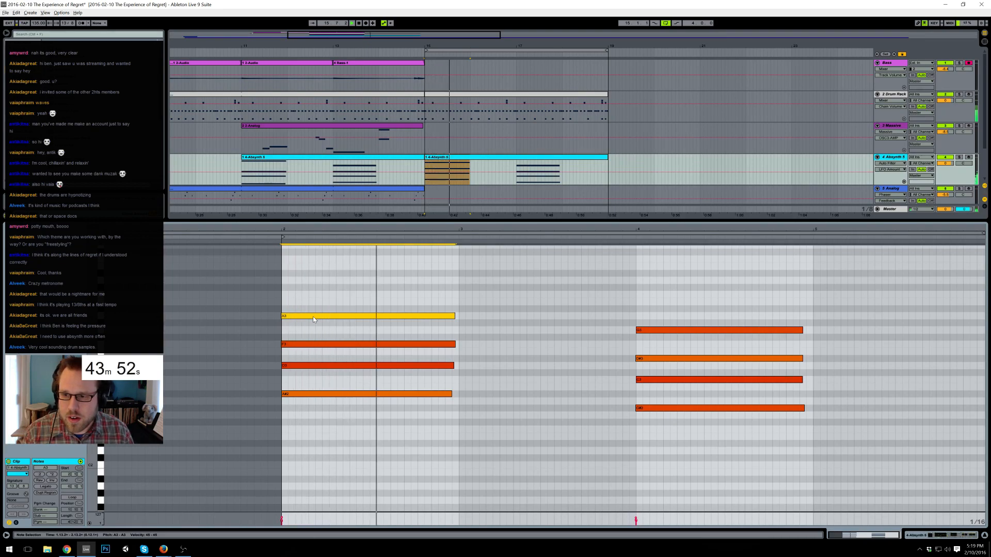
pyautogui.press('Up')
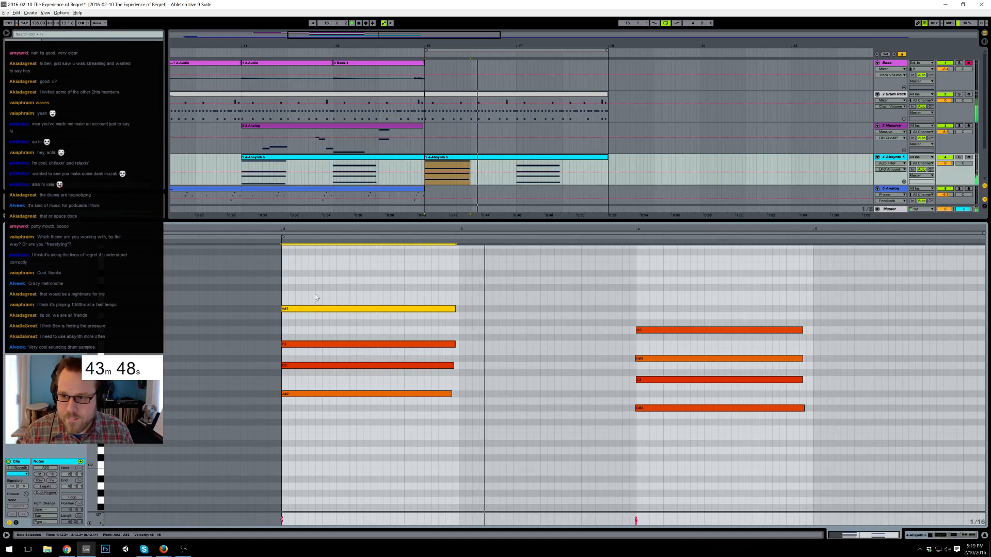
# - Quantize the first chord of the copied Absynth clip to the current grid with the amount at 100%
pyautogui.moveTo(315, 296); pyautogui.dragTo(325, 405)
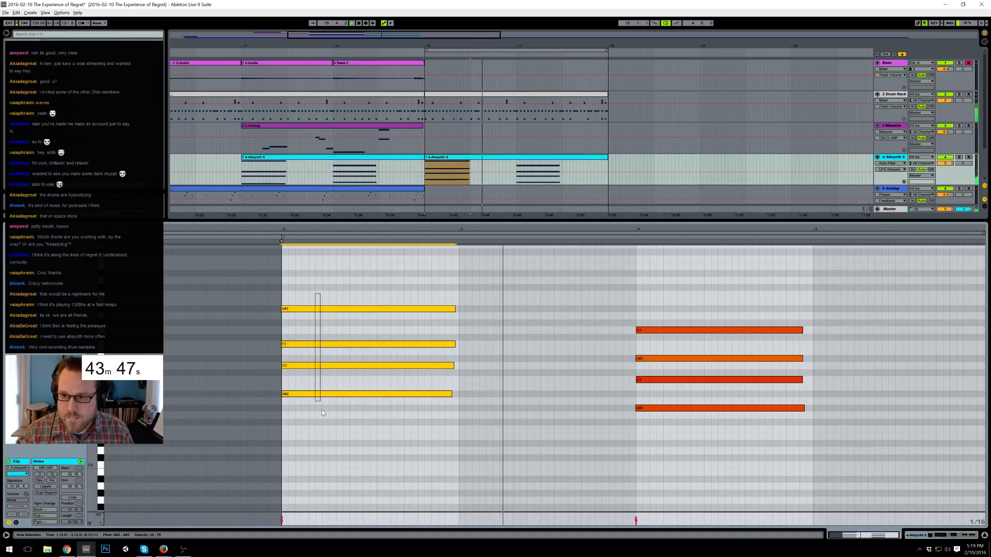
pyautogui.rightClick(329, 313)
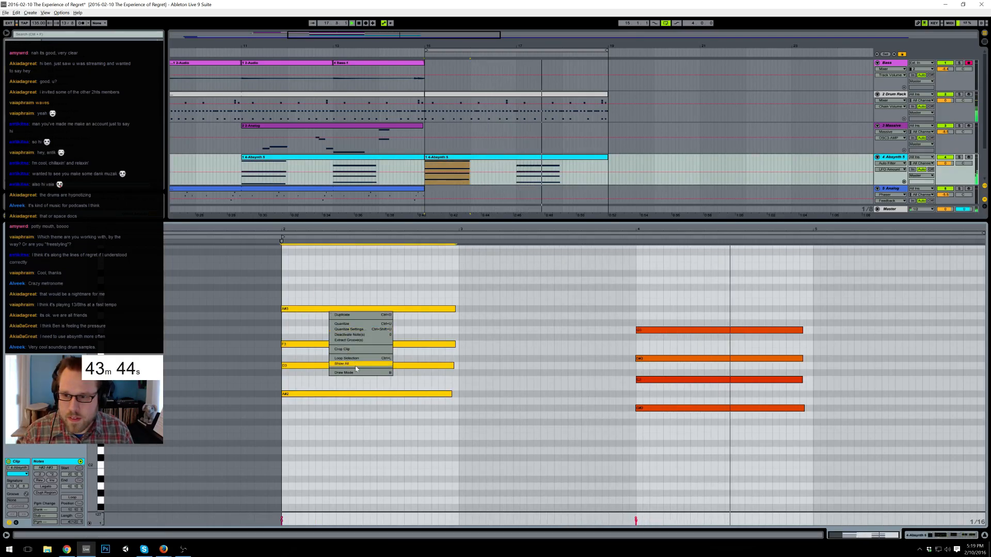
pyautogui.click(365, 326)
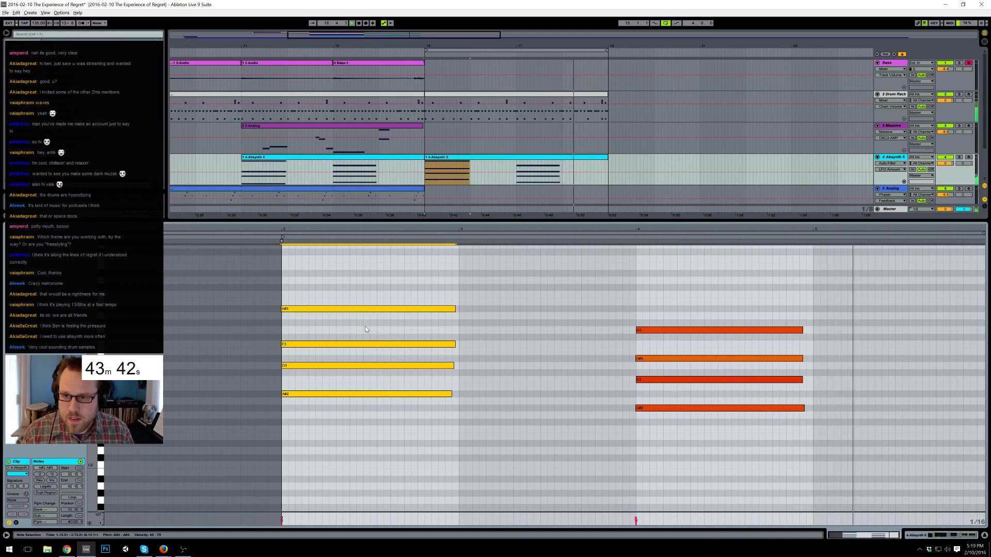
pyautogui.rightClick(369, 308)
pyautogui.click(425, 330)
pyautogui.click(516, 284)
pyautogui.write('100')
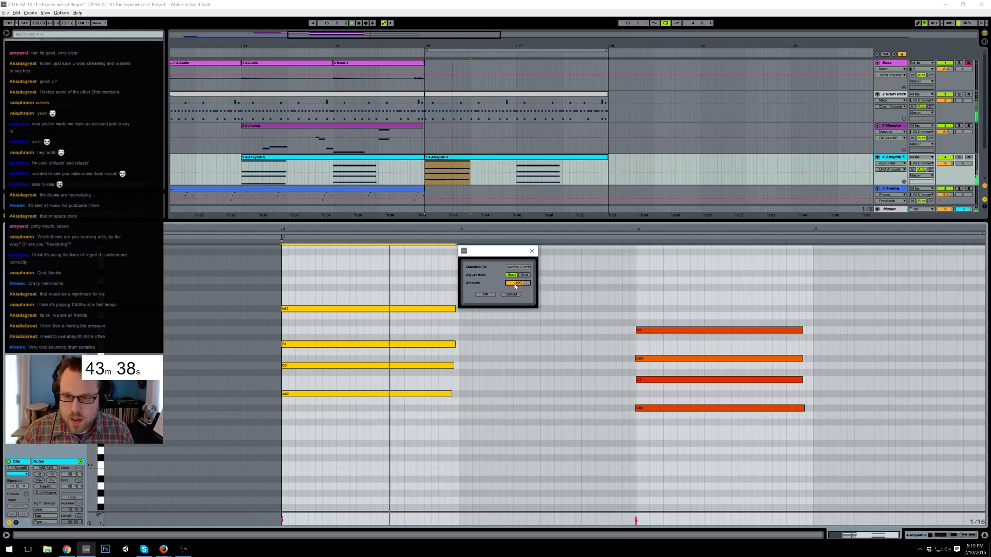
pyautogui.click(482, 294)
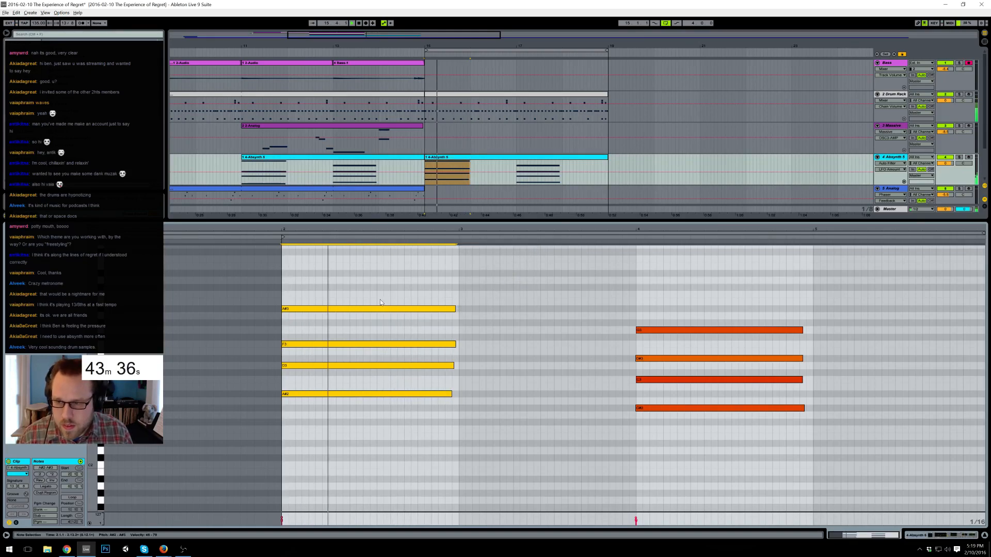
# - Quantize the first chord of the original Absynth clip at bar 11, and play the copy at bar 15 with the Absynth device chain shown
pyautogui.click(346, 142)
pyautogui.click(346, 158)
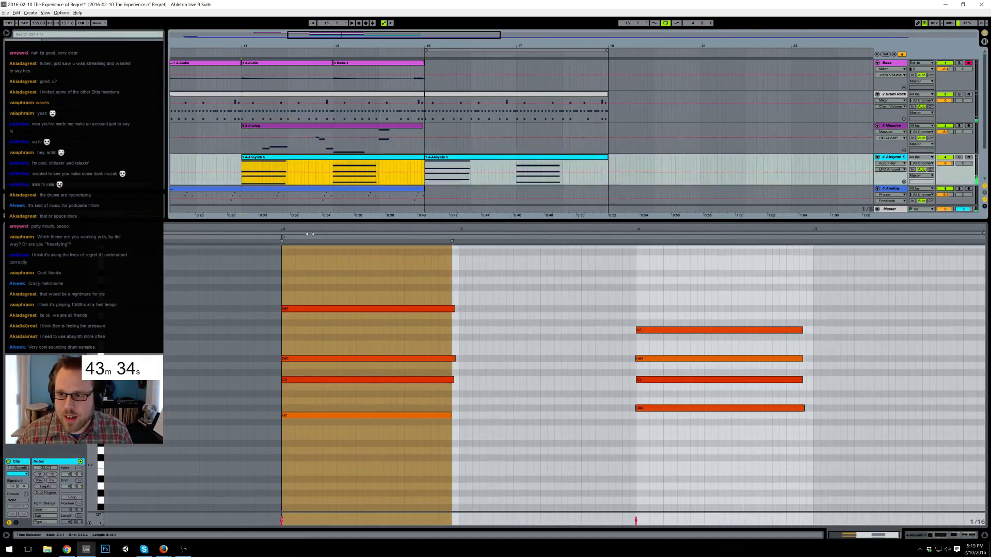
pyautogui.click(349, 424)
pyautogui.press('space')
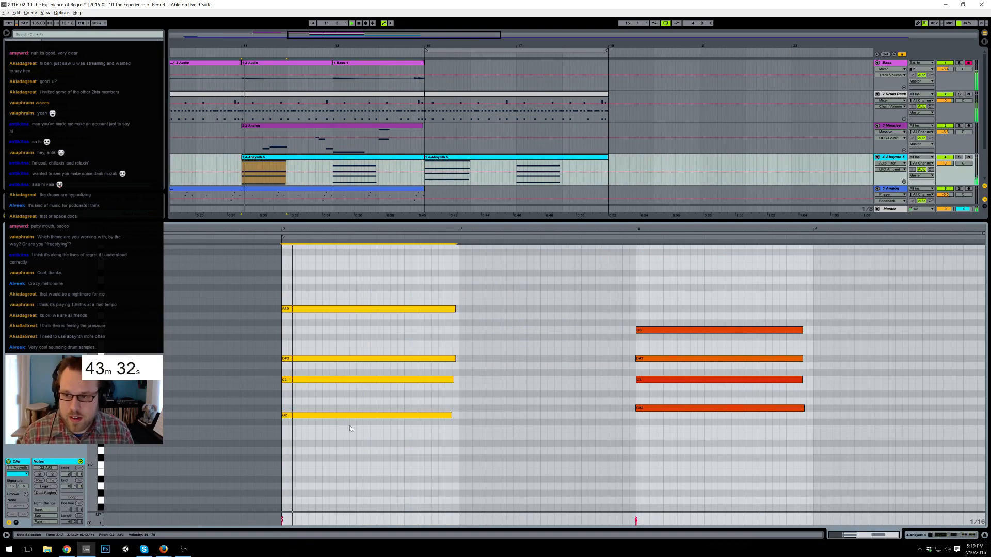
pyautogui.click(459, 159)
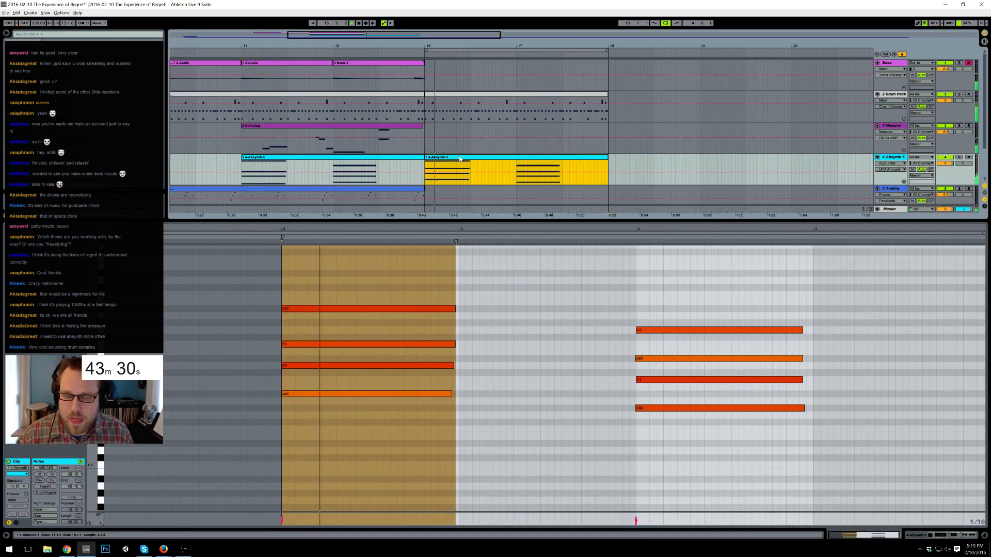
pyautogui.click(493, 271)
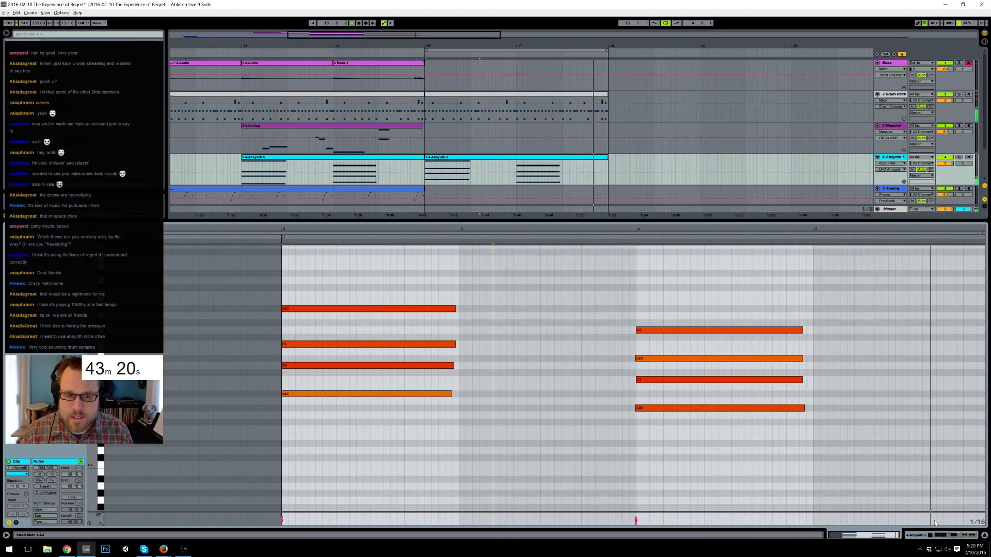
pyautogui.click(938, 536)
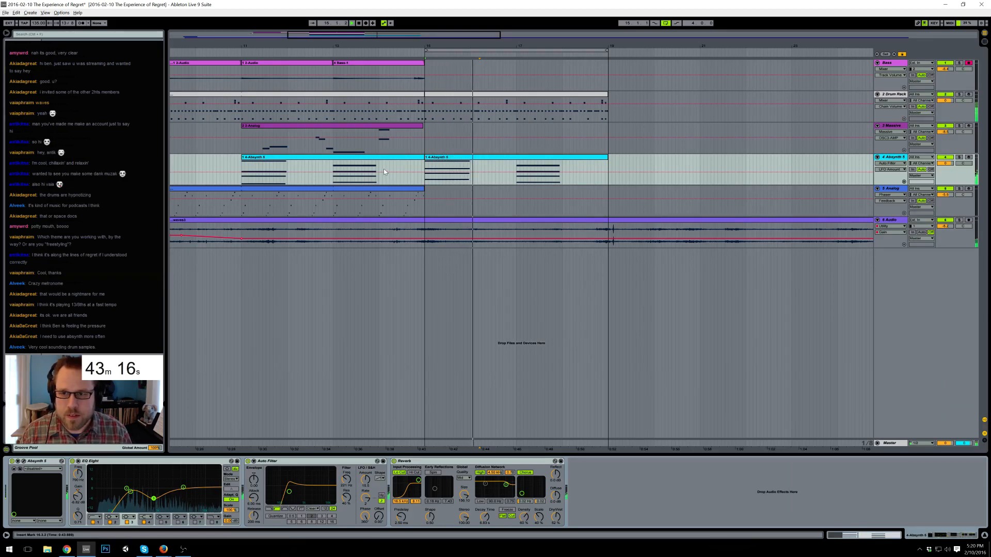
# - Rehearse the bass part on the Bass track over the looped section starting at bar 15
pyautogui.click(405, 66)
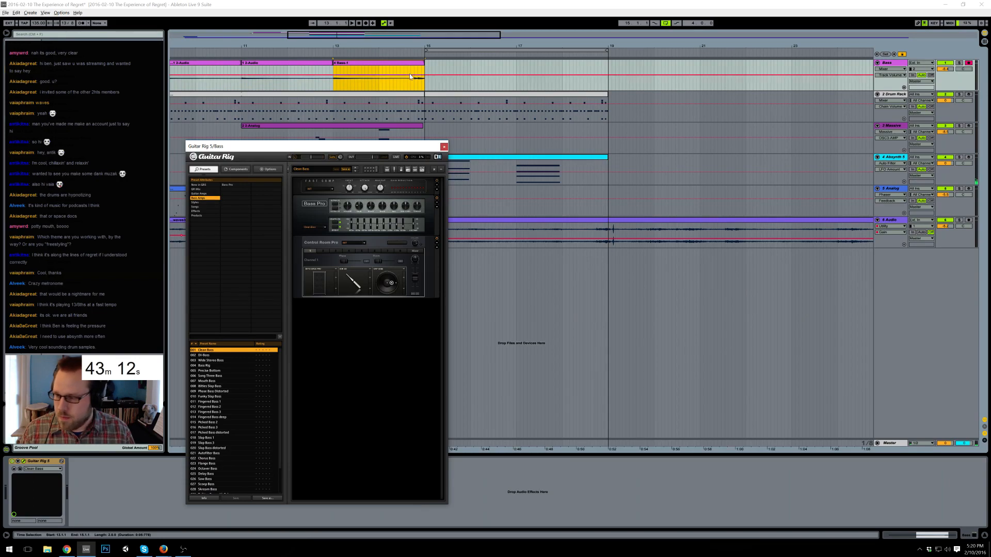
pyautogui.click(426, 88)
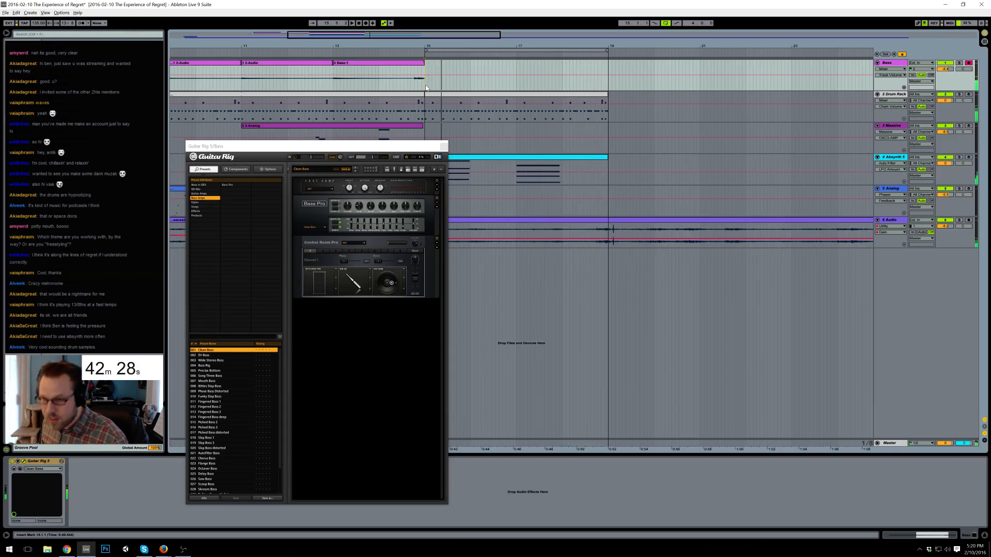
pyautogui.press('space')
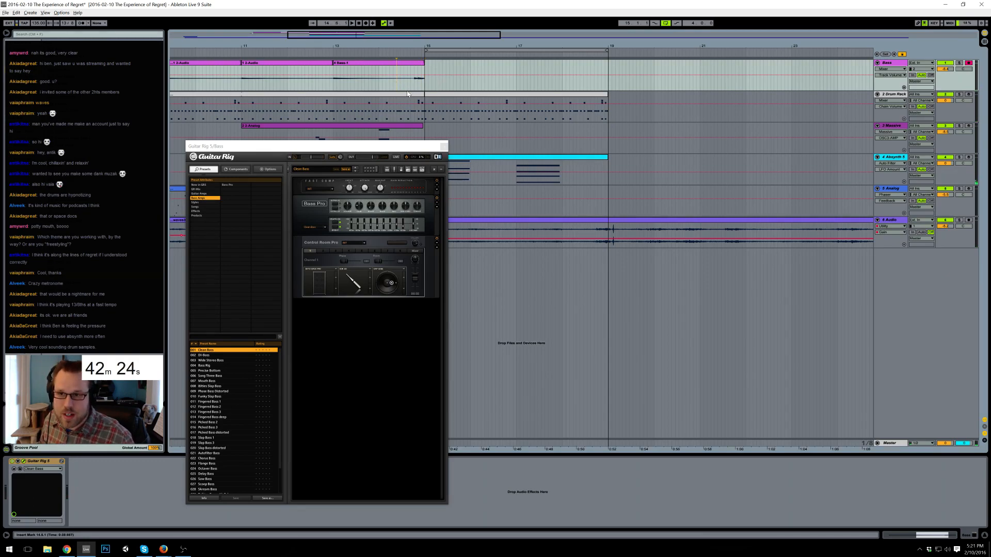
# - Try recording bass takes on the Bass track, starting shortly before bar 15
pyautogui.press('F9')
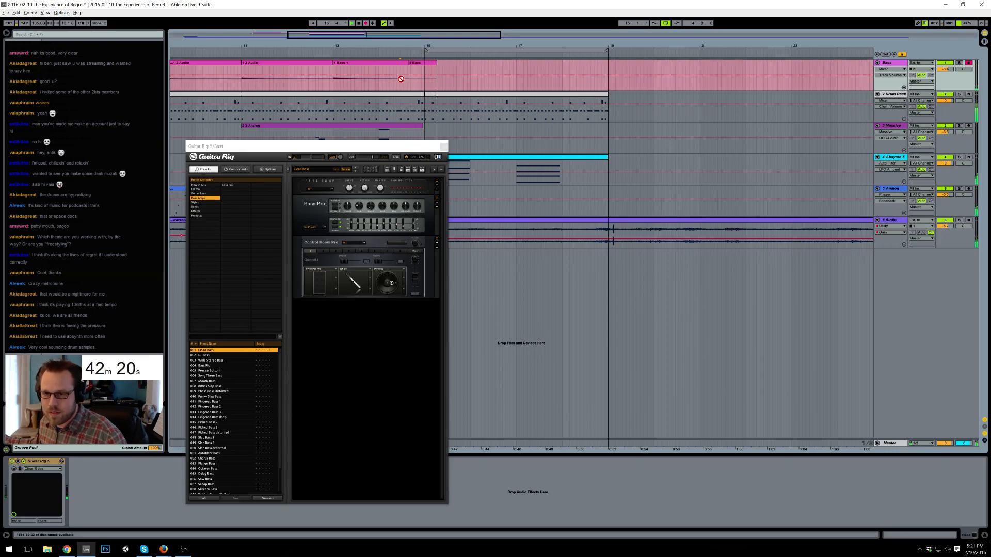
pyautogui.press('space')
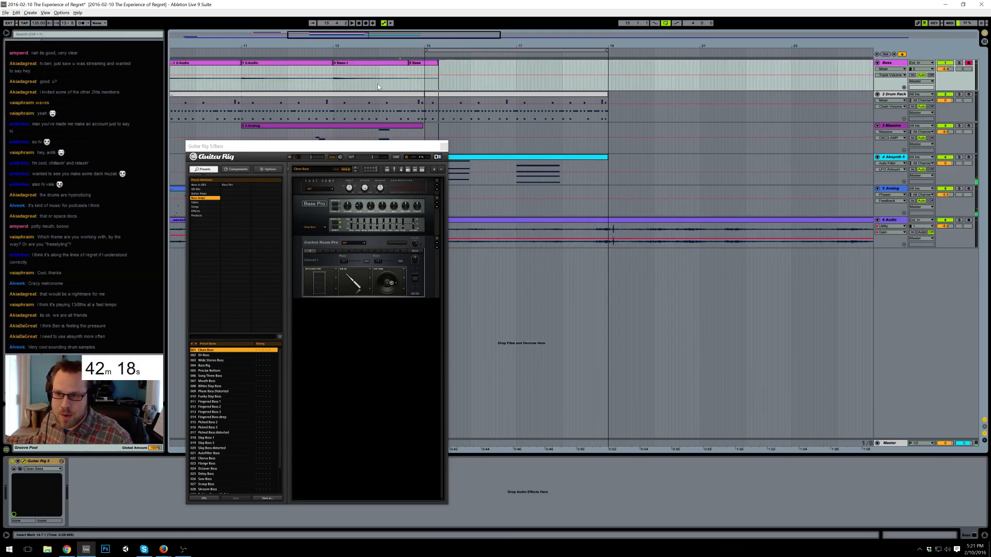
pyautogui.press('F9')
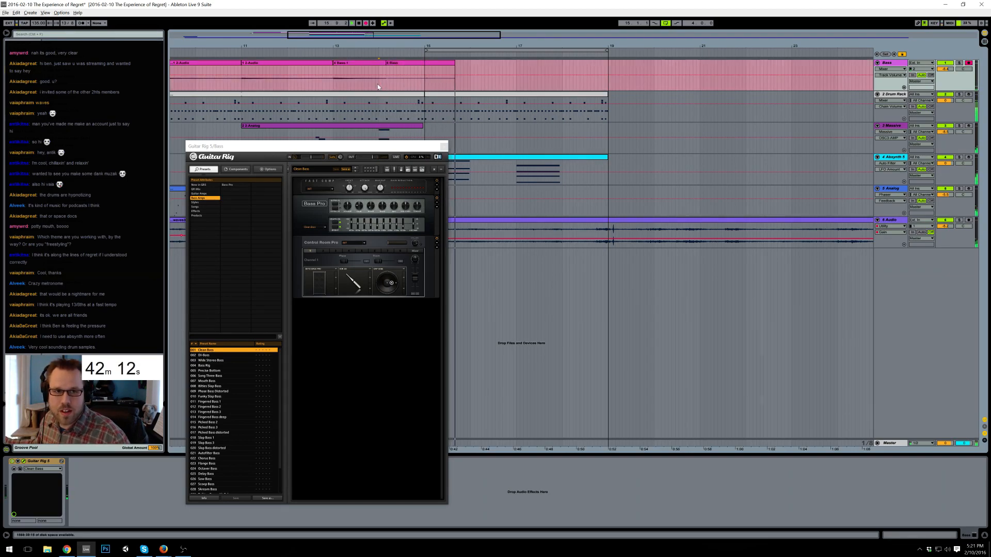
pyautogui.press('space')
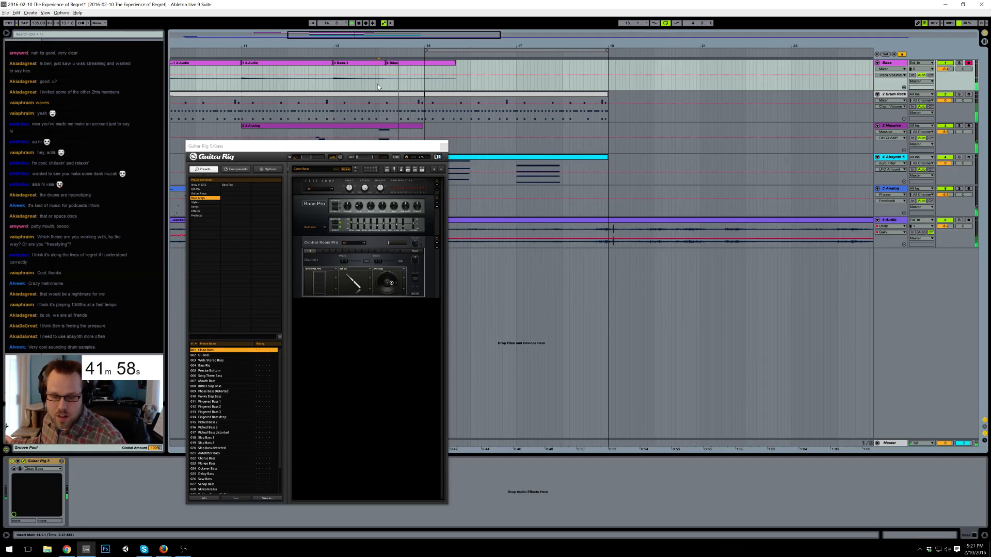
pyautogui.press('F9')
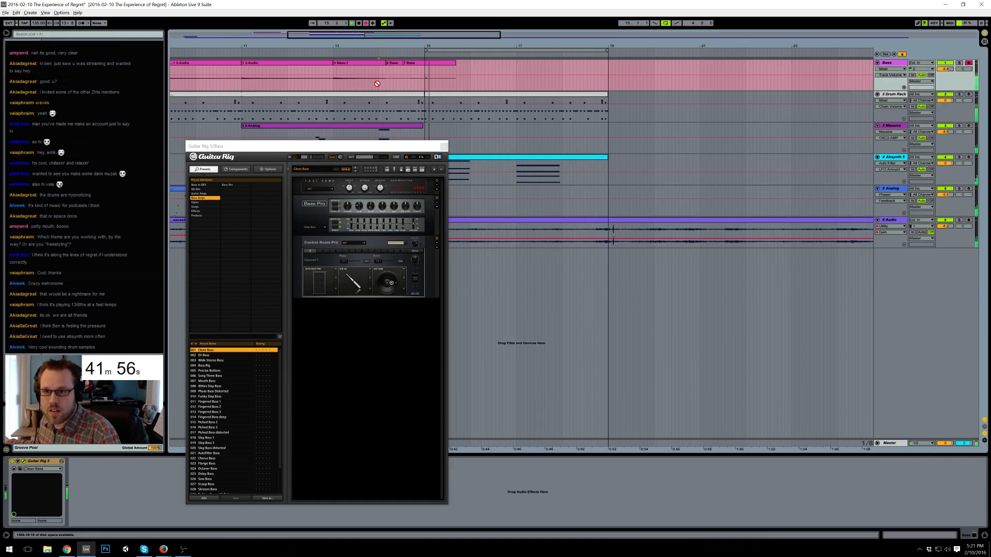
pyautogui.press('F9')
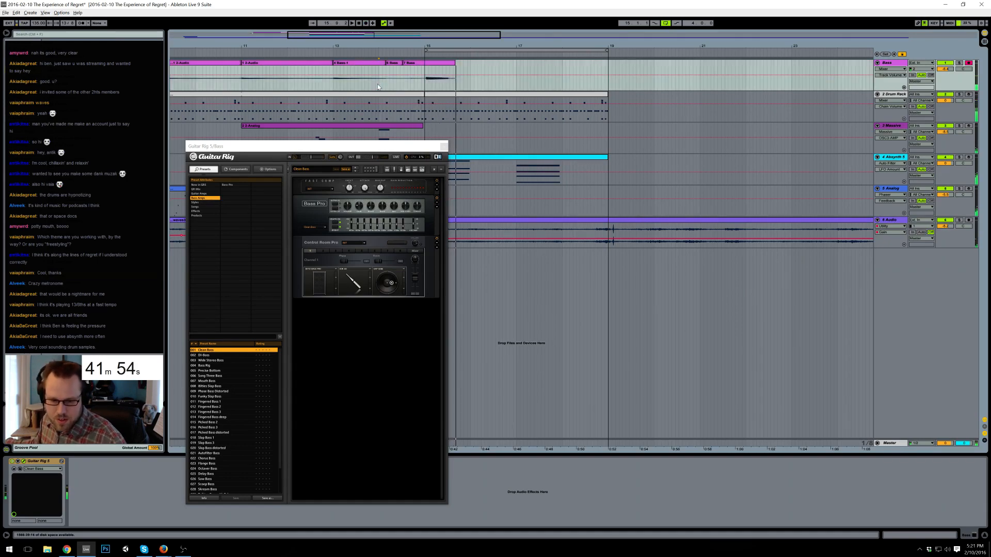
# - Record the bass part over bars 15 to 19, undo the extra looped pass, and extend the preceding Bass-1 clip to bar 15
pyautogui.press('F9')
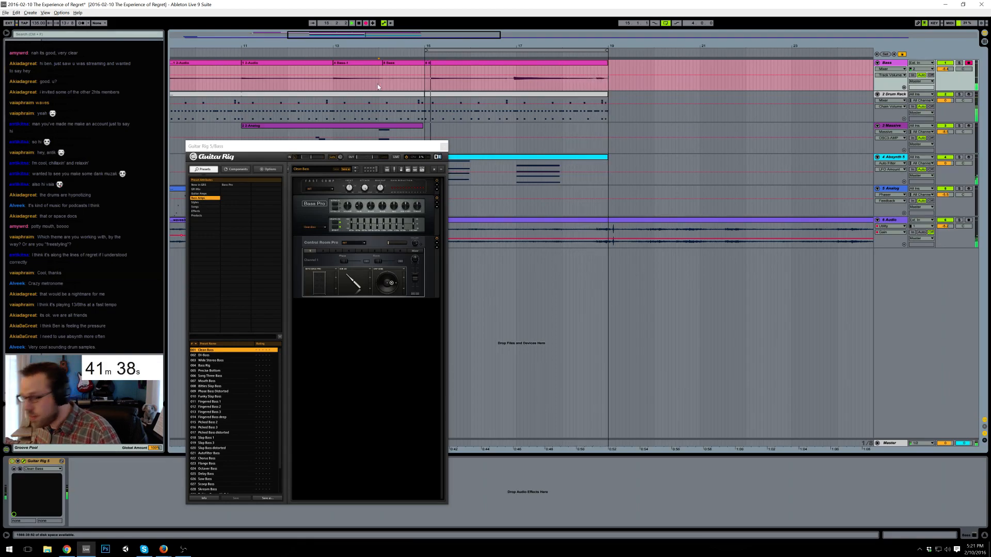
pyautogui.press('space')
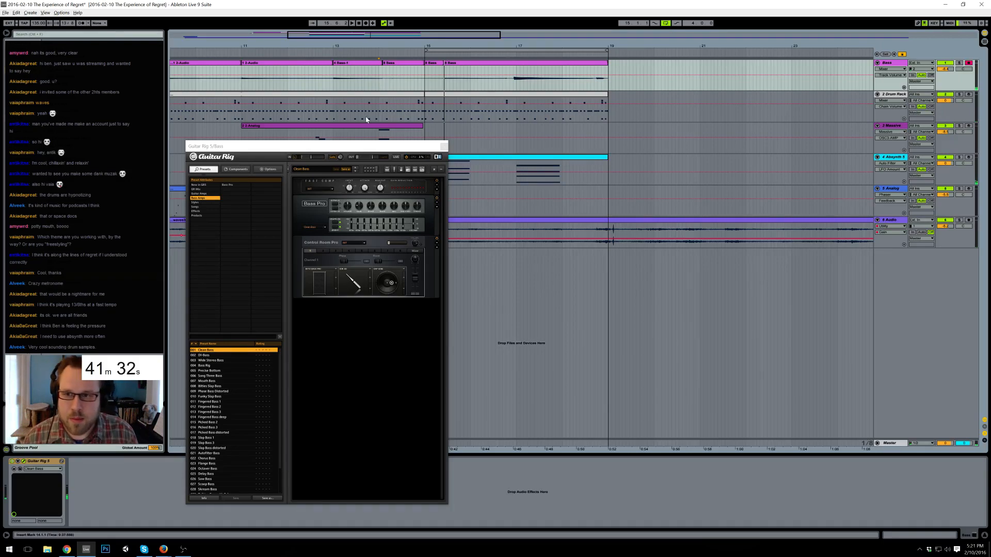
pyautogui.hotkey('ctrl', 'z')
pyautogui.moveTo(384, 63); pyautogui.dragTo(425, 65)
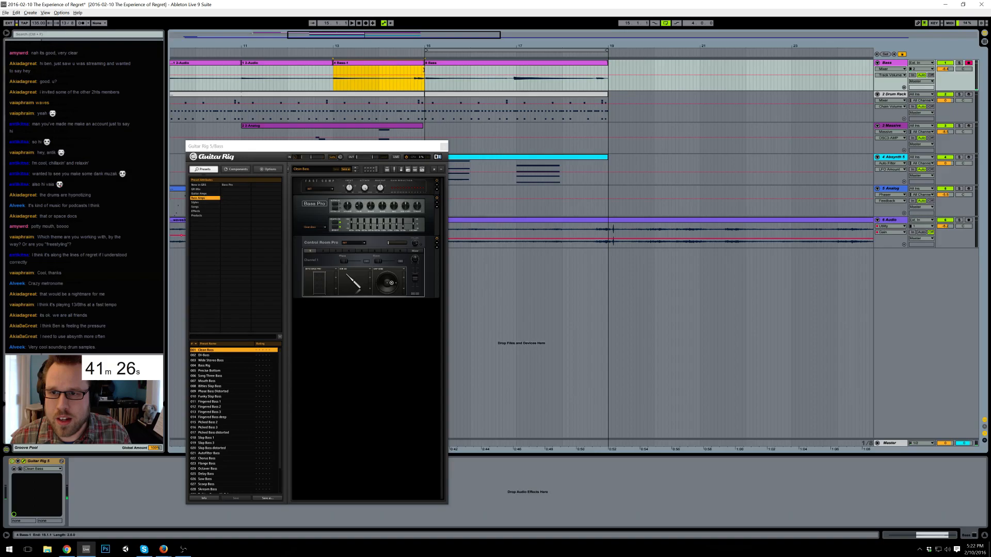
# - Warp the new Bass clip so its notes align with clip positions 2.1.1, 4.1.1 and the grid near 5.11, and play it back
pyautogui.doubleClick(578, 70)
pyautogui.moveTo(437, 146); pyautogui.dragTo(927, 44)
pyautogui.click(279, 245)
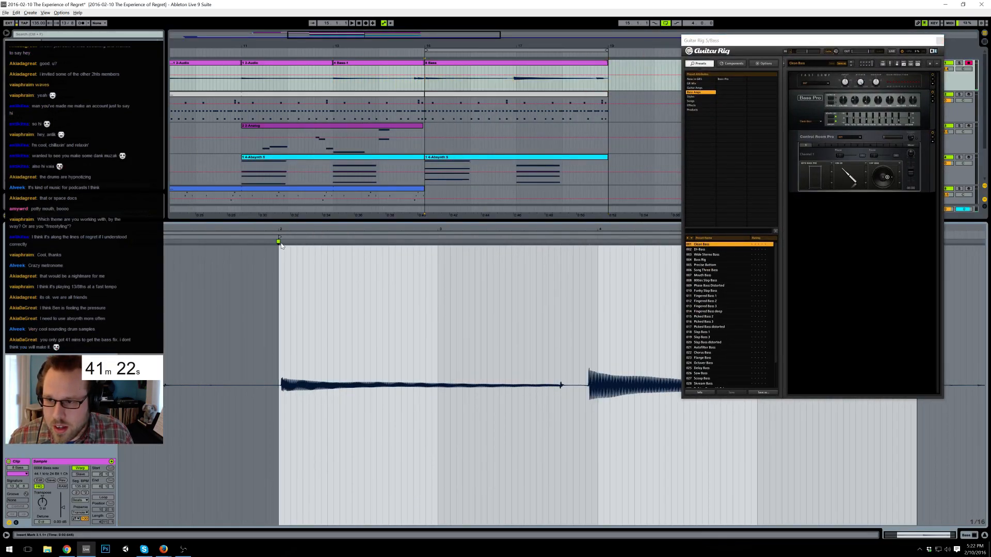
pyautogui.moveTo(281, 242); pyautogui.dragTo(278, 242)
pyautogui.moveTo(592, 245); pyautogui.dragTo(604, 245)
pyautogui.moveTo(824, 43); pyautogui.dragTo(230, 147)
pyautogui.doubleClick(884, 246)
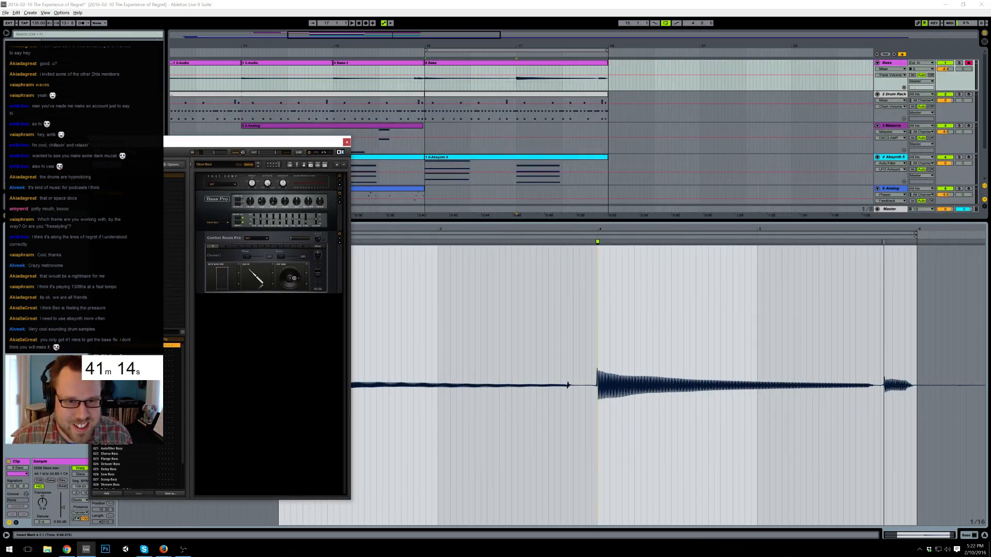
pyautogui.moveTo(883, 242); pyautogui.dragTo(880, 242)
pyautogui.press('space')
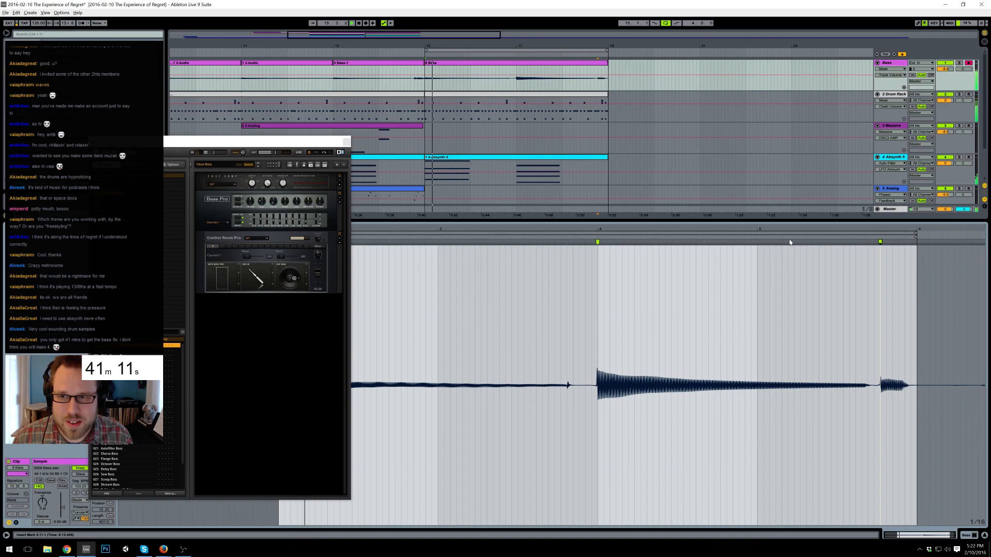
# - Hide the bass clip's waveform editor and move the Guitar Rig window farther away from the Absynth clips
pyautogui.click(967, 535)
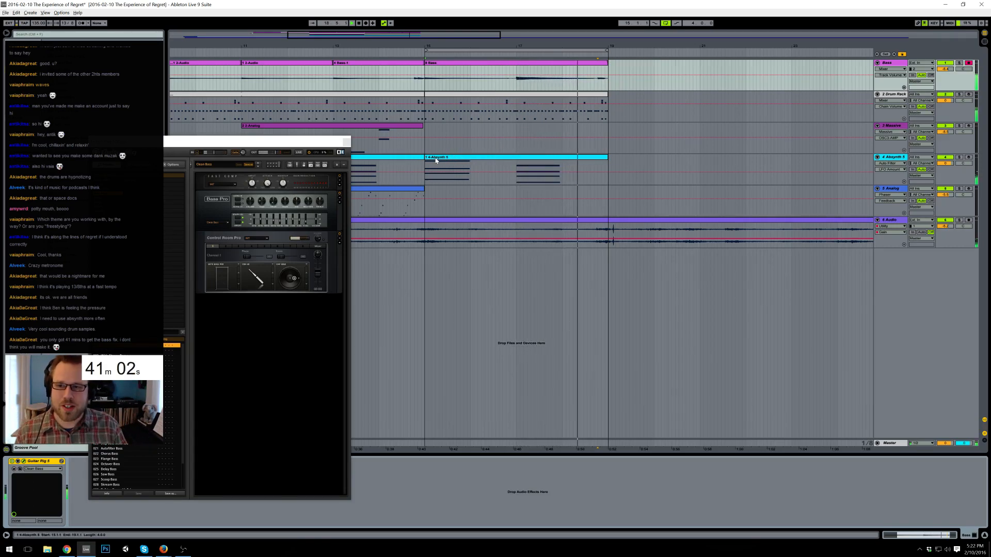
pyautogui.moveTo(317, 148); pyautogui.dragTo(291, 166)
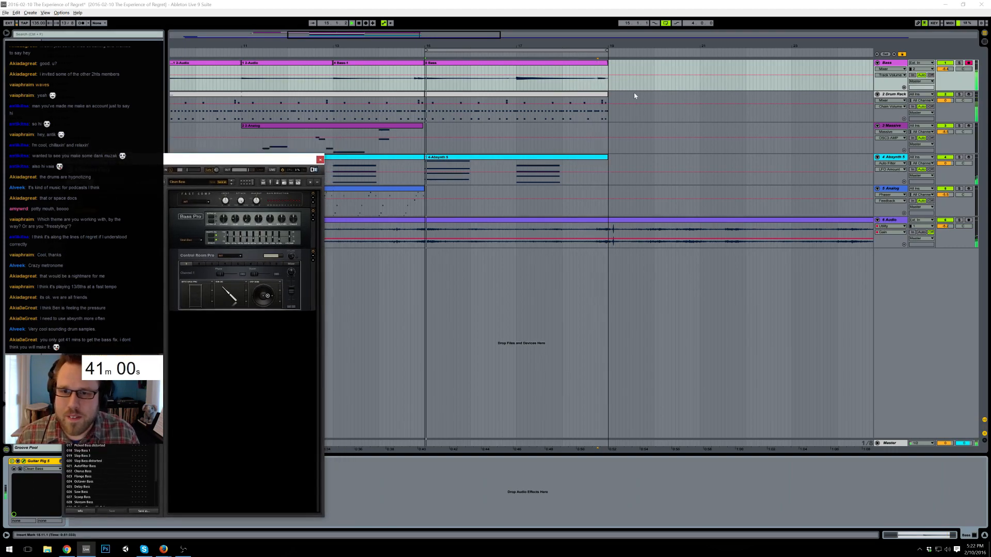
pyautogui.click(618, 111)
# - Review the arrangement sections at bars 11 to 15 and 7 to 11, and play the track from bar 11
pyautogui.moveTo(400, 42); pyautogui.dragTo(424, 188)
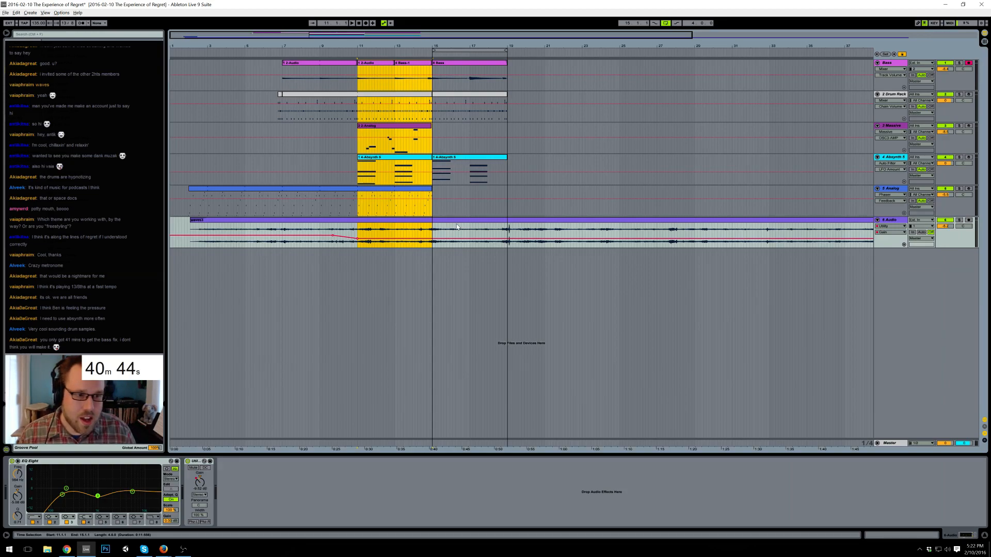
pyautogui.click(358, 67)
pyautogui.moveTo(389, 166); pyautogui.dragTo(433, 256)
pyautogui.moveTo(425, 35); pyautogui.dragTo(424, 33)
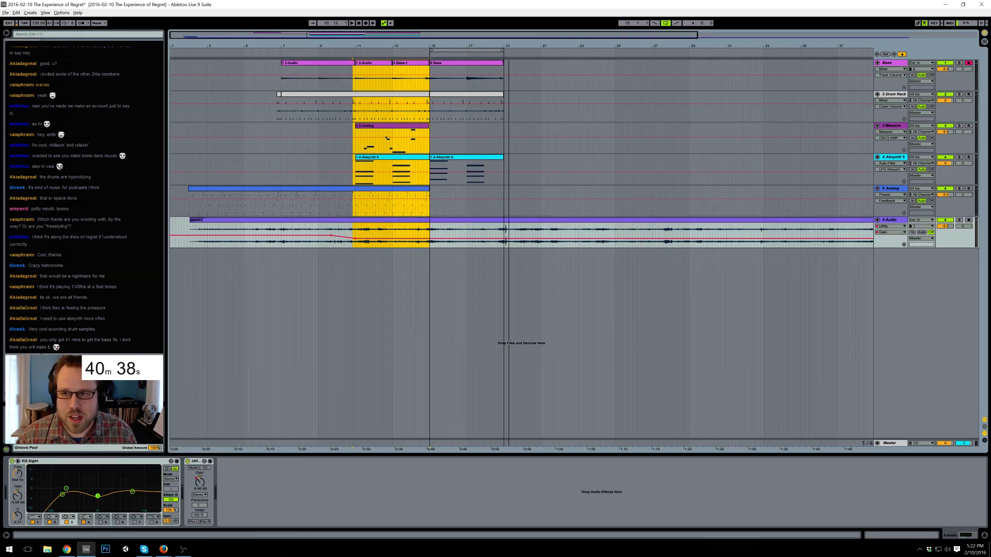
pyautogui.moveTo(283, 82); pyautogui.dragTo(352, 247)
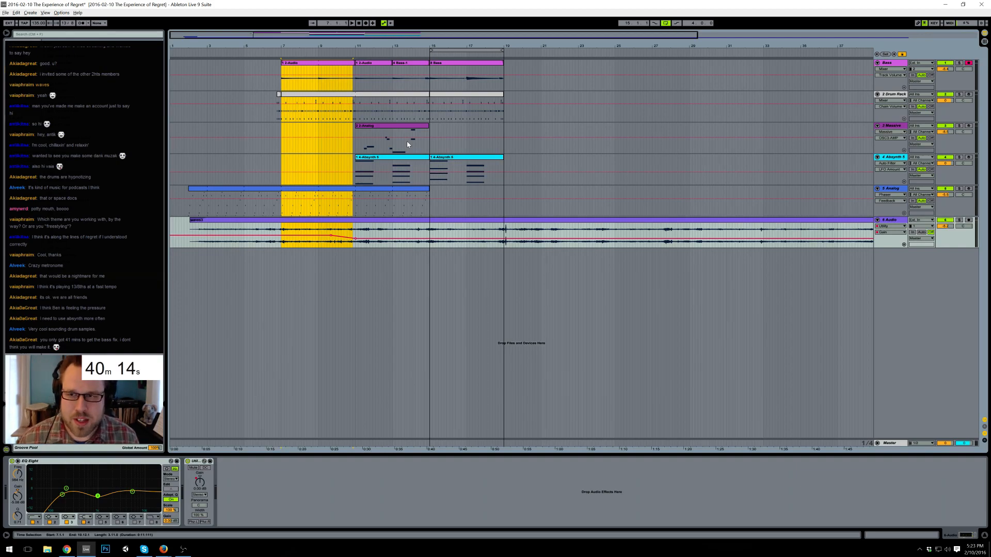
pyautogui.click(354, 85)
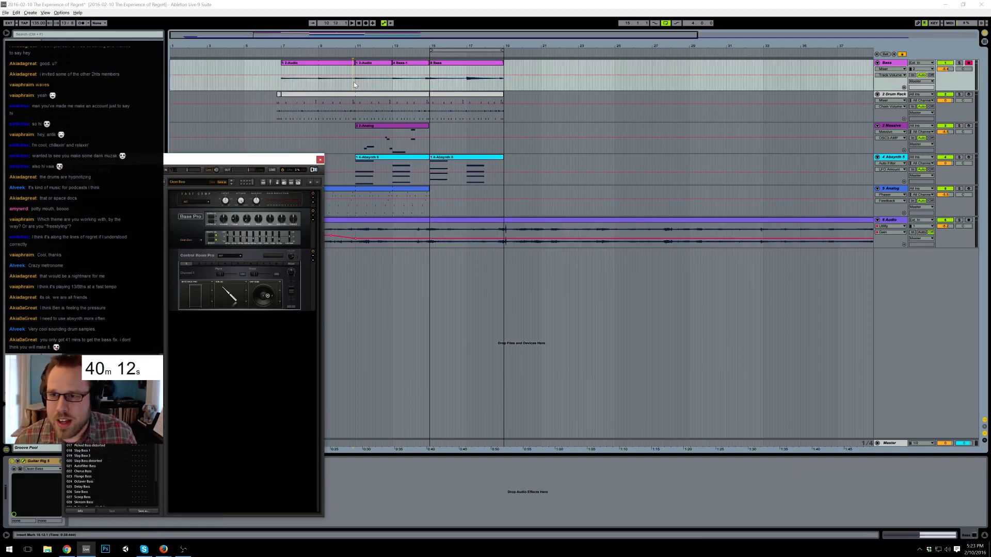
pyautogui.press('space')
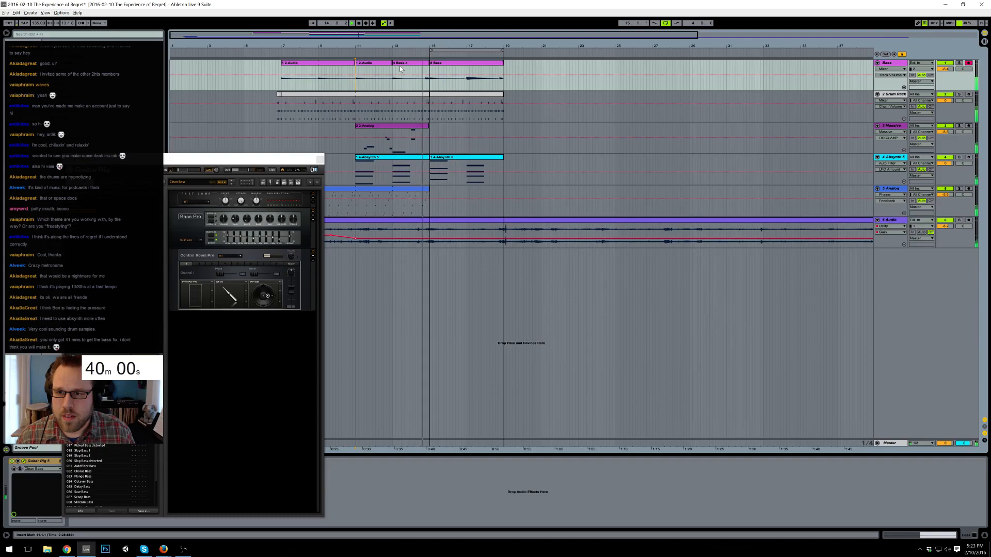
# - Move the bar 15 to 19 section of the Bass, Drum Rack, Massive and Absynth tracks to start at bar 19
pyautogui.click(449, 73)
pyautogui.press('space')
pyautogui.keyDown('shift'); pyautogui.click(442, 170); pyautogui.keyUp('shift')
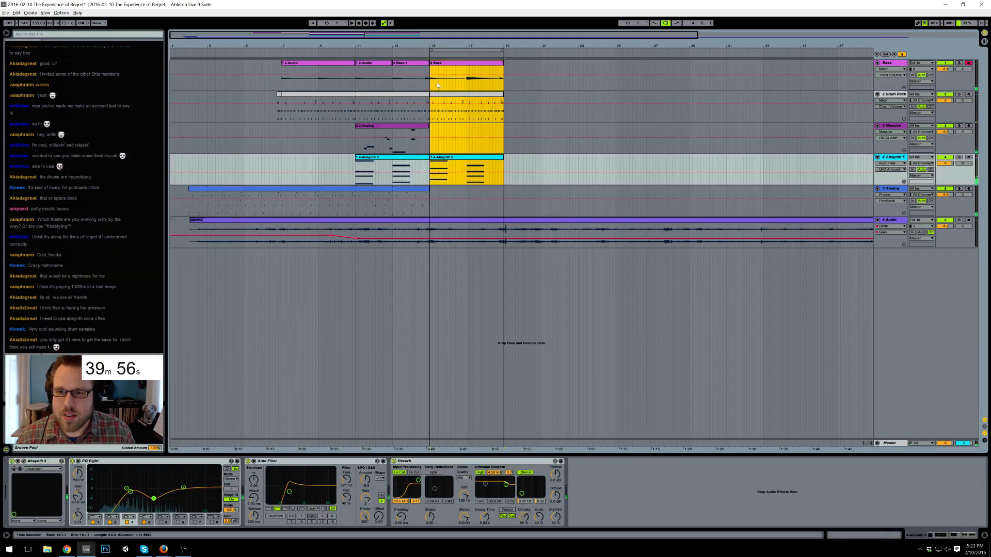
pyautogui.moveTo(442, 66); pyautogui.dragTo(515, 64)
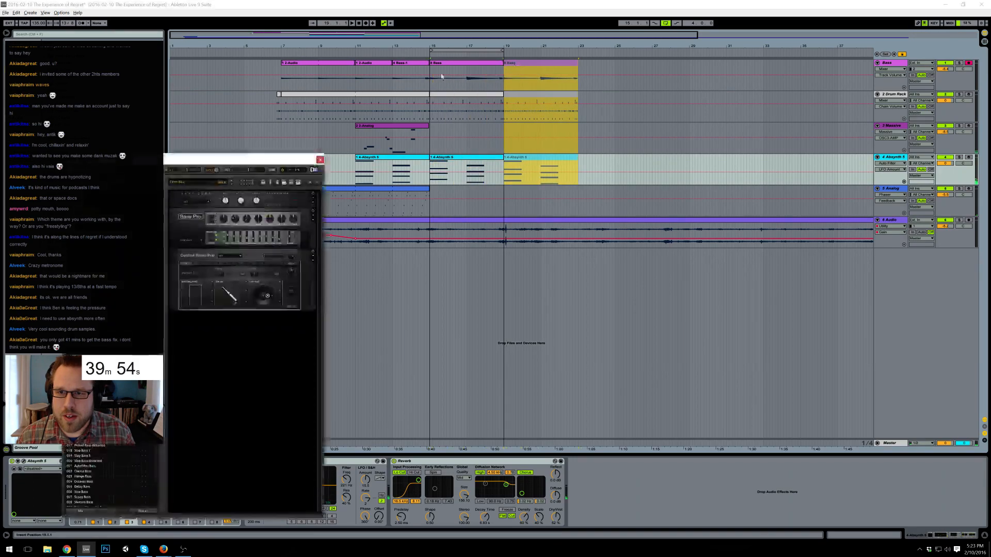
pyautogui.click(354, 69)
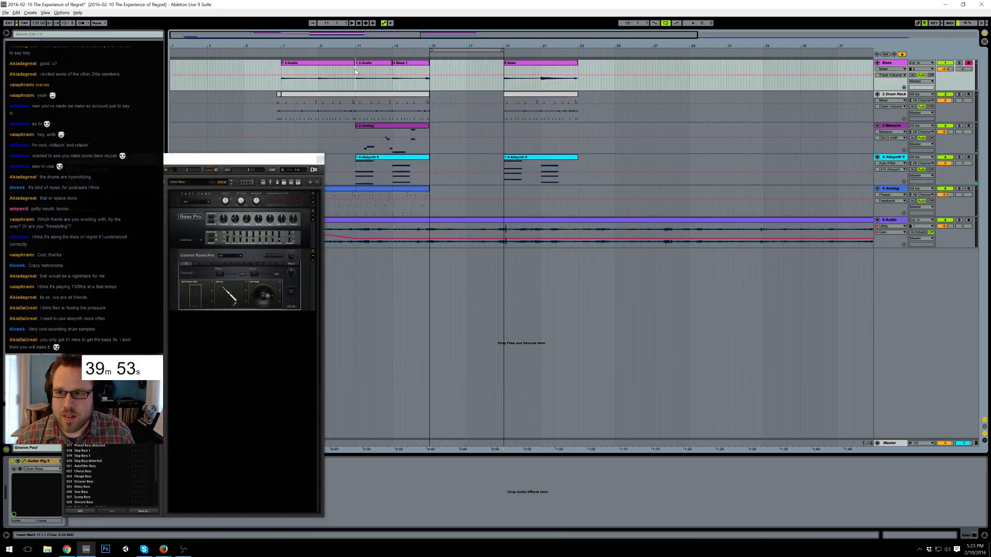
# - Duplicate bars 11 to 15 of the Bass, Drum Rack, Massive and Absynth tracks to bar 15, and delete the Massive copy
pyautogui.keyDown('shift'); pyautogui.click(429, 183); pyautogui.keyUp('shift')
pyautogui.hotkey('ctrl', 'd')
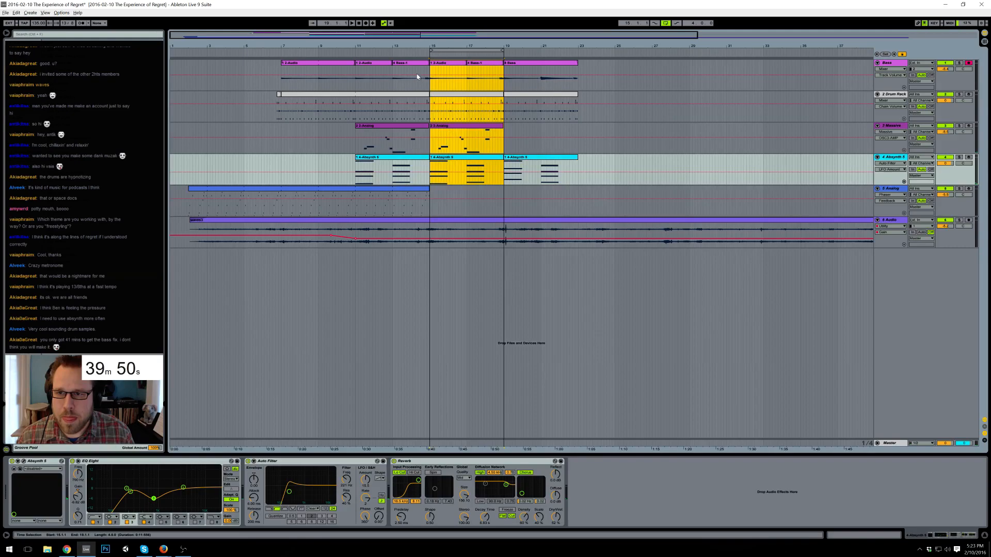
pyautogui.moveTo(281, 106); pyautogui.dragTo(503, 105)
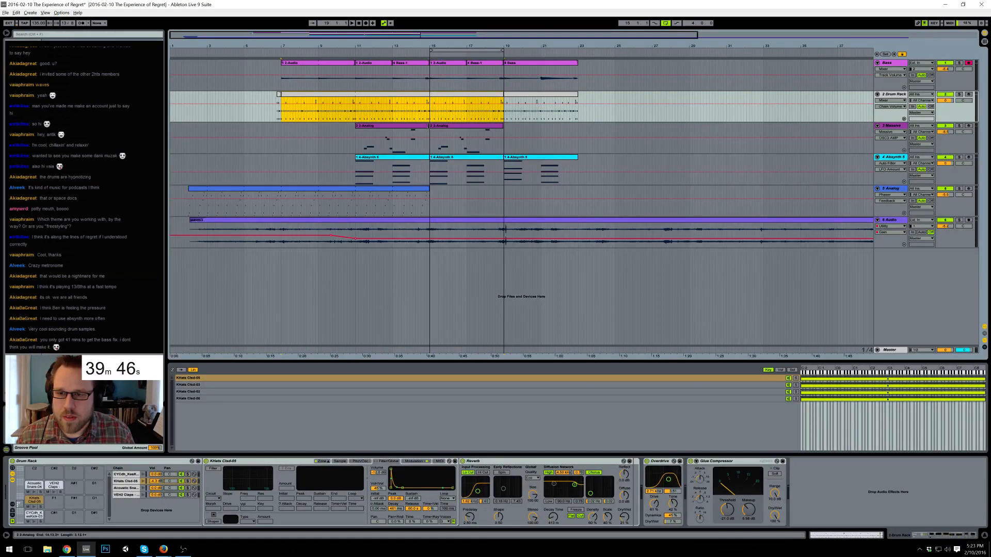
pyautogui.click(452, 129)
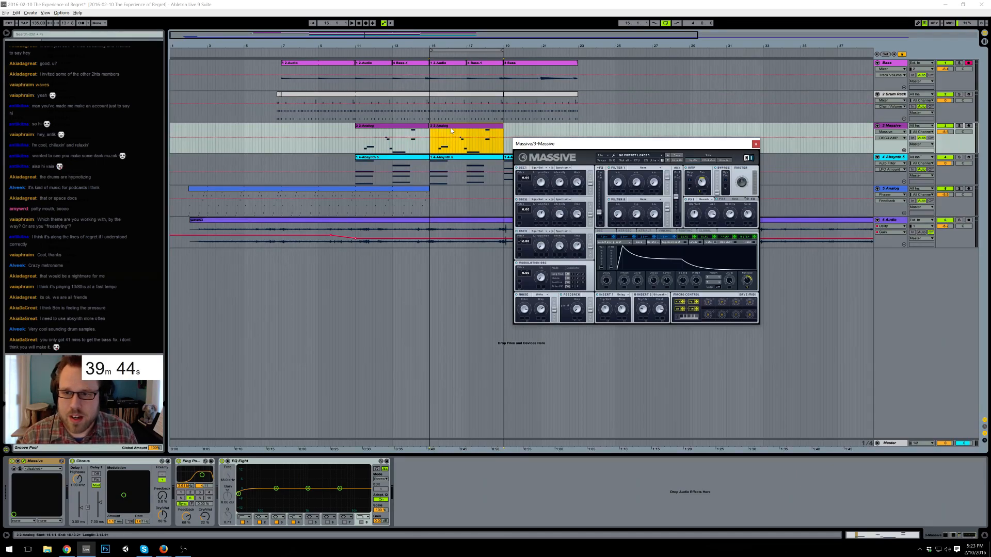
pyautogui.press('Delete')
# - Loop the bar 11 Absynth clip, extend it to bar 19, and set its loop to cover the whole chord pattern from clip position 2.1.1
pyautogui.moveTo(428, 157)
pyautogui.mouseDown()
pyautogui.moveTo(472, 157)
pyautogui.moveTo(429, 157)
pyautogui.mouseUp()
pyautogui.doubleClick(424, 157)
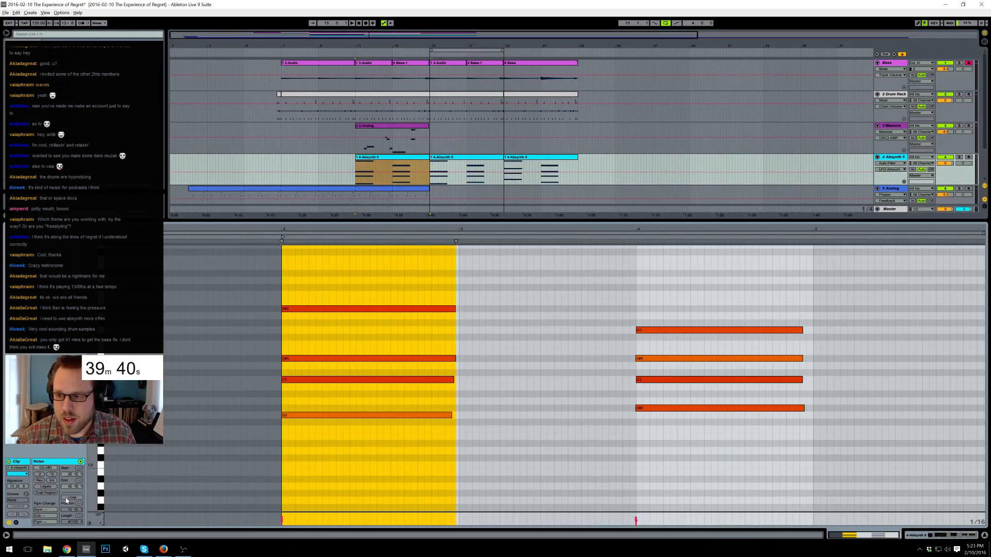
pyautogui.click(67, 499)
pyautogui.moveTo(429, 166); pyautogui.dragTo(504, 166)
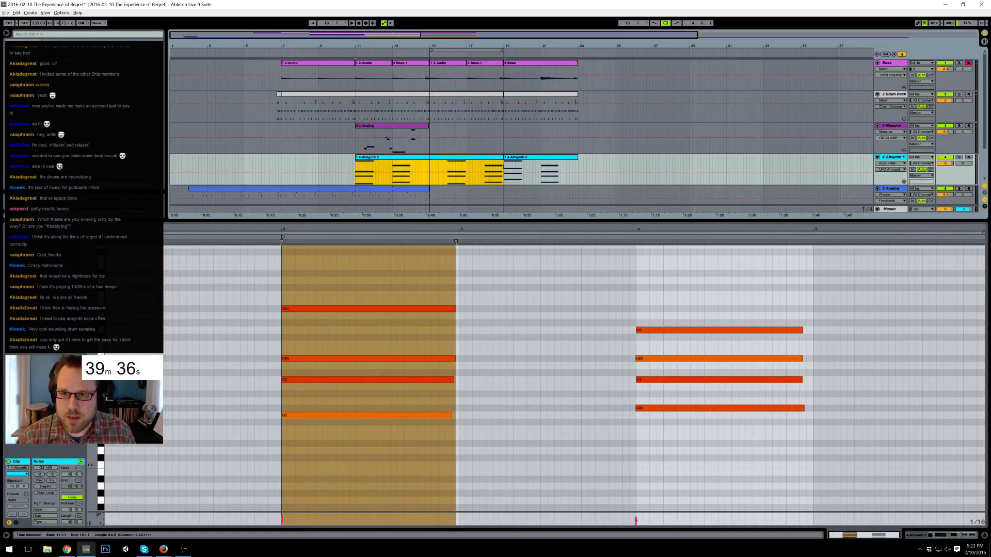
pyautogui.click(483, 232)
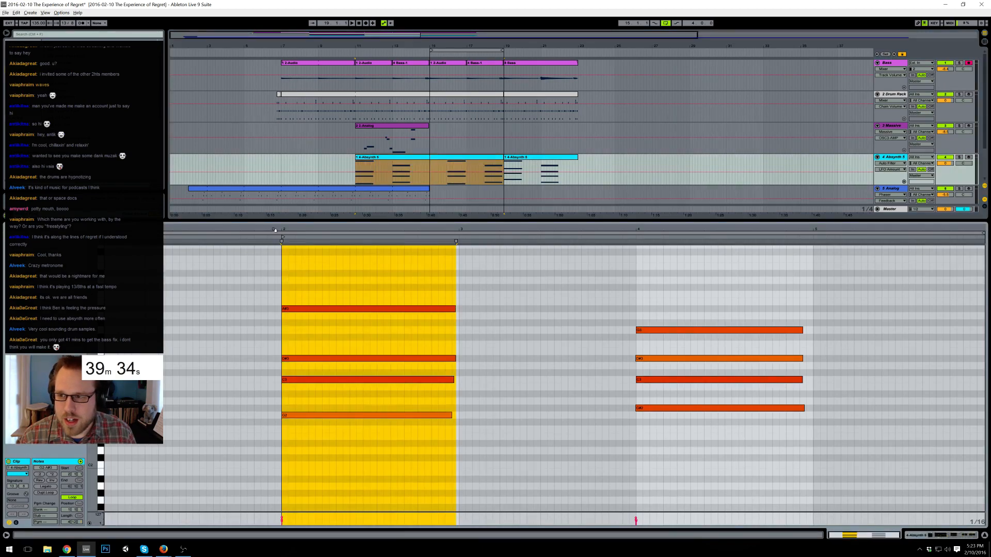
pyautogui.moveTo(106, 233); pyautogui.dragTo(282, 233)
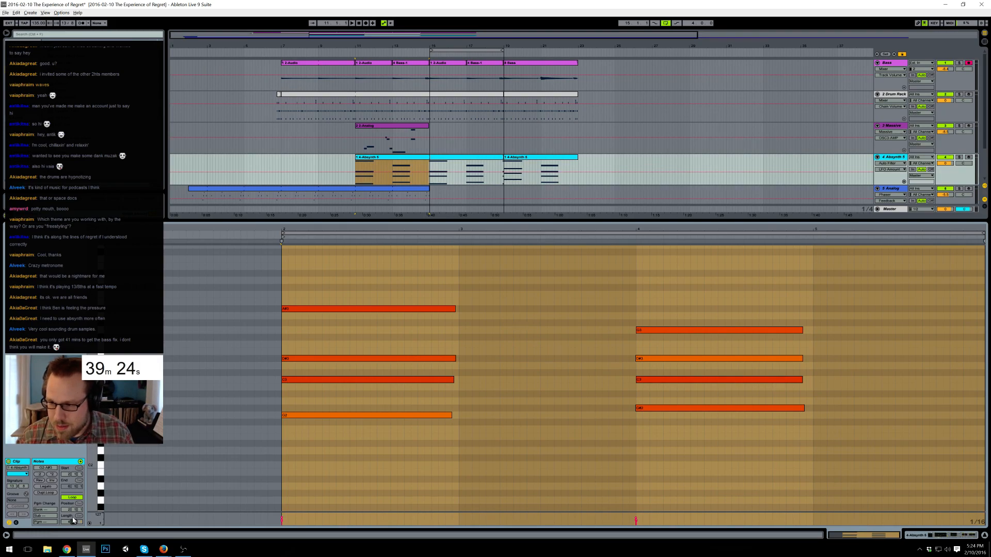
pyautogui.press('Return')
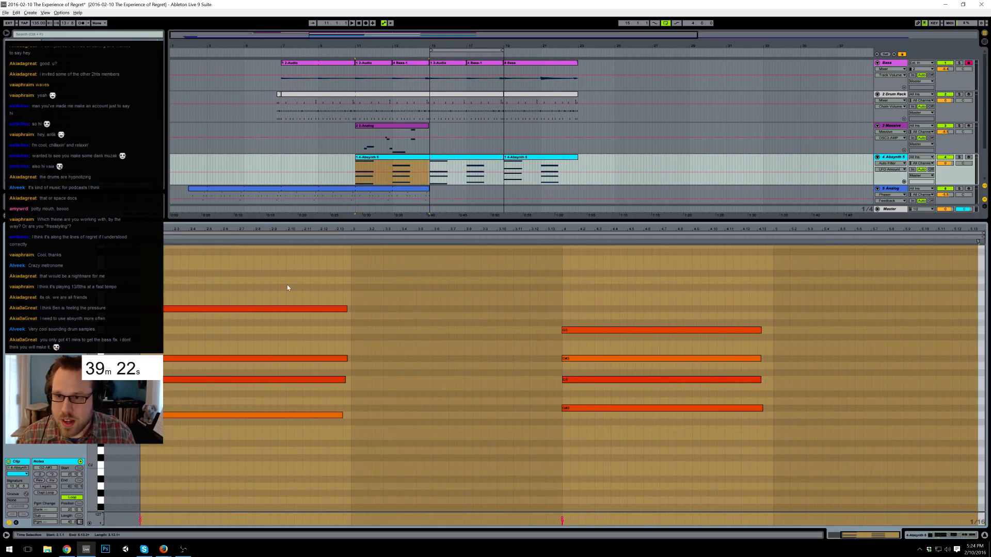
# - Play the track from bar 11, arm the Massive track for recording and hide its synth window
pyautogui.click(356, 168)
pyautogui.press('space')
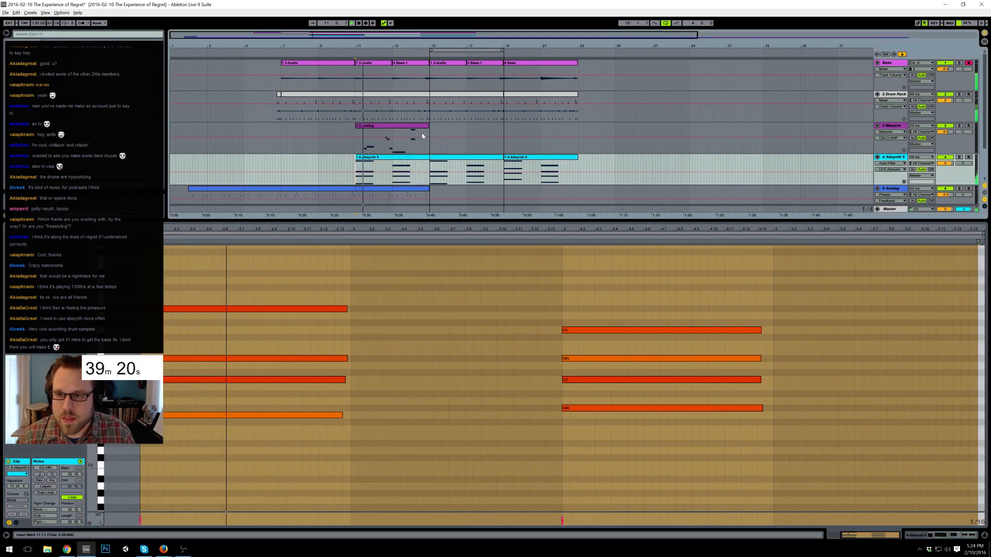
pyautogui.click(965, 124)
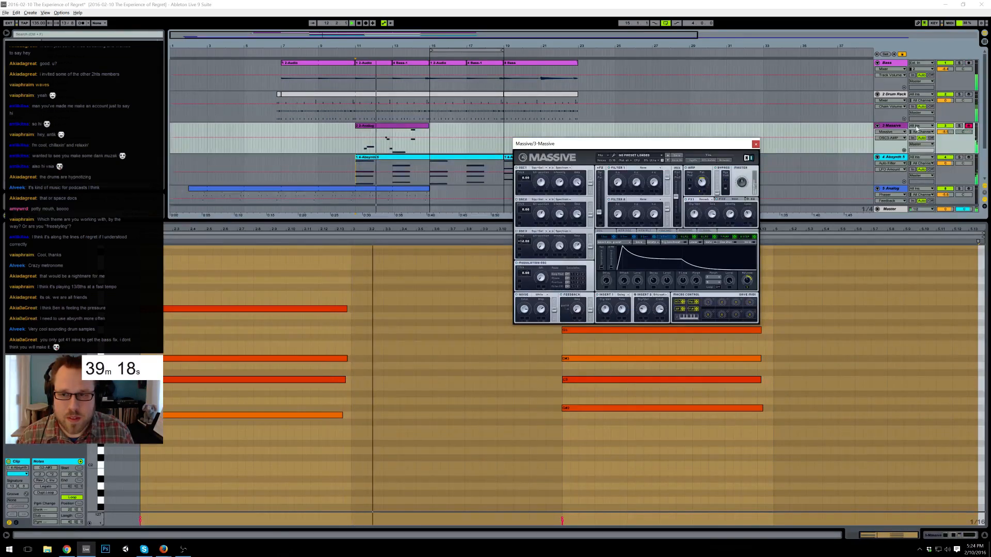
pyautogui.click(847, 70)
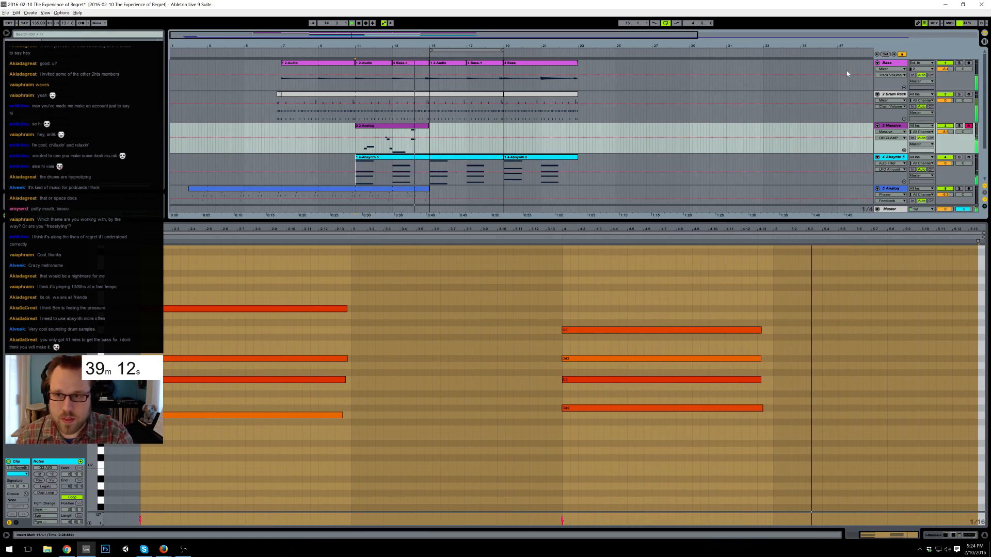
# - Record a short Massive take running from just before bar 15 to past bar 16, and inspect its notes
pyautogui.press('F9')
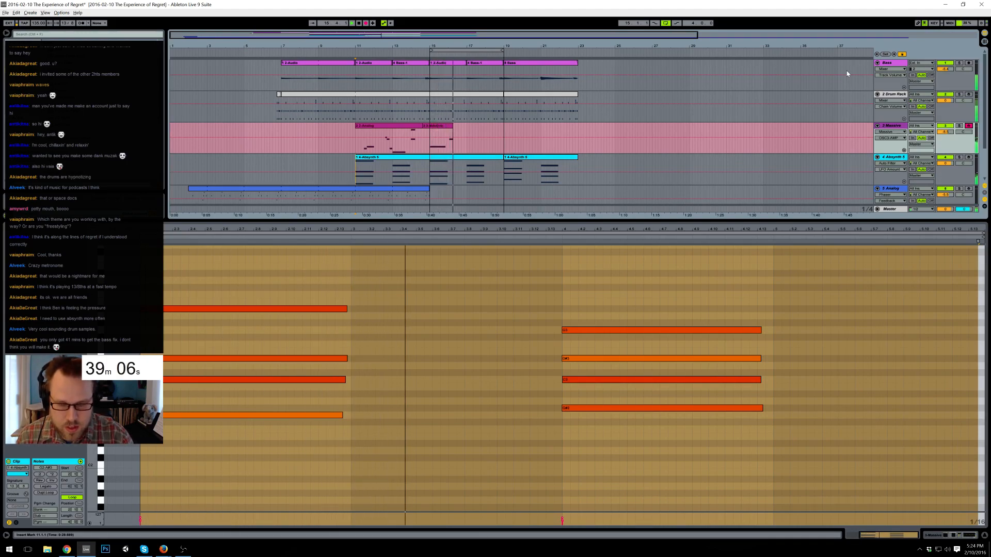
pyautogui.press('F9')
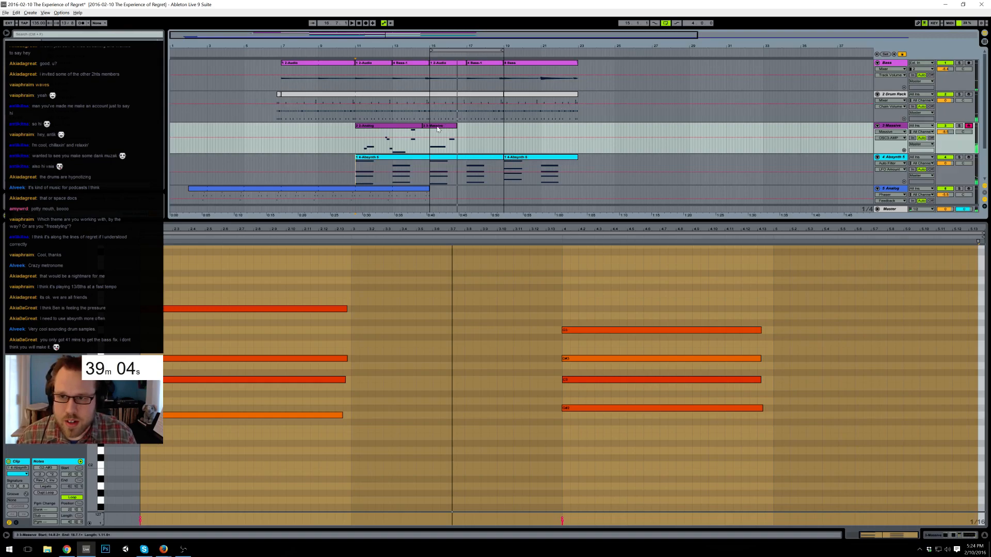
pyautogui.click(426, 125)
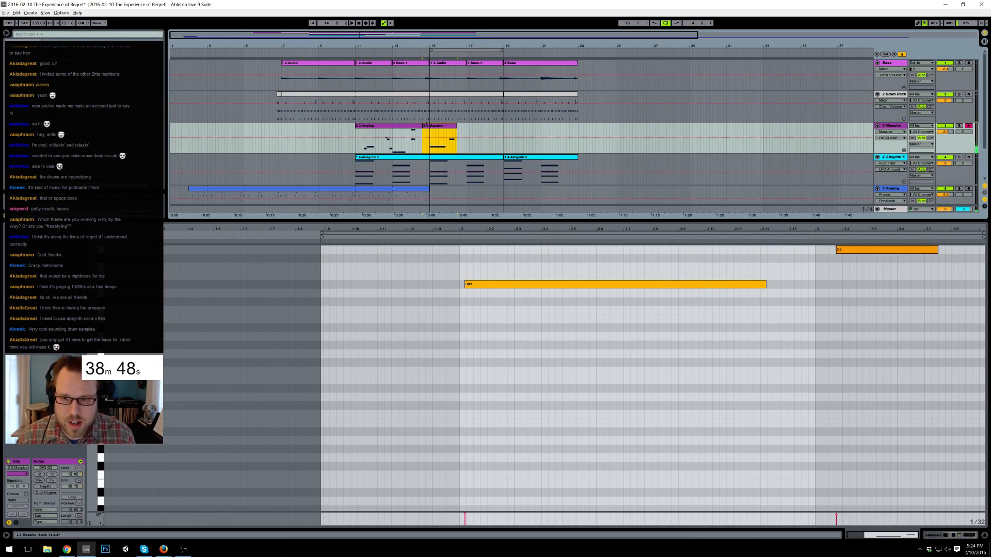
# - Record a new Massive take from 14.8.1 to bar 19 and play it back
pyautogui.click(422, 133)
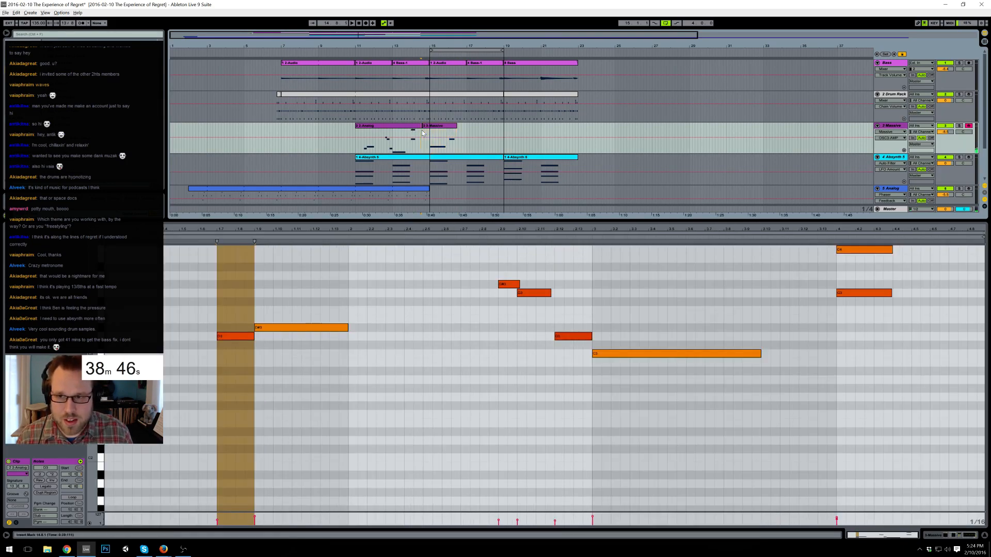
pyautogui.press('F9')
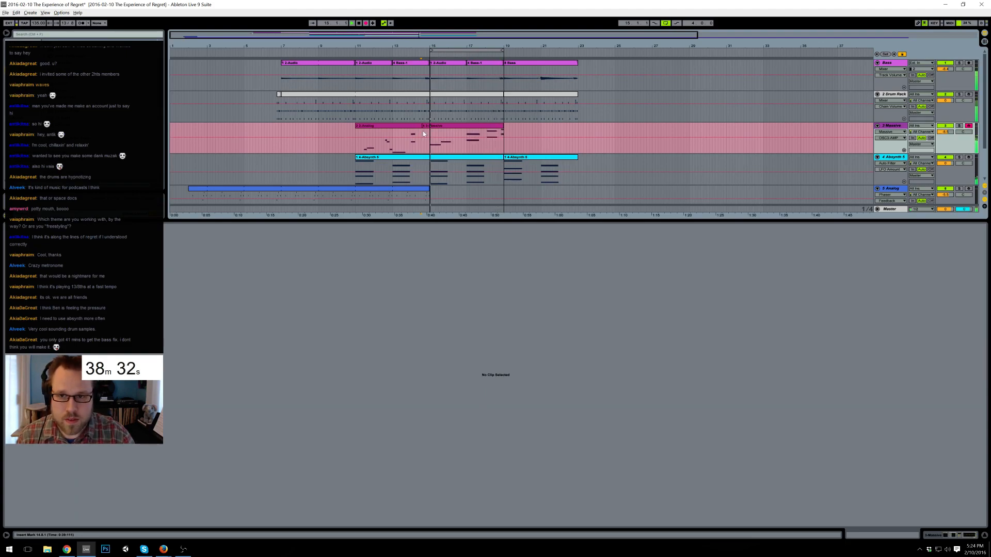
pyautogui.press('space')
pyautogui.press('space')
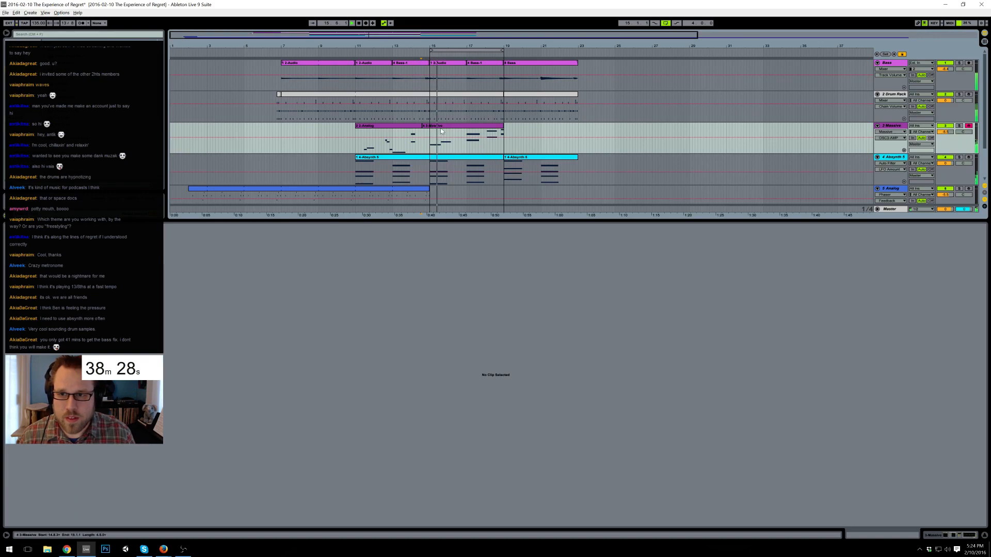
# - Trim the start of the new Massive clip to bar 15 and extend the preceding Massive clip to meet it
pyautogui.click(456, 146)
pyautogui.press('space')
pyautogui.moveTo(302, 290); pyautogui.dragTo(306, 345)
pyautogui.moveTo(375, 35); pyautogui.dragTo(375, 82)
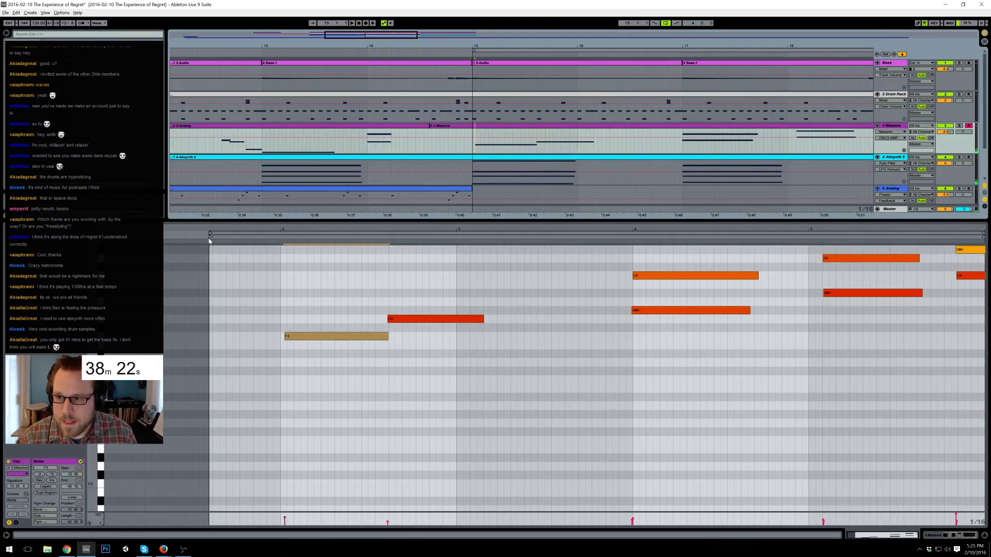
pyautogui.moveTo(212, 232); pyautogui.dragTo(282, 233)
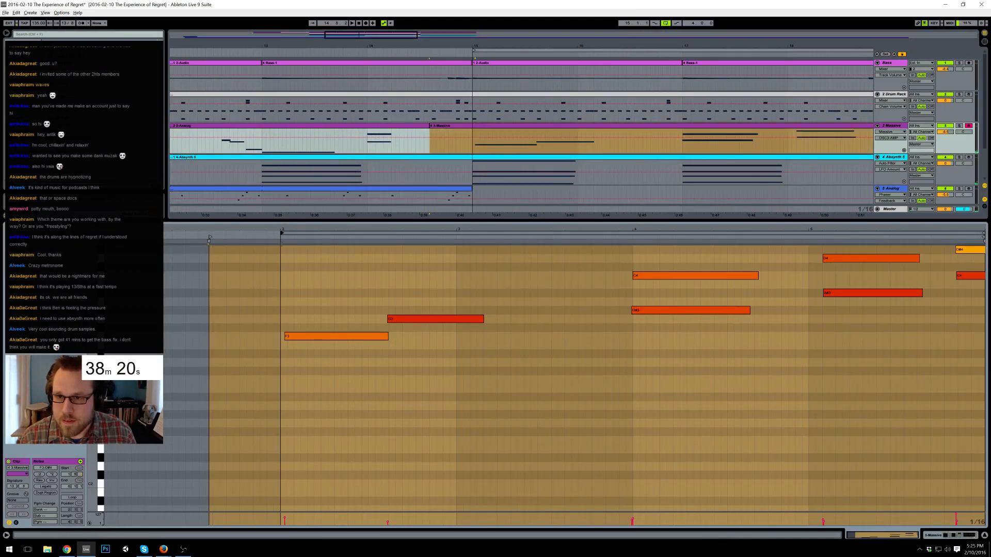
pyautogui.moveTo(433, 127); pyautogui.dragTo(474, 127)
pyautogui.click(429, 129)
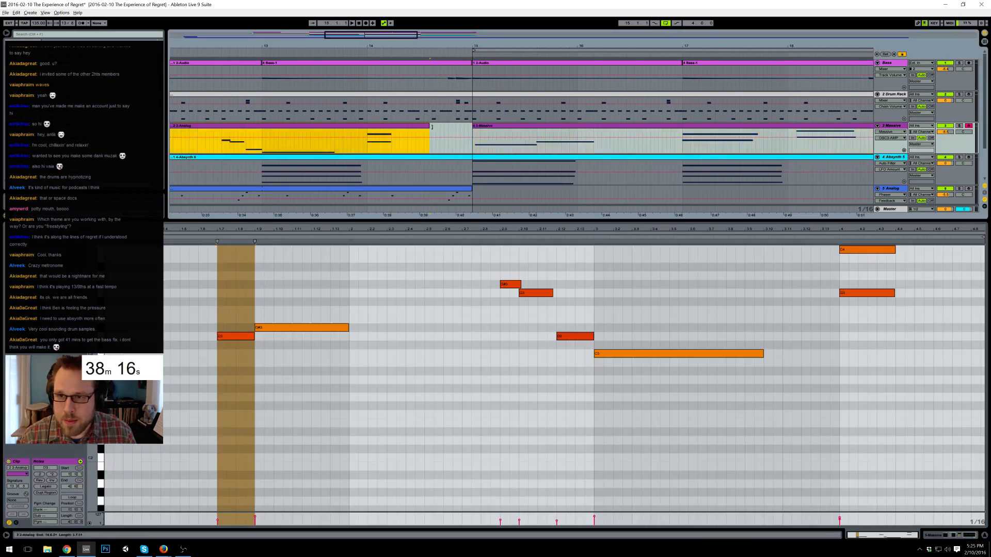
# - In the bar 15 Massive clip, align the F3 note with 2.1.1, nudge the G3 note and lengthen F3 to meet it
pyautogui.click(476, 128)
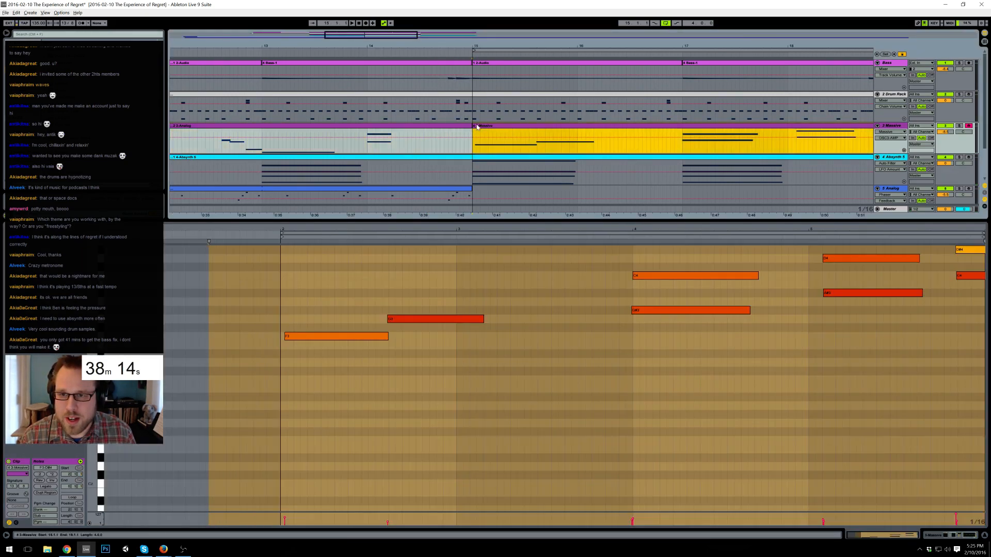
pyautogui.click(333, 297)
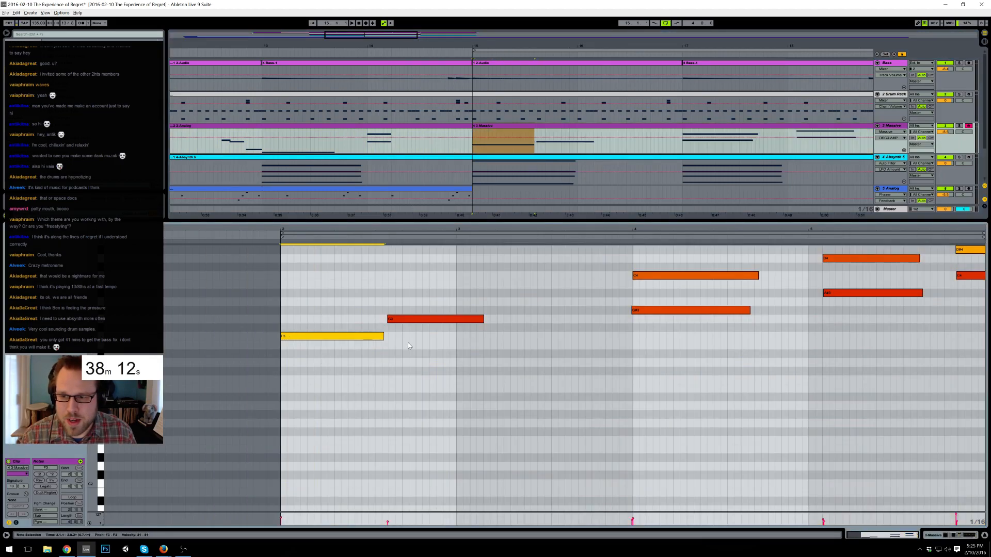
pyautogui.click(396, 320)
pyautogui.press('space')
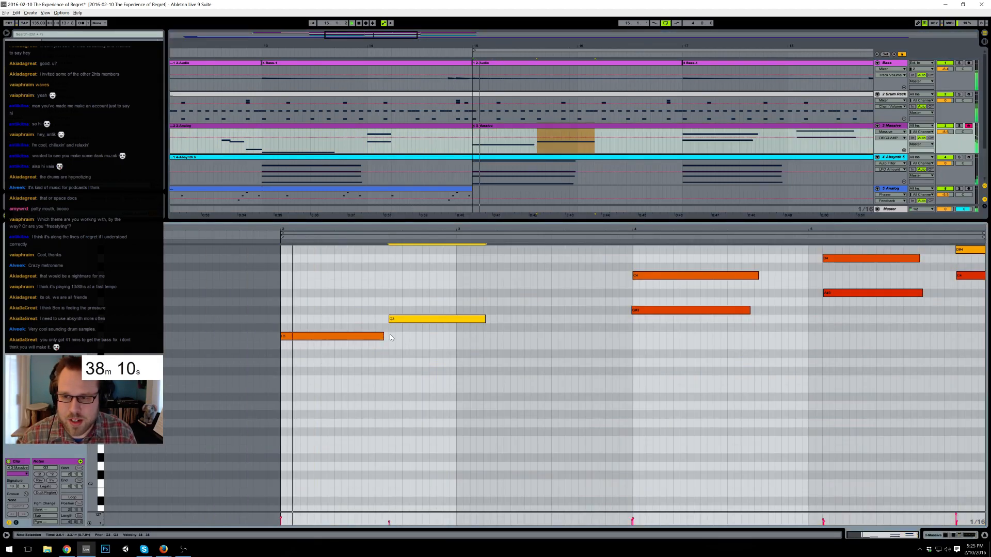
pyautogui.moveTo(385, 335); pyautogui.dragTo(388, 336)
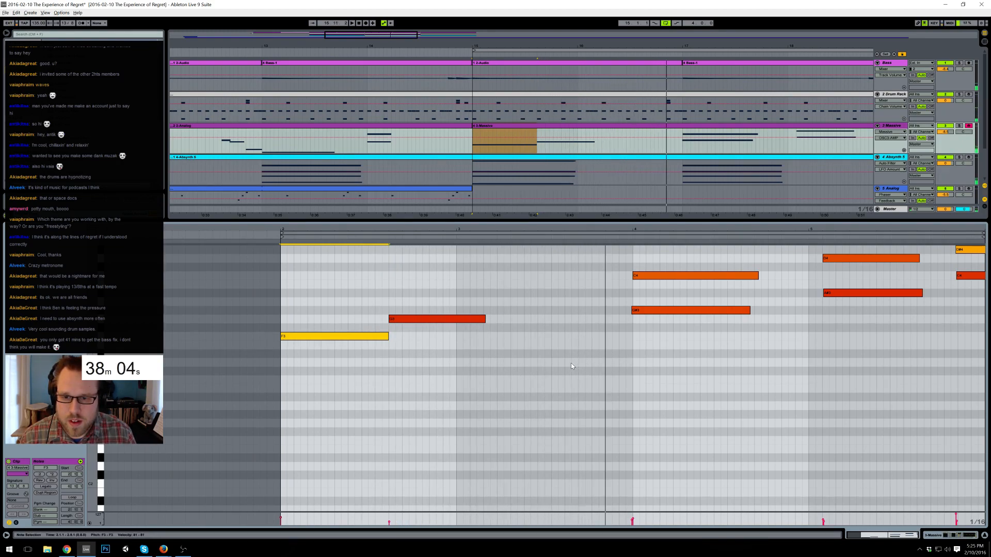
# - Add a C3 note ending at clip position 4.1.1, play the clip, and align the following G#3 note with 4.1.1
pyautogui.doubleClick(566, 379)
pyautogui.moveTo(570, 380); pyautogui.dragTo(634, 382)
pyautogui.press('space')
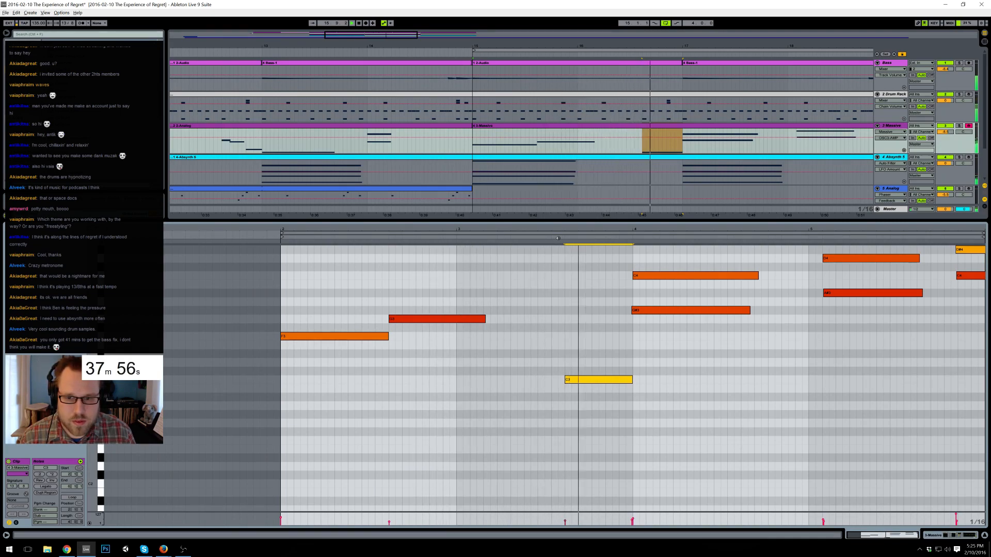
pyautogui.moveTo(651, 309); pyautogui.dragTo(653, 310)
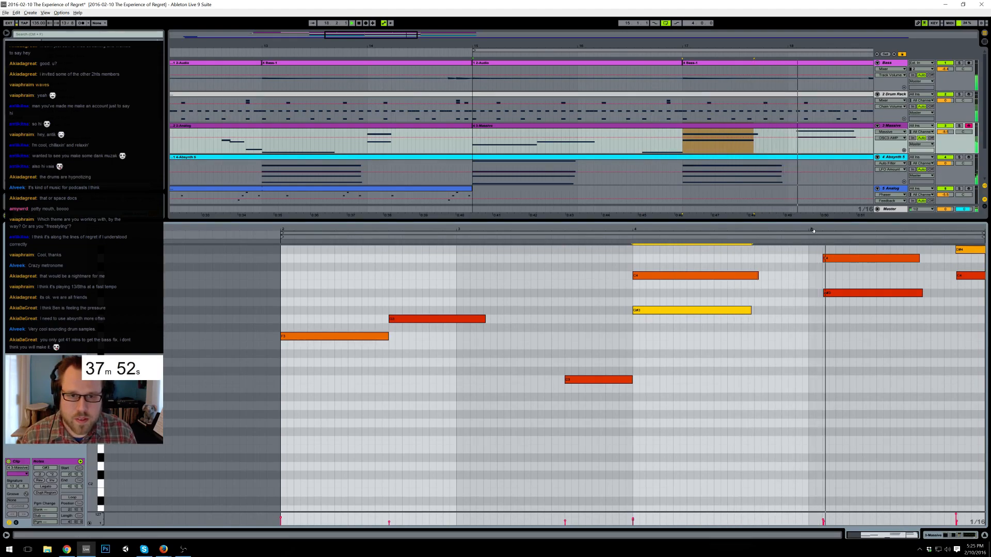
# - Move the final C4 and D#4 notes earlier and shorten the preceding D4 and A#3 notes to end before them
pyautogui.moveTo(954, 300); pyautogui.dragTo(972, 239)
pyautogui.press('space')
pyautogui.press('Left')
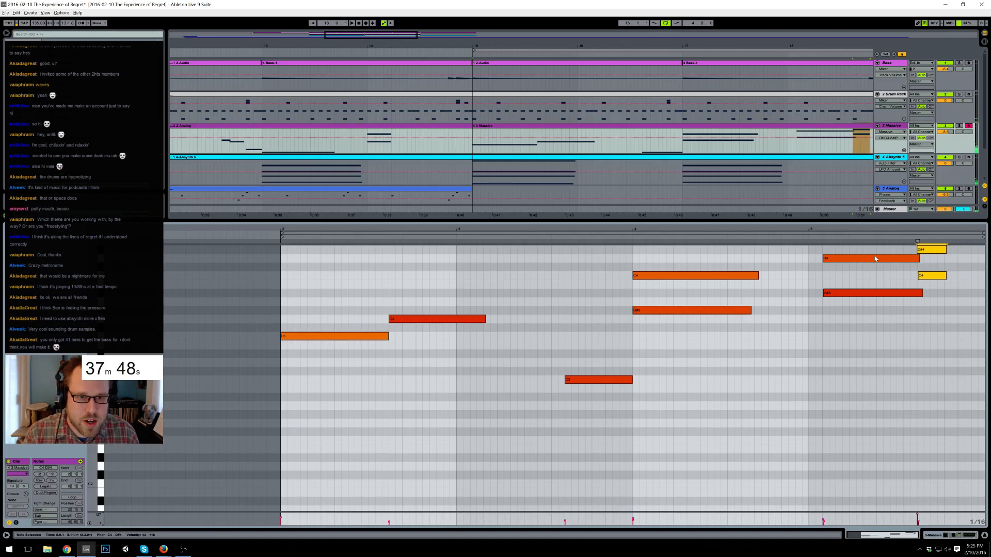
pyautogui.moveTo(866, 252); pyautogui.dragTo(861, 315)
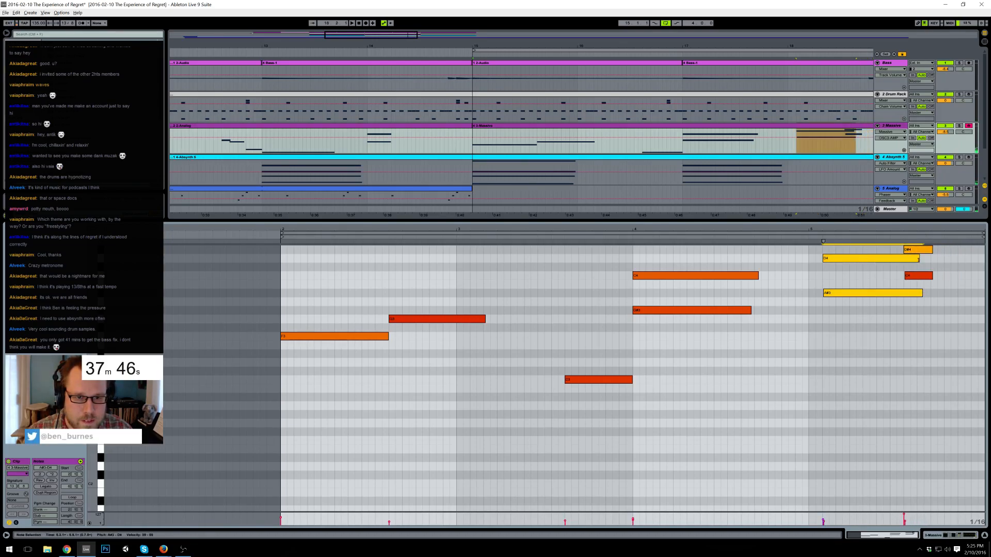
pyautogui.moveTo(902, 260); pyautogui.dragTo(889, 259)
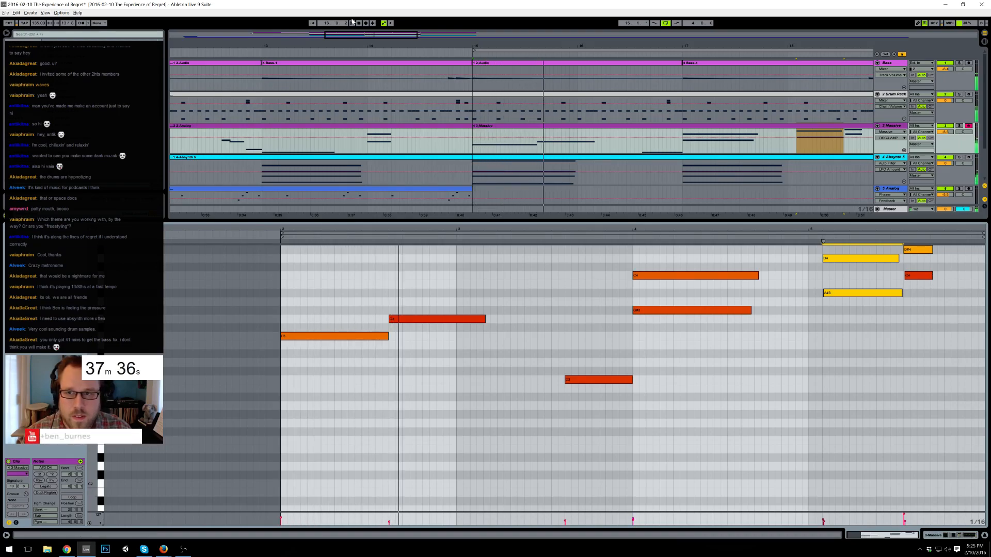
# - Move the bar 19 to 23 clips of the Bass, Drum Rack and Absynth tracks to start at bar 23
pyautogui.moveTo(368, 34); pyautogui.dragTo(501, 68)
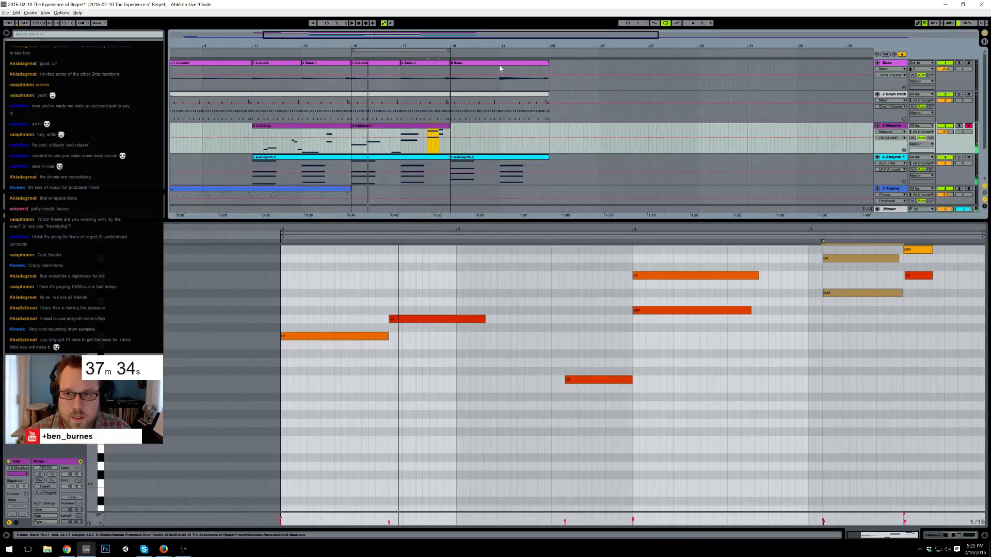
pyautogui.click(499, 66)
pyautogui.keyDown('shift'); pyautogui.click(476, 166); pyautogui.keyUp('shift')
pyautogui.moveTo(464, 63); pyautogui.dragTo(563, 63)
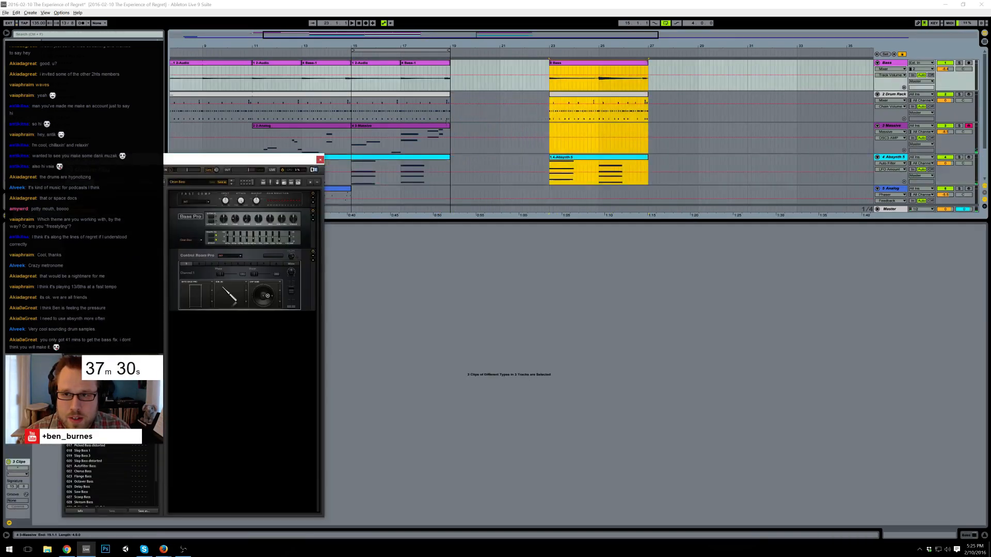
# - Extend the bar 15 Massive clip to about bar 21 and add F4 and A#3 notes at bar 19
pyautogui.moveTo(450, 127); pyautogui.dragTo(496, 127)
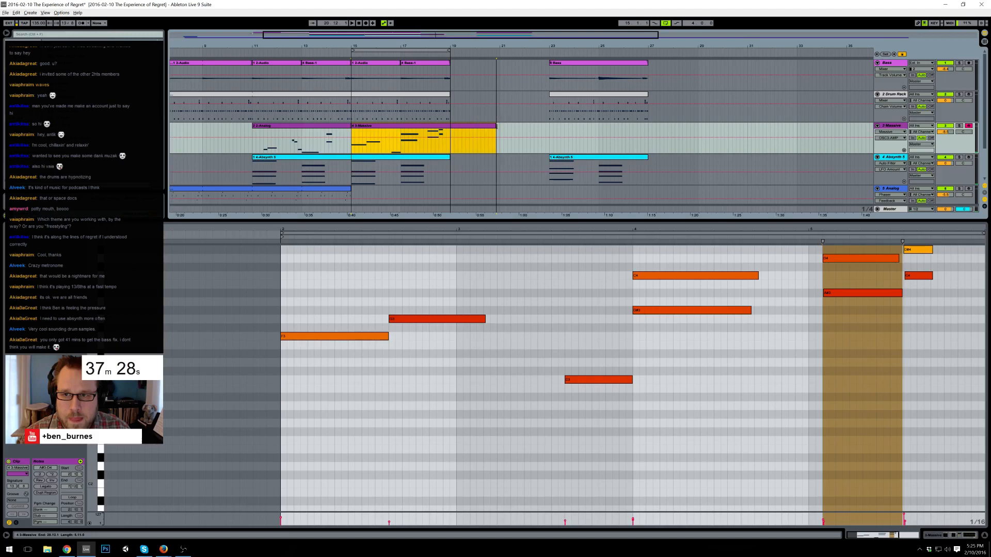
pyautogui.moveTo(854, 227); pyautogui.dragTo(513, 228)
pyautogui.scroll(2, 640, 290)
pyautogui.moveTo(646, 268)
pyautogui.mouseDown()
pyautogui.moveTo(752, 267)
pyautogui.moveTo(745, 252)
pyautogui.mouseUp()
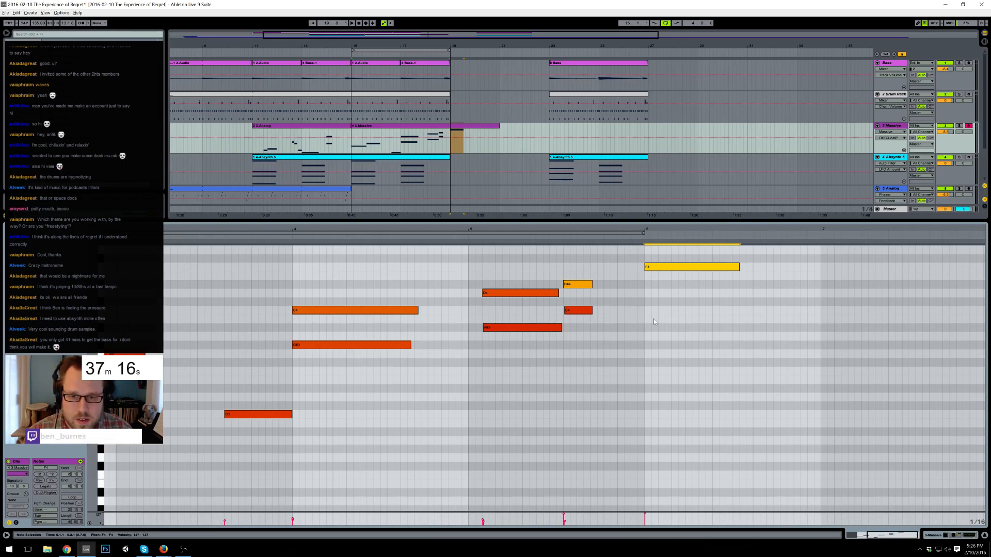
pyautogui.moveTo(646, 319); pyautogui.dragTo(743, 314)
pyautogui.press('Down')
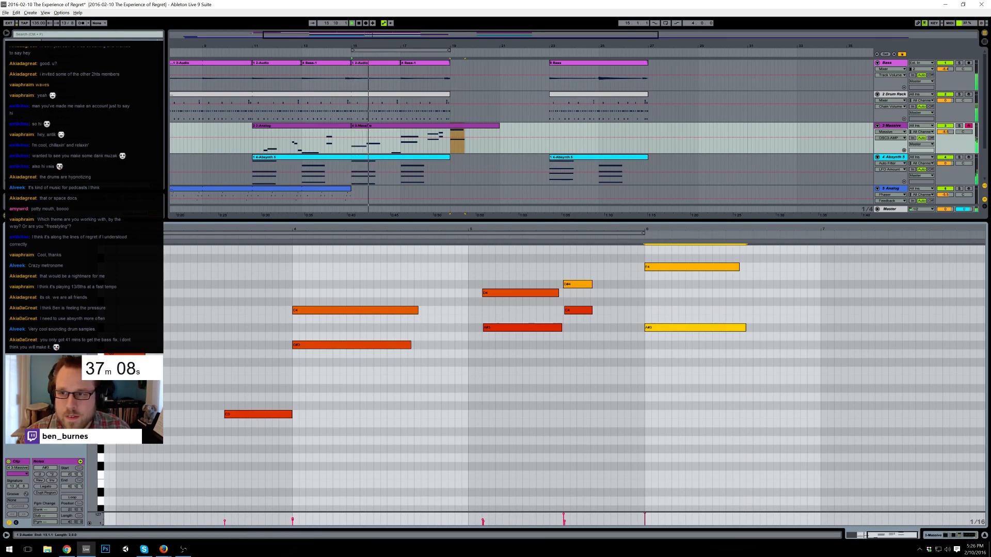
# - Duplicate the Bass track's bar 15 to 19 clips into bars 19 to 23
pyautogui.moveTo(251, 63); pyautogui.dragTo(401, 63)
pyautogui.click(364, 69)
pyautogui.moveTo(451, 70); pyautogui.dragTo(355, 72)
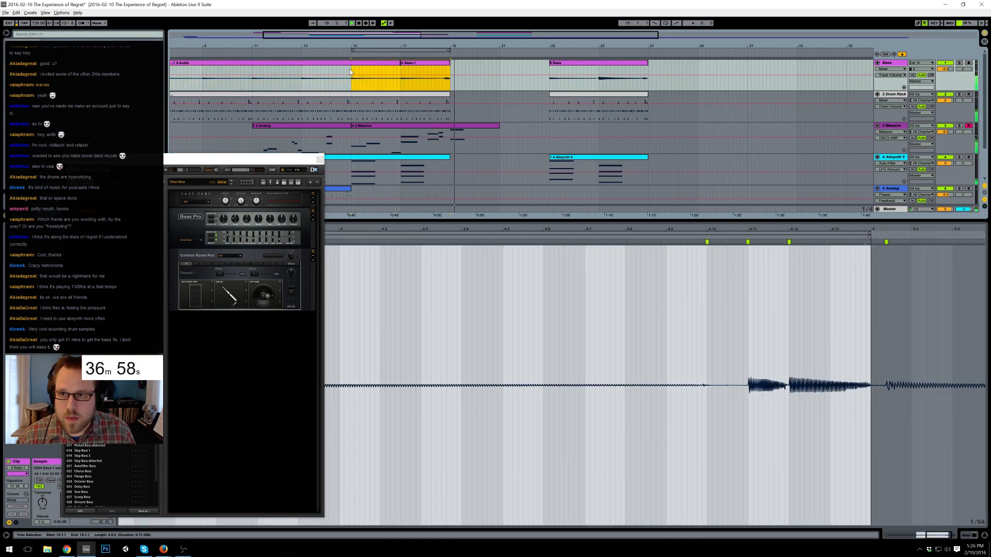
pyautogui.hotkey('ctrl', 'd')
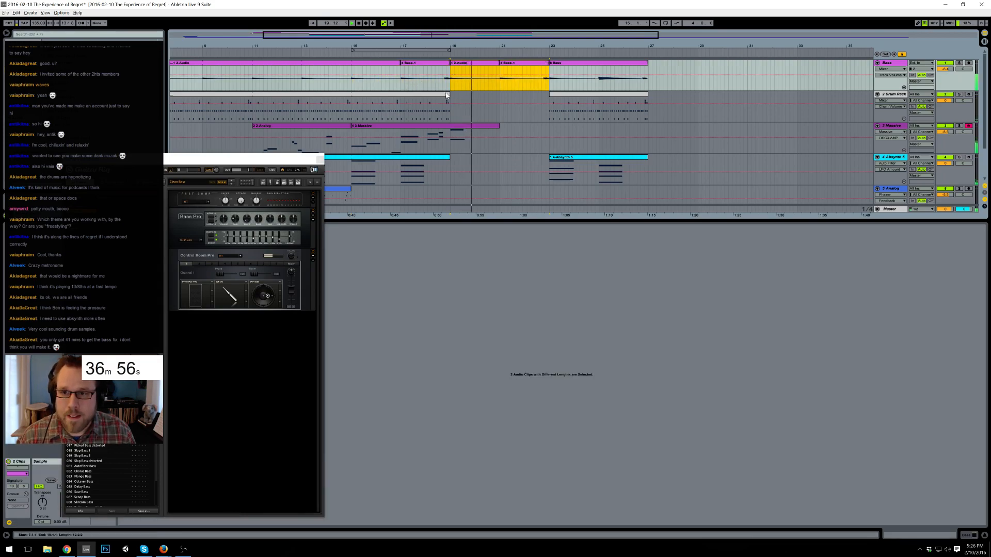
# - Extend the Drum Rack, Absynth and Analog clips to bar 23 and duplicate the end of the Analog clip at bar 23
pyautogui.moveTo(449, 94); pyautogui.dragTo(544, 98)
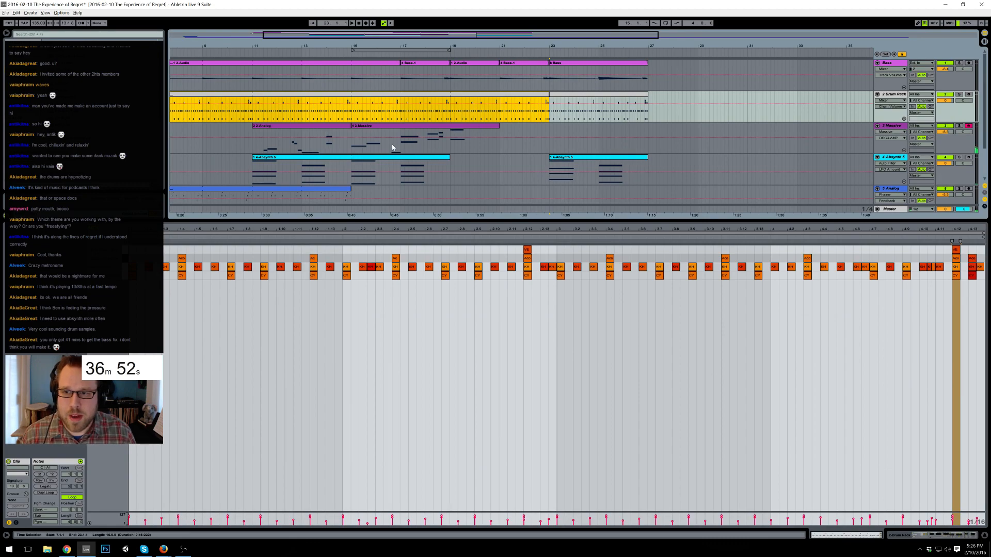
pyautogui.scroll(-2, 445, 156)
pyautogui.moveTo(449, 122); pyautogui.dragTo(550, 125)
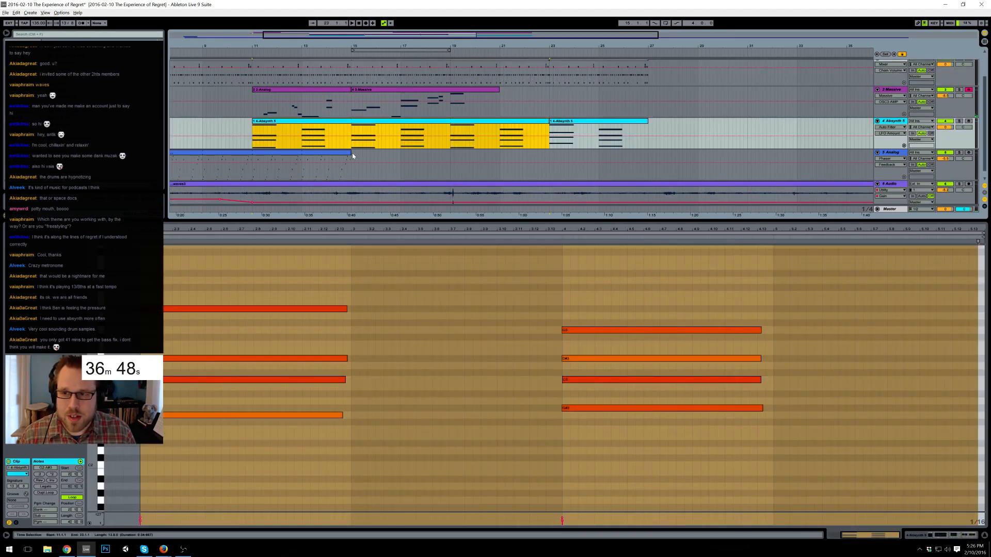
pyautogui.moveTo(350, 155); pyautogui.dragTo(578, 174)
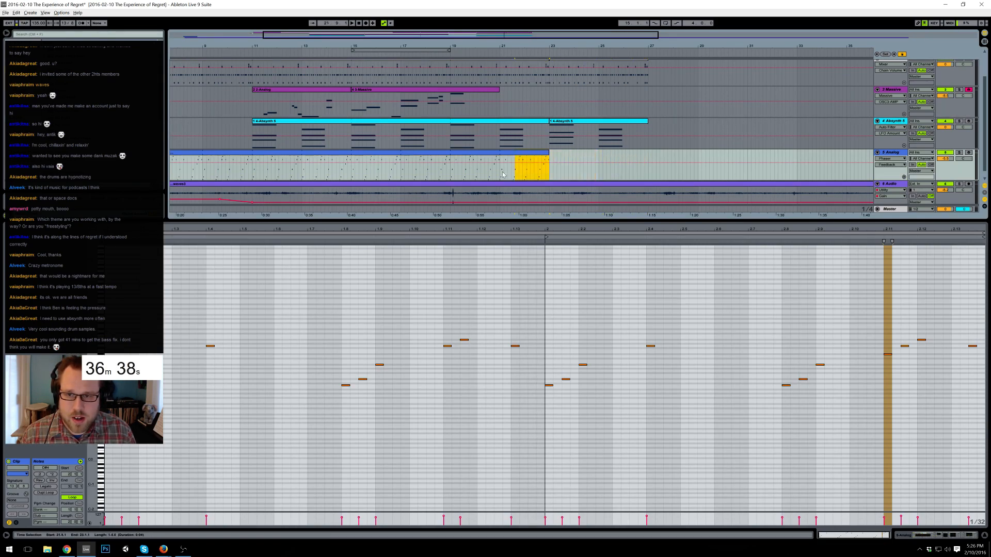
pyautogui.hotkey('ctrl', 'd')
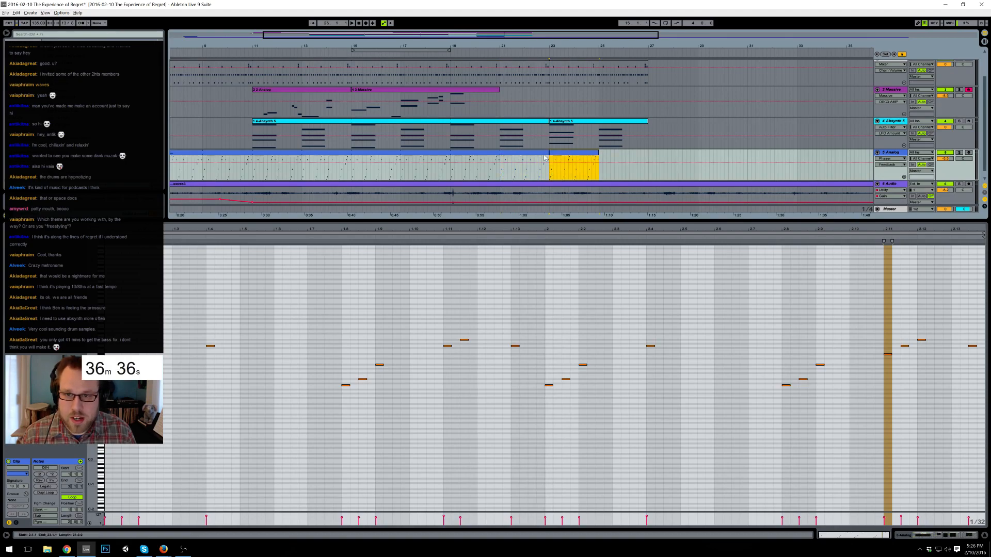
# - Move the bar 23 Analog clip's note at clip position 1.4.1 to G#4 and play it back
pyautogui.click(231, 350)
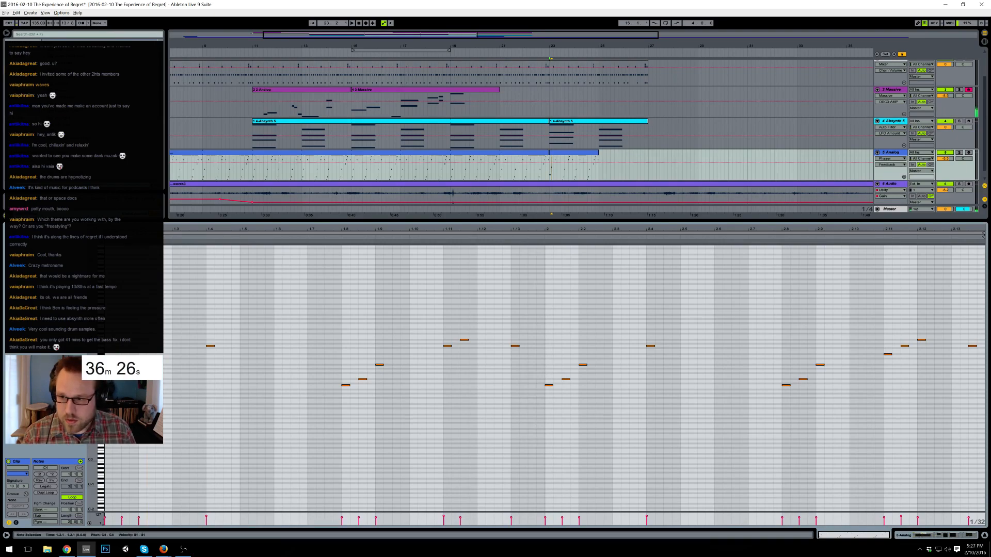
pyautogui.moveTo(198, 337); pyautogui.dragTo(220, 356)
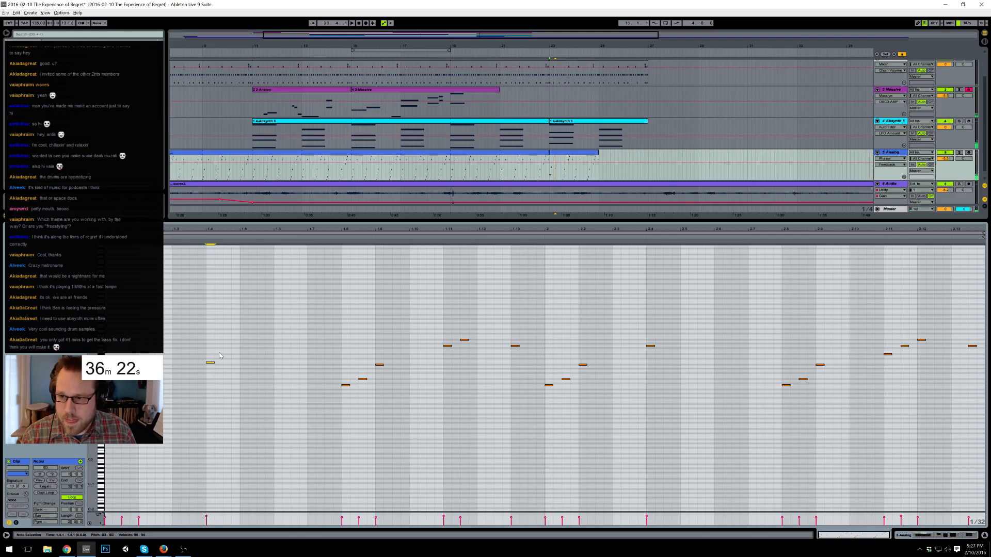
pyautogui.hotkey('shift', 'Up')
pyautogui.press('space')
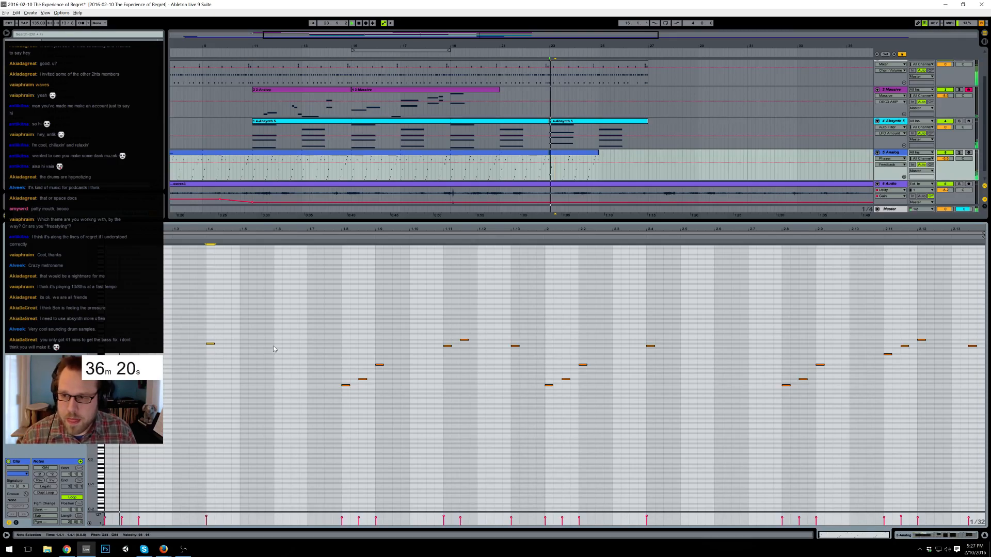
pyautogui.click(324, 351)
pyautogui.press('space')
# - Set the Analog notes at 1.8.1 to F3, 1.8.2 to C3, 1.11.1 to G#4, 1.11.2 to G4 and 1.13.1 to D4
pyautogui.moveTo(346, 385); pyautogui.dragTo(346, 375)
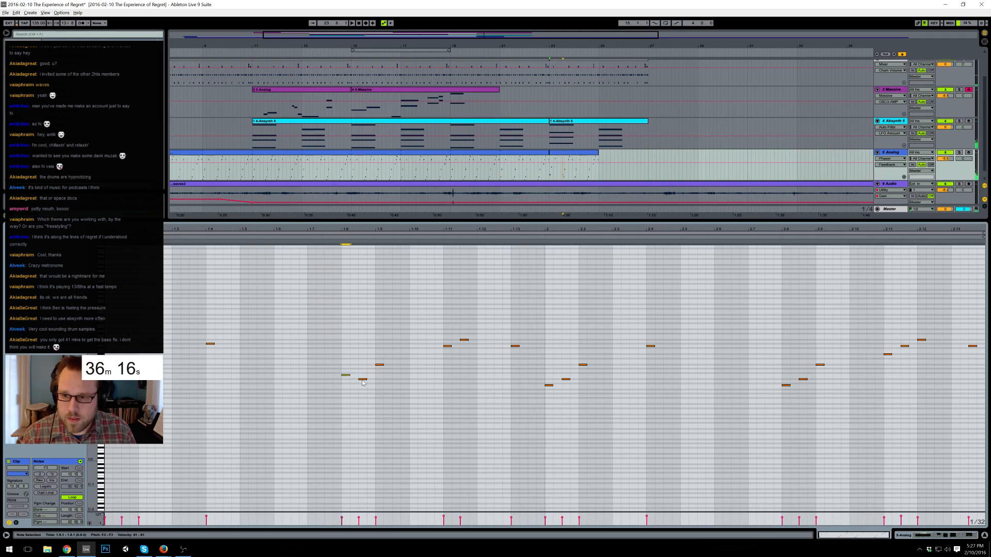
pyautogui.press('Down')
pyautogui.press('Down')
pyautogui.press('Down')
pyautogui.press('Down')
pyautogui.press('Down')
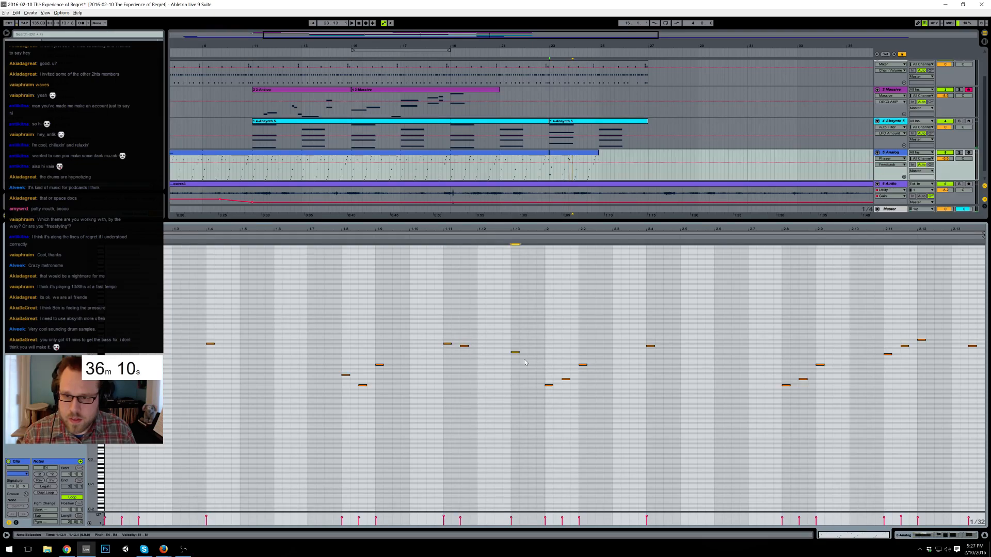
pyautogui.press('Down')
pyautogui.press('Down')
# - Extend the bar 23 Analog clip to bar 27 and loop playback over bars 23 to 27
pyautogui.press('space')
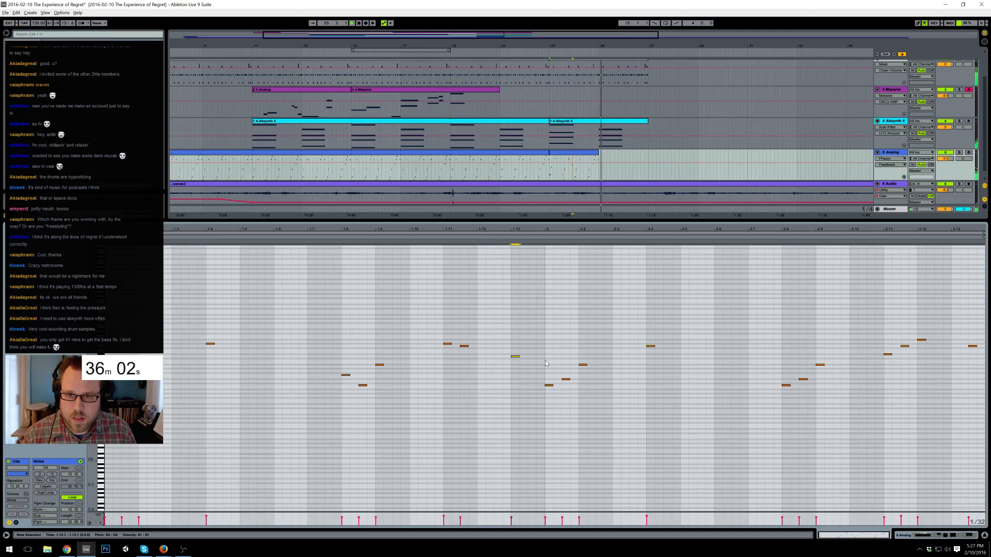
pyautogui.moveTo(598, 158); pyautogui.dragTo(649, 158)
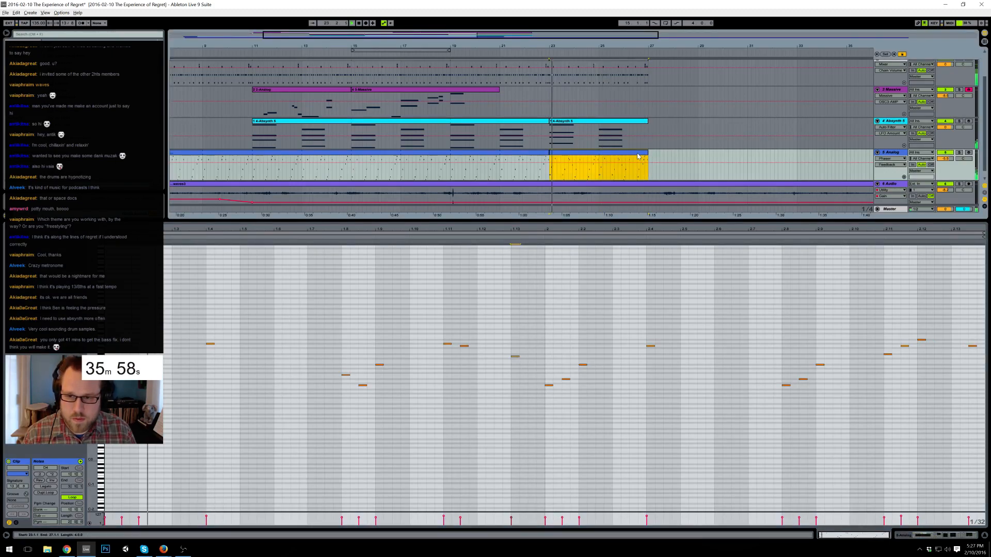
pyautogui.hotkey('ctrl', 'l')
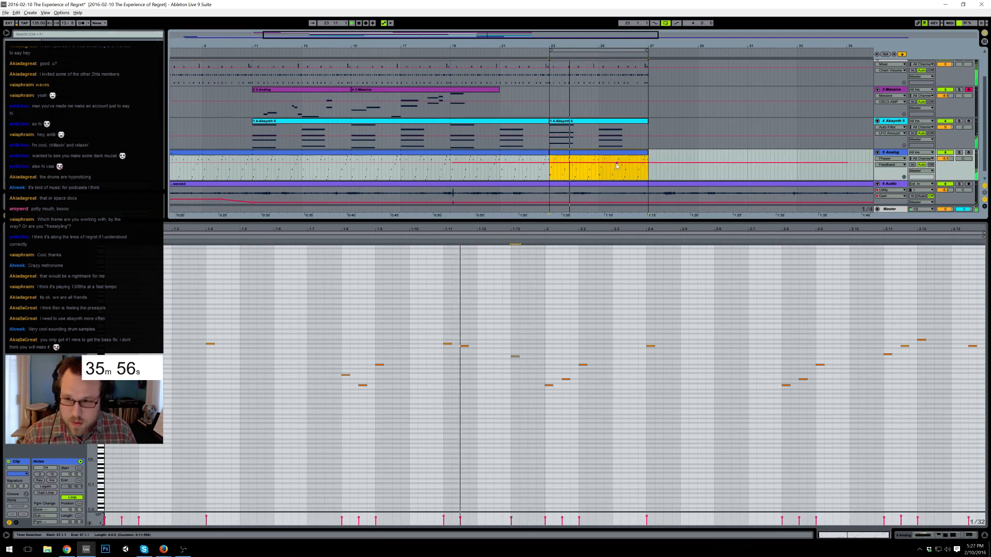
# - Check the bar 23 Absynth chords and raise the Analog notes at 1.4.1 and 1.11.1 to A#4 and at 1.11.2 to G#4
pyautogui.click(593, 125)
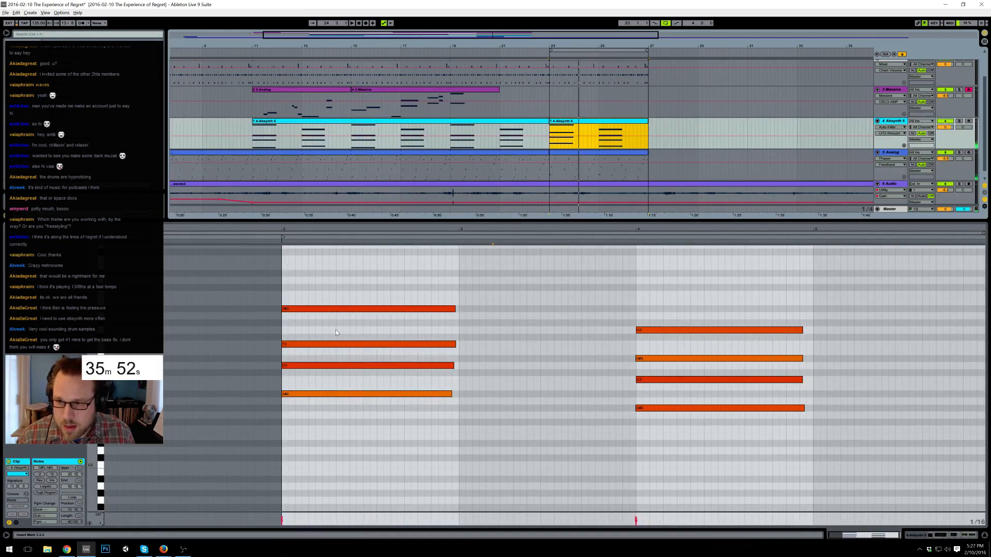
pyautogui.click(588, 155)
pyautogui.moveTo(178, 328); pyautogui.dragTo(218, 368)
pyautogui.press('Up')
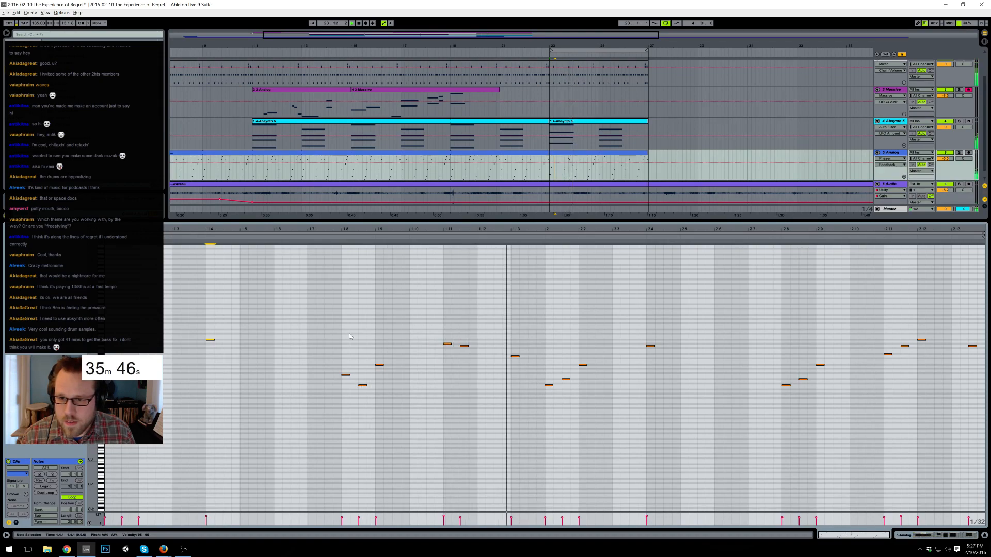
pyautogui.moveTo(428, 333); pyautogui.dragTo(455, 349)
pyautogui.press('Up')
pyautogui.press('Up')
pyautogui.press('Up')
pyautogui.press('Up')
pyautogui.press('Down')
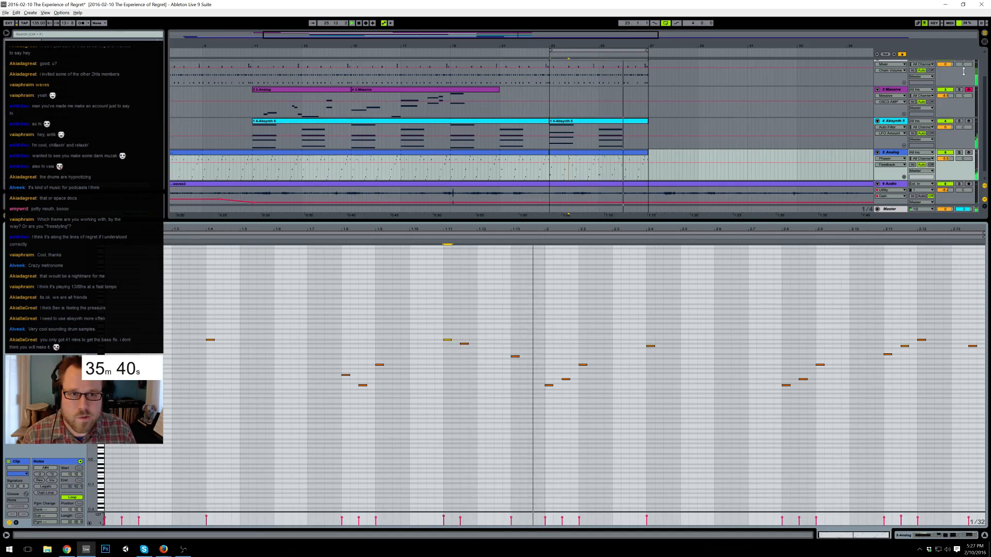
# - Mute the Drum Rack and Absynth tracks during loop playback
pyautogui.scroll(1, 965, 75)
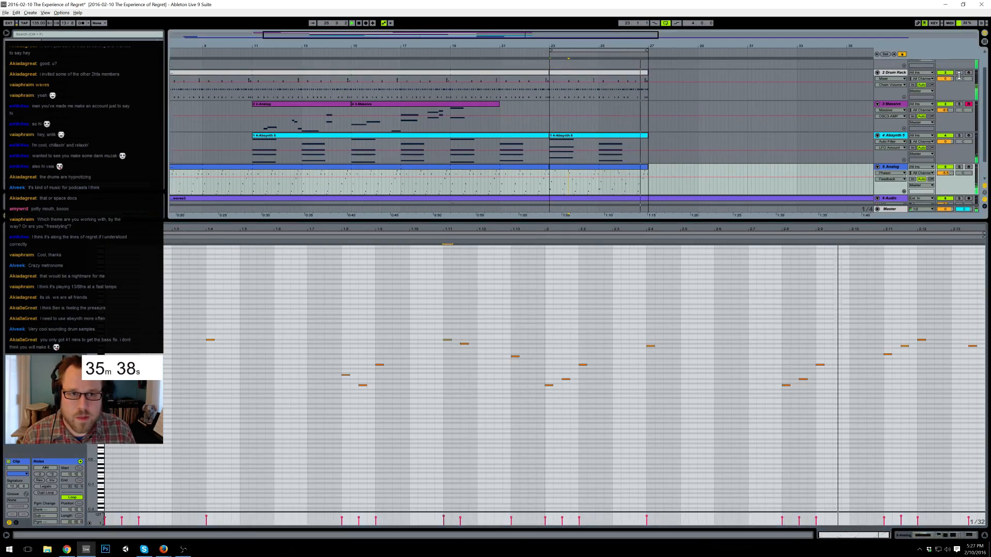
pyautogui.scroll(2, 959, 76)
pyautogui.click(946, 95)
pyautogui.scroll(-3, 743, 142)
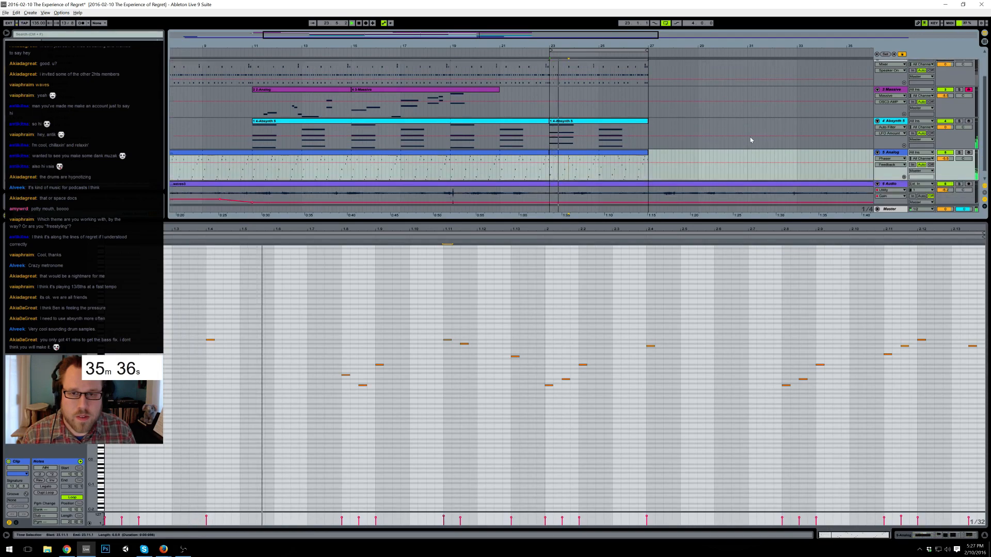
pyautogui.scroll(-1, 750, 140)
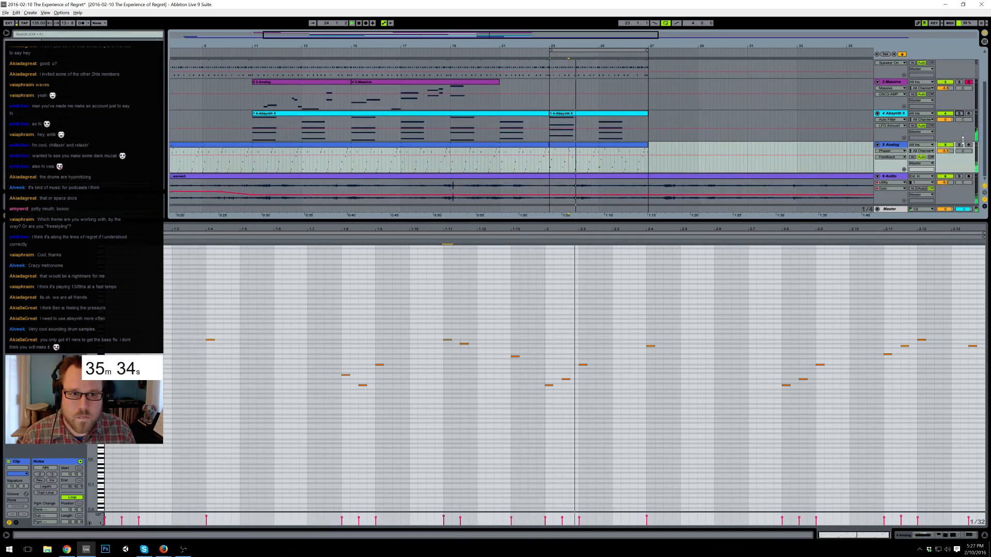
pyautogui.click(945, 113)
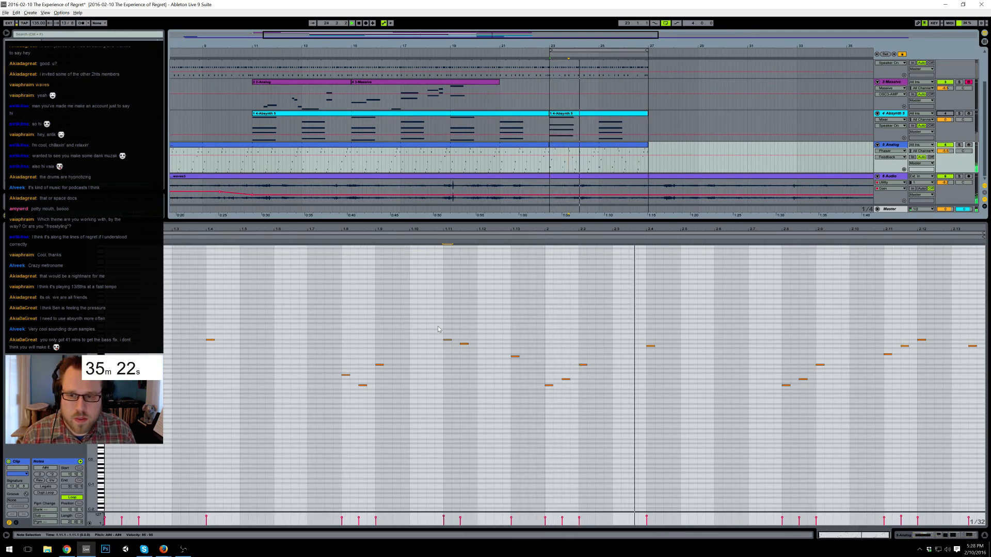
# - Move the Analog notes at 1.11.1 to C5 and 1.13.1 to C4, and add a G#3 note at 1.13.2
pyautogui.moveTo(448, 340); pyautogui.dragTo(447, 335)
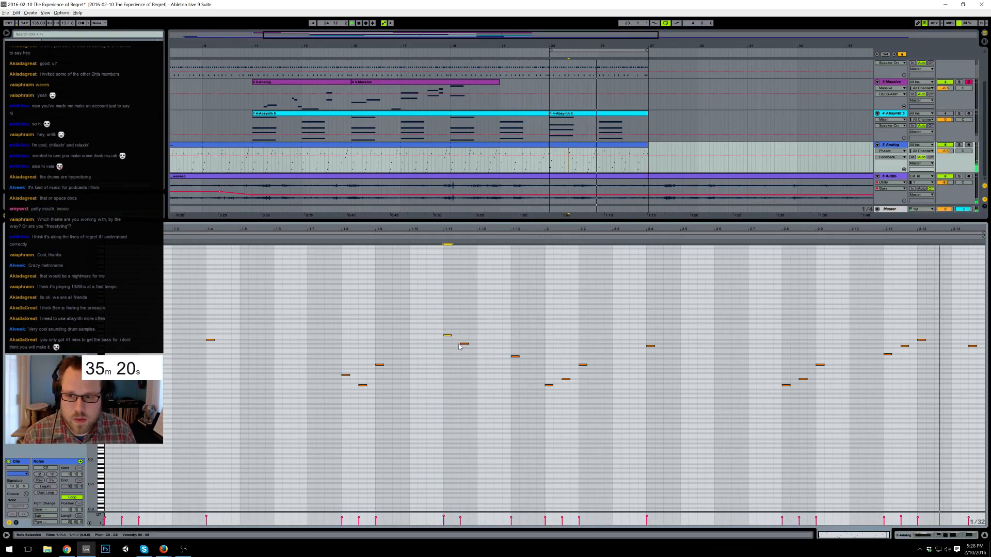
pyautogui.click(463, 344)
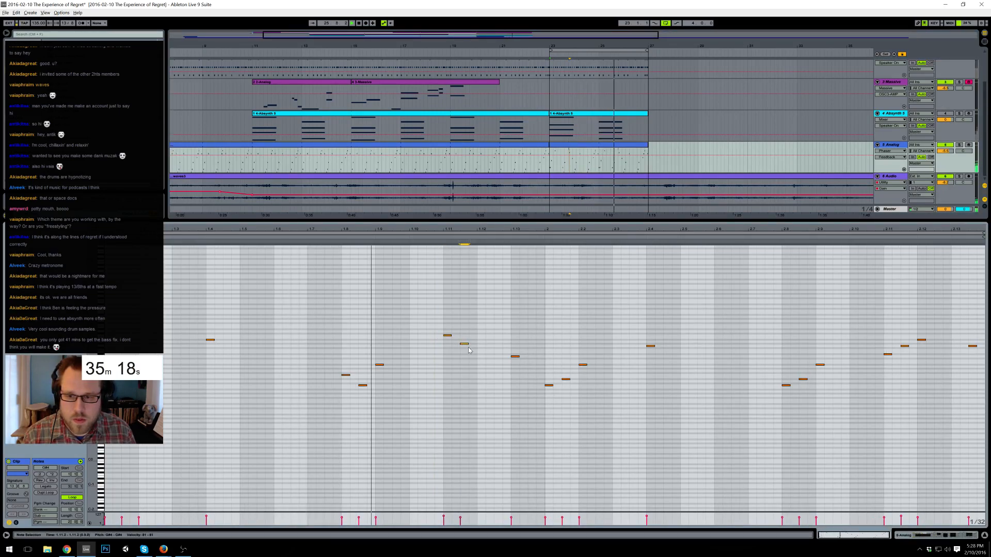
pyautogui.click(504, 358)
pyautogui.click(516, 357)
pyautogui.press('Up')
pyautogui.press('Down')
pyautogui.press('Down')
pyautogui.press('Down')
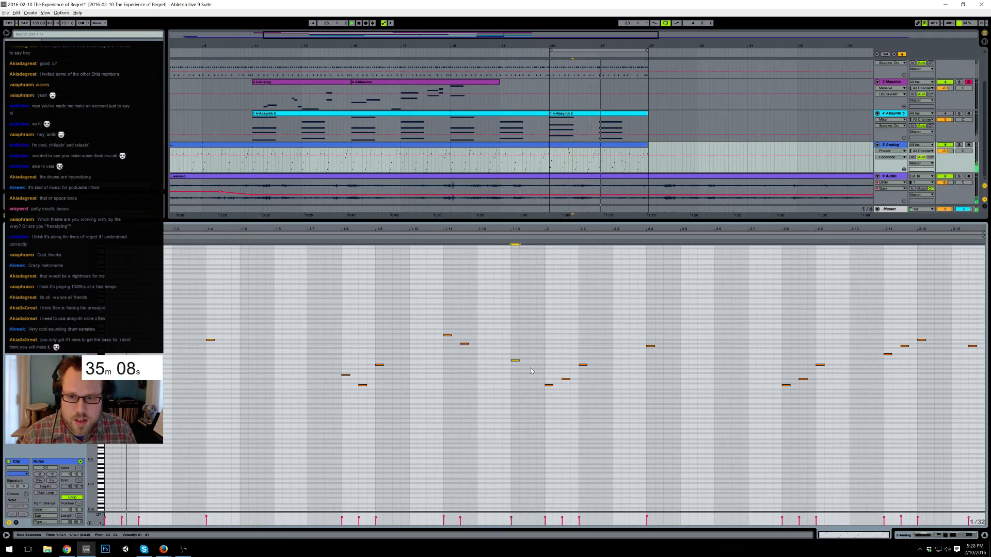
pyautogui.doubleClick(532, 368)
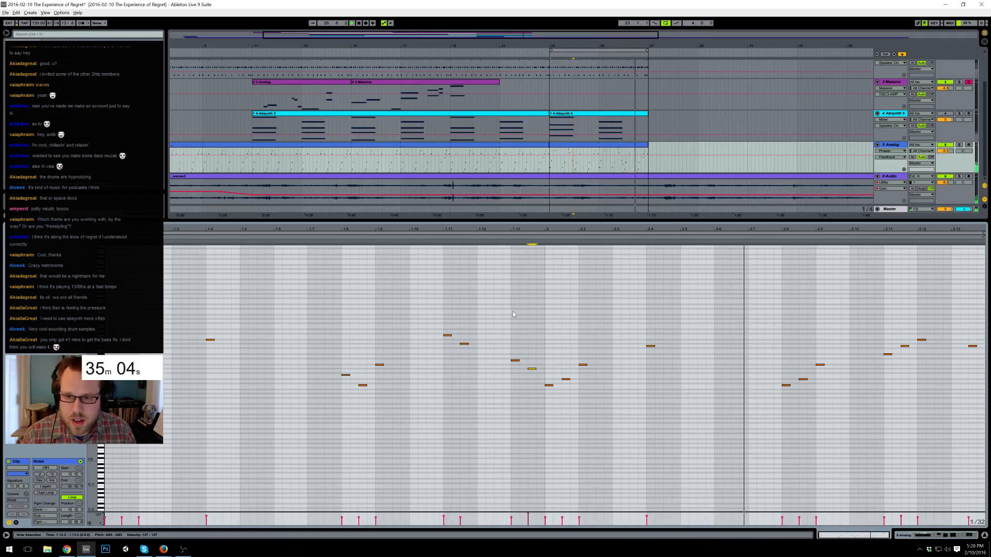
# - Delete the Analog clip's second-bar notes and duplicate the first bar's notes in their place
pyautogui.moveTo(547, 292); pyautogui.dragTo(975, 404)
pyautogui.press('Delete')
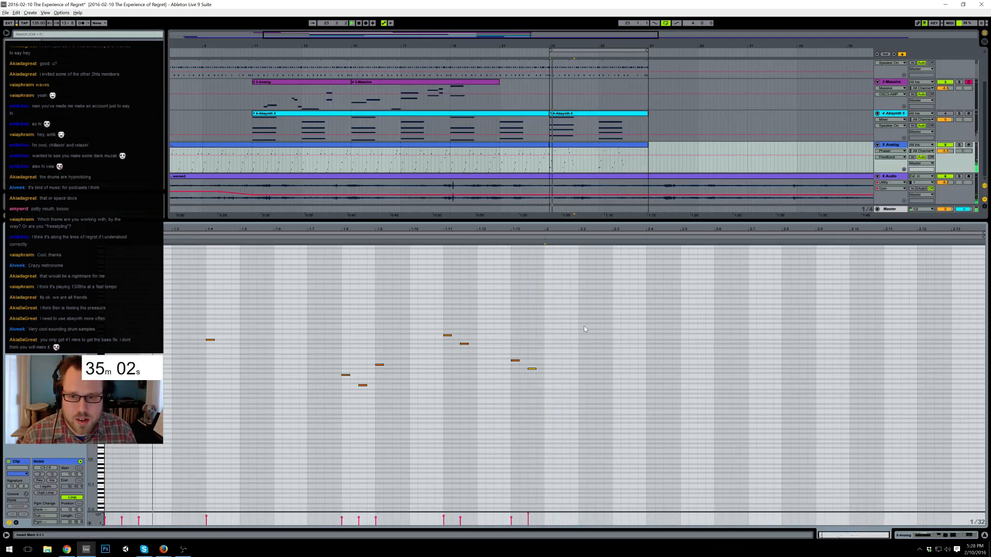
pyautogui.moveTo(543, 291); pyautogui.dragTo(157, 405)
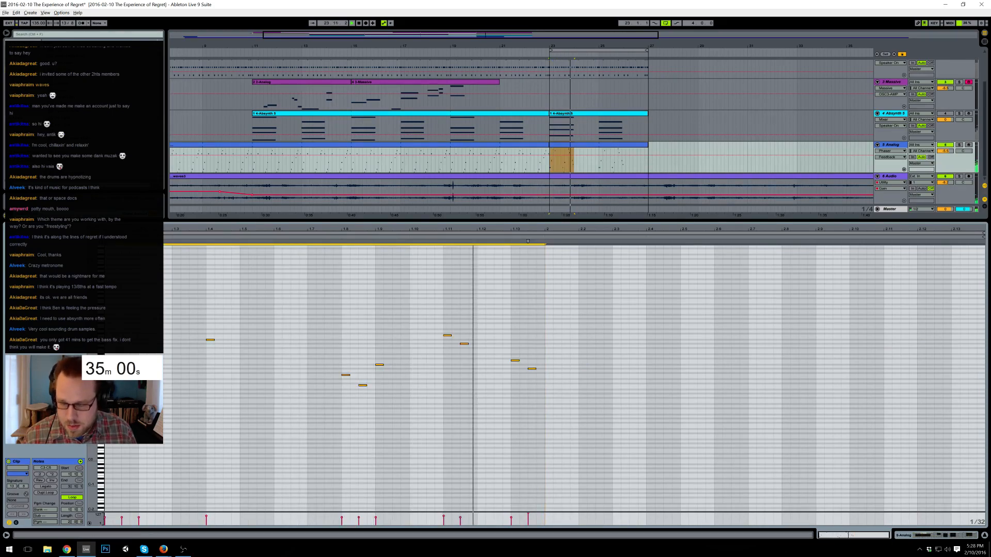
pyautogui.hotkey('ctrl', 'd')
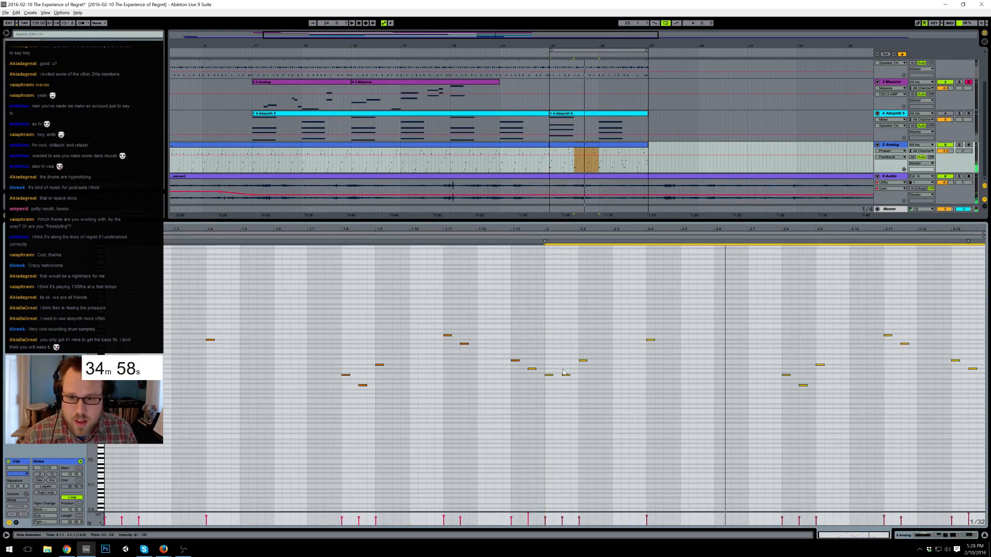
# - Move the Analog notes at 2.1.2 to D#3 and 2.4.1 to F5, and add a D#5 note at 2.3.1
pyautogui.click(567, 375)
pyautogui.press('space')
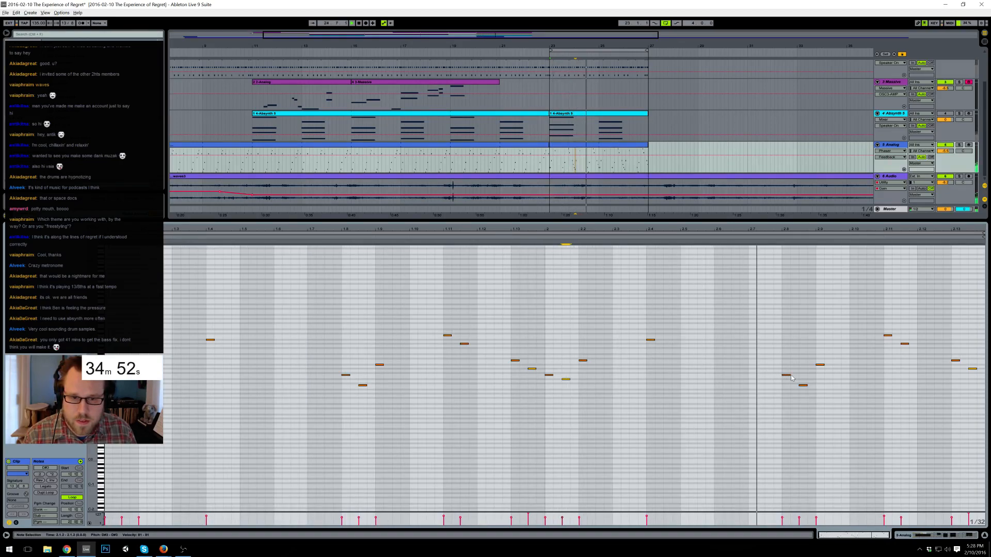
pyautogui.click(642, 333)
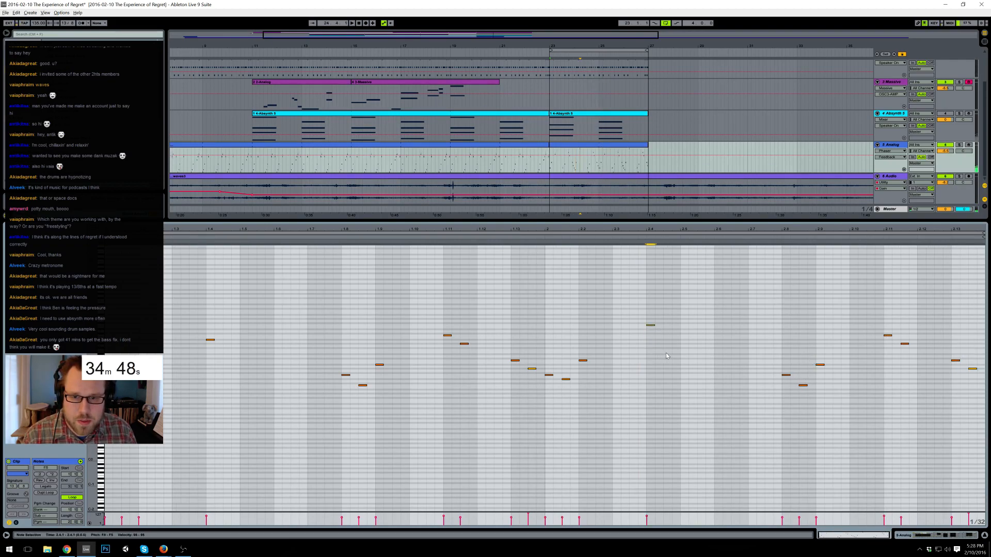
pyautogui.doubleClick(622, 329)
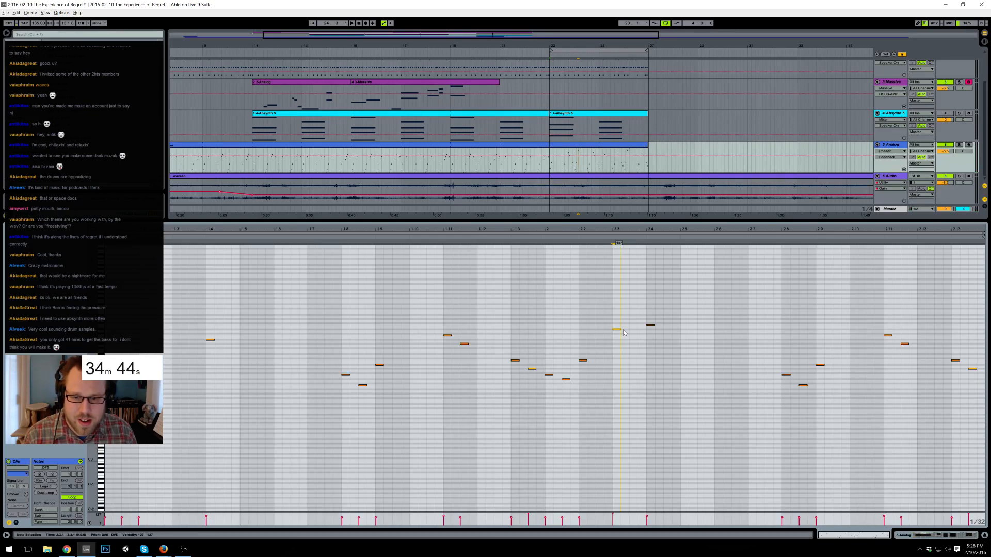
pyautogui.press('space')
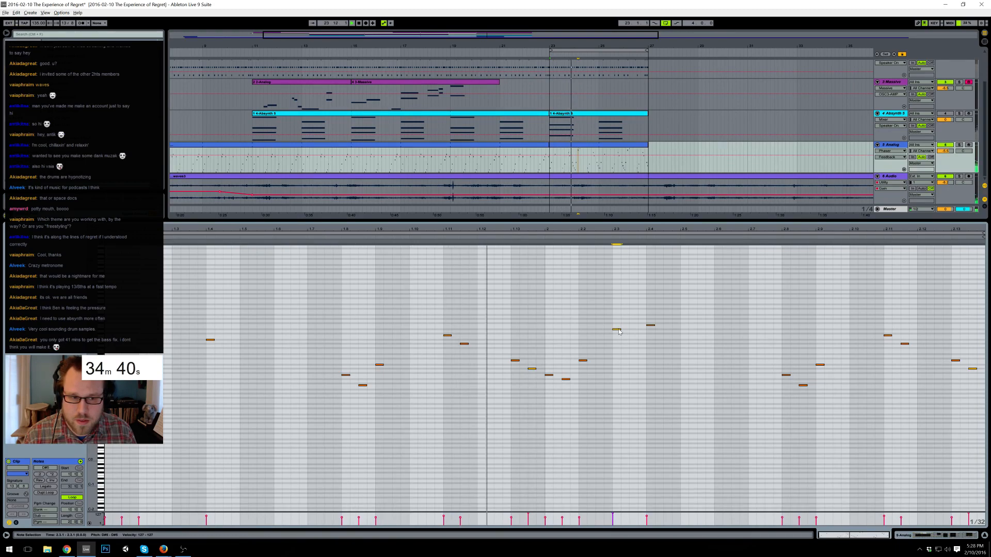
pyautogui.moveTo(618, 330); pyautogui.dragTo(617, 342)
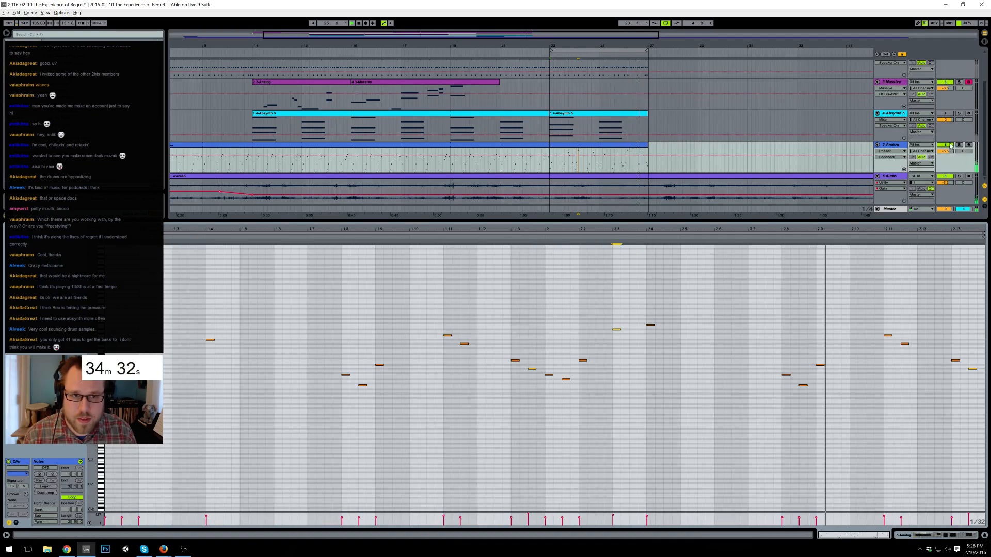
# - Turn the muted Absynth and Drum Rack tracks back on
pyautogui.scroll(2, 942, 99)
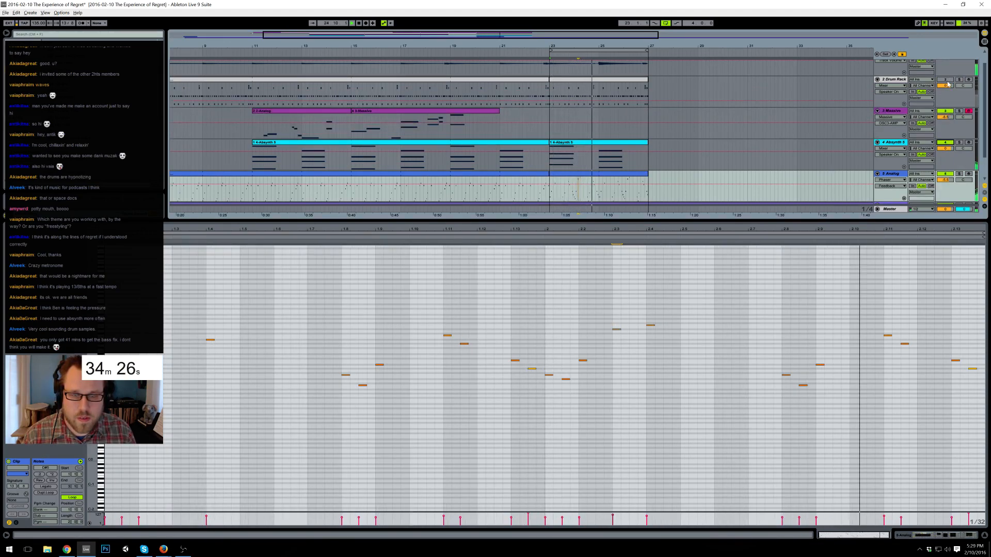
pyautogui.click(945, 80)
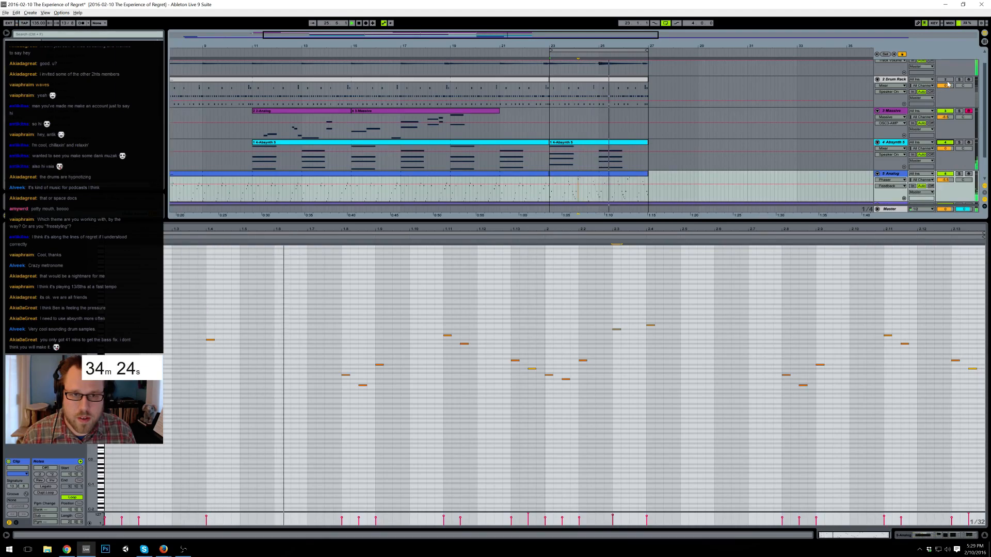
# - Bring up the Absynth track's devices and show the automation lane of the Auto Filter's LFO Amount
pyautogui.click(985, 535)
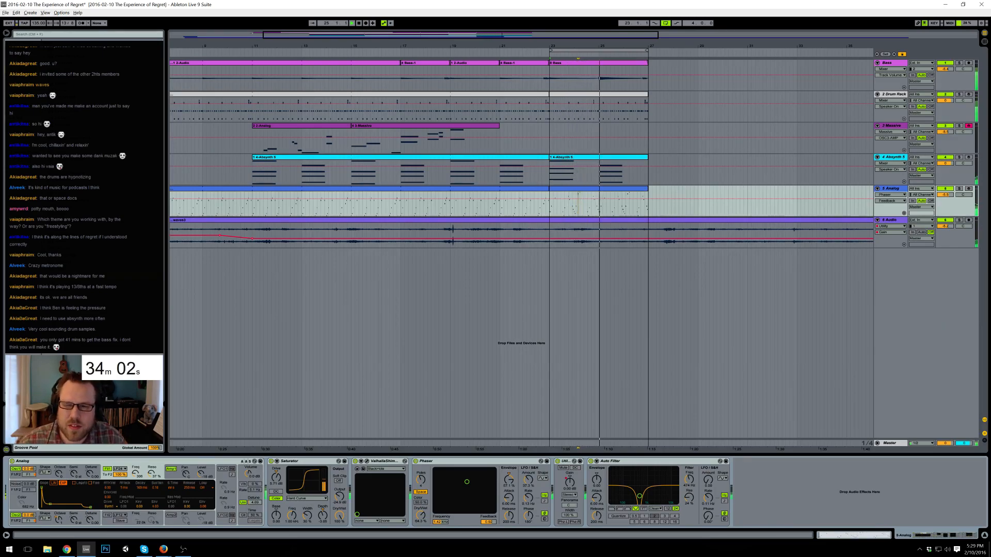
pyautogui.click(625, 156)
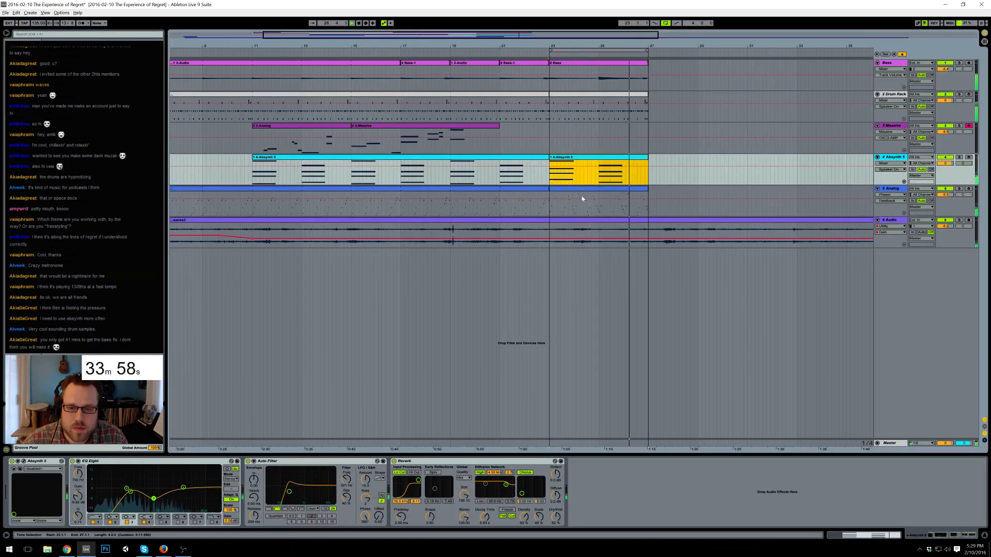
pyautogui.click(365, 479)
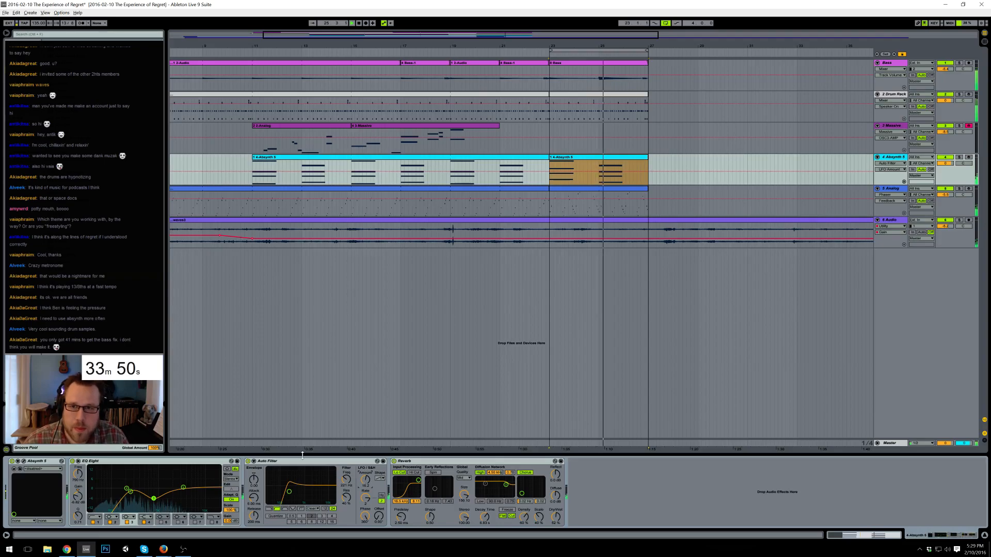
# - Duplicate bars 23–27 of the tracks from Bass through Analog so that the copy fills bars 27–31
pyautogui.moveTo(545, 35)
pyautogui.mouseDown()
pyautogui.moveTo(547, 21)
pyautogui.moveTo(558, 40)
pyautogui.mouseUp()
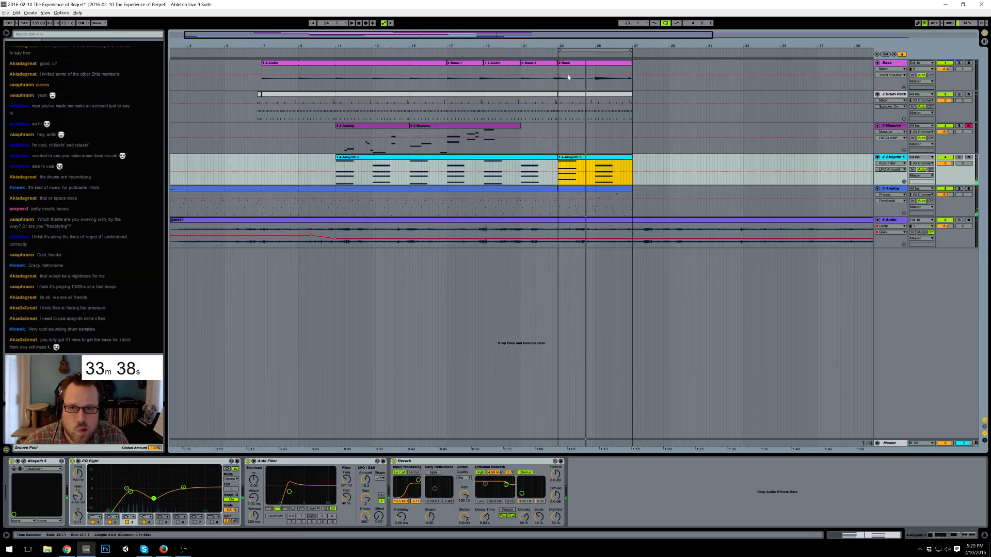
pyautogui.moveTo(560, 80); pyautogui.dragTo(635, 217)
pyautogui.hotkey('ctrl', 'd')
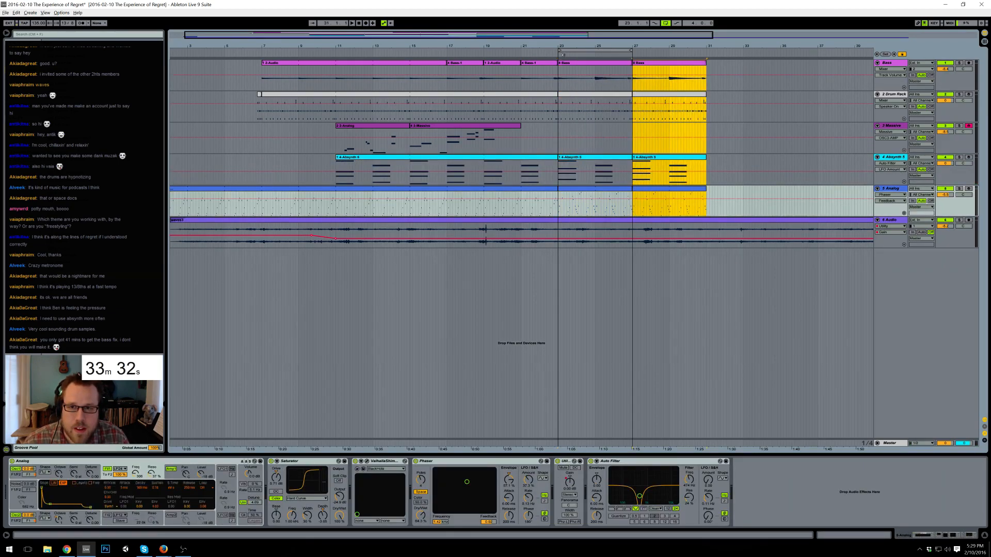
# - Copy bars 11–23 of the tracks from Bass through Analog to bar 31, and play from bar 29 to check the join
pyautogui.moveTo(337, 79); pyautogui.dragTo(560, 205)
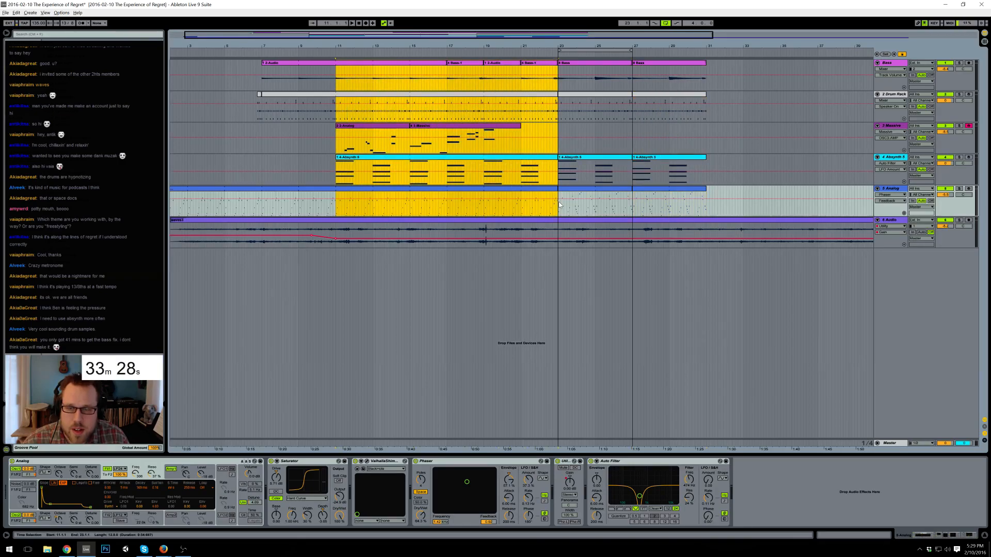
pyautogui.click(707, 82)
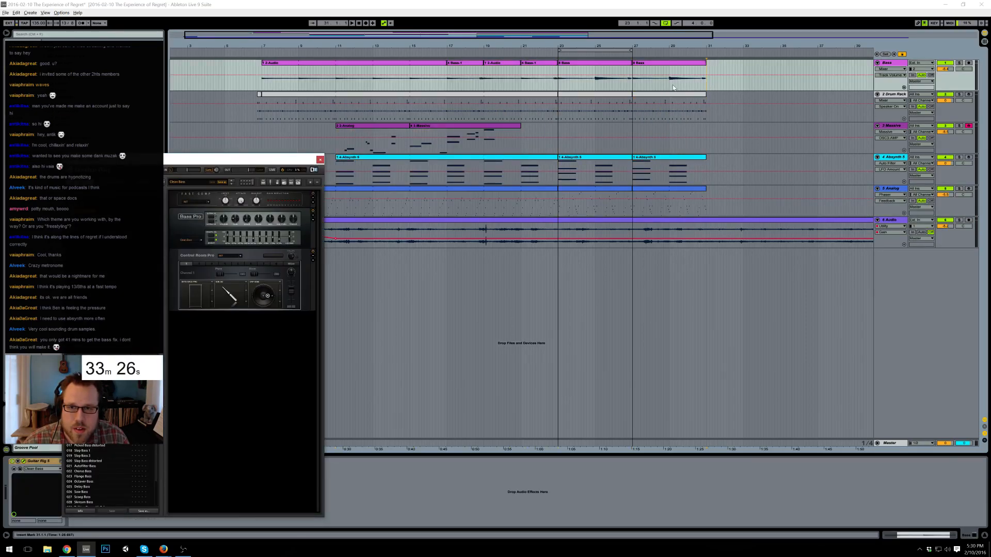
pyautogui.moveTo(333, 82); pyautogui.dragTo(556, 216)
pyautogui.click(556, 215)
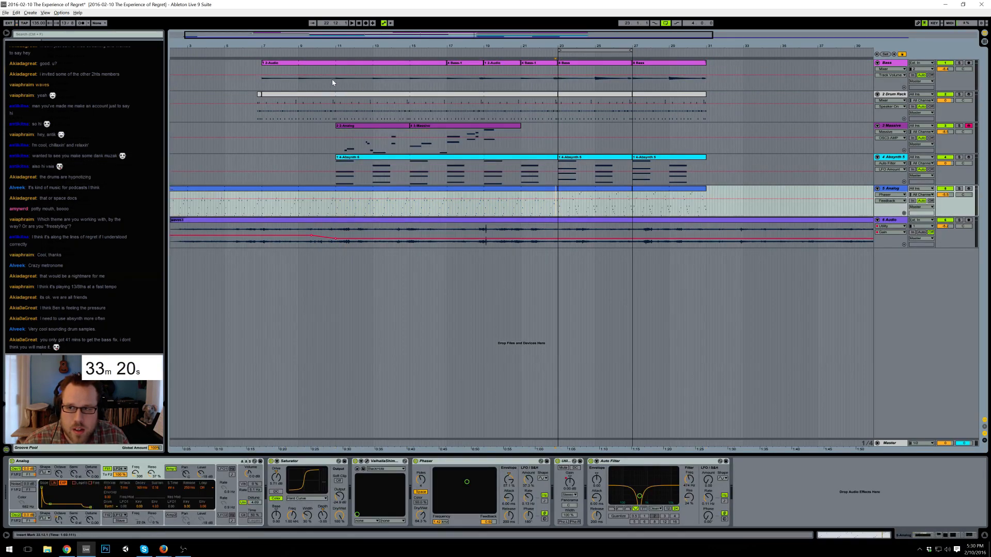
pyautogui.moveTo(336, 81); pyautogui.dragTo(558, 208)
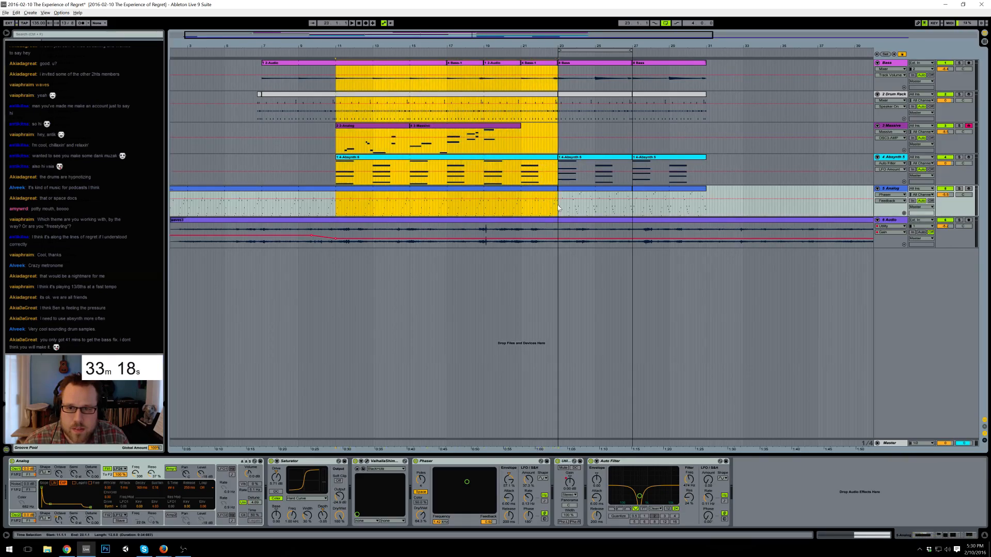
pyautogui.click(709, 87)
pyautogui.hotkey('ctrl', 'v')
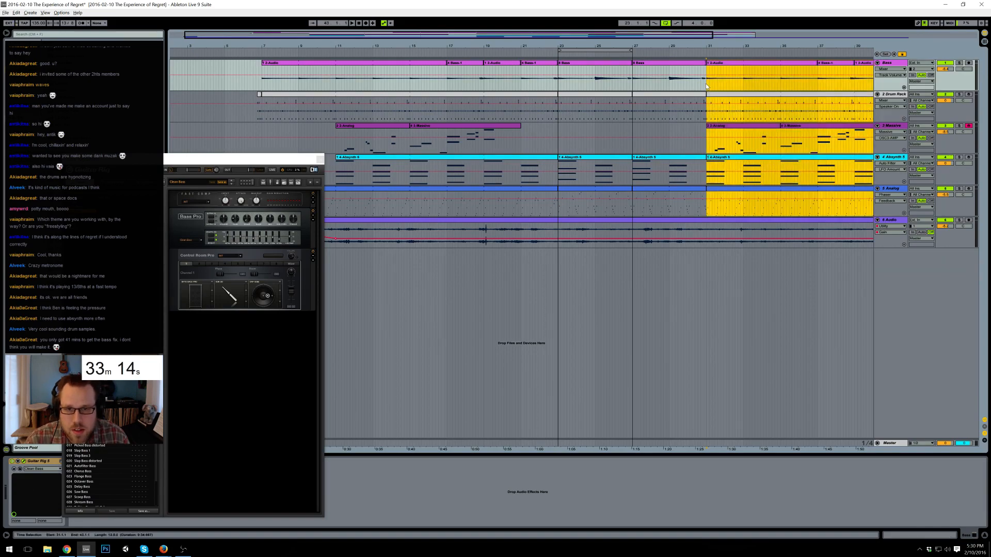
pyautogui.click(672, 79)
pyautogui.press('space')
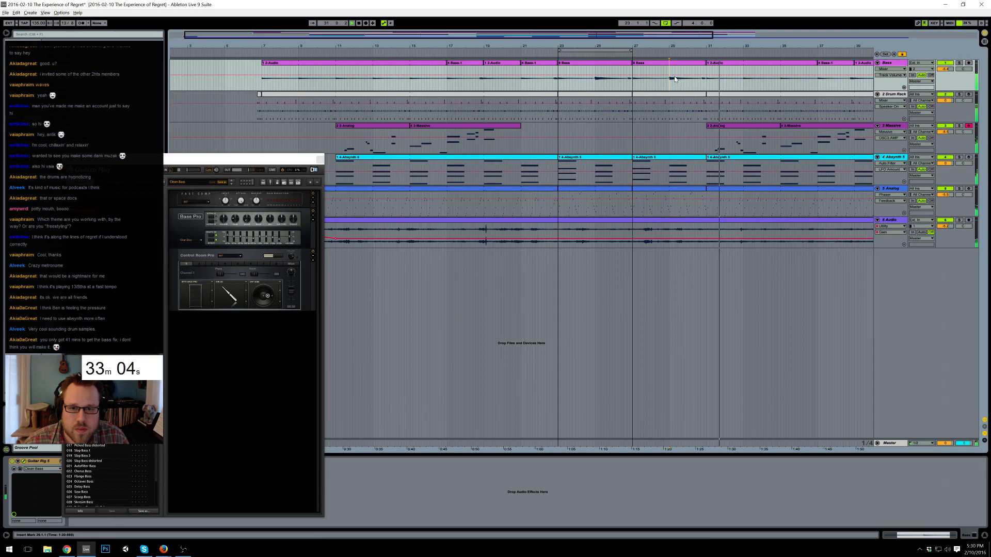
# - Extend the Bass track by copying its bars 23–25 to bar 43 and its bars 35–37 to bar 45
pyautogui.moveTo(646, 37); pyautogui.dragTo(725, 24)
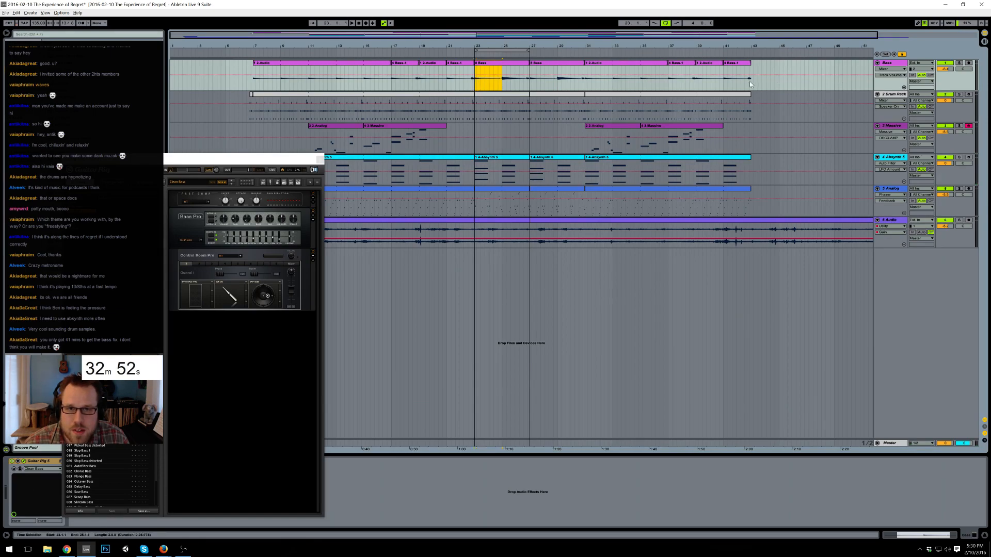
pyautogui.moveTo(700, 38); pyautogui.dragTo(590, 84)
pyautogui.hotkey('ctrl', 'v')
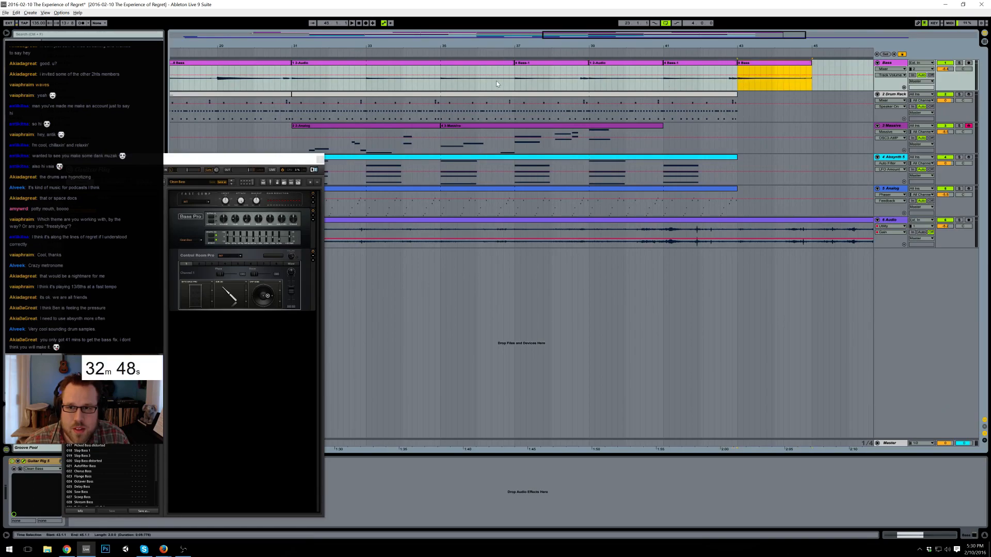
pyautogui.moveTo(439, 80); pyautogui.dragTo(514, 86)
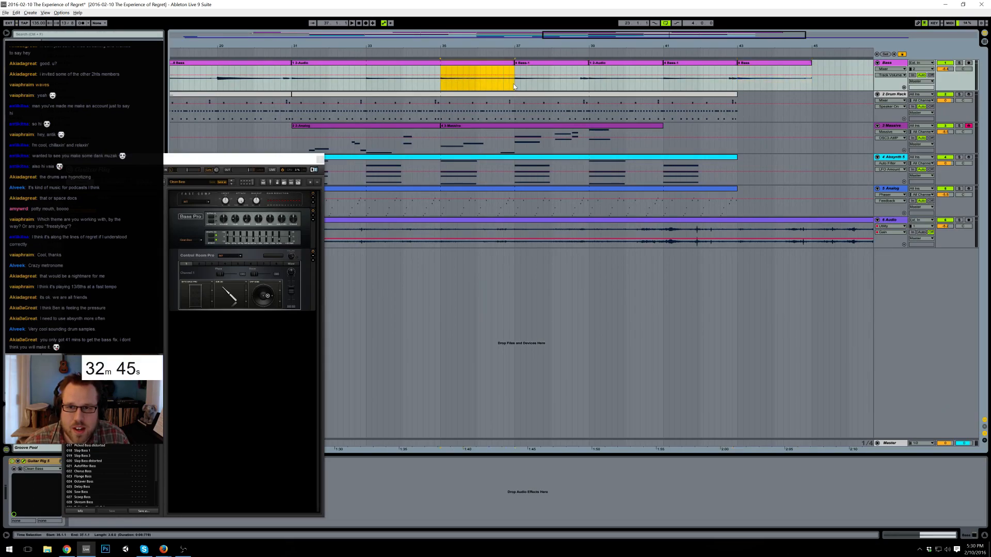
pyautogui.click(814, 87)
pyautogui.hotkey('ctrl', 'v')
# - Play the extended bass ending from around bars 43 and 45
pyautogui.moveTo(701, 35); pyautogui.dragTo(772, 35)
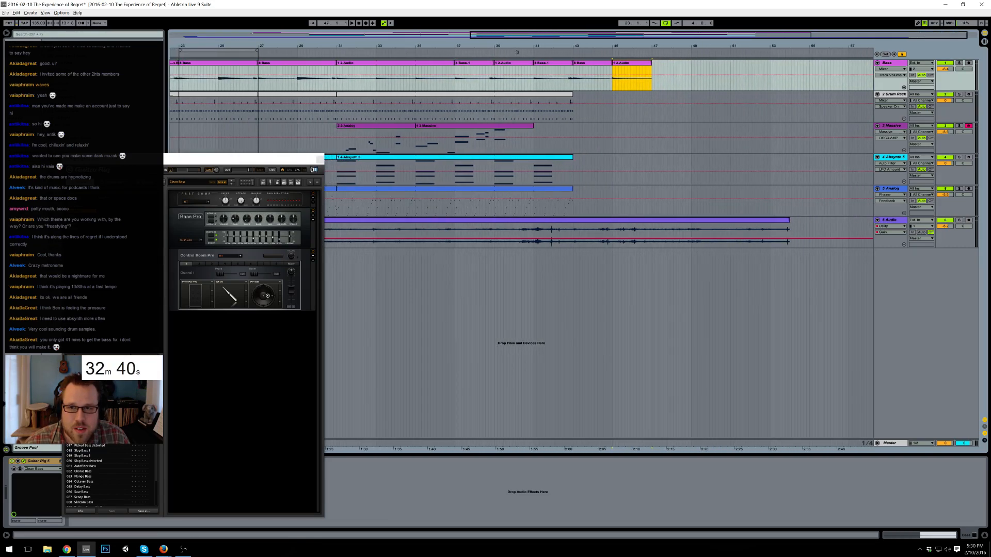
pyautogui.click(573, 54)
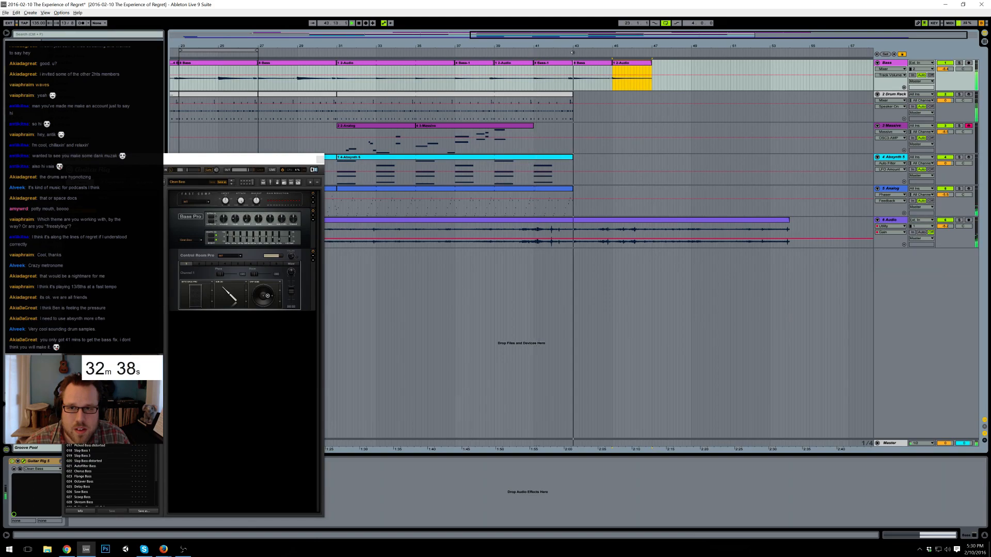
pyautogui.click(610, 54)
pyautogui.press('space')
# - Shorten the audio clip on the 6 Audio track to end at bar 49 and fade it out over about its last three bars
pyautogui.moveTo(638, 34); pyautogui.dragTo(443, 35)
pyautogui.click(810, 222)
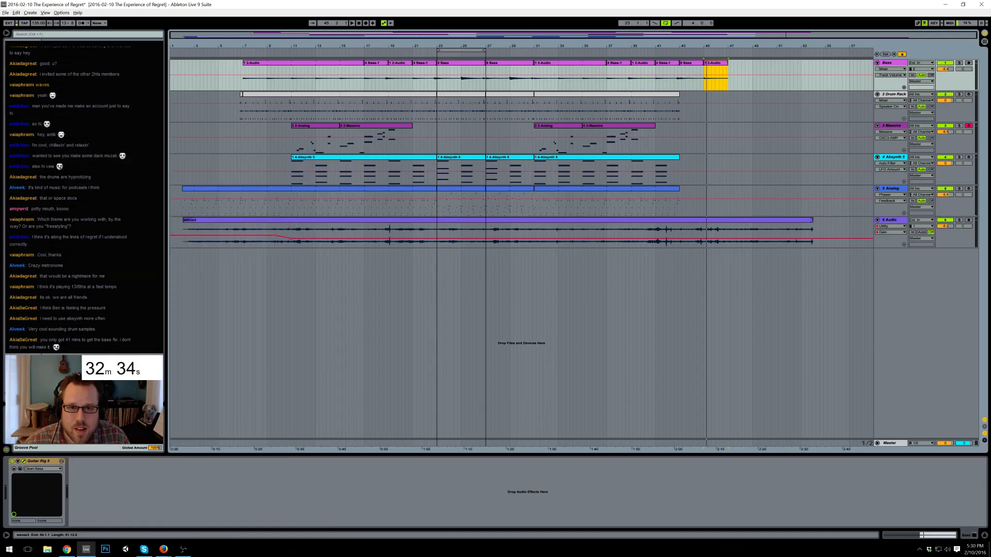
pyautogui.moveTo(752, 220); pyautogui.dragTo(746, 228)
pyautogui.hotkey('ctrl', 'alt', 'f')
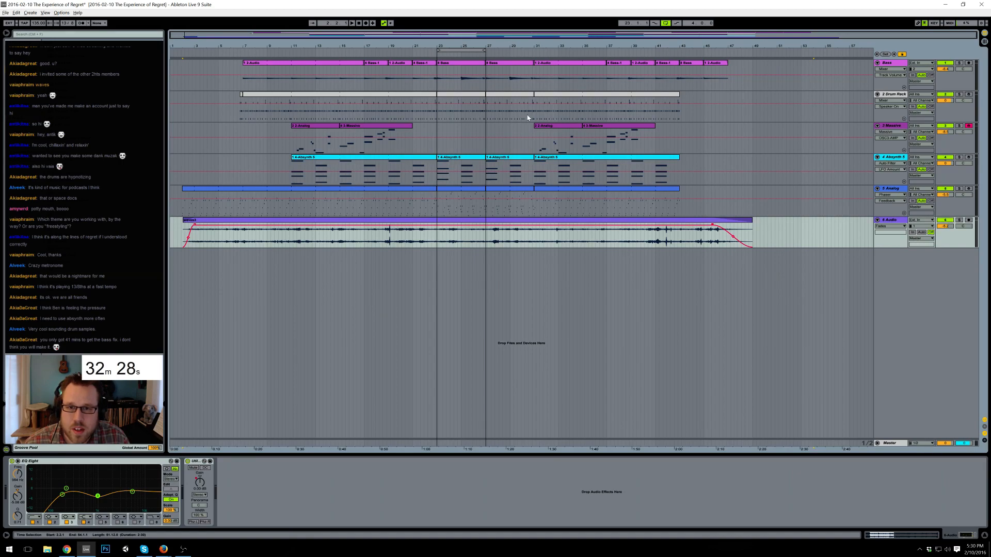
# - Extend the last Drum Rack and Absynth clips to bar 47, the Analog clip to bar 49, and the audio clip to just past bar 50
pyautogui.moveTo(678, 95); pyautogui.dragTo(731, 100)
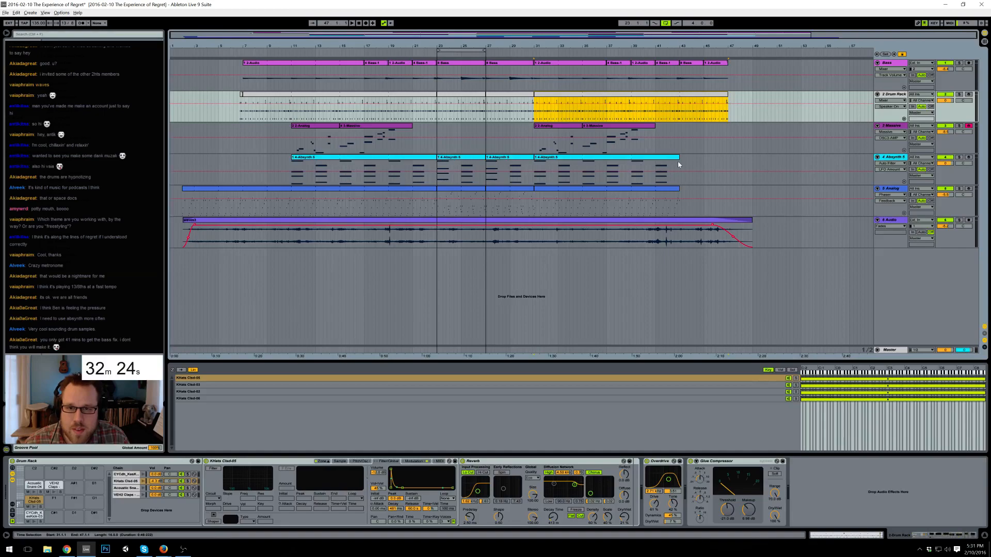
pyautogui.moveTo(680, 158); pyautogui.dragTo(729, 163)
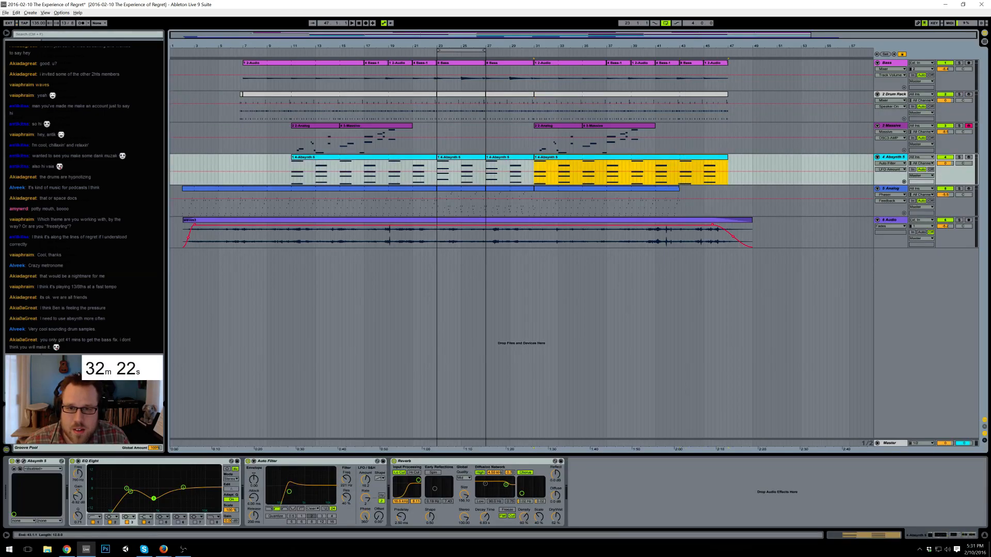
pyautogui.moveTo(681, 189); pyautogui.dragTo(754, 206)
pyautogui.click(767, 223)
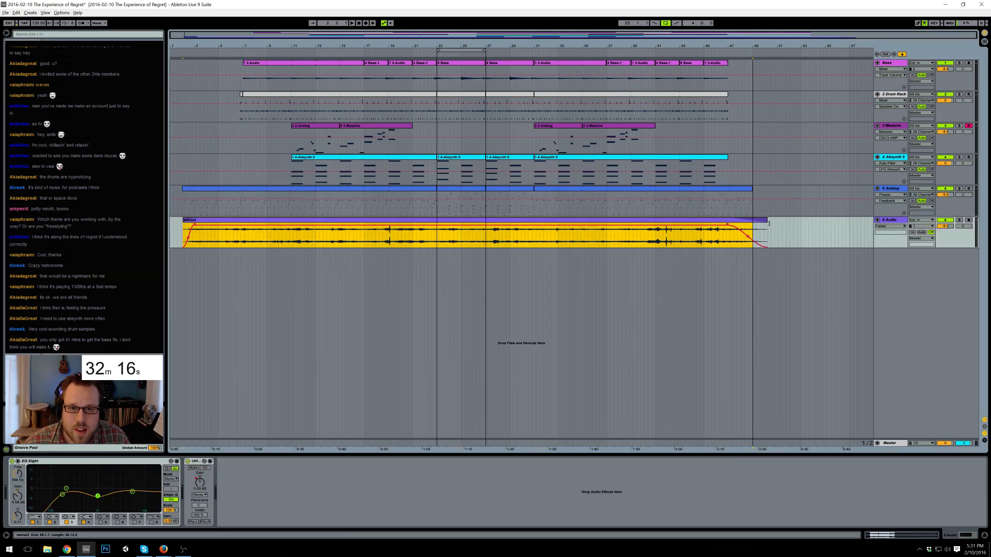
# - Move the Analog track's Utility device between Saturator and ValhallaShimmer
pyautogui.click(750, 190)
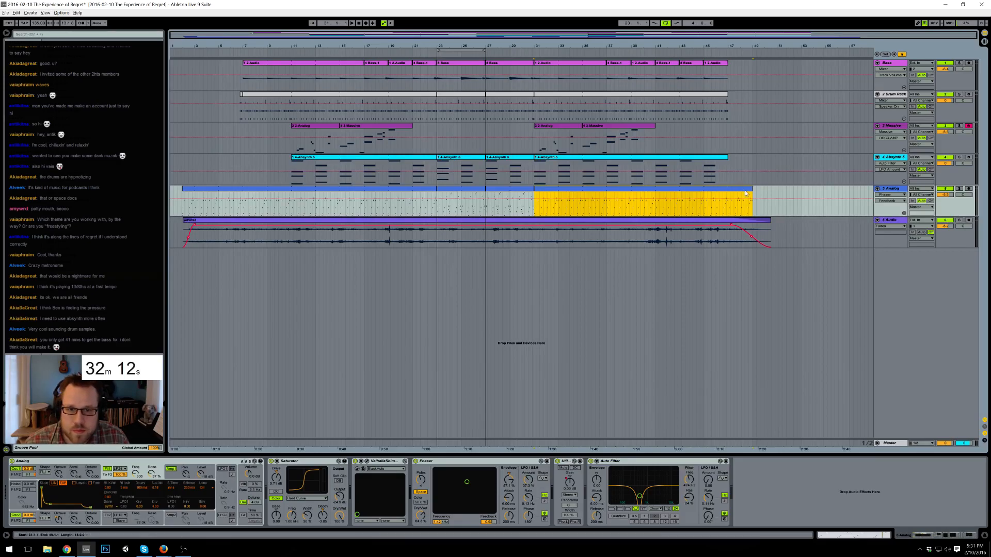
pyautogui.click(566, 462)
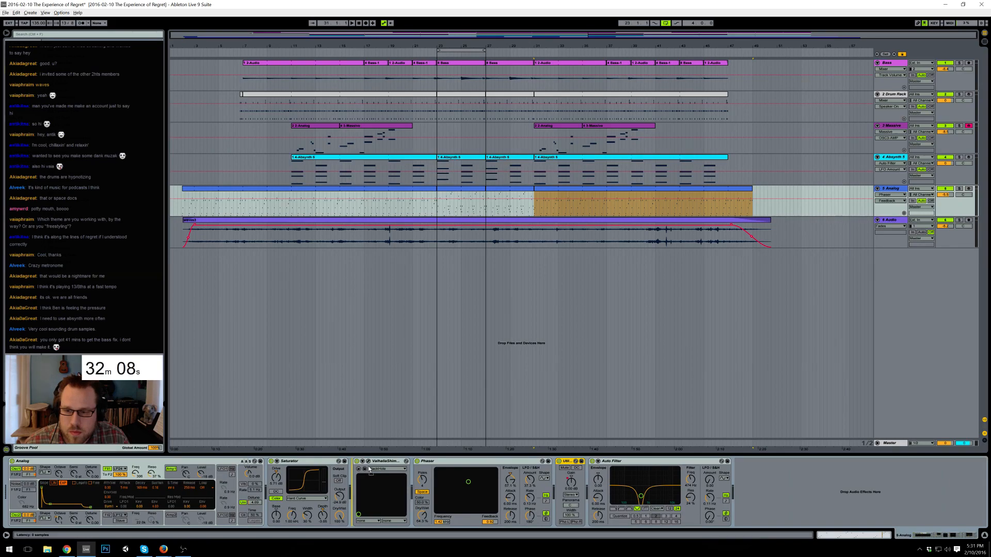
pyautogui.moveTo(368, 468); pyautogui.dragTo(365, 479)
# - Automate the Analog track's Utility gain to fade out from bar 47 to bar 49, and play the ending
pyautogui.click(367, 486)
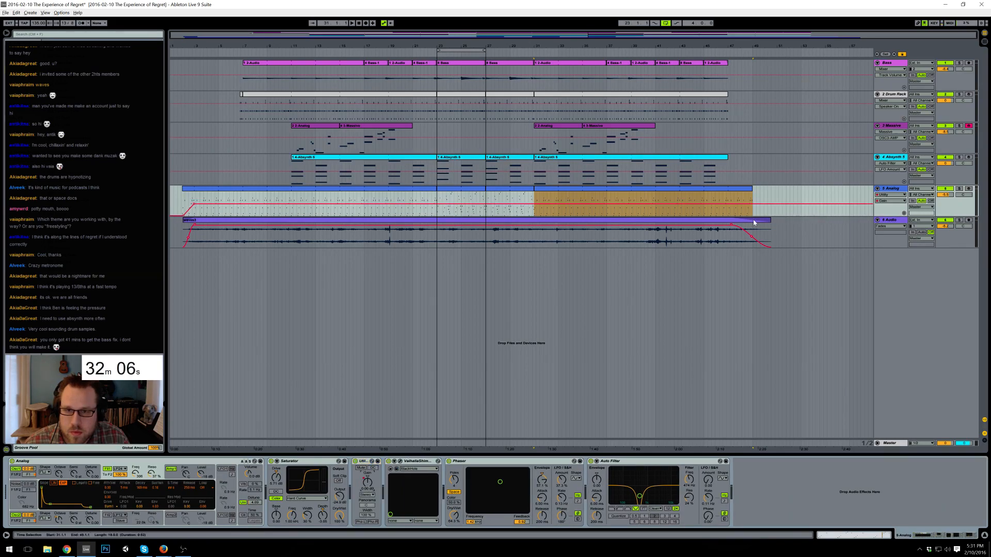
pyautogui.moveTo(727, 206); pyautogui.dragTo(728, 216)
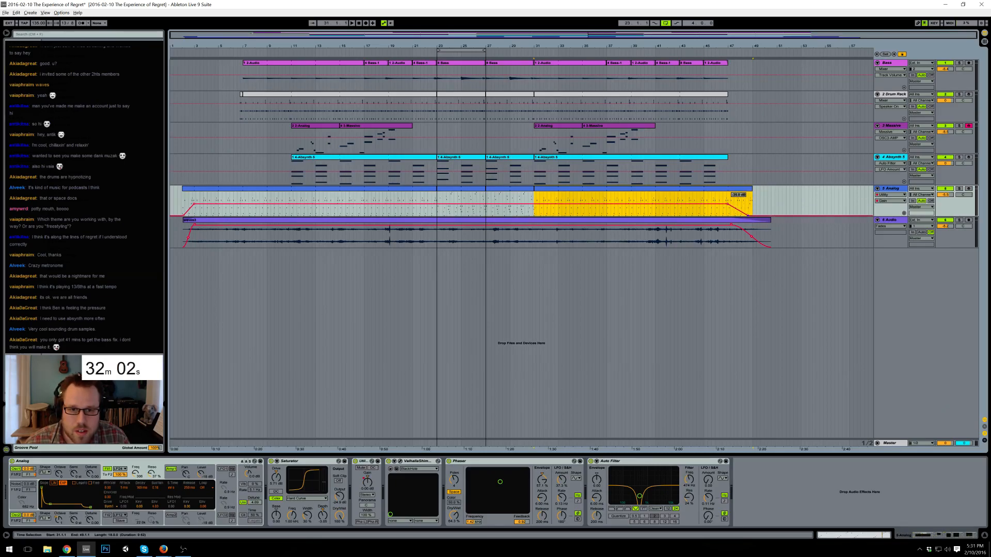
pyautogui.press('space')
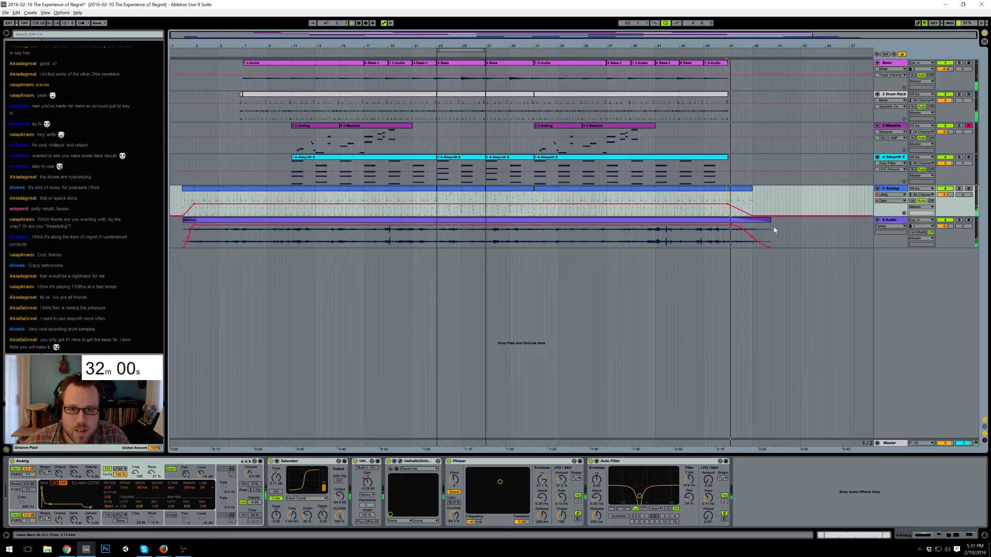
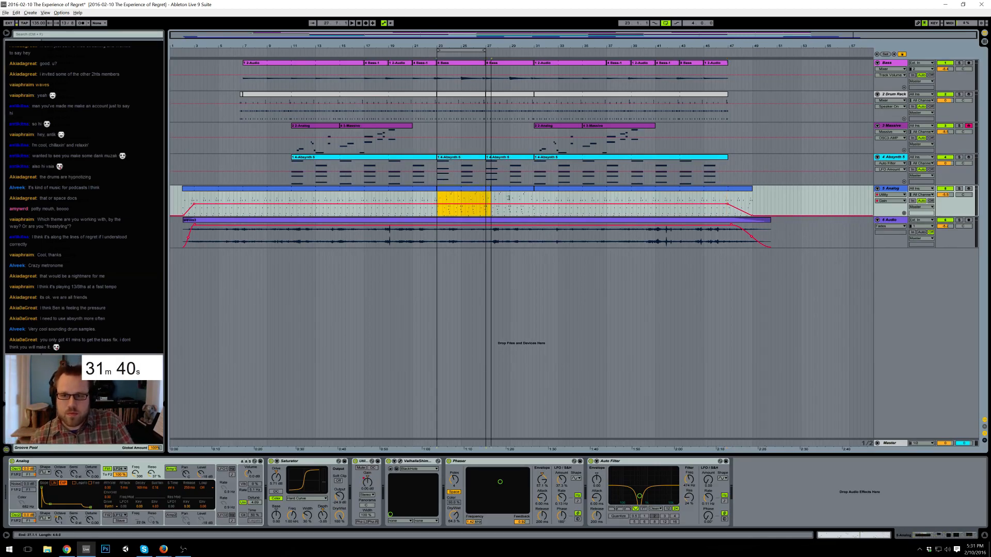
# - Deactivate the two repeated melody clips on the Massive track between bars 31 and 41
pyautogui.click(571, 127)
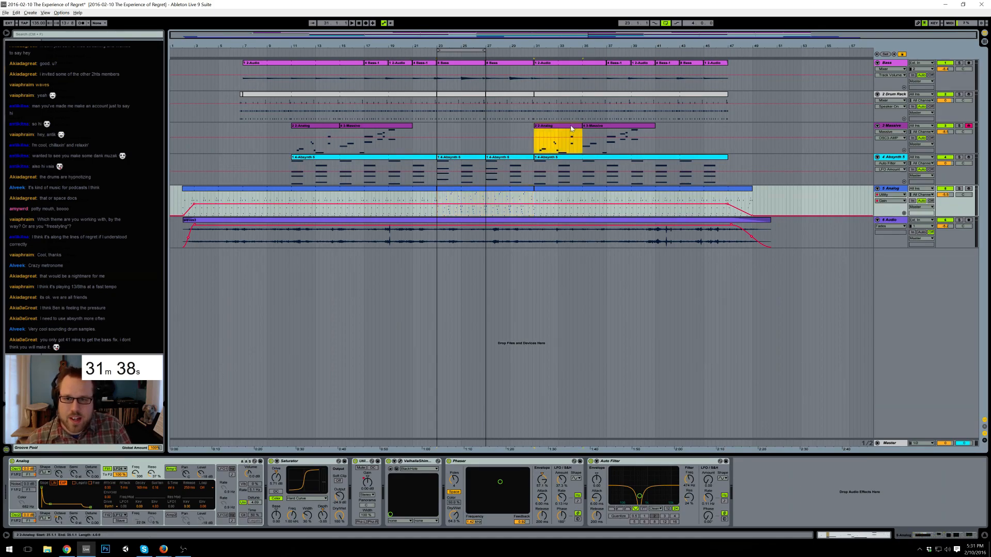
pyautogui.keyDown('shift'); pyautogui.click(584, 134); pyautogui.keyUp('shift')
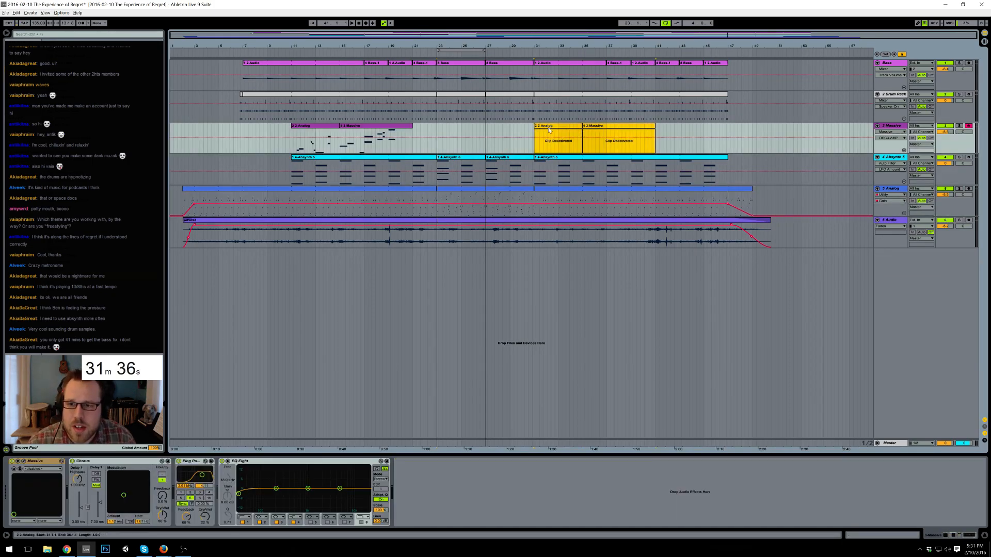
# - Consolidate the two Absynth clips over bars 23–31 into a single clip
pyautogui.moveTo(485, 158); pyautogui.dragTo(517, 160)
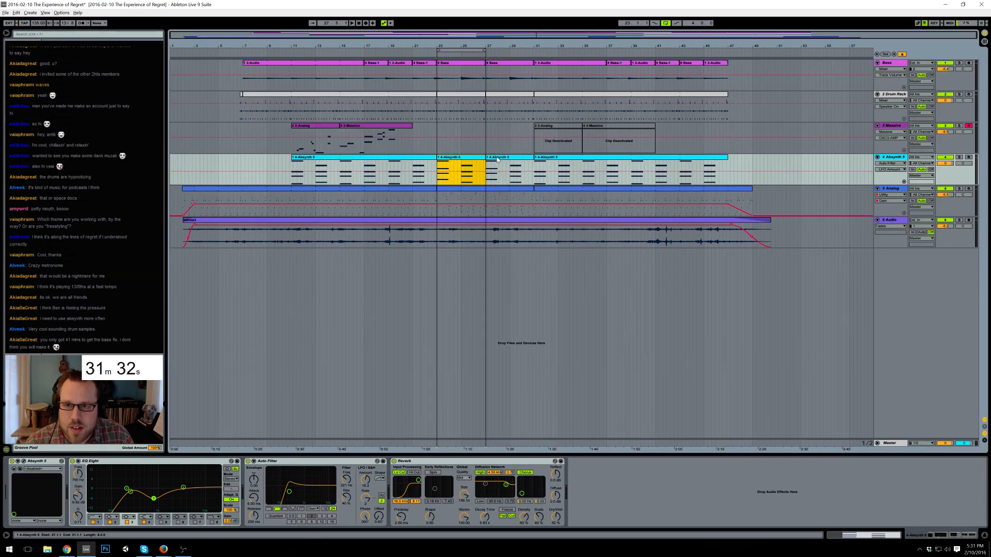
pyautogui.keyDown('shift'); pyautogui.click(497, 160); pyautogui.keyUp('shift')
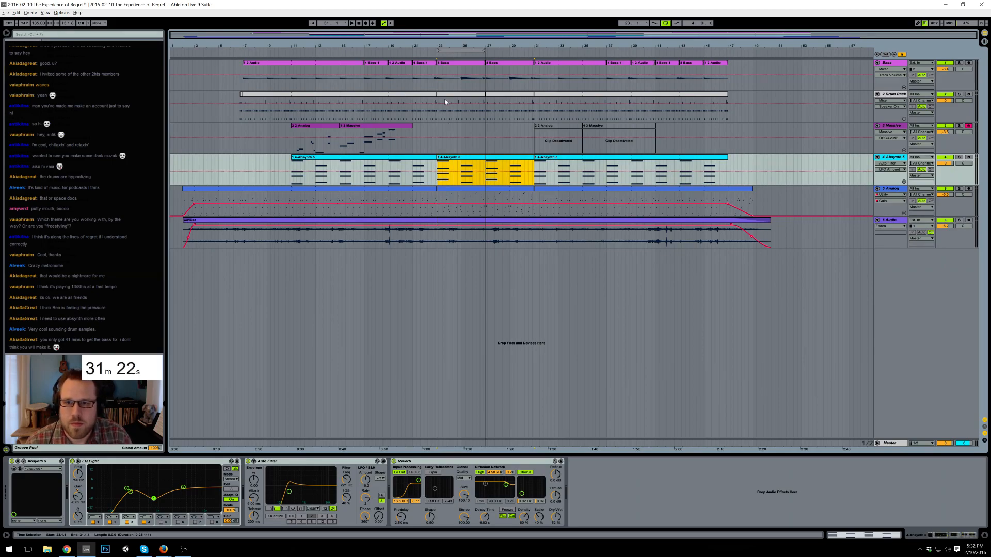
# - Split the Drum Rack part so that bars 27–31 form a separate clip
pyautogui.moveTo(437, 99); pyautogui.dragTo(534, 101)
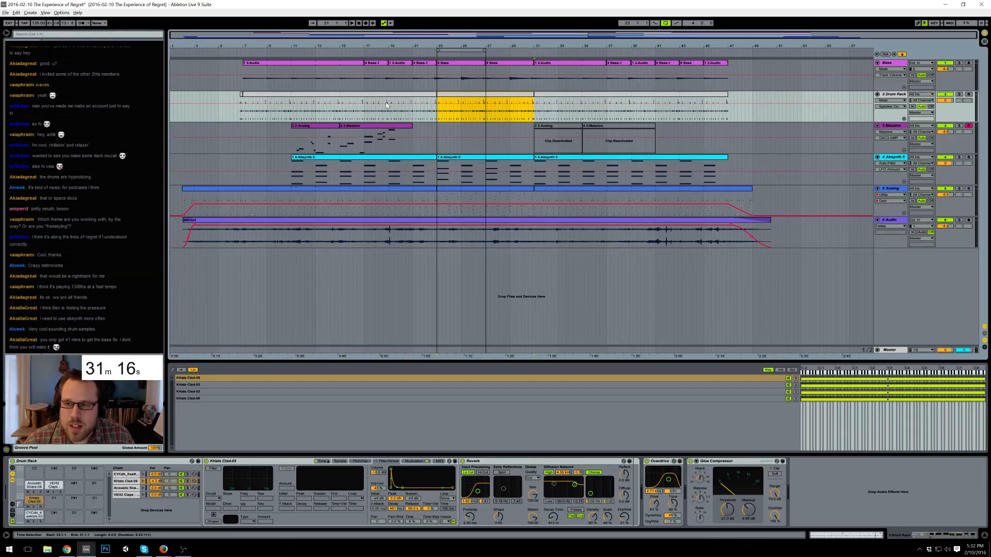
pyautogui.click(241, 97)
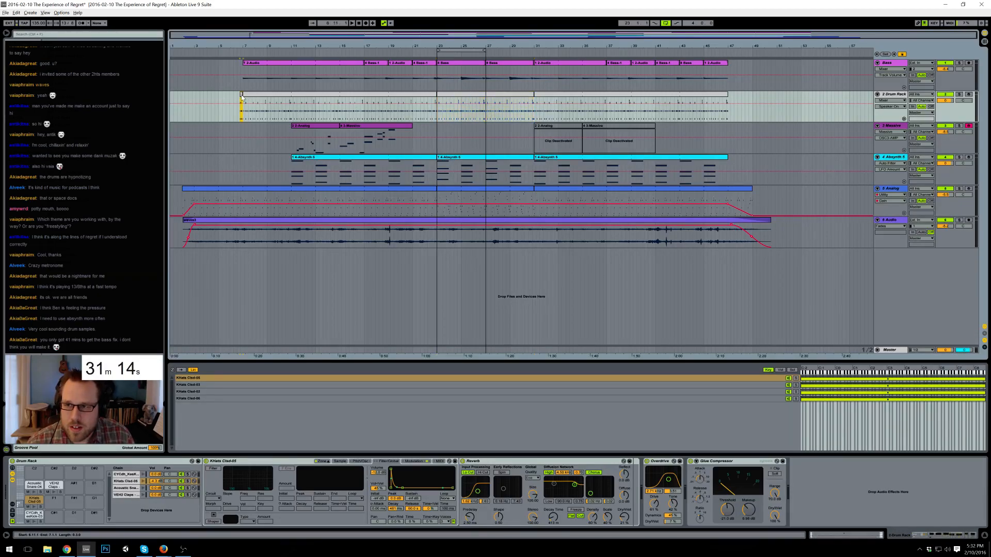
pyautogui.moveTo(514, 42); pyautogui.dragTo(494, 83)
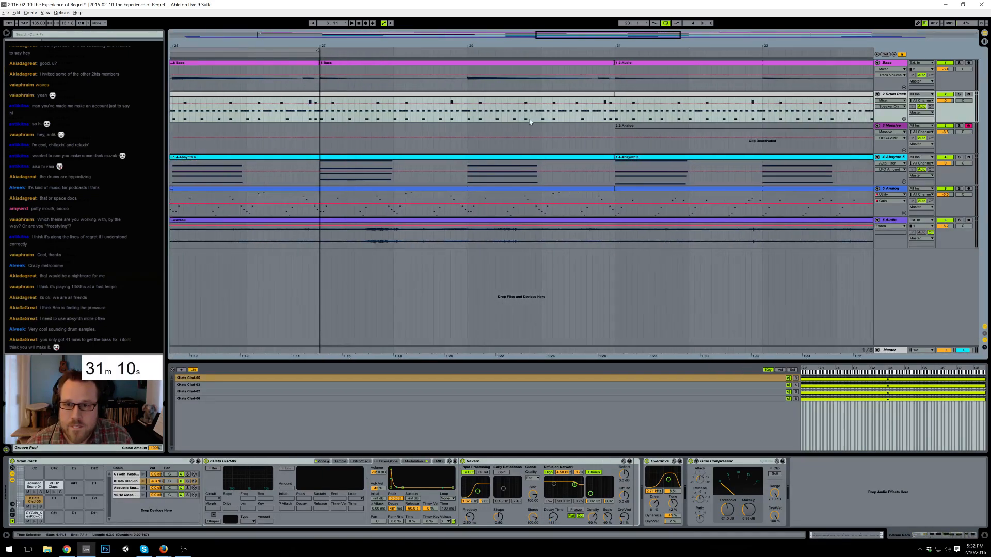
pyautogui.moveTo(319, 117); pyautogui.dragTo(604, 120)
pyautogui.hotkey('ctrl', 'e')
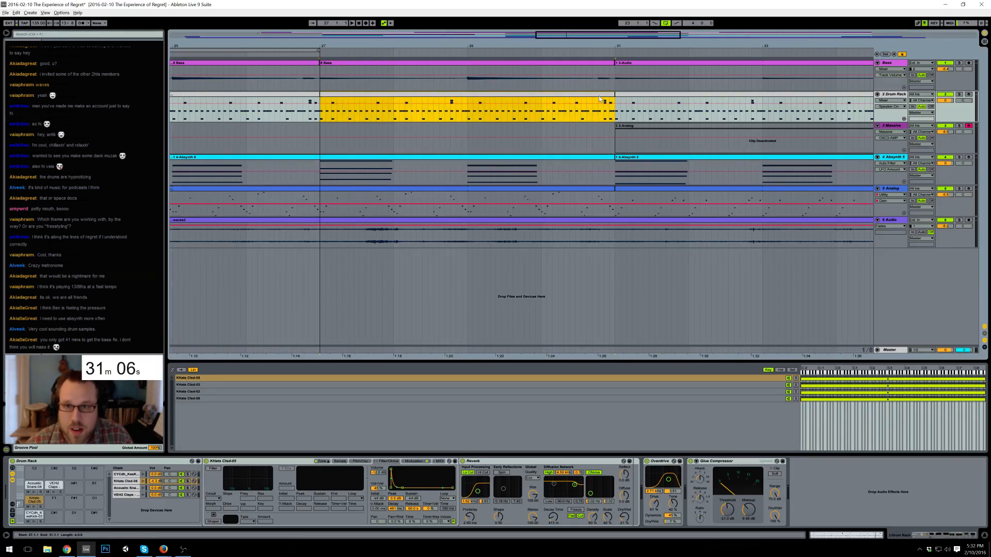
# - In the Drum Rack clip over bars 27–31, move the last accent hit earlier to clip position 4.7
pyautogui.doubleClick(598, 98)
pyautogui.click(922, 249)
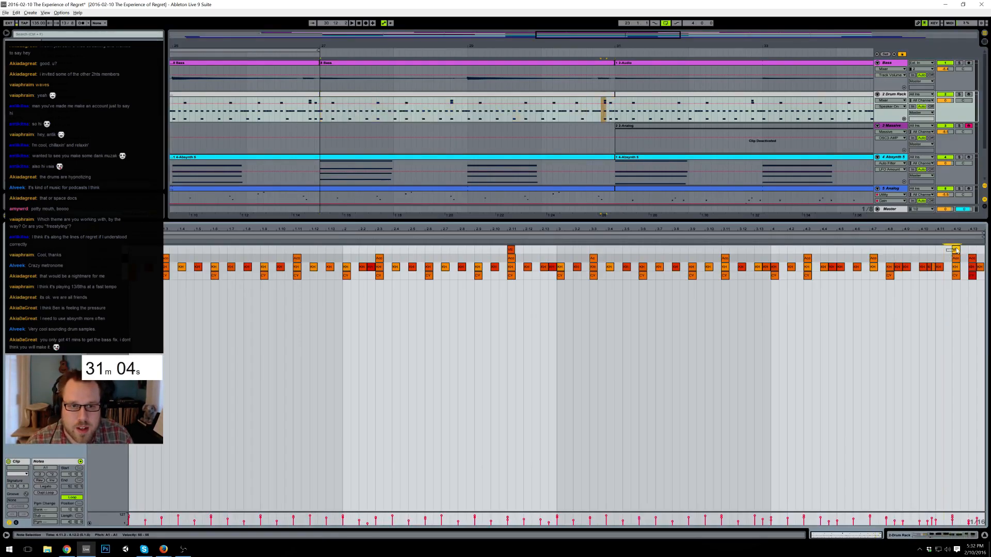
pyautogui.moveTo(879, 250); pyautogui.dragTo(946, 289)
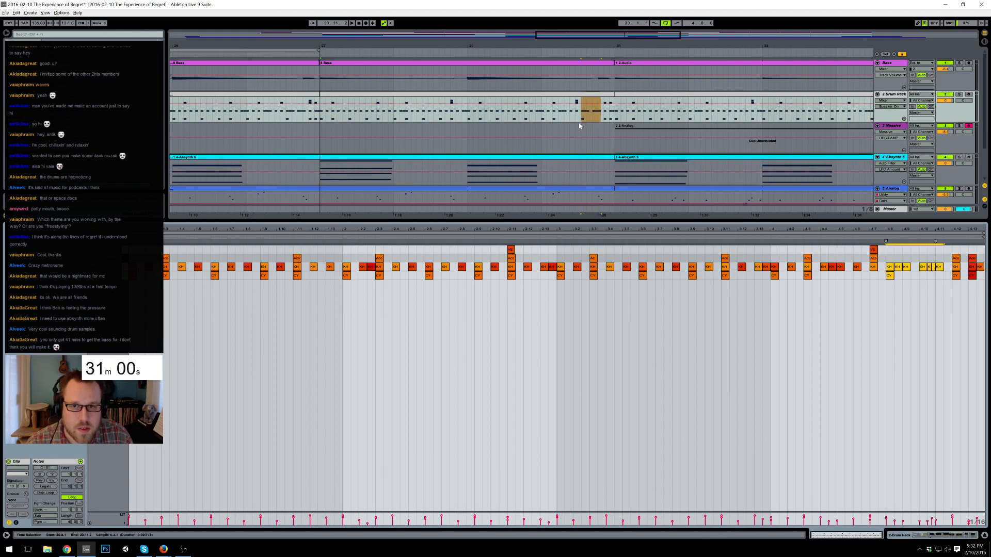
# - Cut a short gap in the Drum Rack part from 30.8 to 30.11 and play the transition into bar 31
pyautogui.moveTo(581, 106); pyautogui.dragTo(613, 108)
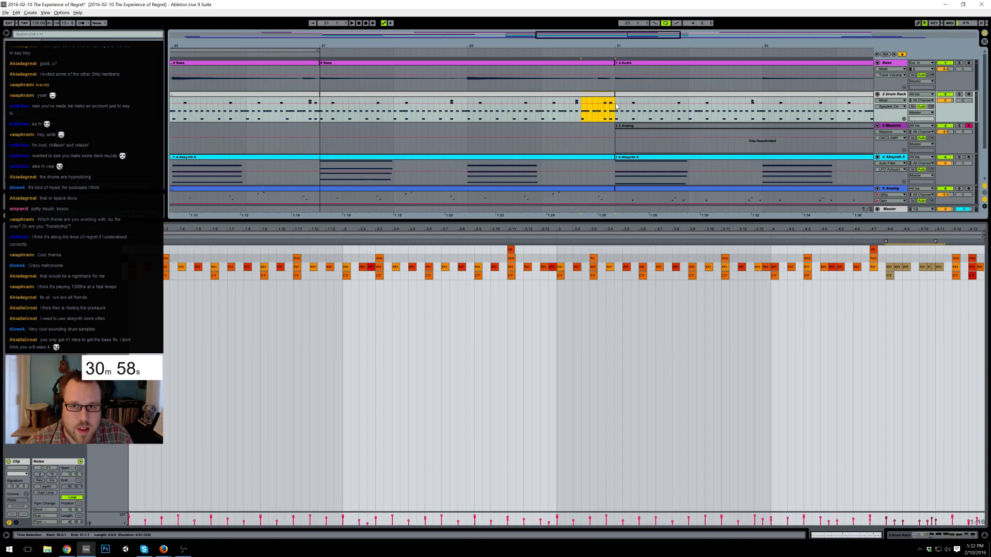
pyautogui.press('Delete')
pyautogui.click(596, 110)
pyautogui.hotkey('ctrl', 'v')
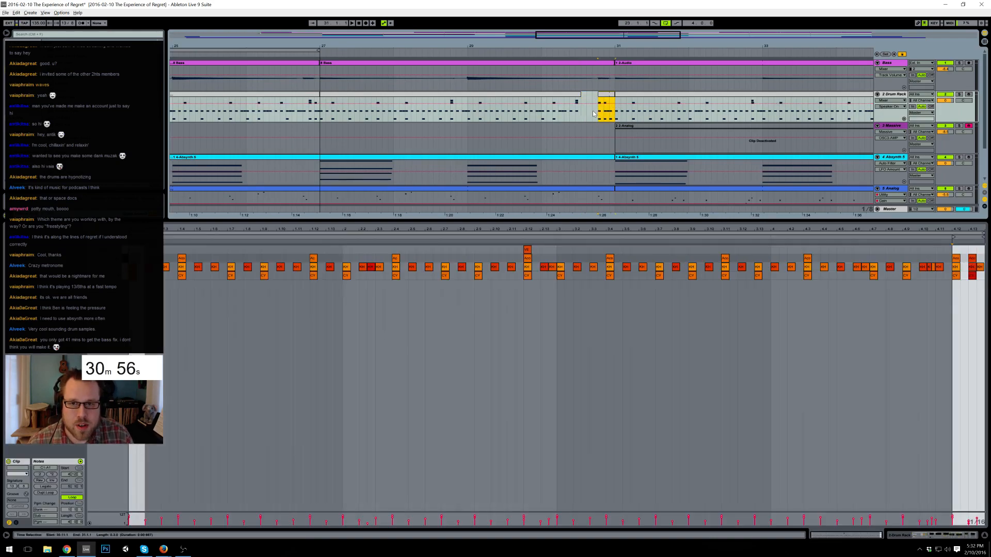
pyautogui.click(544, 118)
pyautogui.press('space')
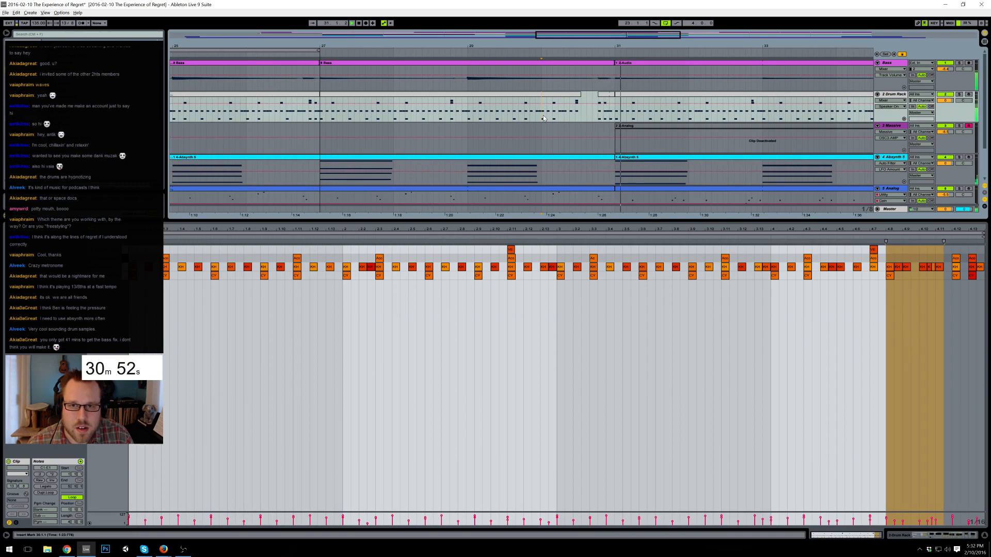
pyautogui.press('space')
# - Automate the Audio track's Utility gain to rise back up from about bar 46 to bar 49
pyautogui.moveTo(566, 33); pyautogui.dragTo(567, 1)
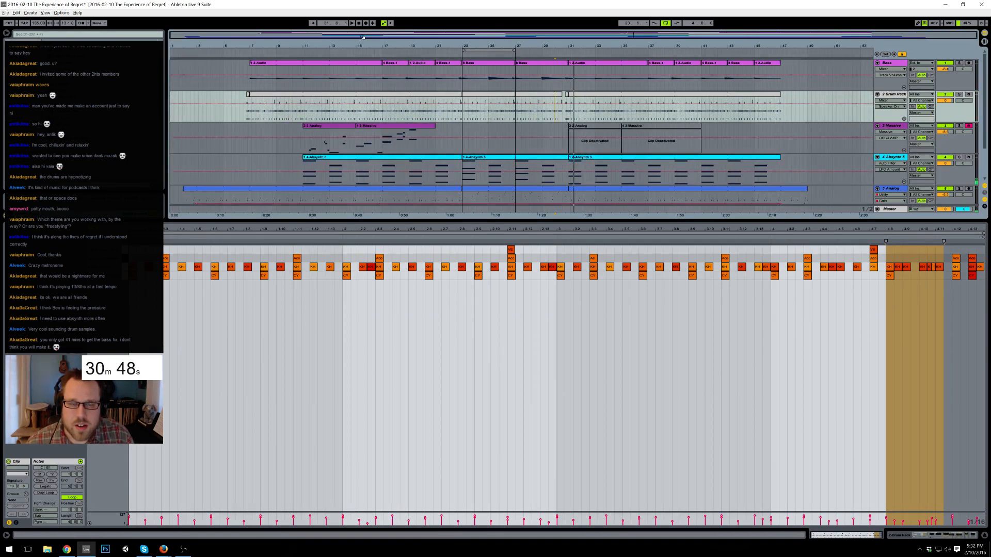
pyautogui.click(926, 536)
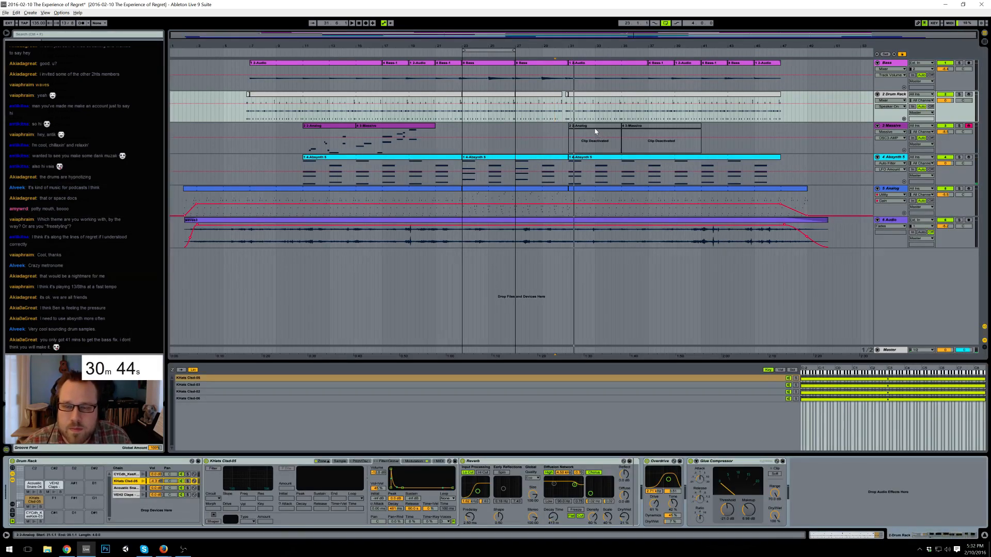
pyautogui.click(527, 135)
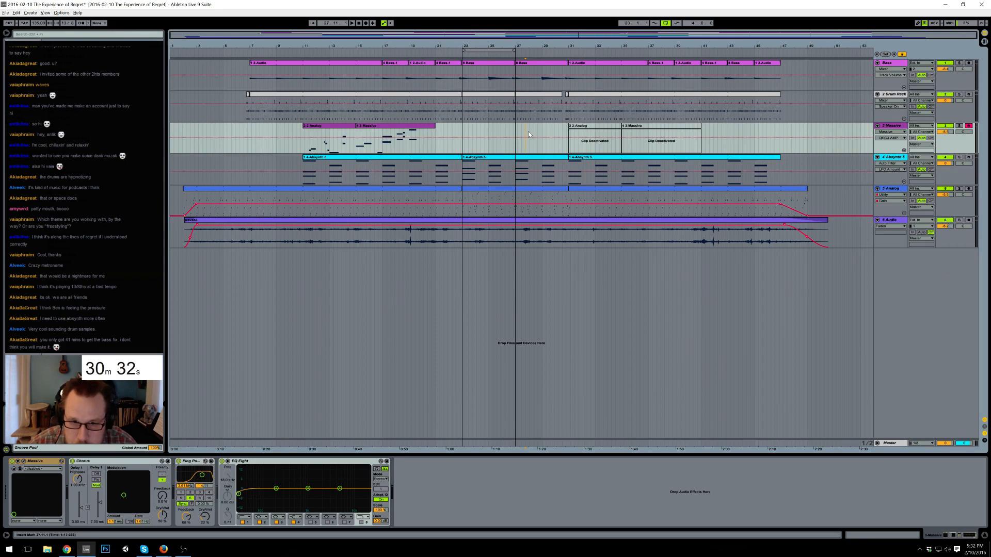
pyautogui.click(363, 238)
pyautogui.click(201, 483)
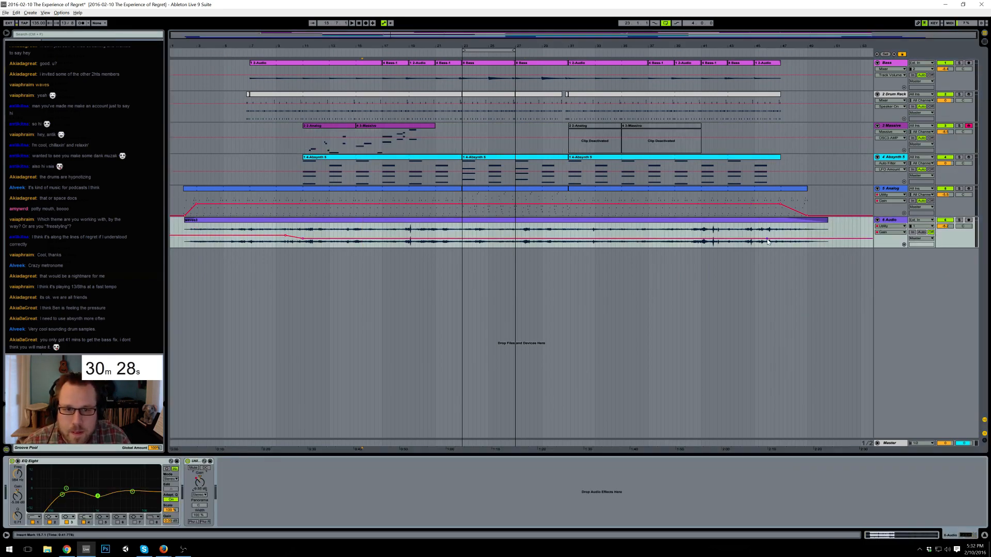
pyautogui.moveTo(767, 242)
pyautogui.moveTo(792, 241); pyautogui.dragTo(810, 233)
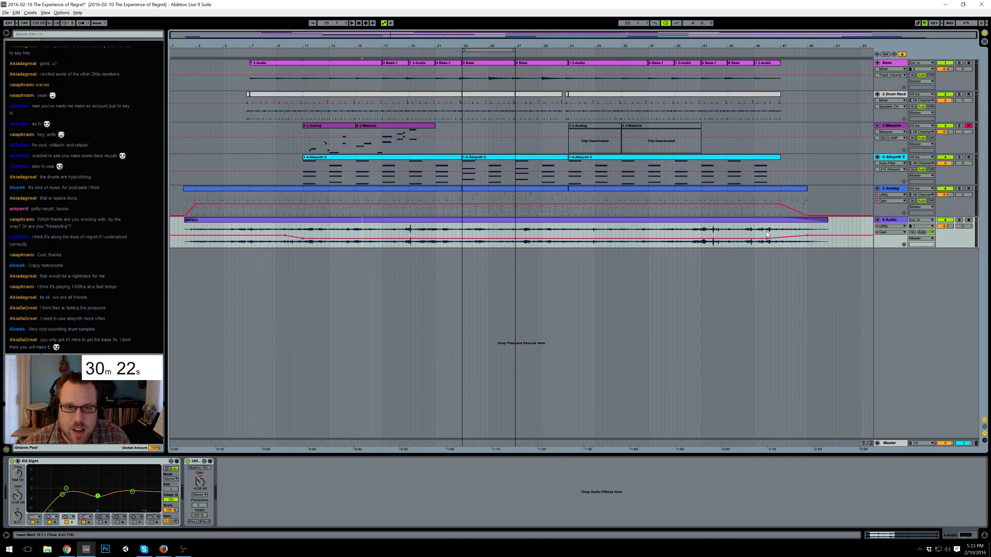
# - Delete the two deactivated melody clips on the Massive track after bar 31
pyautogui.click(590, 126)
pyautogui.press('Delete')
pyautogui.click(632, 126)
pyautogui.press('Delete')
# - Try recording a new melody on the Massive track, starting from just before bar 30
pyautogui.click(554, 131)
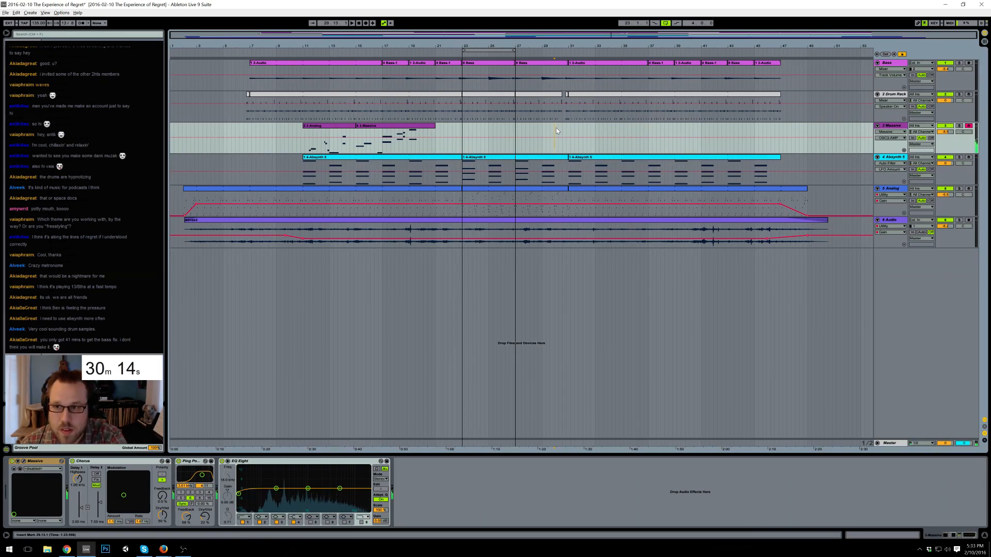
pyautogui.press('space')
pyautogui.press('space')
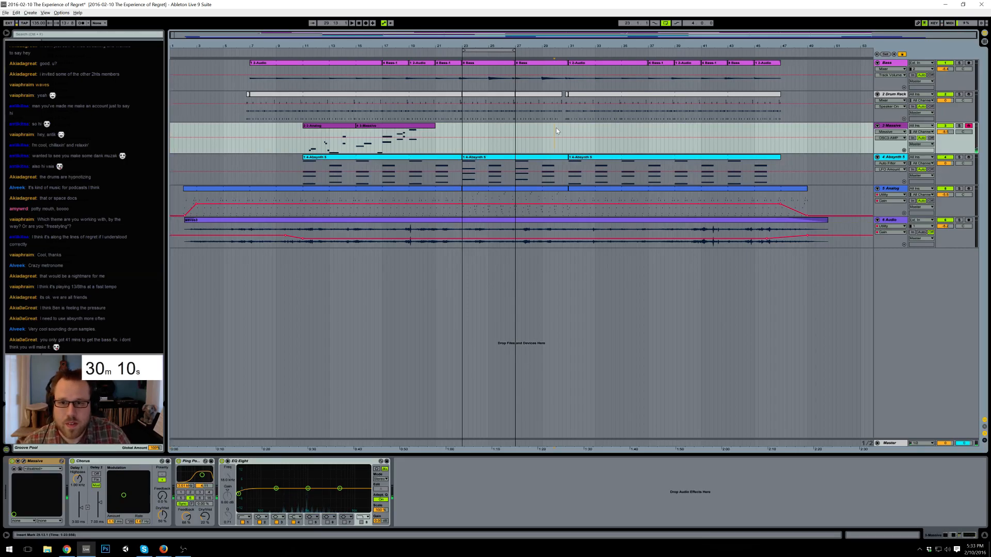
pyautogui.press('space')
pyautogui.press('F9')
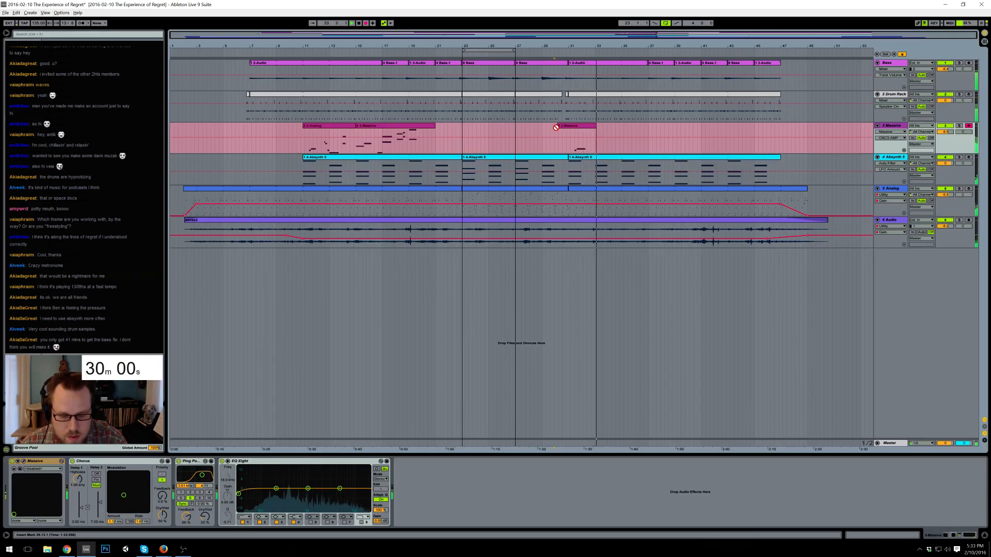
pyautogui.press('space')
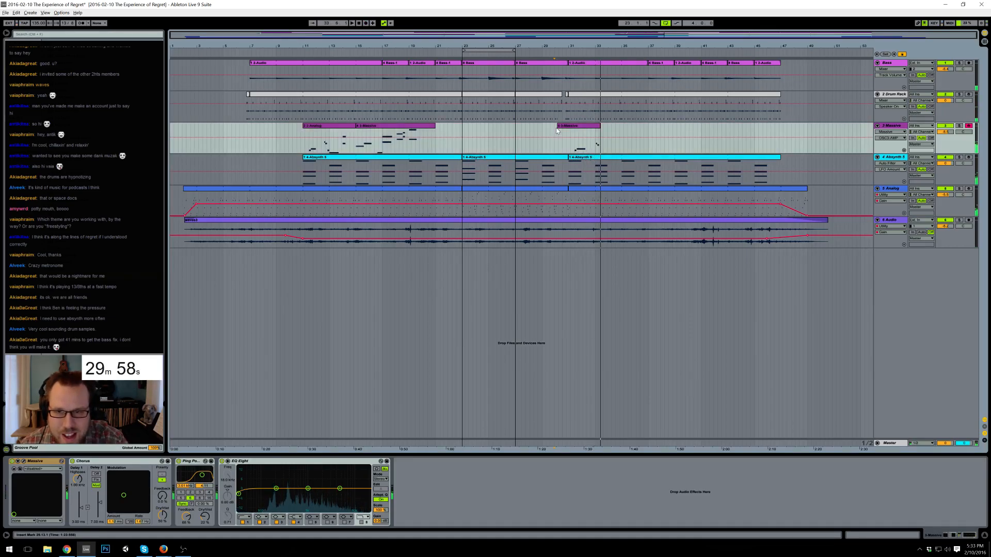
# - Play back the recorded Massive take and try two further melody takes over it from about bar 30
pyautogui.click(562, 128)
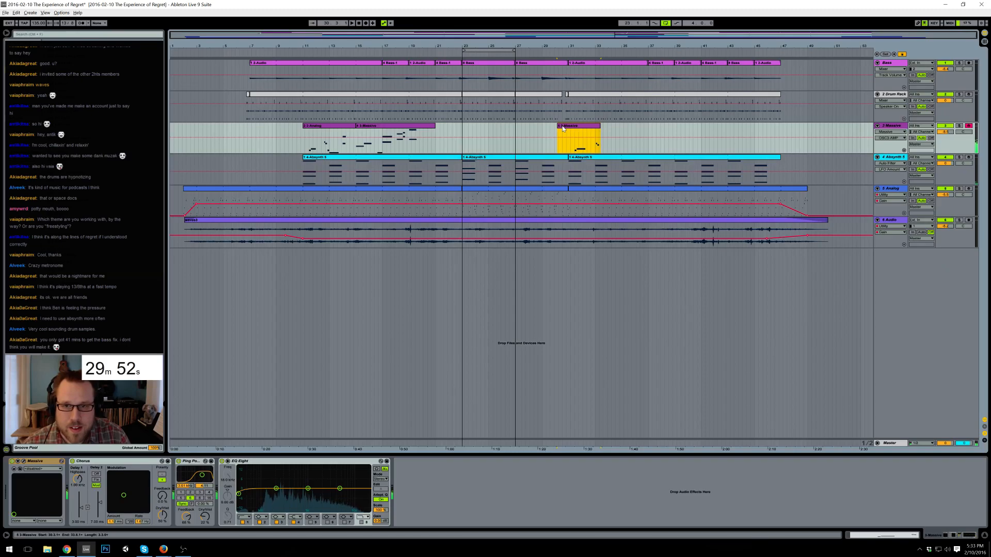
pyautogui.press('space')
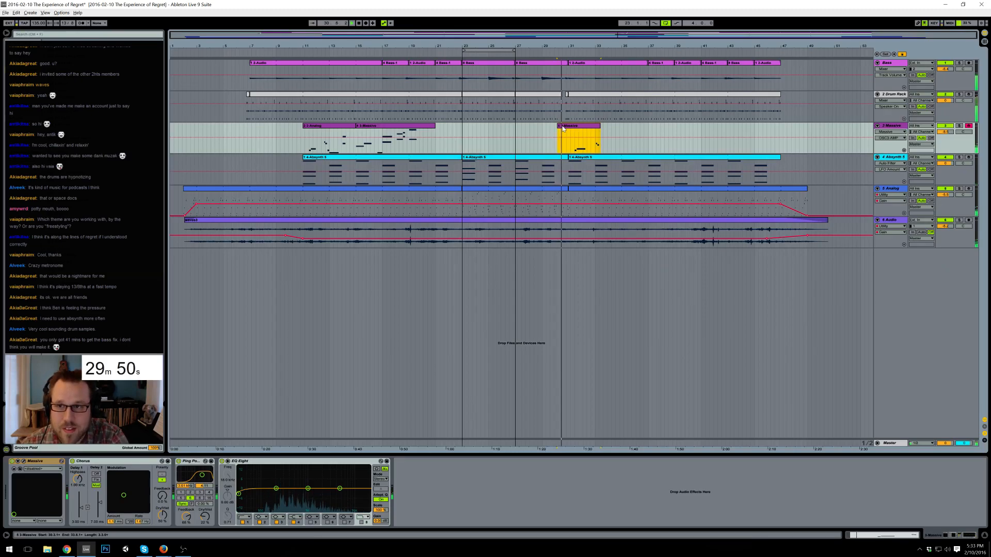
pyautogui.press('F9')
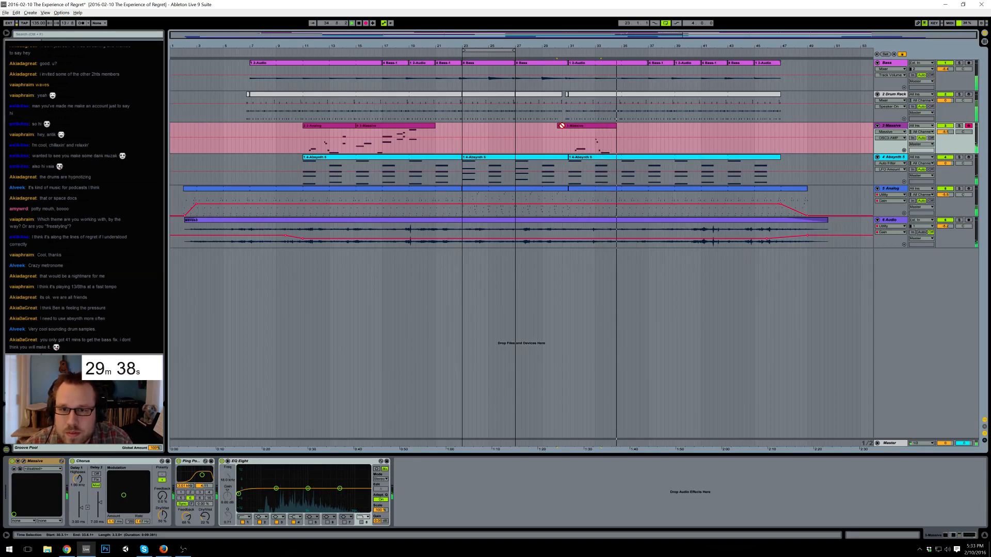
pyautogui.click(563, 129)
pyautogui.click(557, 128)
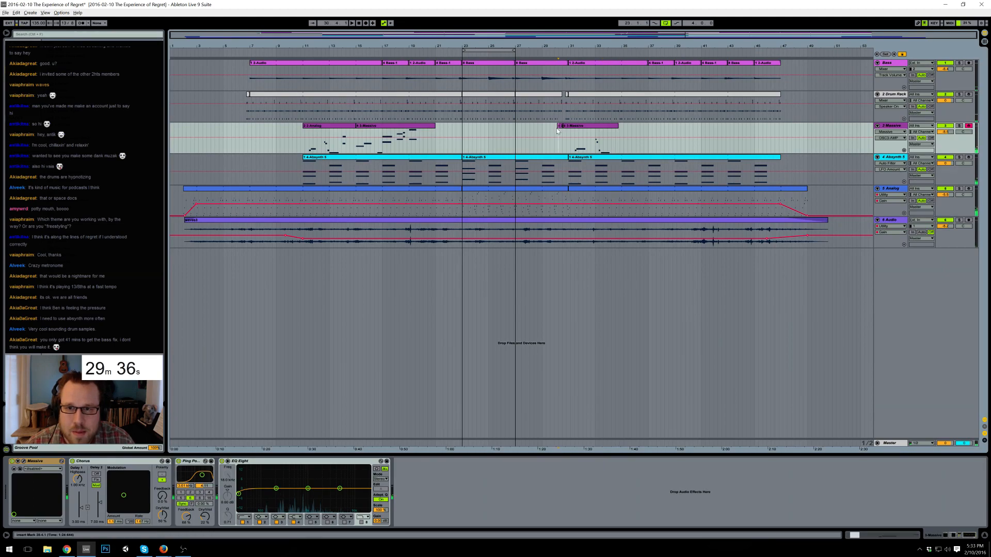
pyautogui.press('F9')
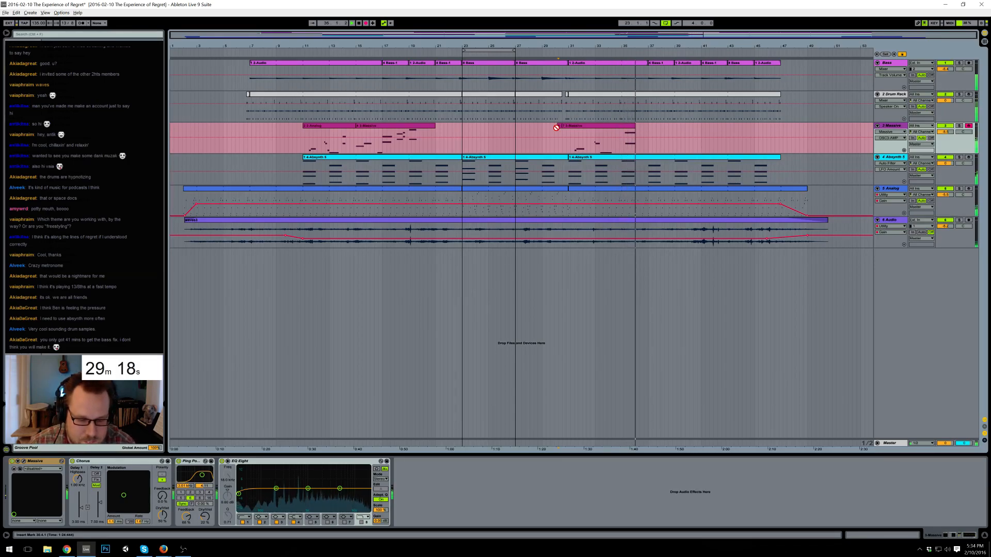
pyautogui.moveTo(557, 128); pyautogui.dragTo(557, 130)
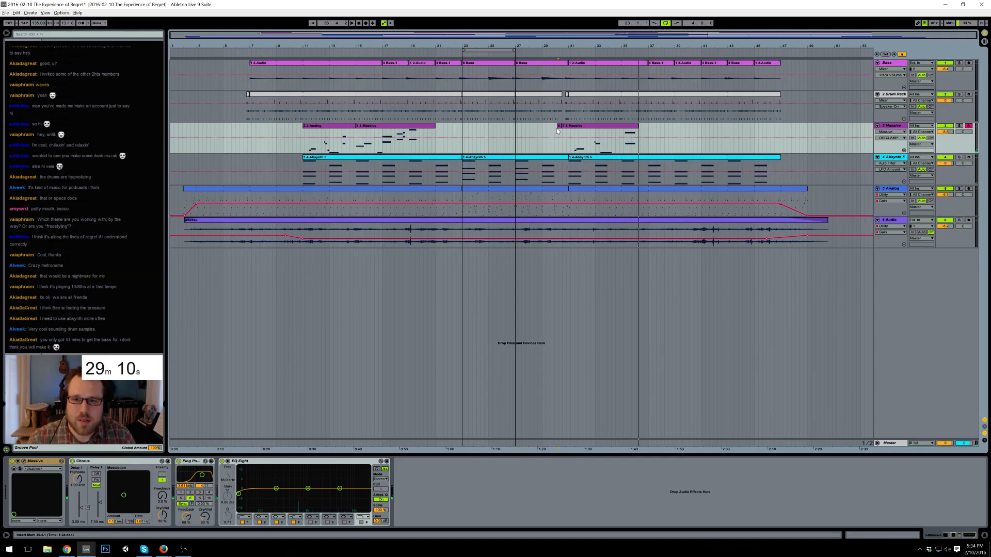
# - Consolidate the two original Massive melody clips over bars 11–21 into a single clip
pyautogui.click(378, 126)
pyautogui.keyDown('shift'); pyautogui.click(347, 126); pyautogui.keyUp('shift')
pyautogui.hotkey('ctrl', 'j')
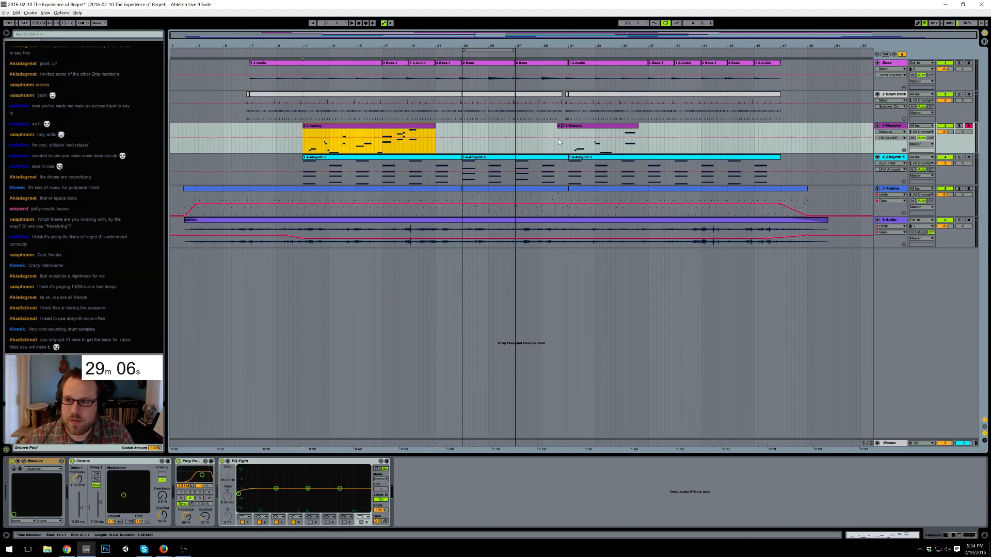
# - Paste a copy of the consolidated Massive melody at bar 31 and delete the leftover recorded fragments before it
pyautogui.click(567, 153)
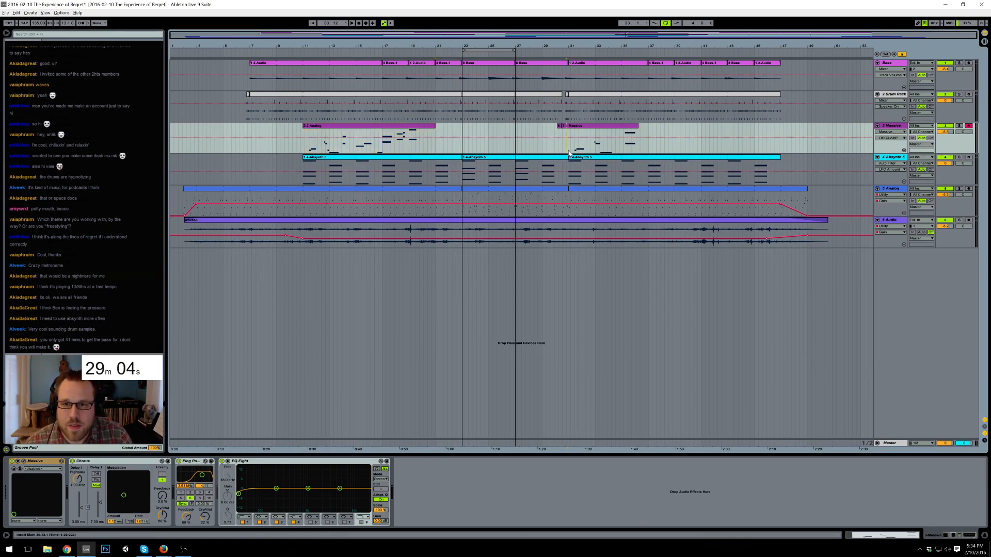
pyautogui.moveTo(629, 36); pyautogui.dragTo(628, 88)
pyautogui.hotkey('ctrl', 'v')
pyautogui.click(534, 126)
pyautogui.press('Delete')
pyautogui.click(550, 132)
pyautogui.click(546, 128)
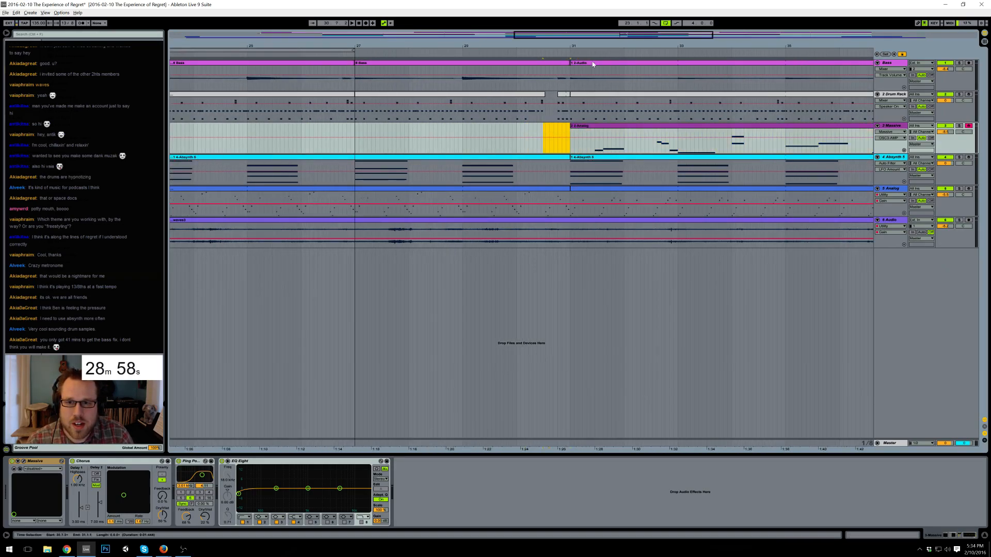
# - In the copied Massive clip, raise the middle pickup note before bar 3, and move the last pickup and following long note up an octave
pyautogui.hscroll(5, 581, 110)
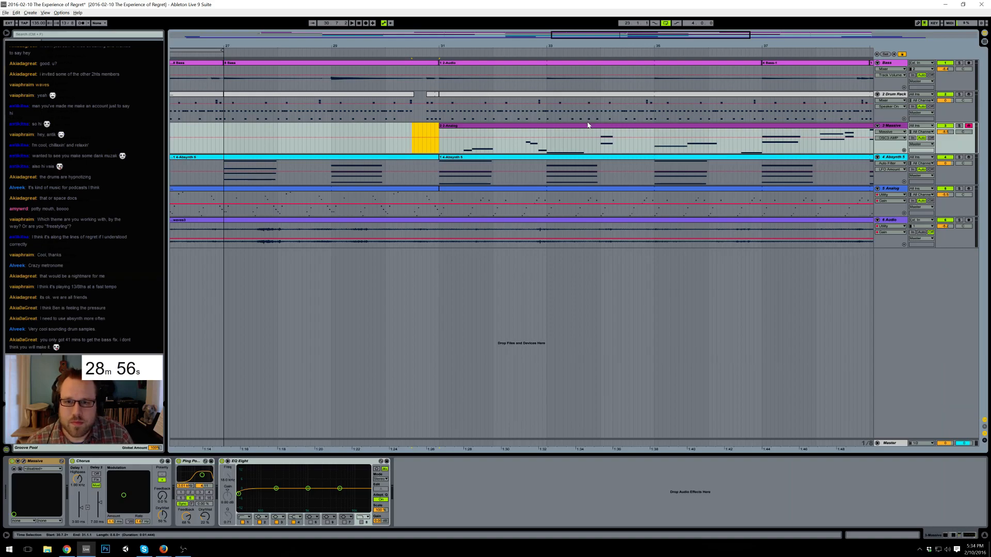
pyautogui.doubleClick(587, 125)
pyautogui.press('space')
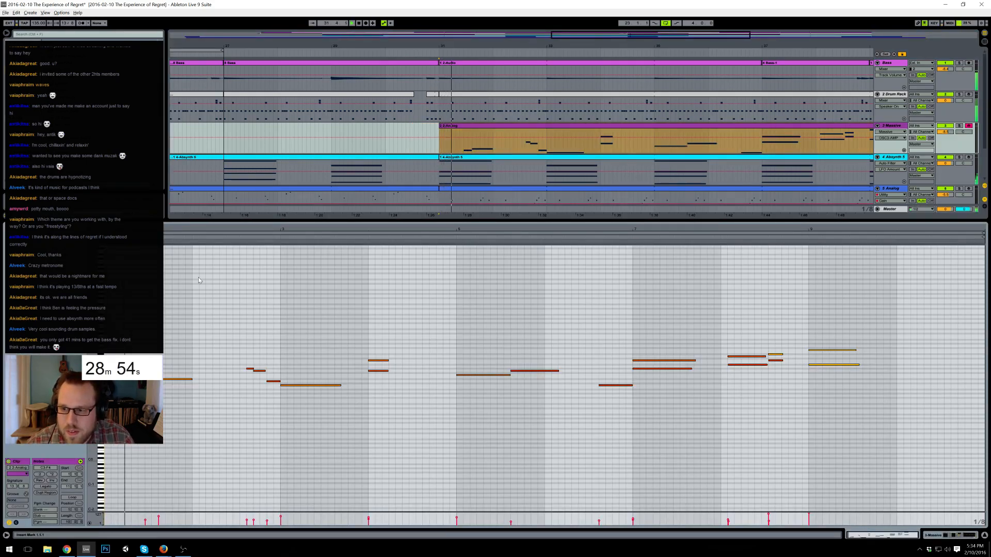
pyautogui.click(264, 370)
pyautogui.moveTo(270, 379); pyautogui.dragTo(309, 401)
pyautogui.hotkey('shift', 'Up')
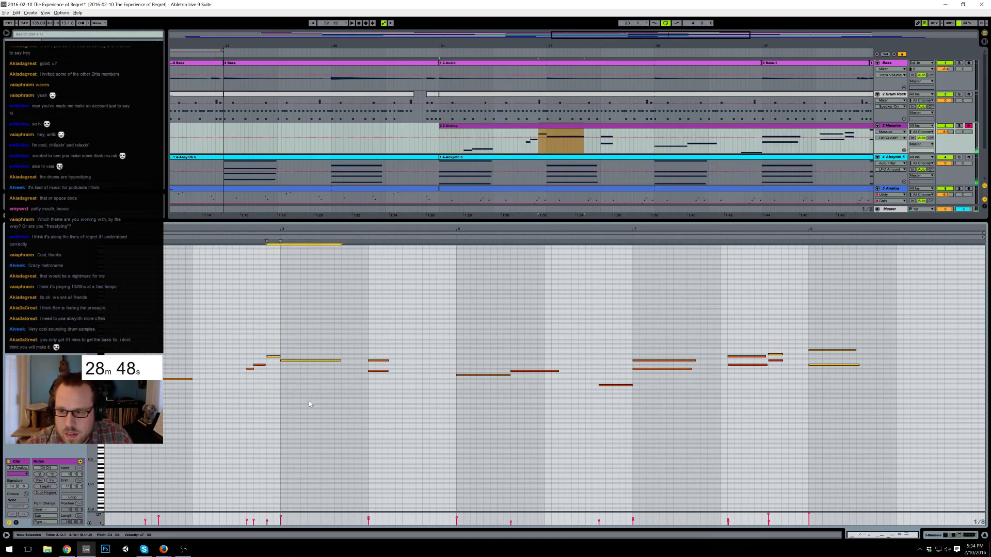
# - Raise the last pickup note before clip bar 3 to D#4 and play the clip
pyautogui.moveTo(267, 353); pyautogui.dragTo(272, 362)
pyautogui.press('Up')
pyautogui.press('Up')
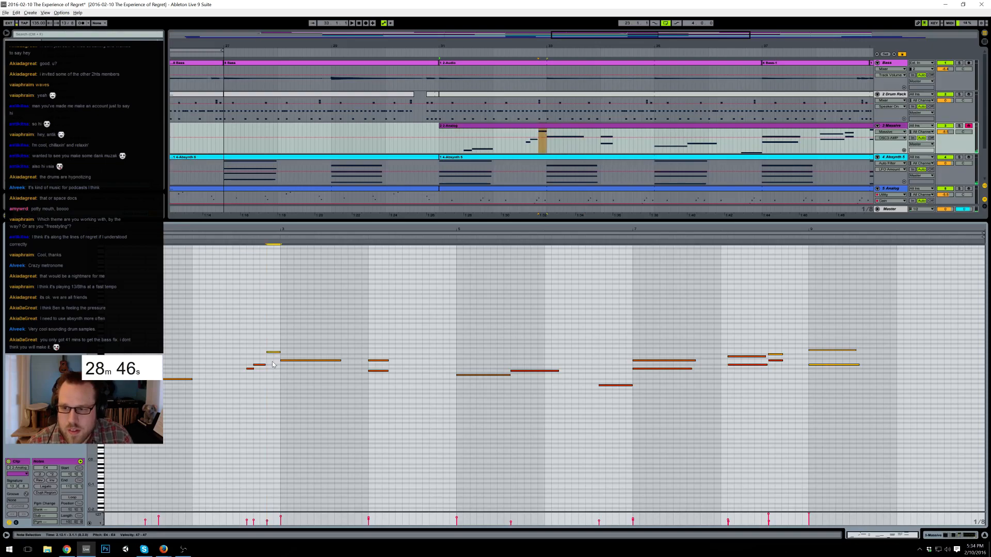
pyautogui.press('Down')
pyautogui.press('space')
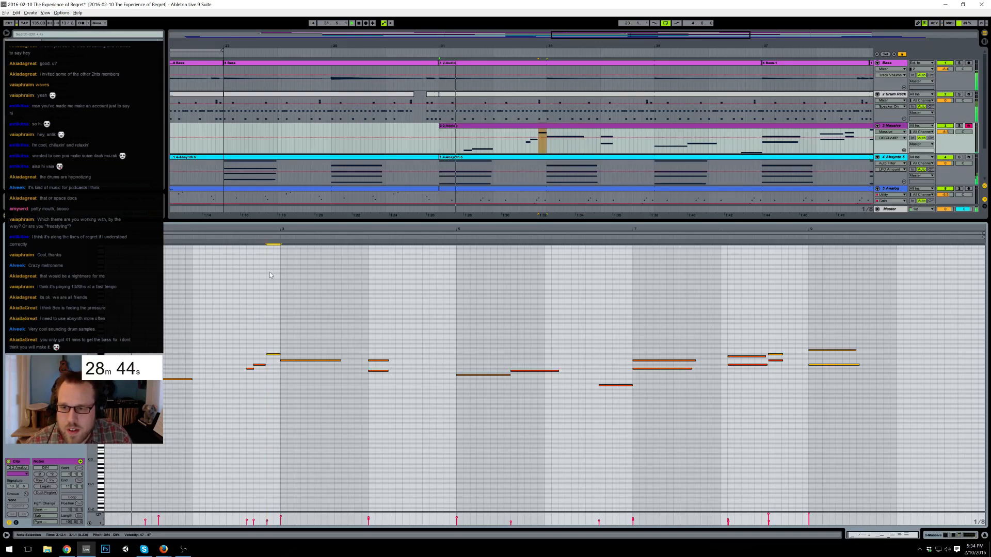
# - Revoice the two-note chord at clip bar 4 with D#4 on top, and add a short pickup note from 4.12 to bar 5
pyautogui.click(374, 371)
pyautogui.hotkey('shift', 'Up')
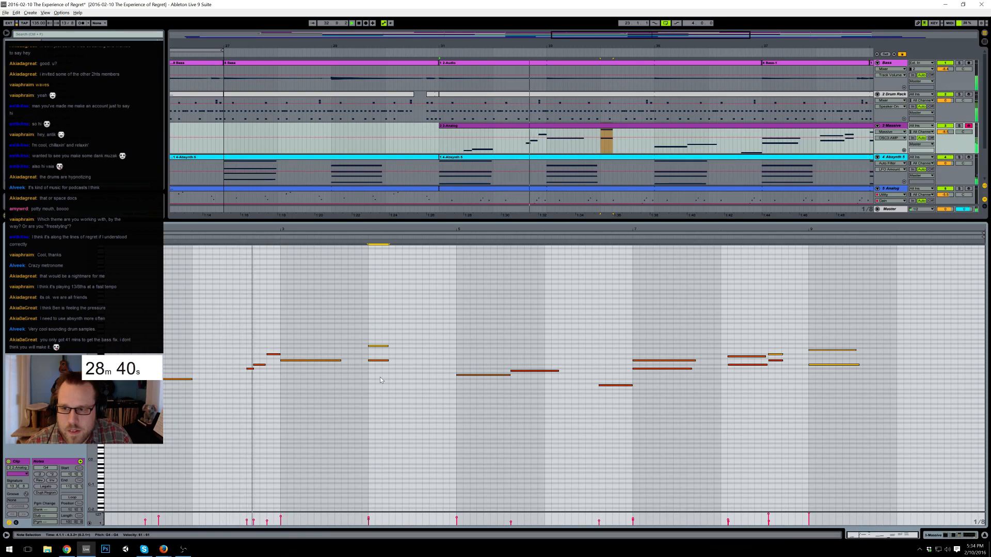
pyautogui.moveTo(378, 361)
pyautogui.mouseDown()
pyautogui.moveTo(381, 370)
pyautogui.moveTo(378, 354)
pyautogui.mouseUp()
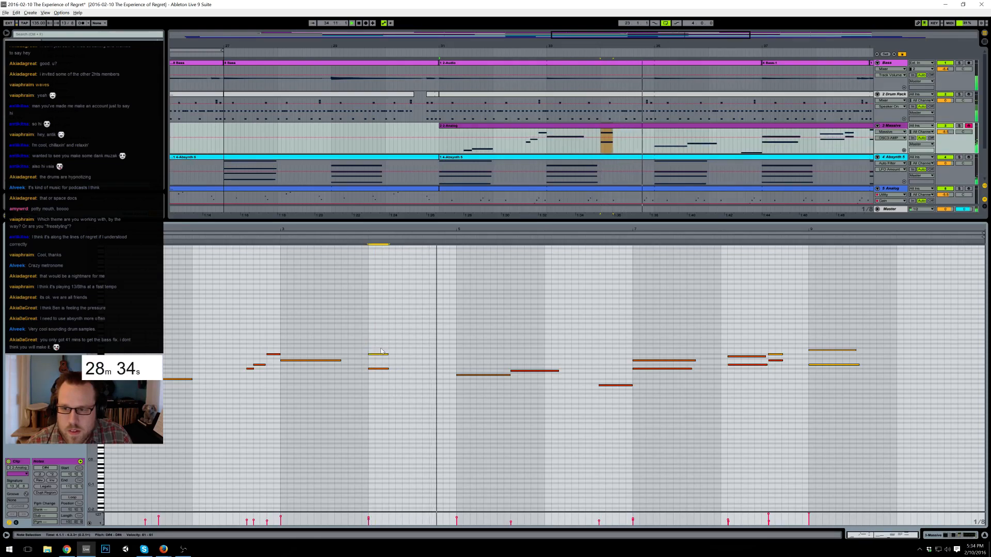
pyautogui.press('space')
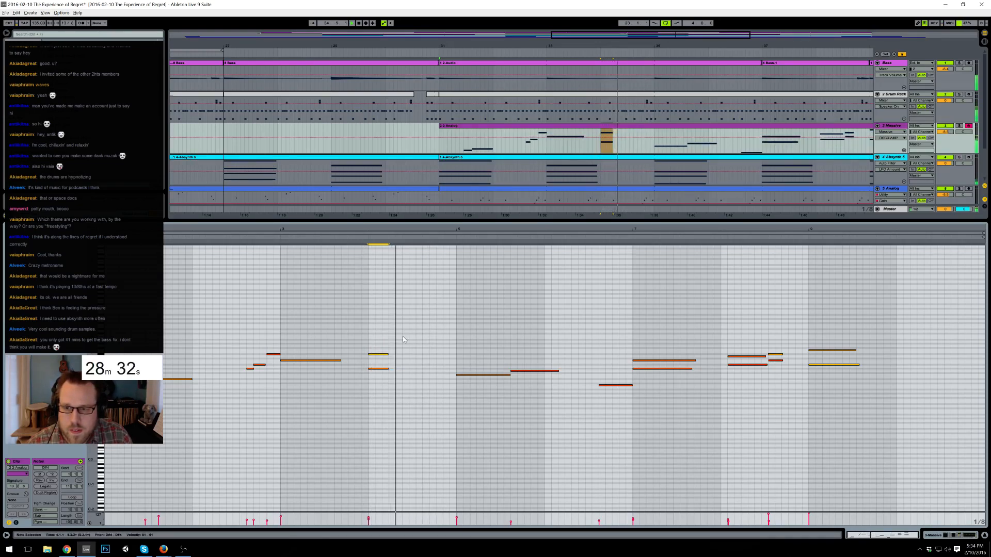
pyautogui.doubleClick(447, 356)
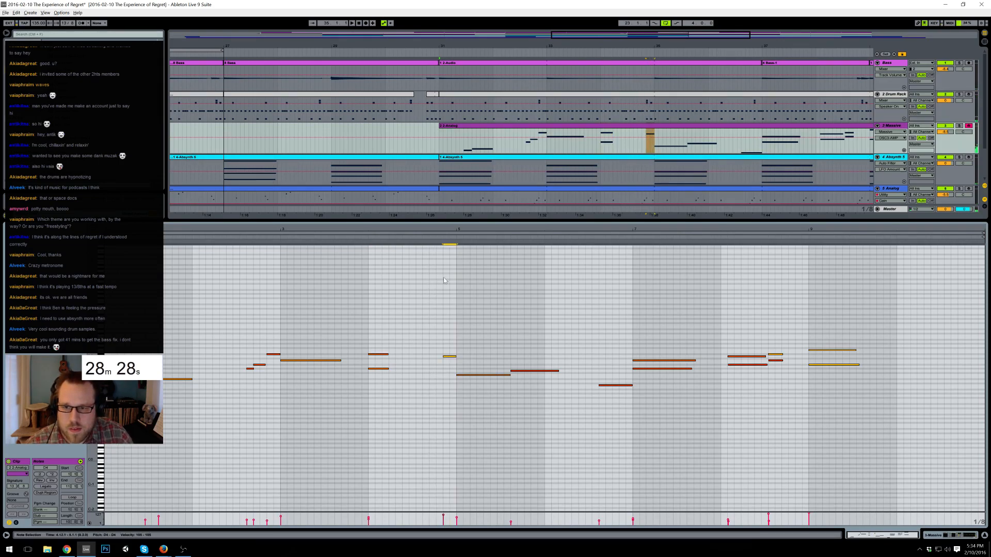
# - Raise the two consecutive long notes starting at bar 5 by seven semitones, and bring the second one partway back down
pyautogui.click(438, 234)
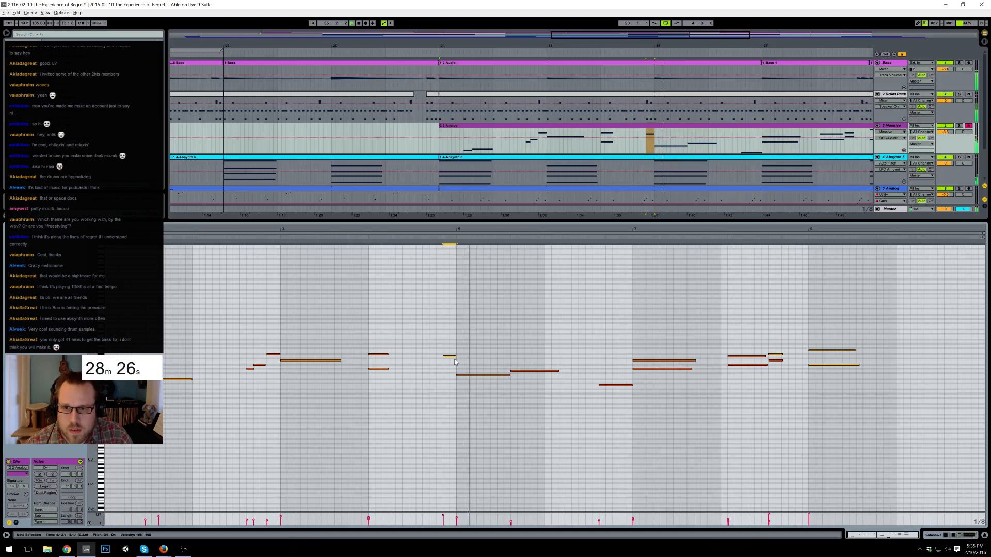
pyautogui.moveTo(449, 356); pyautogui.dragTo(534, 399)
pyautogui.press('space')
pyautogui.press('Up')
pyautogui.press('Up')
pyautogui.press('Up')
pyautogui.press('Up')
pyautogui.press('Up')
pyautogui.press('Up')
pyautogui.press('Up')
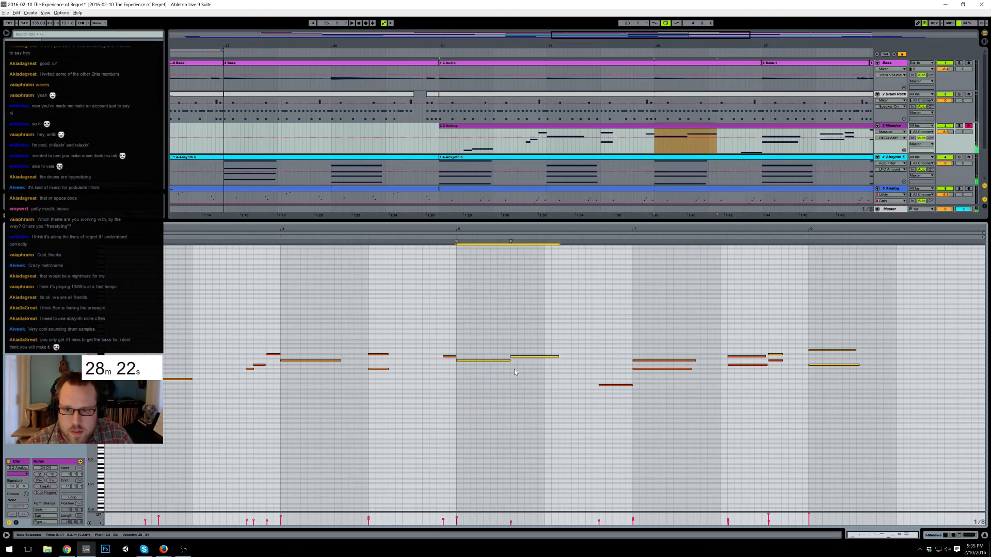
pyautogui.moveTo(537, 357); pyautogui.dragTo(544, 370)
pyautogui.press('space')
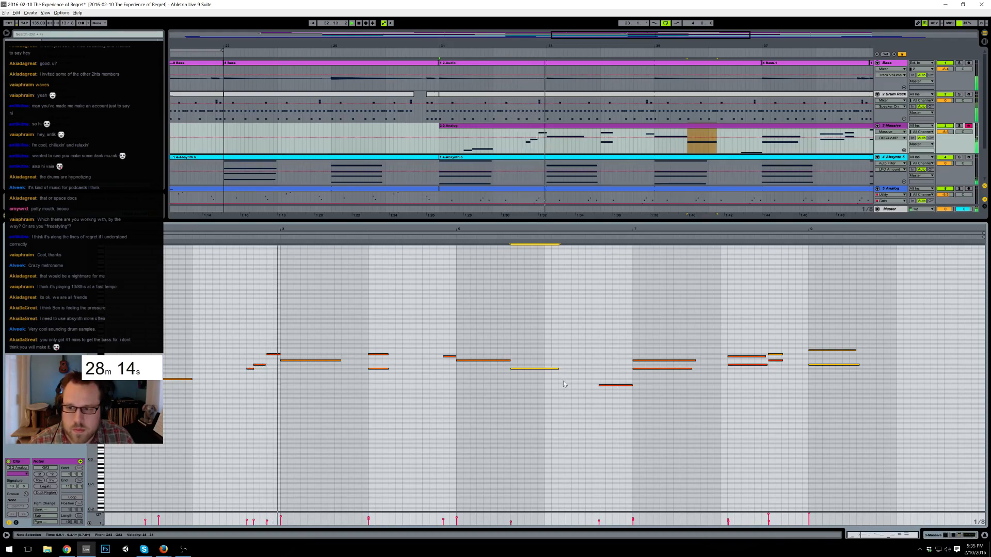
# - Adjust the velocity of the short note leading into bar 3 and nudge the two-note chord at bar 4 two eighth-notes earlier
pyautogui.moveTo(267, 523); pyautogui.dragTo(267, 518)
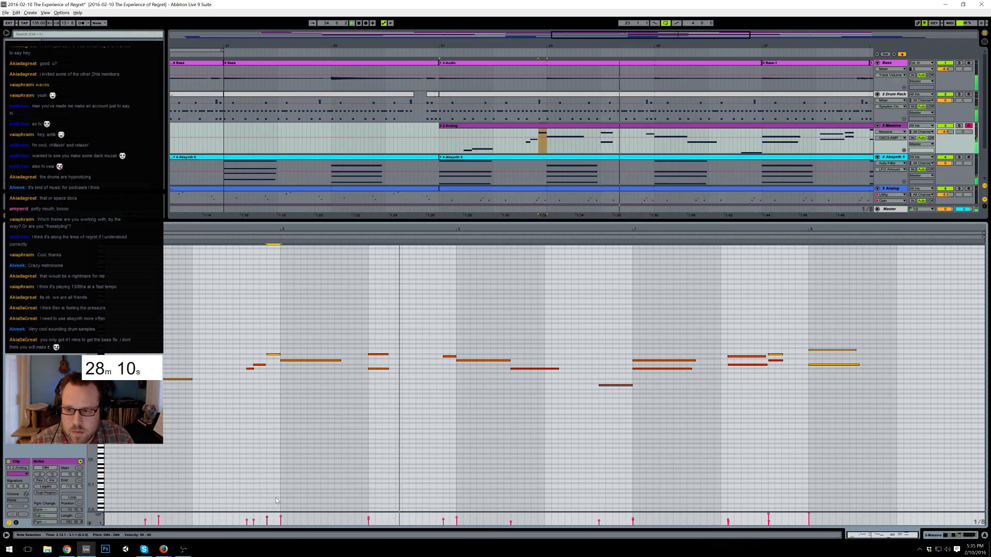
pyautogui.moveTo(389, 329); pyautogui.dragTo(372, 382)
pyautogui.press('Left')
pyautogui.press('Left')
pyautogui.press('Left')
pyautogui.press('Right')
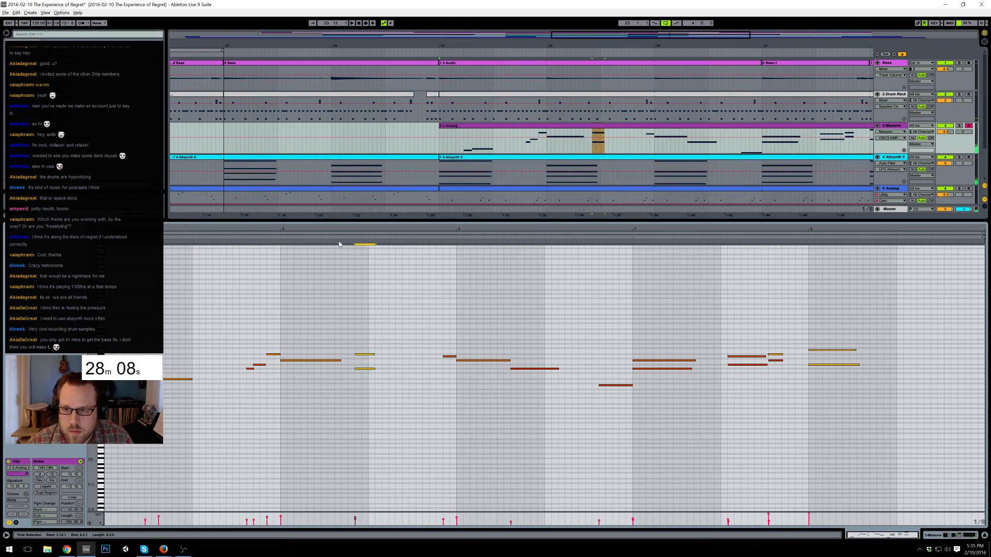
pyautogui.click(283, 236)
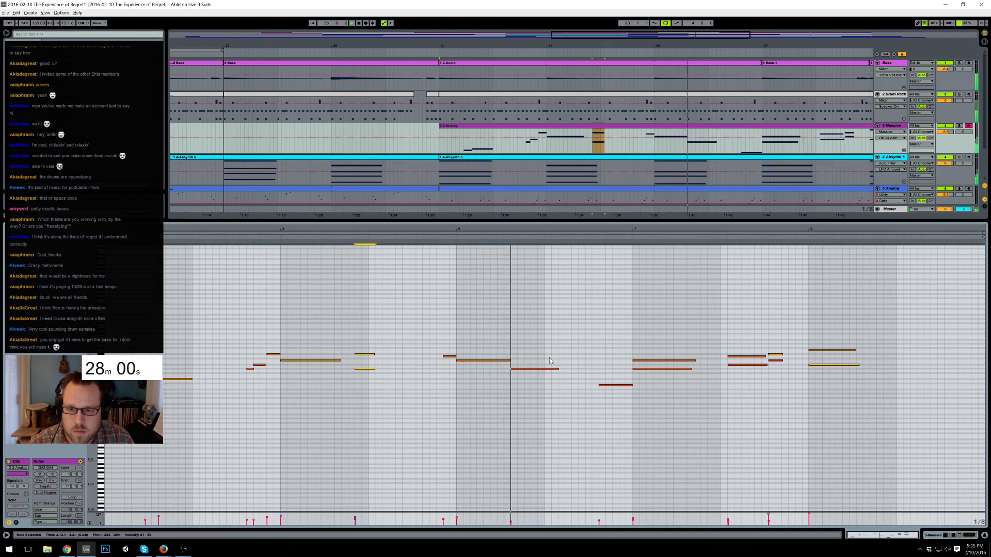
# - Lower the second long note after bar 5 to the pitch of the low note that follows it
pyautogui.press('space')
pyautogui.moveTo(537, 353); pyautogui.dragTo(543, 374)
pyautogui.press('Down')
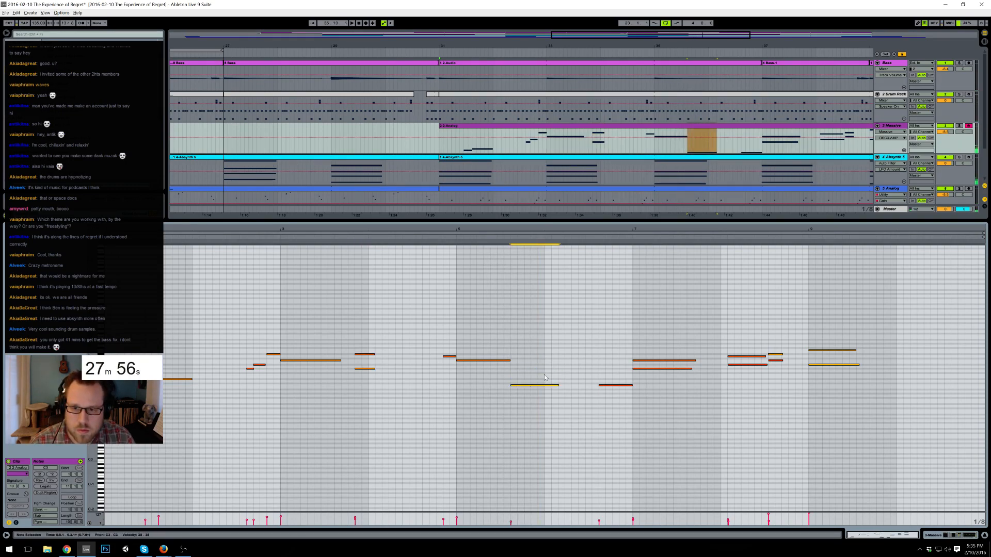
# - Rework the low note before bar 7 into a brief note at 6.7.1, a longer one ending at 6.11.1, and a higher lead-in note
pyautogui.click(606, 386)
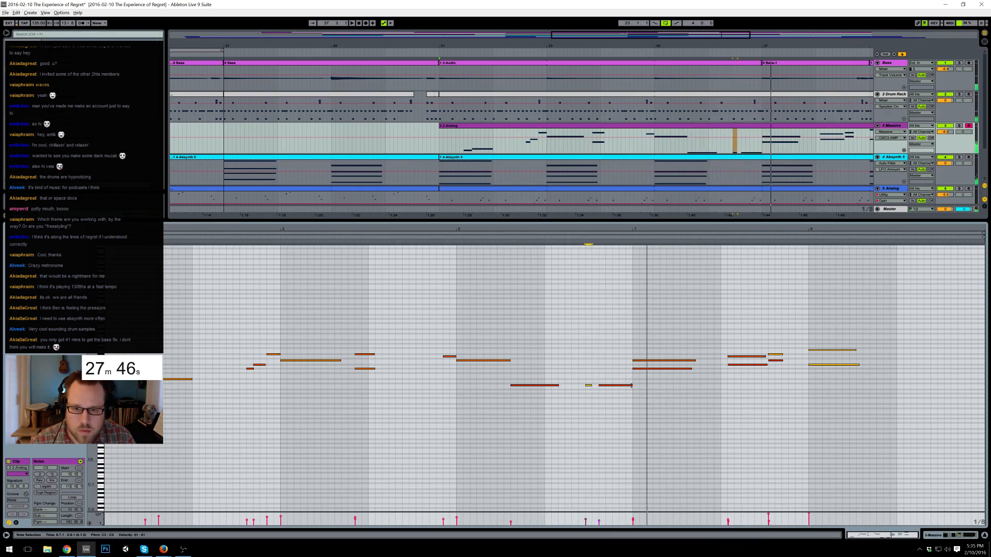
pyautogui.click(617, 385)
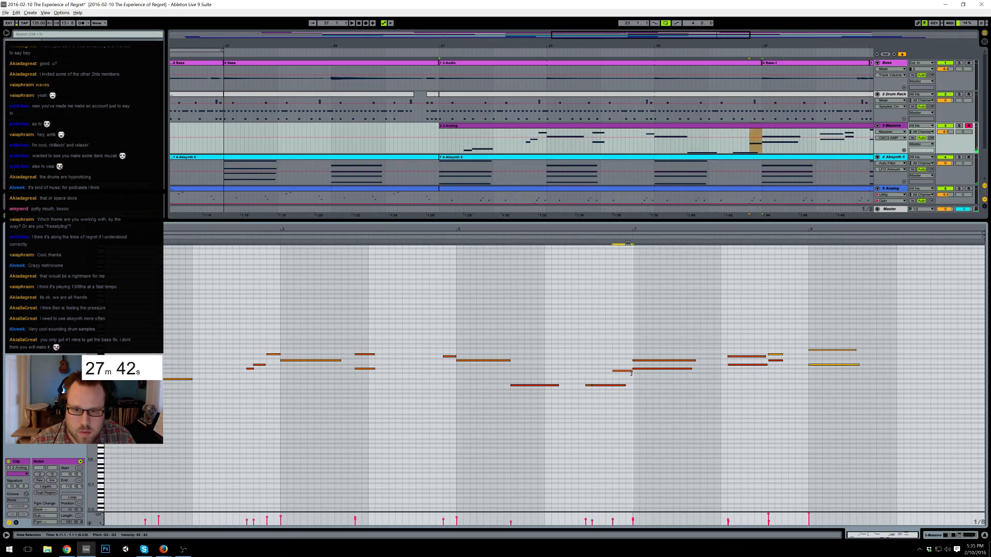
pyautogui.moveTo(625, 386); pyautogui.dragTo(589, 386)
pyautogui.click(588, 385)
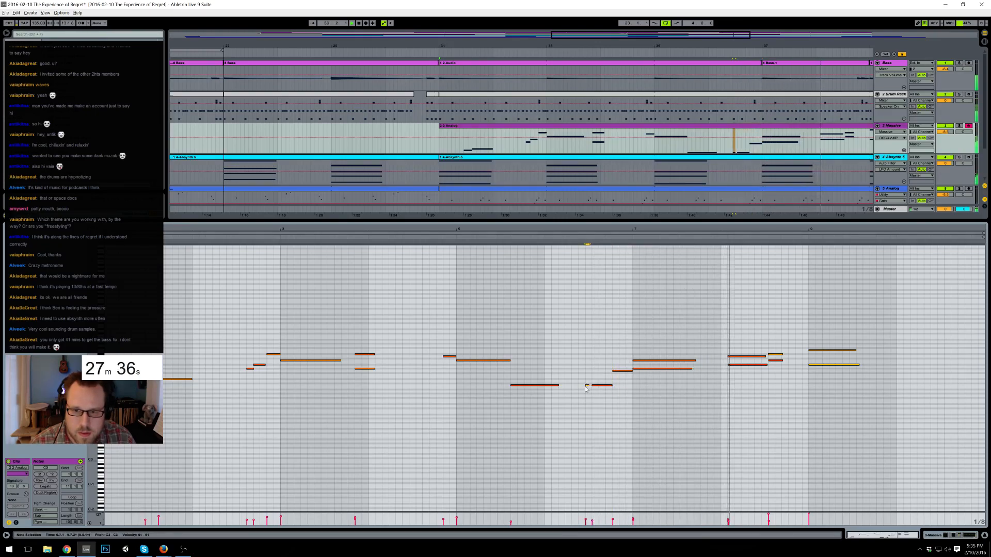
pyautogui.moveTo(585, 520); pyautogui.dragTo(586, 522)
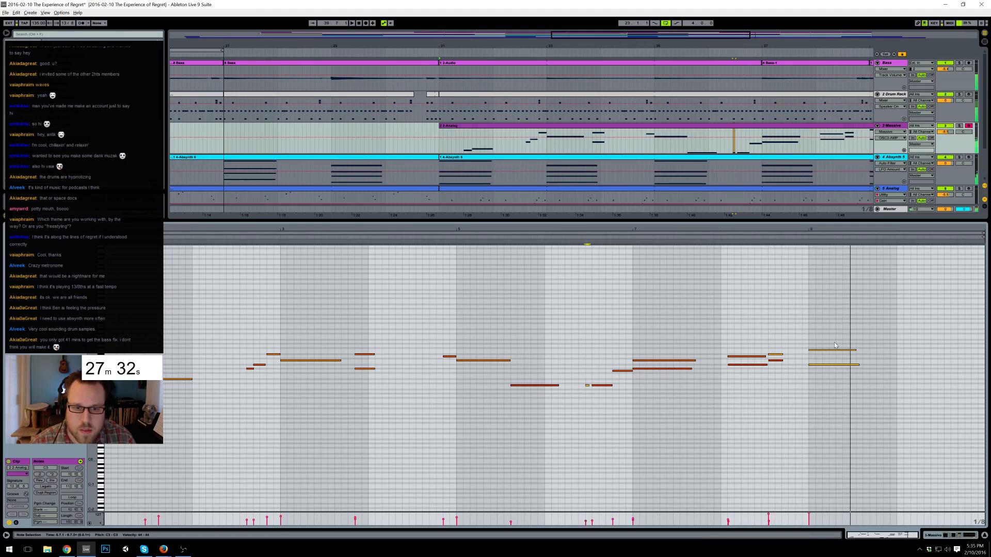
# - Raise the lower note of the bar 9 chord slightly and add a third, higher note matching the chord's length
pyautogui.moveTo(839, 372); pyautogui.dragTo(839, 369)
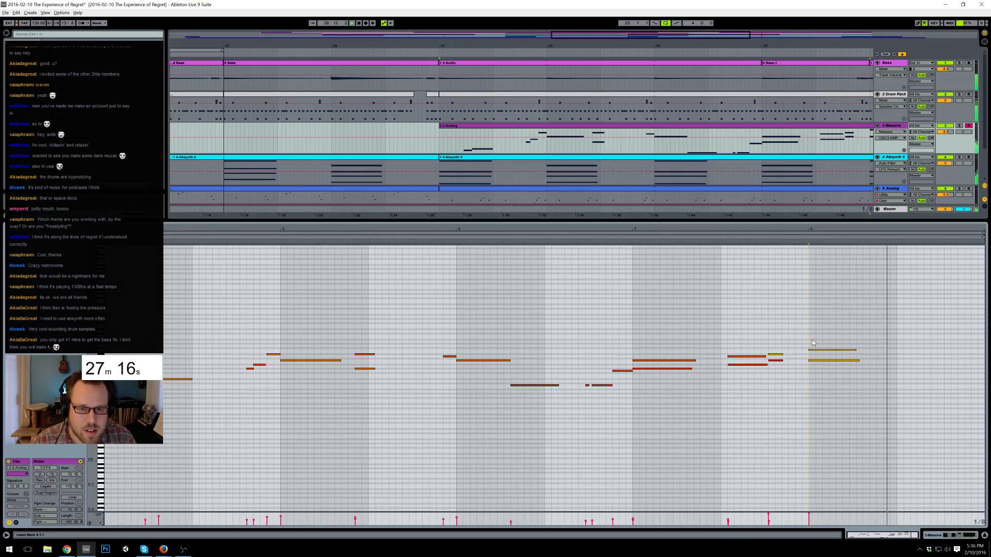
pyautogui.doubleClick(828, 340)
pyautogui.moveTo(849, 340); pyautogui.dragTo(859, 341)
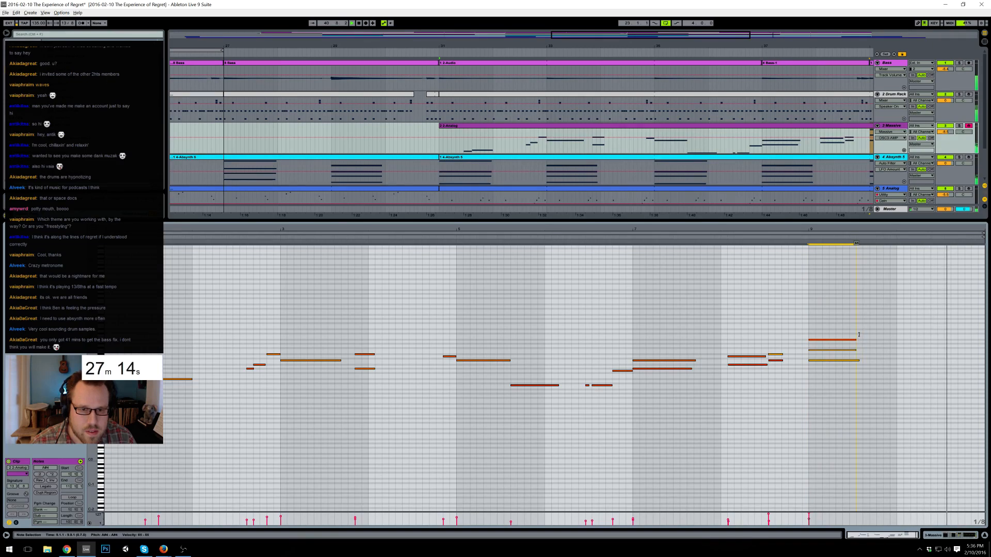
# - Delete the middle note of the bar 9 chord and try the top note an octave lower before restoring its pitch
pyautogui.click(817, 256)
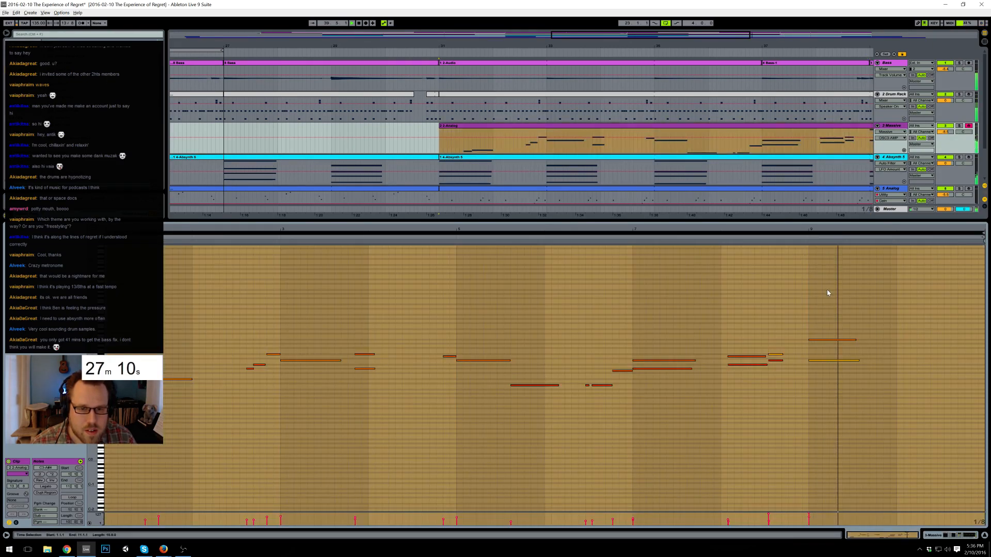
pyautogui.moveTo(824, 298); pyautogui.dragTo(844, 348)
pyautogui.hotkey('shift', 'Down')
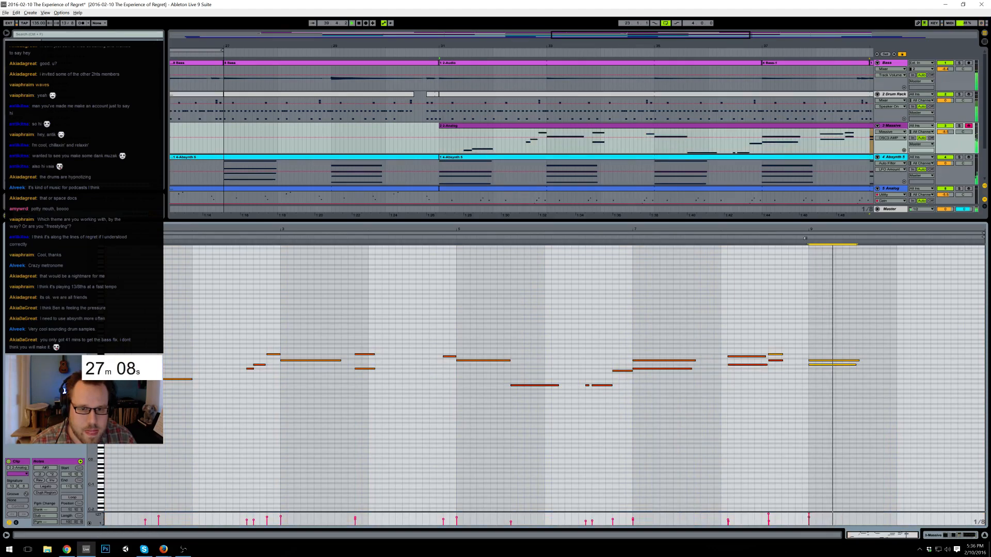
pyautogui.hotkey('shift', 'Up')
# - Raise the lower note of the bar 9 chord by three semitones
pyautogui.moveTo(821, 354); pyautogui.dragTo(828, 368)
pyautogui.press('Up')
pyautogui.press('Up')
pyautogui.press('Up')
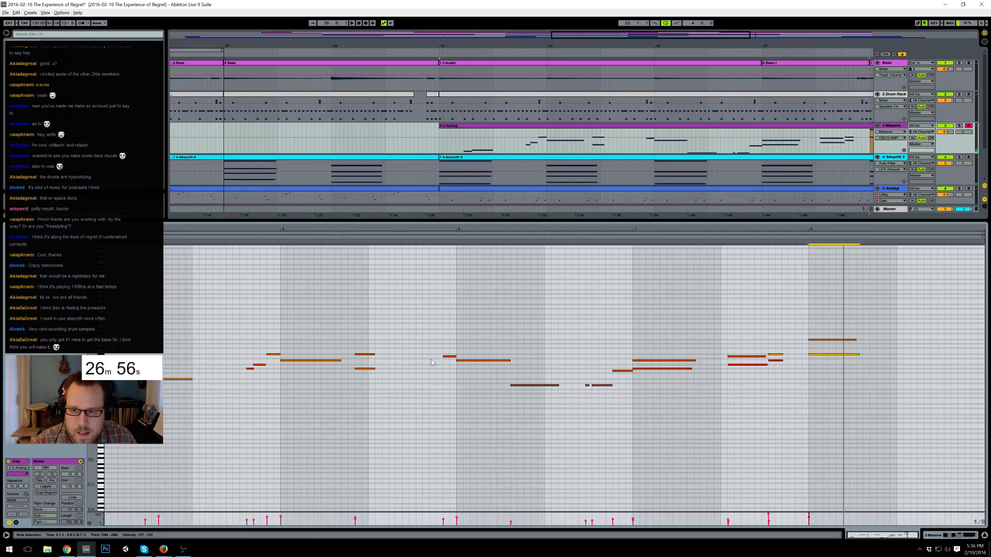
# - Add a lead-in note ending where the short note before bar 5 begins, and play the phrase back from around bar 4
pyautogui.moveTo(431, 356); pyautogui.dragTo(443, 355)
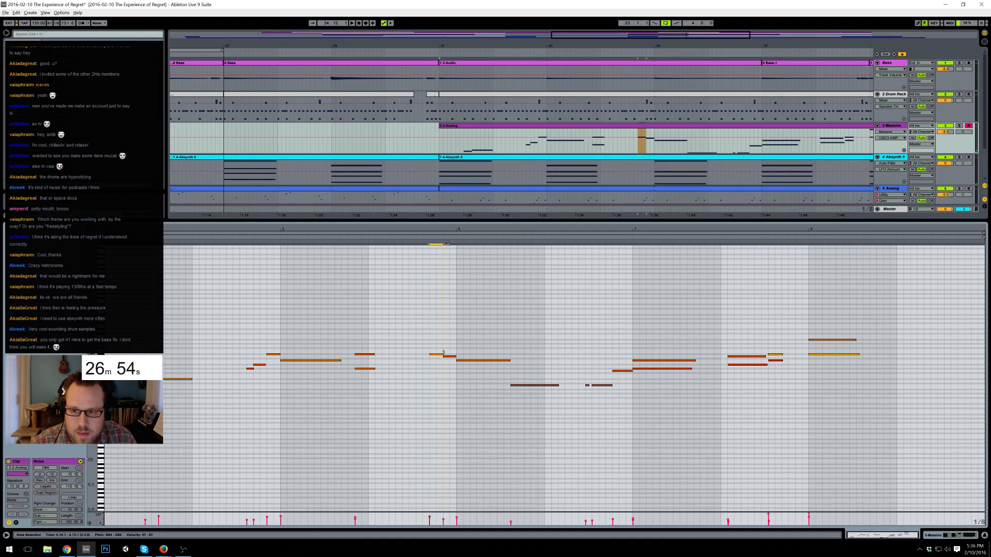
pyautogui.click(363, 234)
pyautogui.press('space')
pyautogui.click(375, 266)
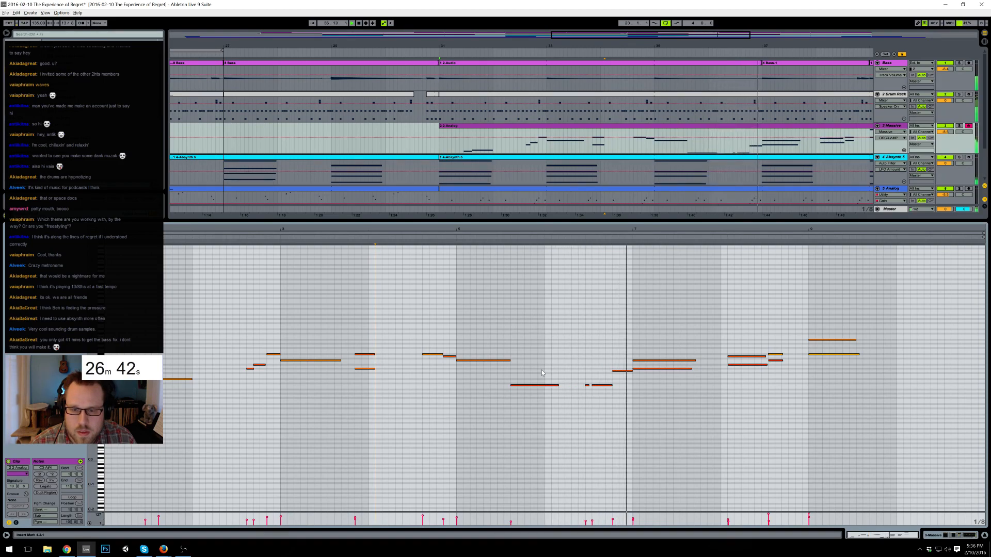
# - Zoom the arrangement out, add an Auto Filter after the Glue Compressor on the Drum Rack track, and show its frequency automation
pyautogui.click(952, 537)
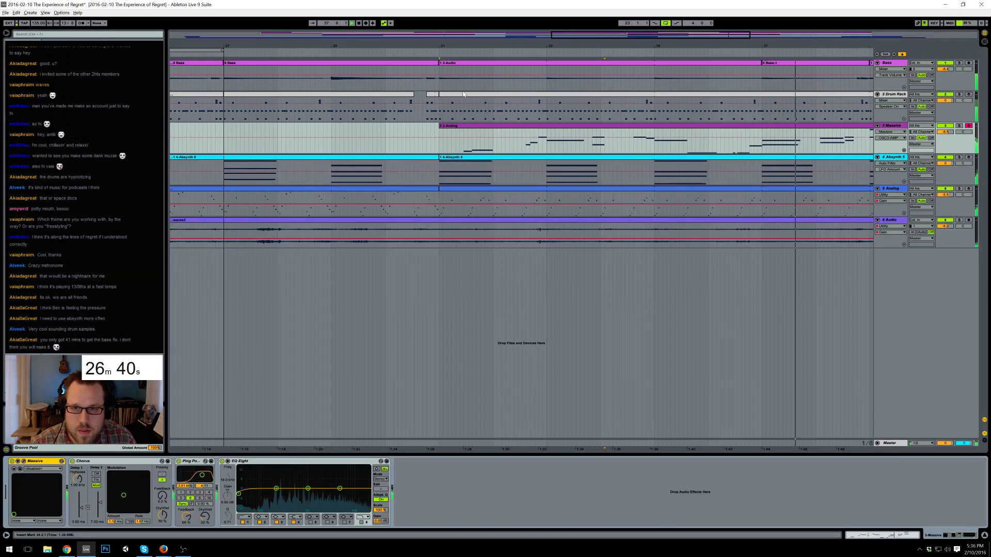
pyautogui.moveTo(578, 36); pyautogui.dragTo(386, 40)
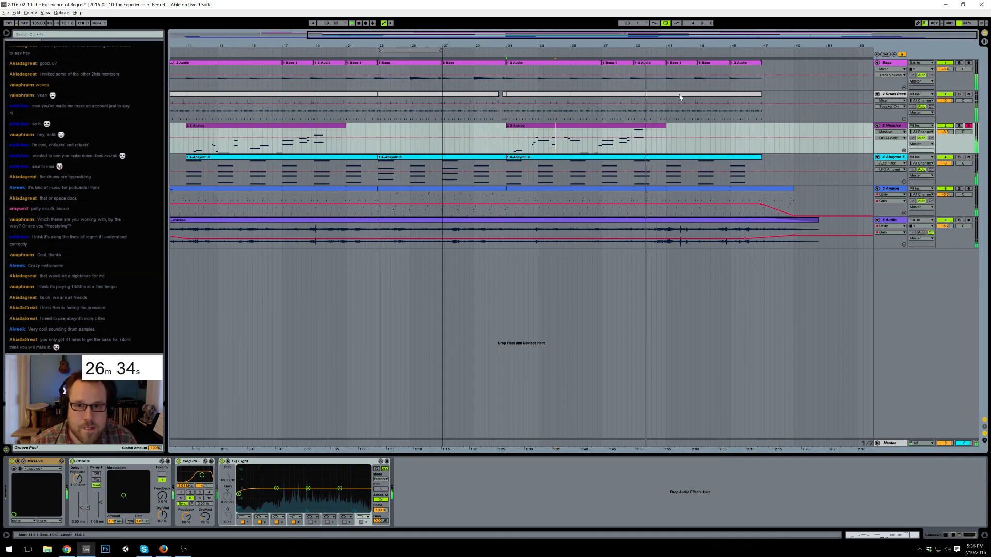
pyautogui.click(706, 108)
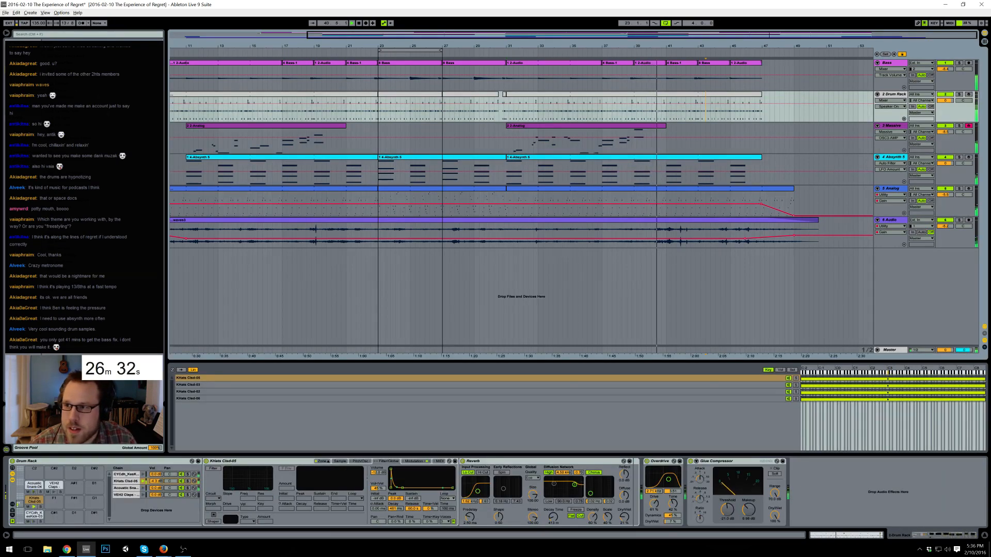
pyautogui.moveTo(82, 155); pyautogui.dragTo(818, 495)
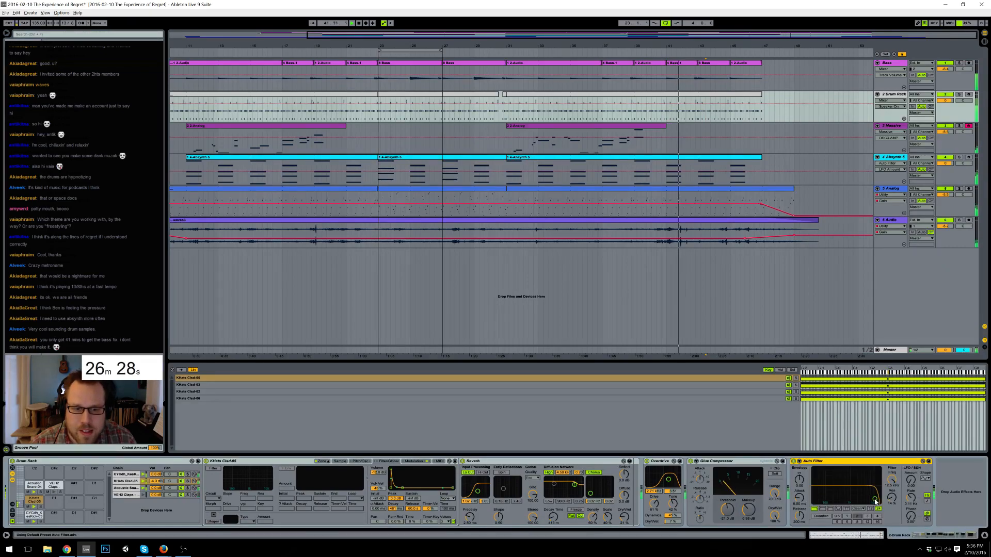
pyautogui.click(891, 480)
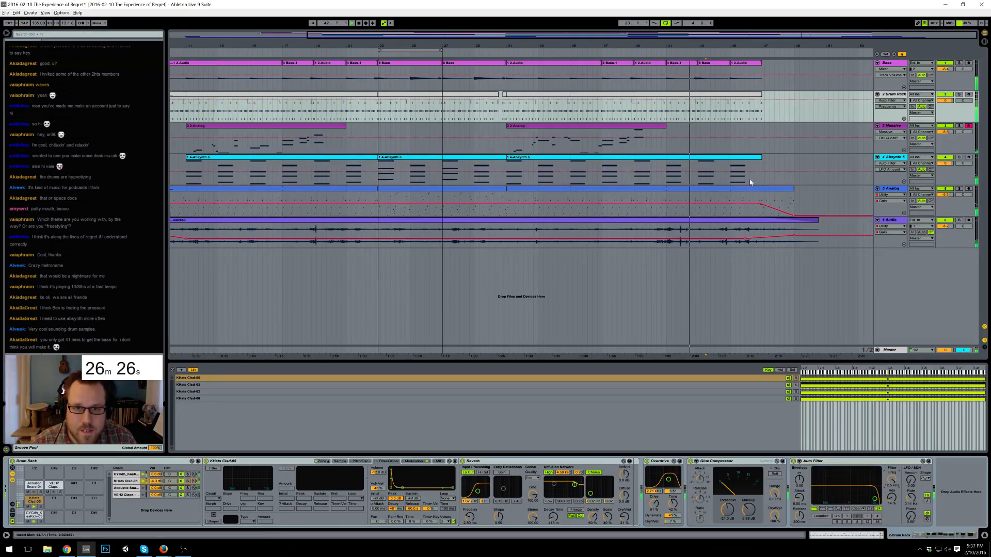
# - Automate the Drum Rack's filter frequency with a curved downward sweep from about bar 43 to bar 47, keeping it low after that
pyautogui.moveTo(700, 110); pyautogui.dragTo(757, 125)
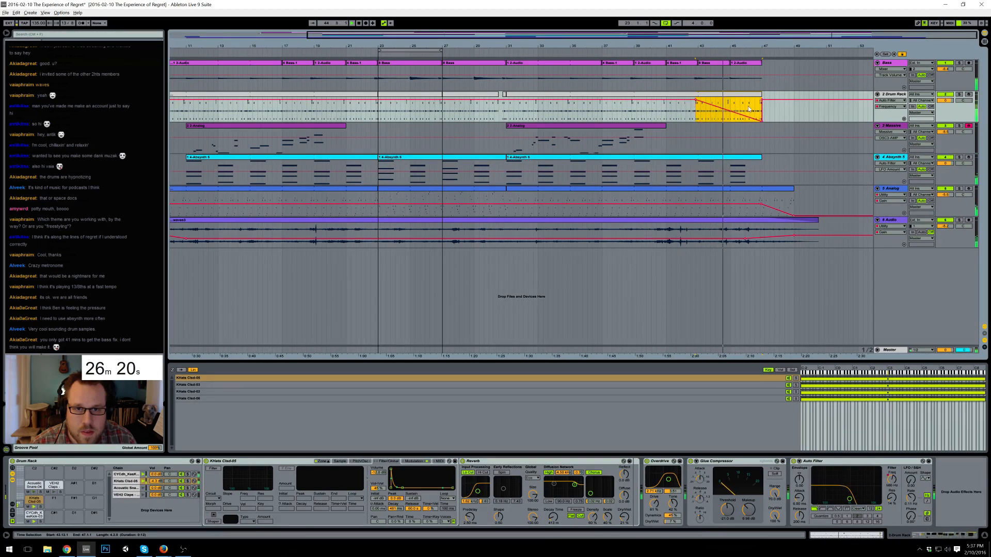
pyautogui.click(763, 102)
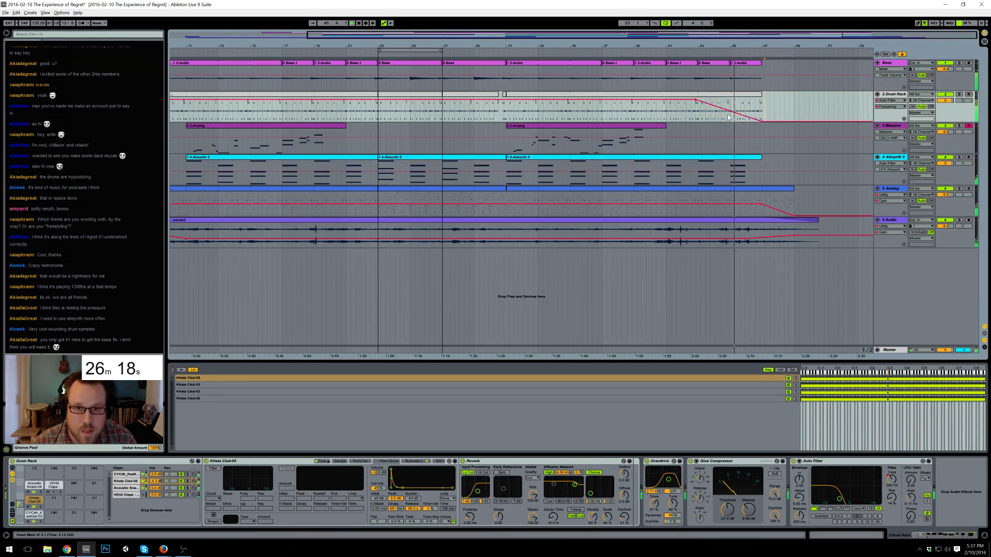
pyautogui.moveTo(745, 116); pyautogui.dragTo(745, 109)
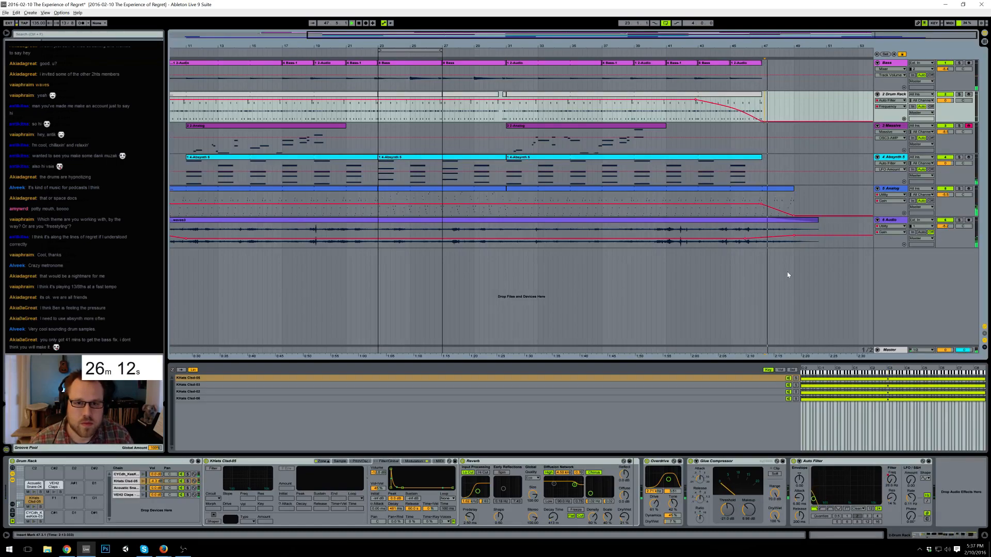
# - Copy the two-bar audio clip at bar 39 of the Bass track to bar 47
pyautogui.click(760, 80)
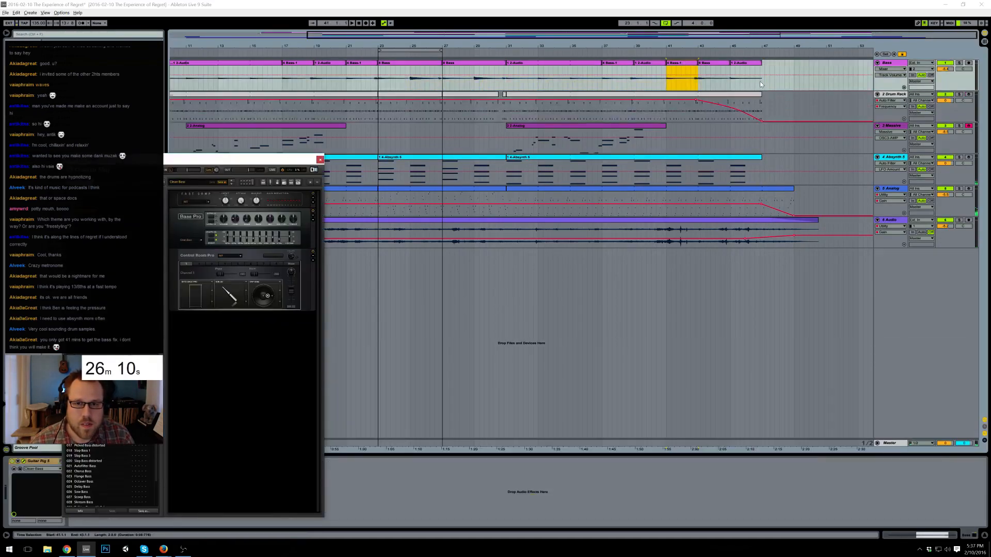
pyautogui.click(682, 64)
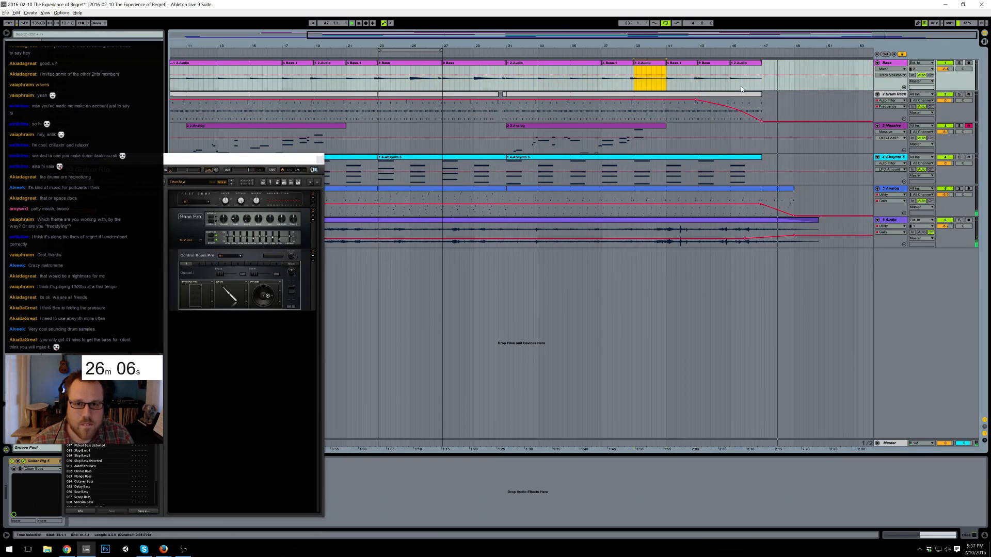
pyautogui.click(762, 80)
pyautogui.hotkey('ctrl', 'v')
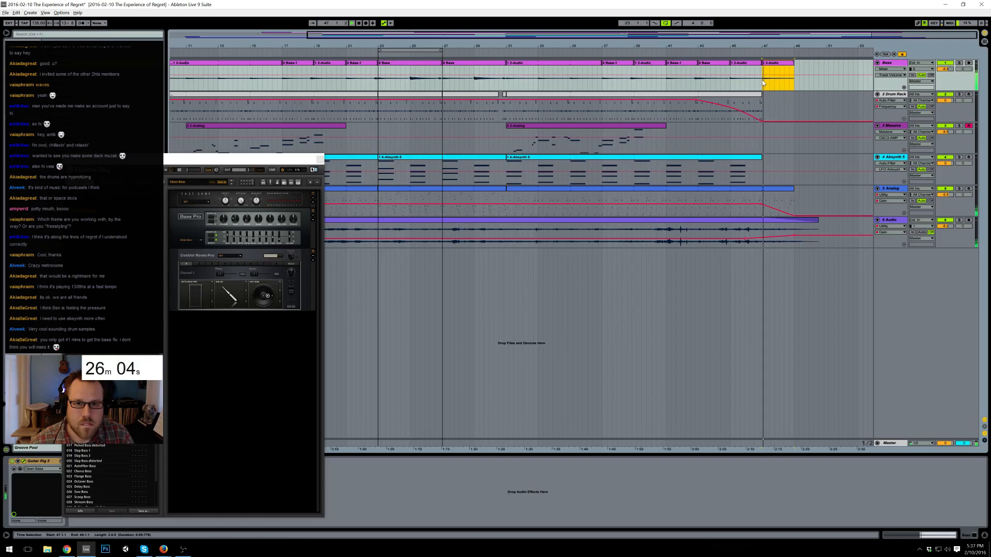
# - Replace the Bass track's clip at bar 45 with a copy of the two-bar section starting at bar 23
pyautogui.click(747, 66)
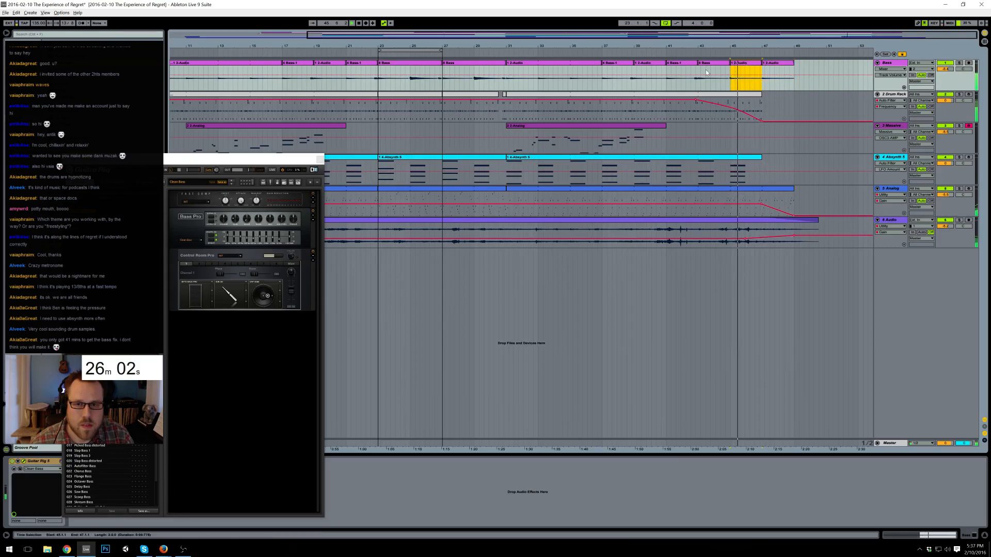
pyautogui.press('space')
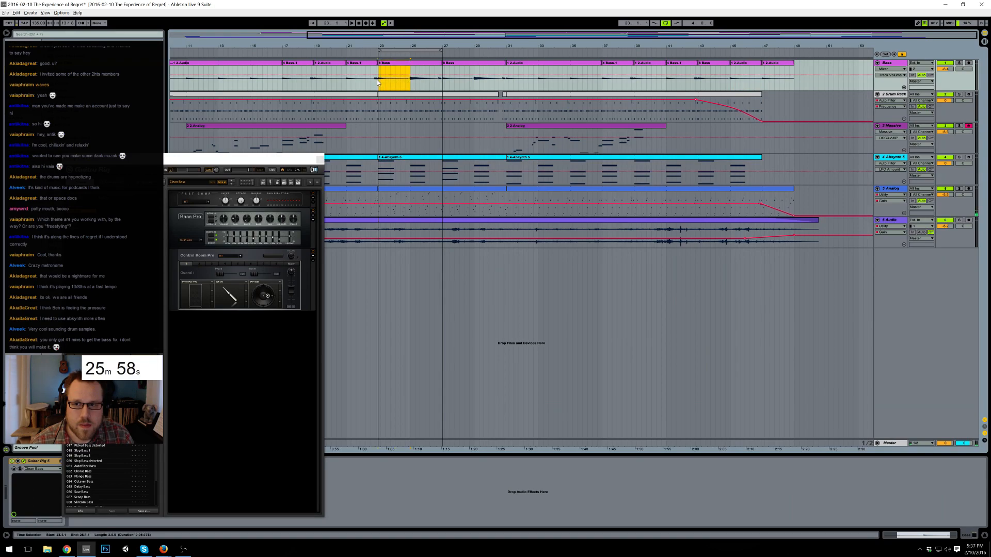
pyautogui.hotkey('ctrl', 'v')
pyautogui.press('space')
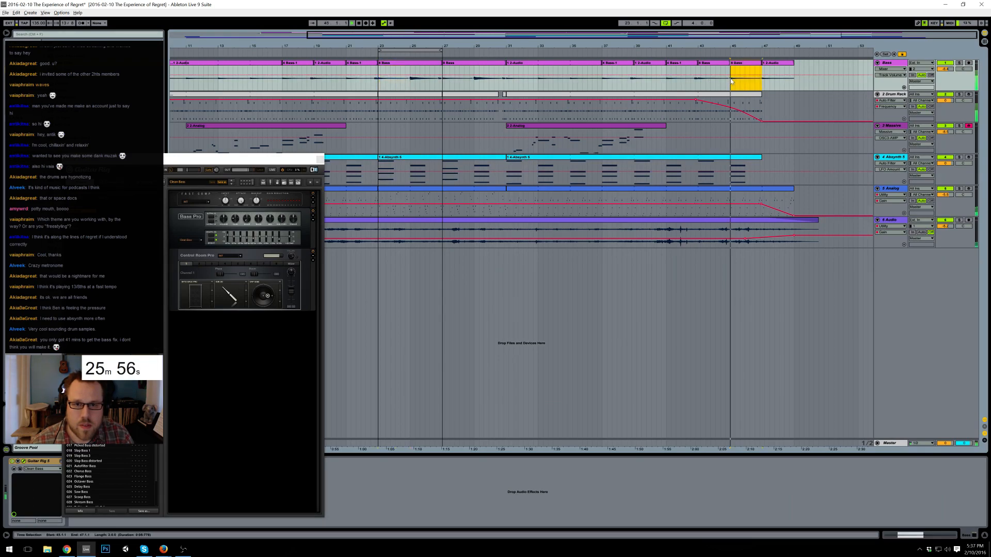
# - Audition the bass clips around bars 41 to 43 and replace the clip at bar 43 with the two-bar section from bar 25
pyautogui.click(698, 79)
pyautogui.press('space')
pyautogui.press('space')
pyautogui.click(682, 63)
pyautogui.press('space')
pyautogui.press('space')
pyautogui.click(416, 83)
pyautogui.press('space')
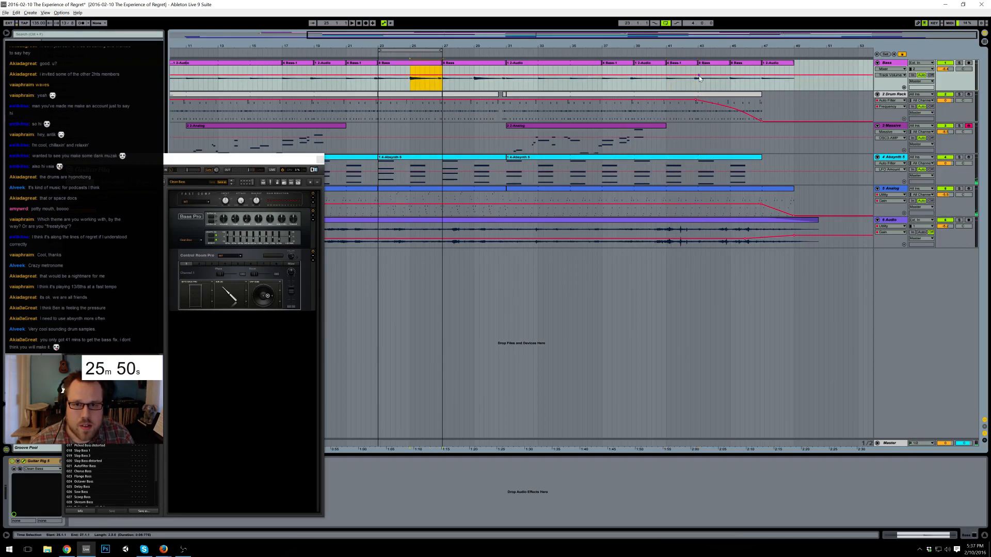
pyautogui.hotkey('ctrl', 'v')
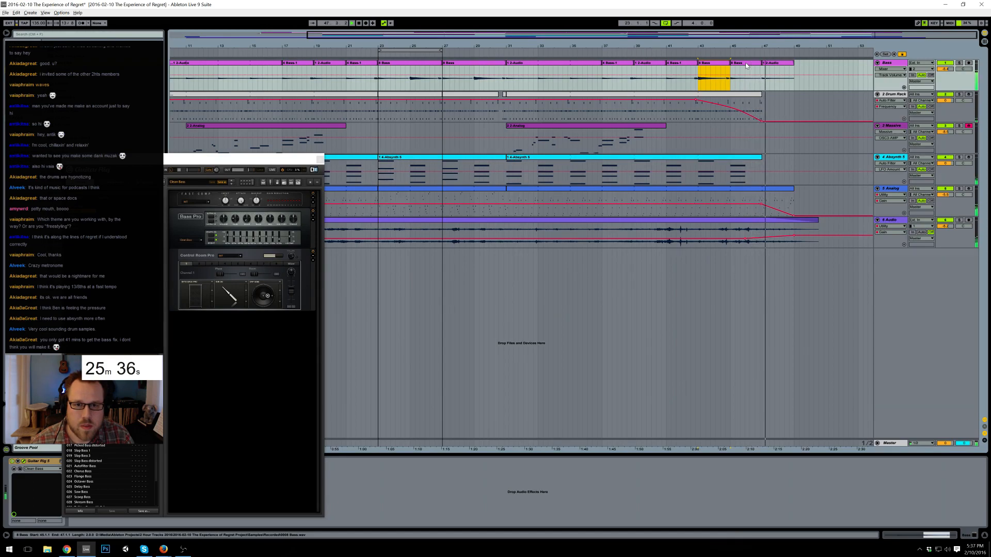
# - Reshape the Analog track's gain fade-out so it starts shortly after bar 45 and curves down to its end
pyautogui.click(738, 206)
pyautogui.click(761, 204)
pyautogui.moveTo(766, 210); pyautogui.dragTo(766, 202)
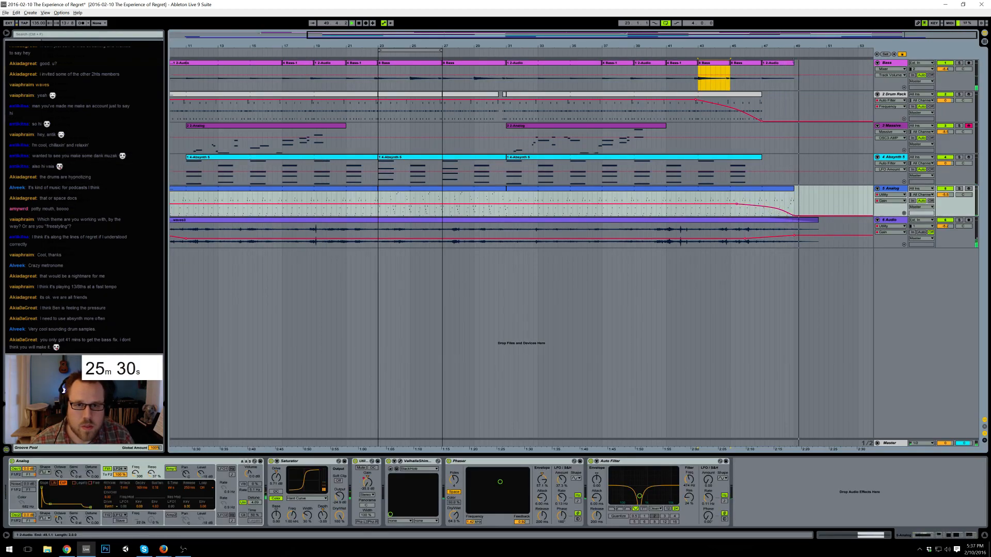
# - Add a curved fade-out to the Bass track's last clip, starting shortly before bar 48 and ending at bar 49
pyautogui.click(790, 64)
pyautogui.hotkey('ctrl', 'alt', 'f')
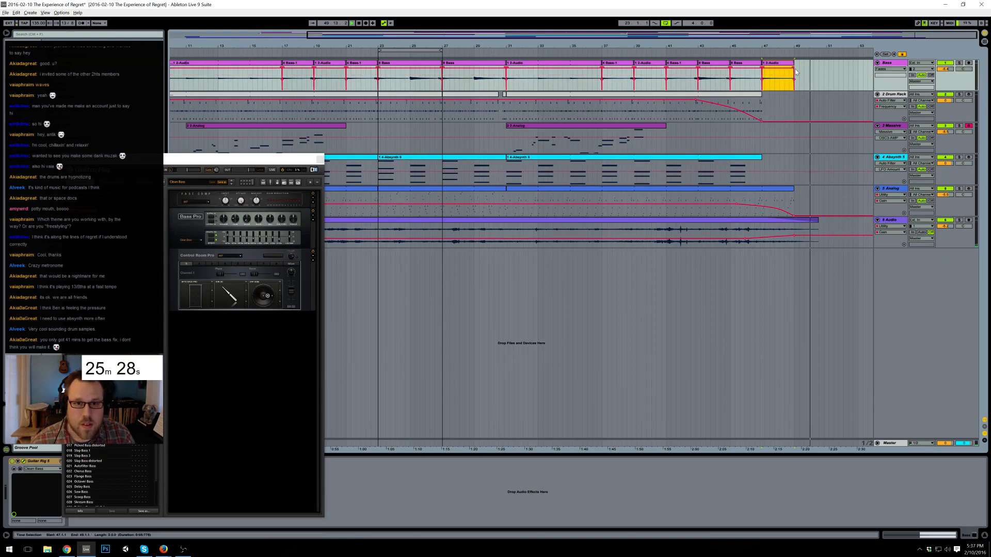
pyautogui.moveTo(794, 68); pyautogui.dragTo(774, 68)
pyautogui.press('space')
pyautogui.press('space')
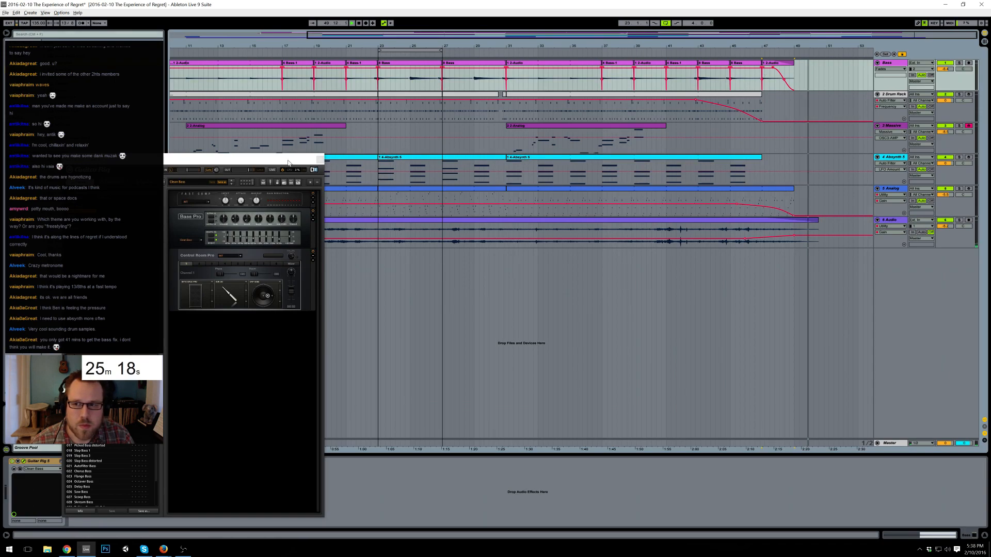
pyautogui.moveTo(581, 39); pyautogui.dragTo(508, 34)
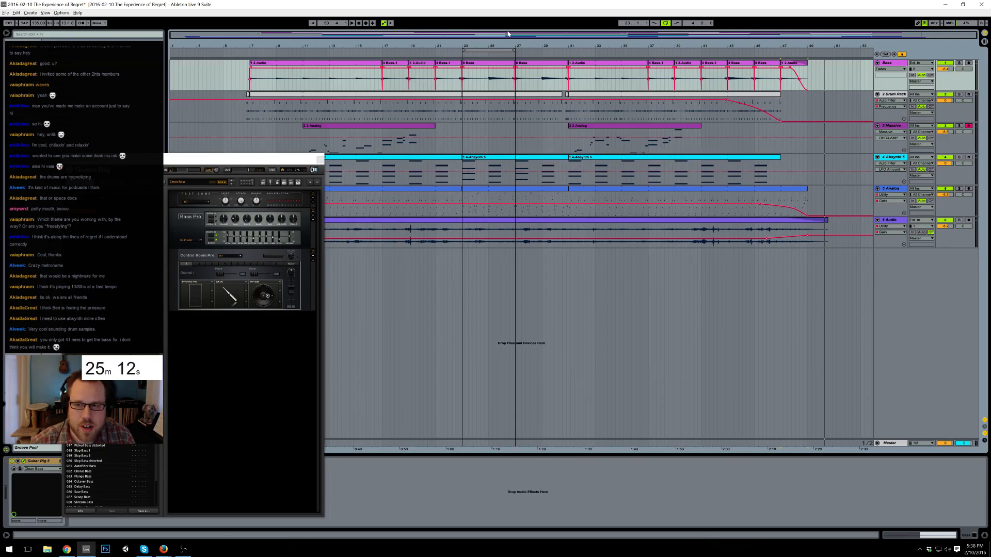
pyautogui.moveTo(261, 162); pyautogui.dragTo(538, 166)
# - Turn off the arrangement loop and lower the Bass track's volume during playback
pyautogui.click(892, 93)
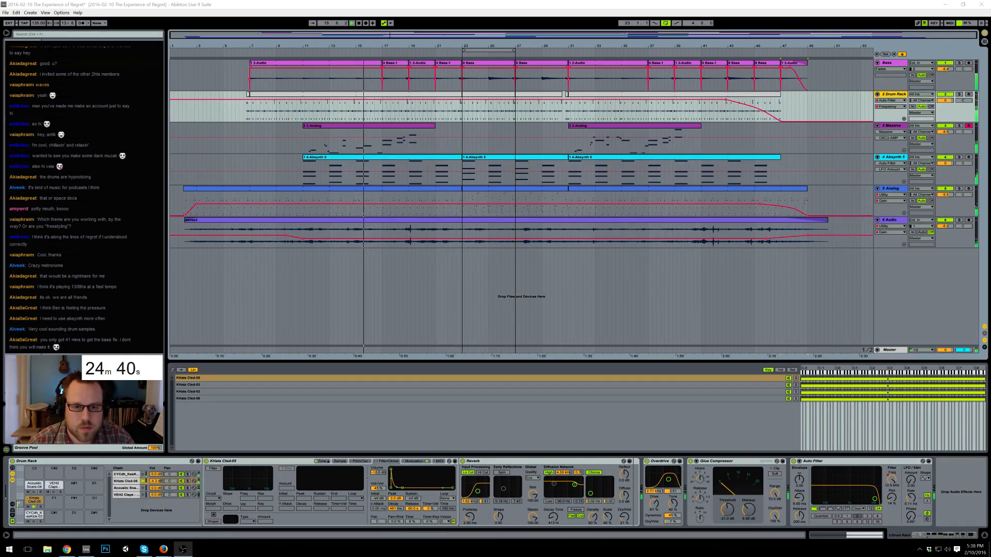
pyautogui.click(666, 23)
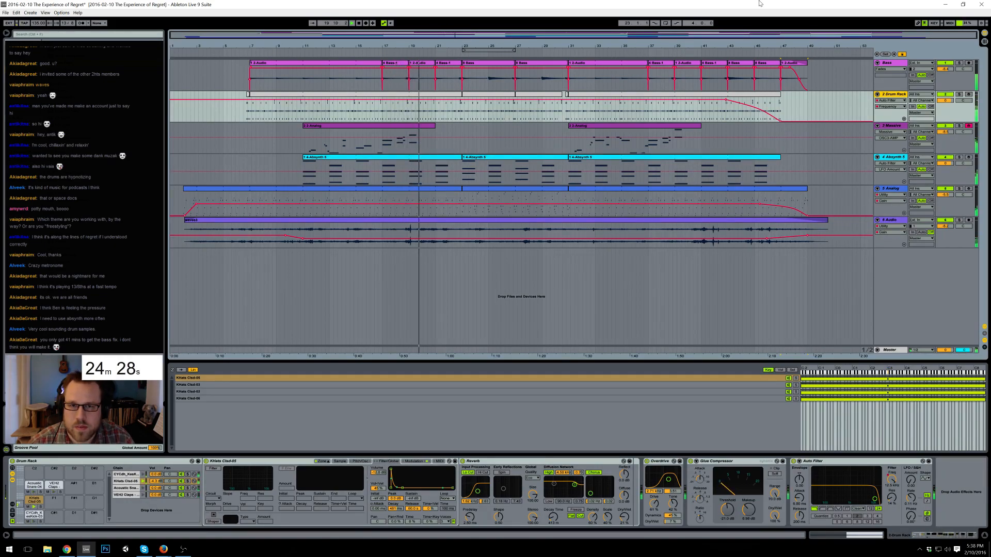
pyautogui.click(945, 69)
pyautogui.moveTo(945, 70); pyautogui.dragTo(945, 74)
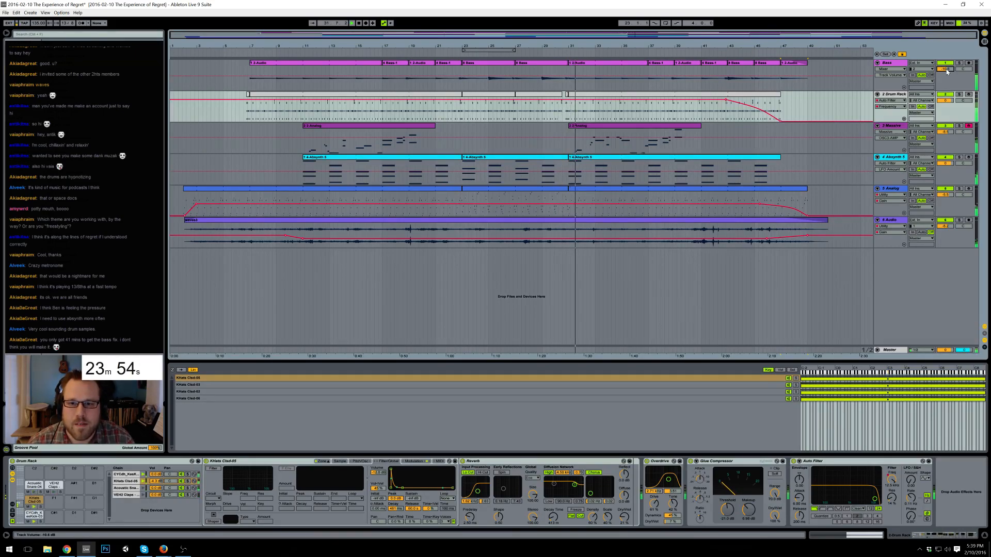
# - Add a harmony note beneath the long note at bar 3 of the second Massive clip, matching its length
pyautogui.doubleClick(626, 129)
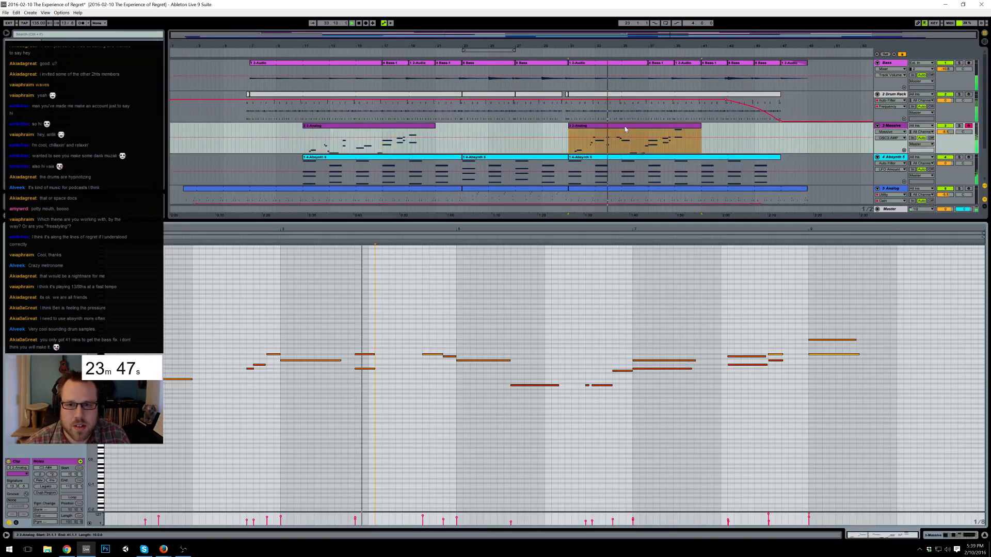
pyautogui.doubleClick(282, 371)
pyautogui.moveTo(314, 371); pyautogui.dragTo(341, 372)
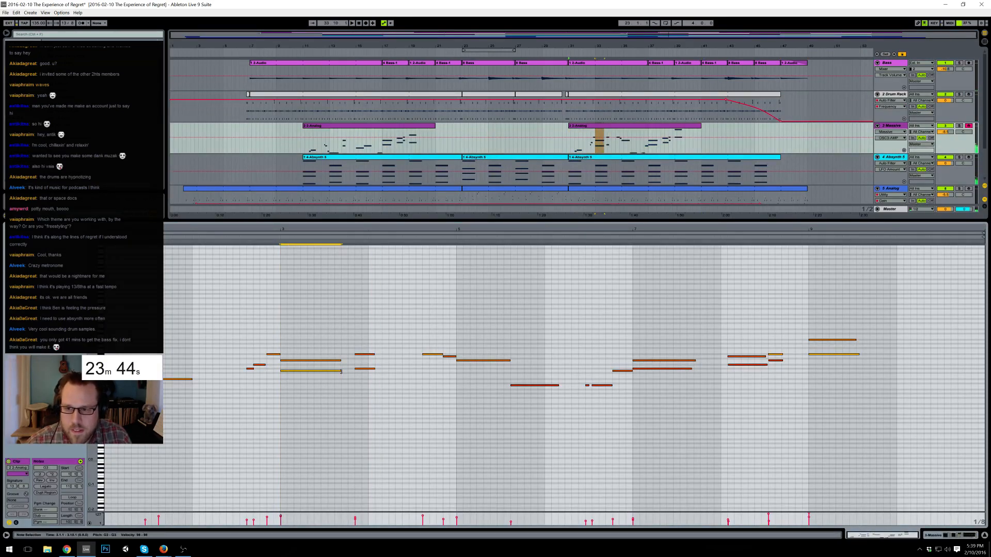
pyautogui.click(248, 245)
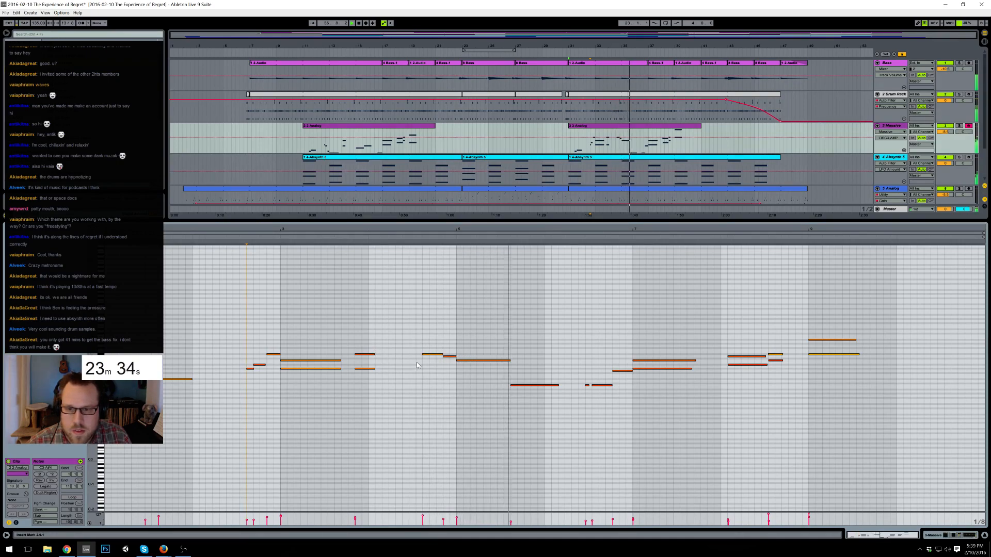
# - Shorten the long note at clip bar 5 and add a harmony note above the short low note leading into clip bar 7
pyautogui.moveTo(509, 360); pyautogui.dragTo(497, 360)
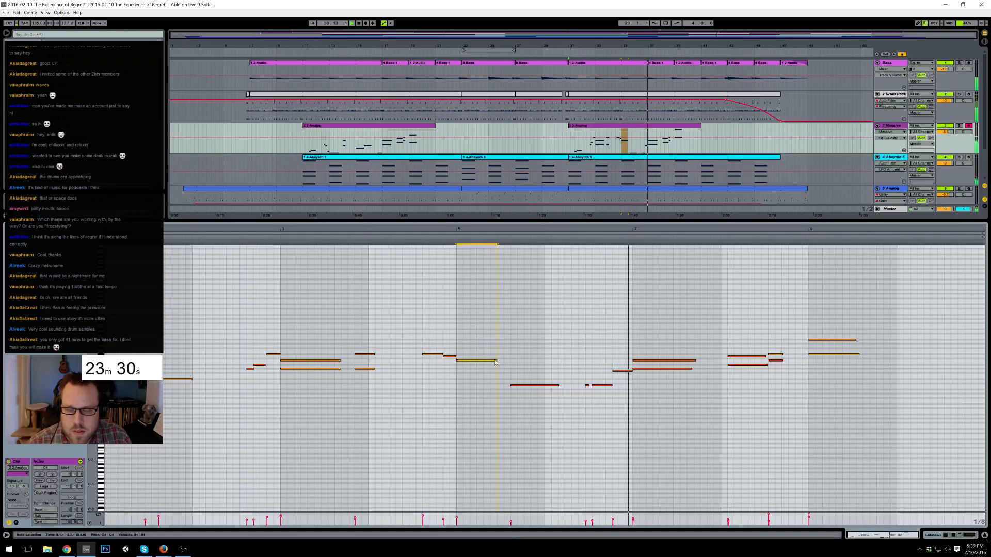
pyautogui.doubleClick(595, 375)
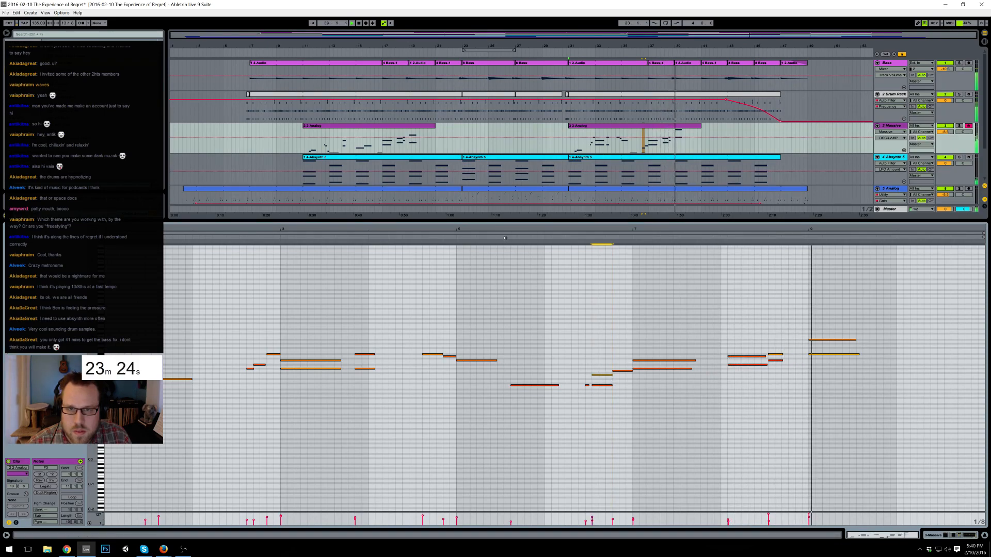
pyautogui.click(581, 239)
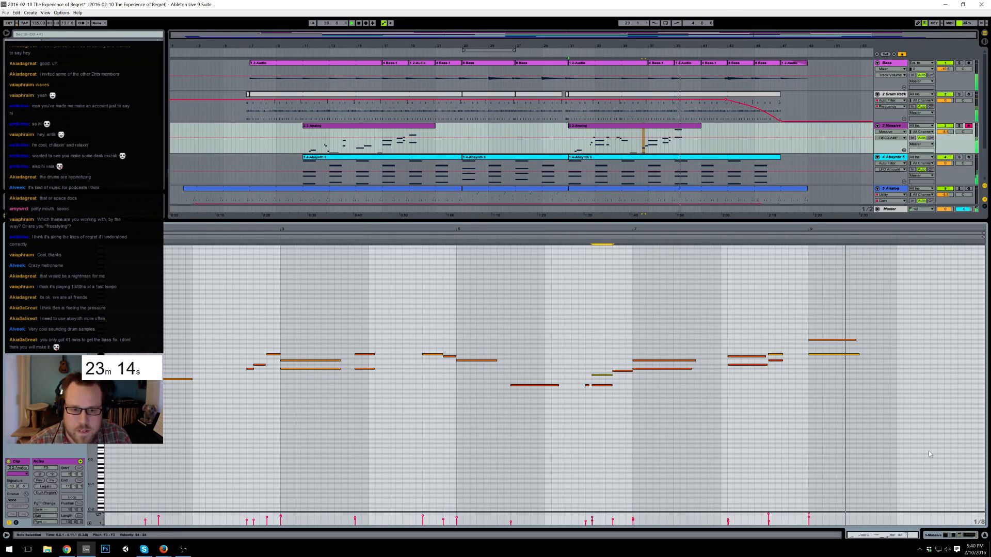
# - Extend the second Massive clip to about bar 44 and add a low held note just under one bar long at clip bar 11
pyautogui.click(953, 537)
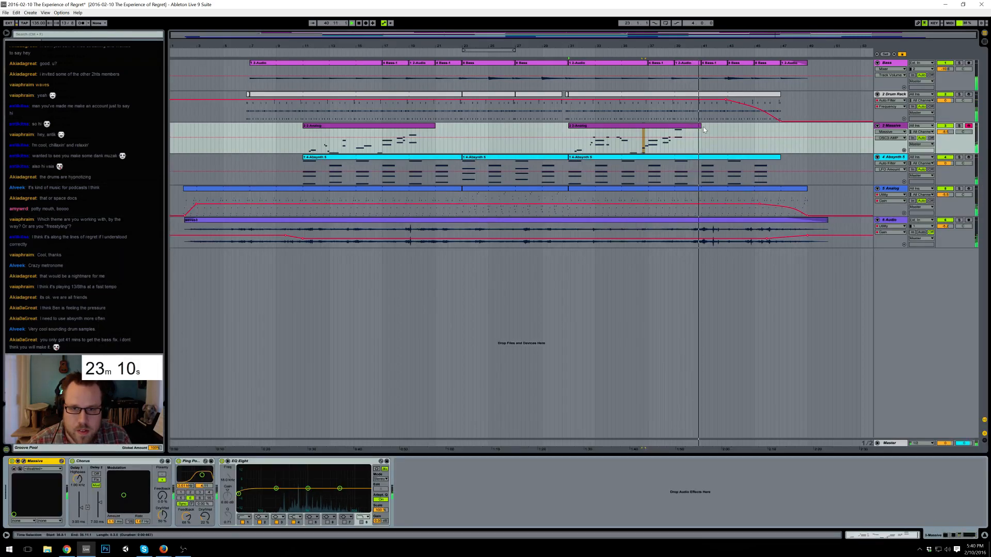
pyautogui.moveTo(701, 127); pyautogui.dragTo(742, 126)
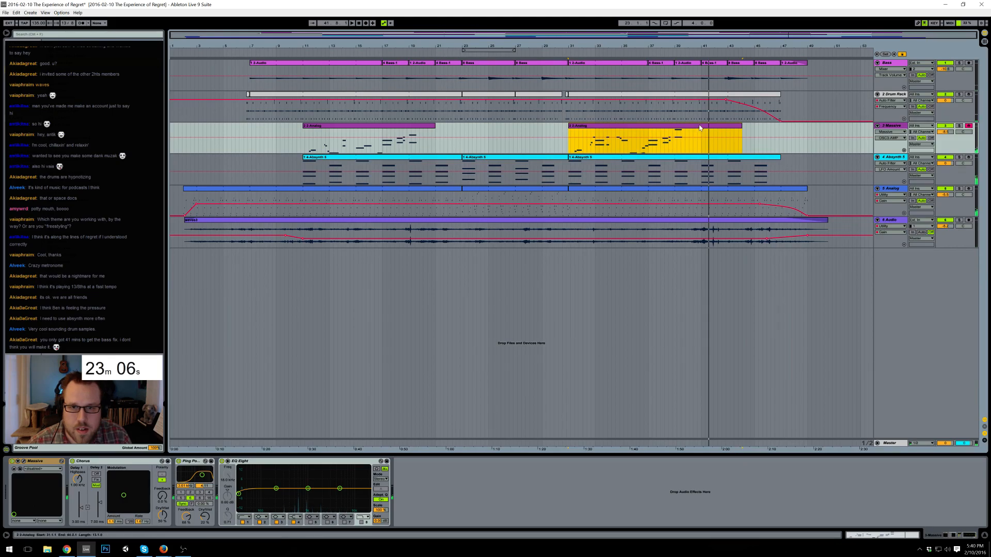
pyautogui.doubleClick(700, 128)
pyautogui.moveTo(915, 234); pyautogui.dragTo(717, 235)
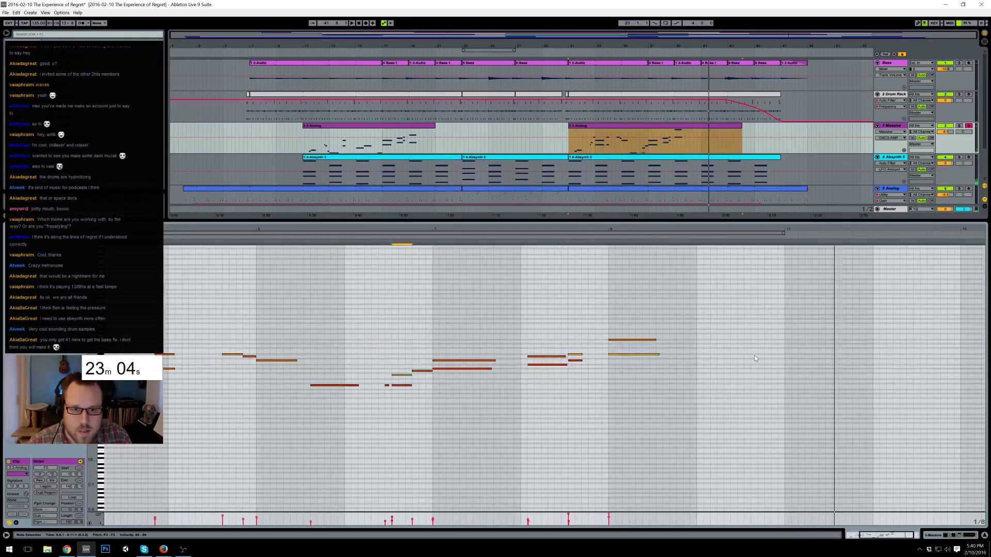
pyautogui.doubleClick(785, 385)
pyautogui.moveTo(797, 386); pyautogui.dragTo(859, 385)
pyautogui.press('space')
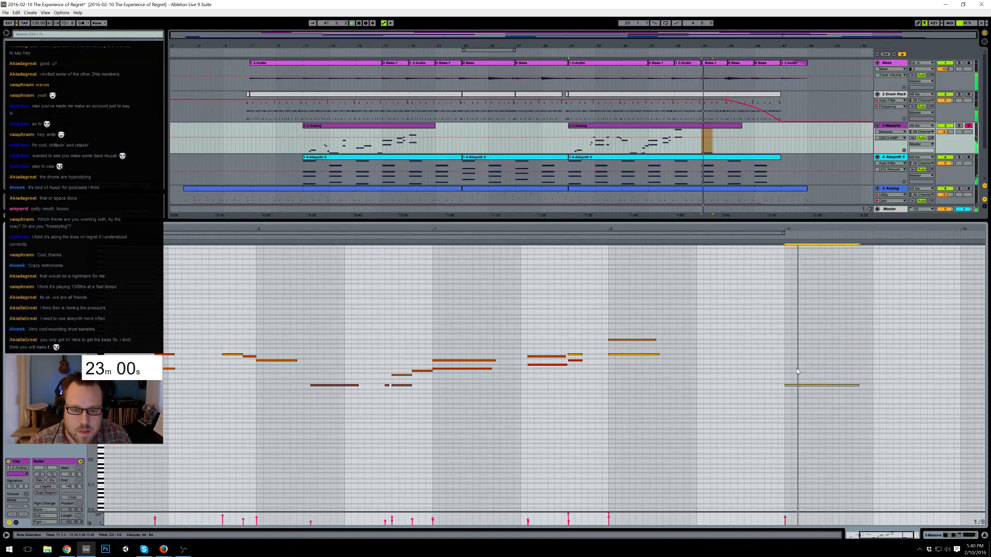
pyautogui.press('Up')
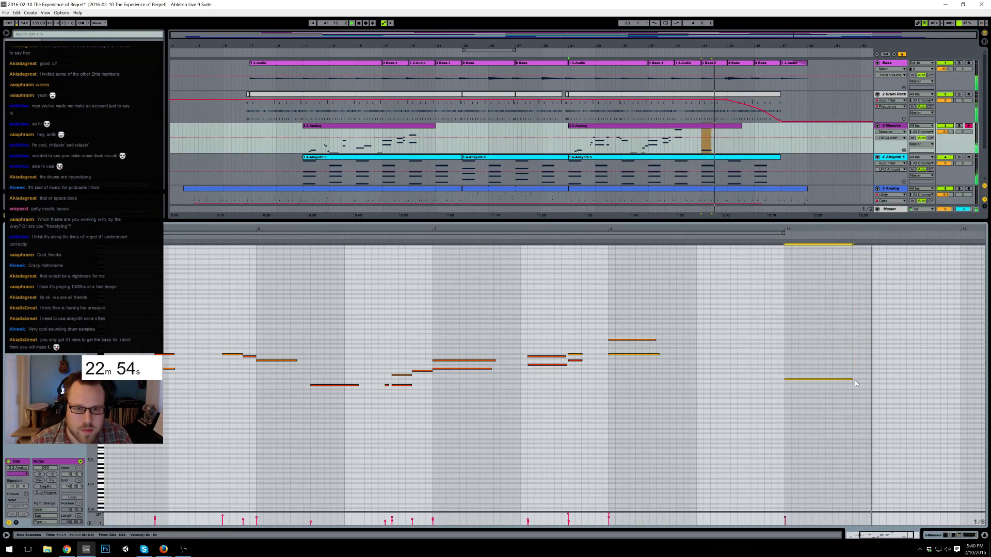
pyautogui.moveTo(855, 380)
pyautogui.mouseDown()
pyautogui.moveTo(866, 381)
pyautogui.moveTo(829, 368)
pyautogui.mouseUp()
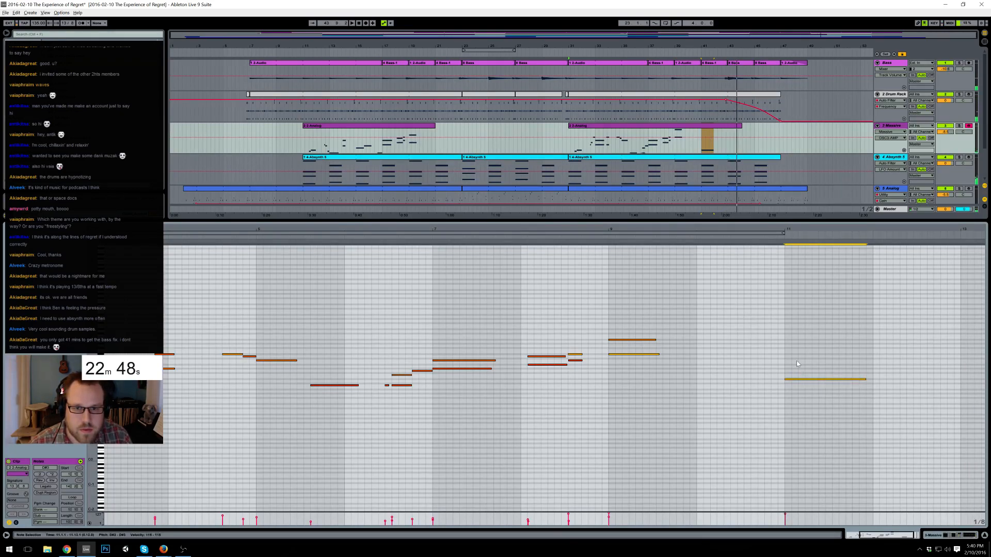
pyautogui.moveTo(804, 232); pyautogui.dragTo(734, 231)
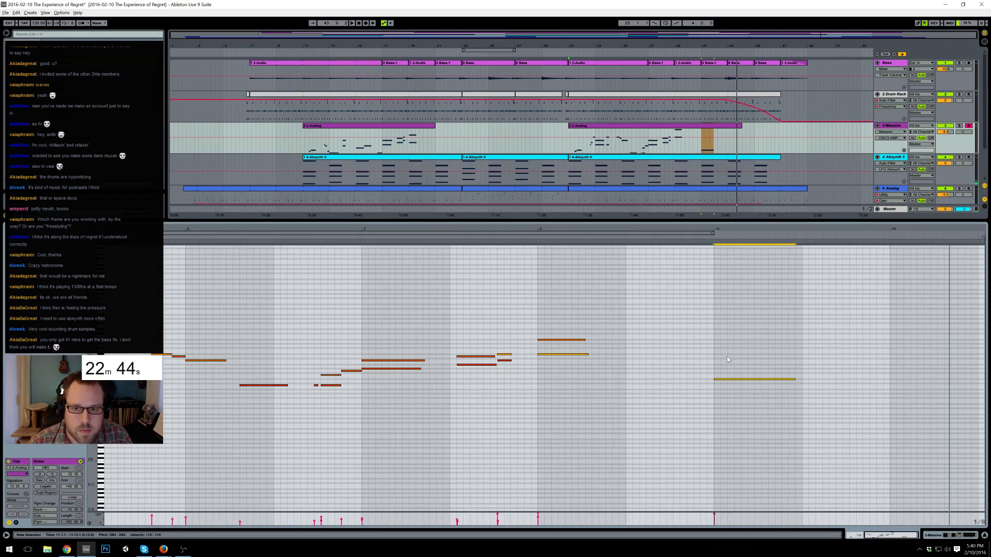
pyautogui.click(534, 237)
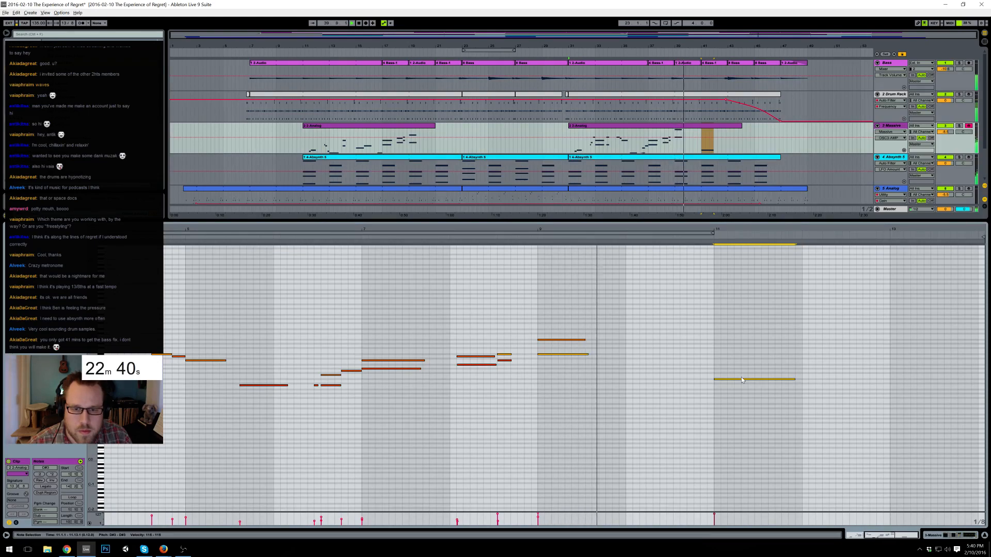
# - Extend the second Massive clip to bar 49 and add a lower one-bar note at clip bar 13
pyautogui.moveTo(742, 129); pyautogui.dragTo(807, 129)
pyautogui.moveTo(898, 230); pyautogui.dragTo(600, 230)
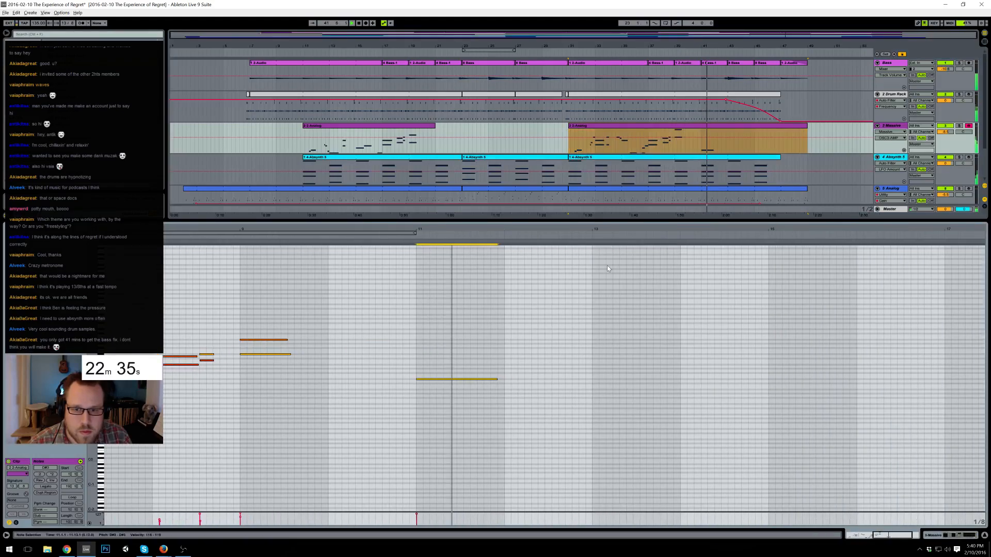
pyautogui.doubleClick(593, 393)
pyautogui.moveTo(632, 394); pyautogui.dragTo(681, 405)
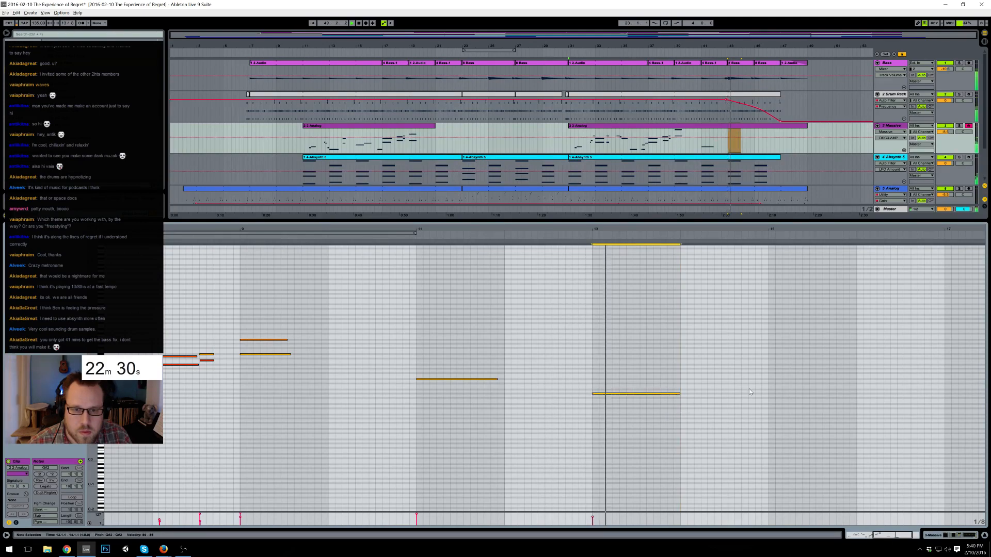
# - Add a one-bar note at clip bar 15 of the Massive clip, pitched just above the note at clip bar 13
pyautogui.doubleClick(770, 386)
pyautogui.moveTo(850, 387); pyautogui.dragTo(855, 386)
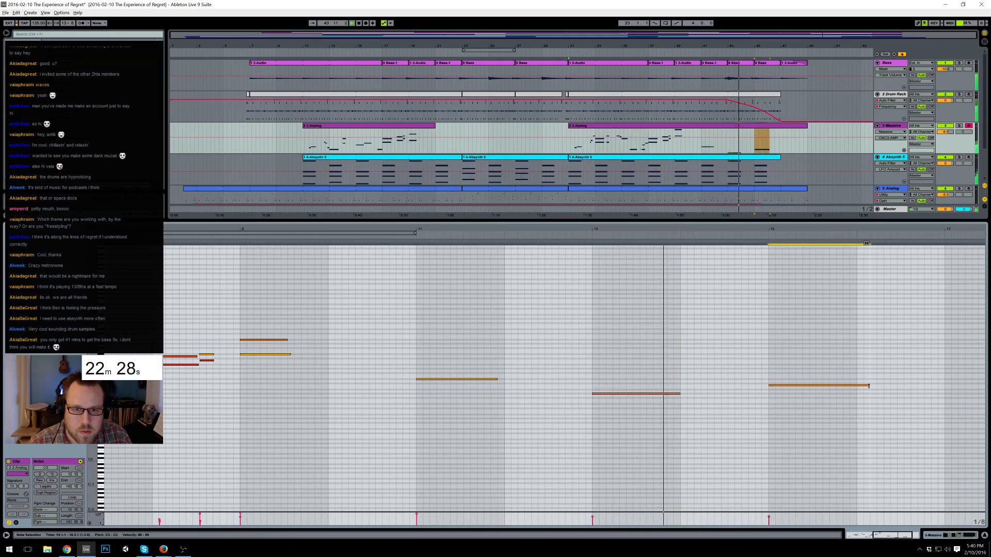
pyautogui.press('Down')
pyautogui.press('Down')
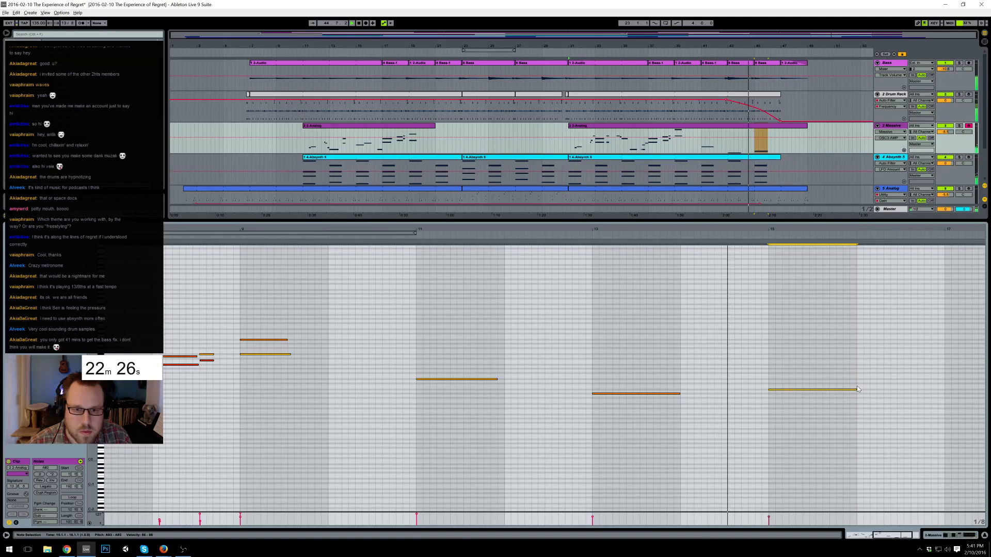
# - Add a low one-bar note at clip bar 17 to end the Massive melody and raise its velocity
pyautogui.moveTo(952, 230); pyautogui.dragTo(817, 229)
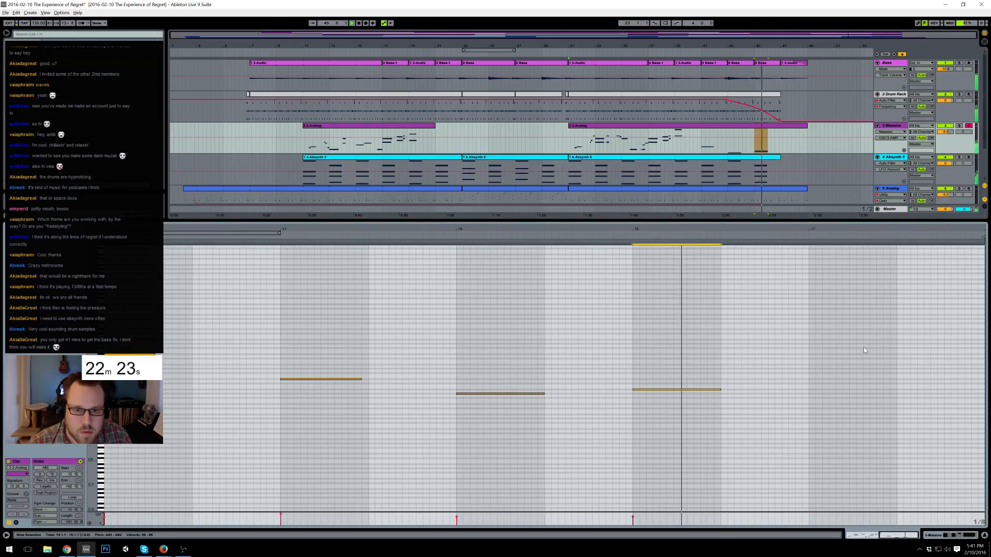
pyautogui.doubleClick(820, 396)
pyautogui.moveTo(841, 396); pyautogui.dragTo(898, 438)
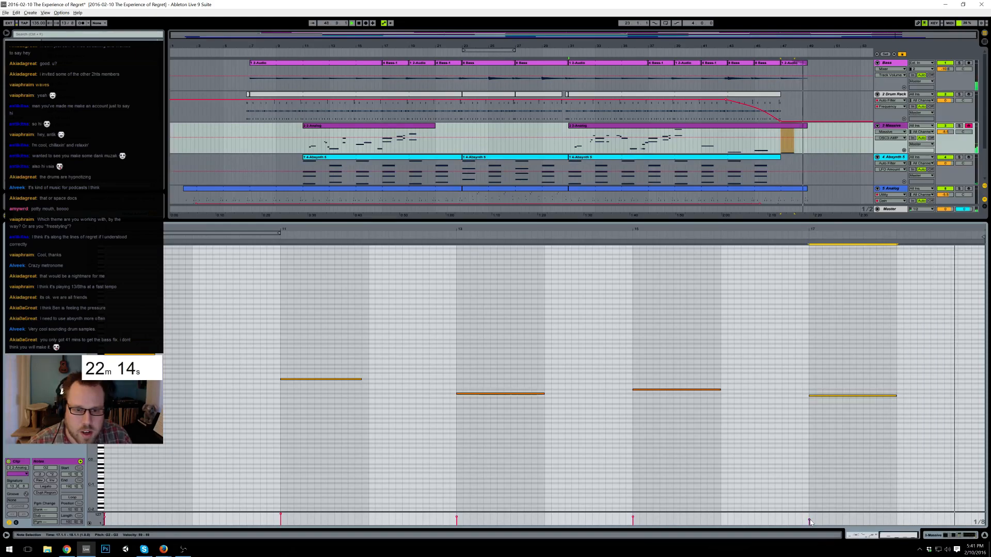
pyautogui.moveTo(809, 523); pyautogui.dragTo(810, 511)
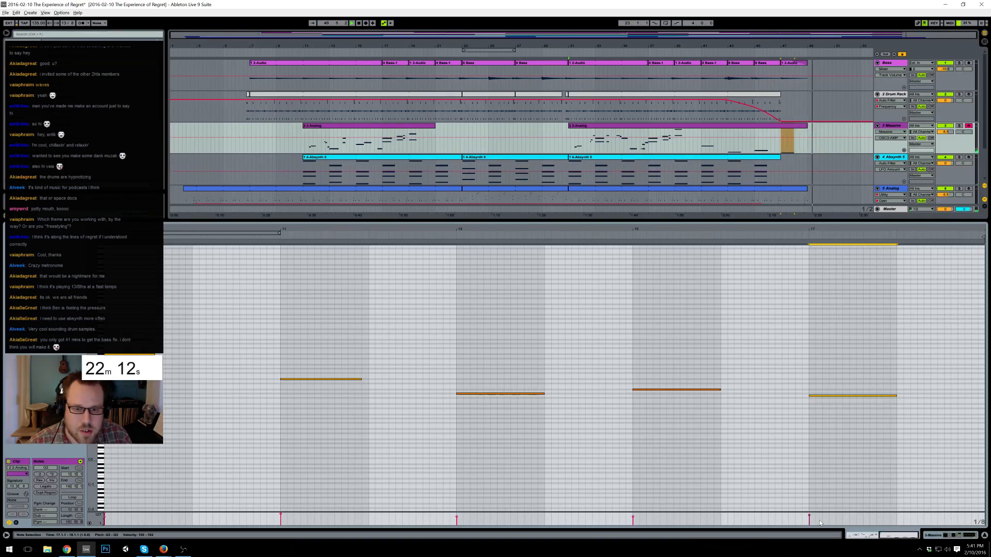
# - Add a Utility device after the Massive track's EQ Eight and automate its gain to decline slightly from bar 41 to bar 49
pyautogui.hotkey('shift', 'Tab')
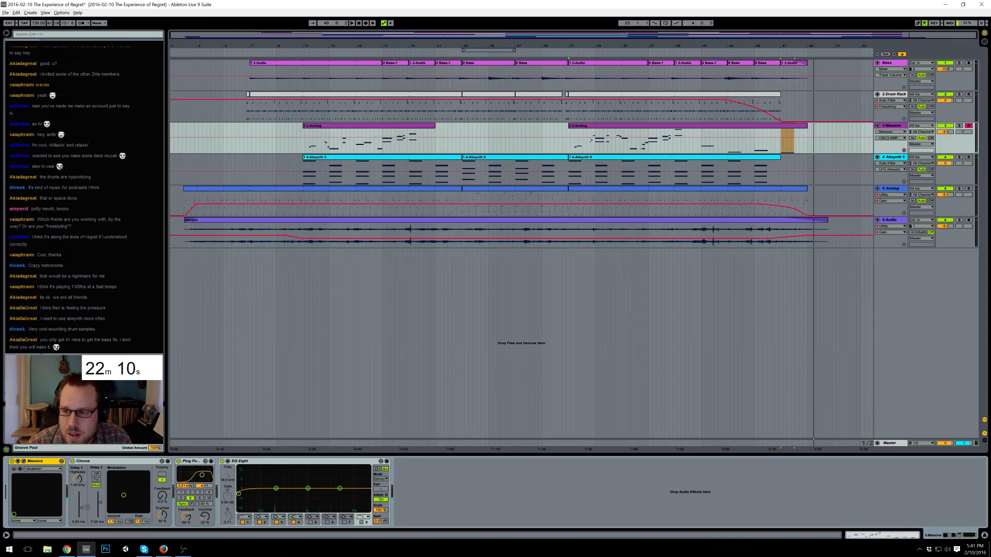
pyautogui.moveTo(103, 340); pyautogui.dragTo(411, 502)
pyautogui.click(410, 483)
pyautogui.moveTo(703, 147); pyautogui.dragTo(813, 149)
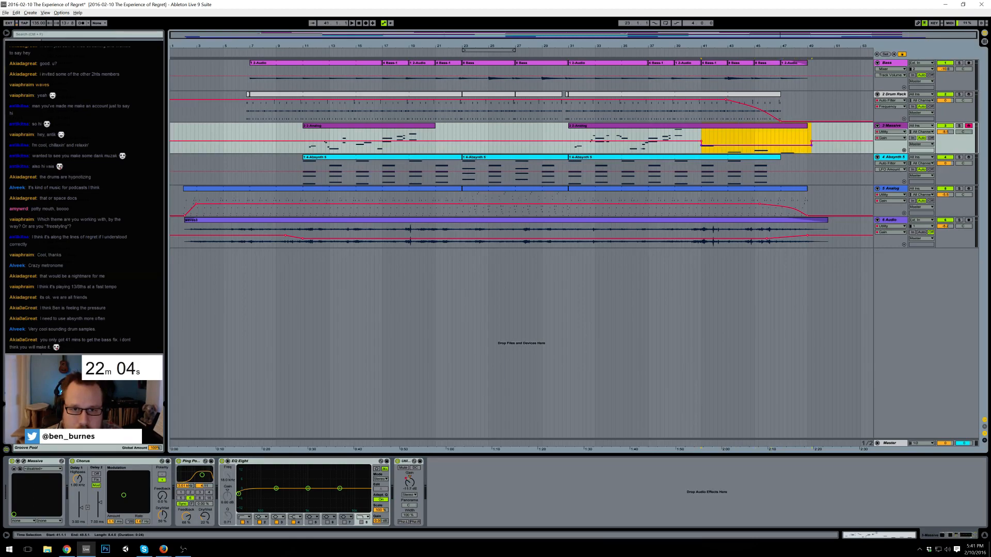
pyautogui.click(817, 151)
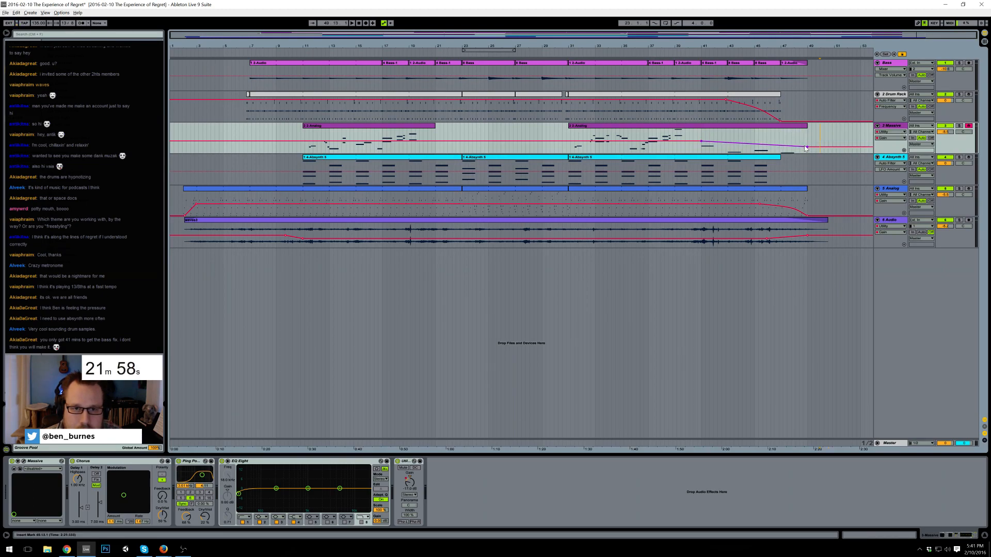
pyautogui.moveTo(807, 147); pyautogui.dragTo(807, 145)
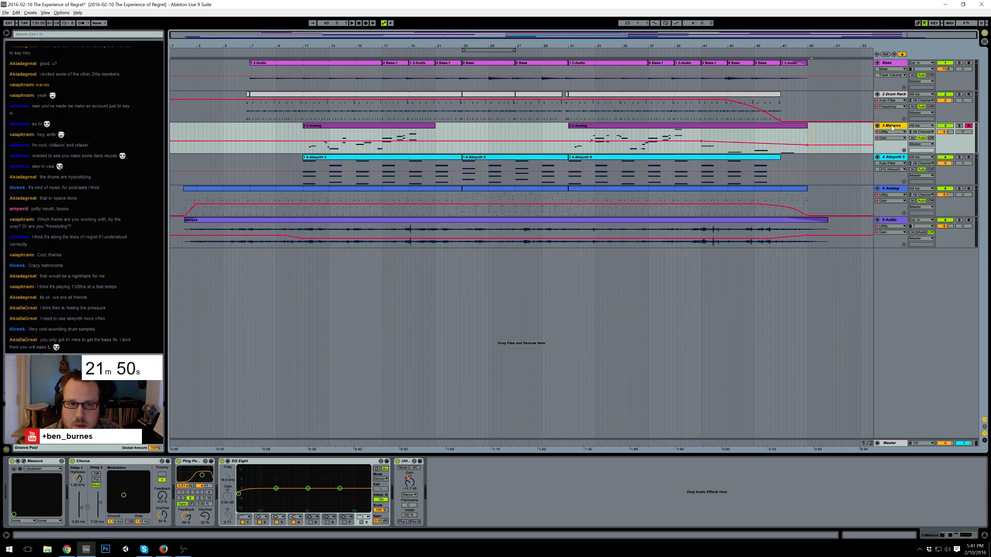
# - Insert a new MIDI track below the Massive track and load the default Analog instrument on it
pyautogui.hotkey('ctrl', 'shift', 't')
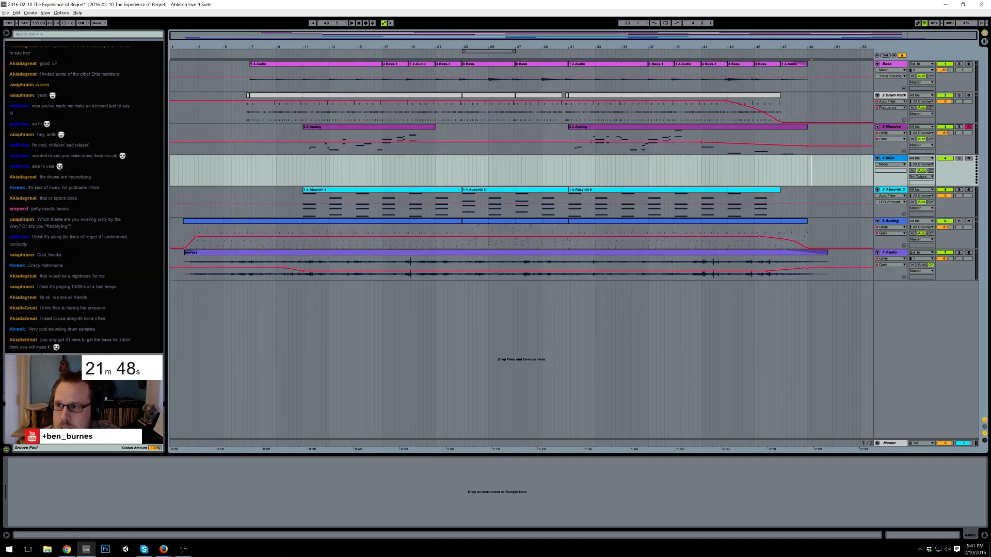
pyautogui.moveTo(457, 167)
pyautogui.mouseDown()
pyautogui.moveTo(444, 161)
pyautogui.moveTo(463, 181)
pyautogui.mouseUp()
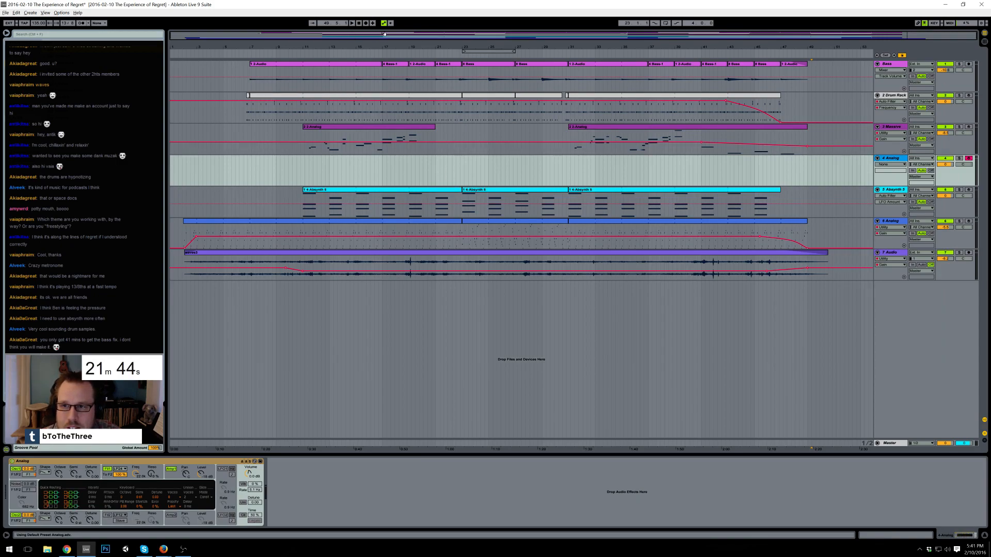
pyautogui.moveTo(495, 34); pyautogui.dragTo(434, 123)
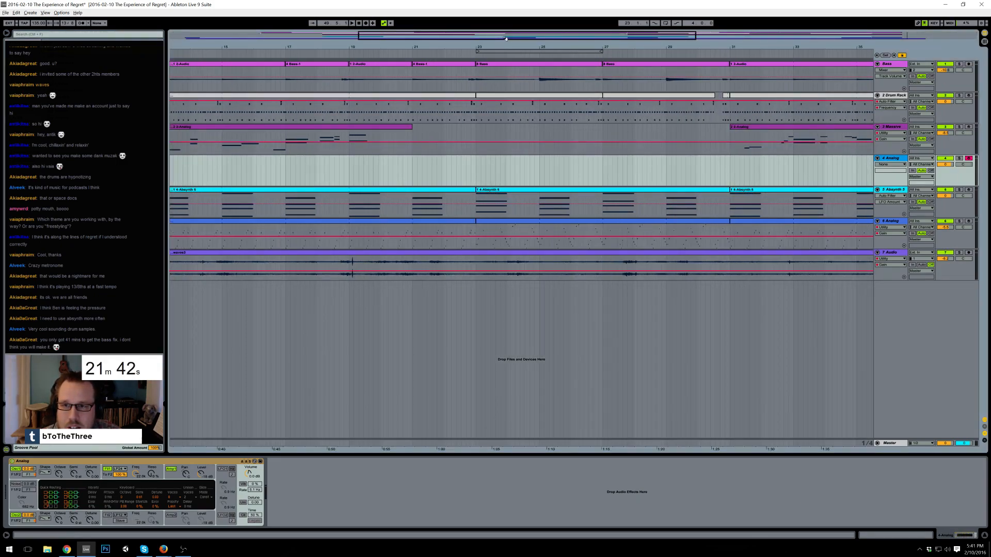
pyautogui.moveTo(484, 47); pyautogui.dragTo(401, 10)
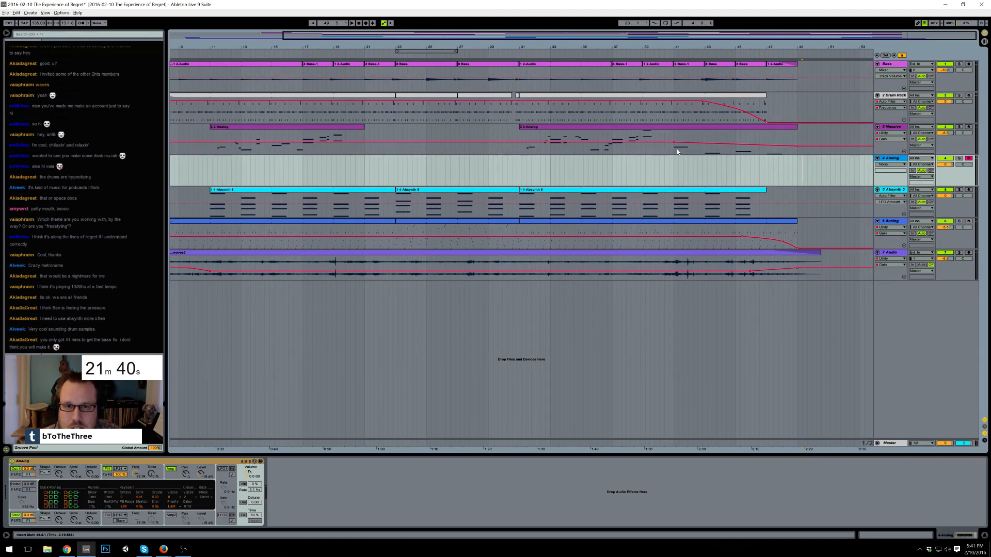
# - Copy the Massive phrase at bar 41, paste it at bar 21 directly after the first Massive clip, and play it
pyautogui.moveTo(694, 151); pyautogui.dragTo(678, 150)
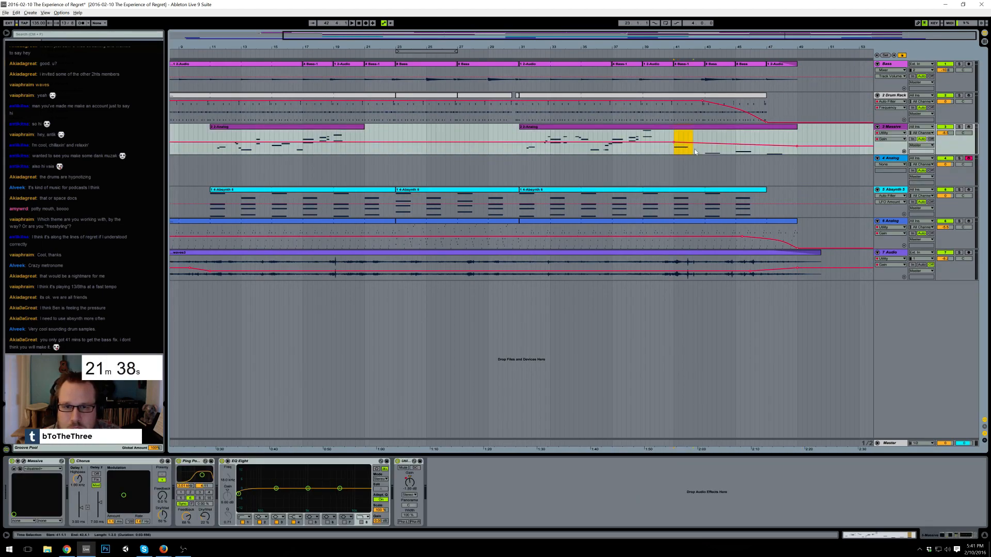
pyautogui.click(901, 55)
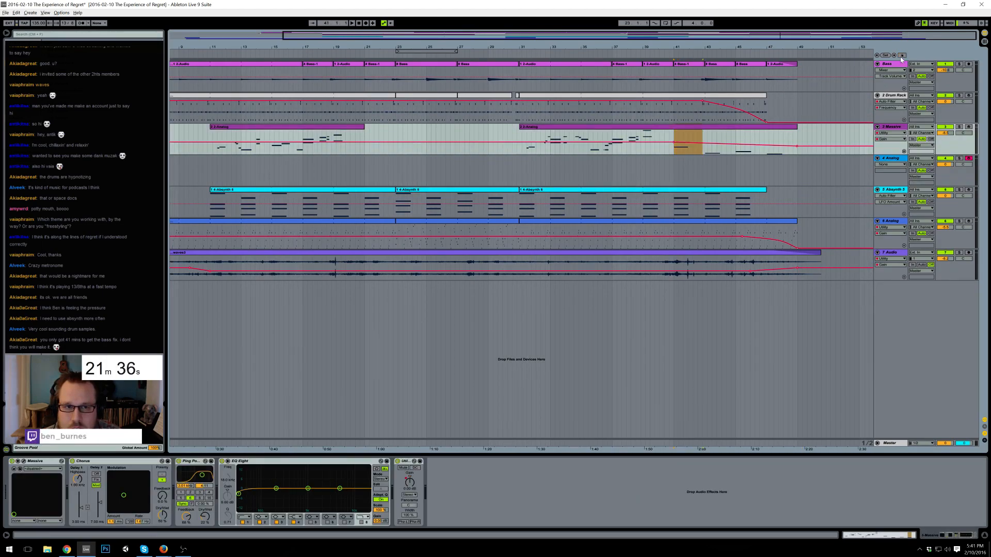
pyautogui.click(682, 154)
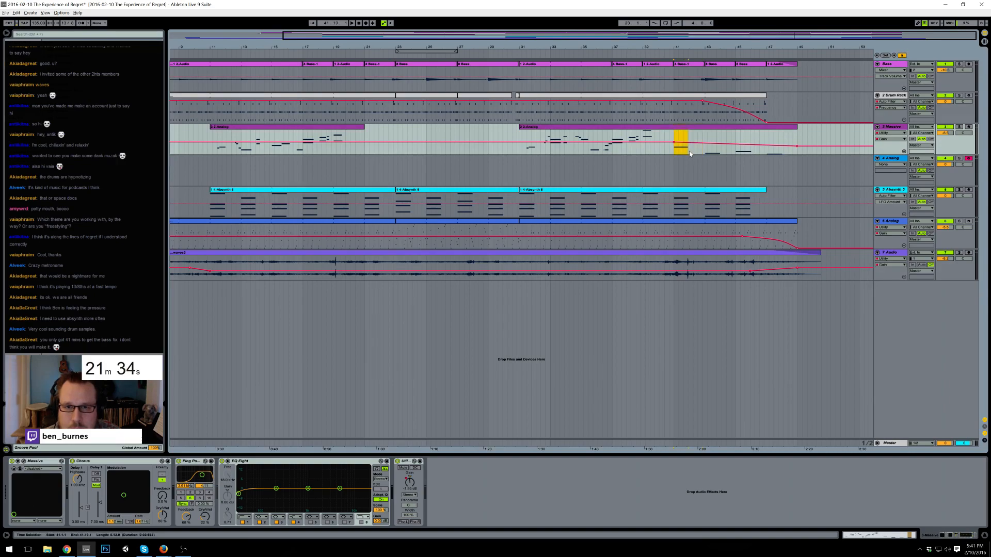
pyautogui.click(367, 153)
pyautogui.hotkey('ctrl', 'v')
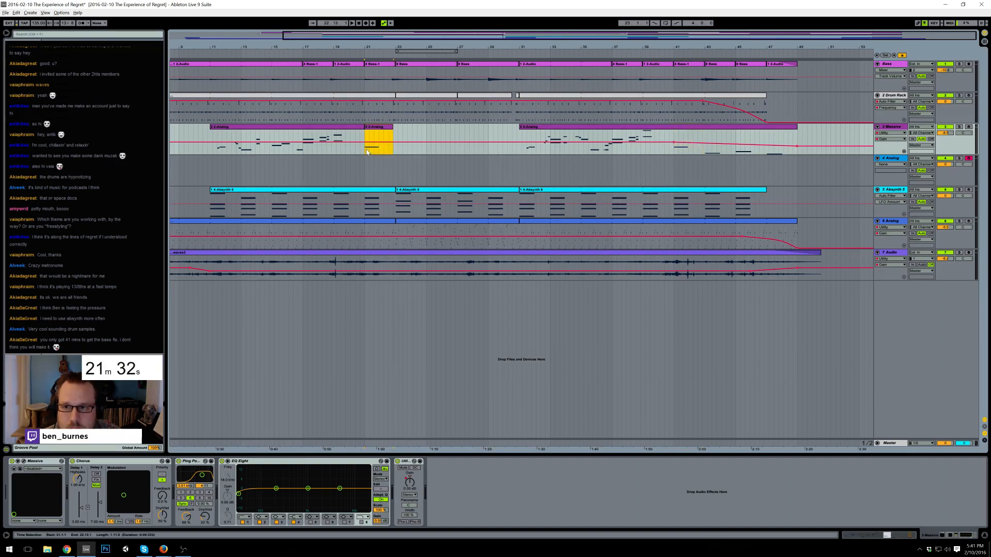
pyautogui.press('space')
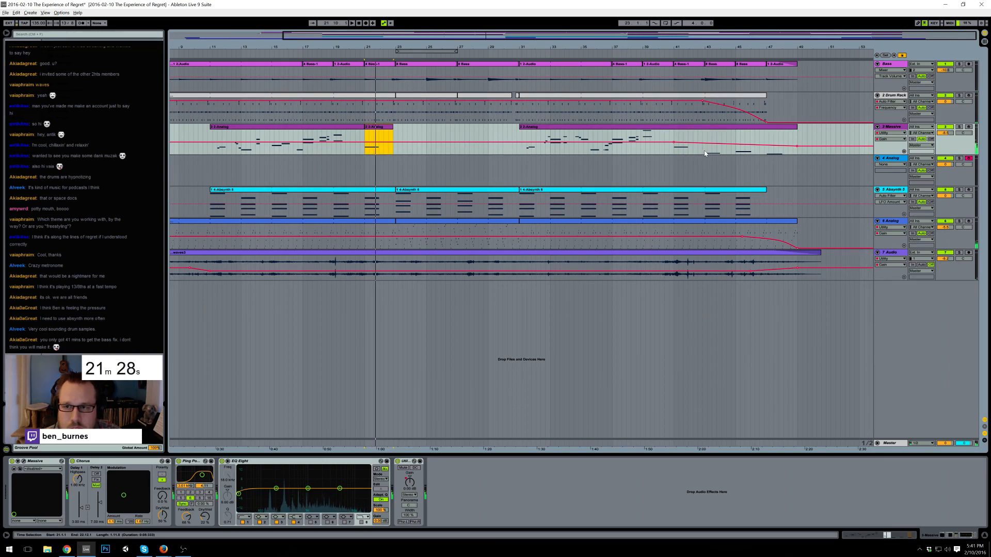
# - Raise the pitch of the single note in the pasted Massive clip at bar 21 and play the result
pyautogui.doubleClick(369, 126)
pyautogui.moveTo(355, 345); pyautogui.dragTo(327, 432)
pyautogui.hotkey('shift', 'Up')
pyautogui.press('space')
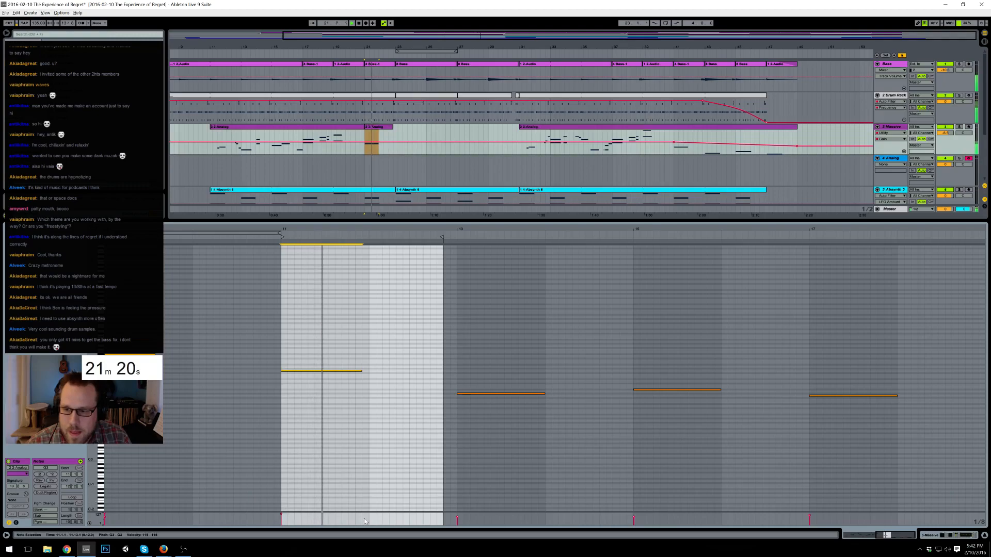
# - Automate a dip in the Massive track's Utility gain from bar 21 to bar 23, ramping back up by bar 24
pyautogui.hotkey('shift', 'Tab')
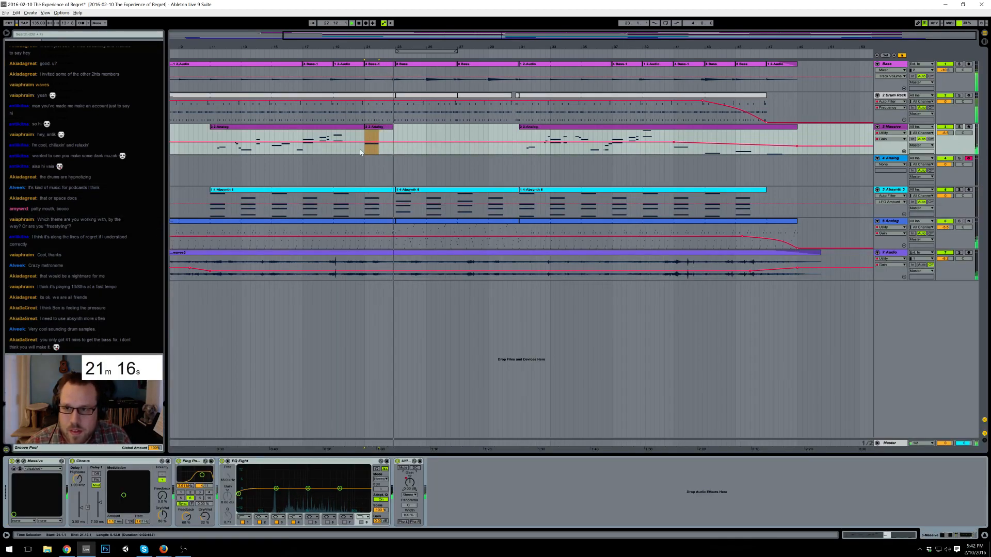
pyautogui.moveTo(362, 152); pyautogui.dragTo(400, 148)
pyautogui.click(397, 147)
pyautogui.click(413, 147)
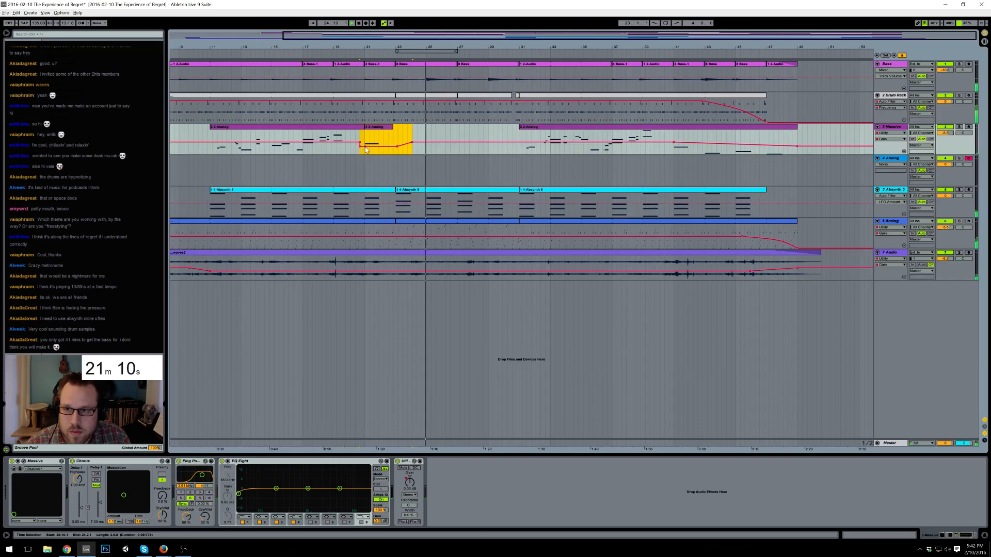
# - Set the arrangement loop to bars 23 to 31 and create a two-bar looping MIDI clip on the new Analog track, extended across that range
pyautogui.click(406, 166)
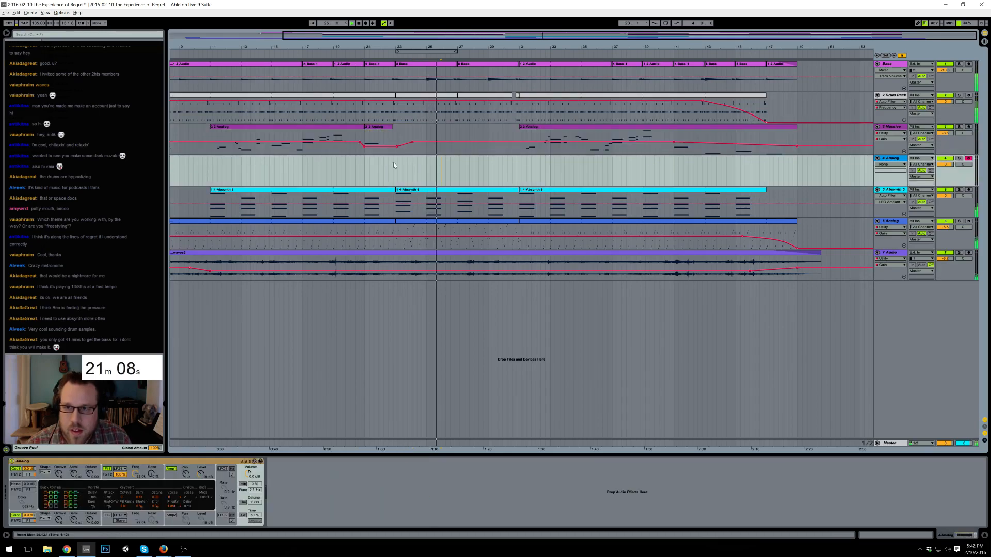
pyautogui.moveTo(412, 51); pyautogui.dragTo(504, 43)
pyautogui.moveTo(446, 52); pyautogui.dragTo(665, 51)
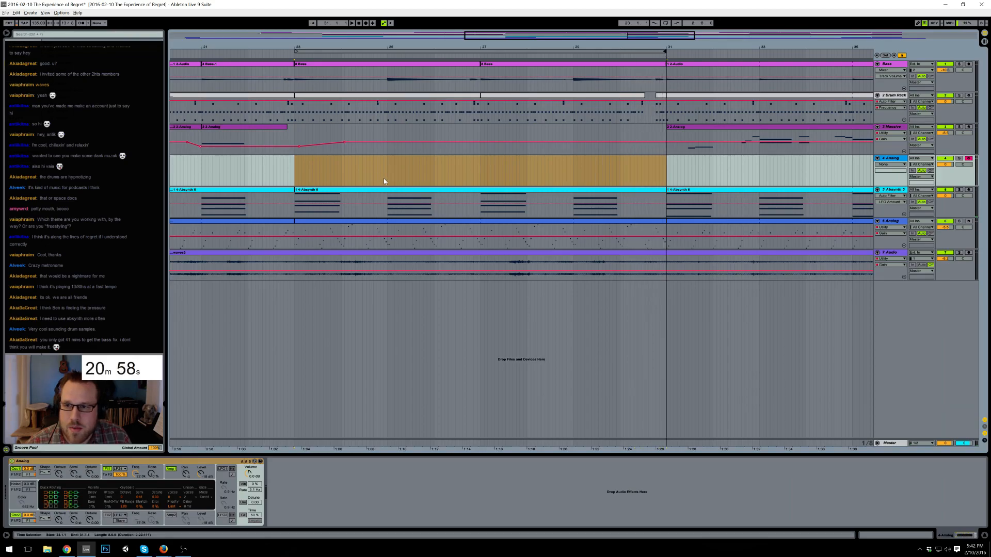
pyautogui.moveTo(387, 179); pyautogui.dragTo(292, 181)
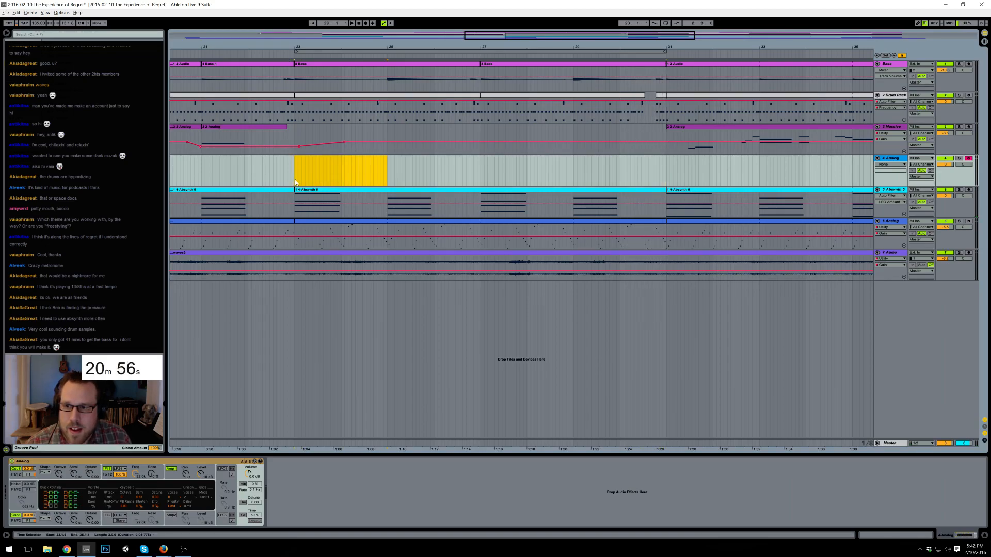
pyautogui.hotkey('ctrl', 'shift', 'm')
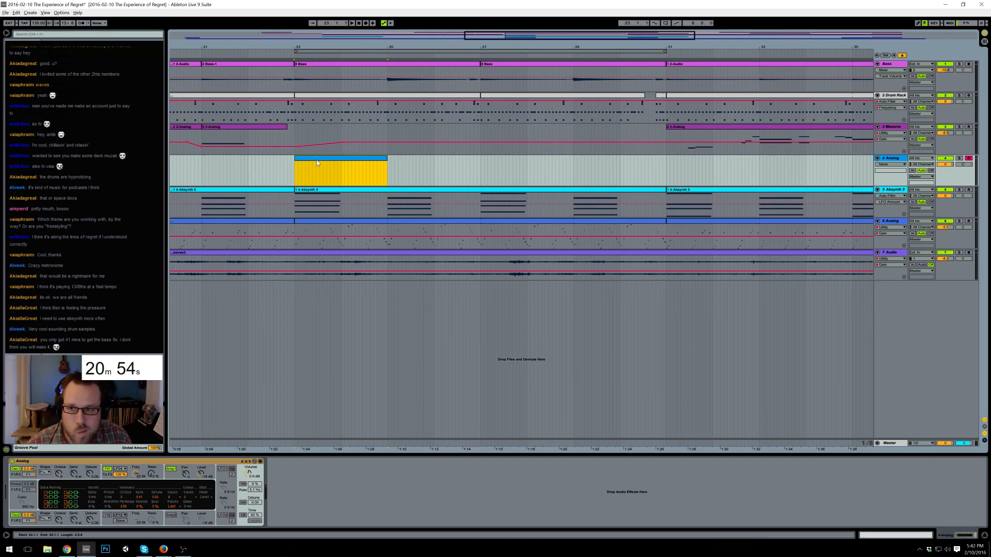
pyautogui.moveTo(387, 159); pyautogui.dragTo(665, 173)
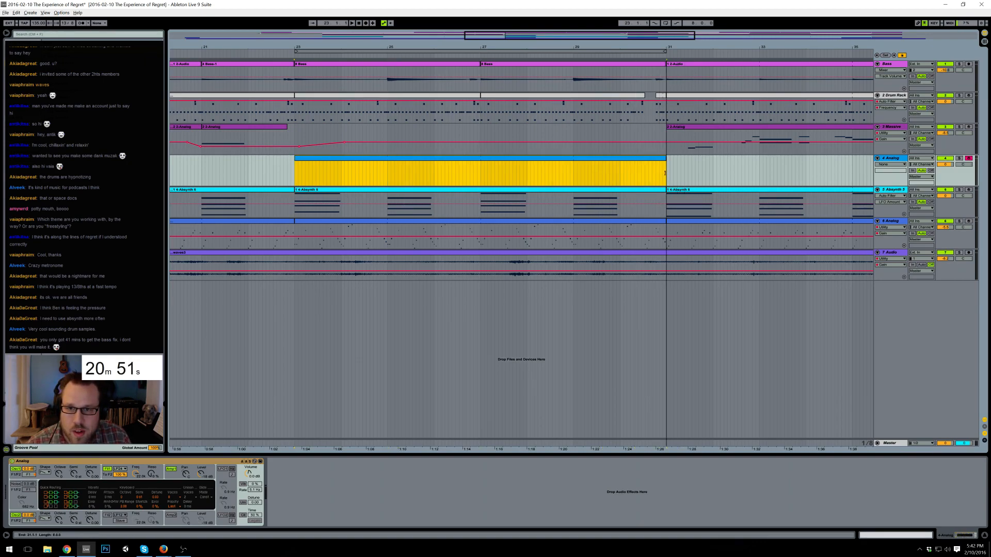
# - Enter rising short notes A#2, D3 and F3 on the first three beats of the new Analog clip, following the Absynth chords
pyautogui.doubleClick(638, 160)
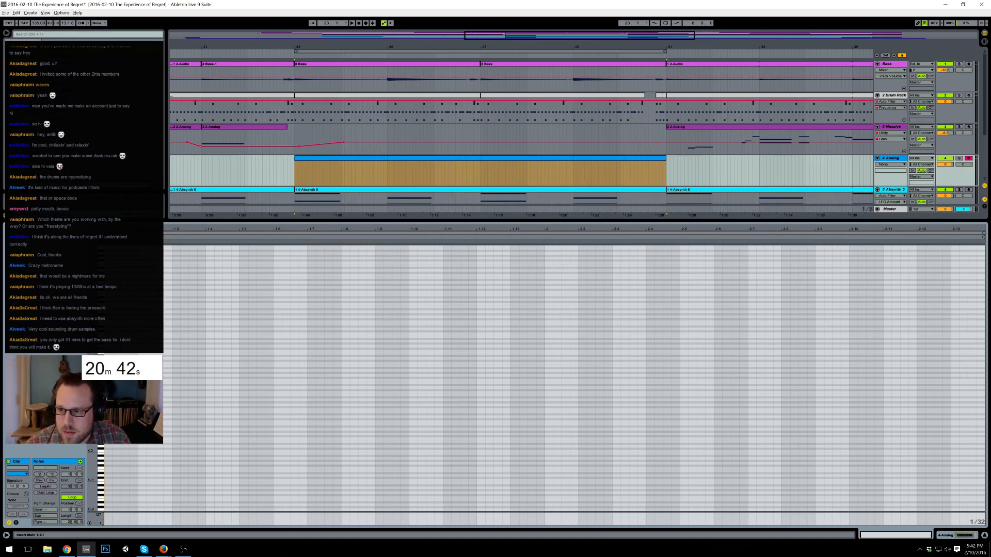
pyautogui.click(354, 195)
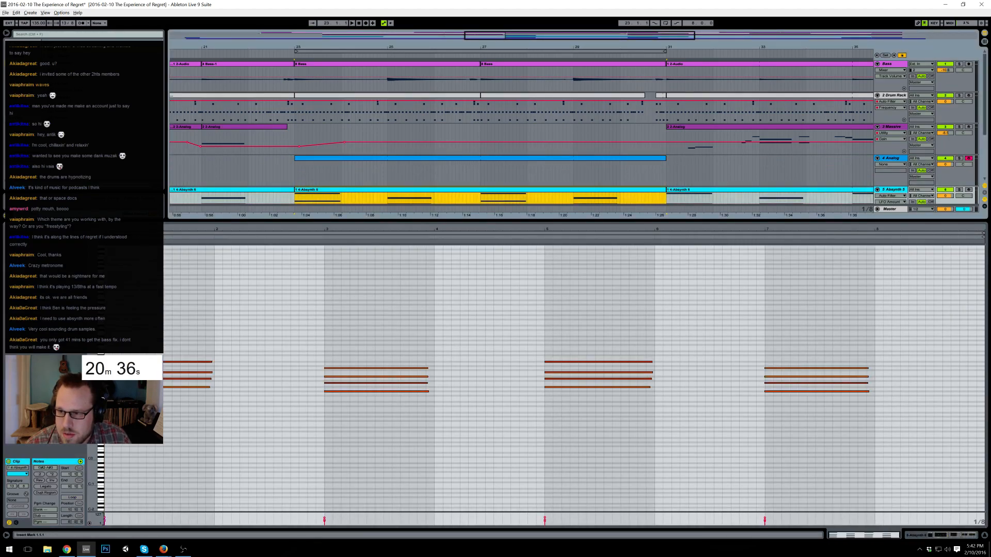
pyautogui.click(355, 371)
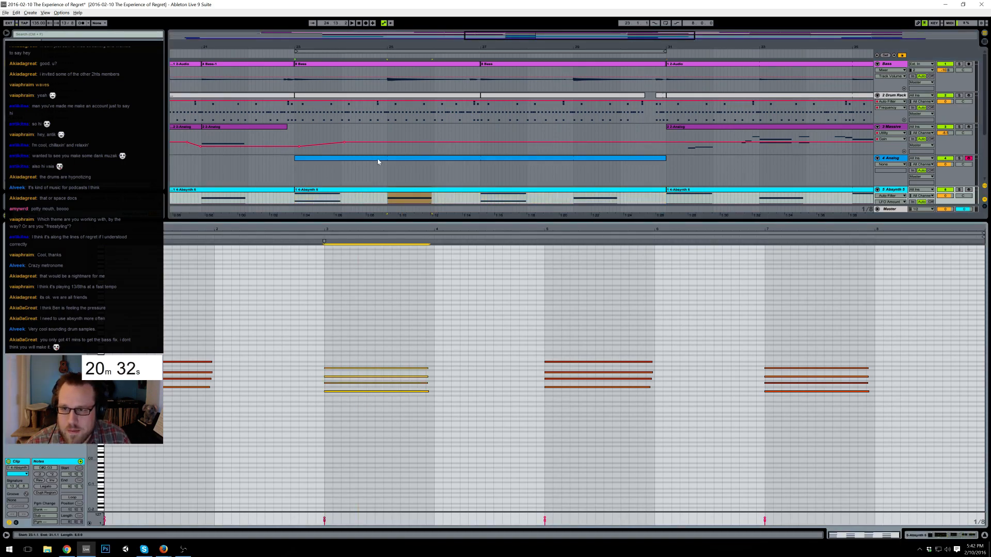
pyautogui.click(378, 161)
pyautogui.doubleClick(108, 367)
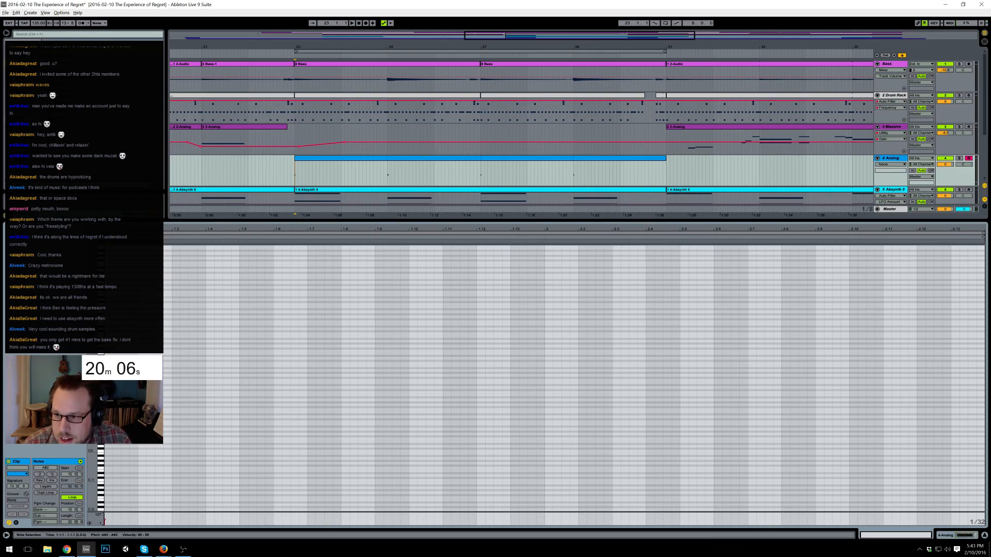
pyautogui.doubleClick(139, 357)
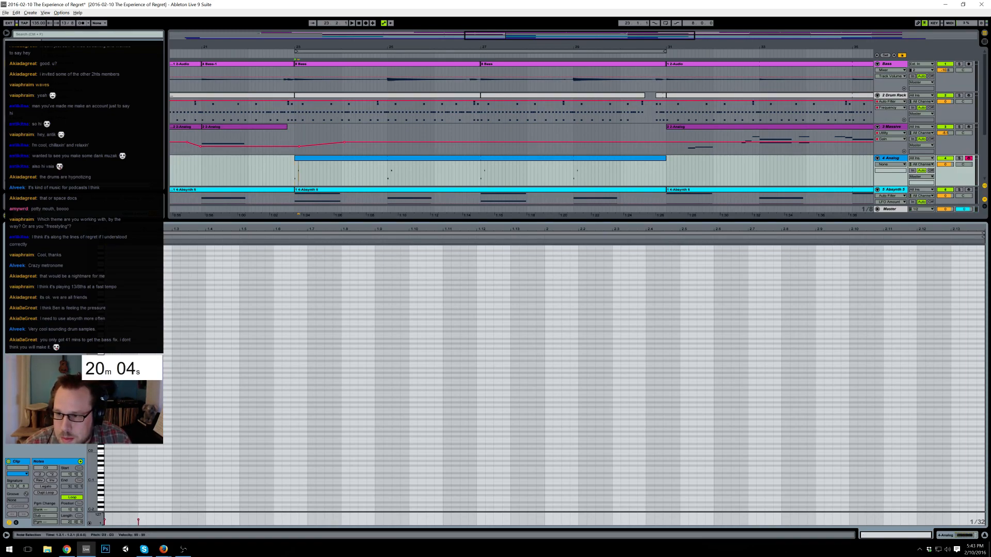
pyautogui.doubleClick(175, 350)
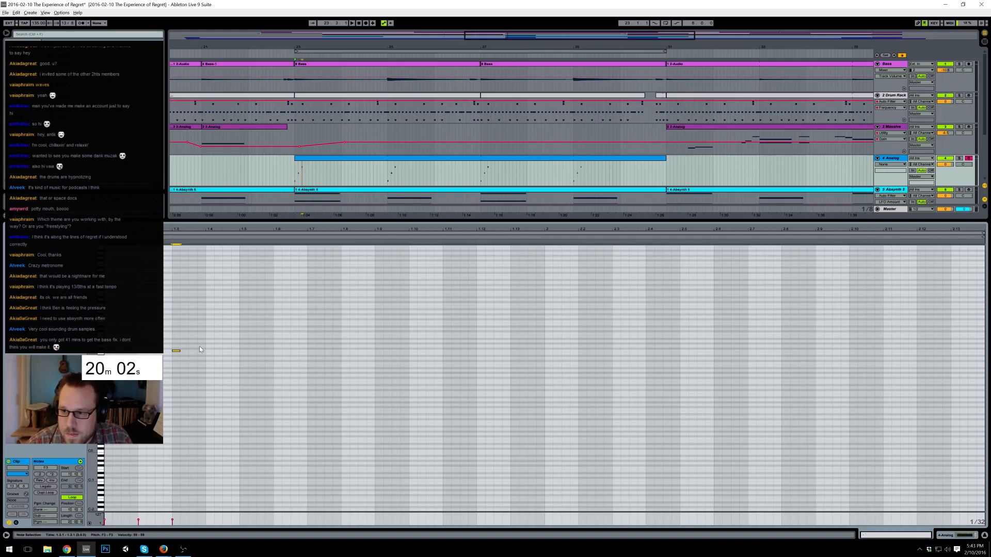
pyautogui.doubleClick(193, 342)
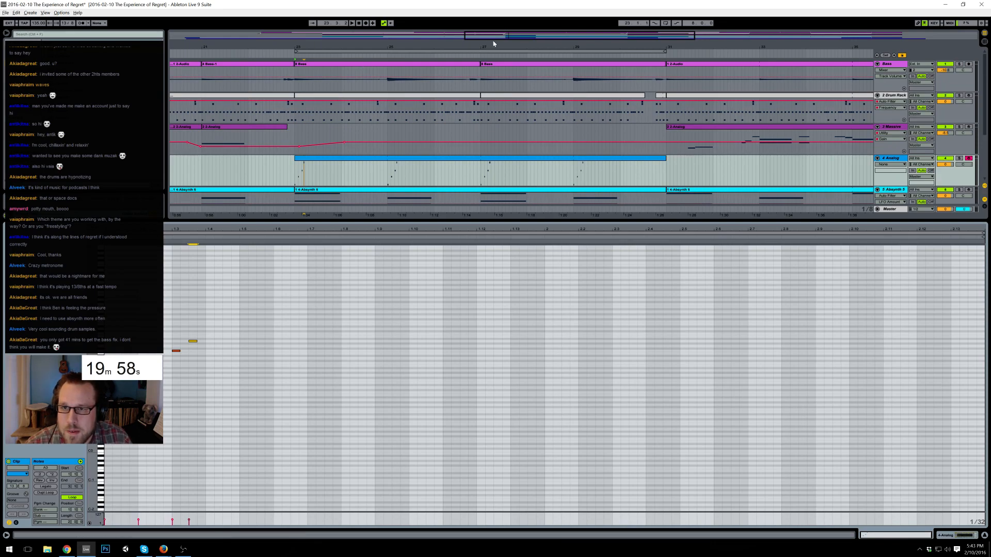
pyautogui.moveTo(301, 47); pyautogui.dragTo(301, 124)
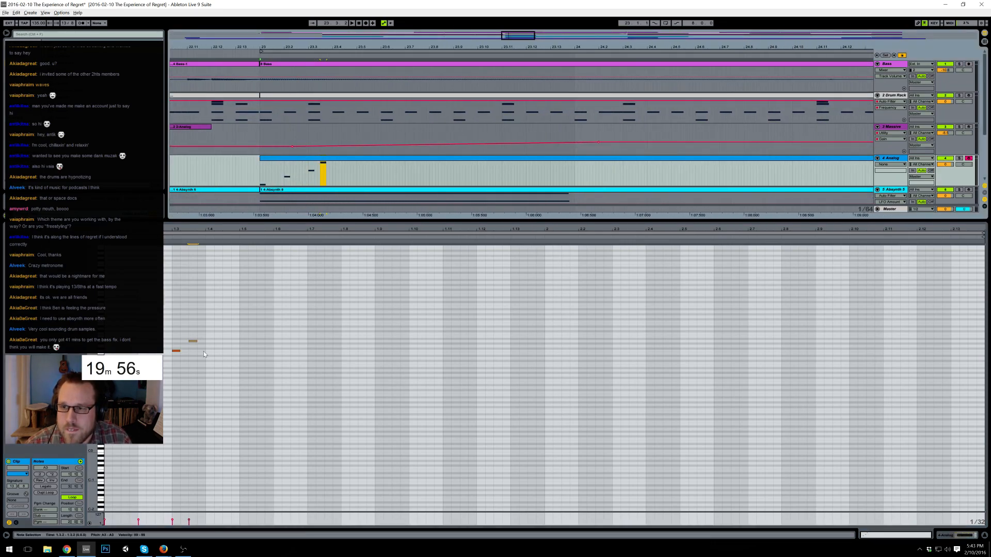
pyautogui.click(192, 341)
pyautogui.press('Delete')
# - Duplicate the three-note figure to start at beat 1.4 of the Analog clip and add an A3 note at 1.7
pyautogui.moveTo(205, 334); pyautogui.dragTo(105, 389)
pyautogui.hotkey('ctrl', 'd')
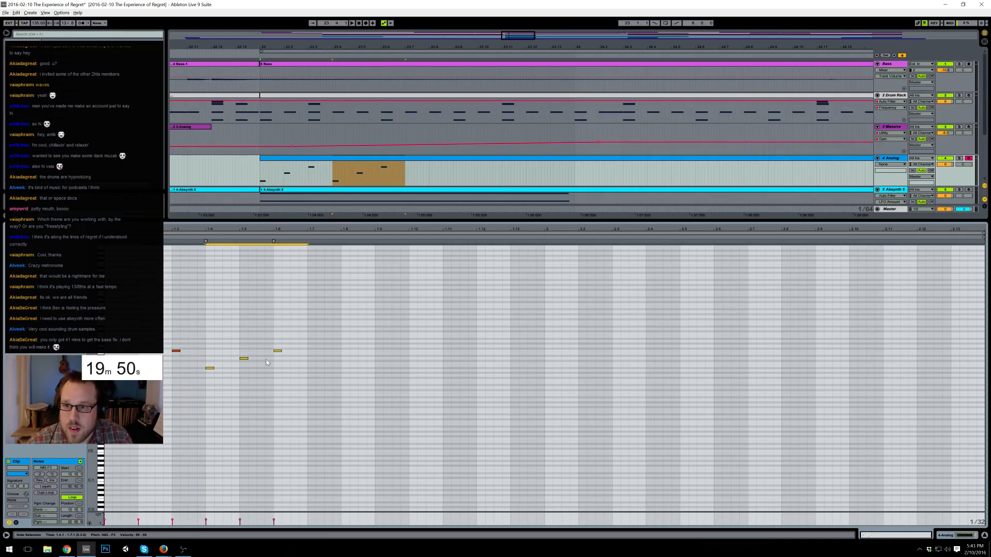
pyautogui.click(277, 351)
pyautogui.doubleClick(308, 340)
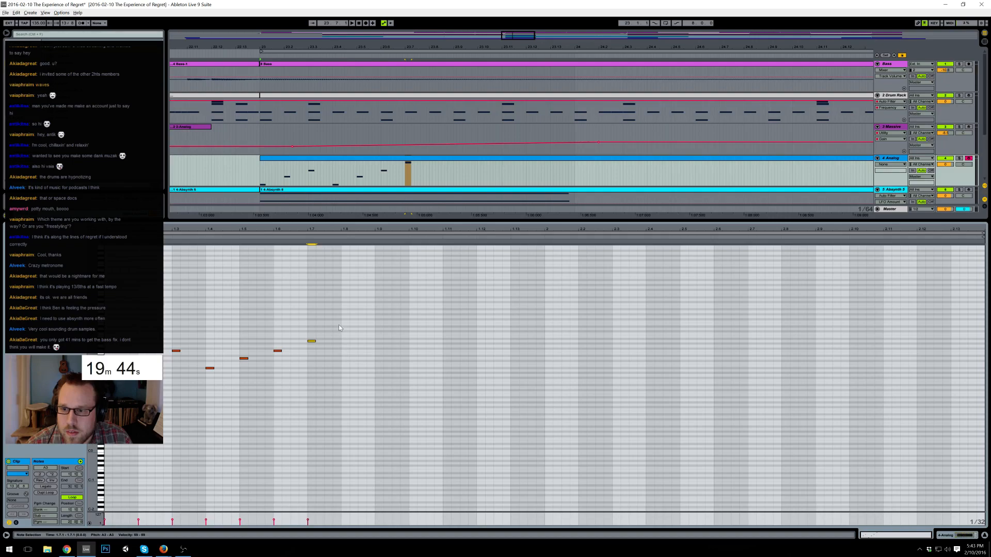
# - Duplicate the seven-note figure to start at beat 1.8 and raise the copy's note at 1.11 to A3
pyautogui.moveTo(342, 321); pyautogui.dragTo(157, 379)
pyautogui.hotkey('ctrl', 'd')
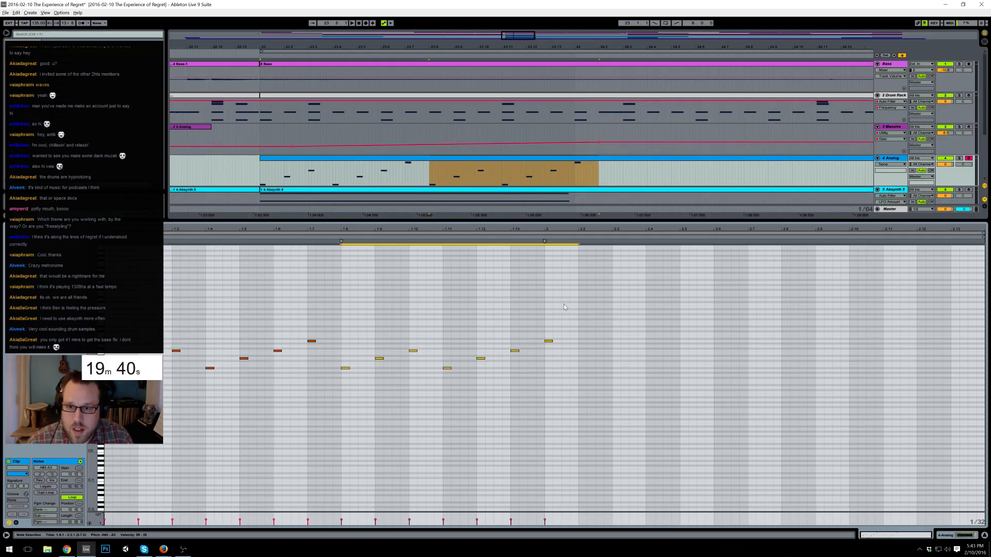
pyautogui.click(546, 334)
pyautogui.moveTo(440, 349); pyautogui.dragTo(454, 376)
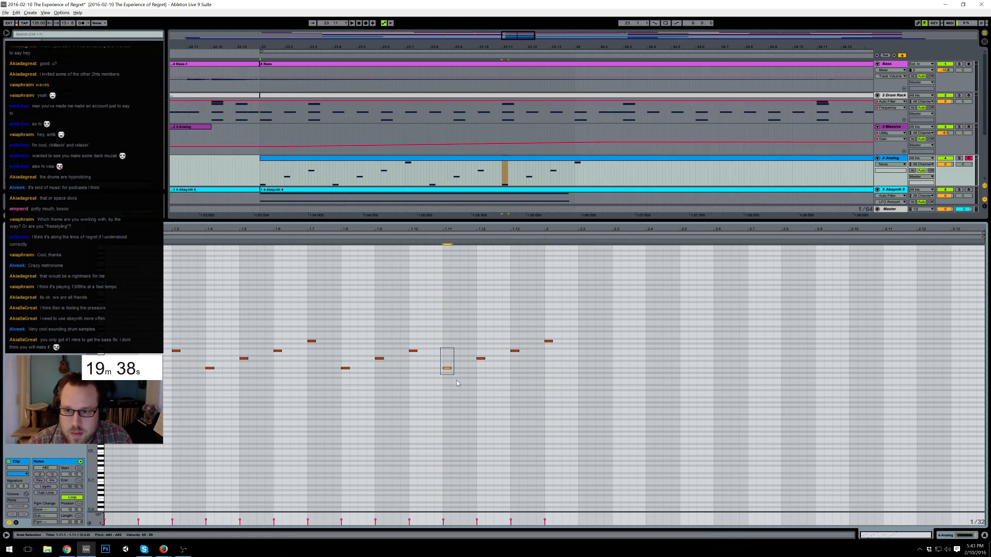
pyautogui.press('Up')
pyautogui.press('Up')
pyautogui.press('Up')
pyautogui.press('Up')
pyautogui.press('Up')
pyautogui.press('Up')
pyautogui.press('Up')
pyautogui.press('Up')
# - Raise the note at beat 1.12 to A#3 and delete the note at the start of bar 2
pyautogui.click(480, 358)
pyautogui.press('Up')
pyautogui.press('Up')
pyautogui.press('Up')
pyautogui.press('Up')
pyautogui.press('Up')
pyautogui.press('Up')
pyautogui.press('Up')
pyautogui.press('Up')
pyautogui.click(515, 351)
pyautogui.click(549, 341)
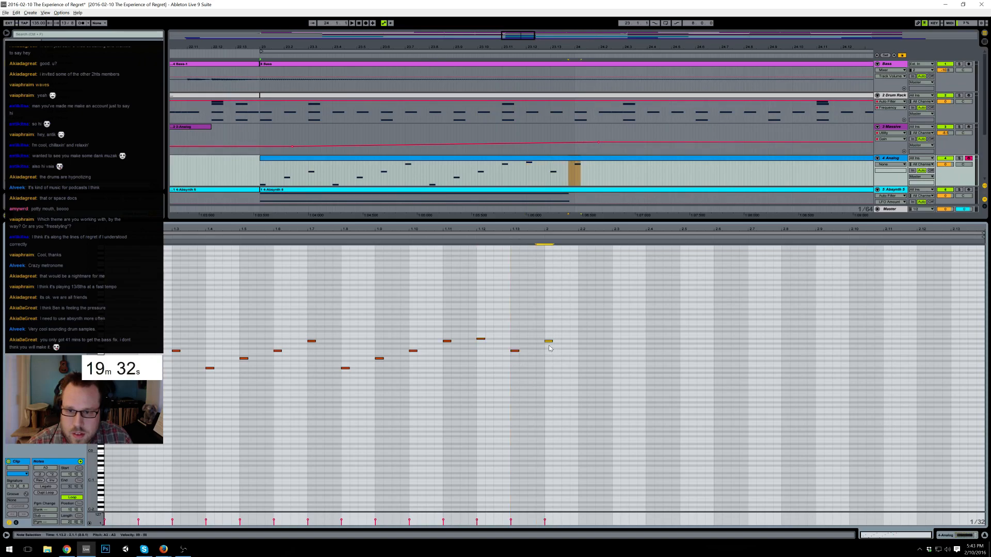
pyautogui.press('Delete')
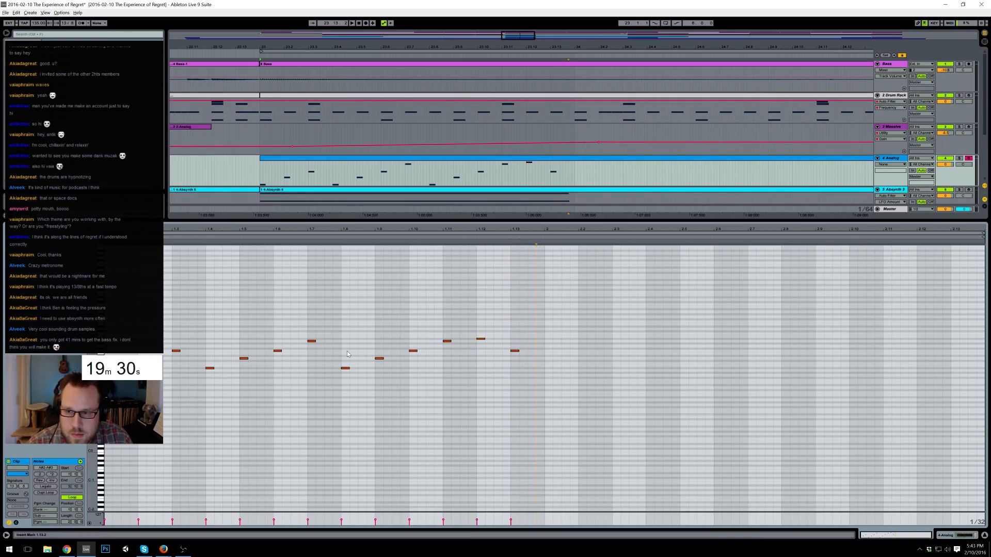
# - Transpose the notes from beat 1.8 to 1.13 of the Analog clip up four semitones
pyautogui.moveTo(339, 337); pyautogui.dragTo(522, 389)
pyautogui.press('Up')
pyautogui.press('Up')
pyautogui.press('Up')
pyautogui.press('Up')
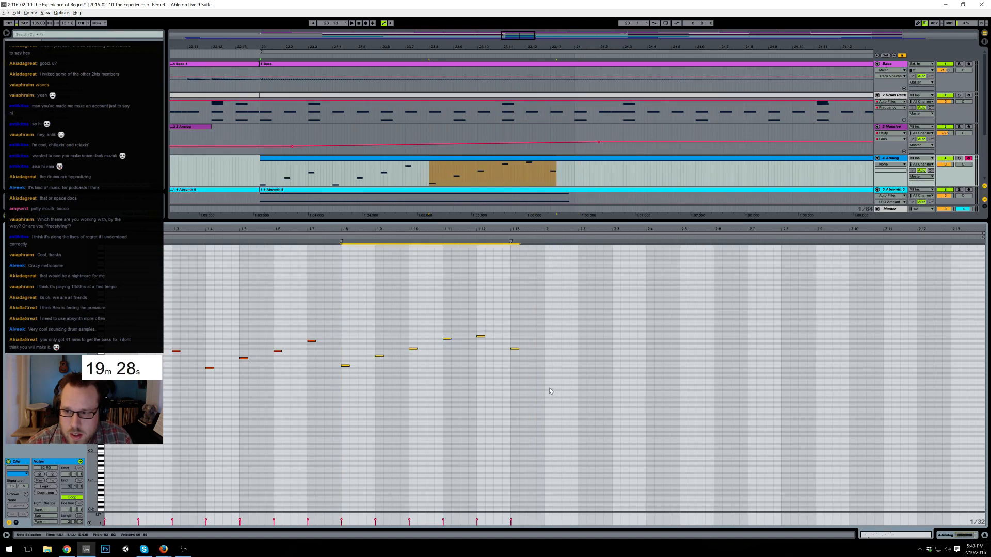
pyautogui.moveTo(377, 333); pyautogui.dragTo(391, 355)
pyautogui.moveTo(342, 317); pyautogui.dragTo(592, 390)
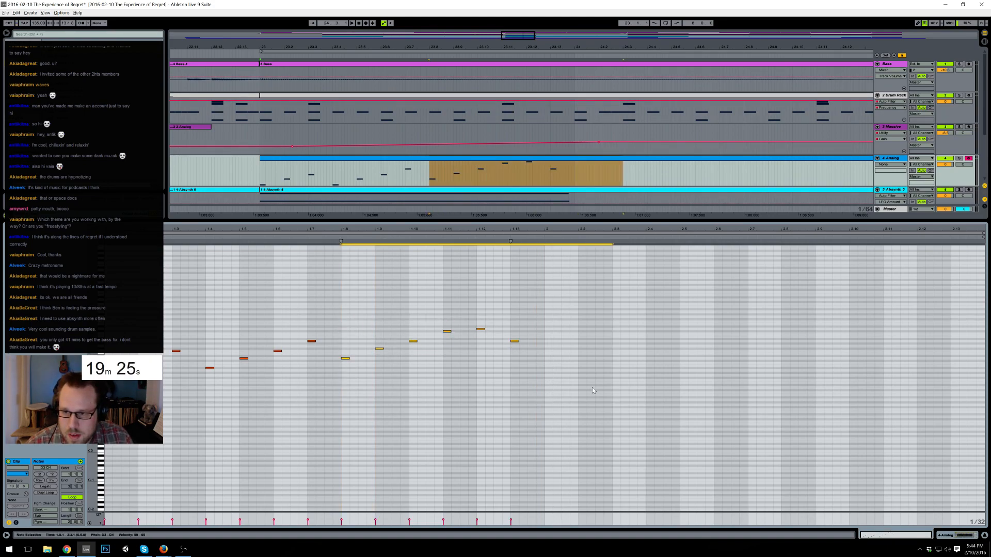
# - Lower the note at beat 1.9 to F3 and the note at beat 1.11 to A#3
pyautogui.click(380, 349)
pyautogui.press('Down')
pyautogui.click(421, 339)
pyautogui.press('Down')
pyautogui.press('Down')
pyautogui.press('Down')
# - Lower the note at beat 1.12 to G3 and delete the note at beat 1.13
pyautogui.moveTo(437, 319); pyautogui.dragTo(491, 338)
pyautogui.press('Down')
pyautogui.press('Down')
pyautogui.press('Down')
pyautogui.press('Down')
pyautogui.press('Down')
pyautogui.press('Down')
pyautogui.press('Down')
pyautogui.click(514, 341)
pyautogui.press('Delete')
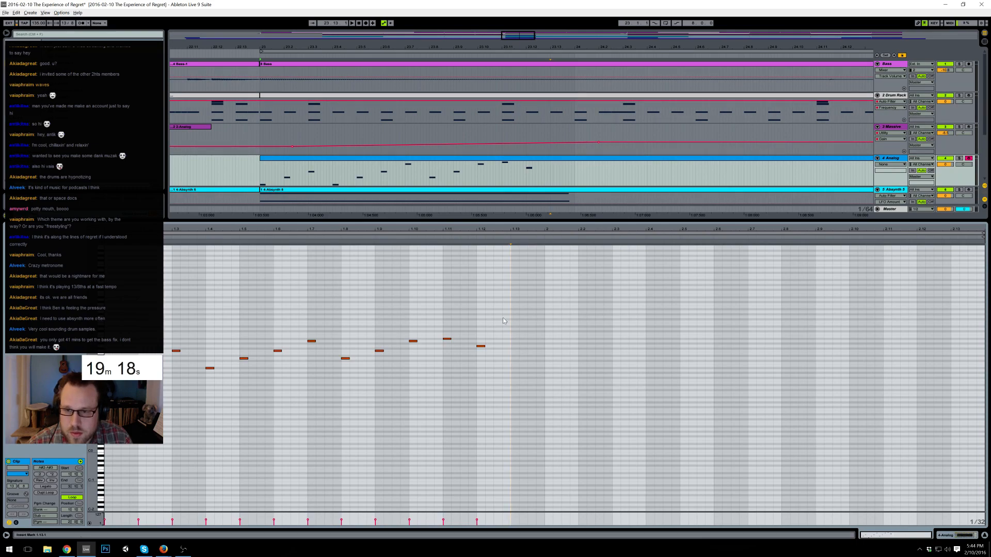
# - Duplicate the whole twelve-note phrase two semitones lower and shift the copy to start at bar 2 of the Analog clip
pyautogui.moveTo(512, 312); pyautogui.dragTo(135, 409)
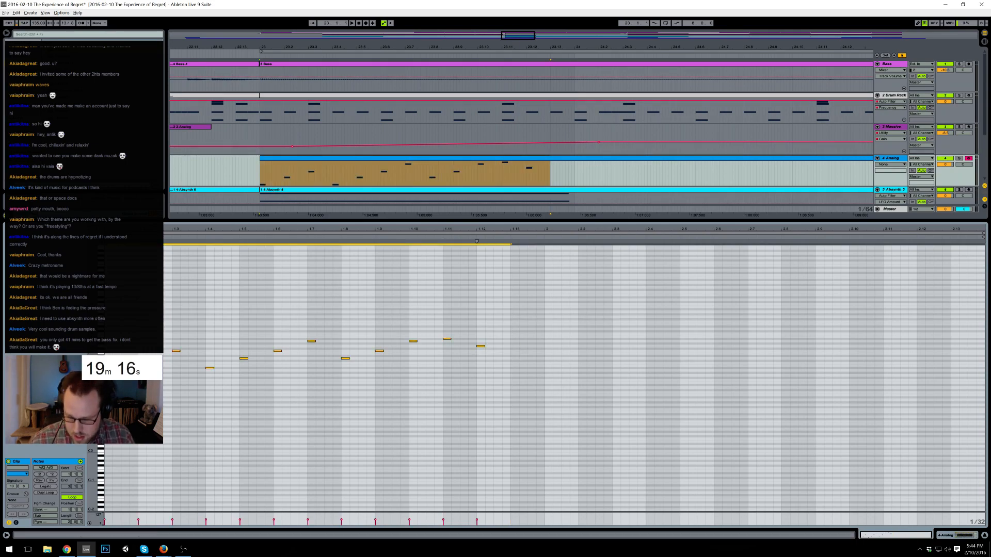
pyautogui.hotkey('ctrl', 'd')
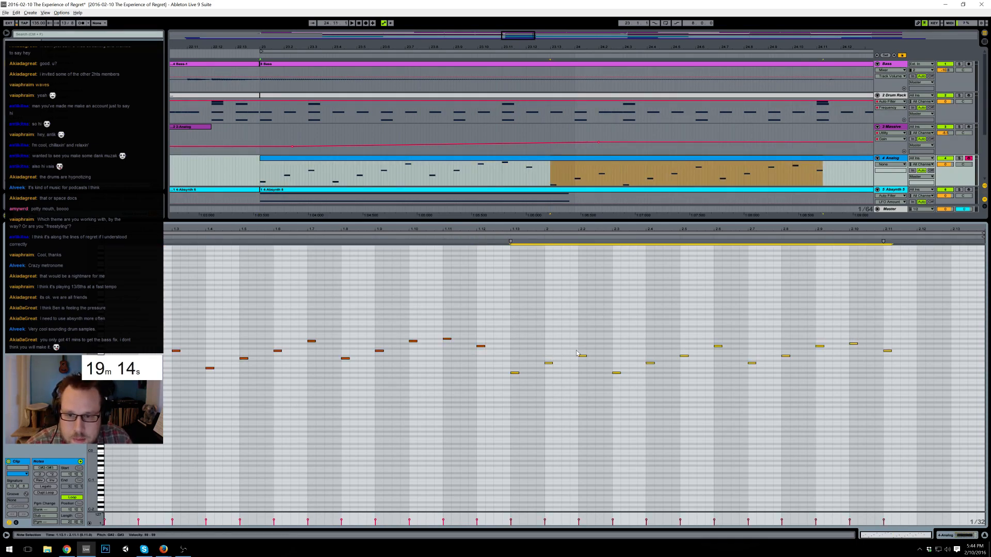
pyautogui.click(581, 355)
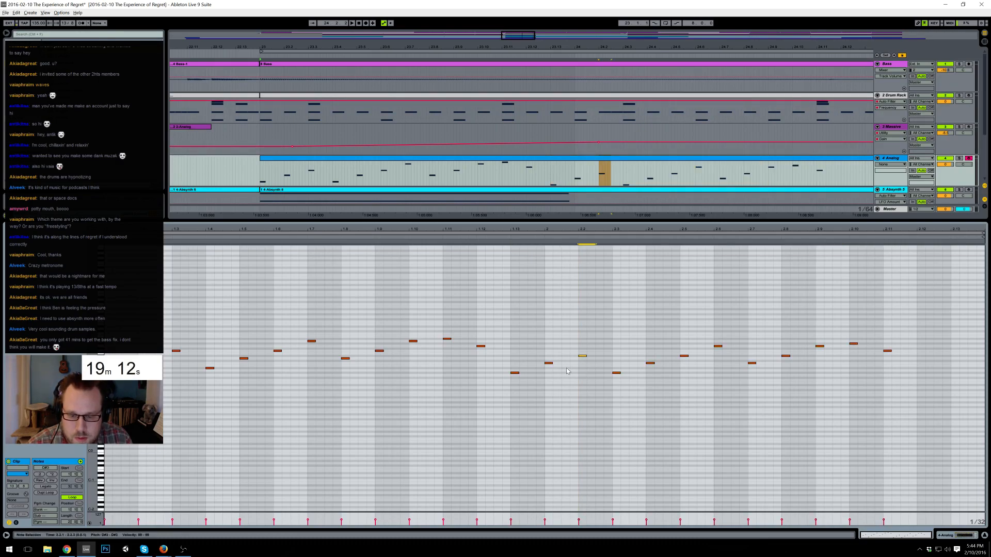
pyautogui.click(718, 347)
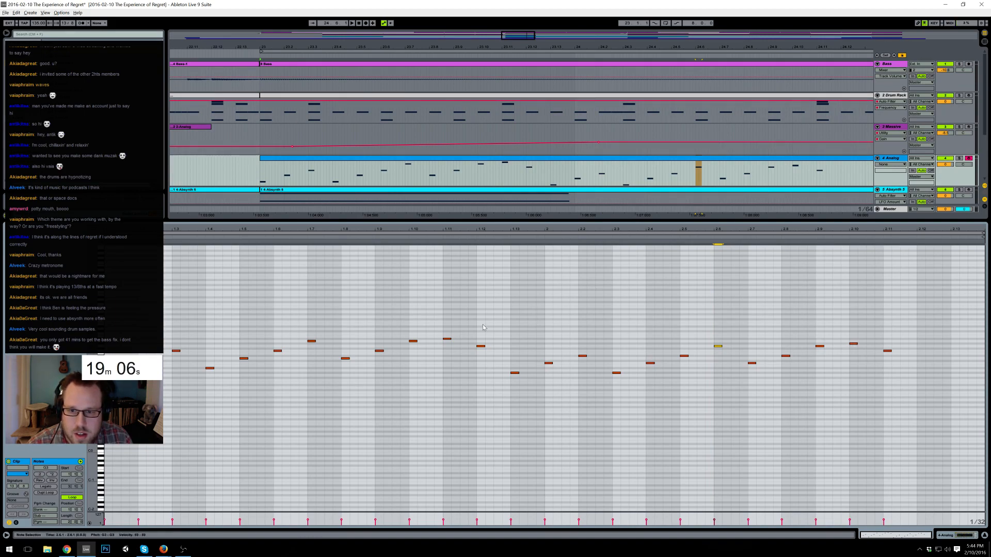
pyautogui.moveTo(517, 322); pyautogui.dragTo(975, 425)
pyautogui.press('Right')
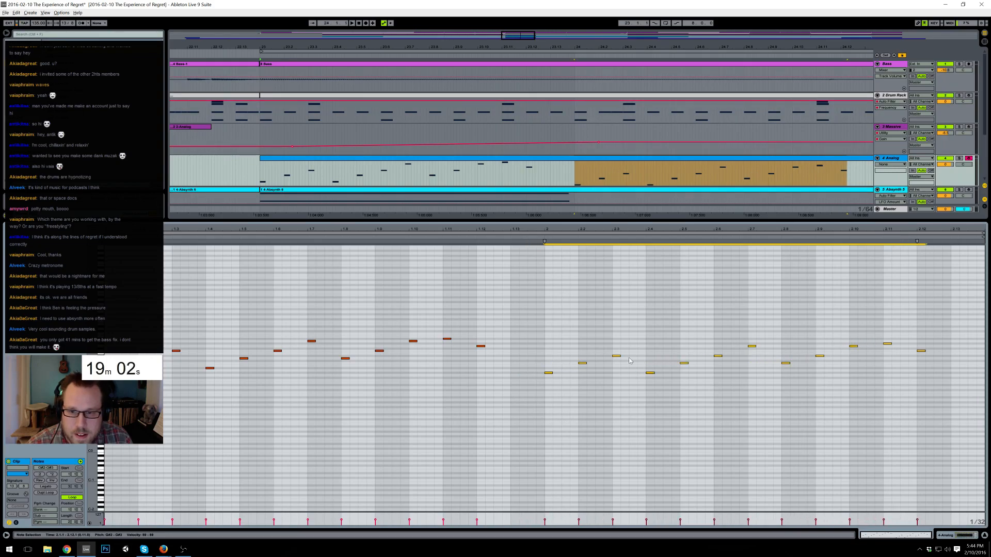
# - Add high closing notes at beats 1.13 and 2.13 of the Analog clip and lower the notes at beats 1.12 and 2.12 two semitones
pyautogui.doubleClick(514, 329)
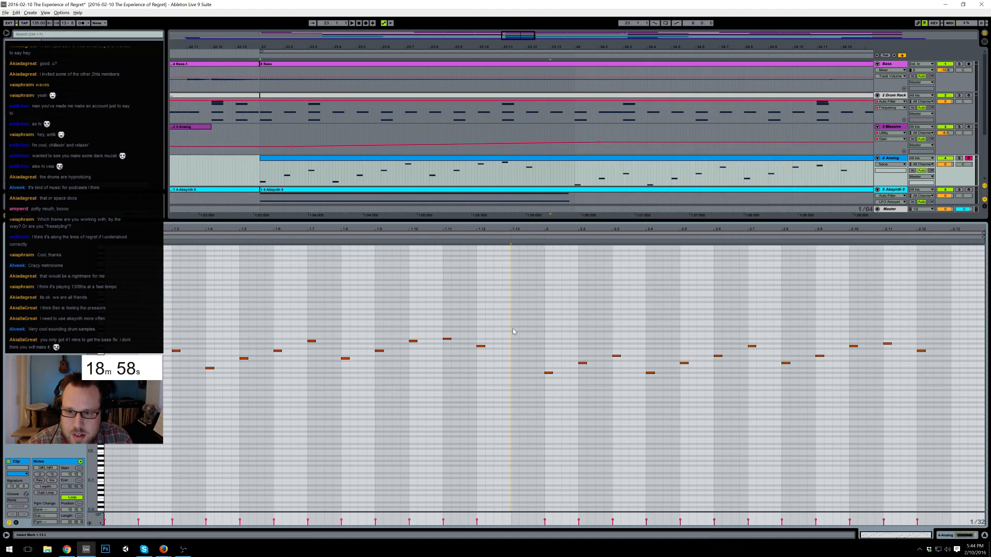
pyautogui.doubleClick(954, 328)
pyautogui.press('space')
pyautogui.hotkey('shift', 'Tab')
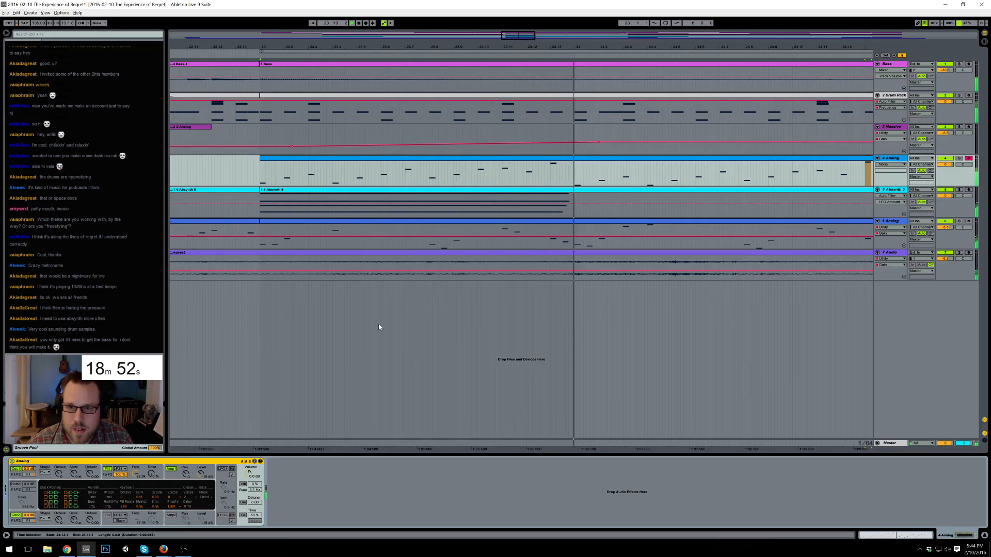
pyautogui.doubleClick(534, 162)
pyautogui.press('space')
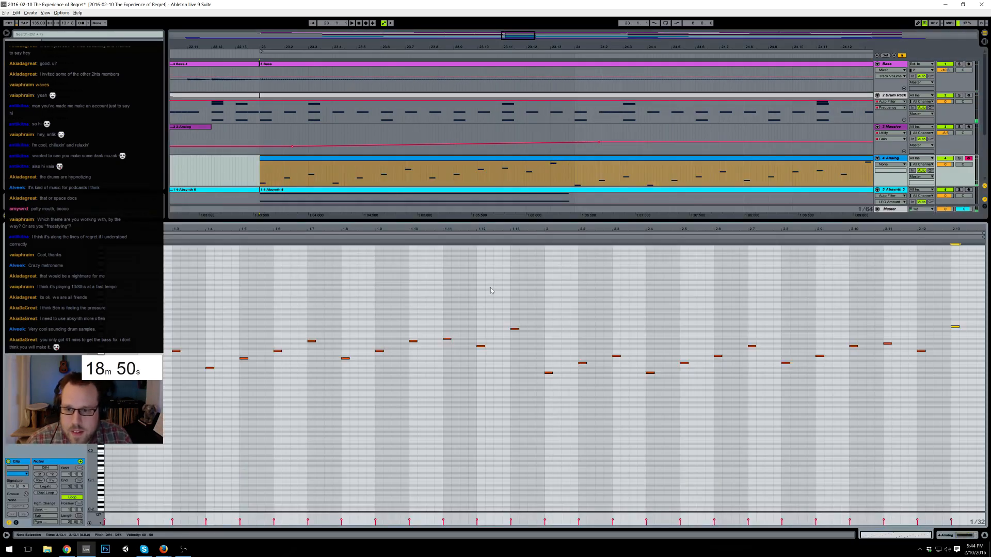
pyautogui.click(480, 346)
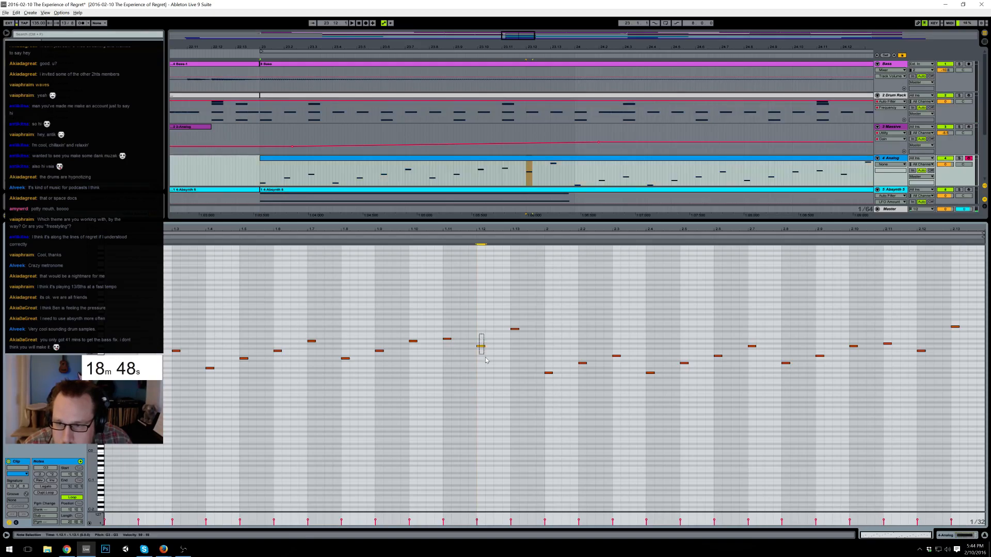
pyautogui.click(922, 356)
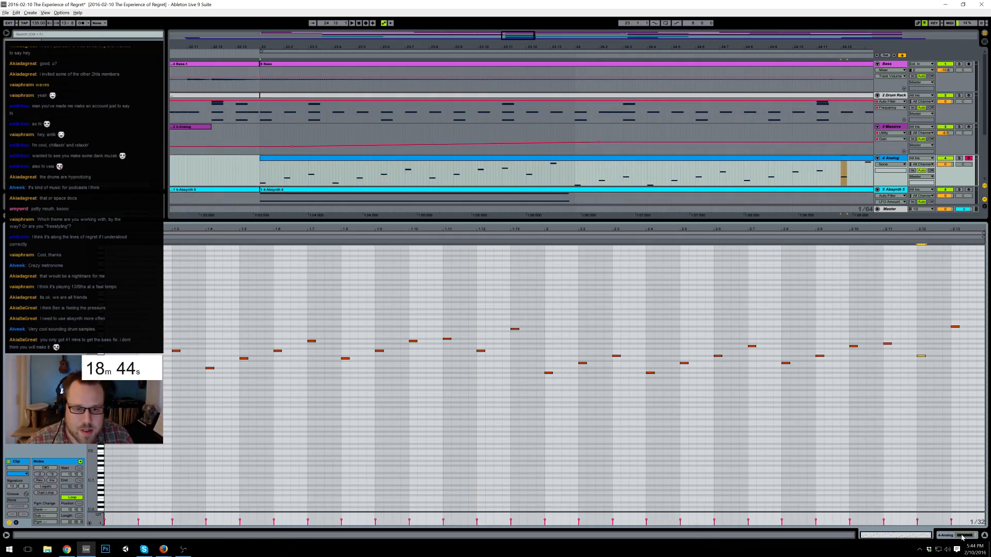
# - Reduce the filter envelope's sustain and lower filter 1's frequency on the 4 Analog synth, and play the result
pyautogui.hotkey('shift', 'Tab')
pyautogui.click(109, 480)
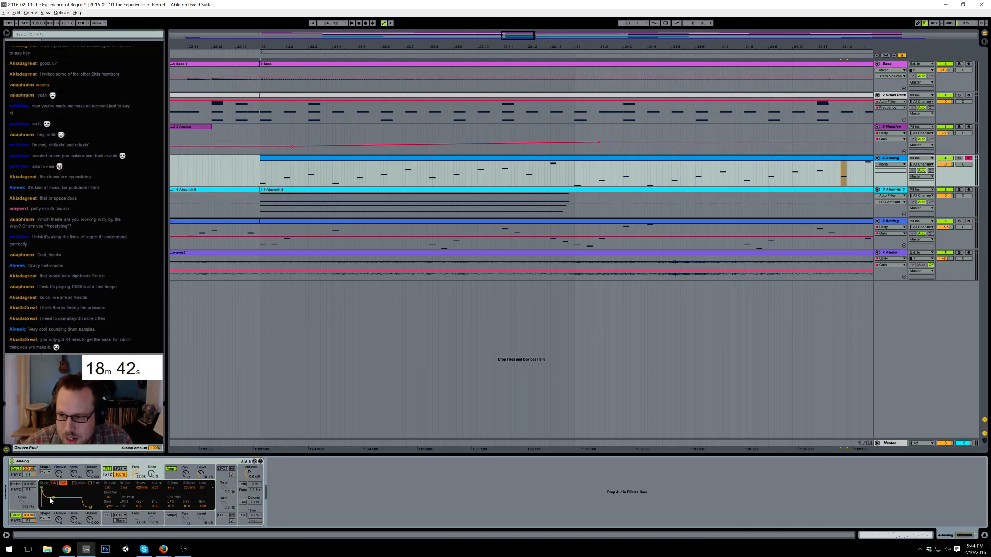
pyautogui.moveTo(53, 501); pyautogui.dragTo(55, 507)
pyautogui.moveTo(137, 473); pyautogui.dragTo(137, 536)
pyautogui.press('space')
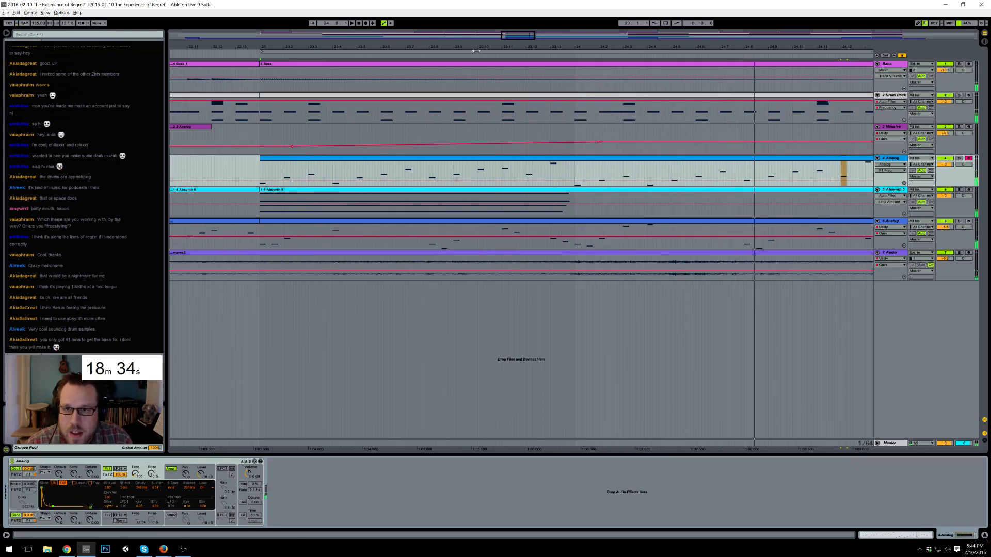
# - Move the bar 24 portion of the Analog clip to bar 25 and extend the bar 23 clip up to bar 25
pyautogui.moveTo(478, 48); pyautogui.dragTo(316, 25)
pyautogui.moveTo(343, 171); pyautogui.dragTo(521, 162)
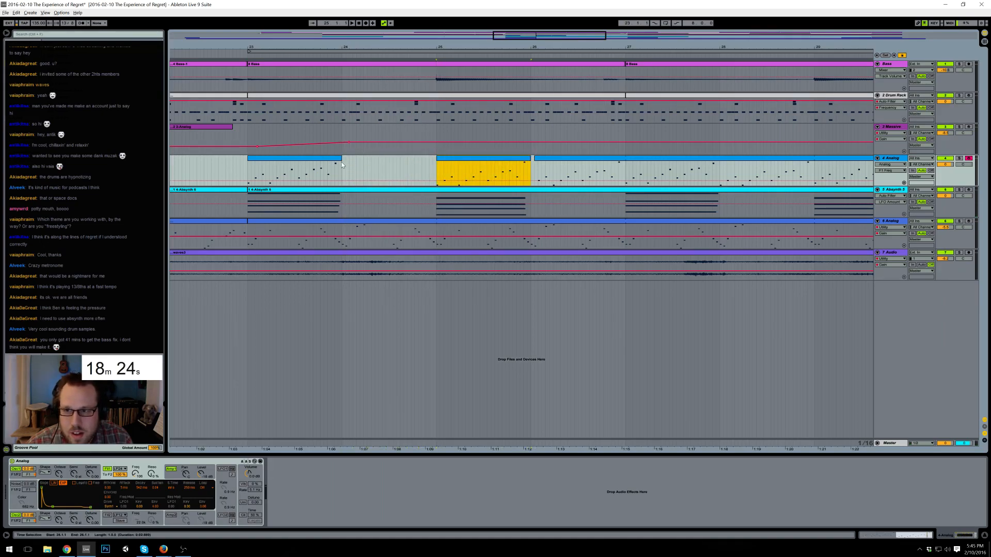
pyautogui.moveTo(342, 162); pyautogui.dragTo(436, 162)
# - Open the bar 23 Analog clip, delete its bar 2 notes and duplicate the bar 1 phrase into bar 2
pyautogui.doubleClick(433, 159)
pyautogui.click(549, 294)
pyautogui.moveTo(810, 402); pyautogui.dragTo(963, 418)
pyautogui.press('Delete')
pyautogui.moveTo(544, 292); pyautogui.dragTo(167, 380)
pyautogui.hotkey('ctrl', 'd')
# - Try transposing beats 2.4 to 2.7 up four semitones, beats 2.8 to 2.11 up five and beat 2.5 one more, and play it
pyautogui.moveTo(643, 316); pyautogui.dragTo(747, 393)
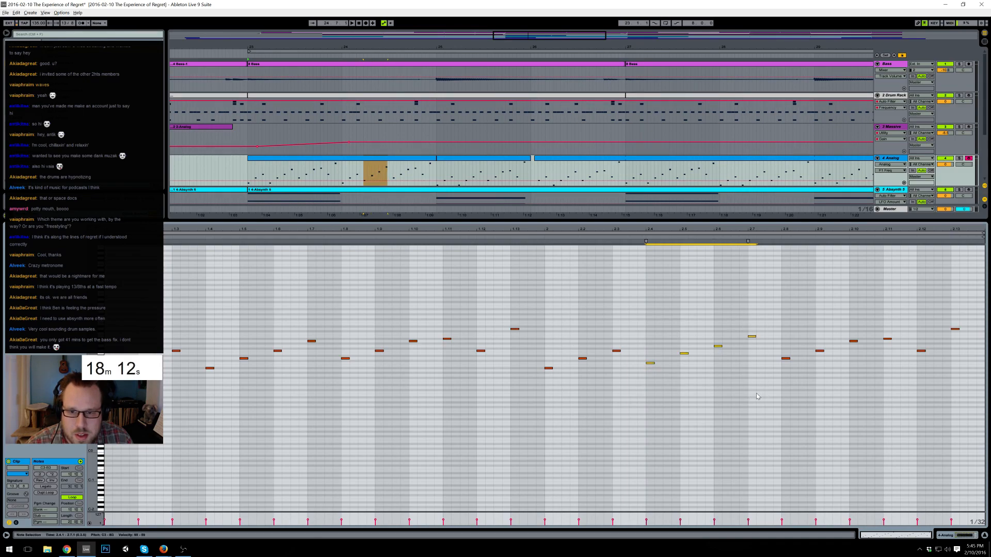
pyautogui.moveTo(780, 327); pyautogui.dragTo(910, 384)
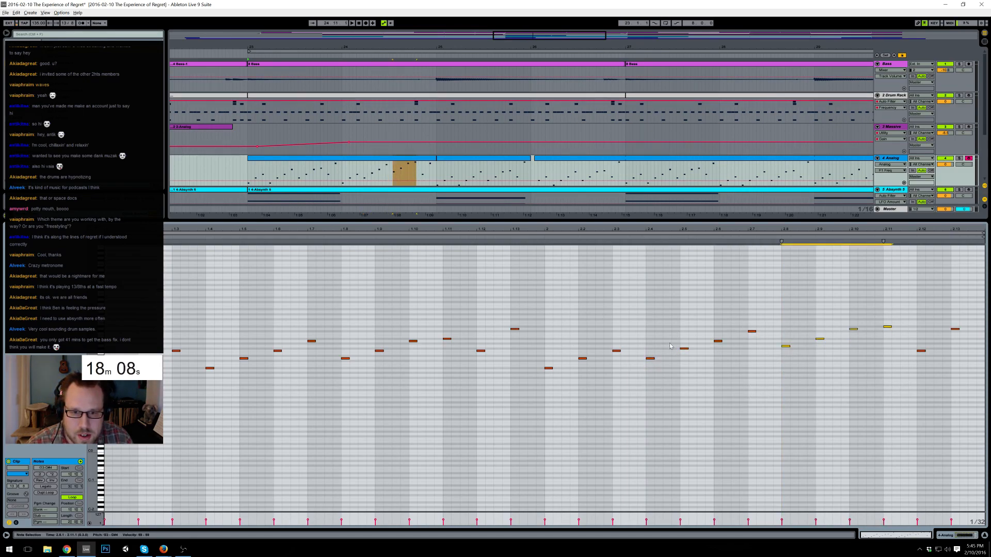
pyautogui.moveTo(675, 338); pyautogui.dragTo(696, 363)
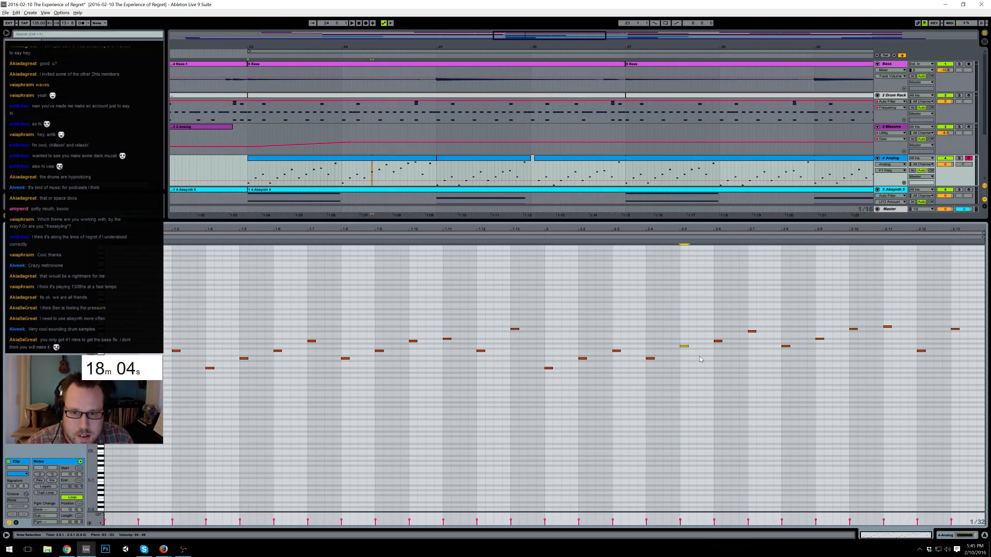
pyautogui.press('space')
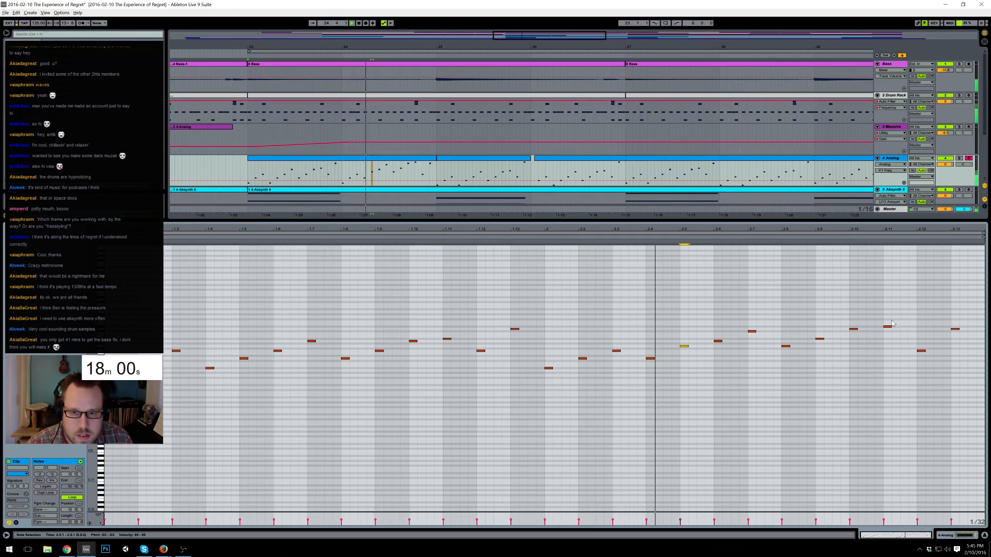
pyautogui.press('space')
# - Replace all bar 2 notes with a fresh copy of the unaltered bar 1 phrase
pyautogui.moveTo(543, 314); pyautogui.dragTo(964, 398)
pyautogui.press('Delete')
pyautogui.moveTo(547, 316); pyautogui.dragTo(165, 427)
pyautogui.hotkey('ctrl', 'd')
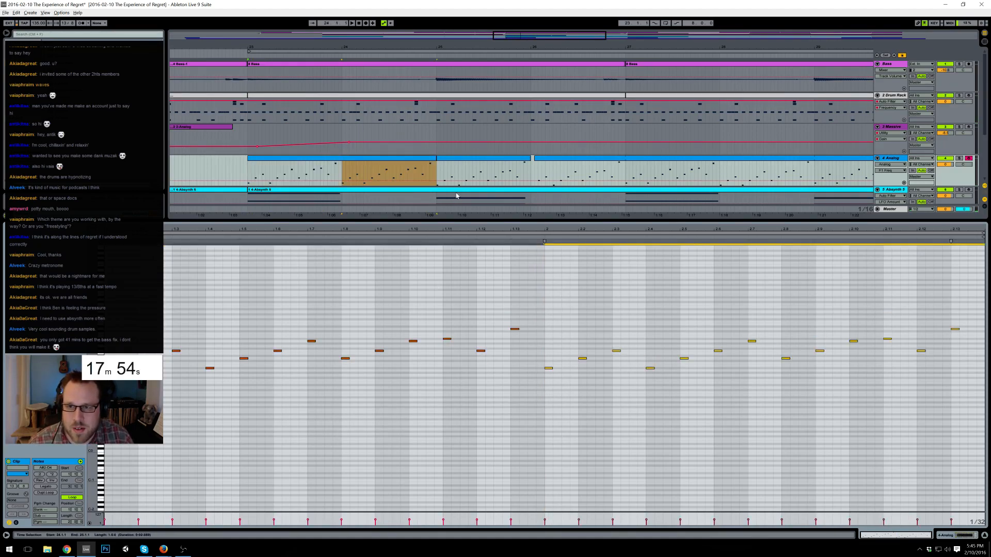
# - Repeat the bar 25 Analog phrase in bar 26 so that one two-bar clip runs from bar 25 to bar 27
pyautogui.click(462, 161)
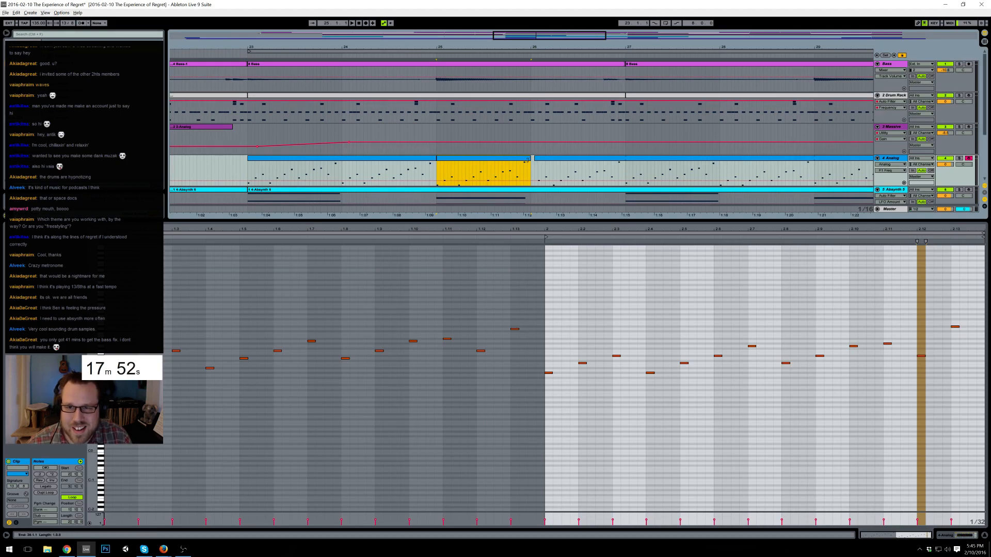
pyautogui.doubleClick(525, 165)
pyautogui.click(563, 167)
pyautogui.keyDown('shift'); pyautogui.click(511, 176); pyautogui.keyUp('shift')
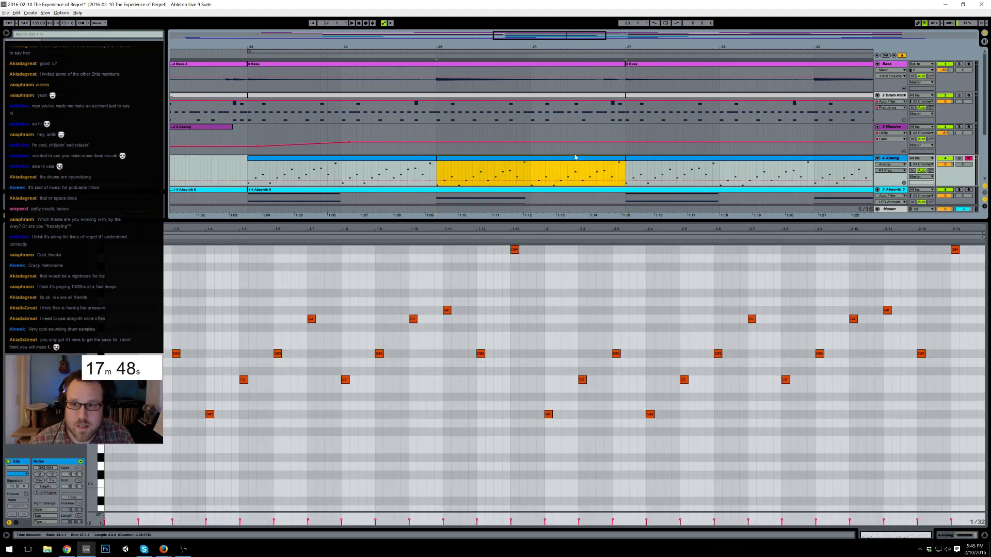
# - Duplicate the Analog clips of bars 23 to 27 onto bars 27 to 31 and play from bar 23
pyautogui.keyDown('shift'); pyautogui.click(426, 159); pyautogui.keyUp('shift')
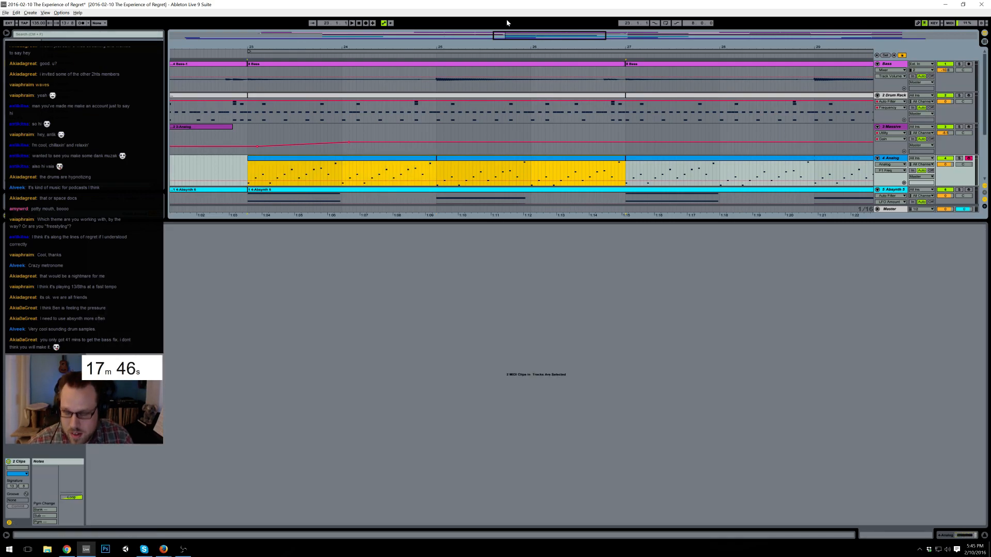
pyautogui.hotkey('ctrl', 'd')
pyautogui.press('-')
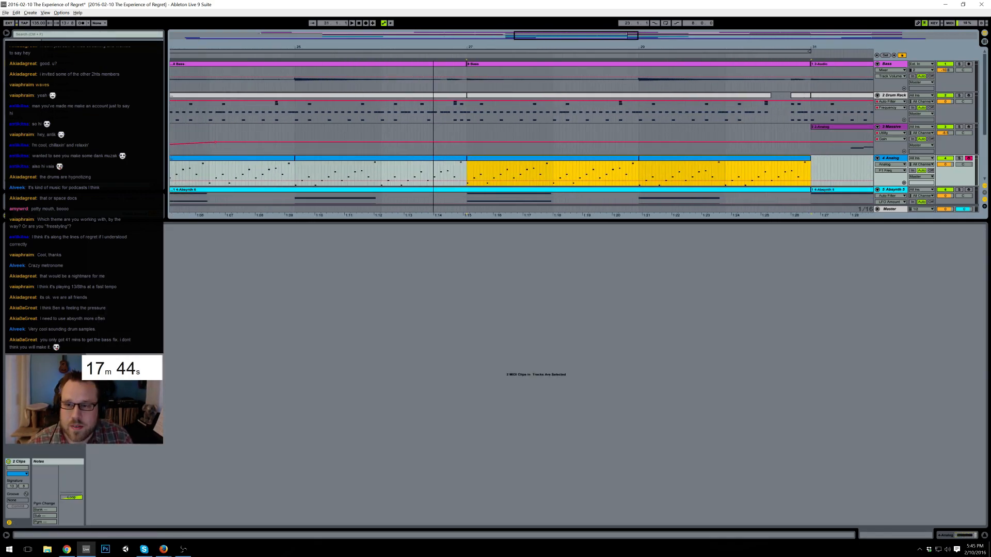
pyautogui.click(286, 172)
pyautogui.press('space')
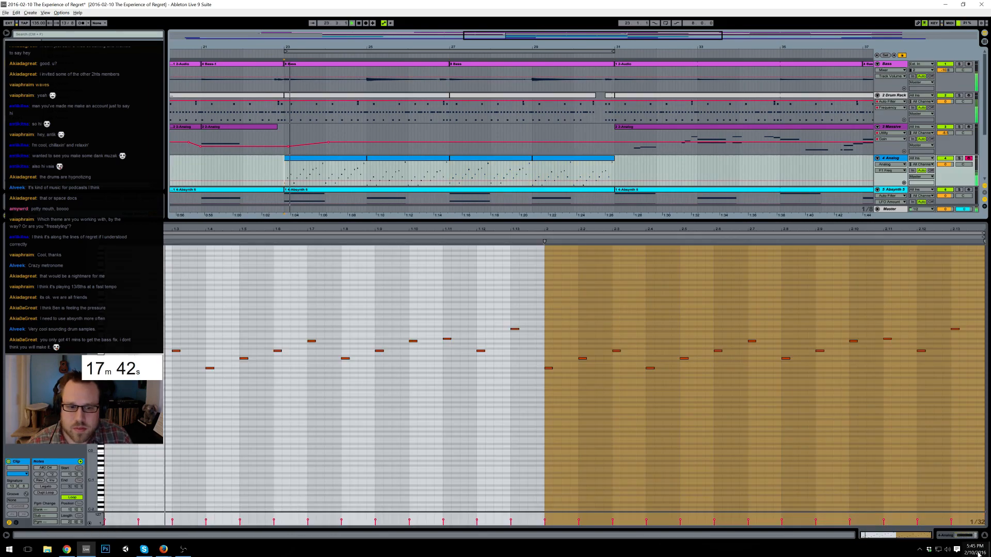
# - Automate the 4 Analog synth's AMP1 Level to rise from bar 23 to bar 25 and drop by bar 31
pyautogui.hotkey('shift', 'Tab')
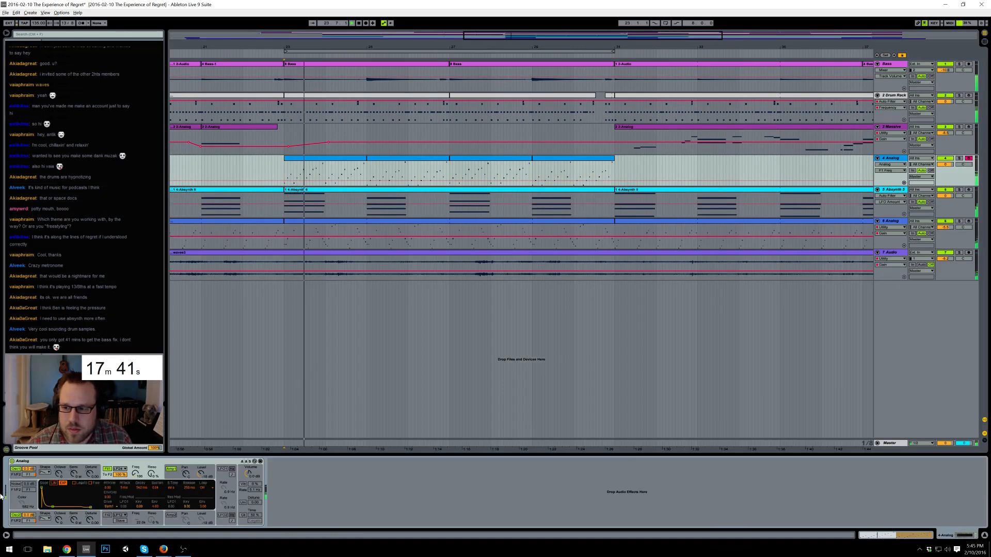
pyautogui.click(201, 474)
pyautogui.press('space')
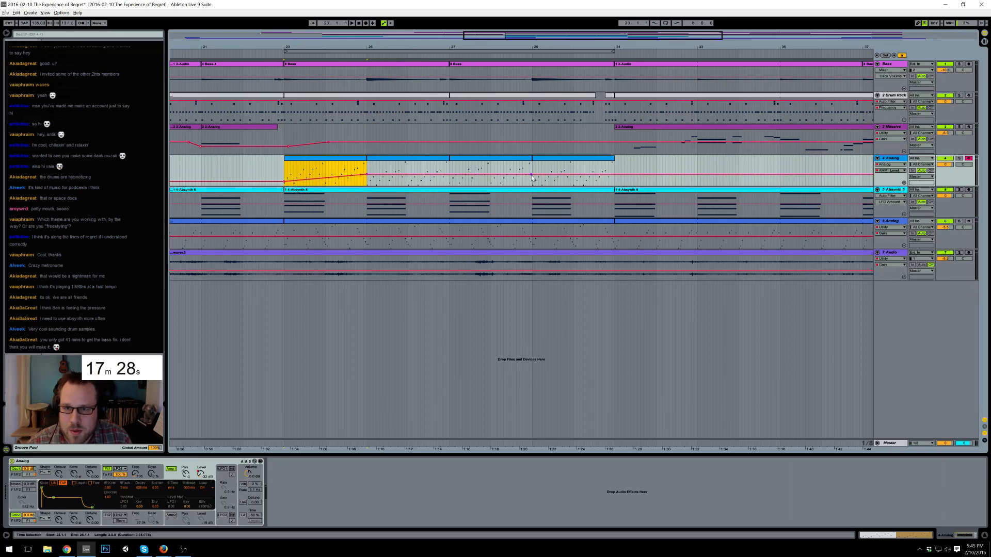
pyautogui.moveTo(615, 176); pyautogui.dragTo(615, 183)
# - Automate filter 1's frequency on the 4 Analog track to rise until bar 27 and fall back by bar 31
pyautogui.moveTo(133, 479); pyautogui.dragTo(133, 476)
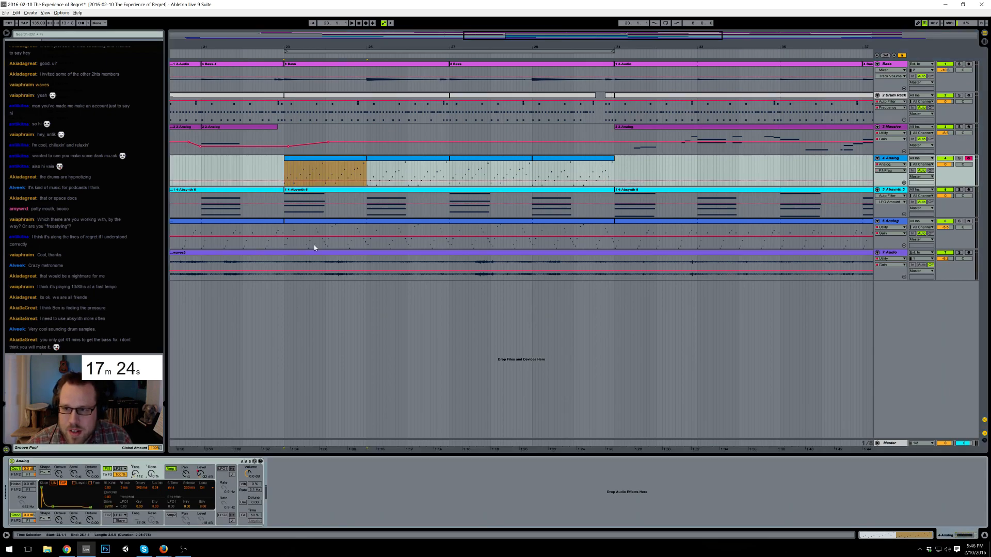
pyautogui.click(309, 177)
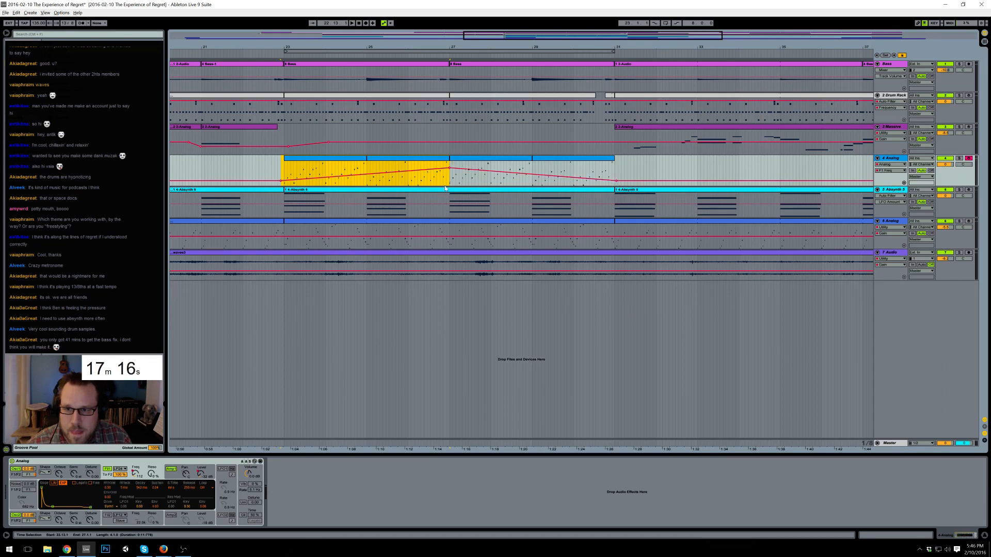
# - Adjust filter 1's resonance on the 4 Analog synth, turn on unison and adjust the unison detune
pyautogui.click(151, 474)
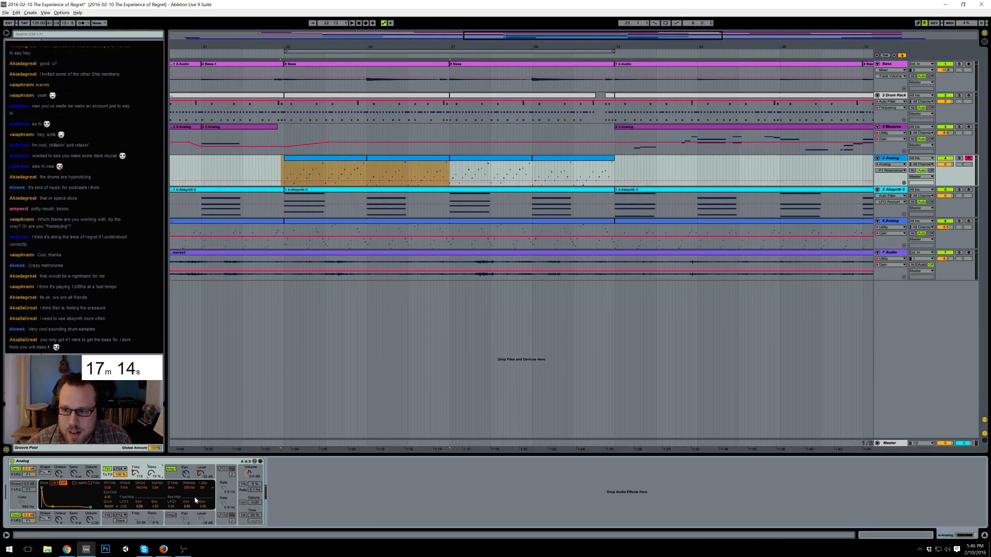
pyautogui.click(243, 503)
pyautogui.moveTo(252, 500); pyautogui.dragTo(252, 508)
# - Copy the ValhallaShimmer reverb from the 6 Analog track to the 4 Analog track
pyautogui.click(366, 224)
pyautogui.click(416, 461)
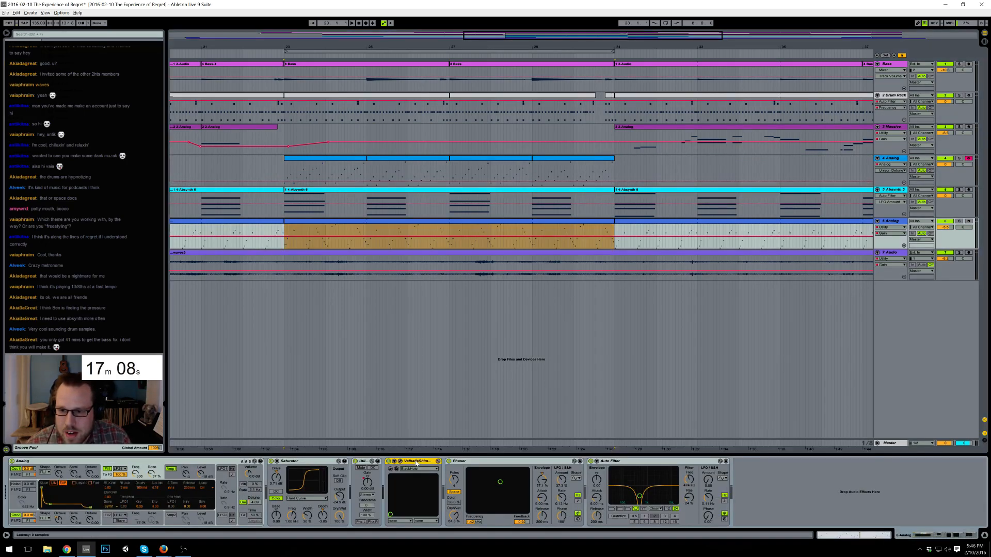
pyautogui.click(461, 163)
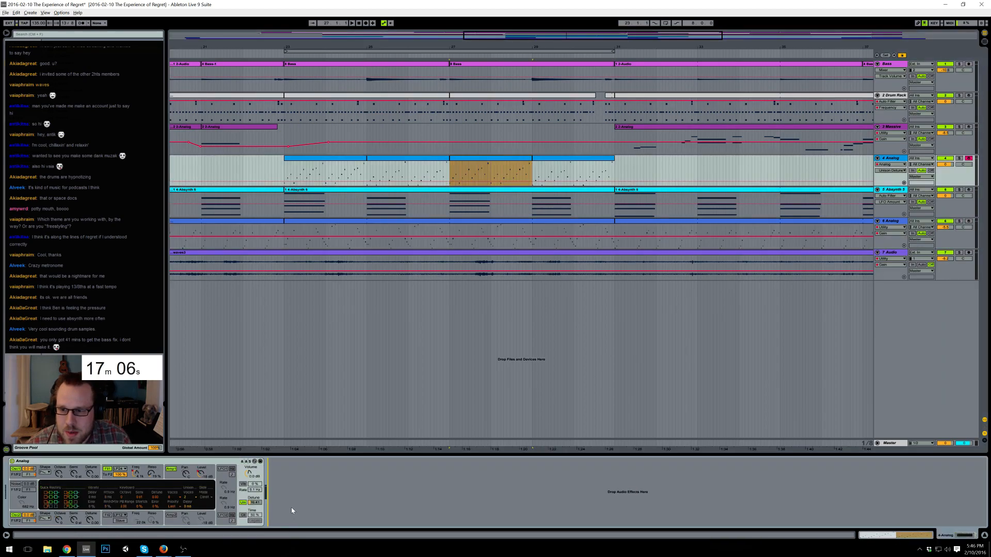
pyautogui.hotkey('ctrl', 'v')
# - Adjust the copied ValhallaShimmer's mix, high cut, shift and diffusion, and play from bar 27
pyautogui.click(282, 462)
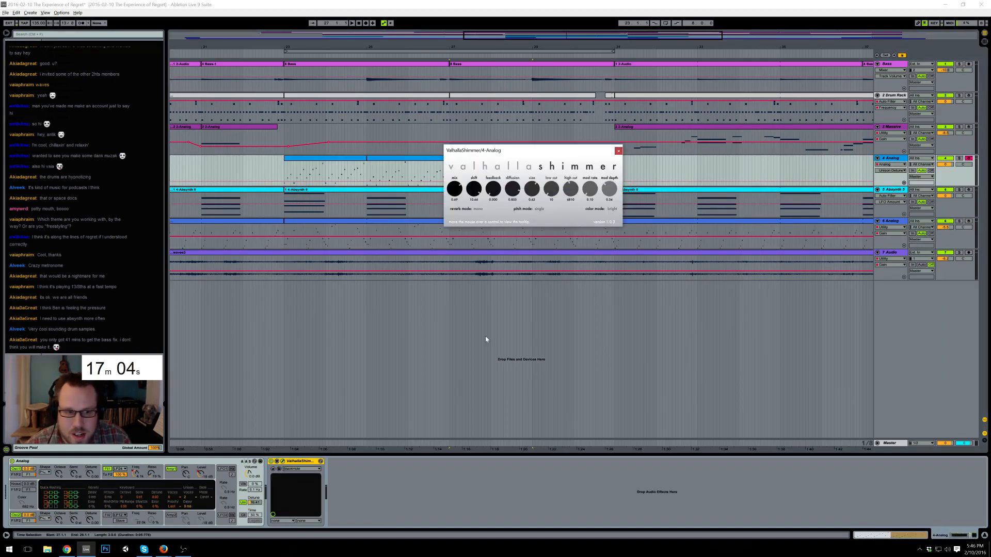
pyautogui.moveTo(494, 148); pyautogui.dragTo(484, 166)
pyautogui.moveTo(444, 207); pyautogui.dragTo(450, 219)
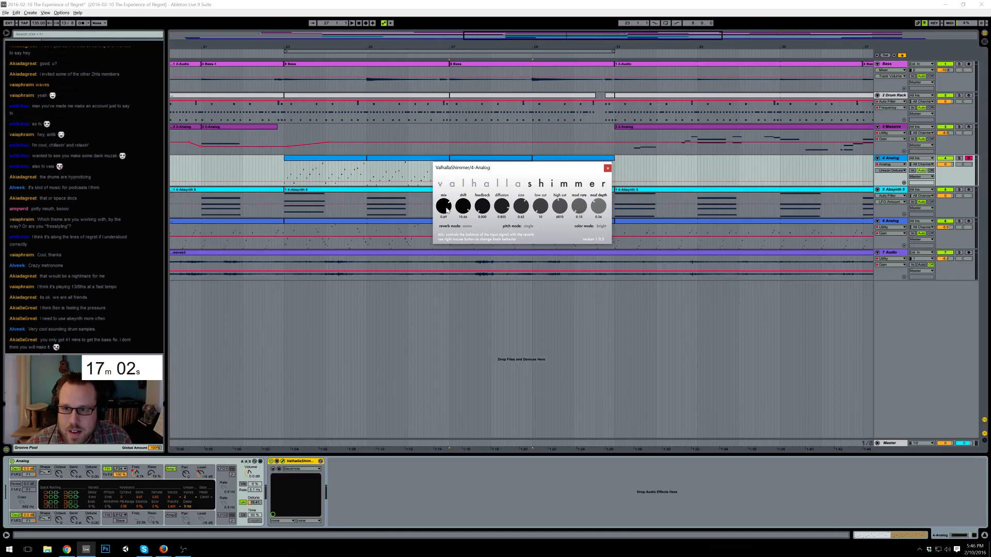
pyautogui.moveTo(559, 209); pyautogui.dragTo(579, 205)
pyautogui.moveTo(464, 209); pyautogui.dragTo(510, 227)
pyautogui.press('space')
pyautogui.click(608, 168)
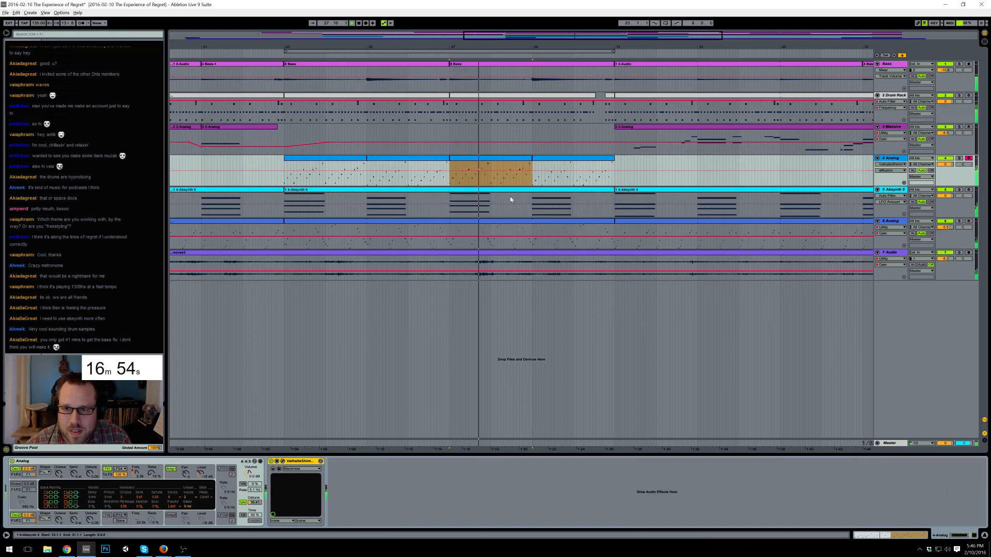
# - Set ValhallaShimmer's mod depth to 0.12, change its mod rate and reduce its size to 0.00 during playback
pyautogui.click(282, 461)
pyautogui.moveTo(602, 206); pyautogui.dragTo(597, 221)
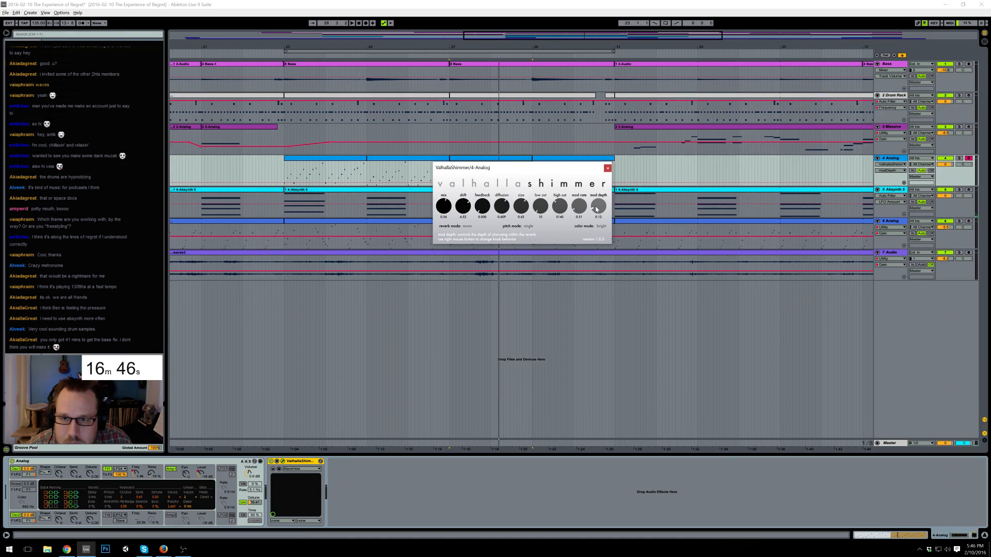
pyautogui.moveTo(579, 208); pyautogui.dragTo(541, 241)
pyautogui.press('space')
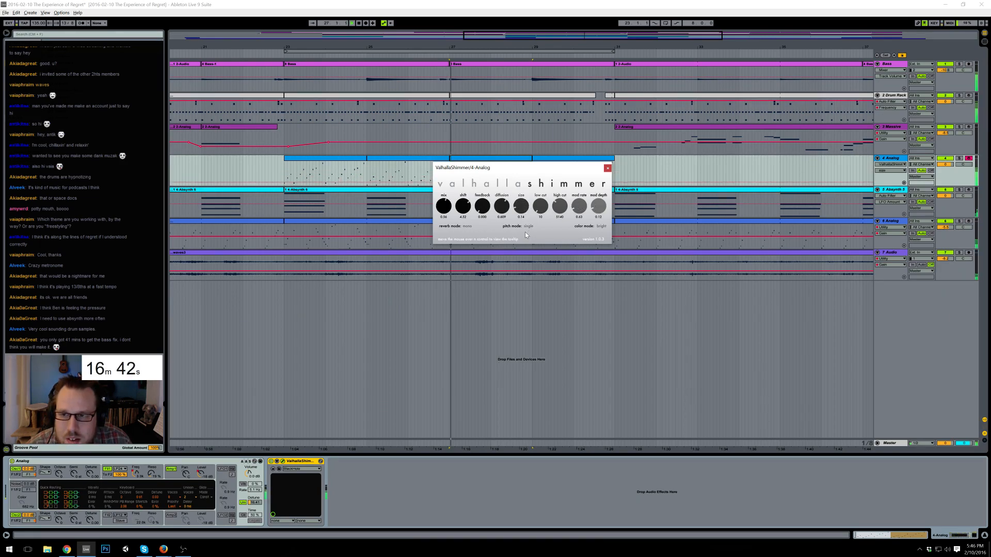
pyautogui.moveTo(524, 210); pyautogui.dragTo(525, 227)
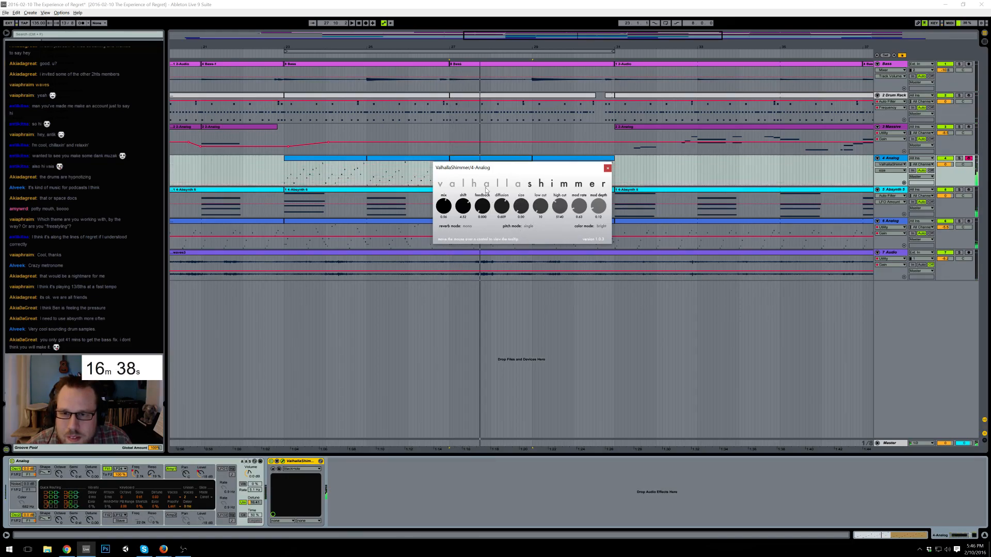
# - Remove ValhallaShimmer from the 4 Analog track and add a Ping Pong Delay and a Reverb in its place
pyautogui.click(607, 168)
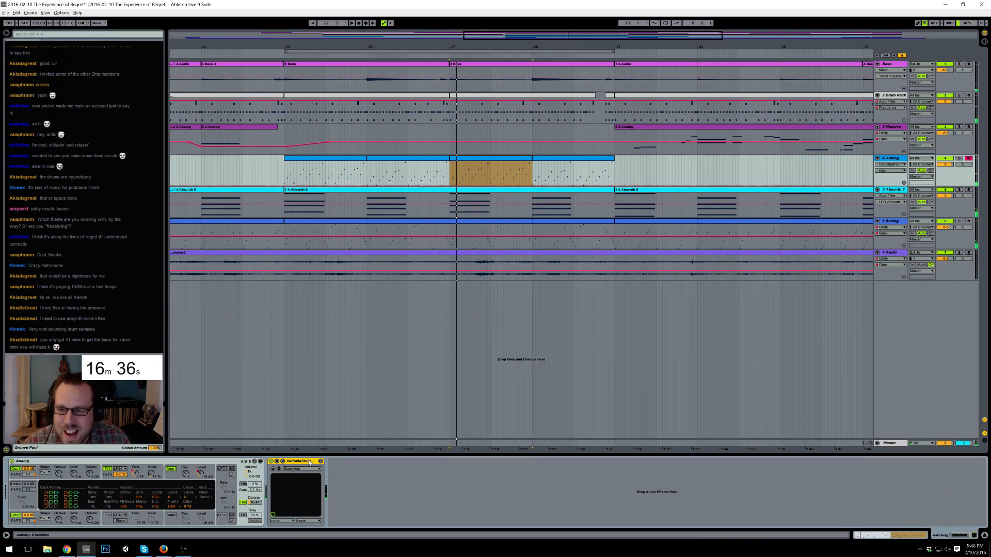
pyautogui.press('Delete')
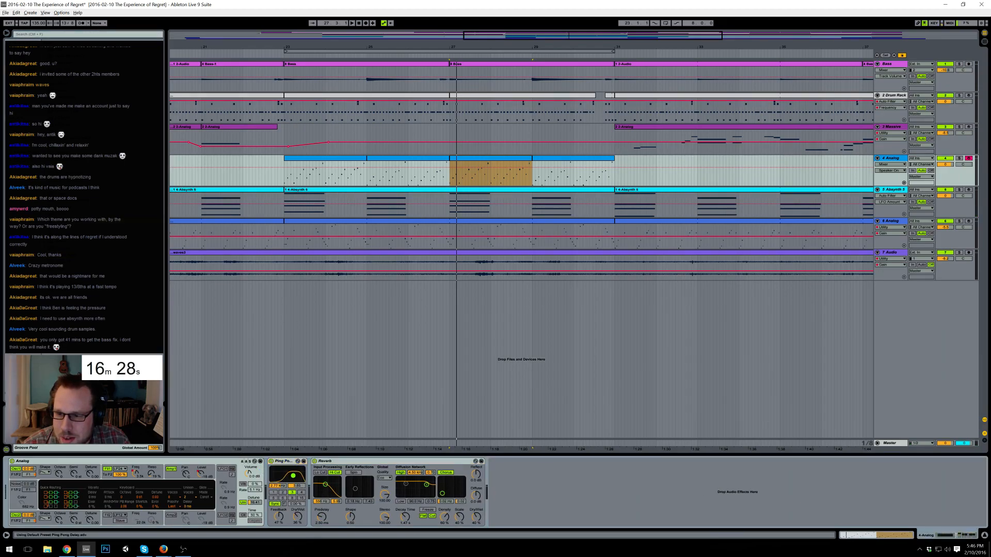
# - Raise the Ping Pong Delay's feedback, adjust the Reverb's decay time and dry/wet, and switch on its input low cut
pyautogui.moveTo(279, 517)
pyautogui.mouseDown()
pyautogui.moveTo(291, 516)
pyautogui.moveTo(271, 501)
pyautogui.mouseUp()
pyautogui.moveTo(405, 516); pyautogui.dragTo(405, 524)
pyautogui.moveTo(471, 509); pyautogui.dragTo(471, 493)
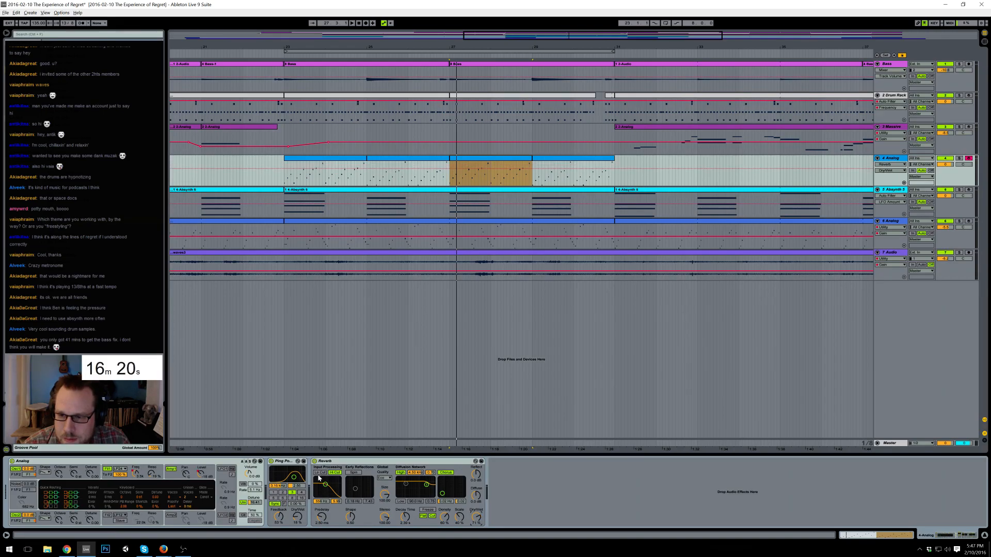
pyautogui.click(319, 472)
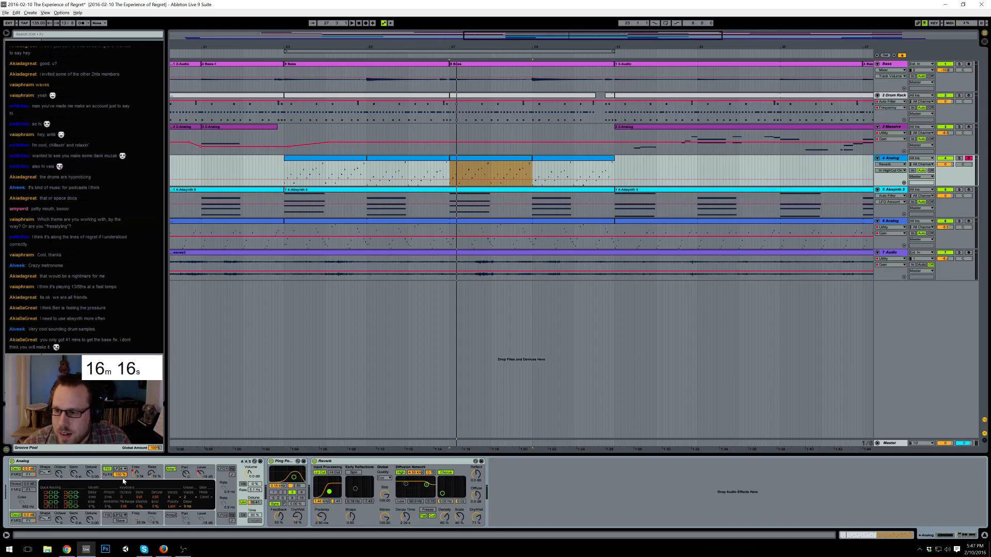
# - Set the 4 Analog synth's first filter type to Band-pass 12dB and play from bar 23
pyautogui.click(119, 469)
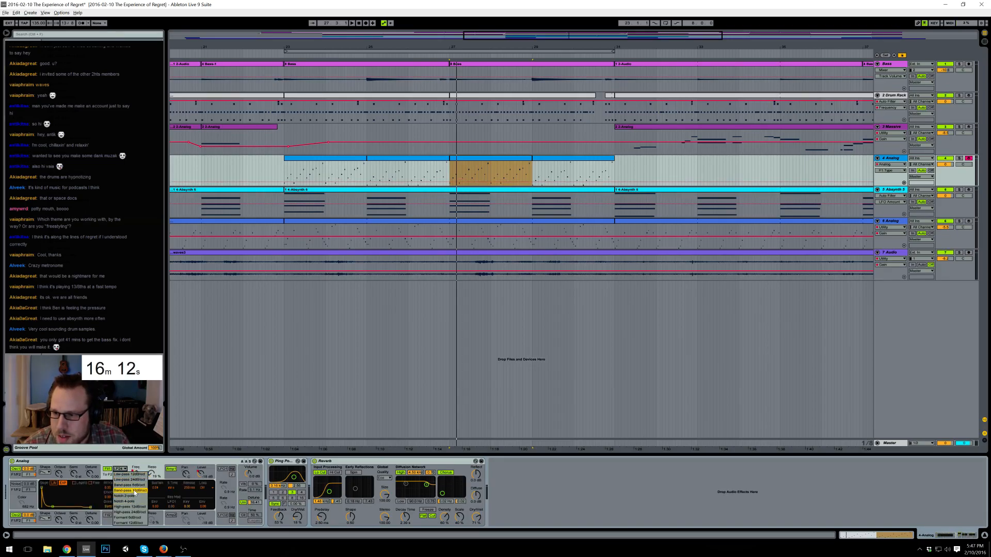
pyautogui.click(134, 491)
pyautogui.click(303, 162)
pyautogui.press('space')
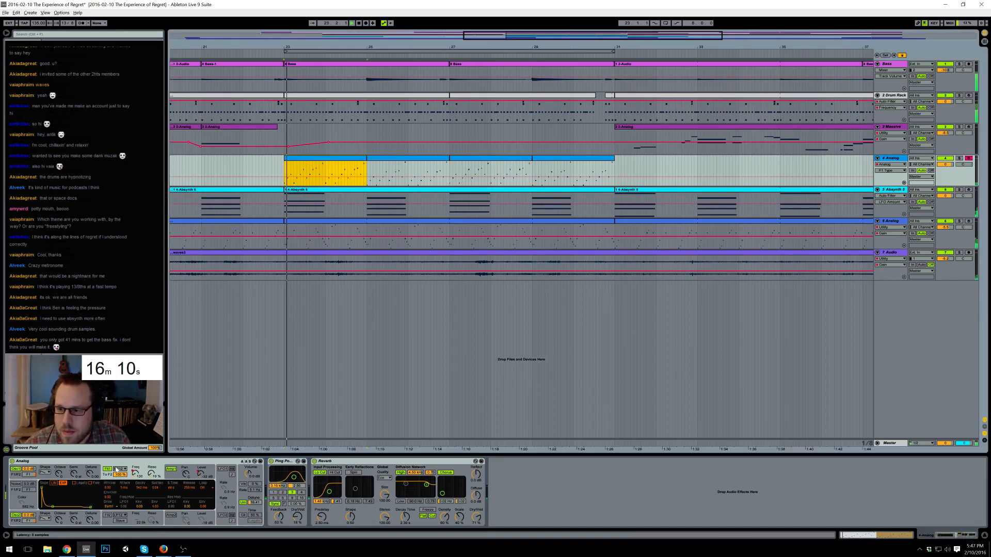
# - Shape the filter 1 frequency automation to peak at bar 27, raising its levels at the start and at bar 31
pyautogui.moveTo(433, 178)
pyautogui.mouseDown()
pyautogui.moveTo(433, 155)
pyautogui.moveTo(451, 175)
pyautogui.mouseUp()
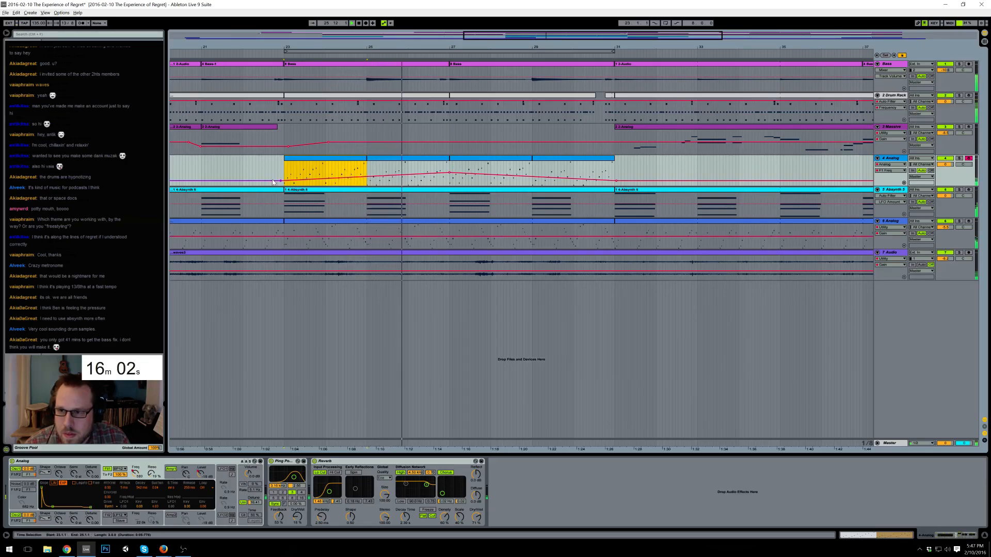
pyautogui.moveTo(280, 182); pyautogui.dragTo(280, 180)
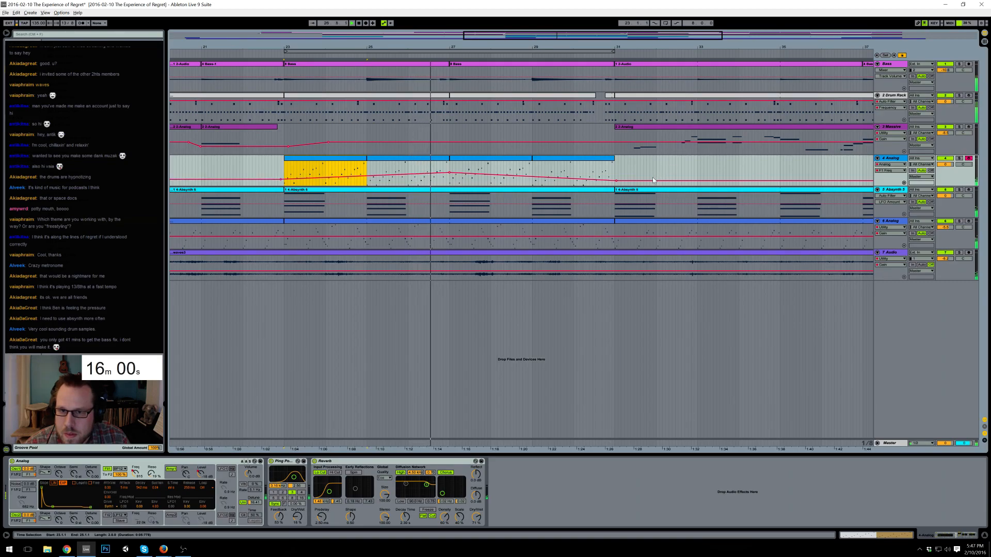
pyautogui.moveTo(617, 180); pyautogui.dragTo(617, 178)
# - Adjust the Analog's filter 1 resonance while playing the section again from bar 25
pyautogui.moveTo(151, 474)
pyautogui.mouseDown()
pyautogui.moveTo(152, 462)
pyautogui.moveTo(152, 474)
pyautogui.mouseUp()
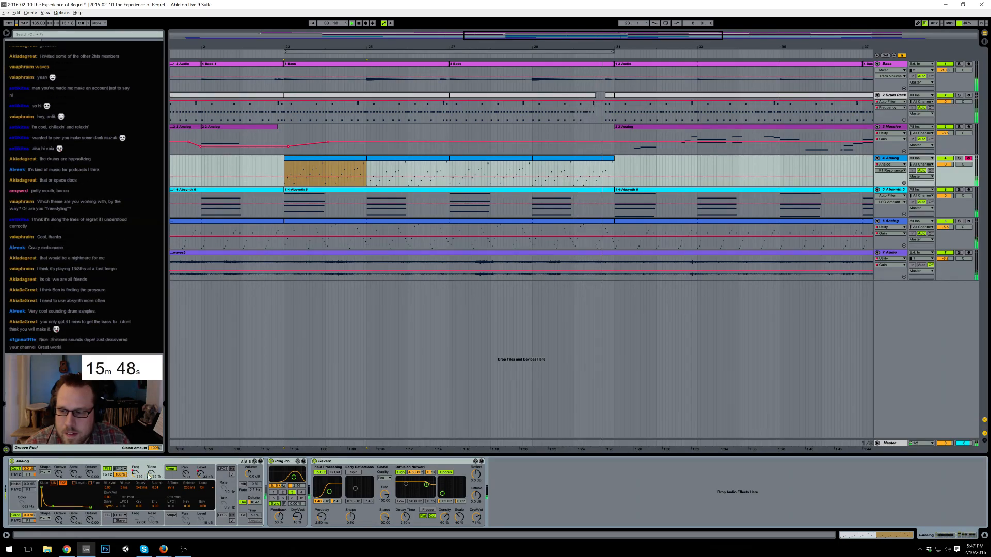
pyautogui.click(369, 169)
pyautogui.press('space')
pyautogui.moveTo(153, 474); pyautogui.dragTo(152, 474)
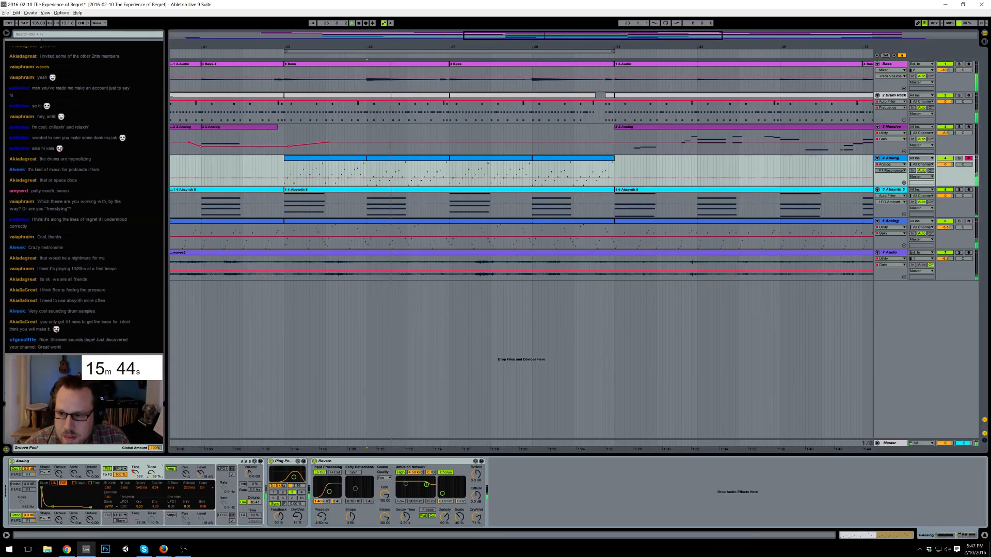
# - Adjust the Analog's unison setting, change oscillator 2's shape, and play from bar 23
pyautogui.click(251, 502)
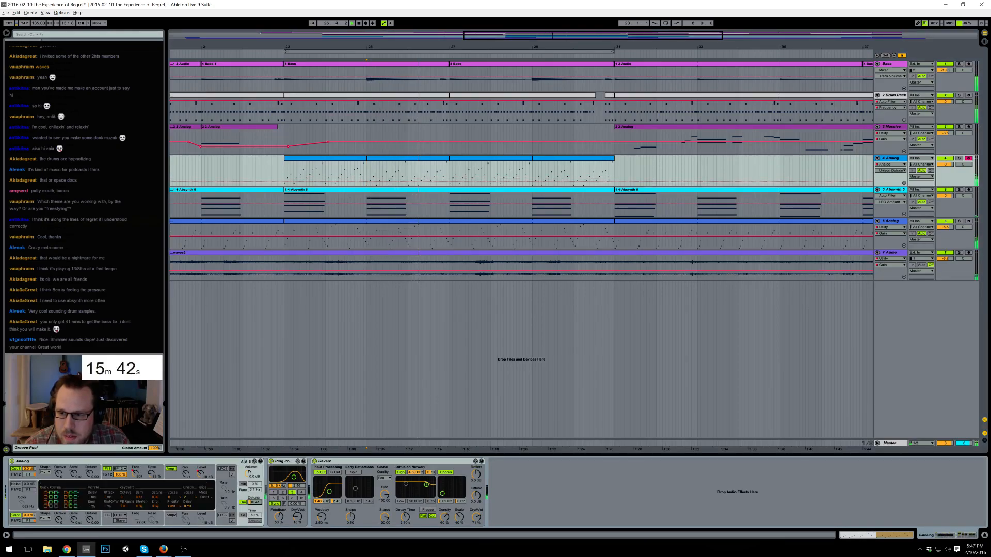
pyautogui.click(152, 480)
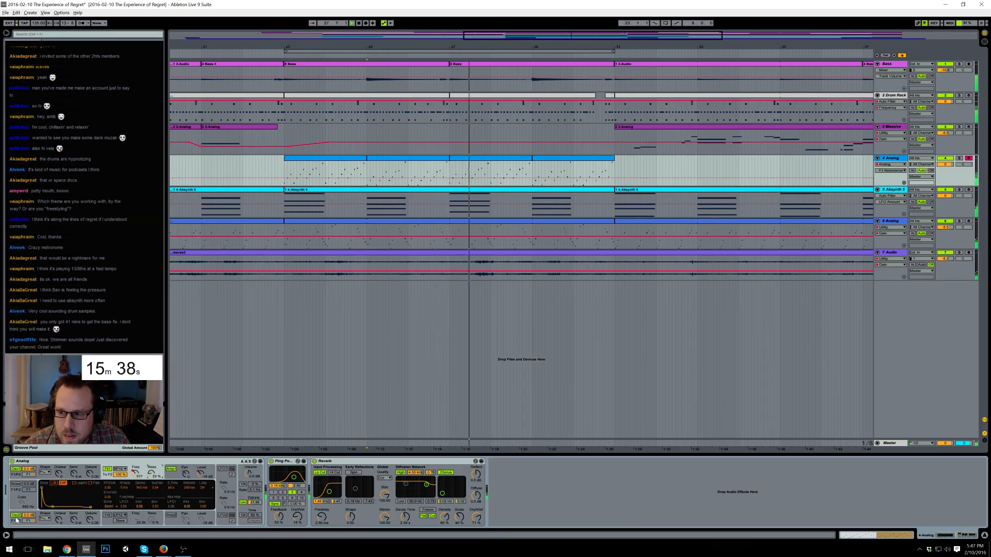
pyautogui.click(45, 518)
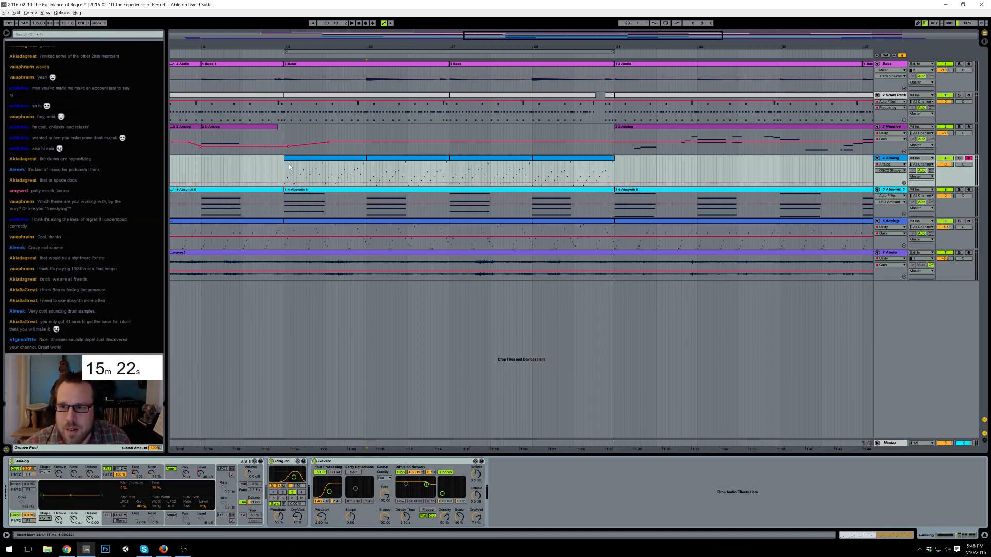
pyautogui.press('space')
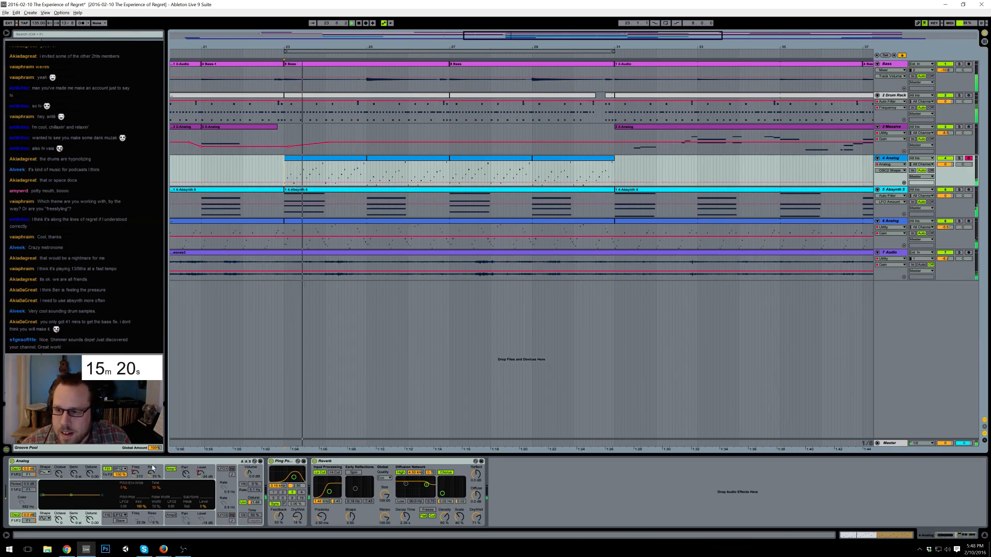
# - Raise the opening of the Analog's amp 1 level automation before bar 23 and lower the amp envelope's sustain
pyautogui.click(135, 472)
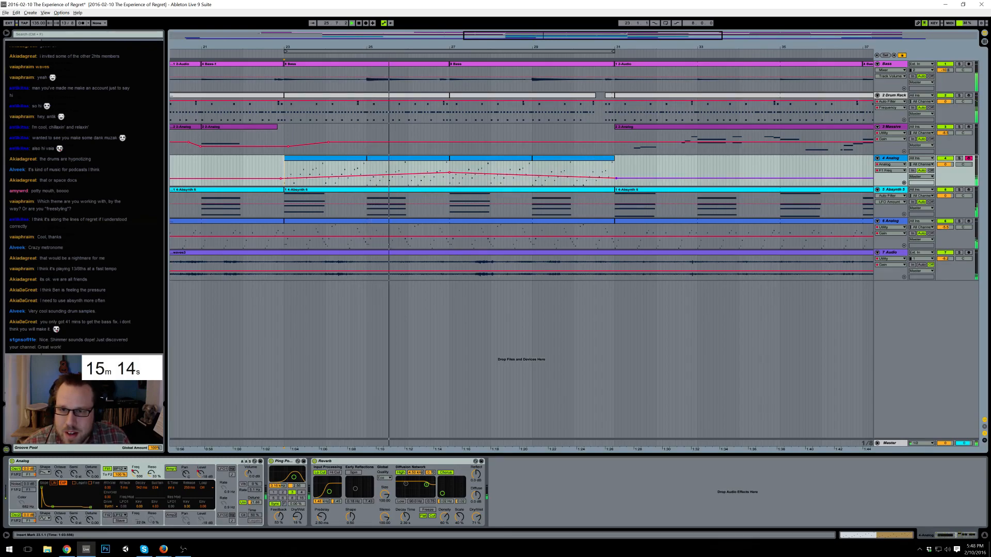
pyautogui.click(354, 165)
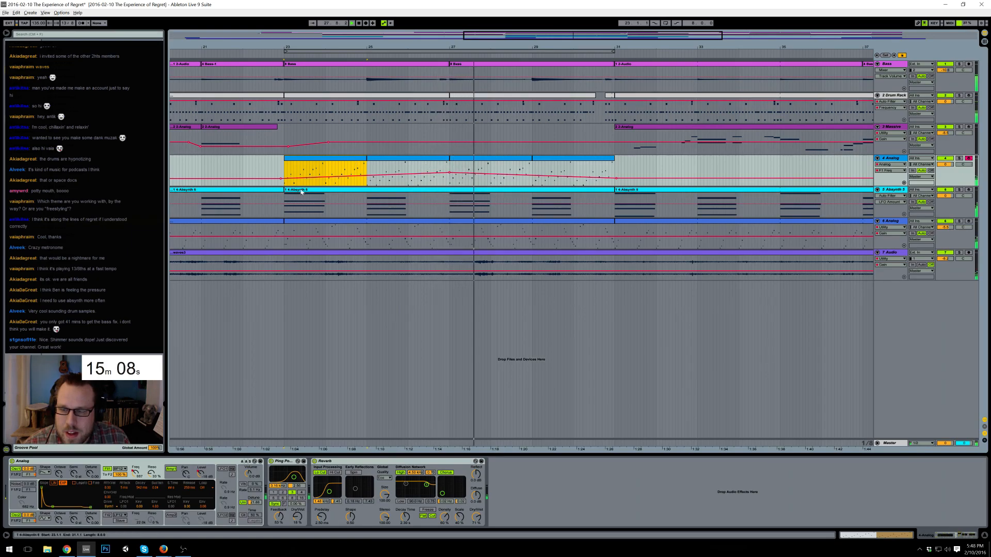
pyautogui.click(203, 473)
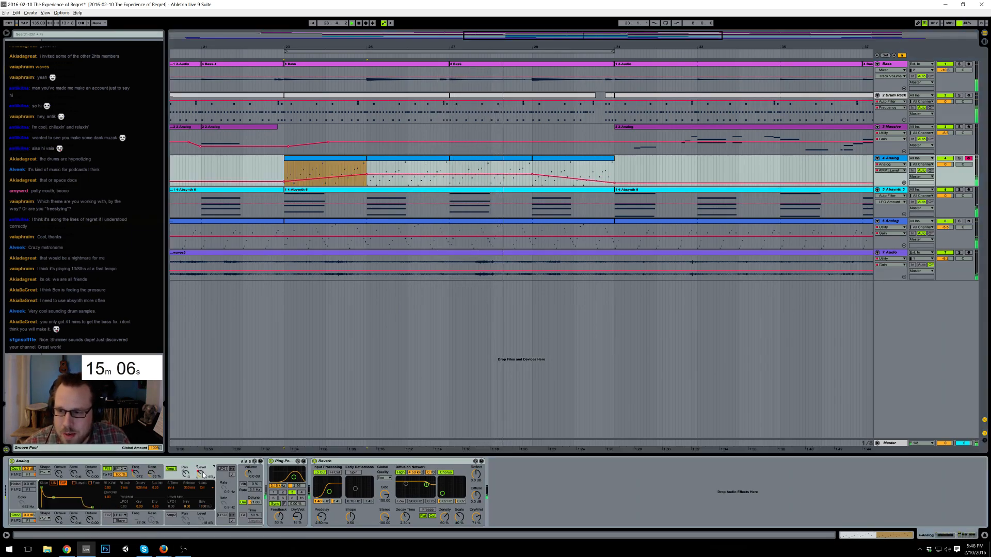
pyautogui.moveTo(268, 184); pyautogui.dragTo(269, 180)
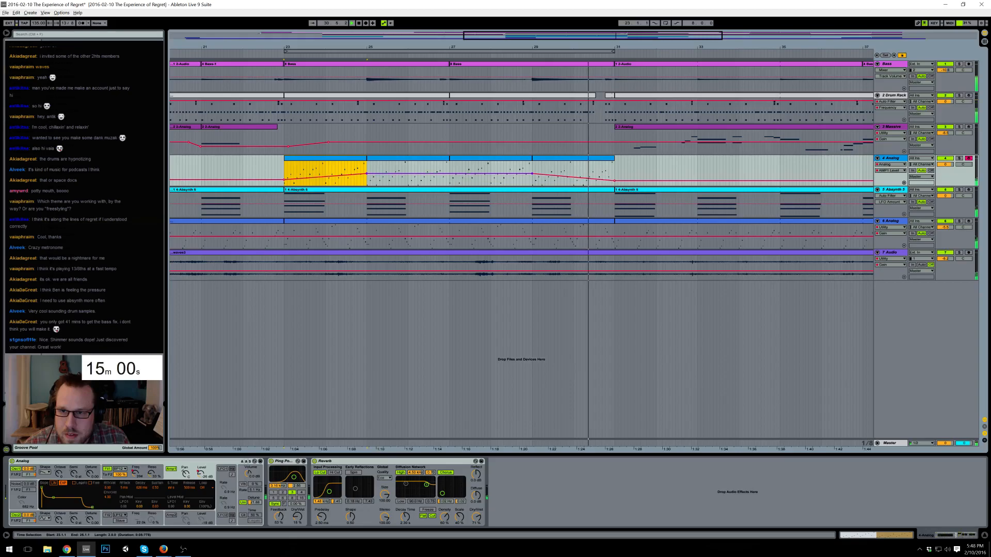
pyautogui.click(285, 173)
pyautogui.press('space')
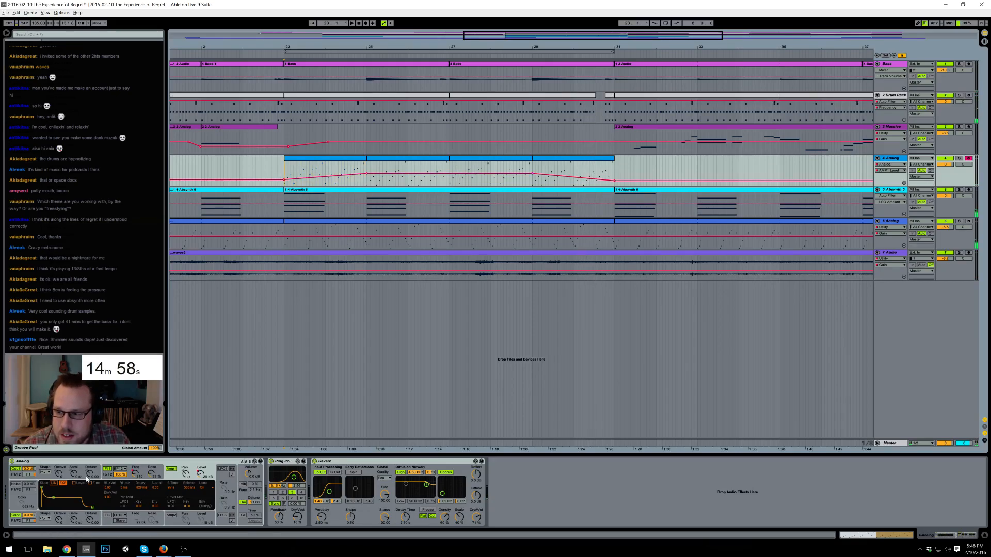
pyautogui.moveTo(53, 499); pyautogui.dragTo(52, 502)
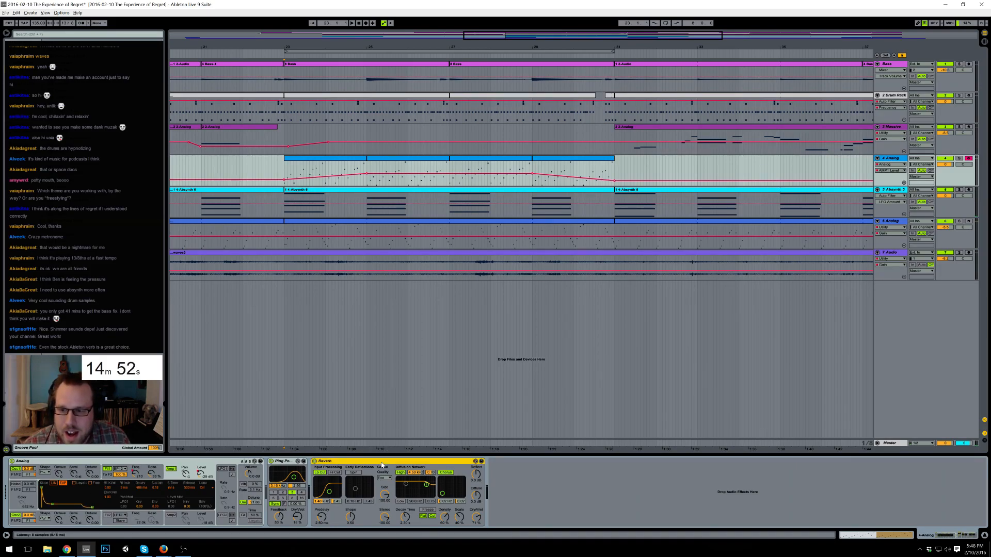
# - Adjust the Ping Pong Delay's feedback and dry/wet and the Reverb's dry/wet while listening
pyautogui.moveTo(297, 517); pyautogui.dragTo(298, 513)
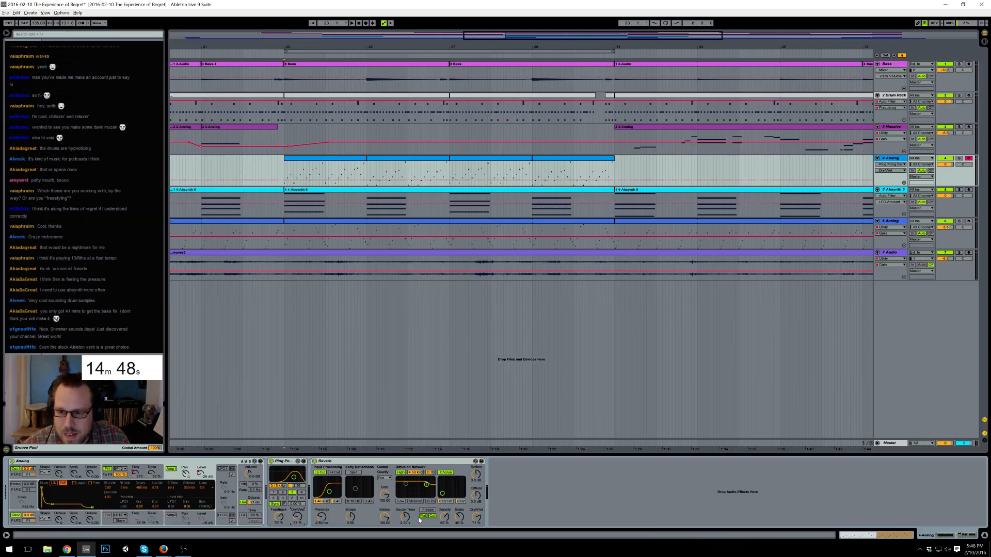
pyautogui.moveTo(477, 520); pyautogui.dragTo(476, 520)
pyautogui.press('space')
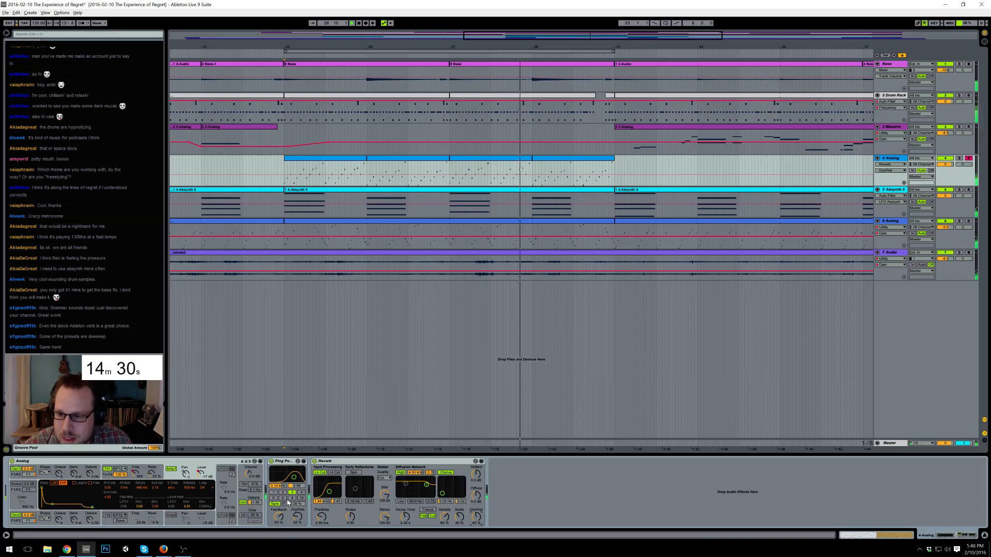
pyautogui.click(279, 517)
pyautogui.moveTo(297, 518); pyautogui.dragTo(298, 515)
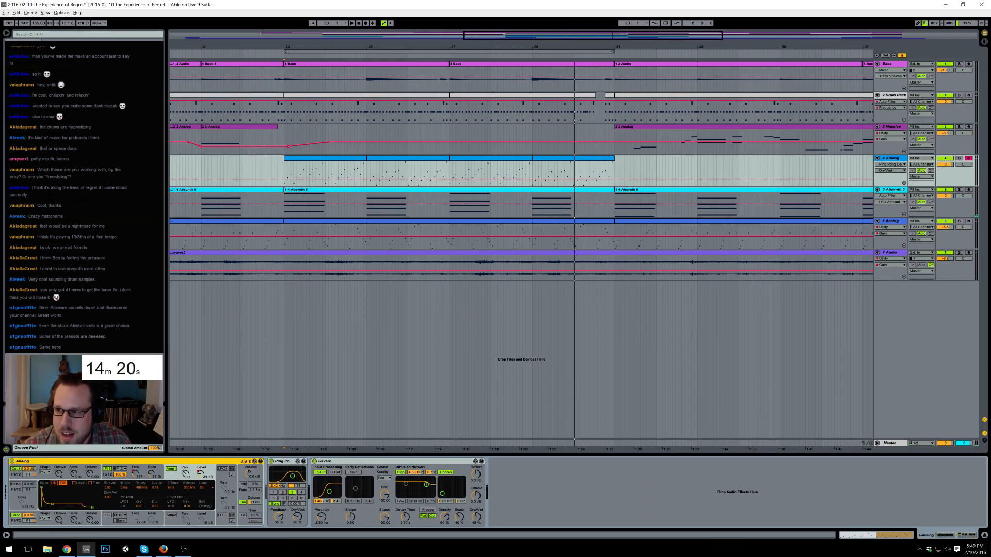
# - Insert an Overdrive between the Ping Pong Delay and Reverb, and tune both filter bands and the Analog's filter during playback
pyautogui.moveTo(98, 289); pyautogui.dragTo(328, 486)
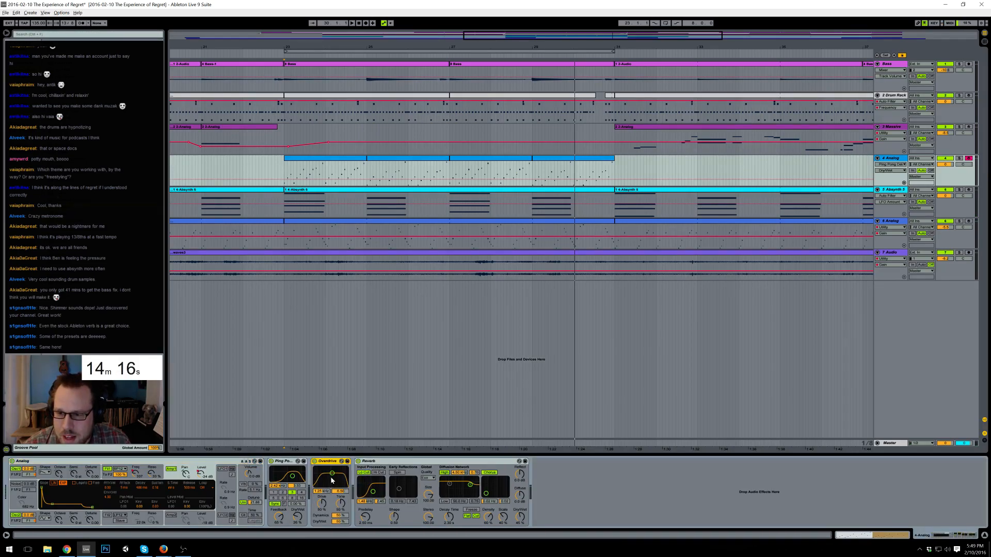
pyautogui.press('space')
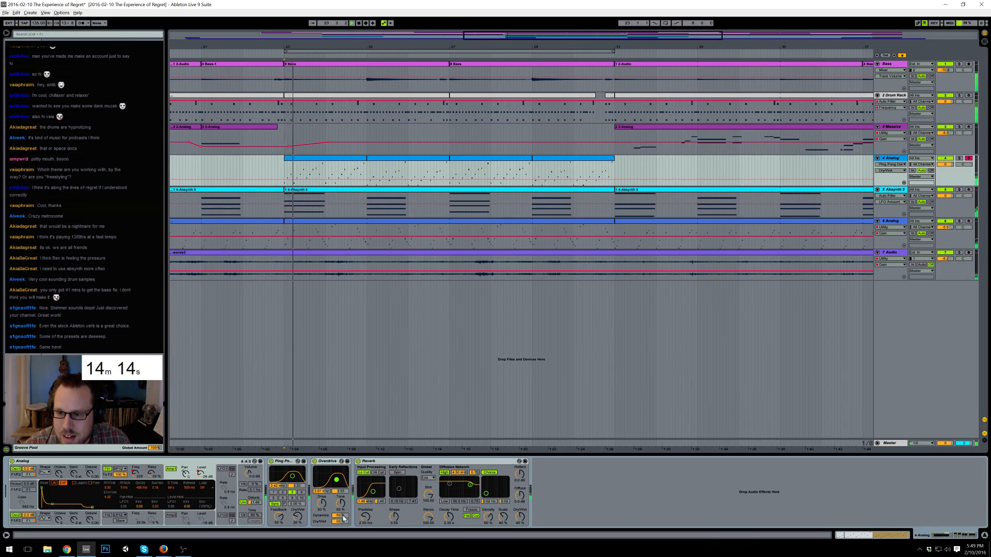
pyautogui.moveTo(337, 486); pyautogui.dragTo(289, 476)
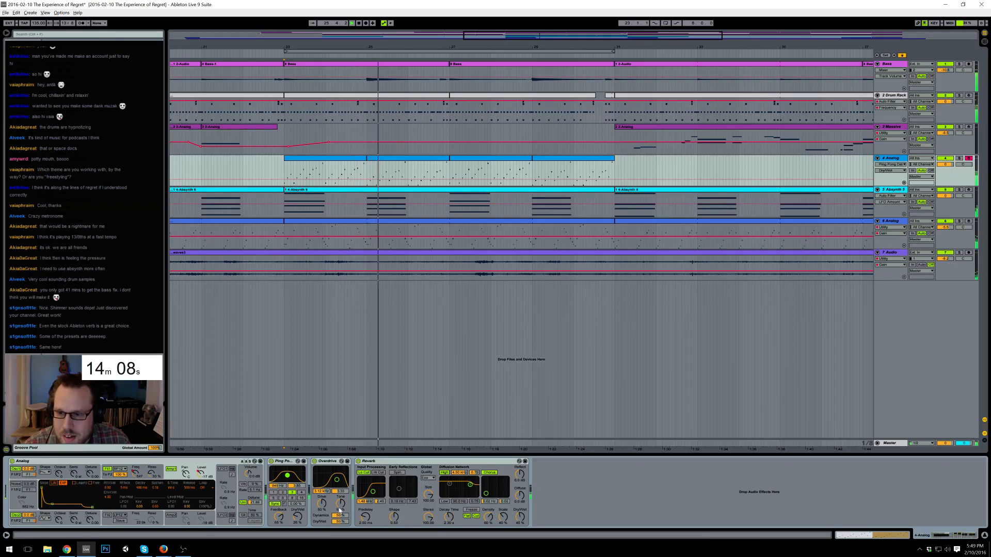
pyautogui.moveTo(135, 474); pyautogui.dragTo(151, 478)
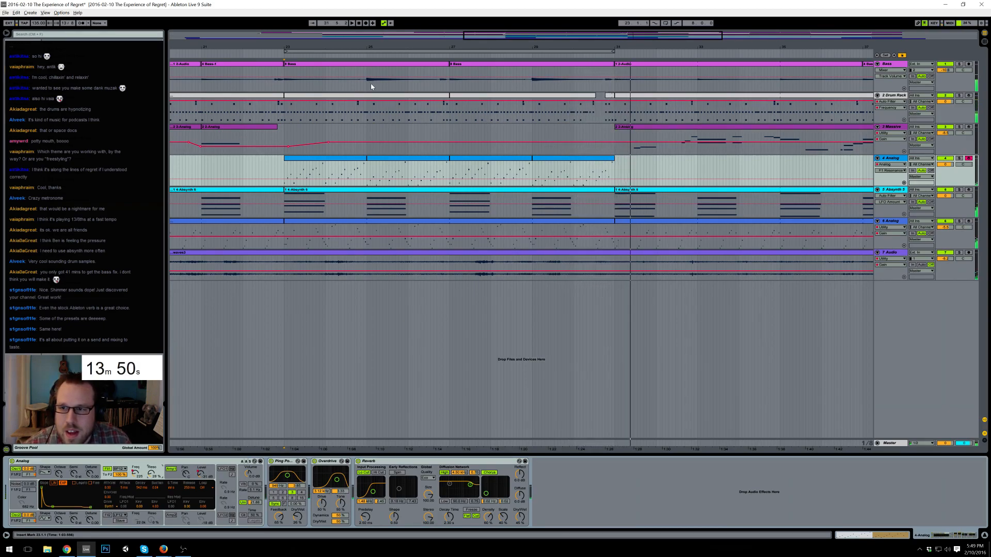
# - Load the CYCdh_TrashF-01 sample onto an empty pad of the Drum Rack and adjust its chain volume
pyautogui.doubleClick(377, 96)
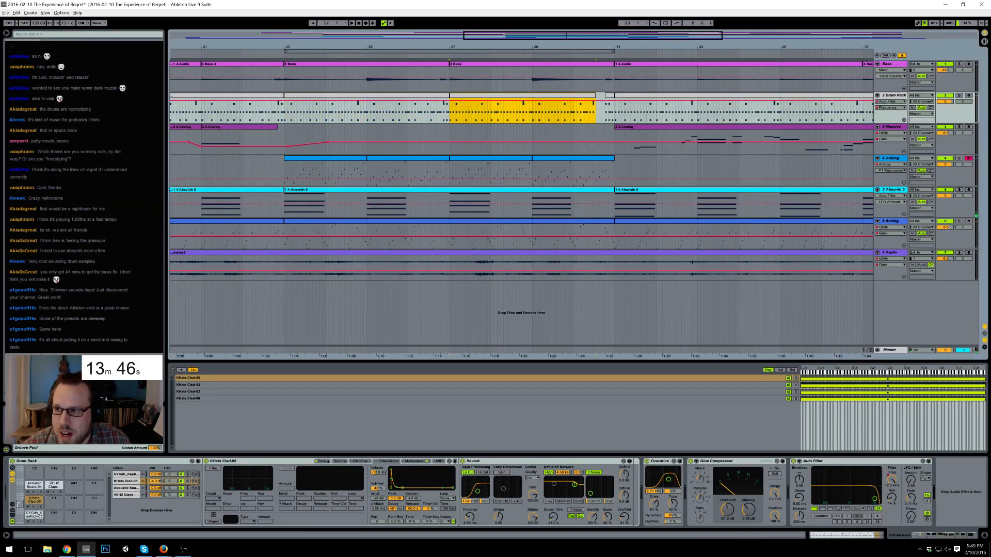
pyautogui.click(23, 145)
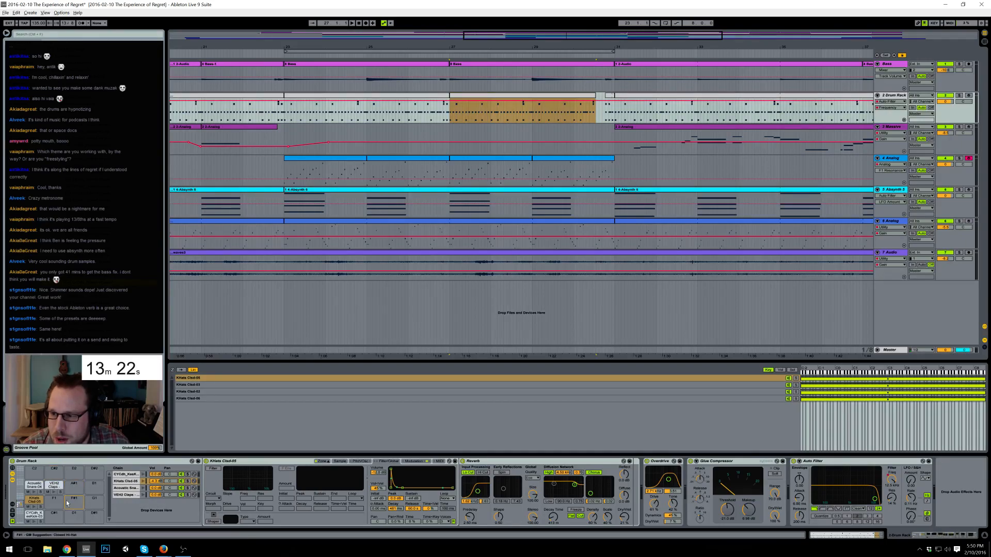
pyautogui.moveTo(70, 505); pyautogui.dragTo(72, 502)
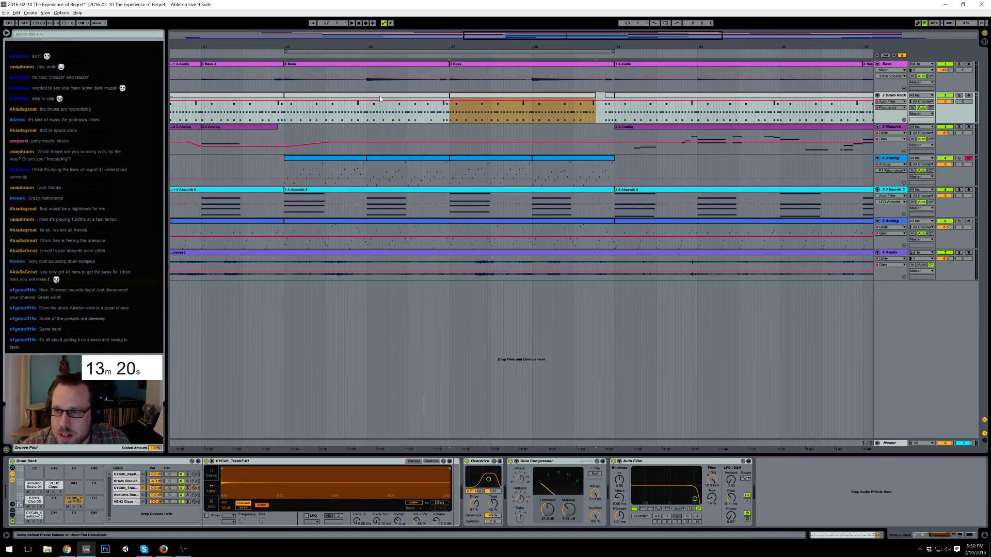
pyautogui.click(154, 488)
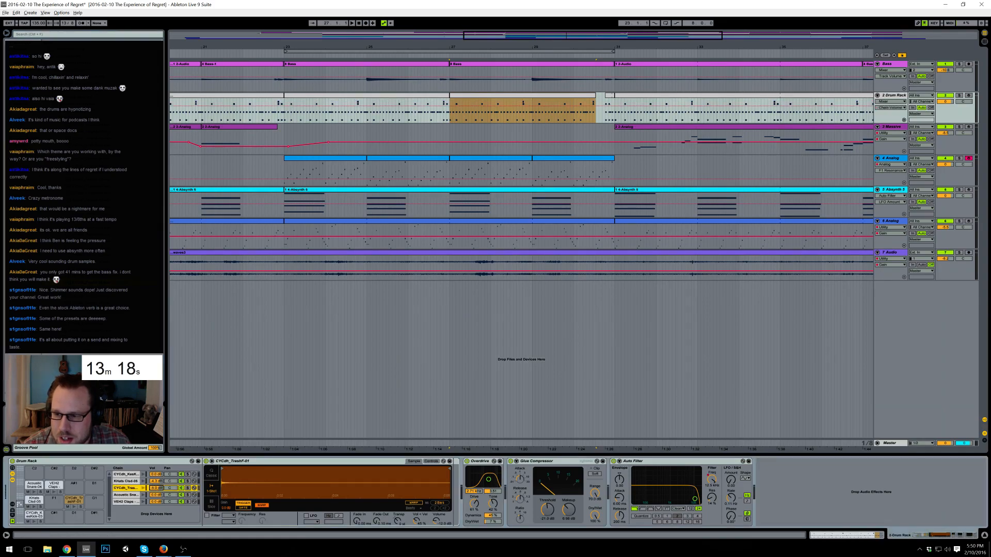
# - Open the drum clip at bar 23, add short notes in the VEH2 Claps lane and duplicate them repeatedly
pyautogui.doubleClick(315, 95)
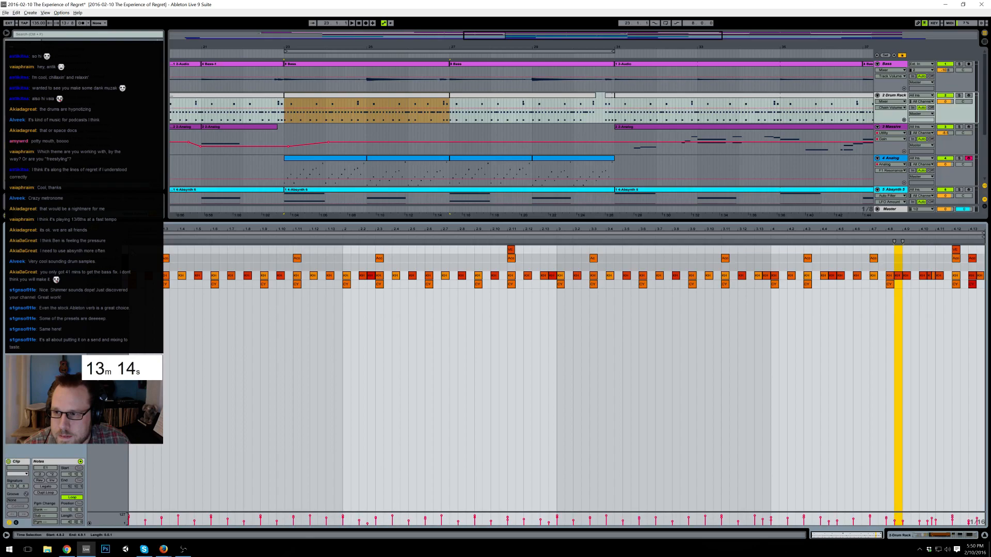
pyautogui.doubleClick(135, 250)
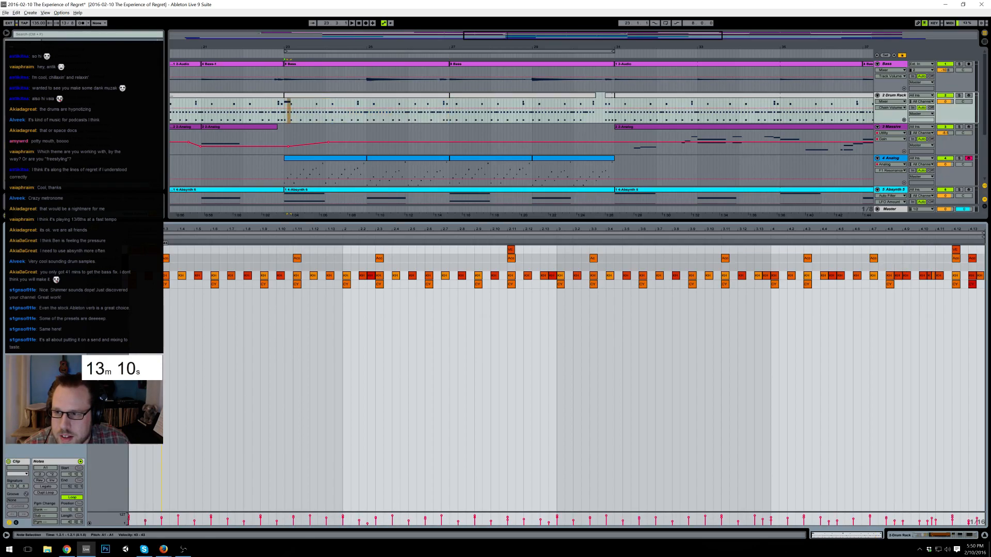
pyautogui.moveTo(165, 251); pyautogui.dragTo(178, 256)
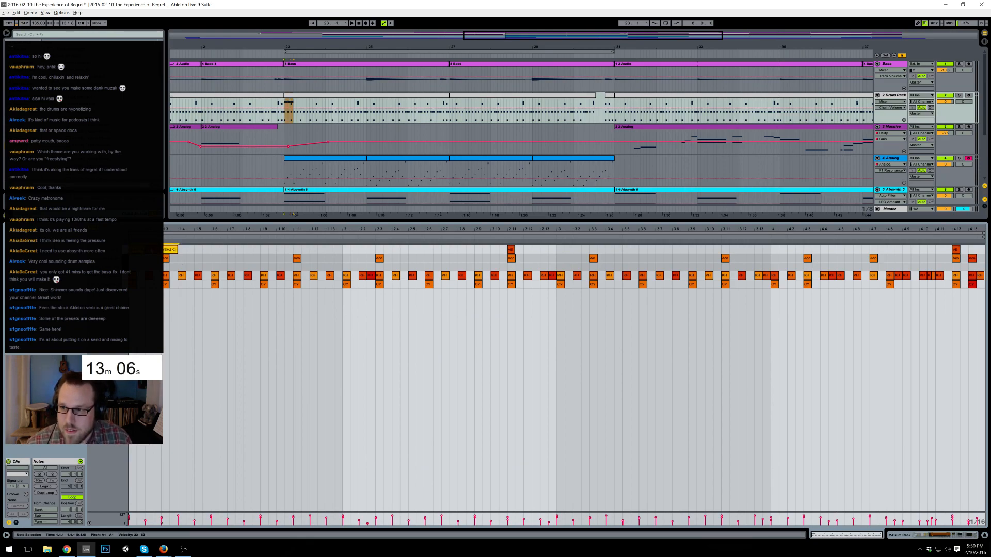
pyautogui.hotkey('ctrl', 'd')
pyautogui.hotkey('ctrl', 'd')
pyautogui.hotkey('ctrl', 'd')
pyautogui.hotkey('ctrl', 'd')
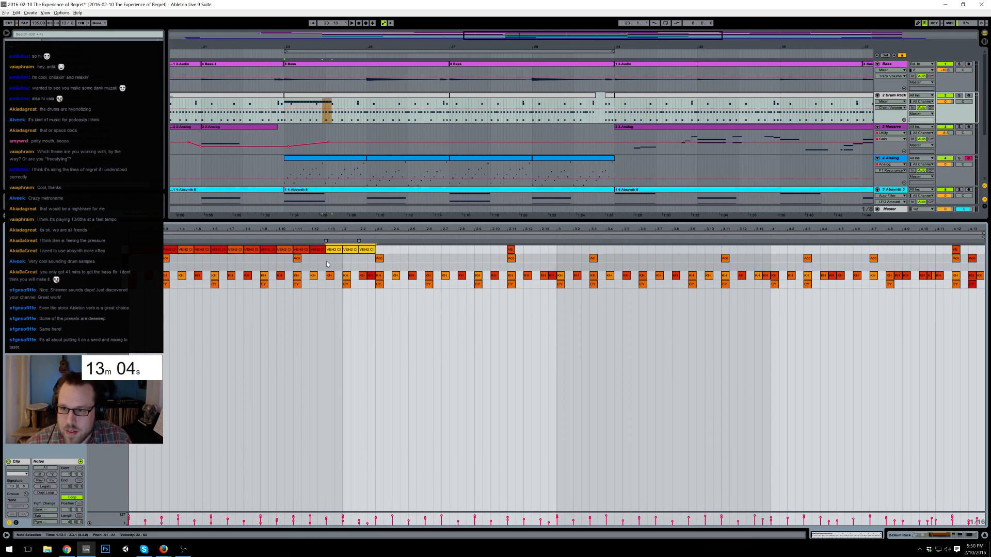
# - Delete the surplus duplicated notes, lengthen the last one to the end of the clip's first bar, and play
pyautogui.press('Delete')
pyautogui.click(355, 252)
pyautogui.moveTo(332, 252); pyautogui.dragTo(345, 251)
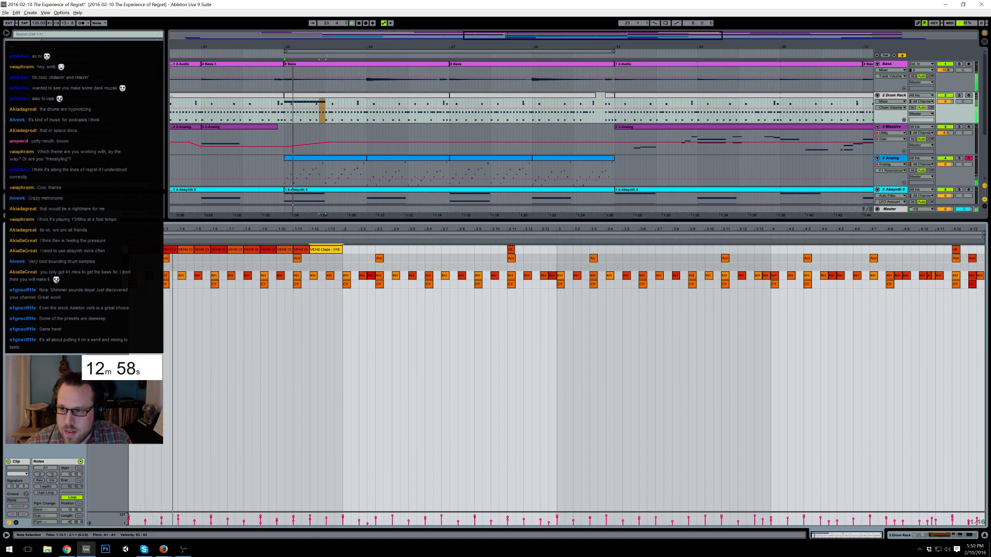
pyautogui.click(243, 259)
pyautogui.press('space')
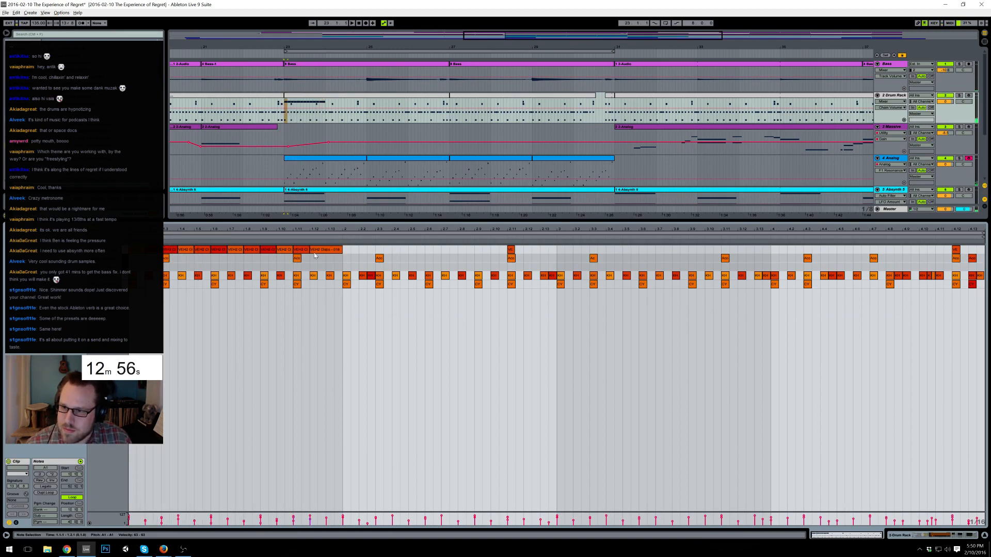
# - Move the repeated notes down to the CYCdh_TrashF-01 lane and repeat them across the whole drum clip
pyautogui.moveTo(348, 249); pyautogui.dragTo(164, 243)
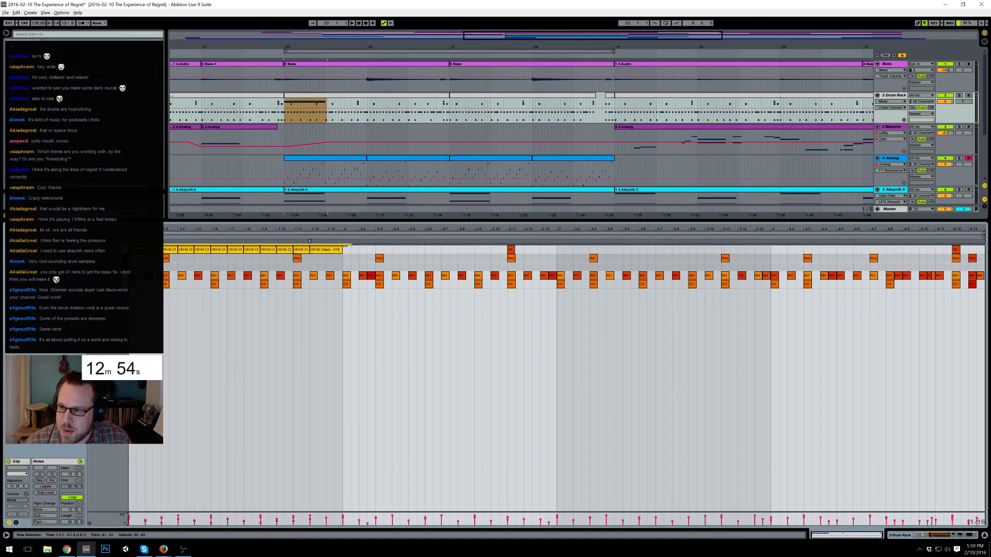
pyautogui.press('Down')
pyautogui.press('Down')
pyautogui.press('Down')
pyautogui.press('space')
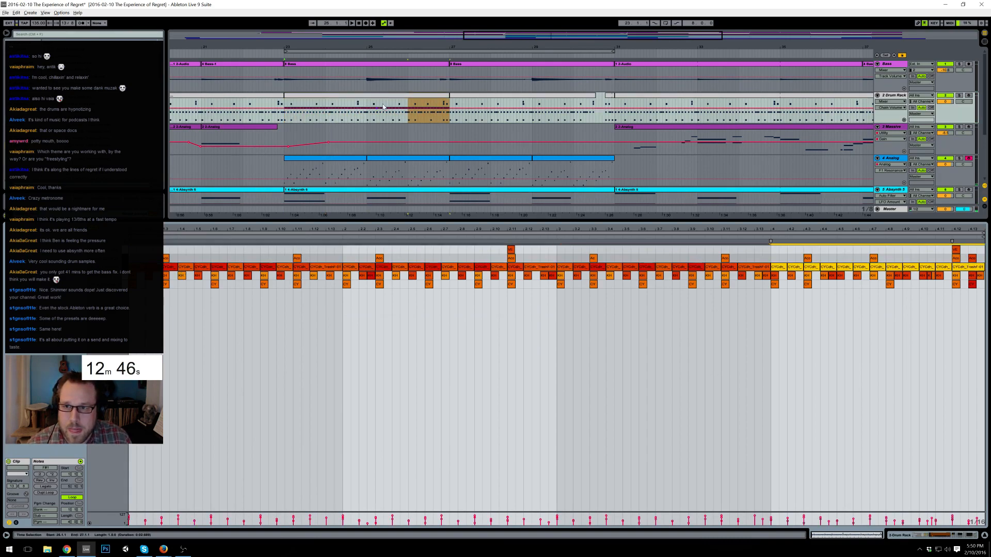
# - Extend the drum clip that starts at bar 23 to shortly before bar 31, then play the section
pyautogui.click(445, 95)
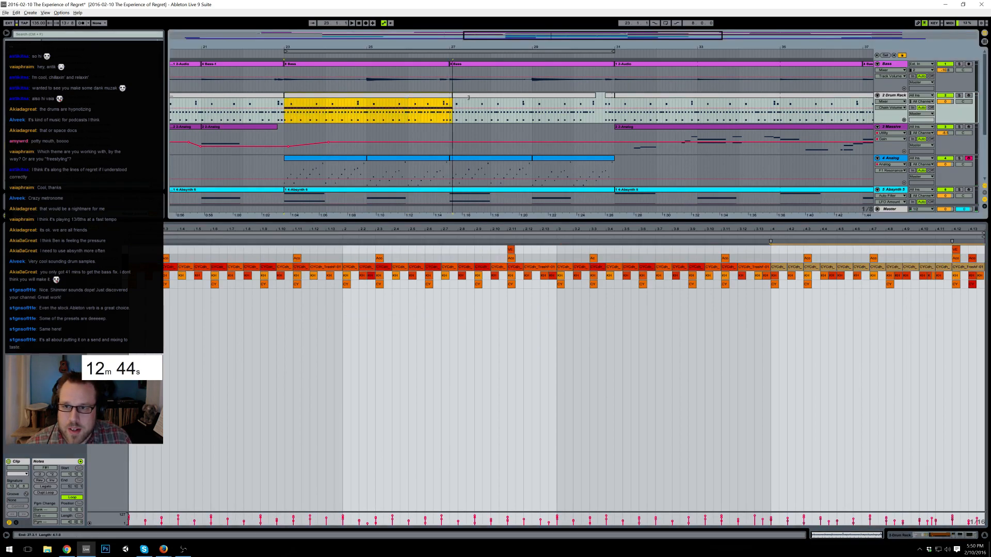
pyautogui.moveTo(520, 98); pyautogui.dragTo(593, 98)
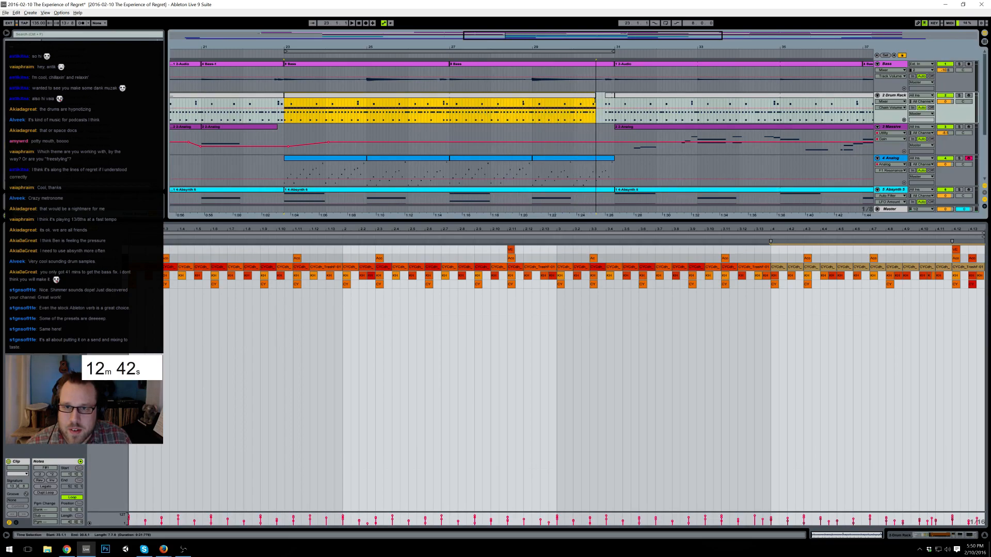
pyautogui.moveTo(580, 98); pyautogui.dragTo(587, 98)
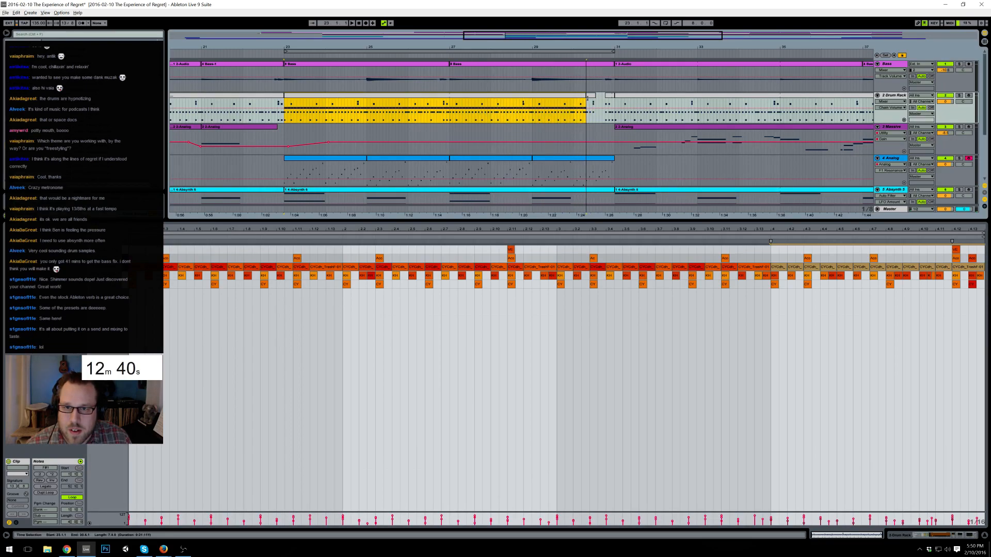
pyautogui.press('space')
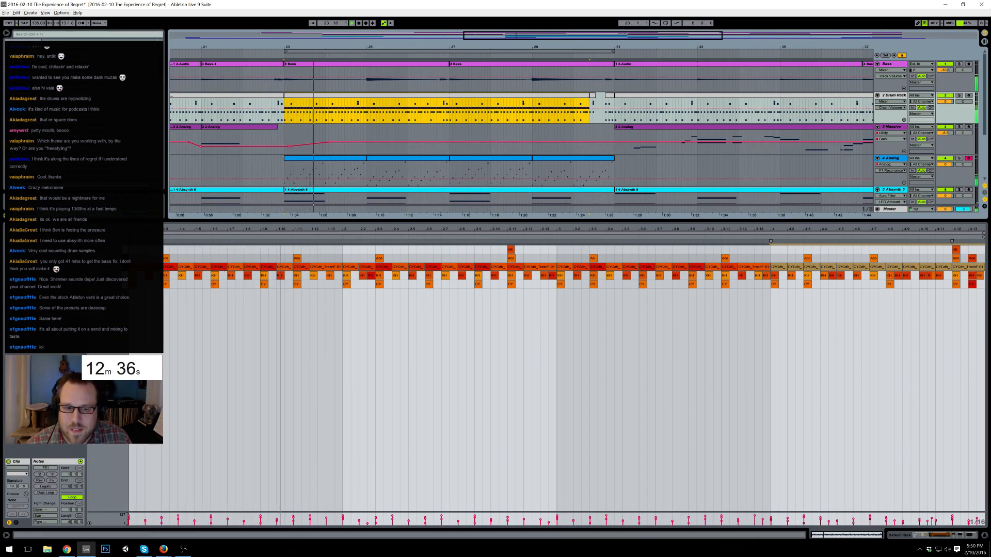
# - Convert the CYCdh_TrashF-01 pad's Simpler into a Sampler and adjust its sample offset
pyautogui.click(956, 538)
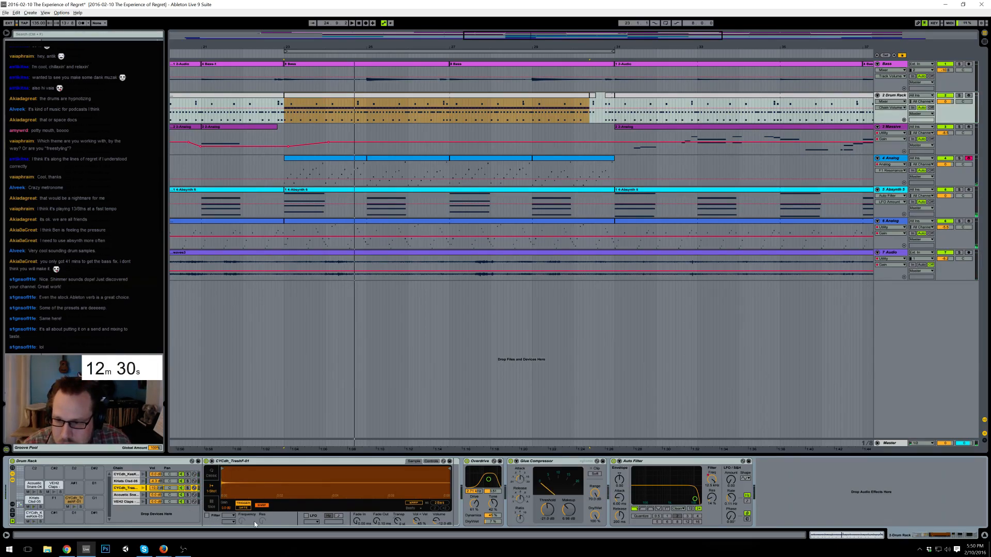
pyautogui.rightClick(246, 461)
pyautogui.click(271, 457)
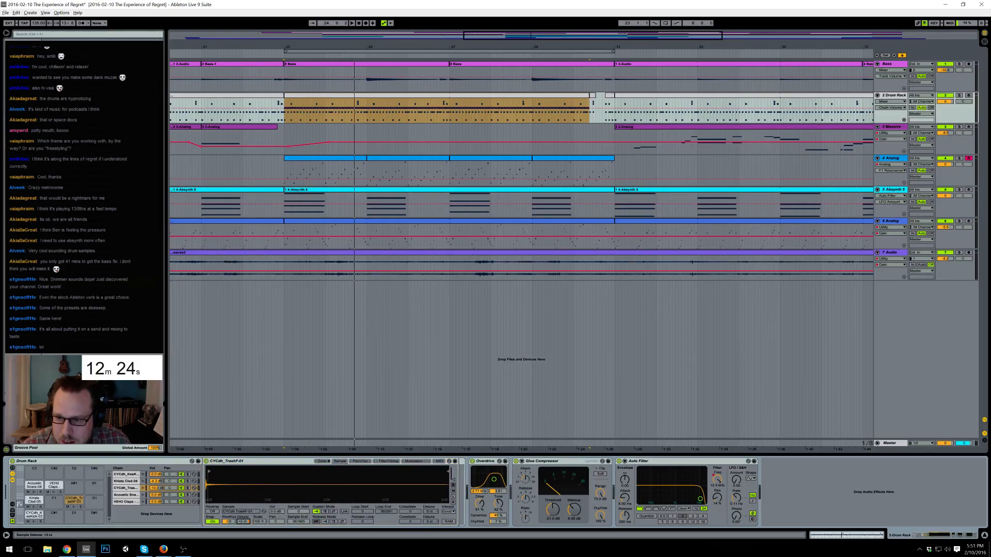
pyautogui.press('space')
pyautogui.moveTo(239, 524); pyautogui.dragTo(239, 520)
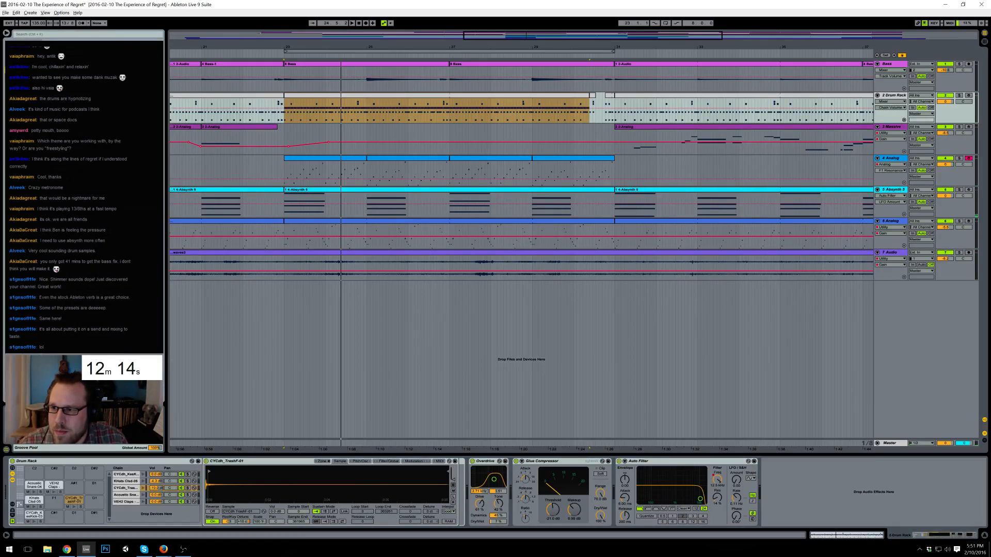
# - Insert a Reverb before the drum track's Overdrive, low-cut its input, adjust its dry/wet mix and decay, and play the result
pyautogui.moveTo(87, 232); pyautogui.dragTo(515, 518)
pyautogui.click(468, 474)
pyautogui.click(483, 473)
pyautogui.moveTo(473, 484); pyautogui.dragTo(477, 488)
pyautogui.moveTo(624, 516); pyautogui.dragTo(625, 504)
pyautogui.click(552, 518)
pyautogui.press('space')
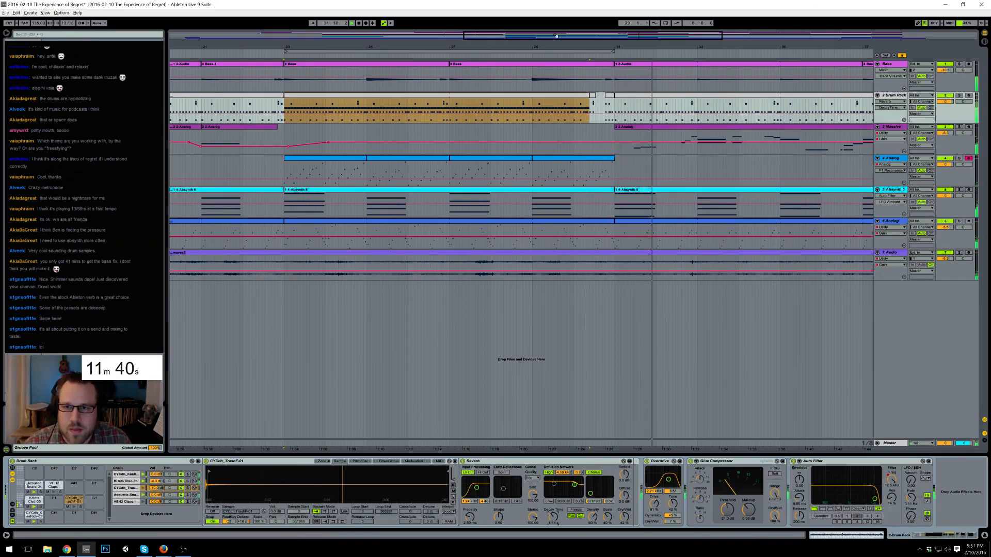
# - Add a MIDI track below the Massive track and load an Analog synth on it
pyautogui.press('space')
pyautogui.moveTo(556, 36)
pyautogui.mouseDown()
pyautogui.moveTo(547, 11)
pyautogui.moveTo(550, 43)
pyautogui.mouseUp()
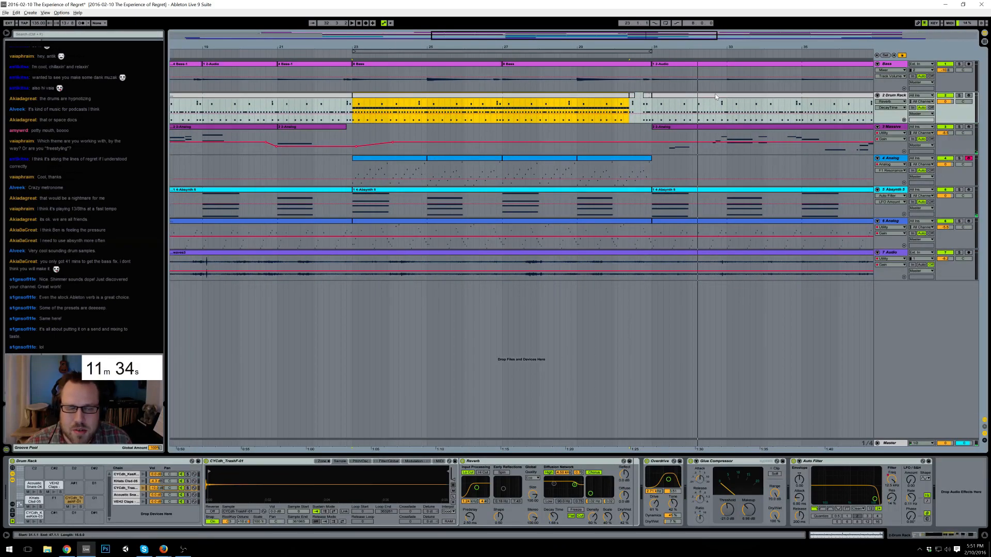
pyautogui.click(902, 130)
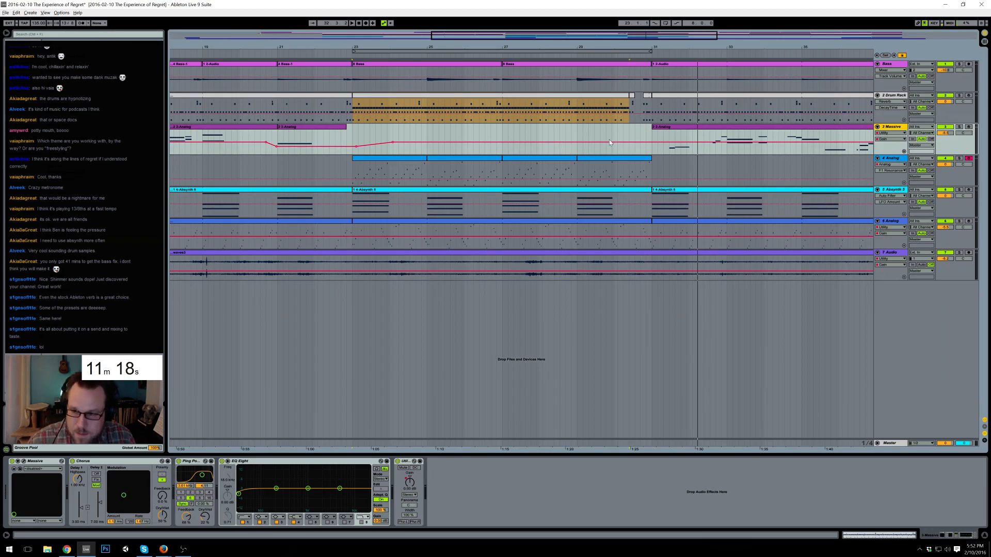
pyautogui.hotkey('ctrl', 'shift', 't')
pyautogui.moveTo(62, 51); pyautogui.dragTo(179, 486)
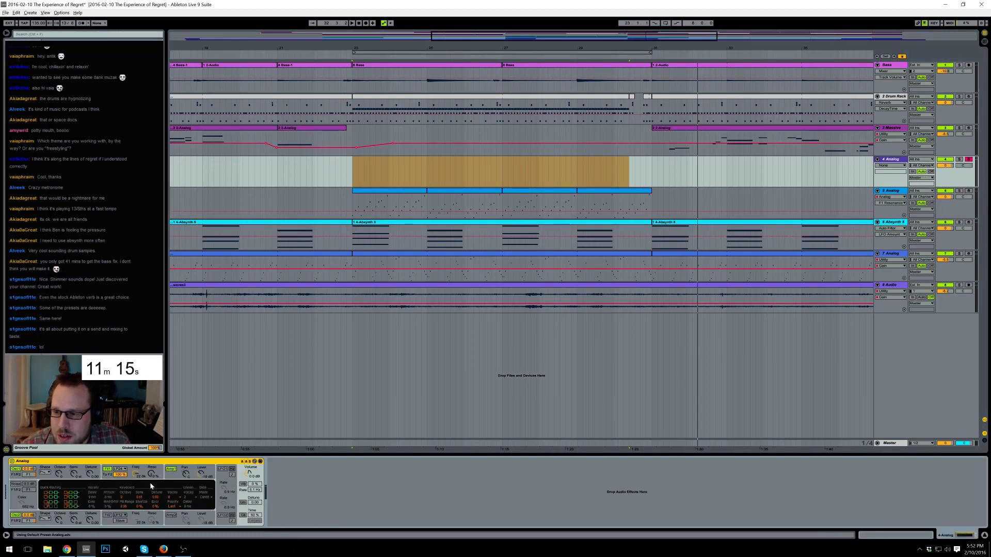
# - Shape the new Analog sound by lowering filter 1's frequency, setting oscillator 2's waveform and adjusting the filter envelope
pyautogui.click(121, 473)
pyautogui.moveTo(135, 473); pyautogui.dragTo(151, 471)
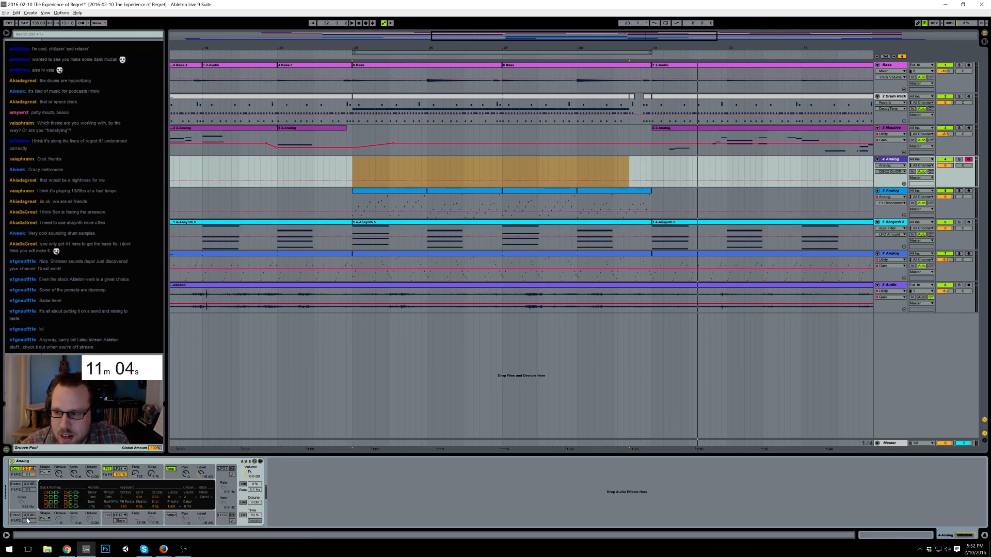
pyautogui.click(45, 519)
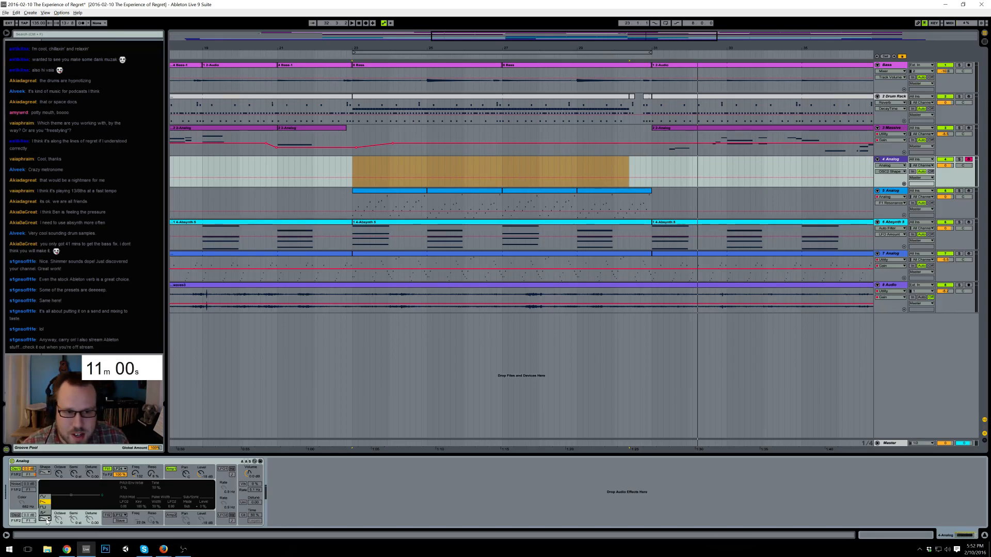
pyautogui.click(44, 501)
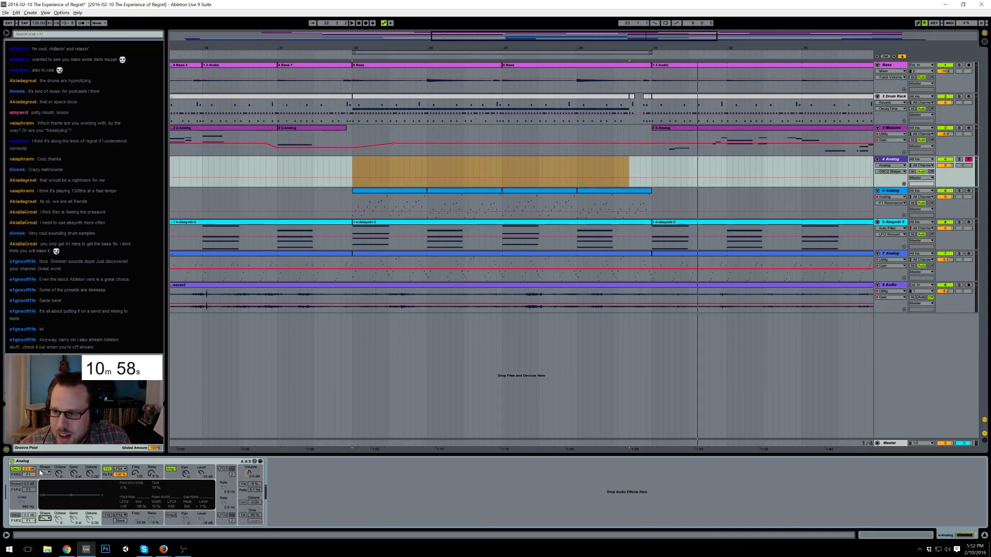
pyautogui.click(135, 474)
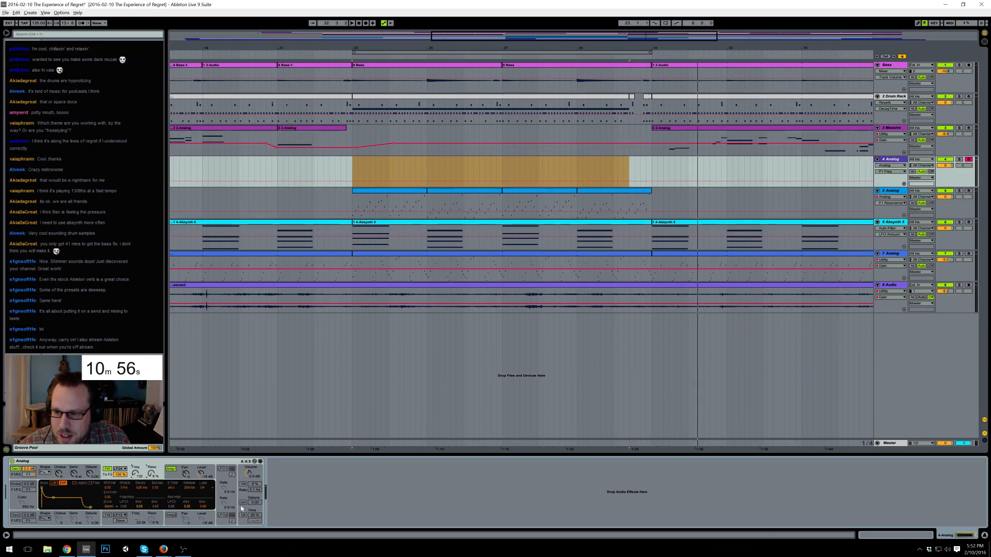
pyautogui.moveTo(54, 496); pyautogui.dragTo(55, 499)
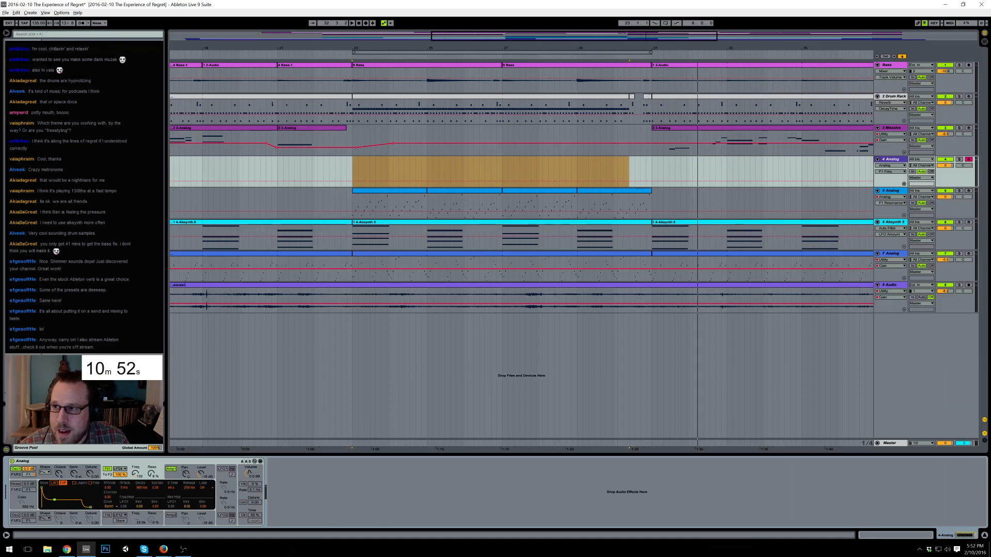
# - Add a Reverb after Analog on the new track and raise its decay time and dry/wet mix
pyautogui.moveTo(88, 241); pyautogui.dragTo(313, 492)
pyautogui.moveTo(362, 518); pyautogui.dragTo(361, 505)
pyautogui.moveTo(433, 517); pyautogui.dragTo(433, 511)
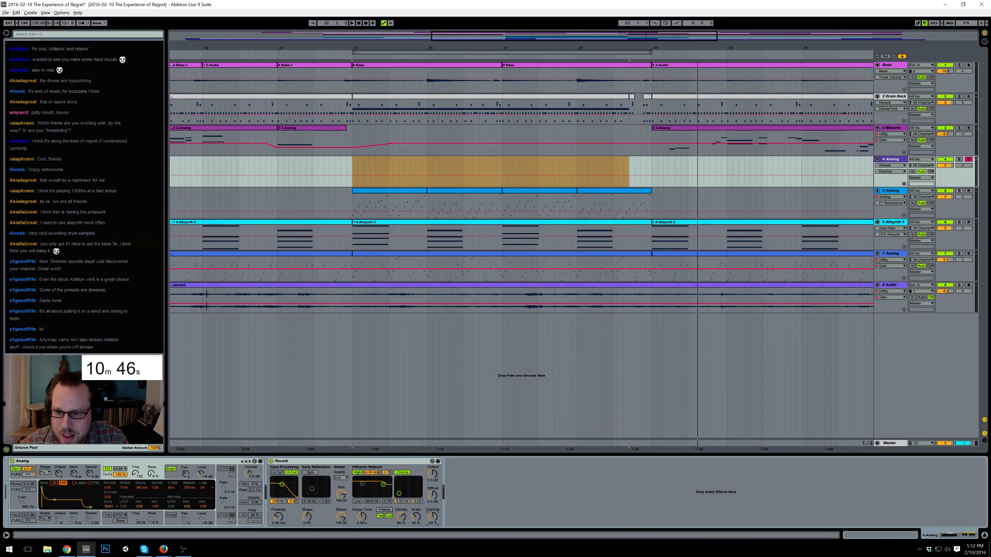
# - Switch the new Reverb's input filter from high cut to low cut, shift its frequency, and set the reverb quality
pyautogui.click(277, 473)
pyautogui.click(291, 473)
pyautogui.moveTo(281, 485); pyautogui.dragTo(290, 489)
pyautogui.click(343, 479)
pyautogui.click(341, 483)
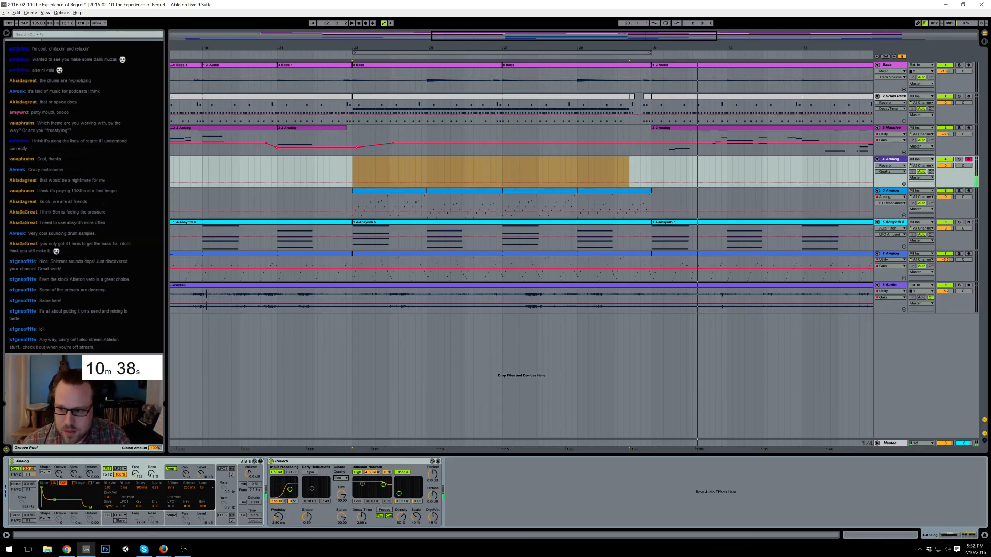
# - Raise the sustain of Analog's amplifier envelope and play the arrangement from bar 23
pyautogui.click(176, 476)
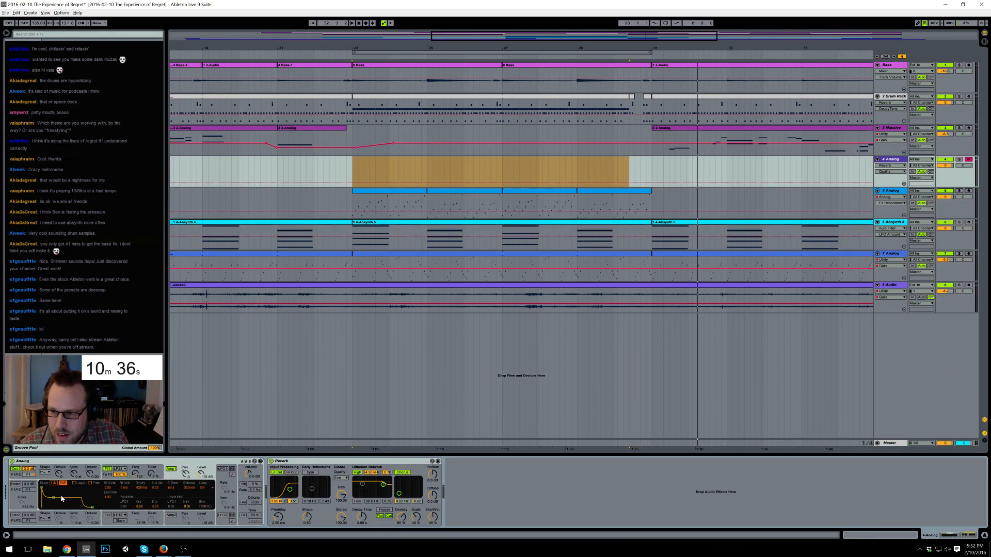
pyautogui.moveTo(53, 500); pyautogui.dragTo(51, 491)
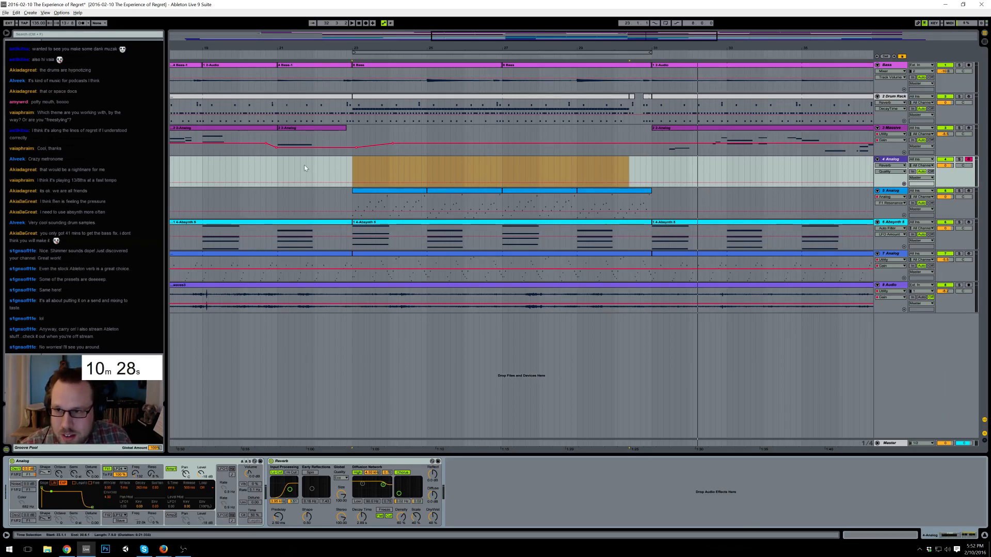
pyautogui.click(356, 166)
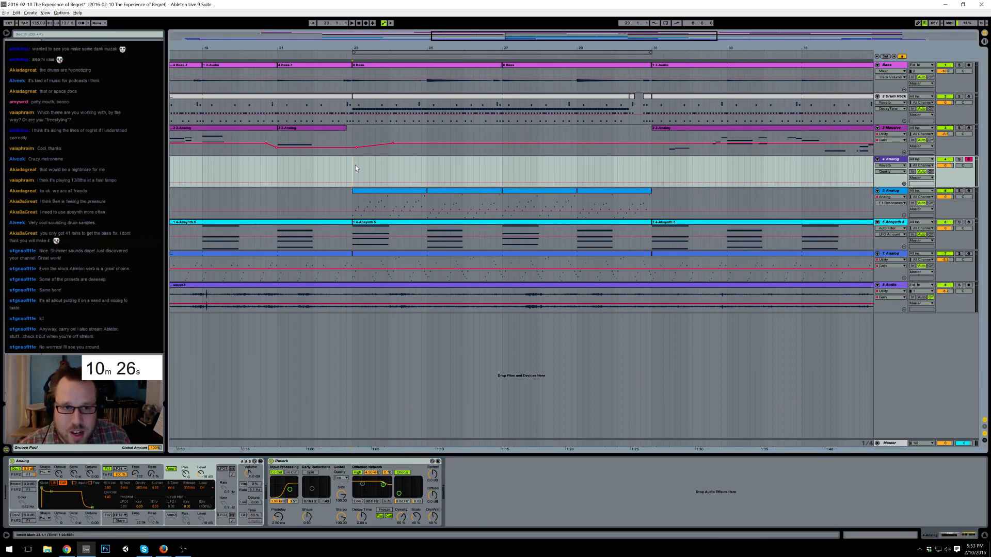
pyautogui.press('space')
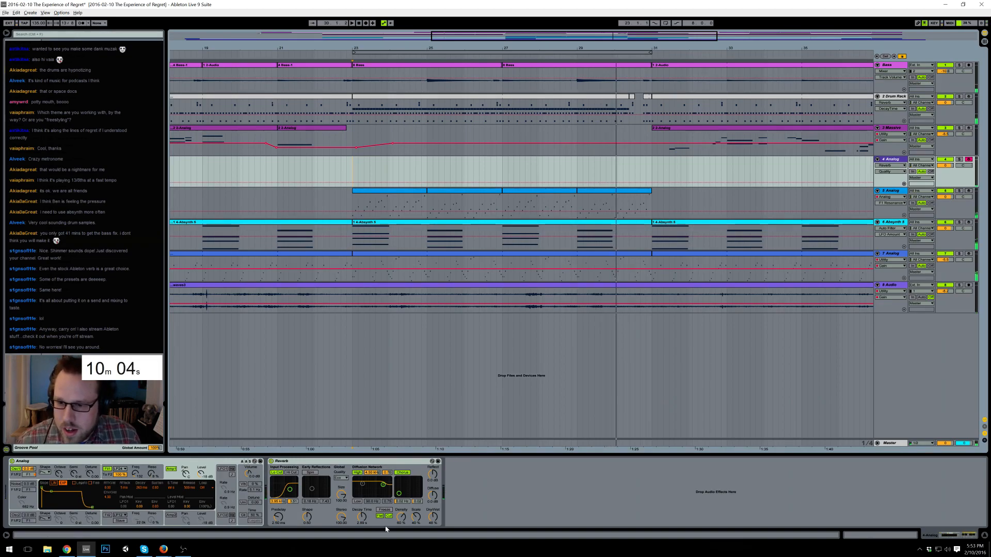
# - Refine the reverb mix, set Analog's filter 1 to 171 Hz with more resonance, and enable unison with added detune
pyautogui.click(360, 518)
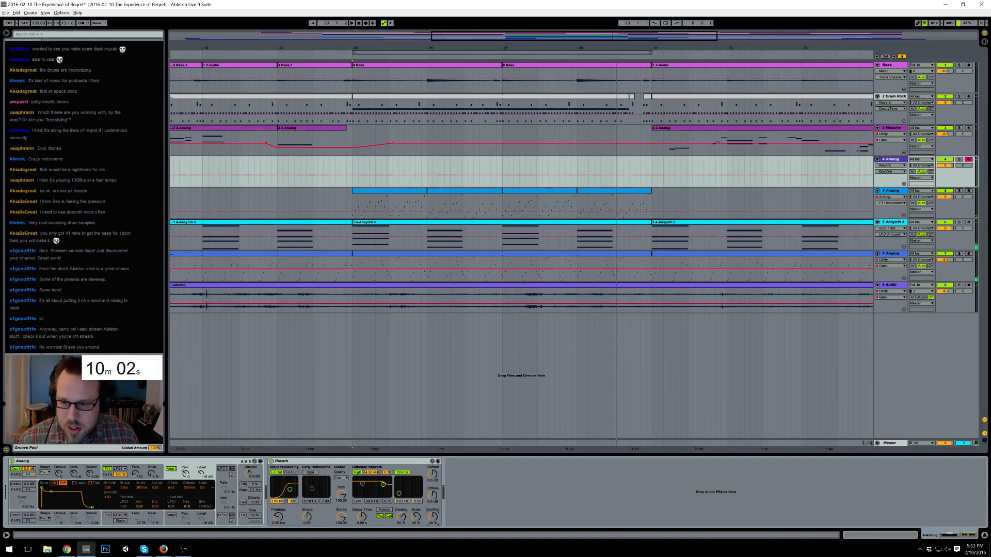
pyautogui.click(135, 477)
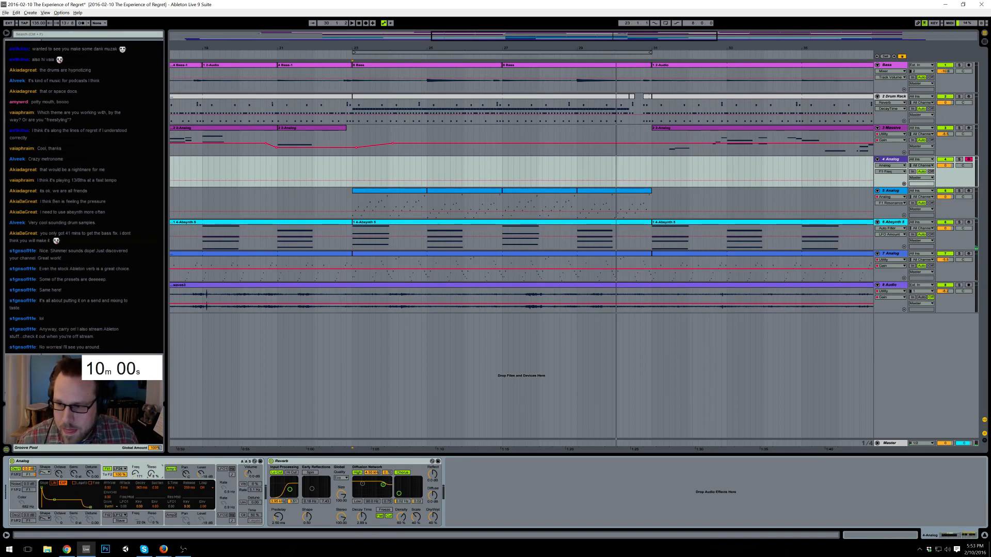
pyautogui.moveTo(151, 474); pyautogui.dragTo(152, 470)
pyautogui.moveTo(60, 495); pyautogui.dragTo(57, 491)
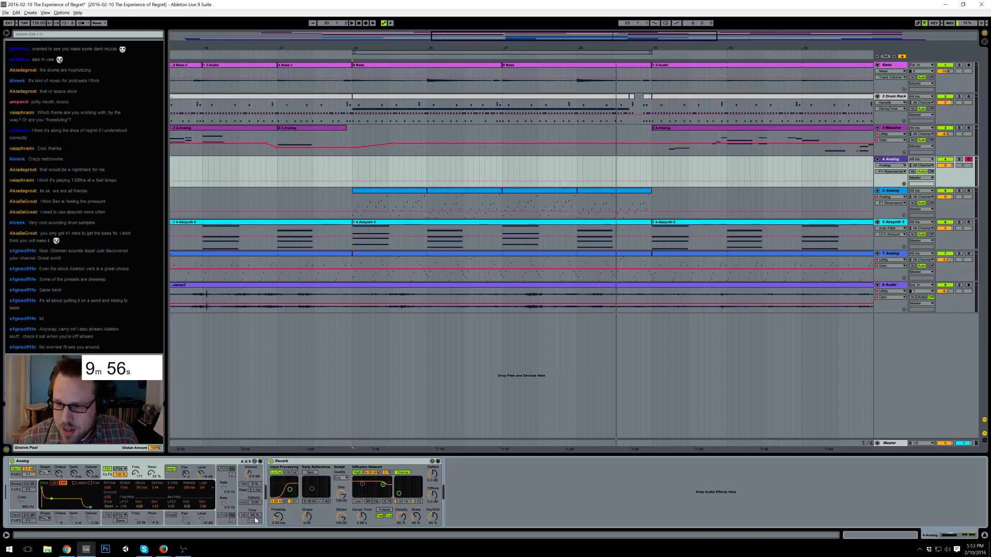
pyautogui.click(243, 503)
pyautogui.moveTo(254, 502); pyautogui.dragTo(254, 497)
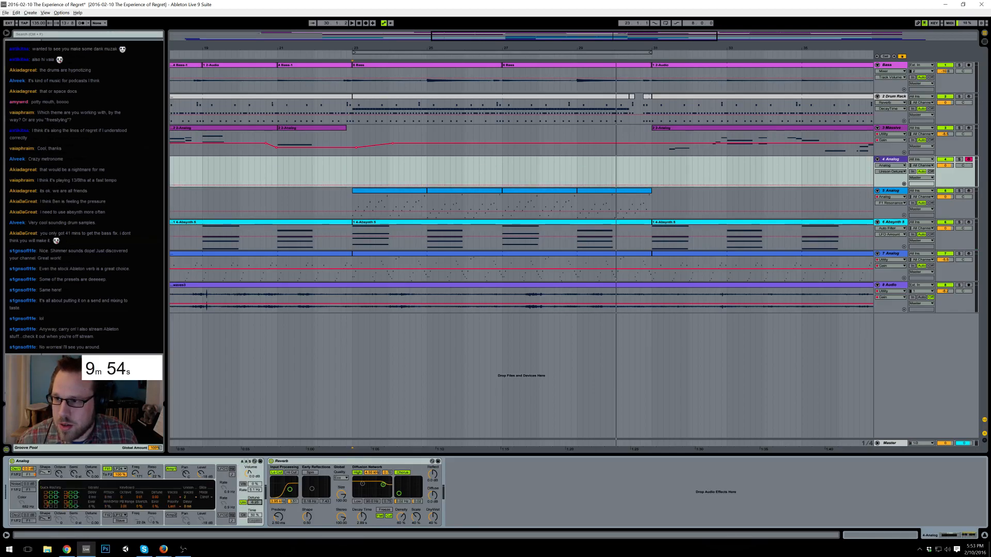
# - Insert an Overdrive between Analog and Reverb, lower its dry/wet mix and raise its dynamics
pyautogui.moveTo(103, 259); pyautogui.dragTo(292, 481)
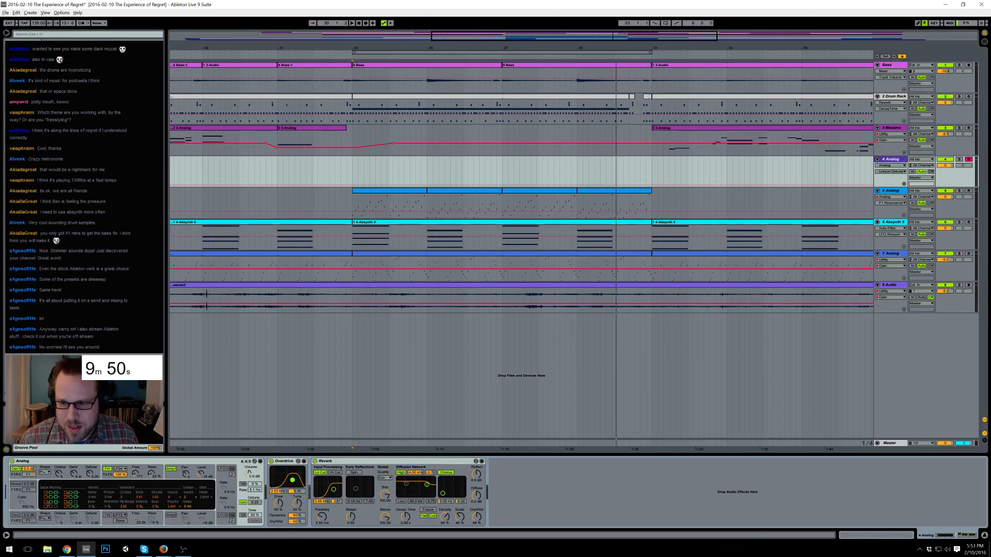
pyautogui.moveTo(296, 522); pyautogui.dragTo(297, 530)
pyautogui.moveTo(296, 515); pyautogui.dragTo(297, 510)
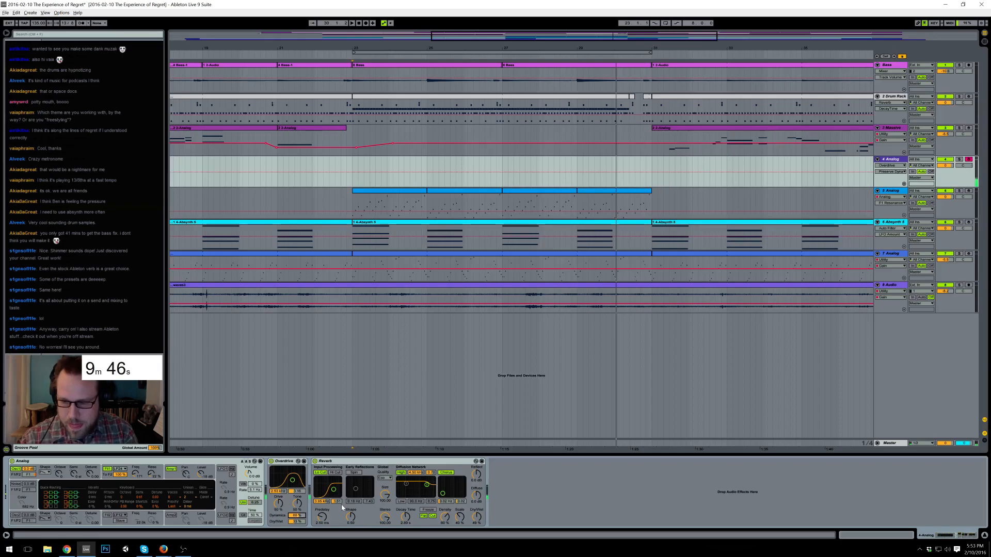
# - Make Analog monophonic, enable glide with legato, and adjust the glide time
pyautogui.click(170, 497)
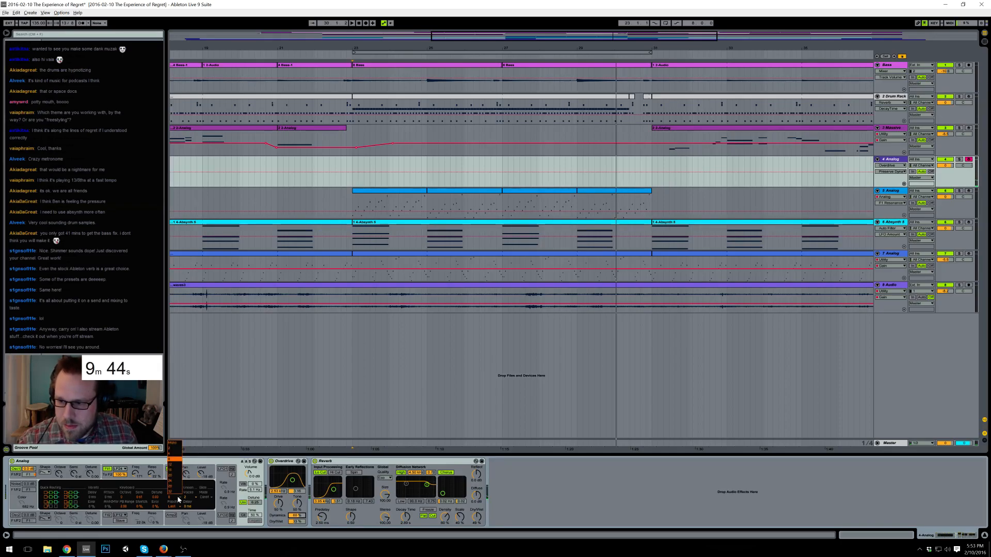
pyautogui.click(172, 444)
pyautogui.click(243, 515)
pyautogui.moveTo(254, 515); pyautogui.dragTo(255, 509)
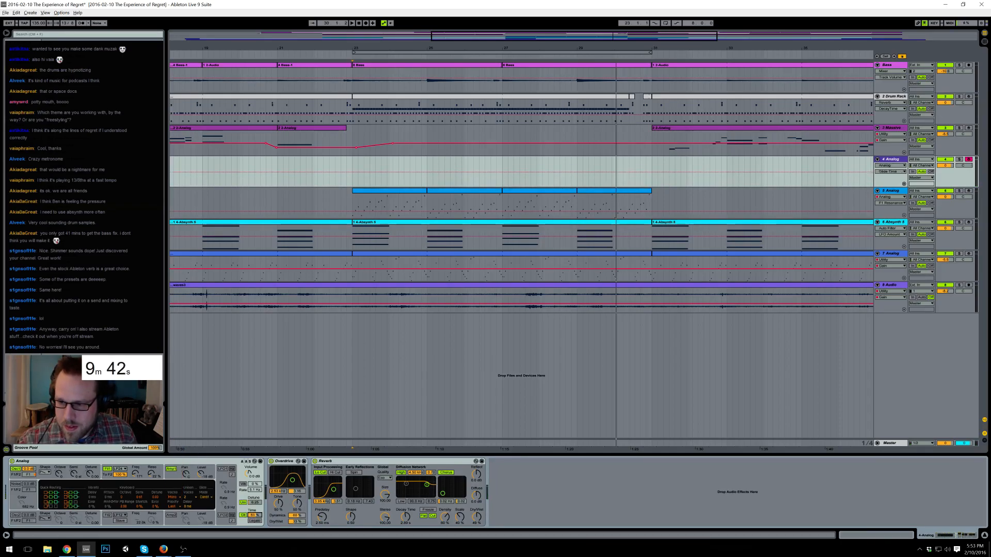
pyautogui.click(252, 522)
pyautogui.moveTo(253, 516); pyautogui.dragTo(254, 503)
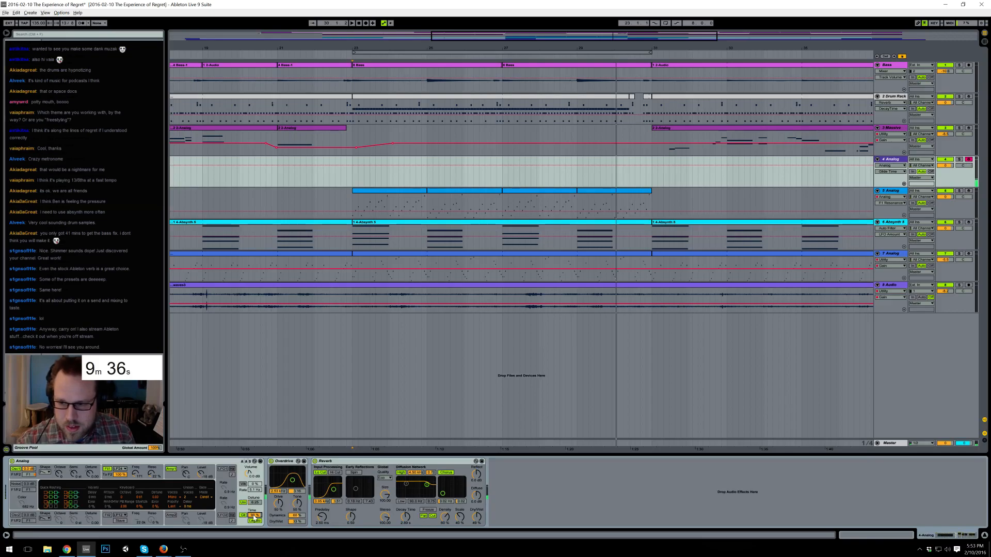
pyautogui.moveTo(253, 515); pyautogui.dragTo(253, 517)
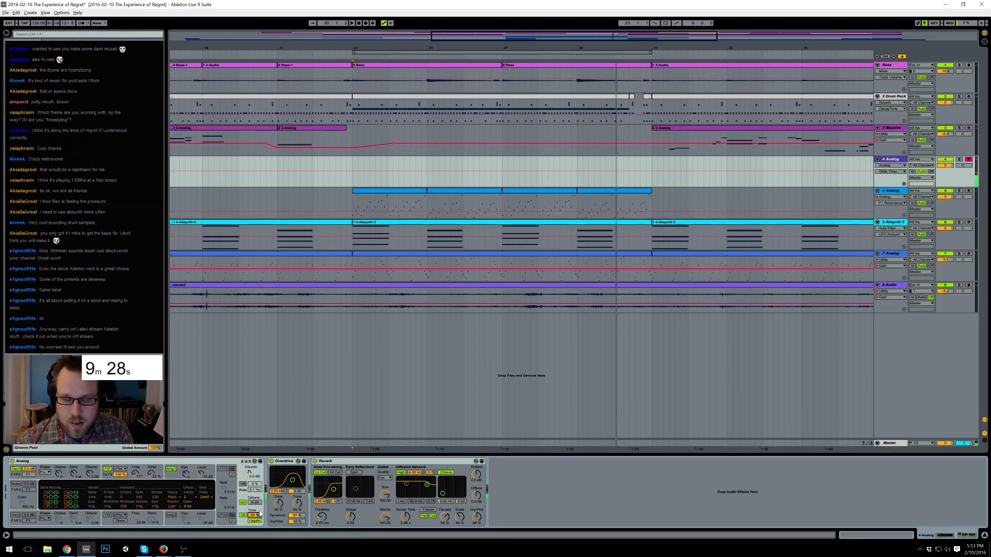
# - Place the insert marker just before bar 23, raise the filter envelope's sustain, and increase filter 1's frequency and resonance
pyautogui.click(333, 166)
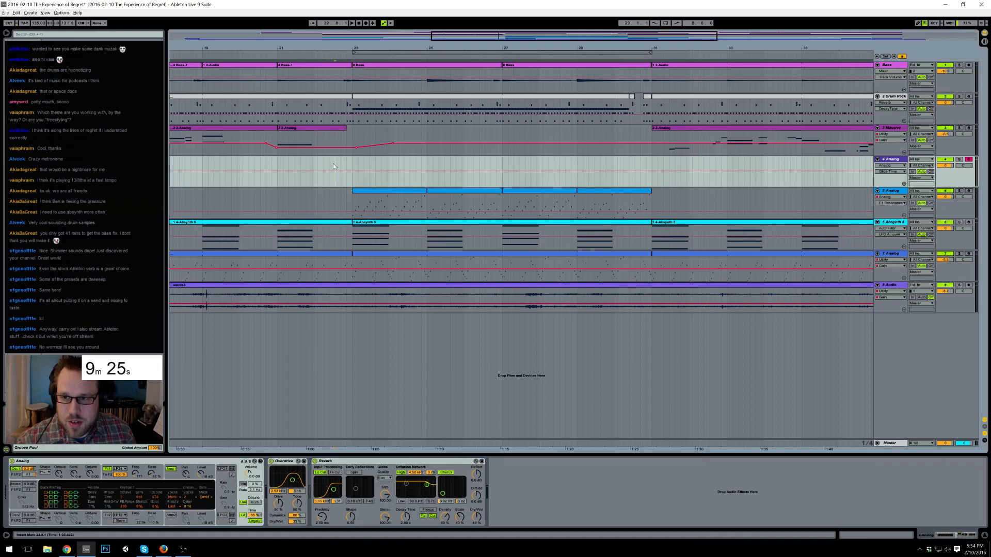
pyautogui.click(107, 482)
pyautogui.moveTo(54, 502); pyautogui.dragTo(52, 492)
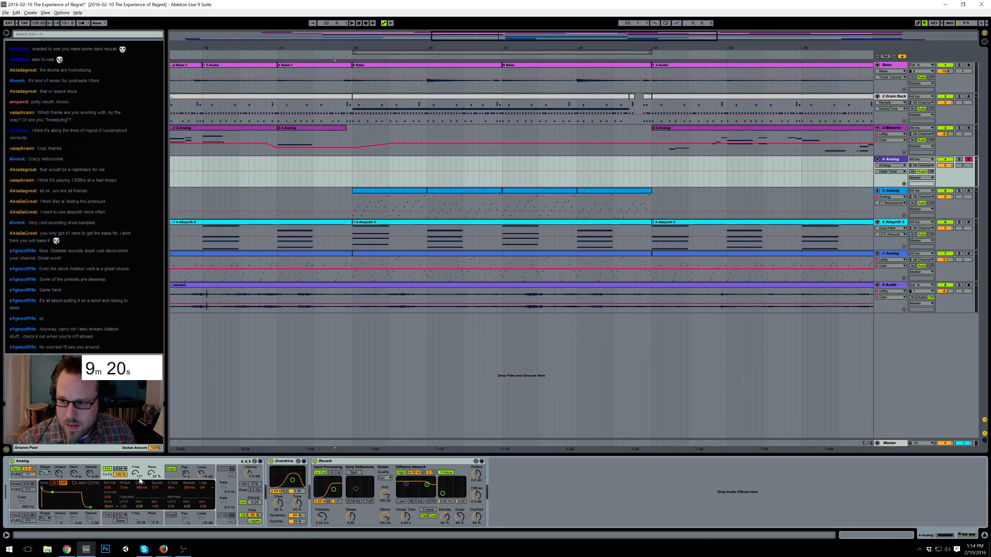
pyautogui.moveTo(151, 474); pyautogui.dragTo(135, 470)
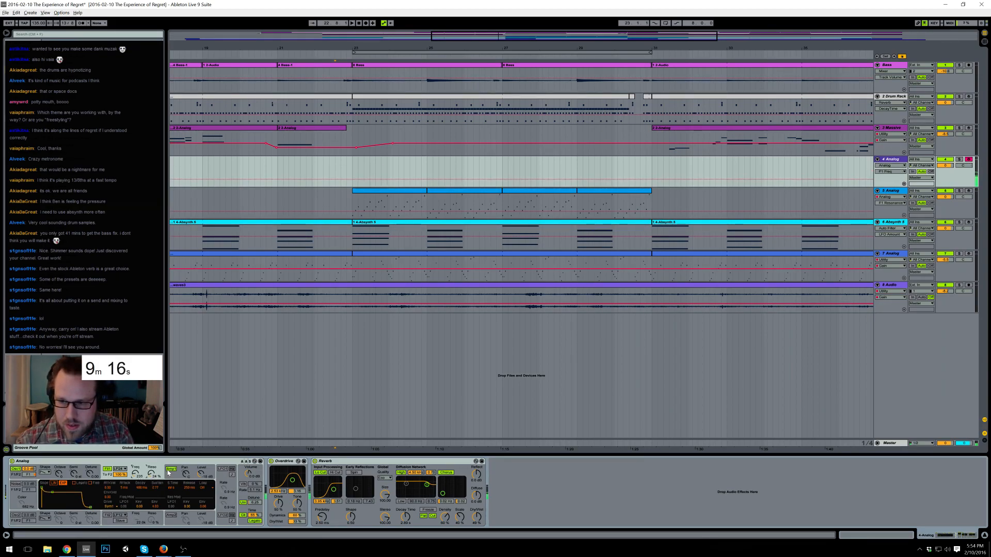
# - Raise Analog's filter 1 frequency, adjust its resonance and envelope modulation, and increase the unison detune
pyautogui.moveTo(157, 508); pyautogui.dragTo(158, 510)
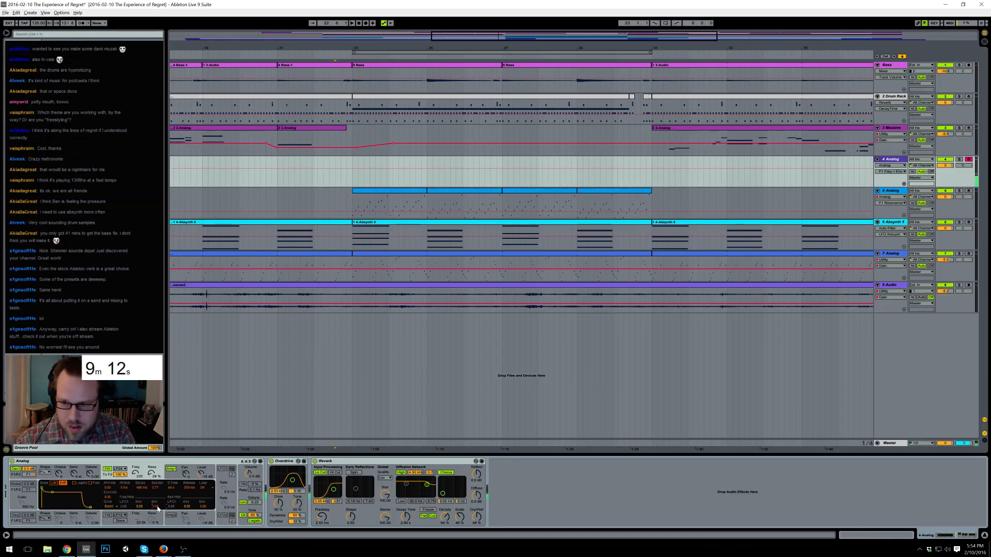
pyautogui.click(153, 474)
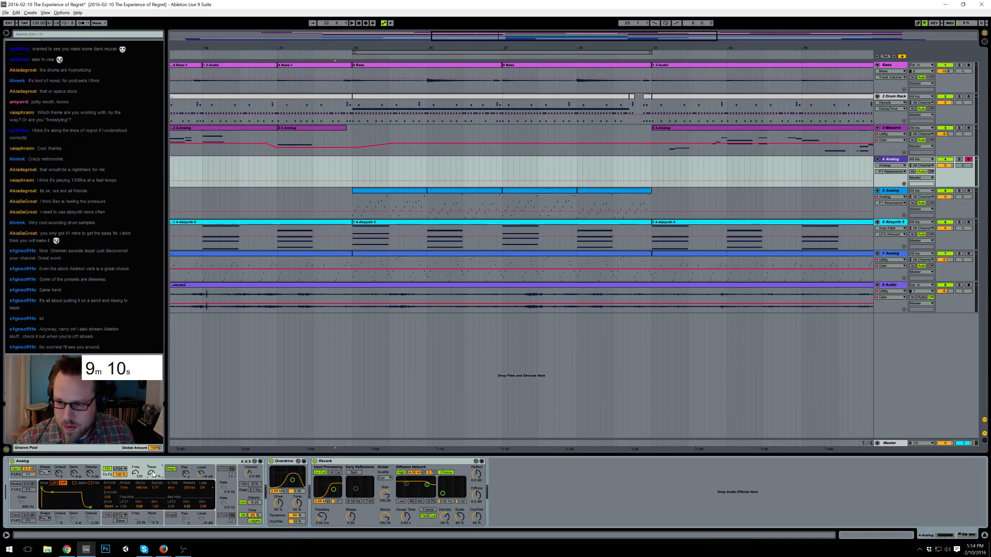
pyautogui.moveTo(135, 474); pyautogui.dragTo(136, 465)
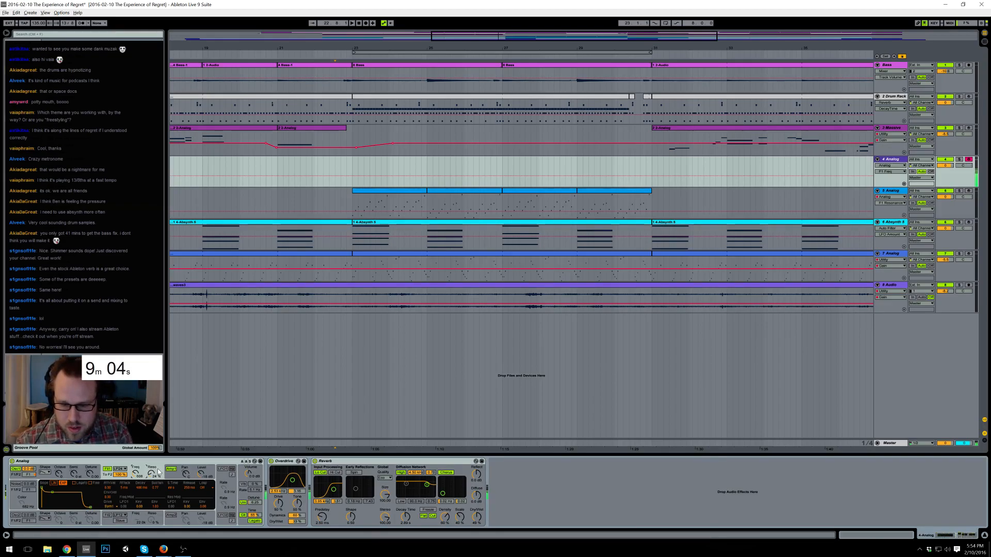
pyautogui.moveTo(253, 502); pyautogui.dragTo(253, 495)
# - Adjust the reverb's decay time and dry/wet mix, and lower the Overdrive's band frequency
pyautogui.moveTo(406, 517); pyautogui.dragTo(406, 519)
pyautogui.moveTo(476, 517); pyautogui.dragTo(476, 514)
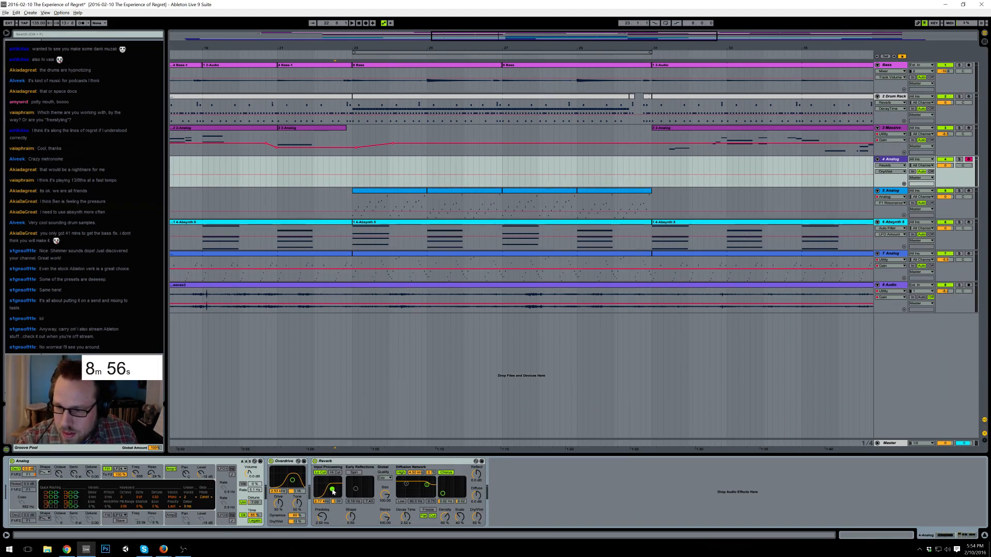
pyautogui.moveTo(295, 482); pyautogui.dragTo(288, 481)
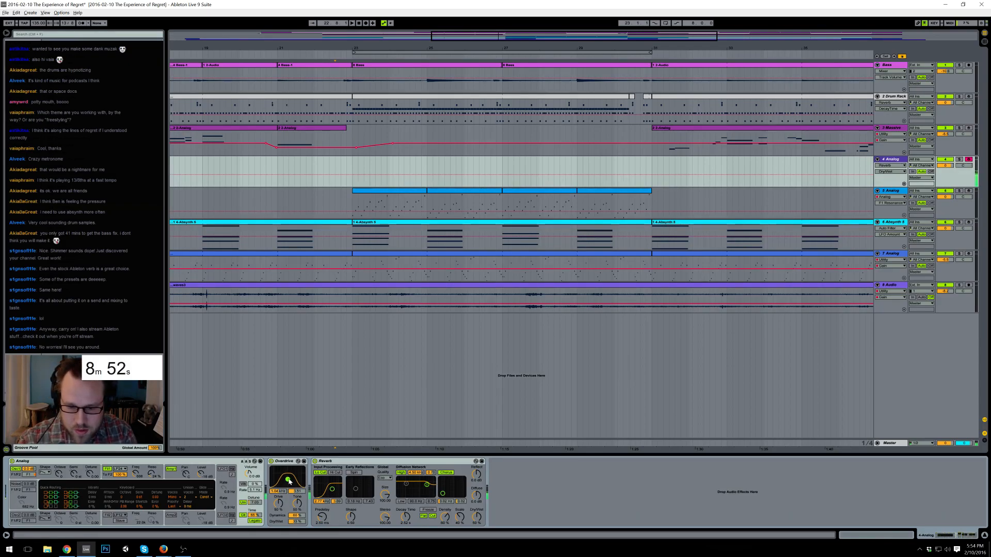
# - Record a lead melody on the 4 Analog track from just before bar 23 to bar 31, and lengthen its final note
pyautogui.press('F9')
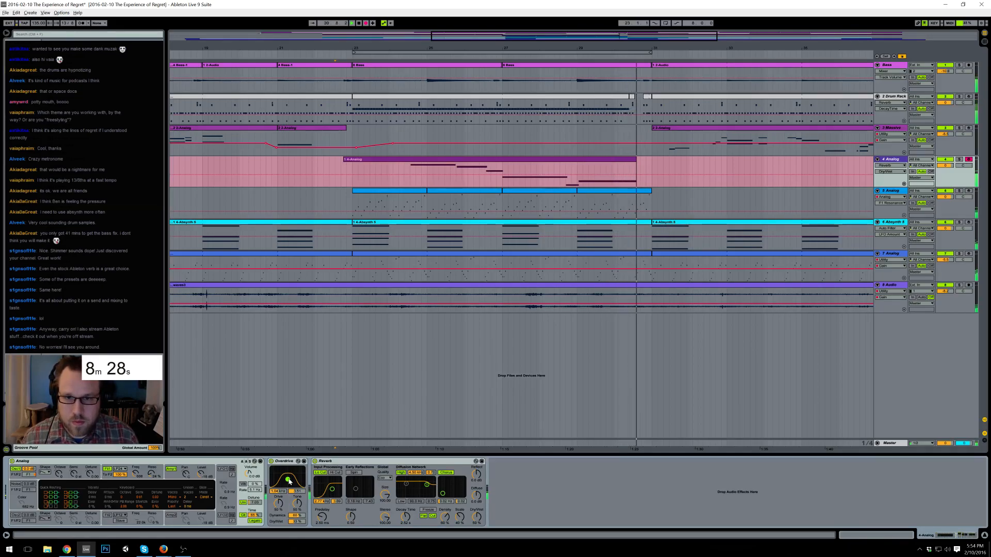
pyautogui.press('space')
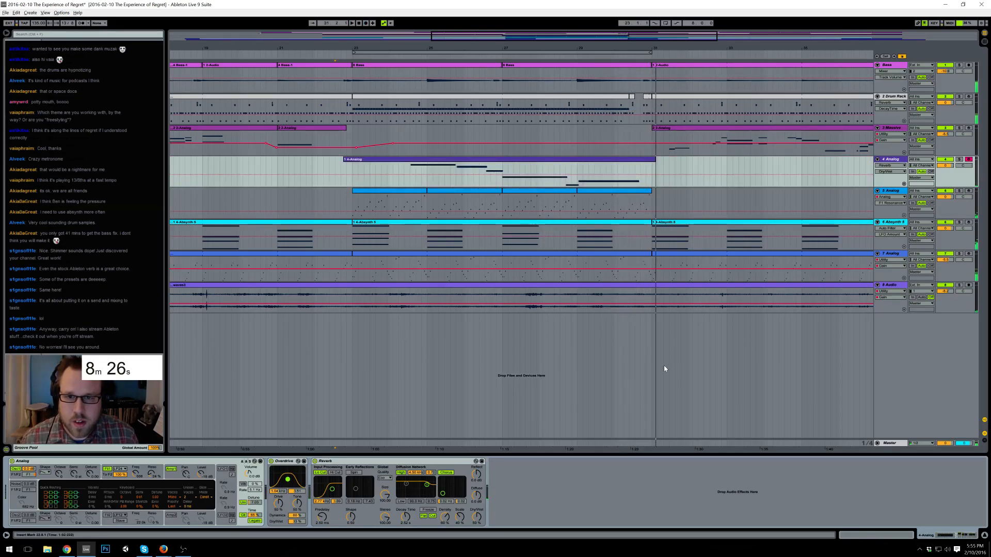
pyautogui.doubleClick(653, 161)
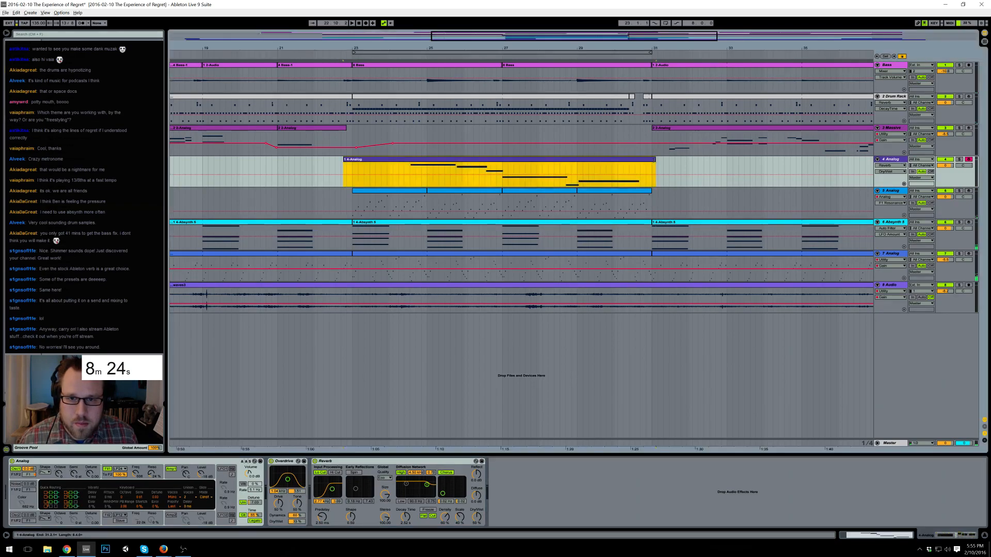
pyautogui.moveTo(943, 302); pyautogui.dragTo(975, 306)
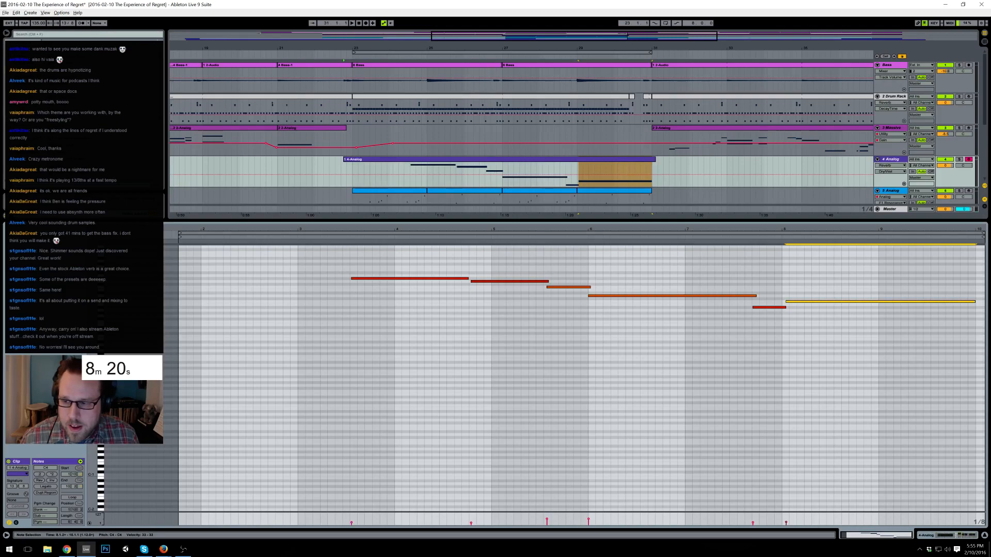
# - Shape the recorded pitch bend envelope into a single triangular downward dip around the start of the first note
pyautogui.click(16, 523)
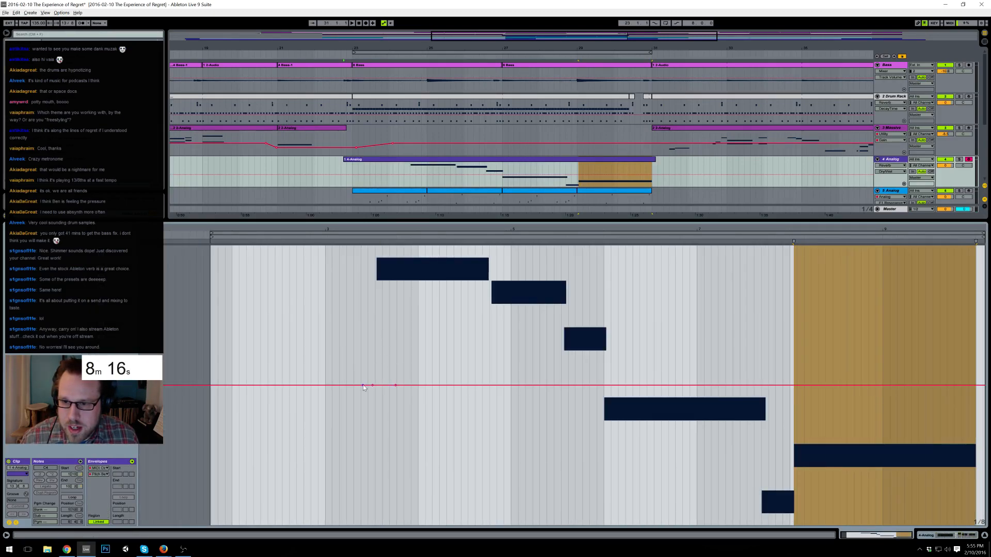
pyautogui.moveTo(371, 386); pyautogui.dragTo(372, 449)
pyautogui.moveTo(373, 386); pyautogui.dragTo(372, 510)
pyautogui.press('space')
pyautogui.moveTo(373, 513); pyautogui.dragTo(386, 444)
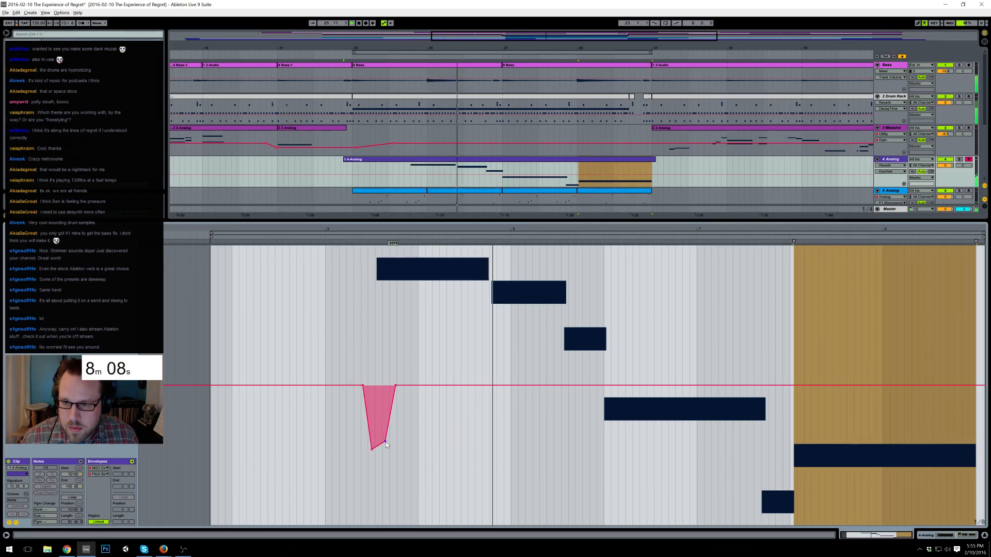
pyautogui.moveTo(396, 386); pyautogui.dragTo(442, 385)
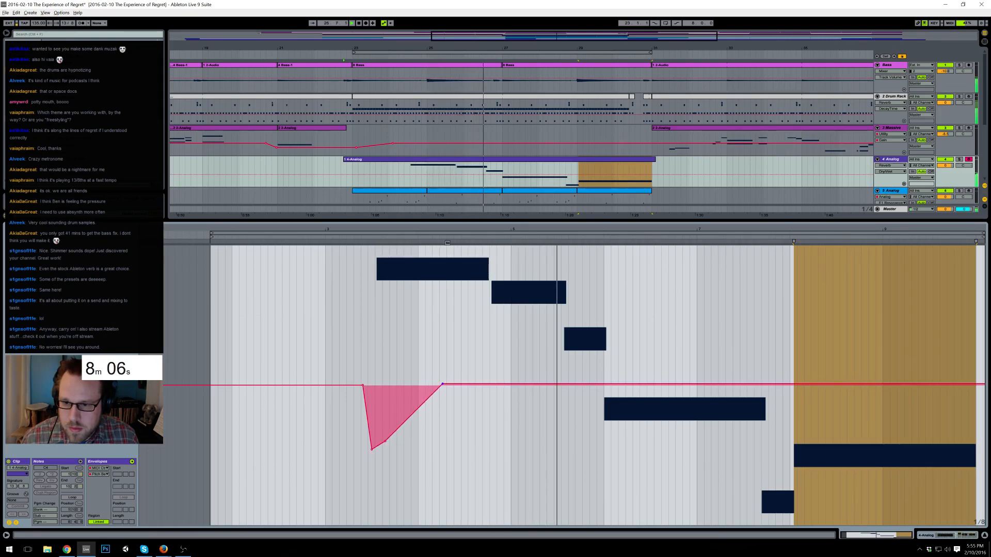
pyautogui.hotkey('ctrl', 'z')
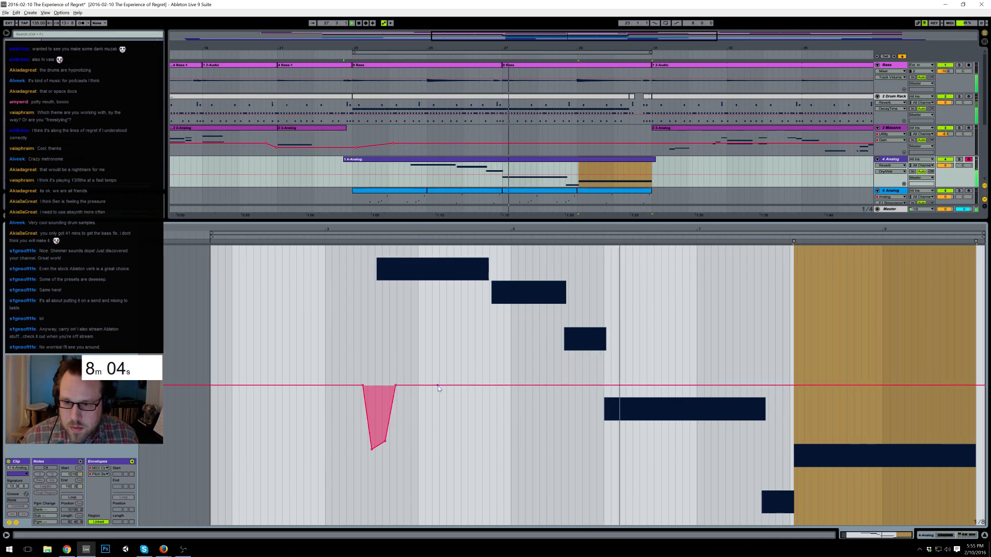
pyautogui.moveTo(395, 386); pyautogui.dragTo(417, 477)
pyautogui.click(385, 441)
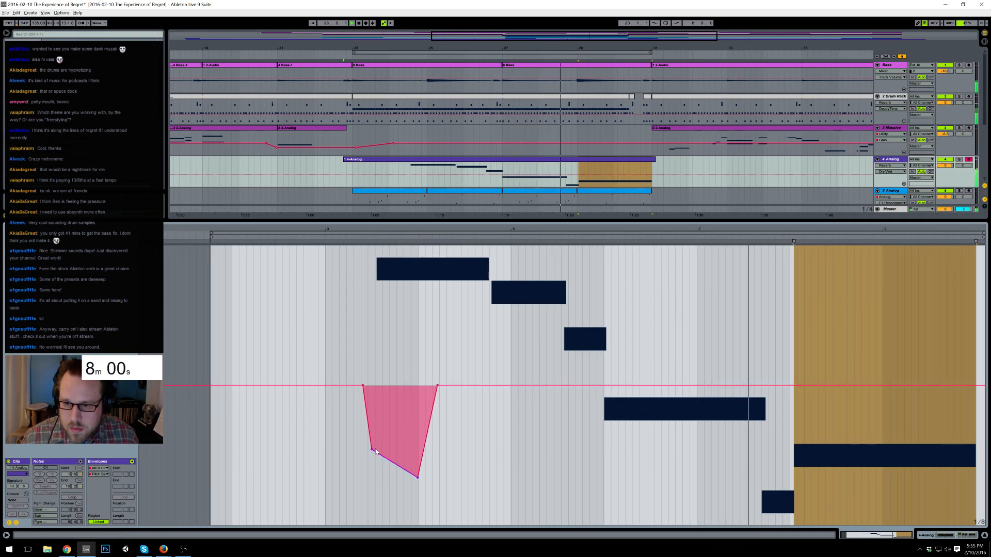
pyautogui.click(372, 449)
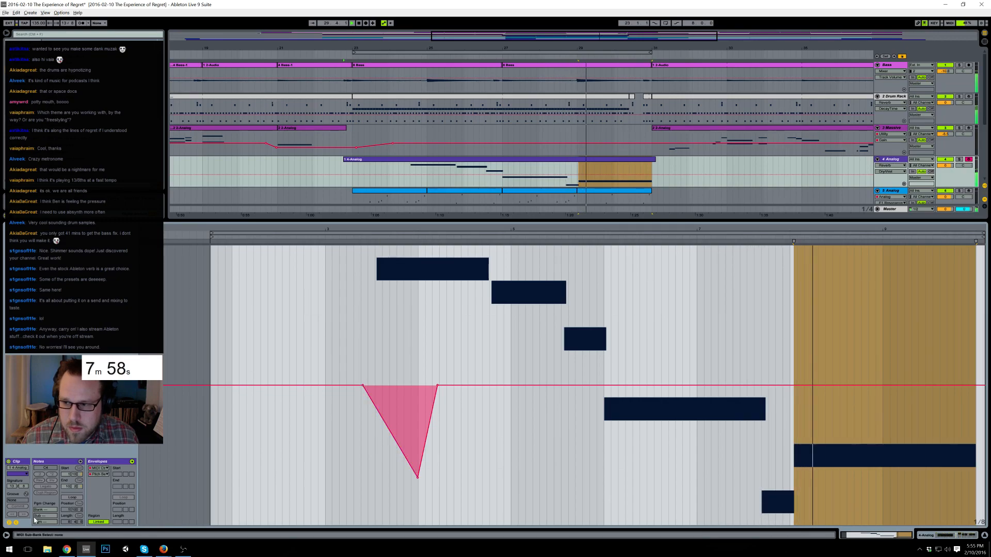
# - Return to the clip's notes and trim the first note so it starts just before bar 4
pyautogui.click(16, 523)
pyautogui.click(350, 275)
pyautogui.moveTo(352, 277); pyautogui.dragTo(386, 280)
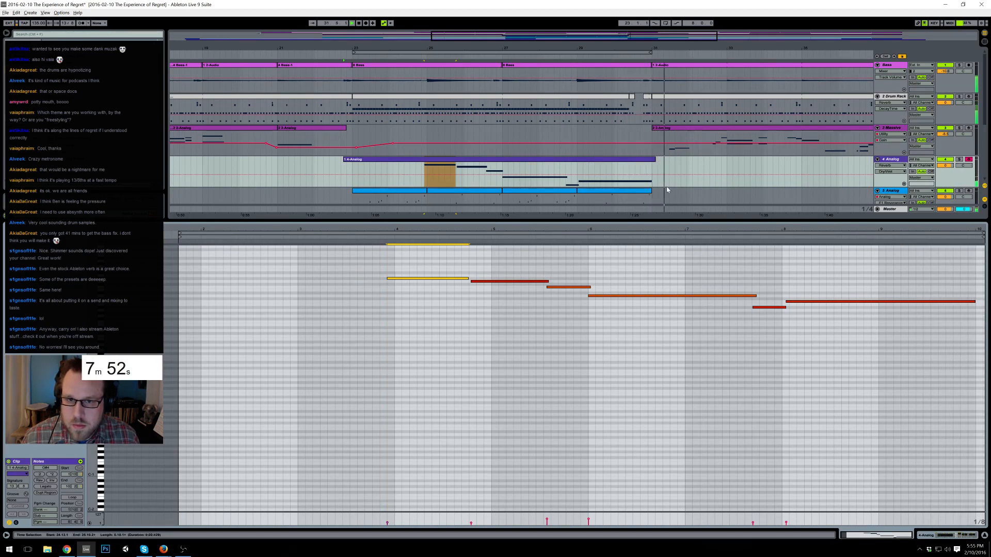
# - Extend the lead clip's end to about bar 32 and lengthen its final note to fill the added space
pyautogui.moveTo(655, 171); pyautogui.dragTo(692, 162)
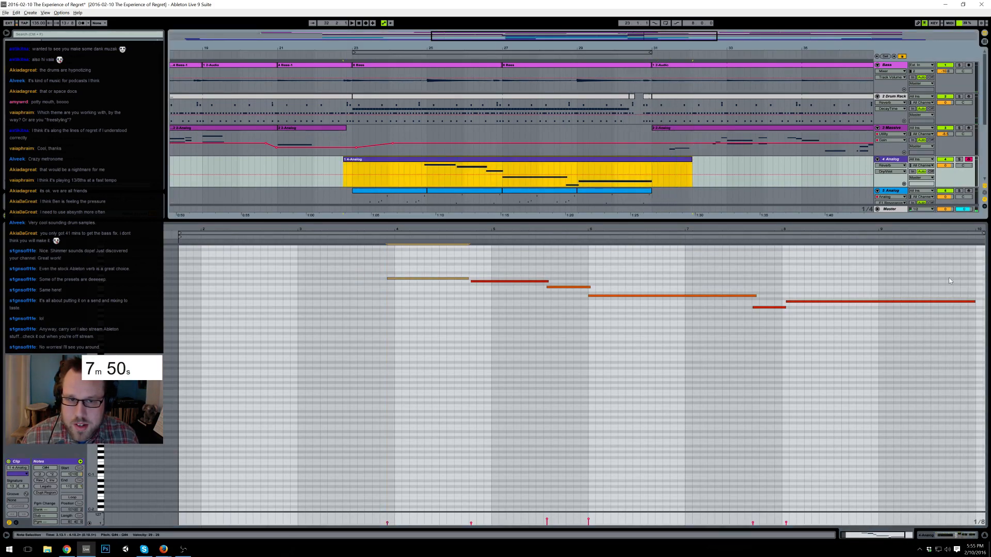
pyautogui.moveTo(936, 231); pyautogui.dragTo(842, 232)
pyautogui.click(846, 344)
pyautogui.moveTo(881, 301); pyautogui.dragTo(977, 301)
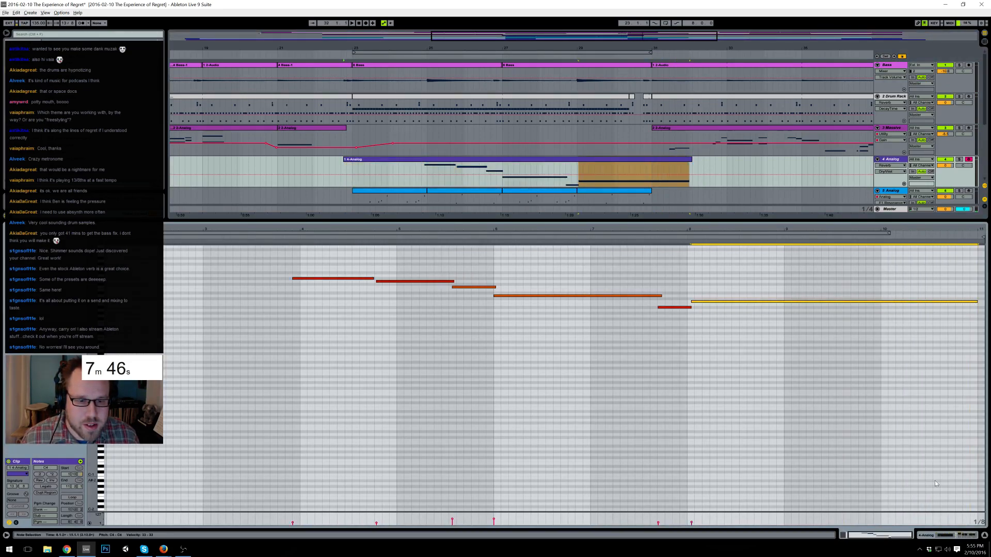
# - Lower Analog's amp 1 level during playback and trim the lead clip's start to bar 23
pyautogui.click(957, 536)
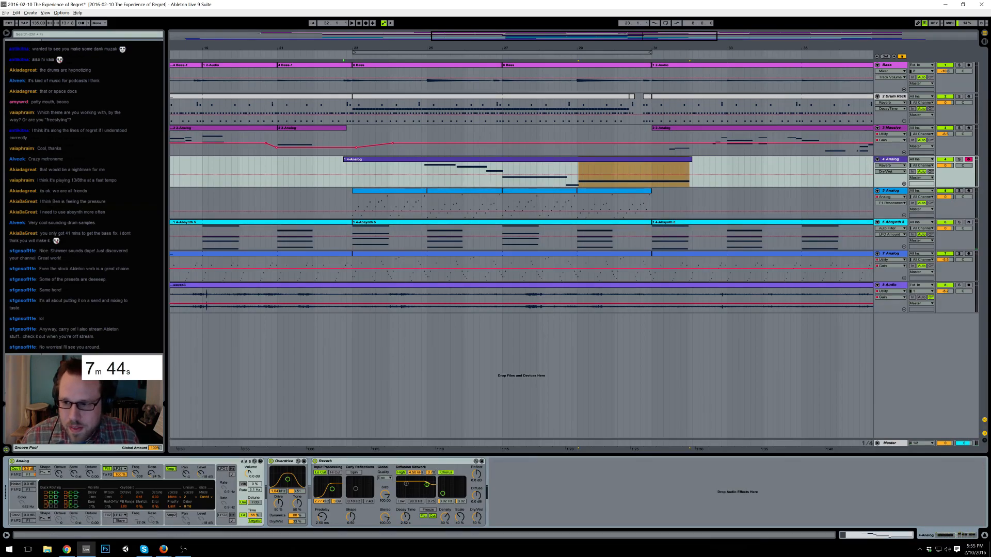
pyautogui.moveTo(201, 474); pyautogui.dragTo(201, 480)
pyautogui.press('space')
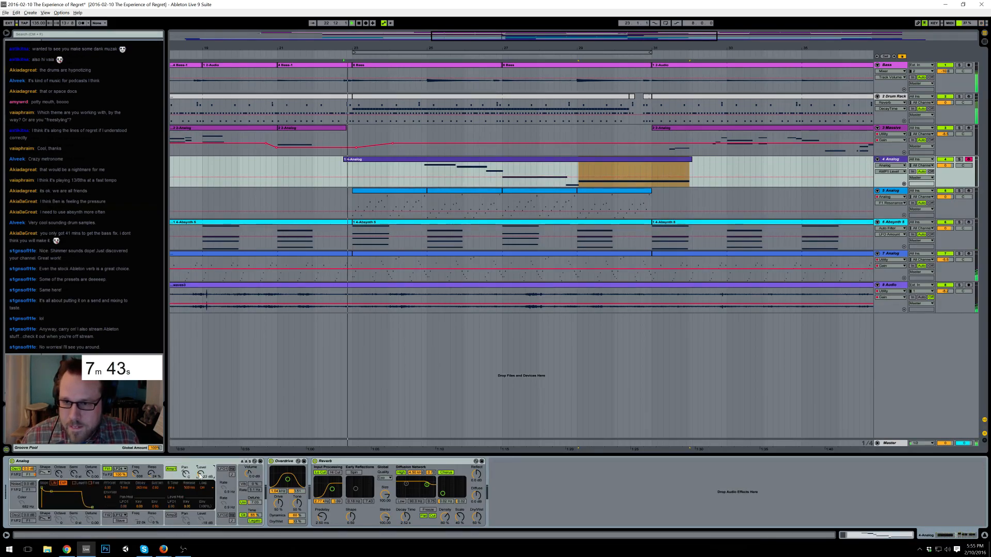
pyautogui.click(360, 164)
pyautogui.moveTo(344, 165); pyautogui.dragTo(353, 166)
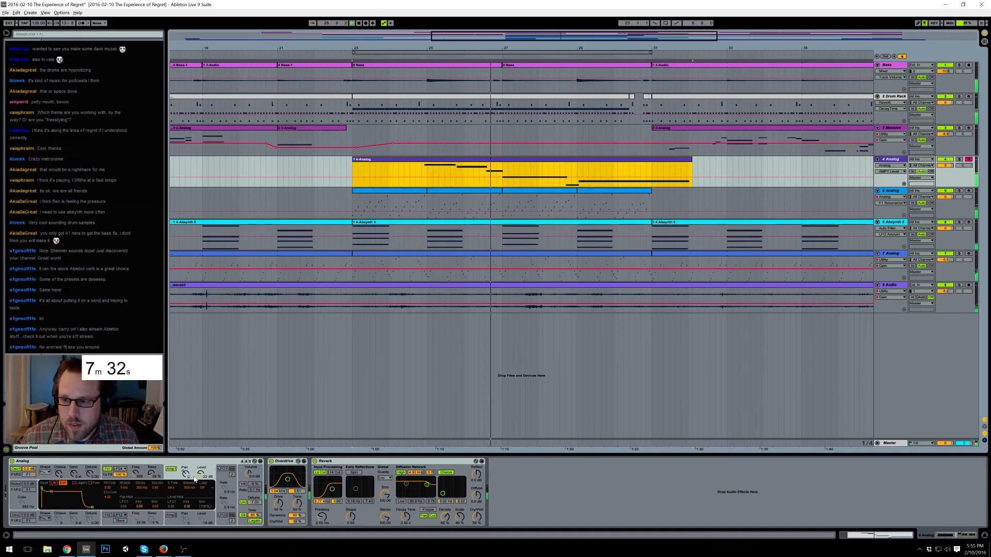
pyautogui.moveTo(201, 473); pyautogui.dragTo(201, 476)
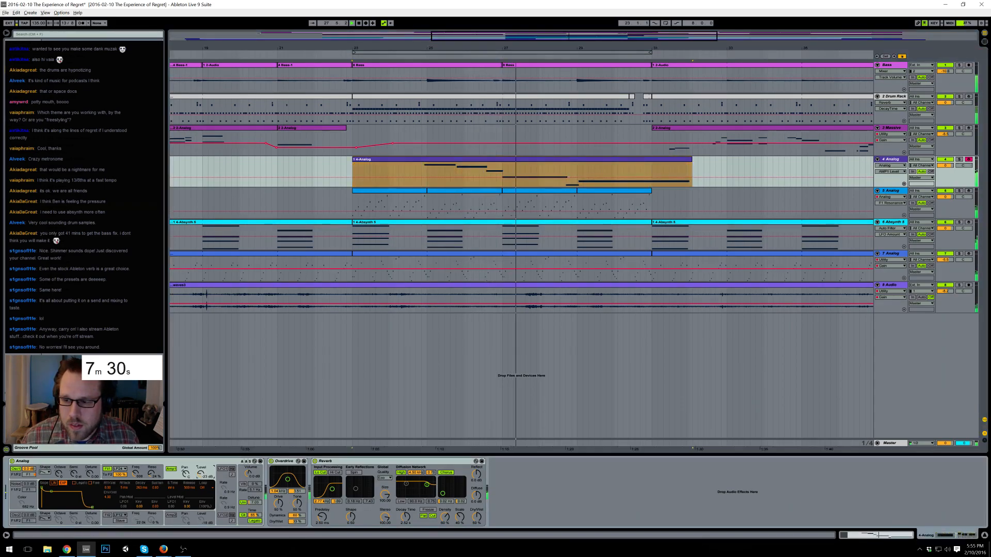
# - Adjust the start and end edges of the lead clip's notes so they connect smoothly, and play back the melody
pyautogui.doubleClick(528, 162)
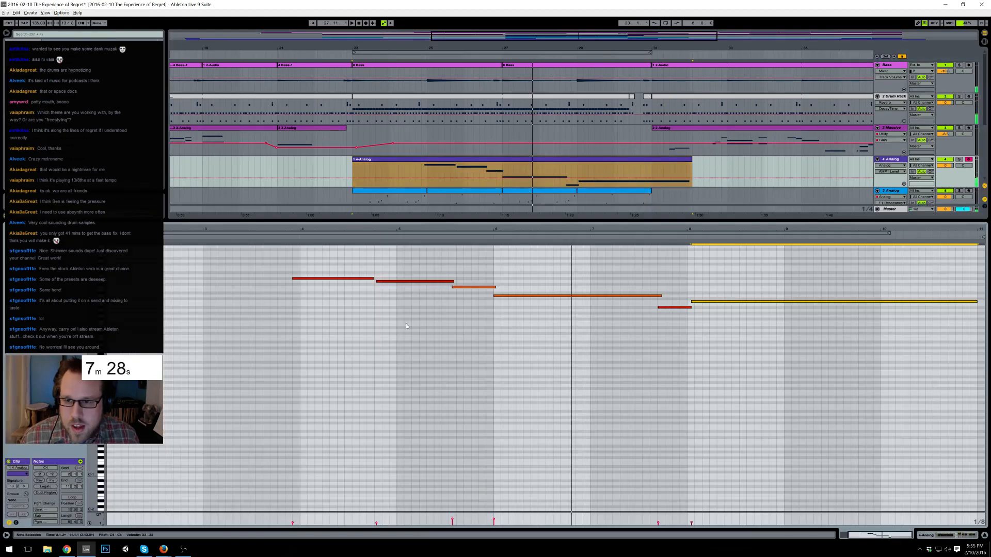
pyautogui.click(387, 281)
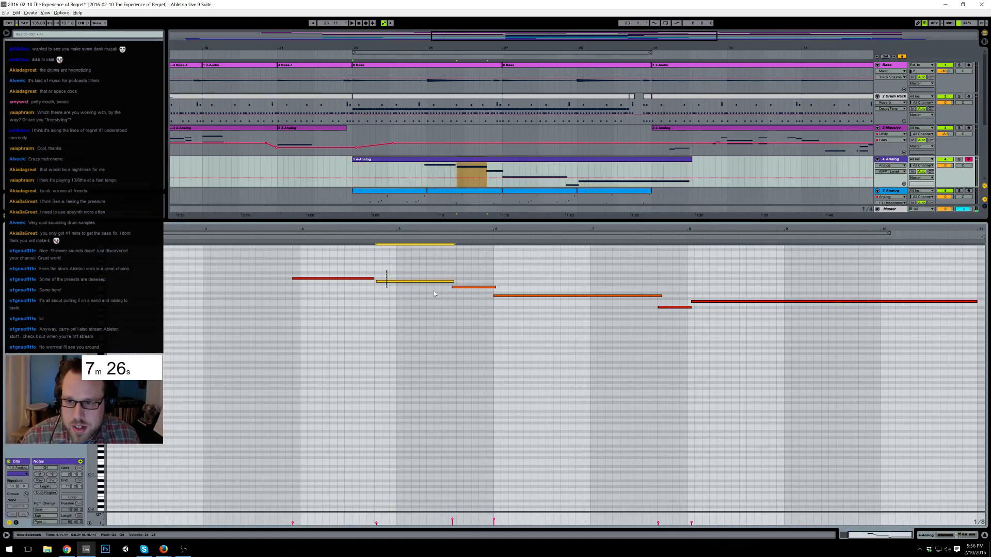
pyautogui.moveTo(471, 287); pyautogui.dragTo(471, 292)
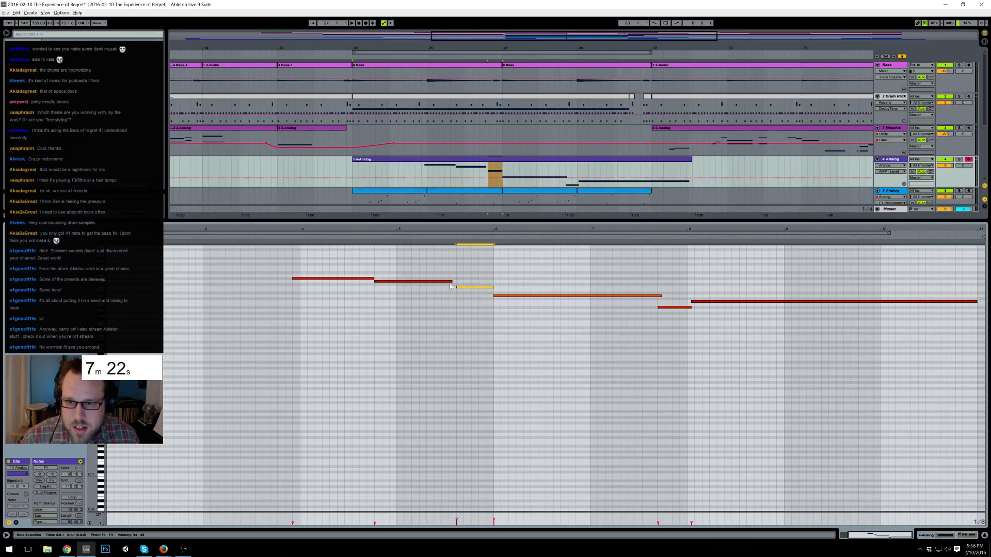
pyautogui.moveTo(452, 281); pyautogui.dragTo(459, 283)
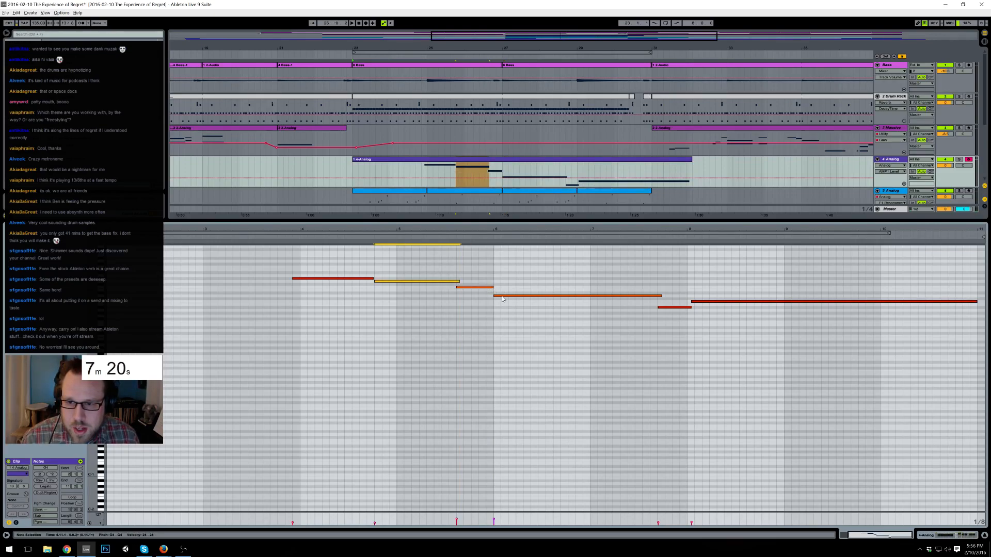
pyautogui.click(661, 296)
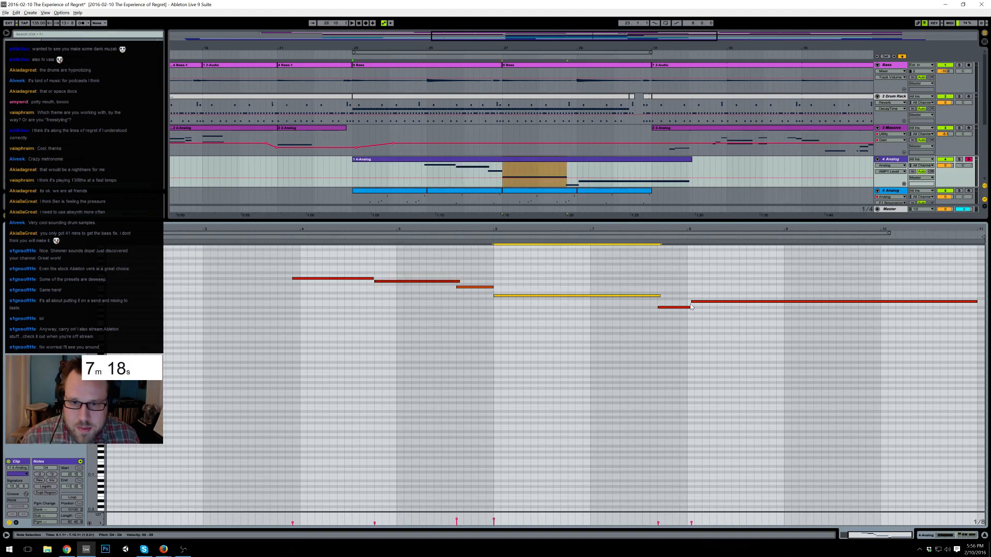
pyautogui.moveTo(692, 302); pyautogui.dragTo(684, 302)
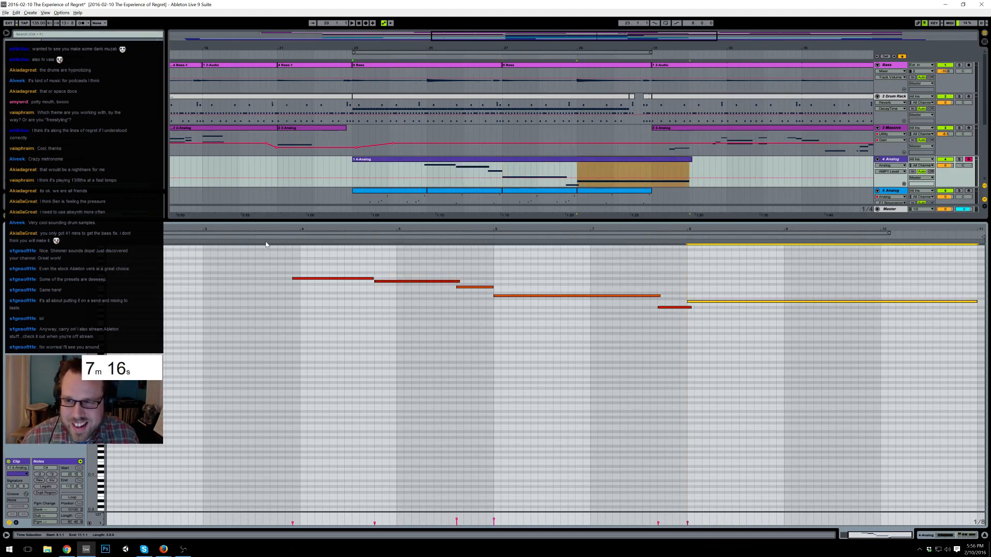
pyautogui.click(289, 237)
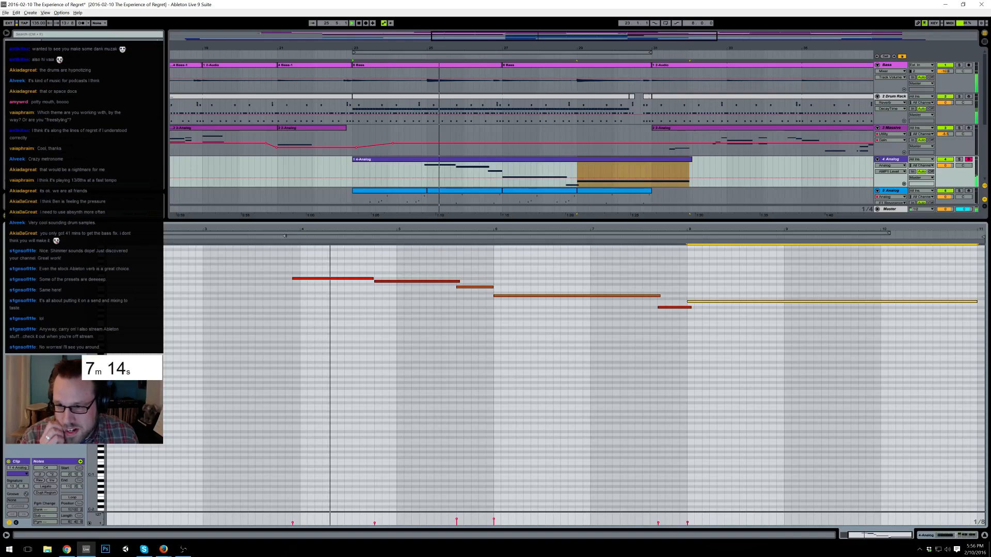
pyautogui.click(361, 278)
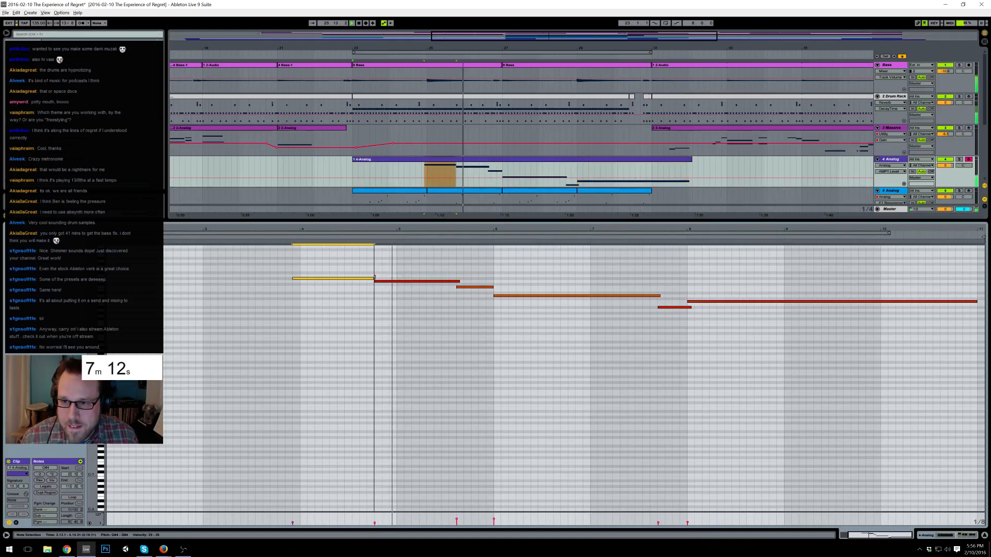
pyautogui.click(945, 536)
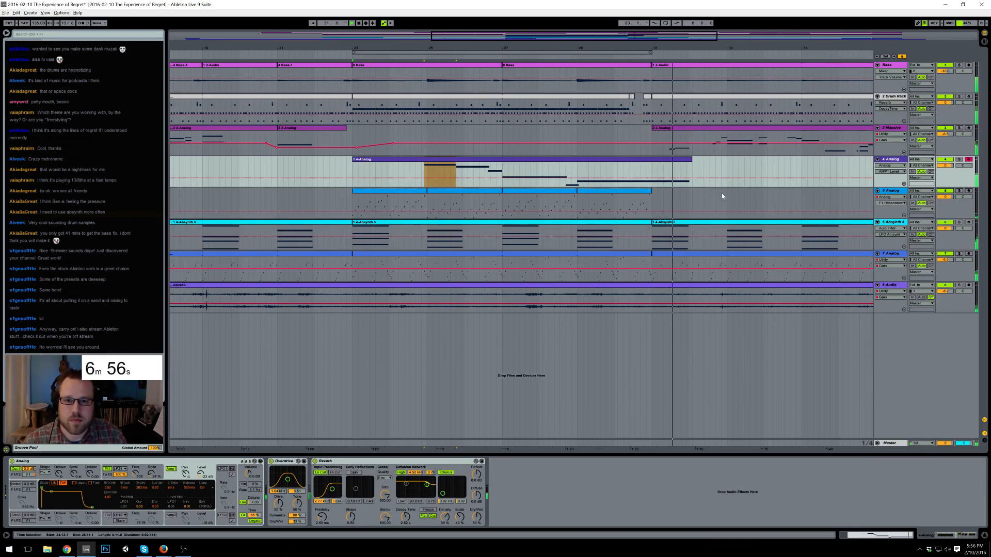
# - Shorten the lead's final note and pull the clip's end back to shortly after bar 31
pyautogui.doubleClick(690, 161)
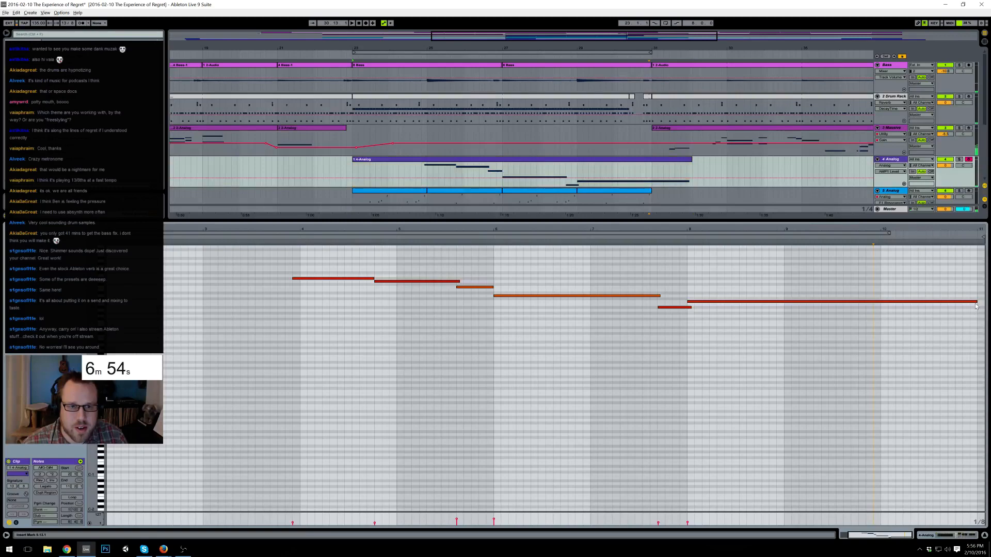
pyautogui.moveTo(977, 301); pyautogui.dragTo(902, 305)
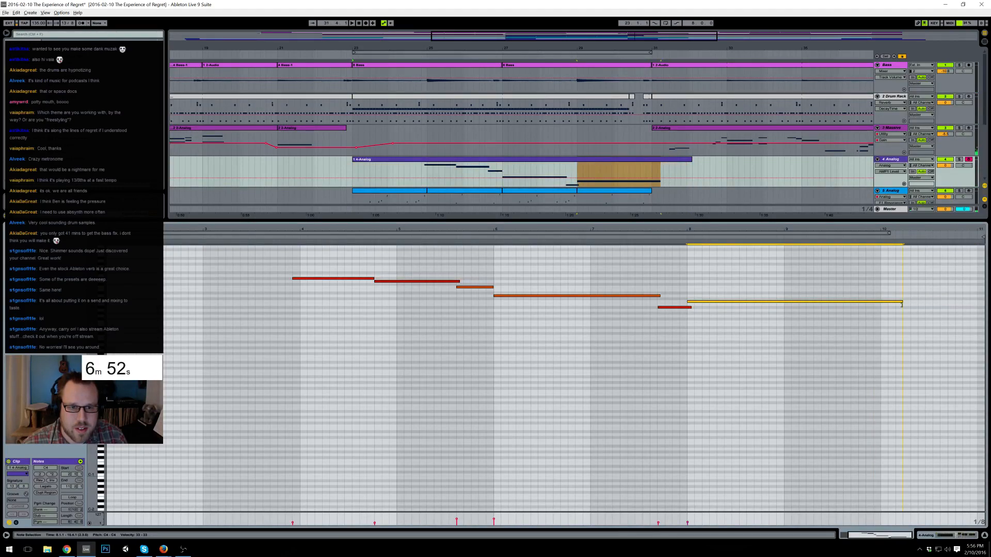
pyautogui.moveTo(691, 163); pyautogui.dragTo(668, 163)
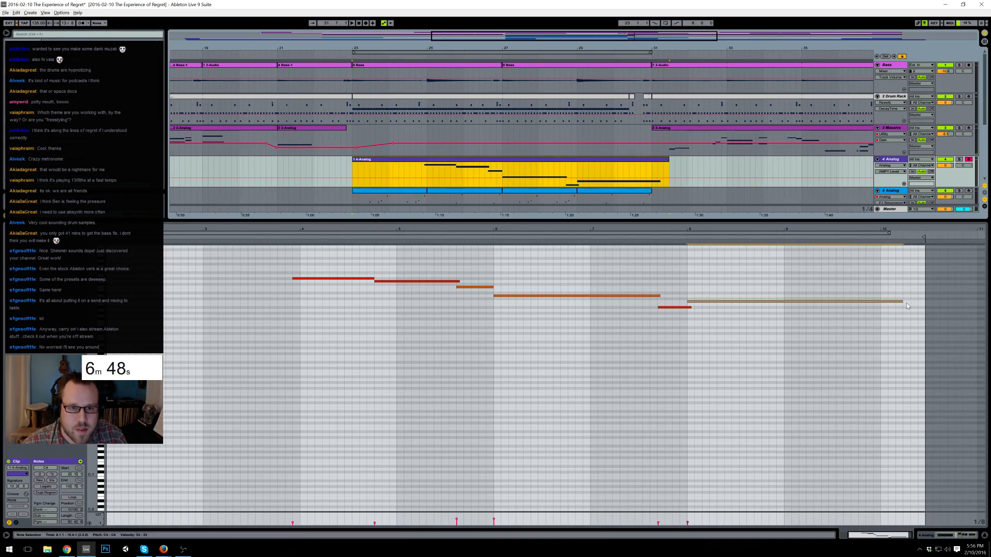
pyautogui.moveTo(903, 302); pyautogui.dragTo(896, 302)
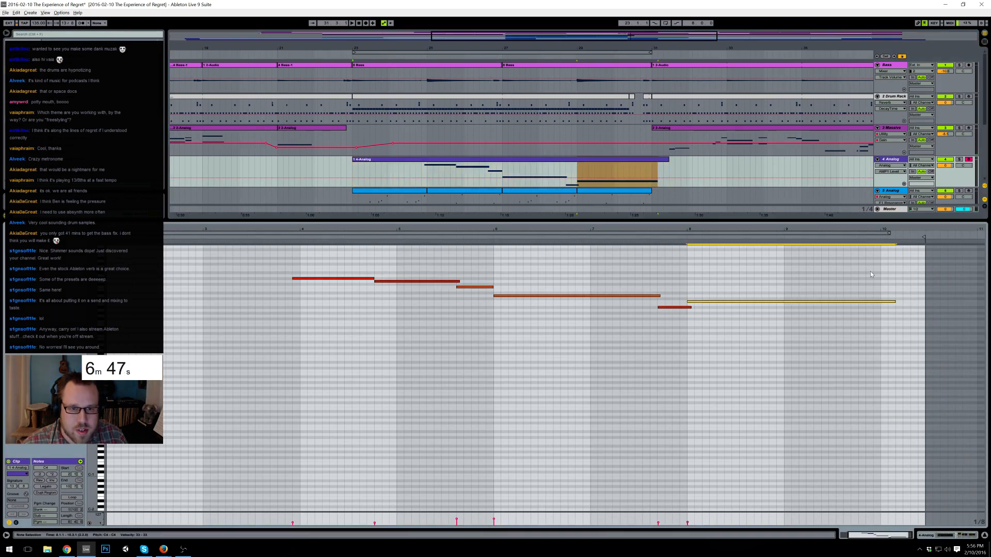
# - Play back the lead's ending from bar 29 and display the lead track's devices alongside the whole arrangement
pyautogui.click(578, 171)
pyautogui.press('space')
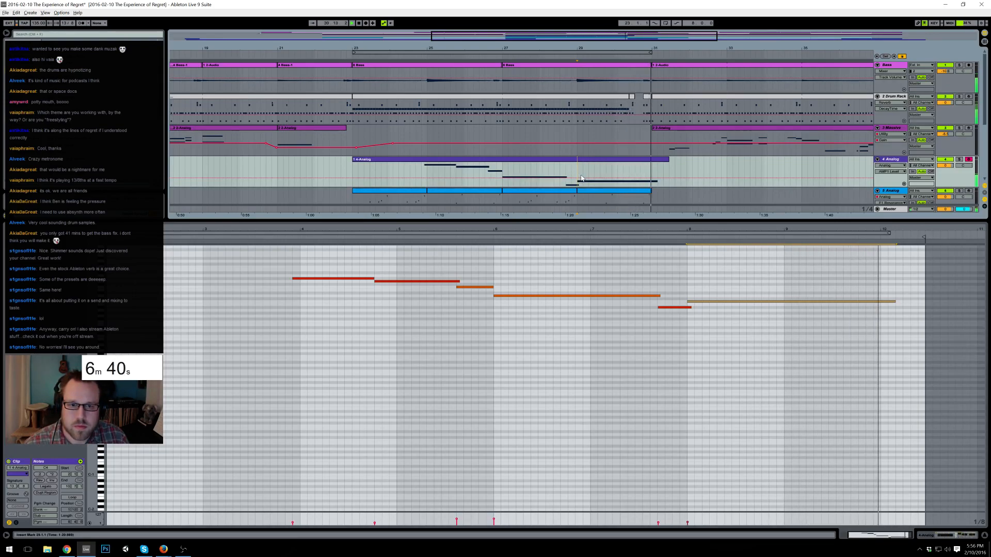
pyautogui.click(967, 534)
pyautogui.press('-')
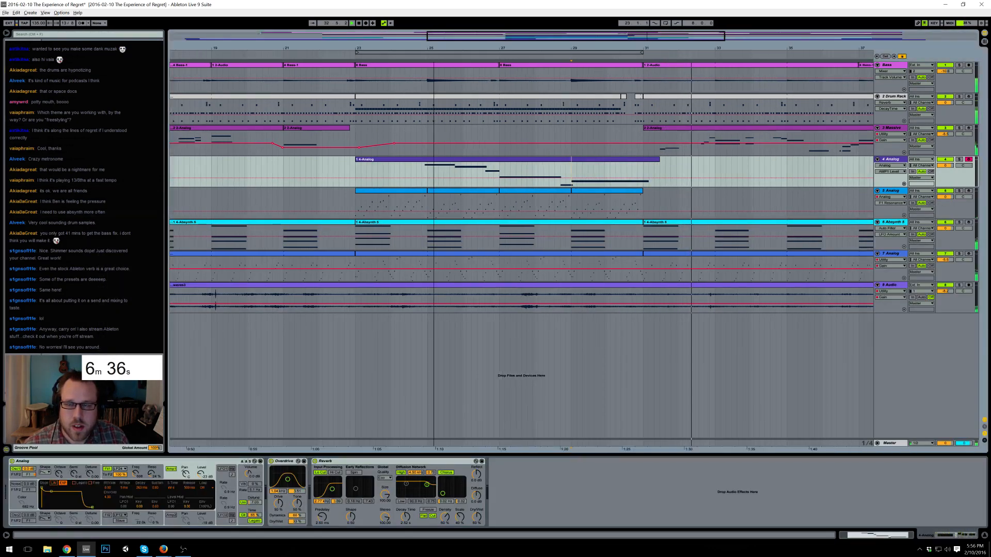
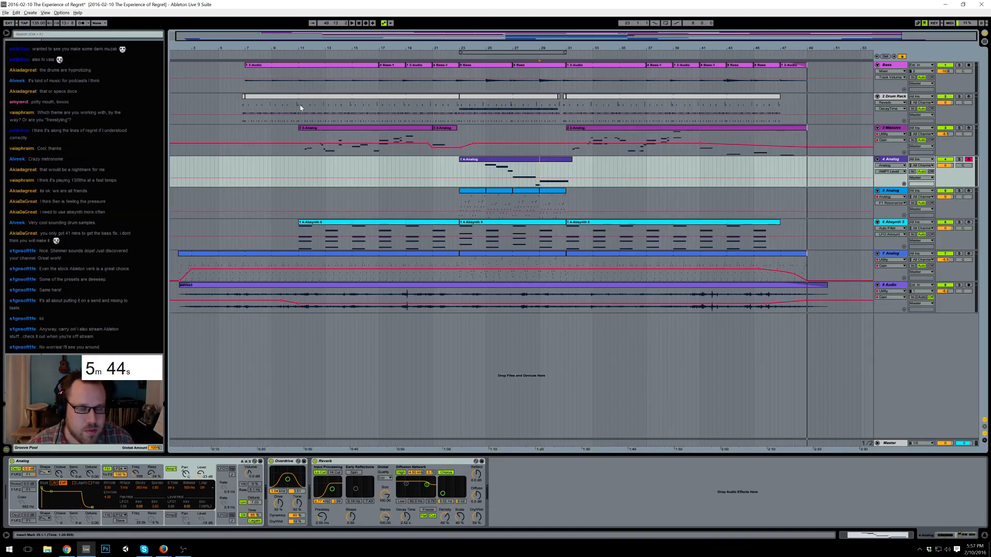
# - Load the BB-Simple Mastering rack on the Master and set the Glue Compressor's threshold to about -13.7 dB and makeup to about 11.7 dB
pyautogui.click(891, 444)
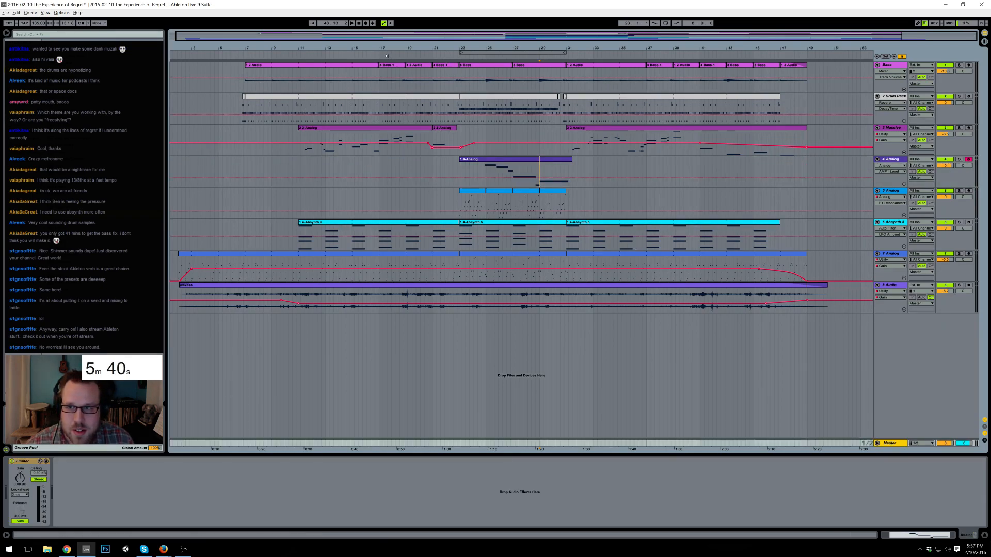
pyautogui.click(378, 55)
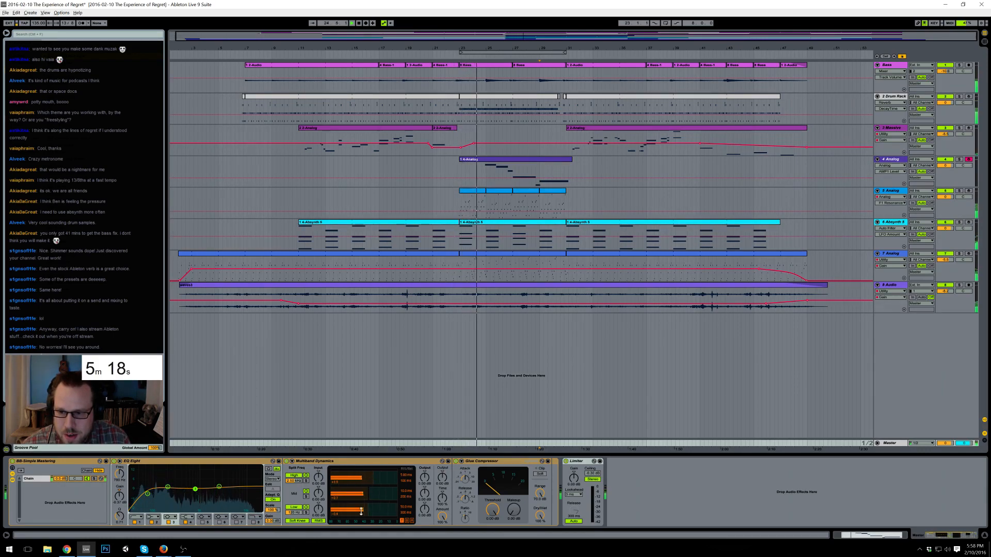
pyautogui.moveTo(492, 510); pyautogui.dragTo(493, 526)
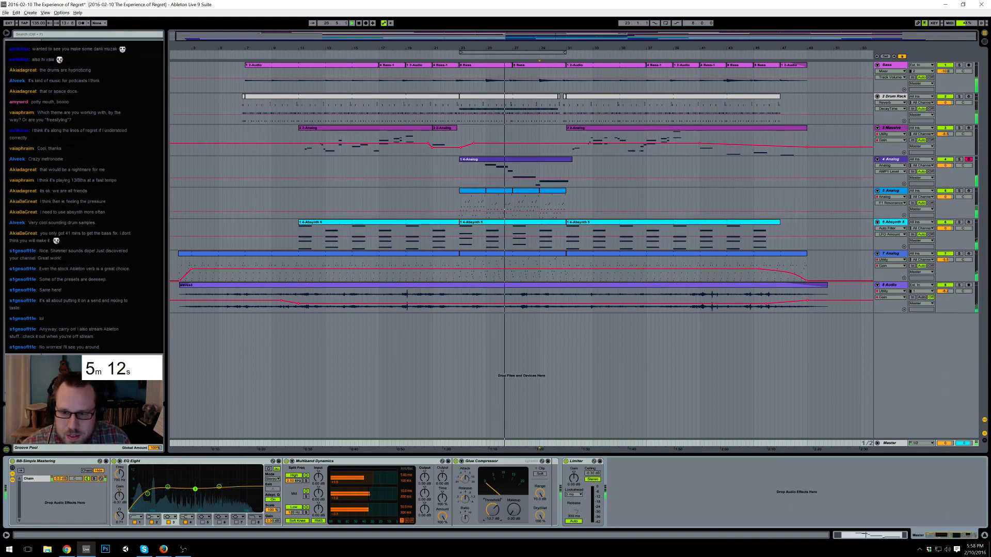
pyautogui.moveTo(513, 511); pyautogui.dragTo(513, 502)
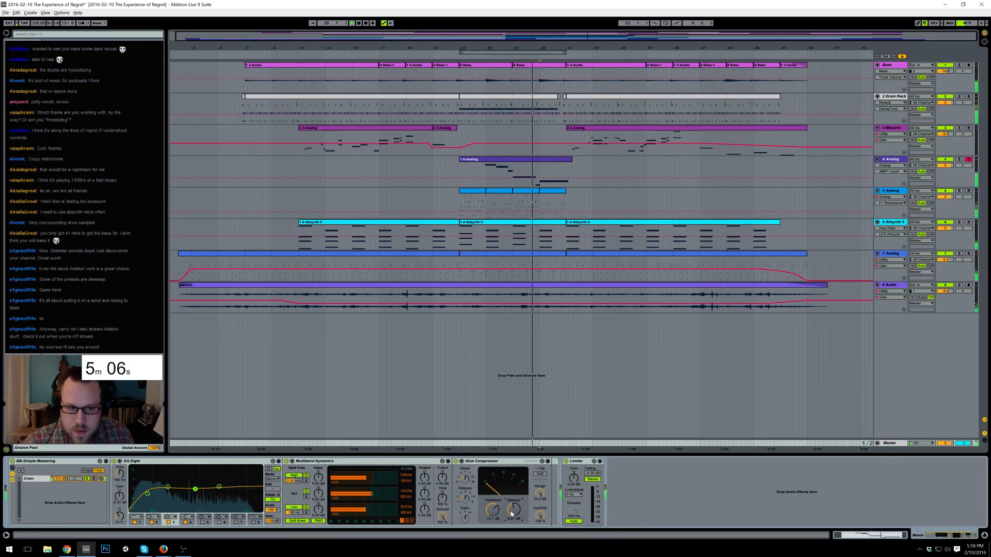
pyautogui.moveTo(511, 515); pyautogui.dragTo(512, 509)
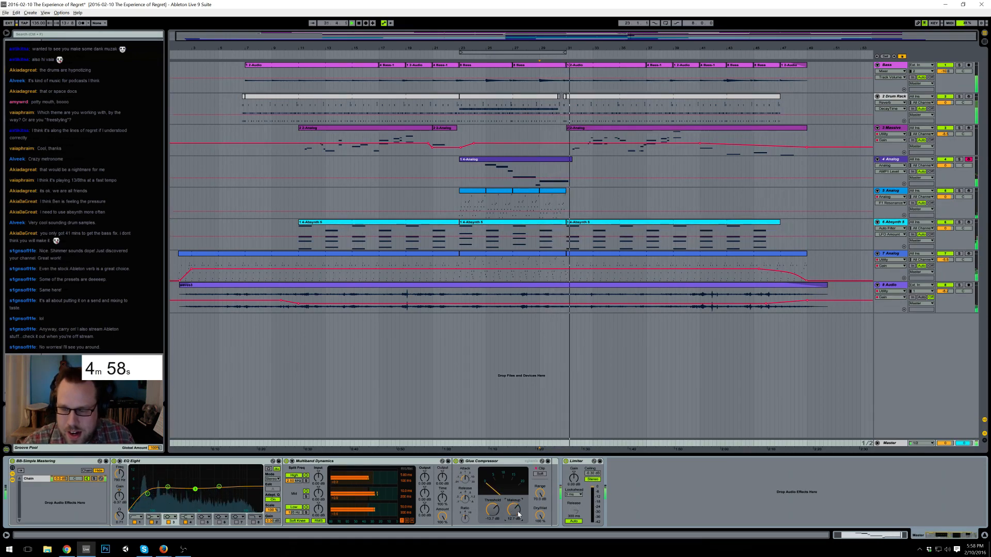
pyautogui.moveTo(514, 510); pyautogui.dragTo(519, 514)
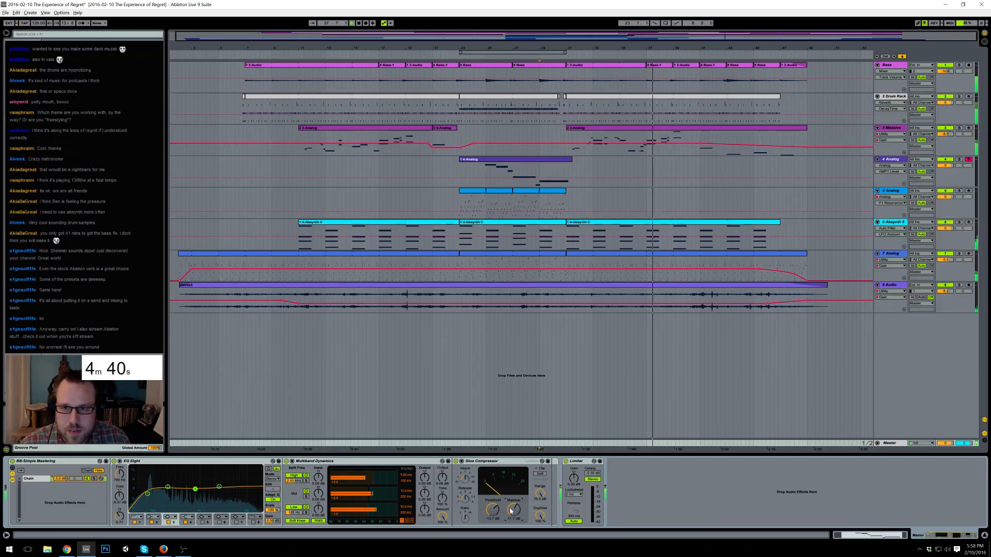
# - Add a Ping Pong Delay before the Reverb on the lead track and lower its dry/wet to about 27%
pyautogui.click(529, 165)
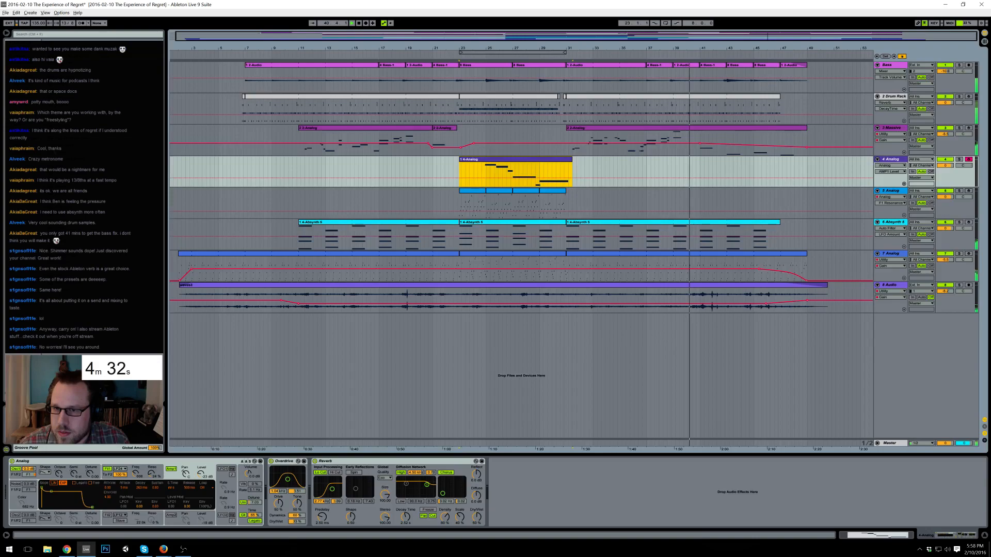
pyautogui.moveTo(83, 222); pyautogui.dragTo(325, 475)
pyautogui.click(323, 516)
pyautogui.click(336, 493)
pyautogui.moveTo(342, 516); pyautogui.dragTo(342, 520)
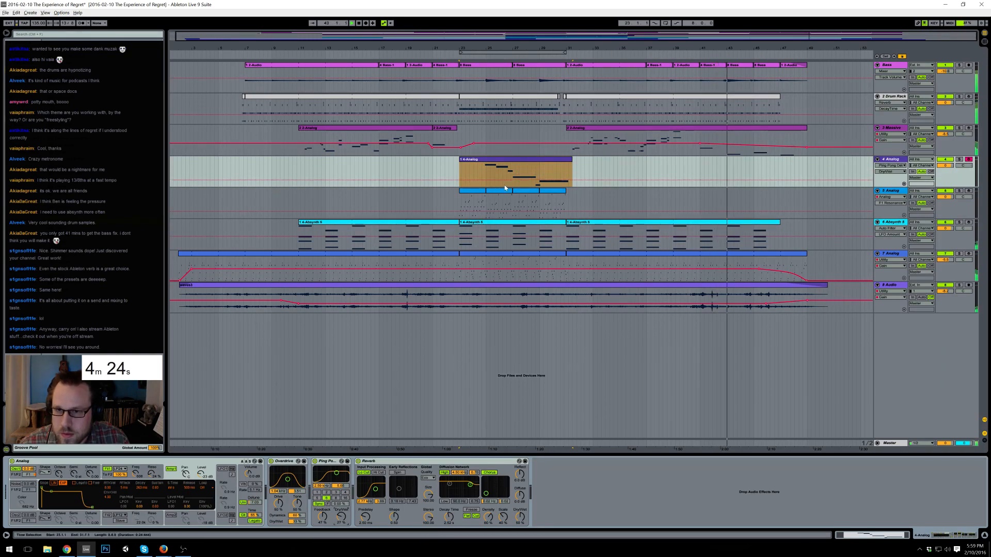
# - Play back the lead section while raising the Ping Pong Delay's feedback and adjusting the Overdrive's settings
pyautogui.click(482, 168)
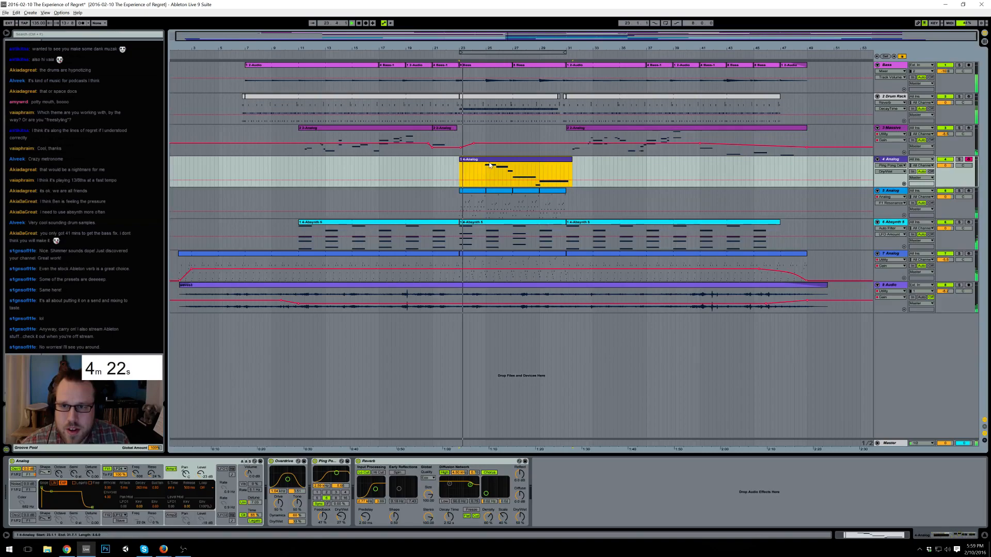
pyautogui.click(482, 61)
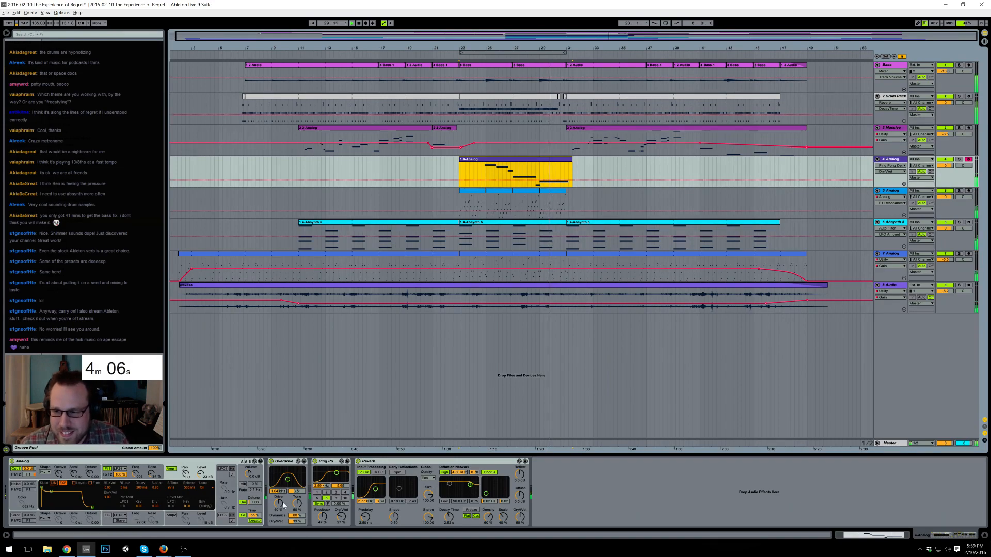
pyautogui.moveTo(322, 517); pyautogui.dragTo(322, 511)
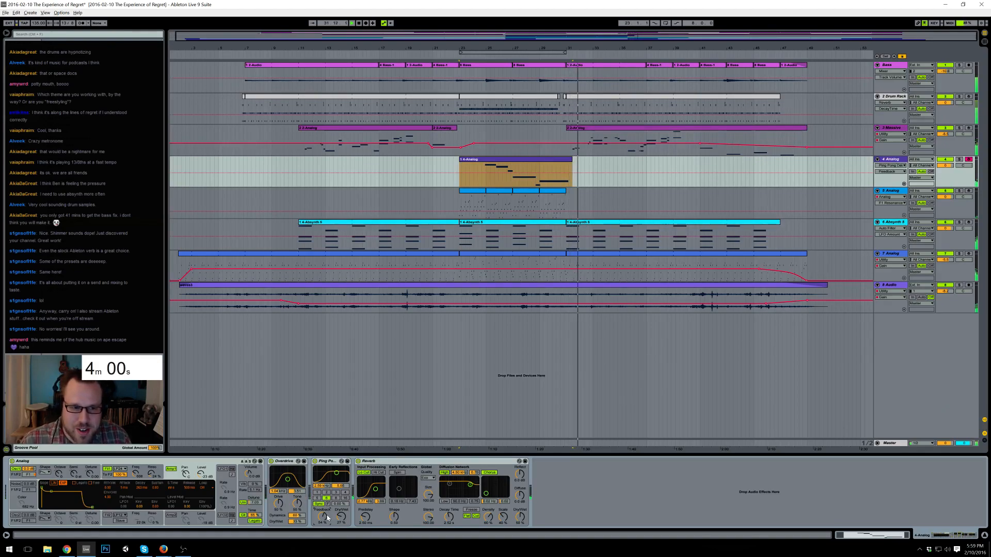
pyautogui.moveTo(297, 503); pyautogui.dragTo(297, 499)
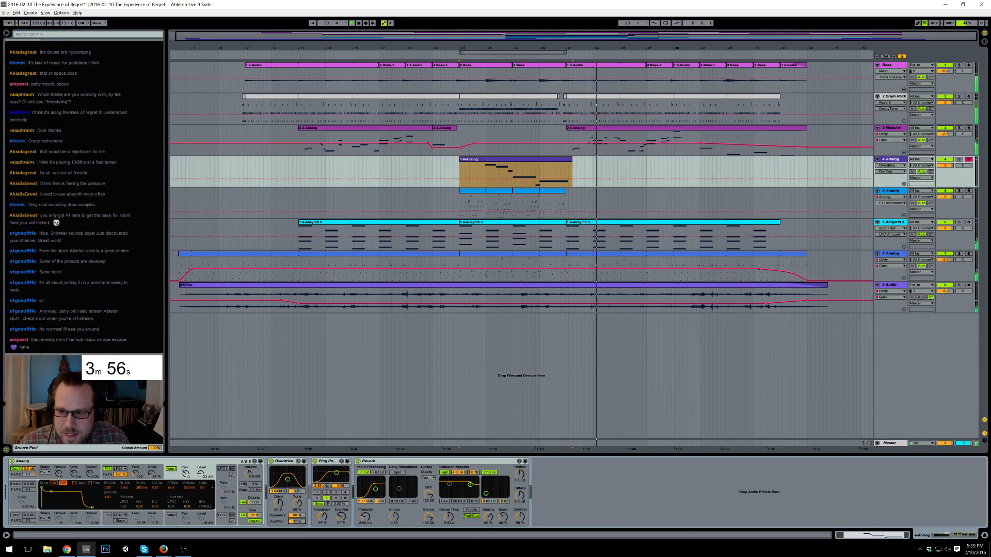
pyautogui.moveTo(286, 502); pyautogui.dragTo(286, 499)
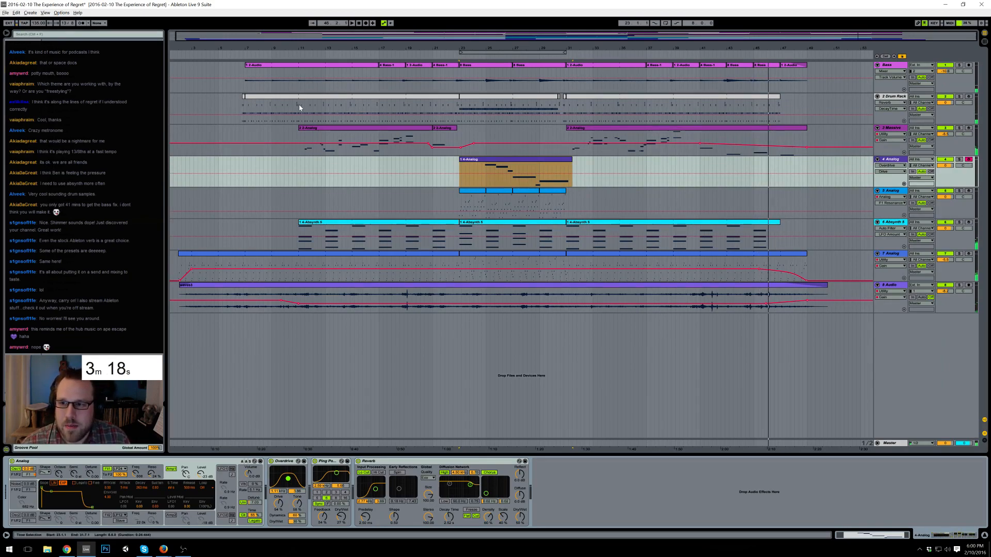
# - Separate the bass audio between bars 13 and 15 and shift that segment slightly later, keeping its end at bar 15
pyautogui.moveTo(314, 50); pyautogui.dragTo(468, 109)
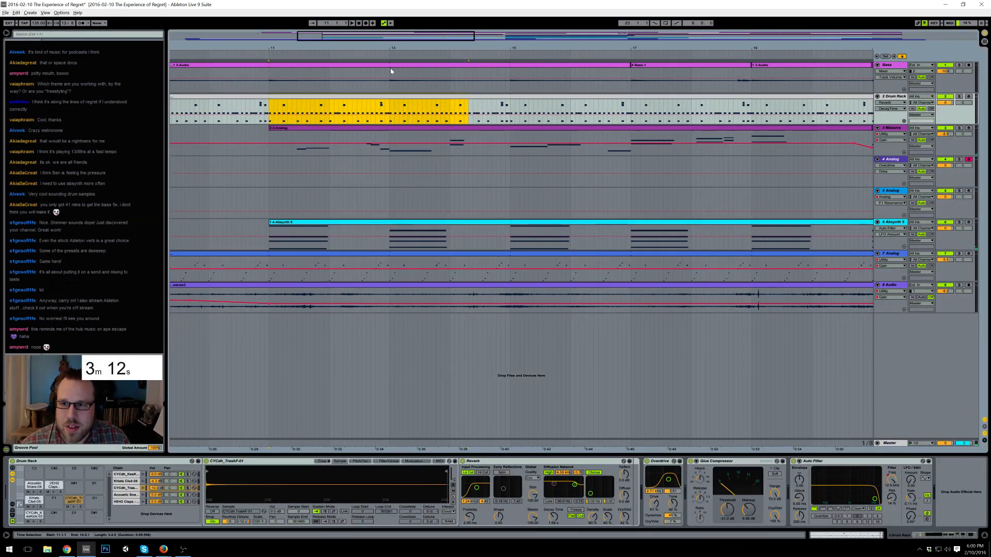
pyautogui.moveTo(390, 72); pyautogui.dragTo(494, 78)
pyautogui.click(505, 75)
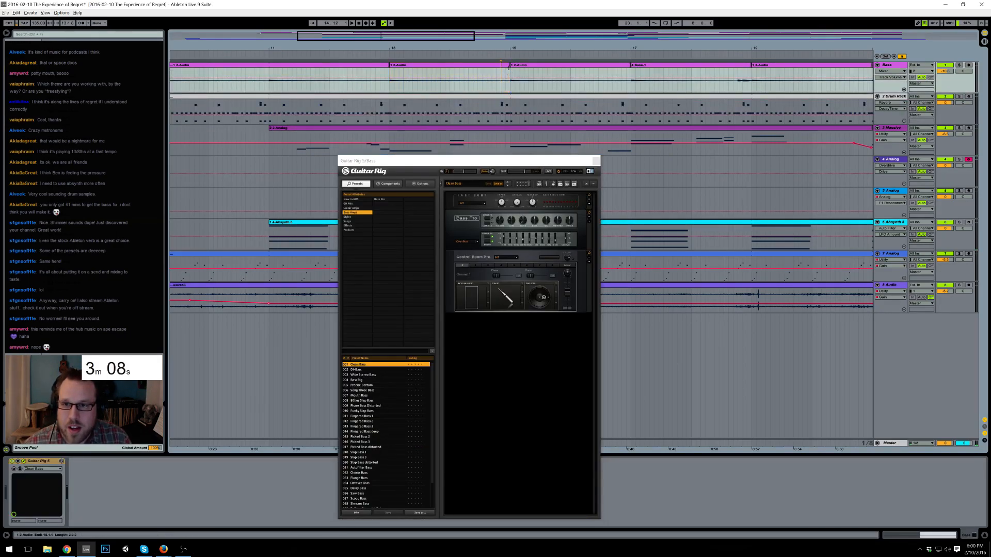
pyautogui.moveTo(390, 75); pyautogui.dragTo(399, 75)
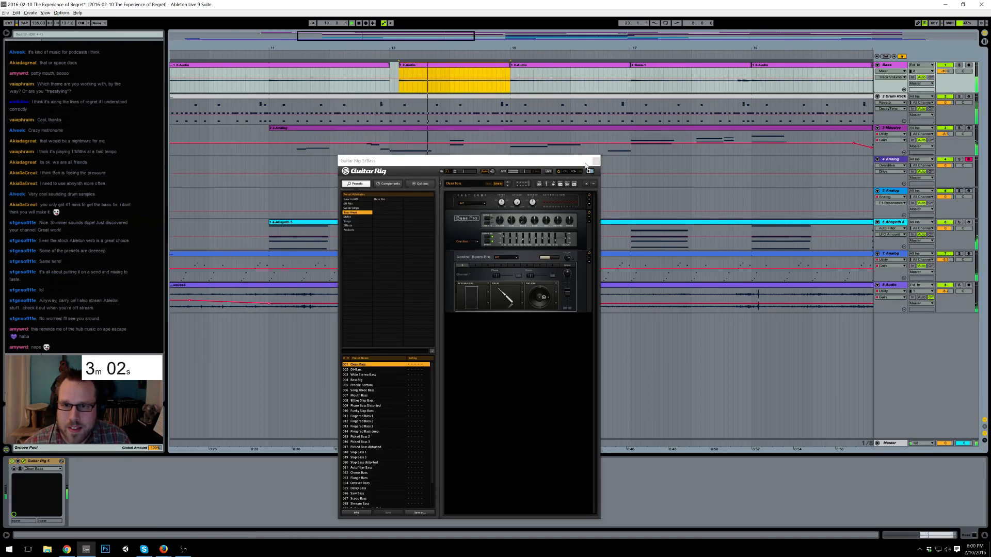
# - Shift the bass clip at bar 19 slightly later and extend its start back to bar 19
pyautogui.moveTo(435, 34); pyautogui.dragTo(517, 31)
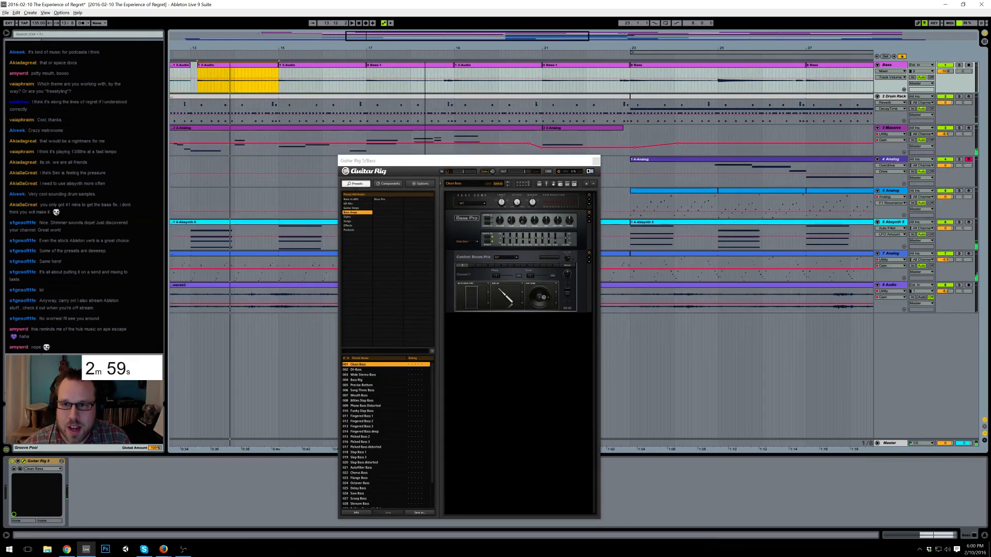
pyautogui.click(532, 66)
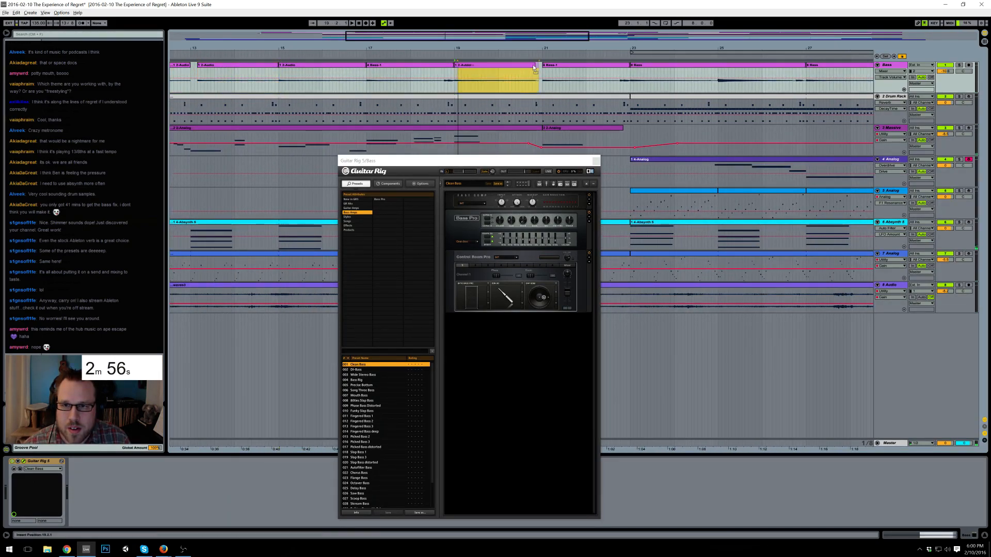
pyautogui.click(536, 67)
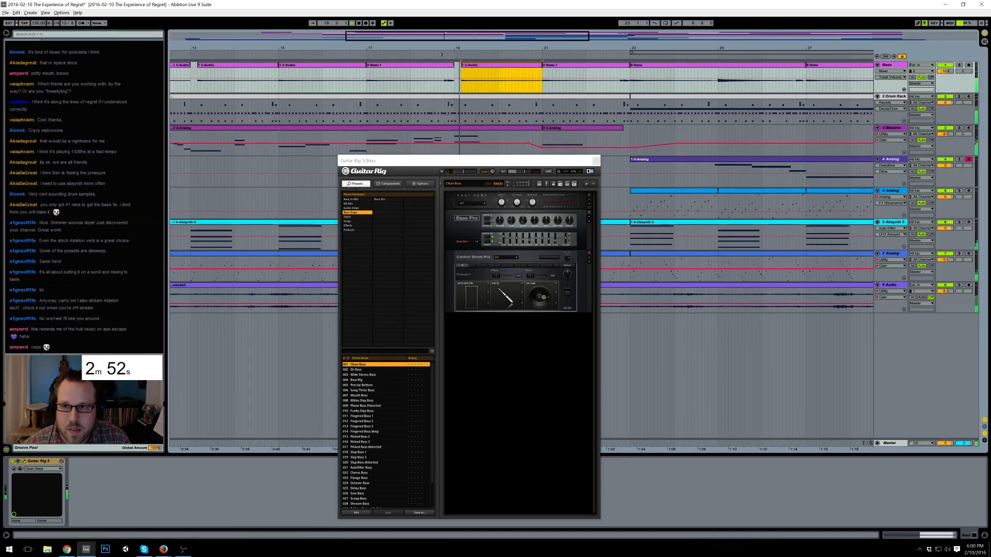
pyautogui.moveTo(470, 67); pyautogui.dragTo(460, 66)
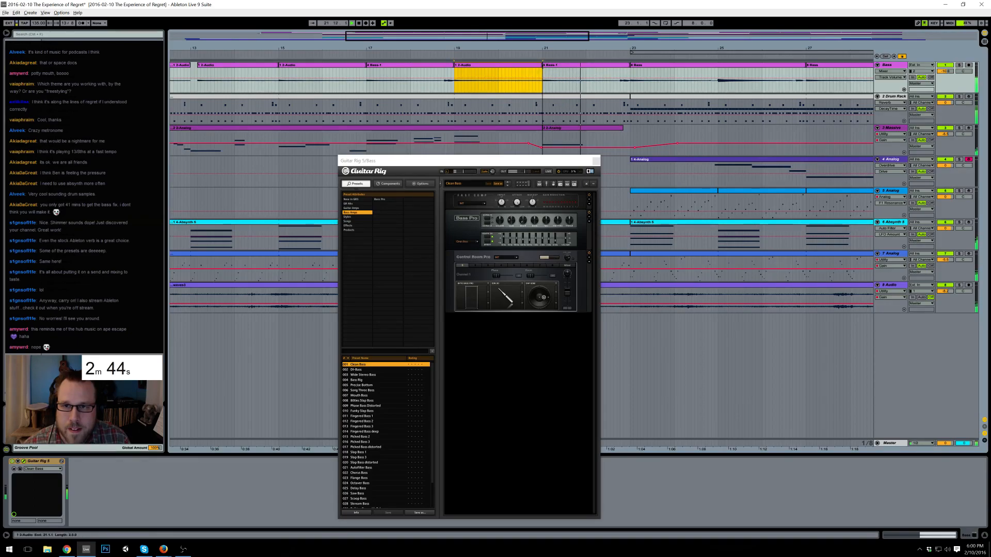
# - Split out the bass audio between bars 33 and 35, shift it slightly later, and play back from bar 31
pyautogui.moveTo(542, 37); pyautogui.dragTo(777, 37)
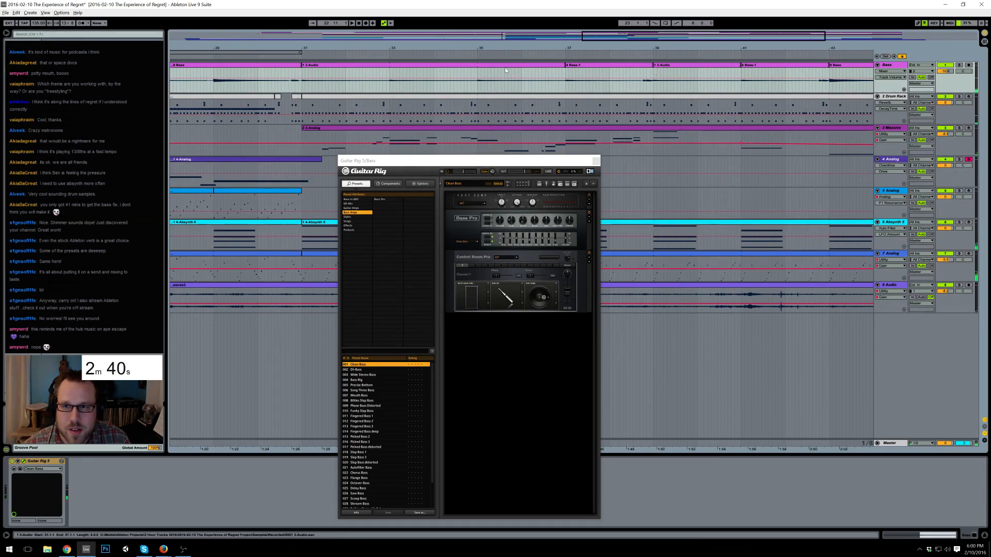
pyautogui.moveTo(392, 81); pyautogui.dragTo(477, 85)
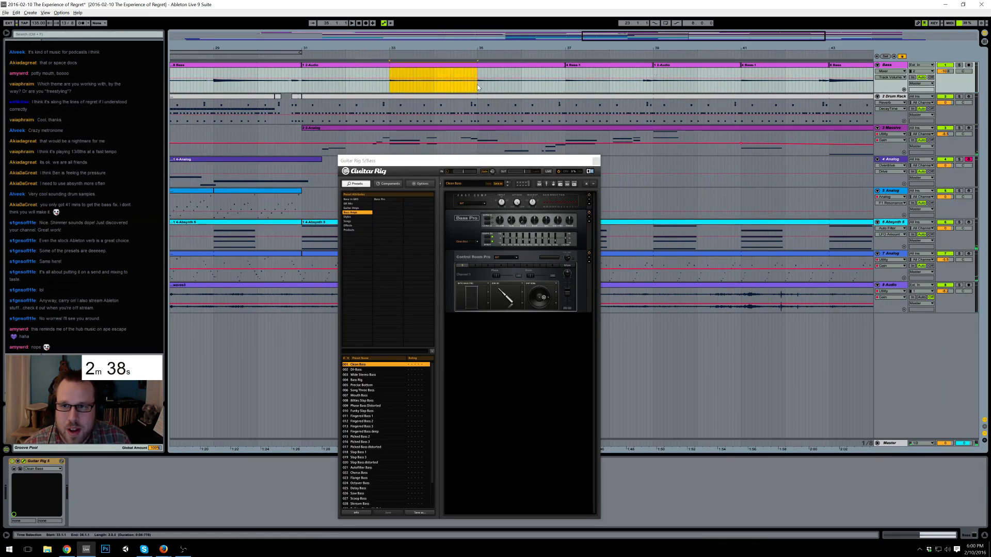
pyautogui.hotkey('ctrl', 'e')
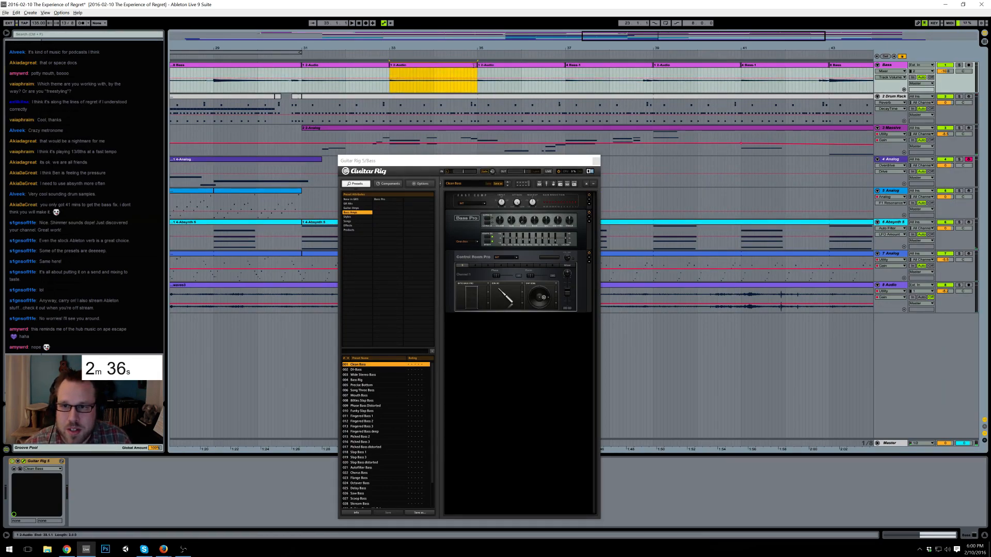
pyautogui.click(470, 66)
pyautogui.moveTo(470, 67); pyautogui.dragTo(474, 67)
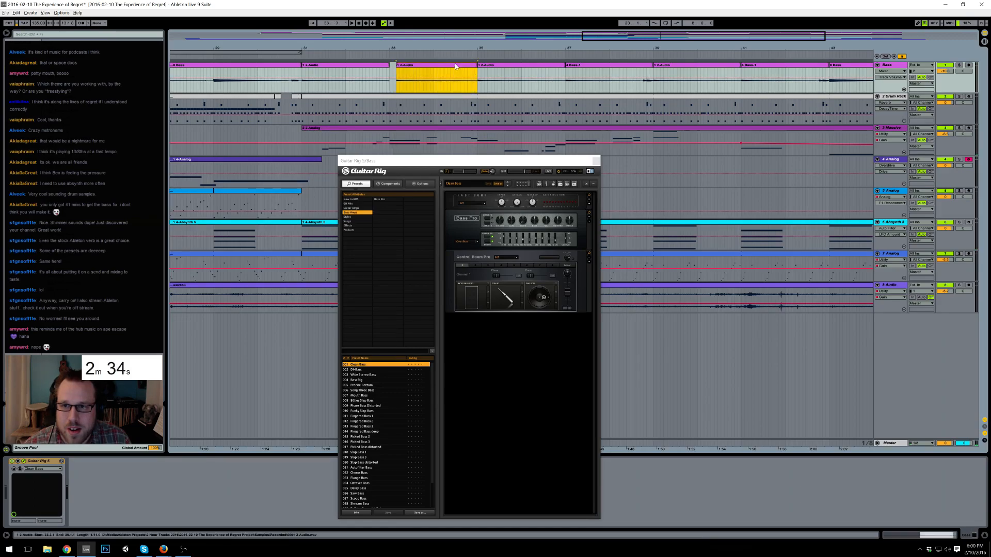
pyautogui.click(303, 58)
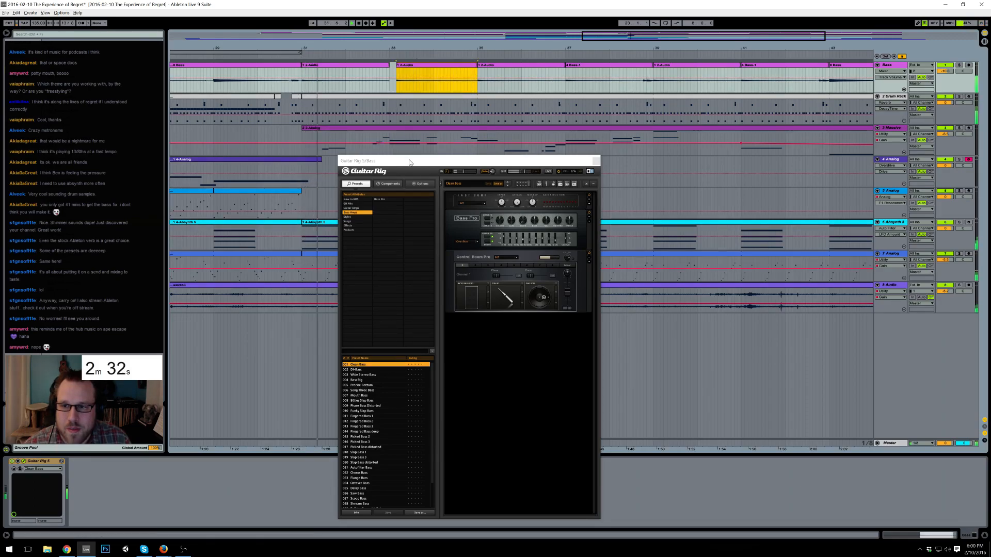
pyautogui.moveTo(410, 163); pyautogui.dragTo(457, 181)
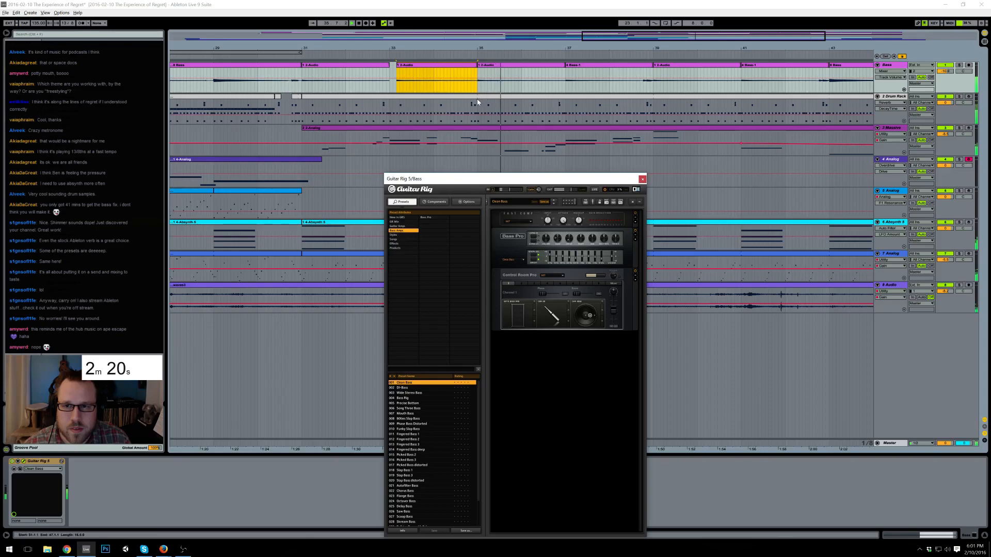
# - Try splitting off the drum clip between bars 31 and 35 and moving its final hits slightly later
pyautogui.moveTo(477, 107); pyautogui.dragTo(302, 118)
pyautogui.hotkey('ctrl', 'e')
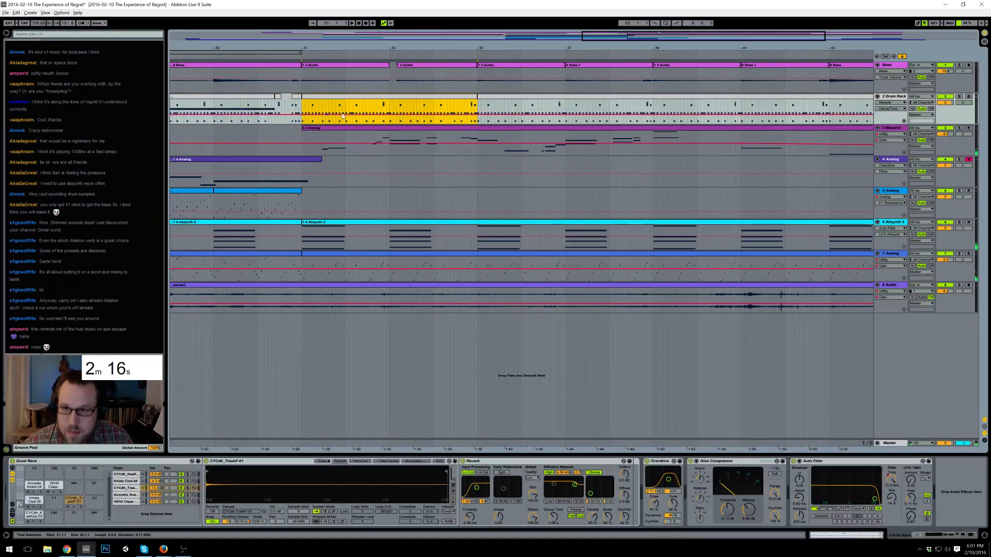
pyautogui.doubleClick(463, 99)
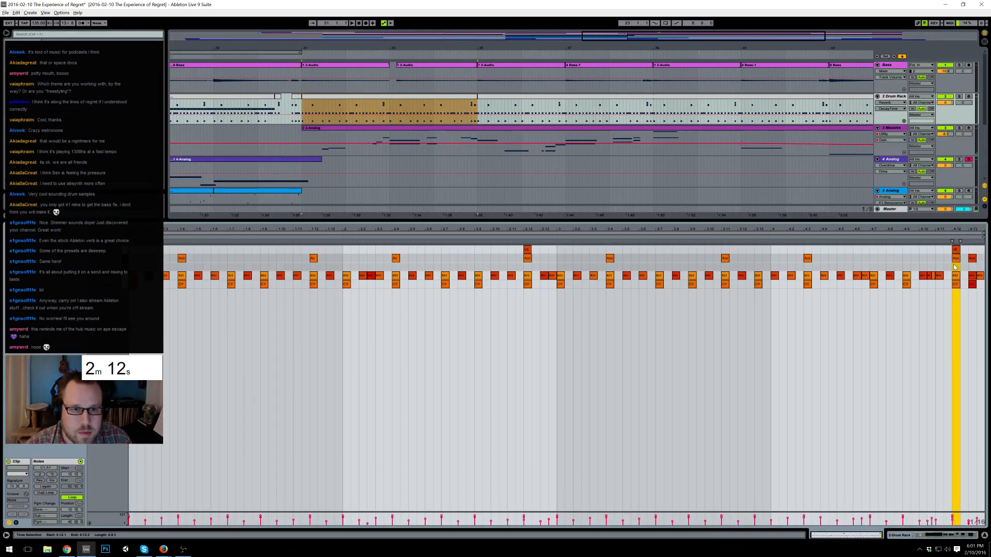
pyautogui.click(953, 251)
pyautogui.doubleClick(972, 266)
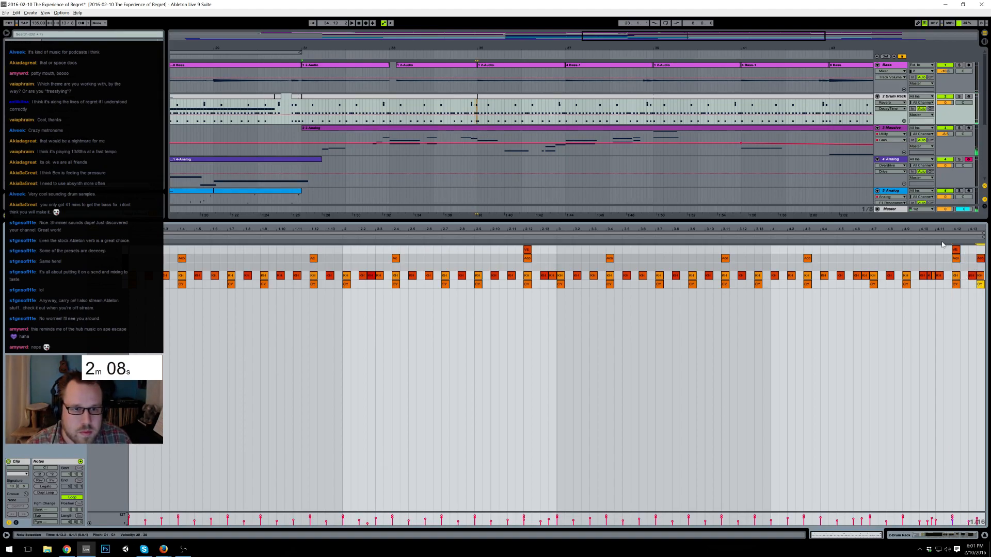
# - Play back the drums and try adjusting individual fill hits on a 1/32 grid within the pattern
pyautogui.press('space')
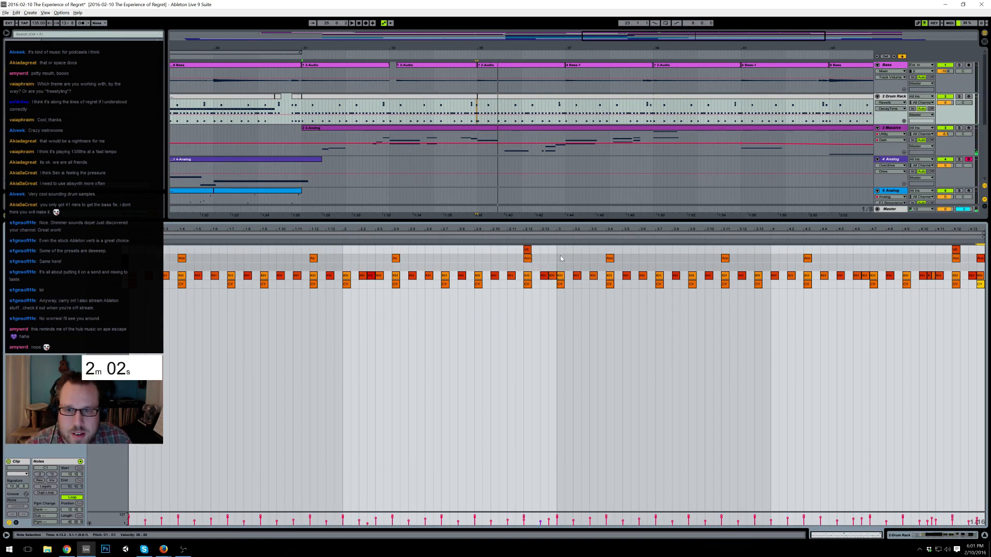
pyautogui.moveTo(556, 275); pyautogui.dragTo(555, 276)
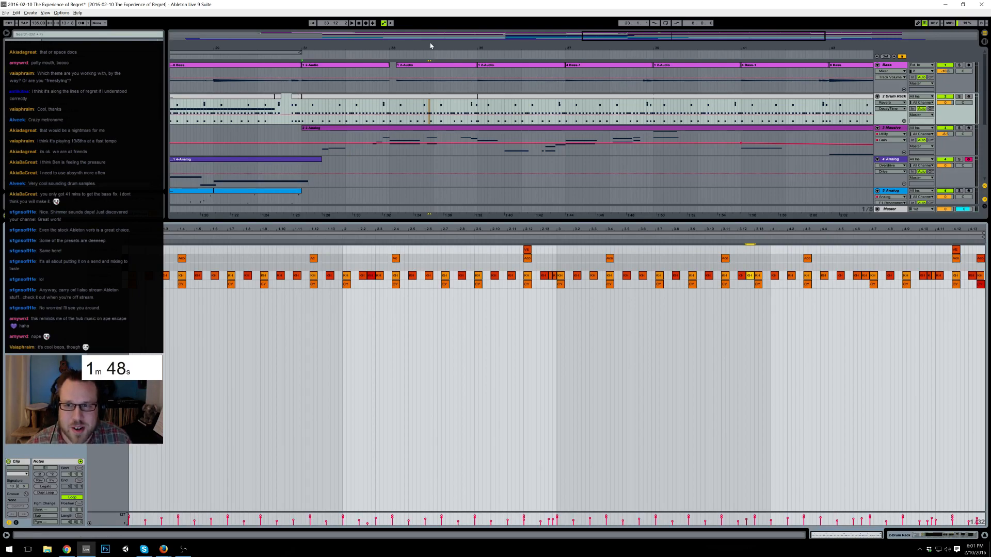
pyautogui.moveTo(610, 37); pyautogui.dragTo(645, 24)
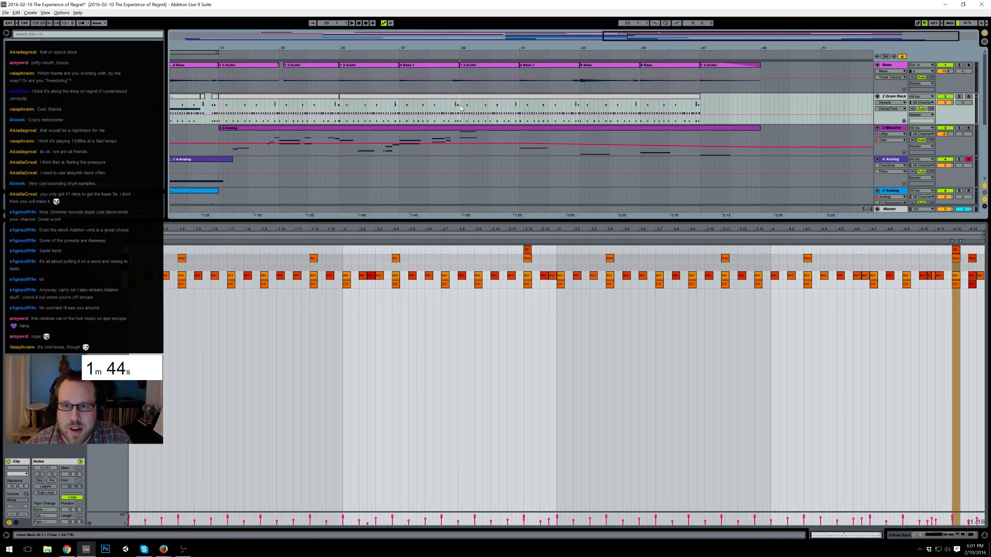
# - Add an extra lower hit at 2.6.2 and an upper-lane hit at 3.10 in the bar 39 drum clip, with playback
pyautogui.click(462, 108)
pyautogui.click(552, 257)
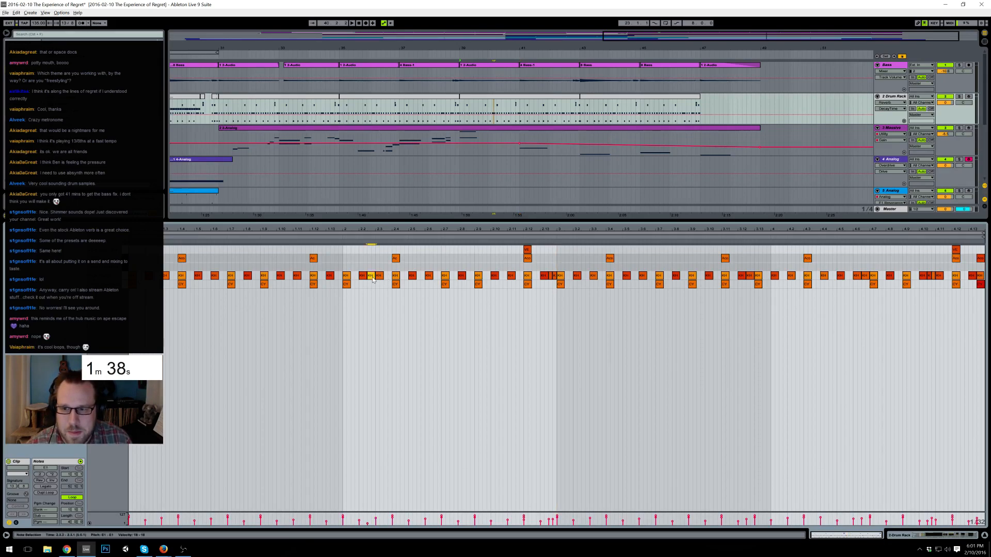
pyautogui.doubleClick(435, 276)
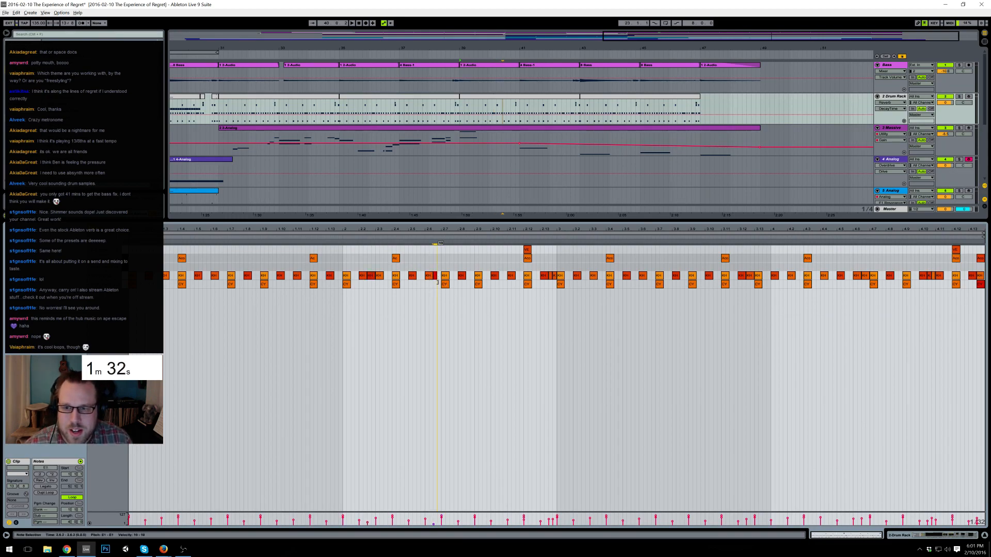
pyautogui.moveTo(437, 279); pyautogui.dragTo(442, 279)
pyautogui.press('space')
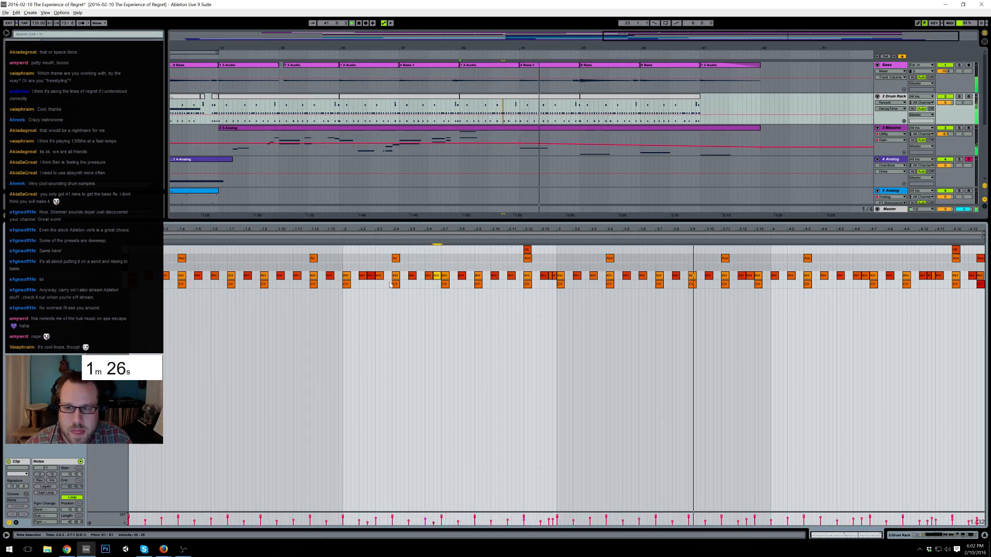
pyautogui.doubleClick(710, 259)
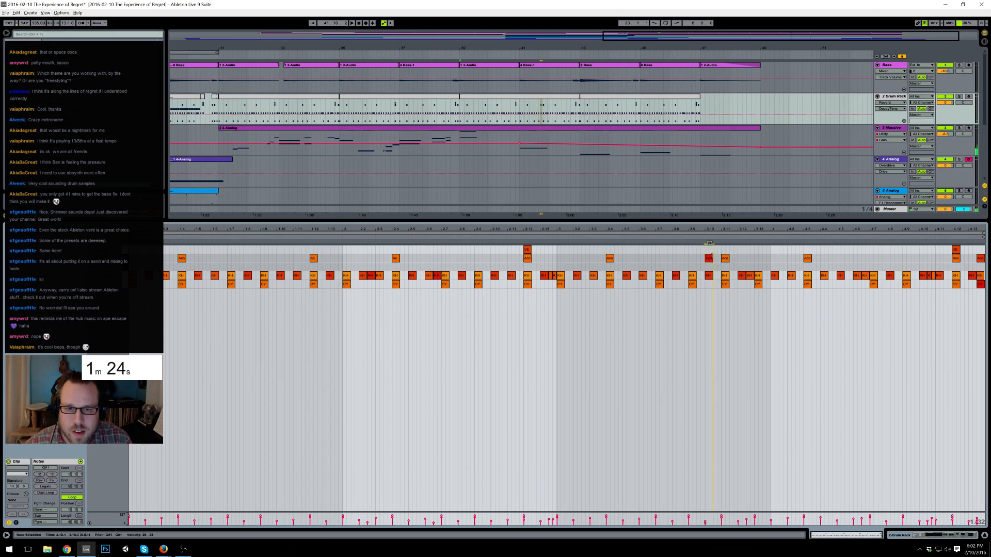
pyautogui.moveTo(714, 250); pyautogui.dragTo(713, 247)
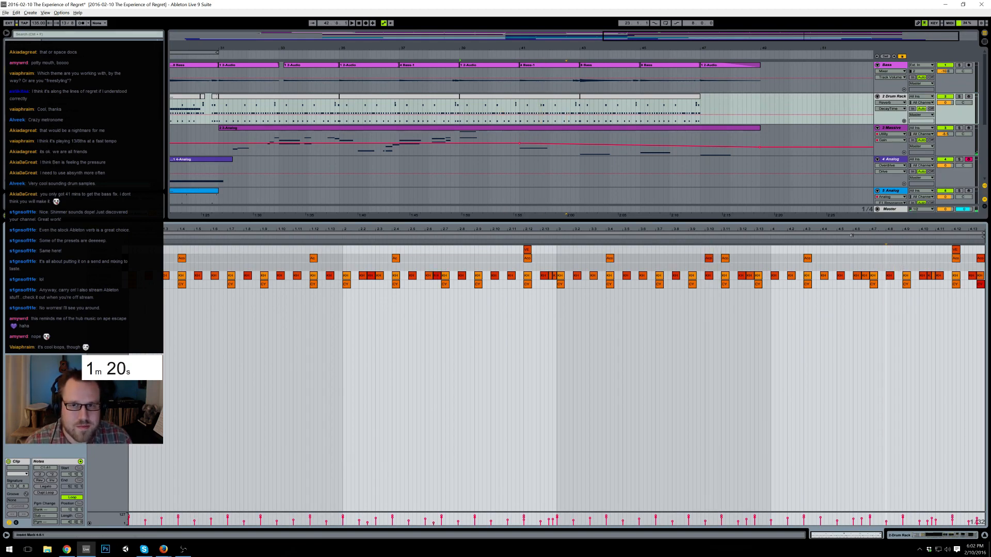
# - Add an upper-lane hit at 1.10 in the bar 43 drum clip, trying another at 3.8 and removing it
pyautogui.click(625, 110)
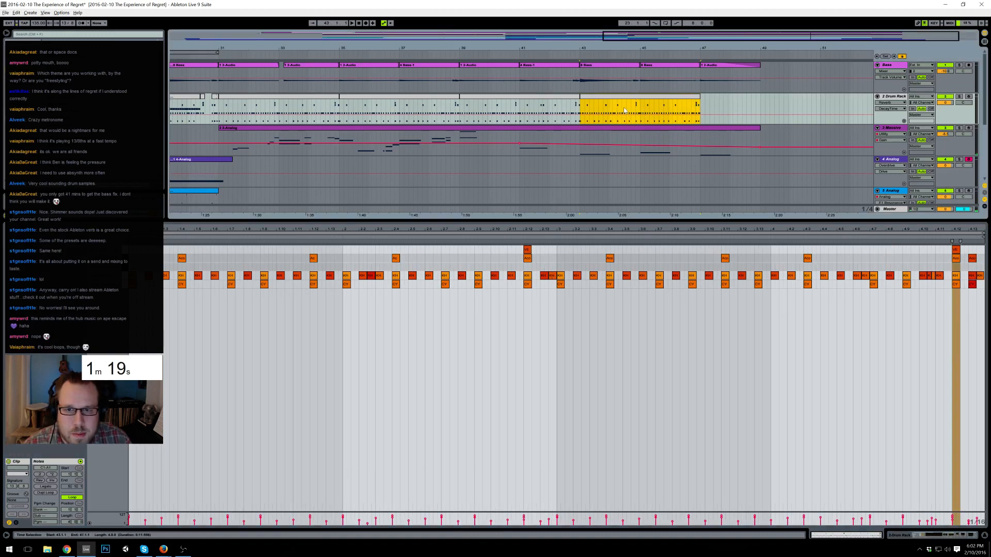
pyautogui.doubleClick(675, 257)
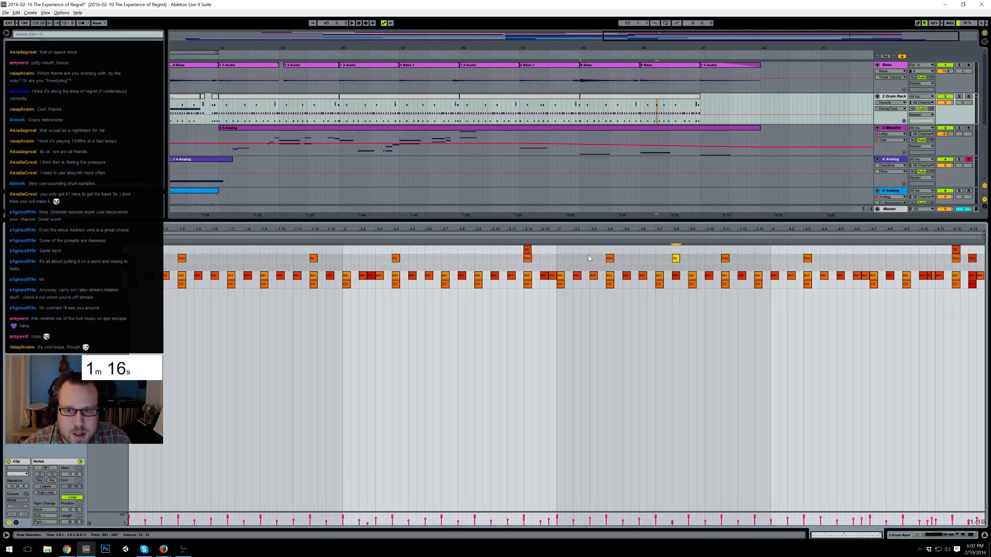
pyautogui.doubleClick(279, 259)
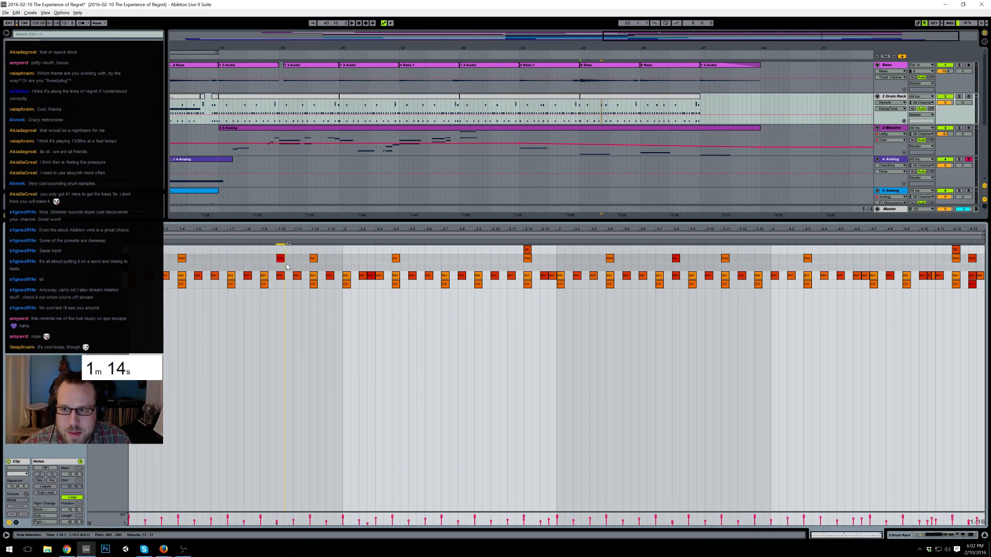
pyautogui.click(181, 231)
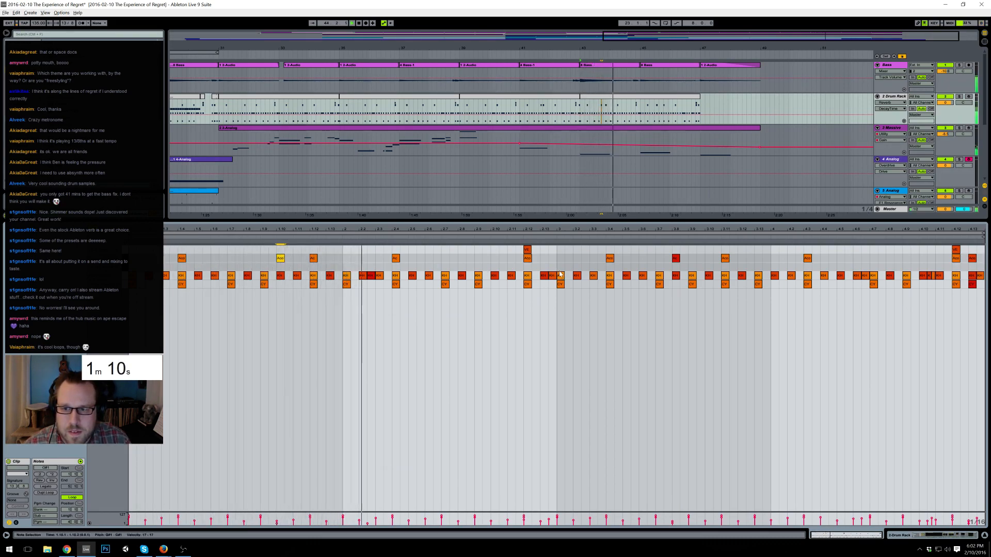
pyautogui.doubleClick(676, 258)
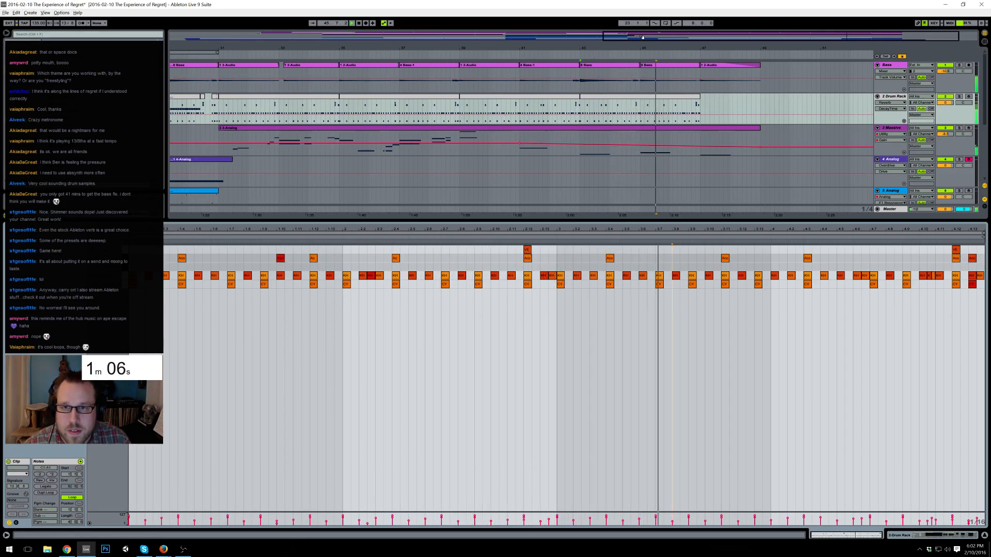
# - Add a bottom-lane hit at 2.13 in the bar 39 drum clip and play back from just before bar 47
pyautogui.click(539, 99)
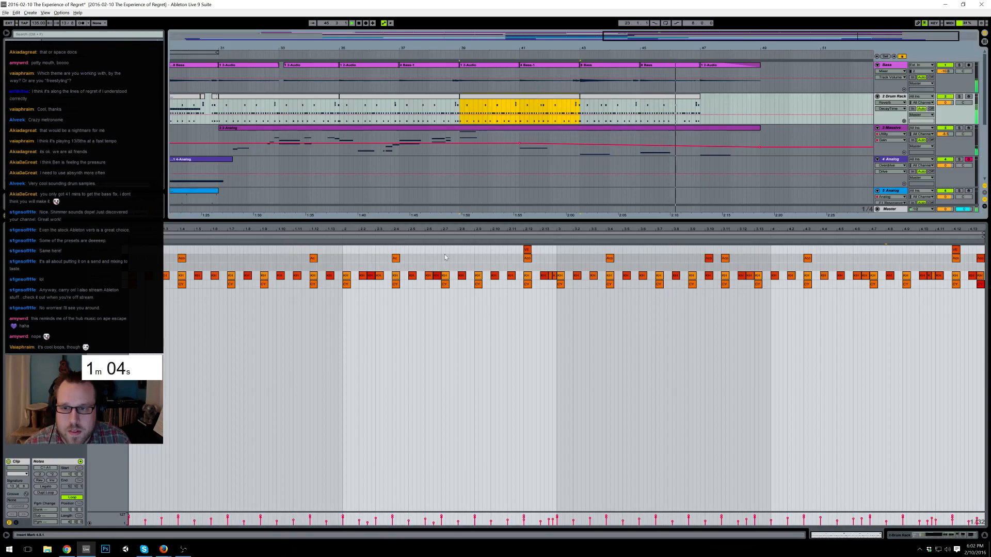
pyautogui.doubleClick(544, 284)
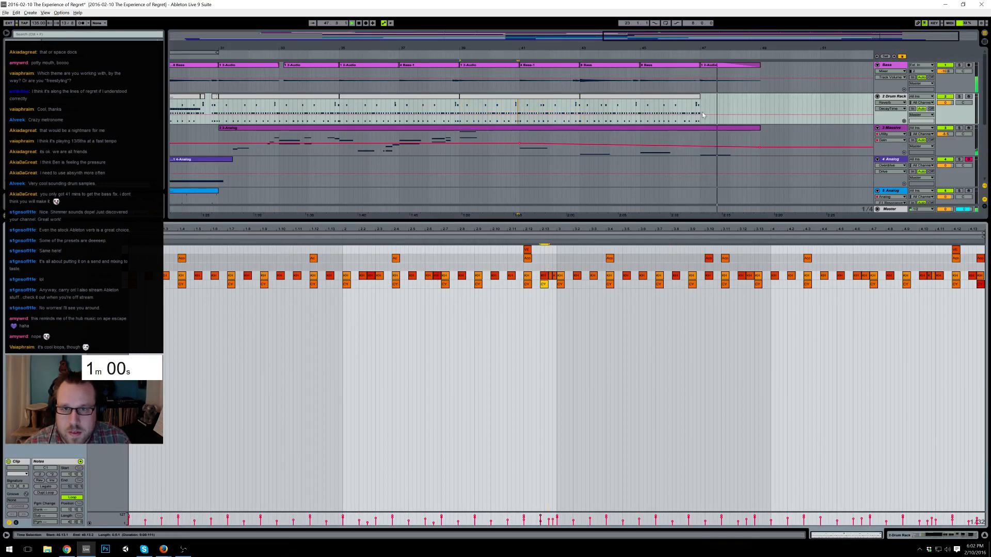
pyautogui.click(690, 56)
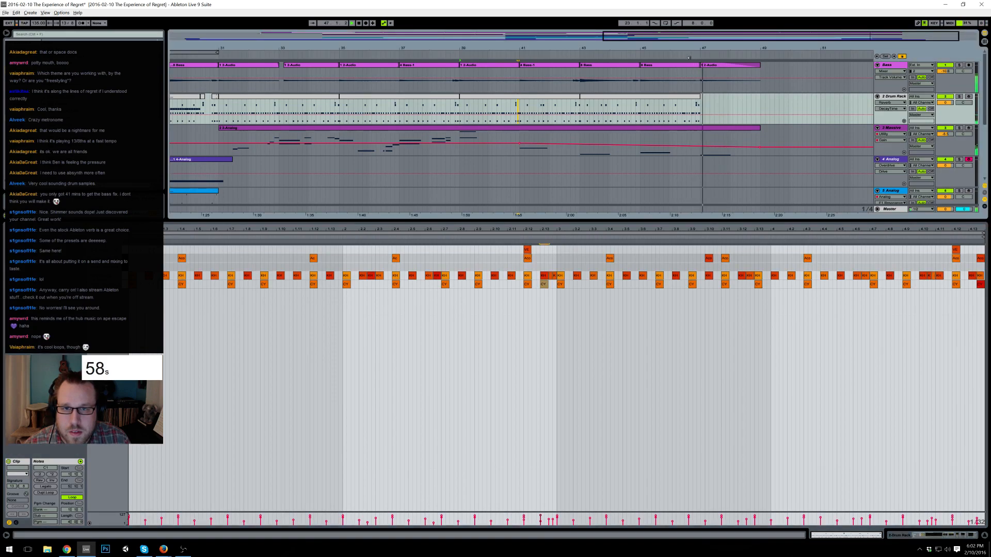
# - Shift the warp marker at the end of the bar 45 bass clip slightly later and play back into bar 47
pyautogui.click(712, 71)
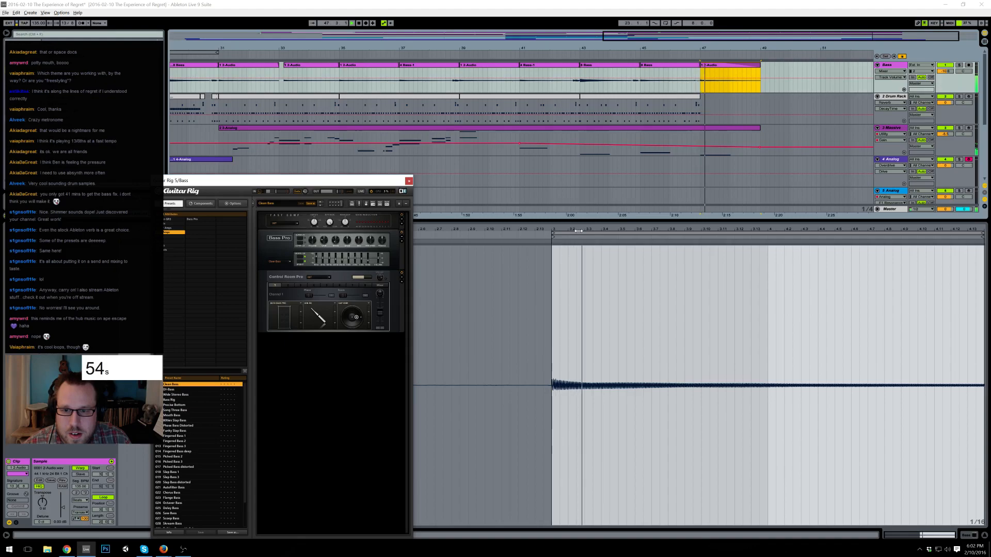
pyautogui.click(700, 64)
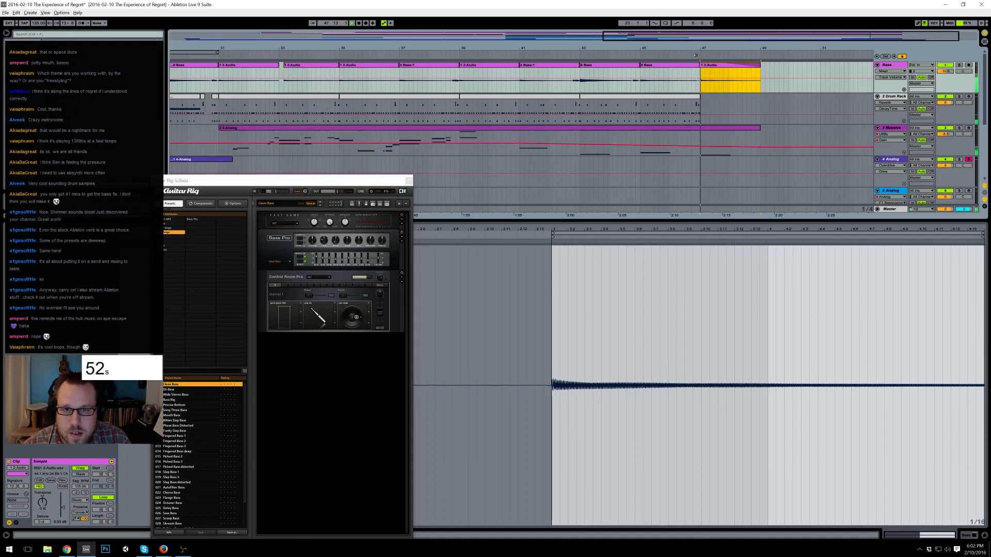
pyautogui.click(671, 65)
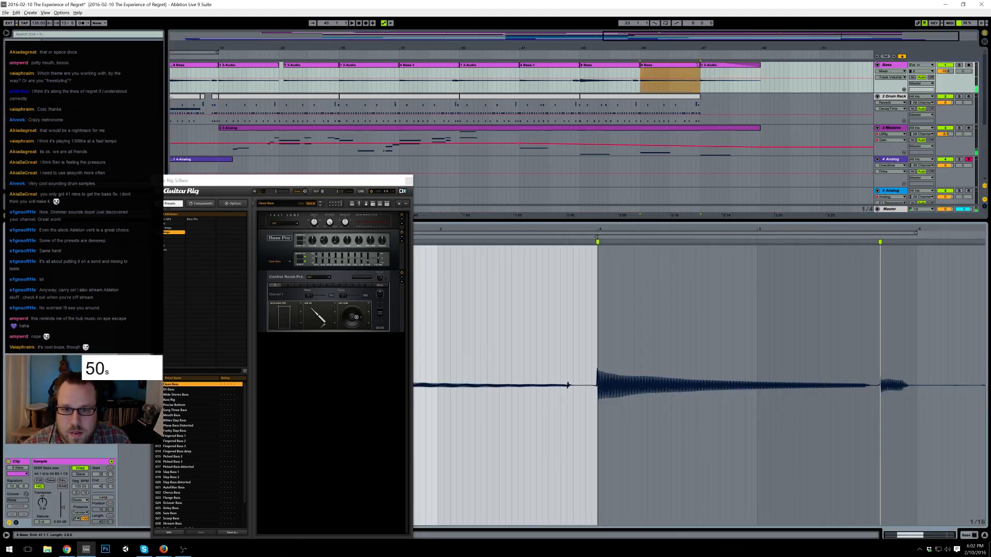
pyautogui.moveTo(600, 241); pyautogui.dragTo(607, 241)
pyautogui.click(690, 61)
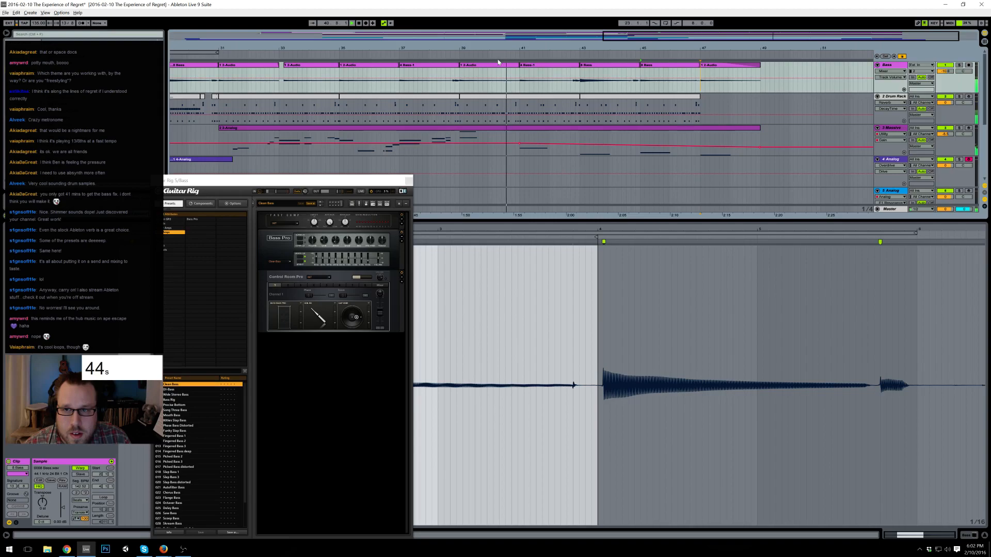
# - Check the bass clip at bar 23 and display the whole arrangement with the drum track's devices
pyautogui.moveTo(632, 35); pyautogui.dragTo(453, 35)
pyautogui.click(380, 66)
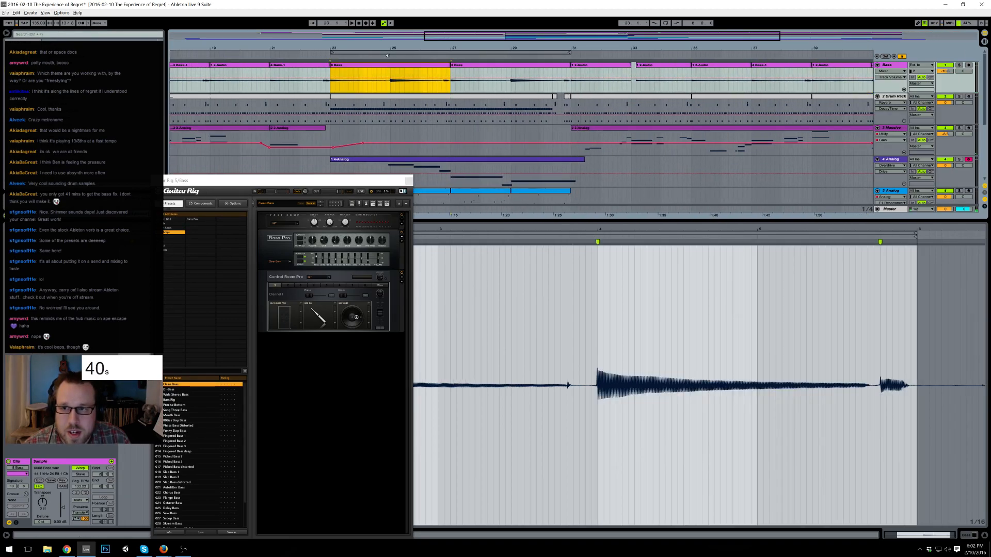
pyautogui.moveTo(530, 44); pyautogui.dragTo(352, 141)
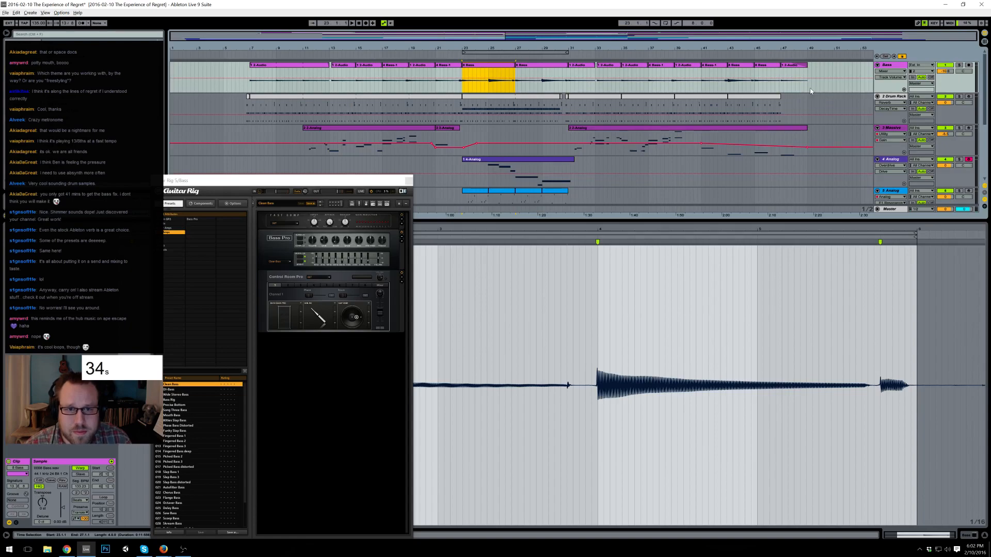
pyautogui.click(814, 100)
pyautogui.click(937, 535)
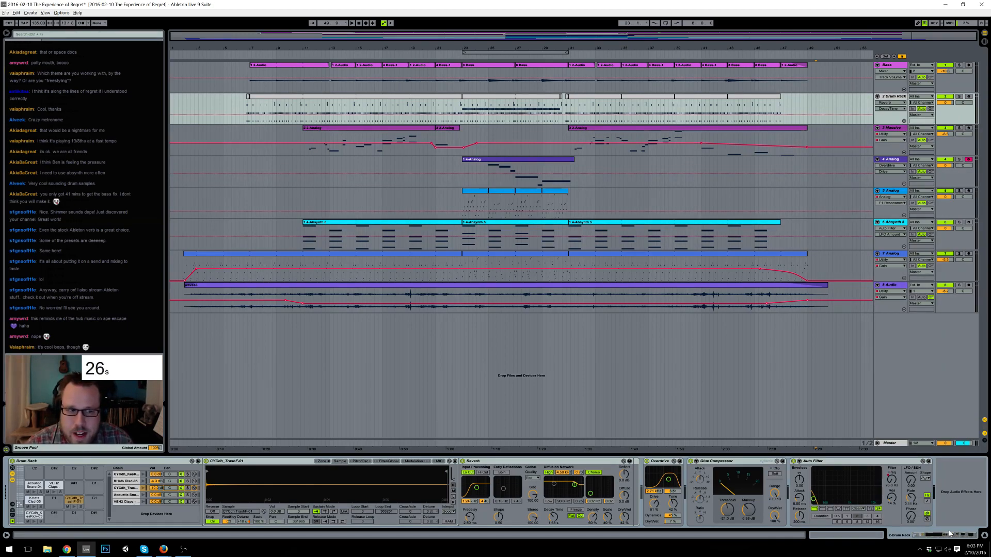
# - Switch to the browser, stop the countdown timer, and close its window
pyautogui.moveTo(163, 549)
pyautogui.click(172, 522)
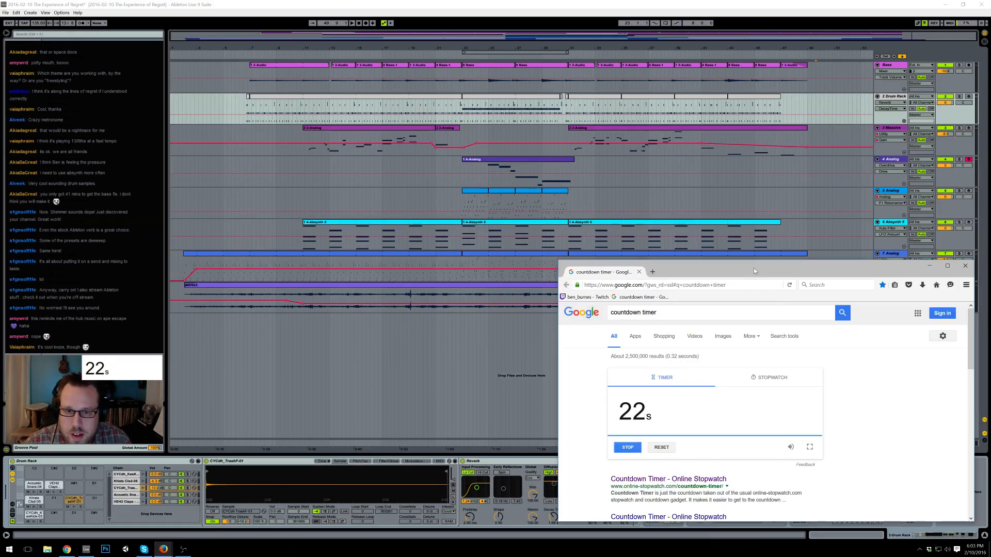
pyautogui.moveTo(754, 269); pyautogui.dragTo(665, 176)
pyautogui.click(546, 359)
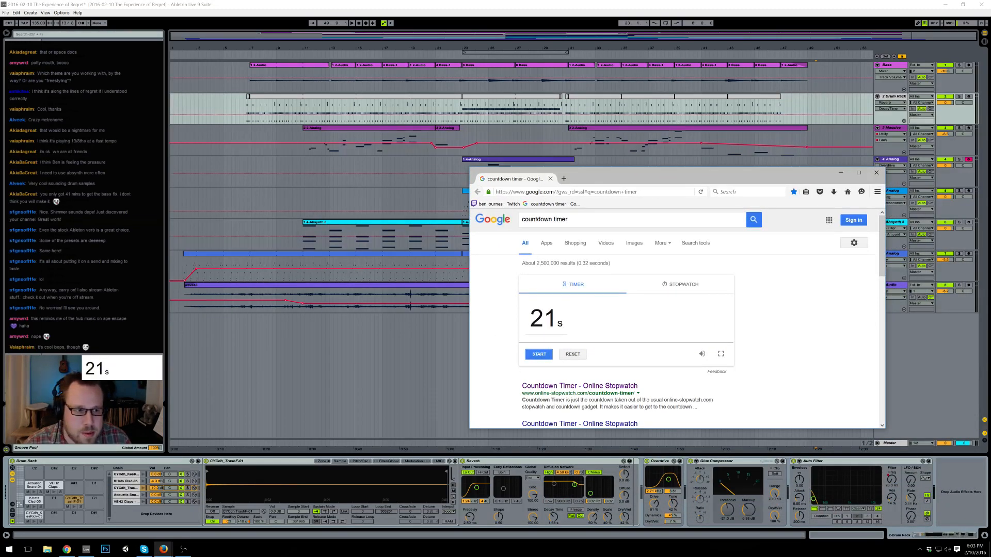
pyautogui.click(876, 176)
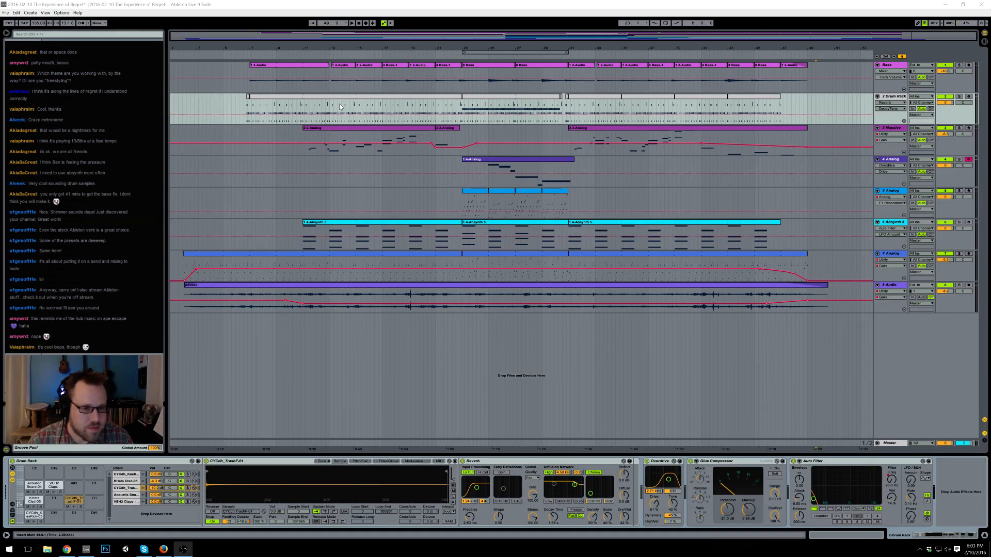
# - Play the arrangement from the start and make the audio track's gain dip begin earlier, near bar 7
pyautogui.click(185, 54)
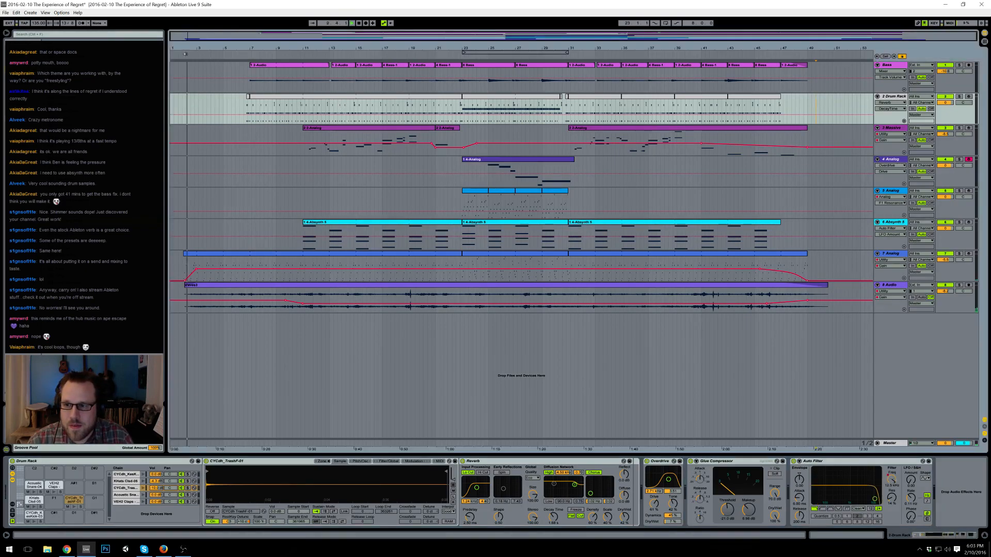
pyautogui.click(359, 22)
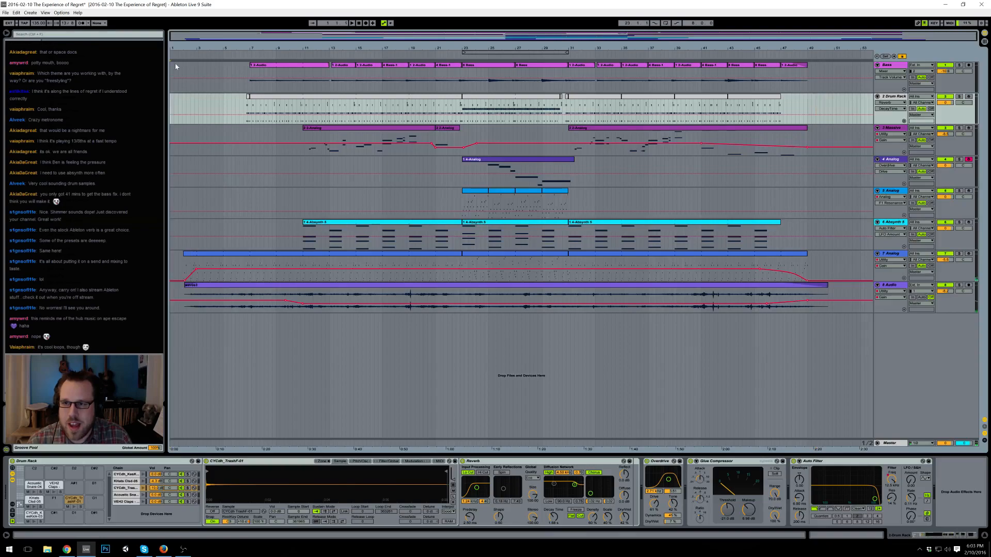
pyautogui.click(177, 54)
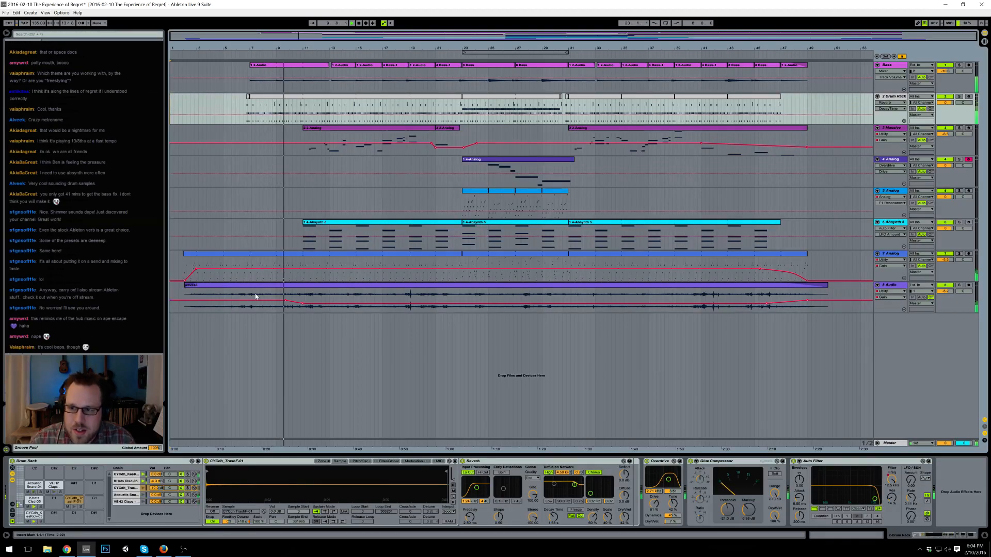
pyautogui.click(253, 304)
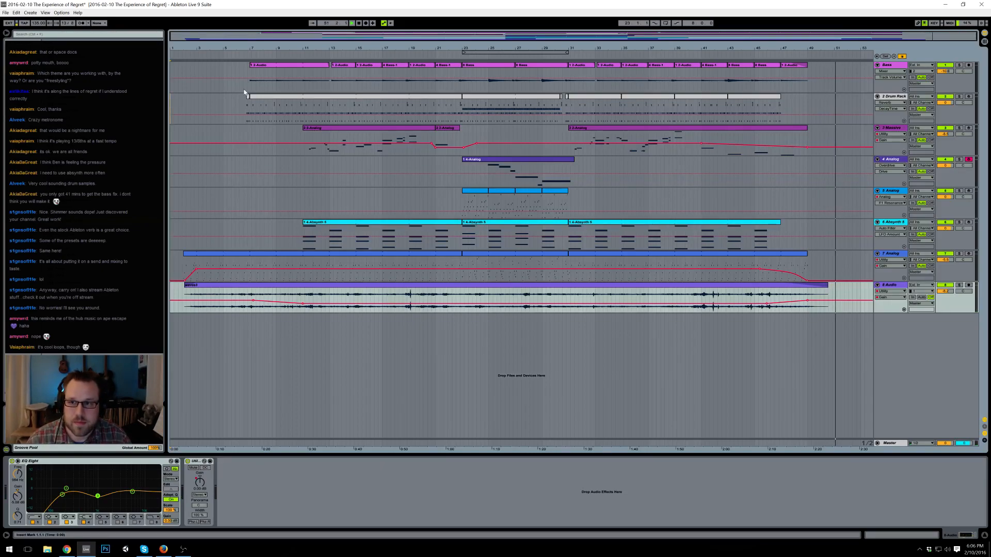
# - Stop playback after the end of the song and switch to the recording program
pyautogui.click(360, 23)
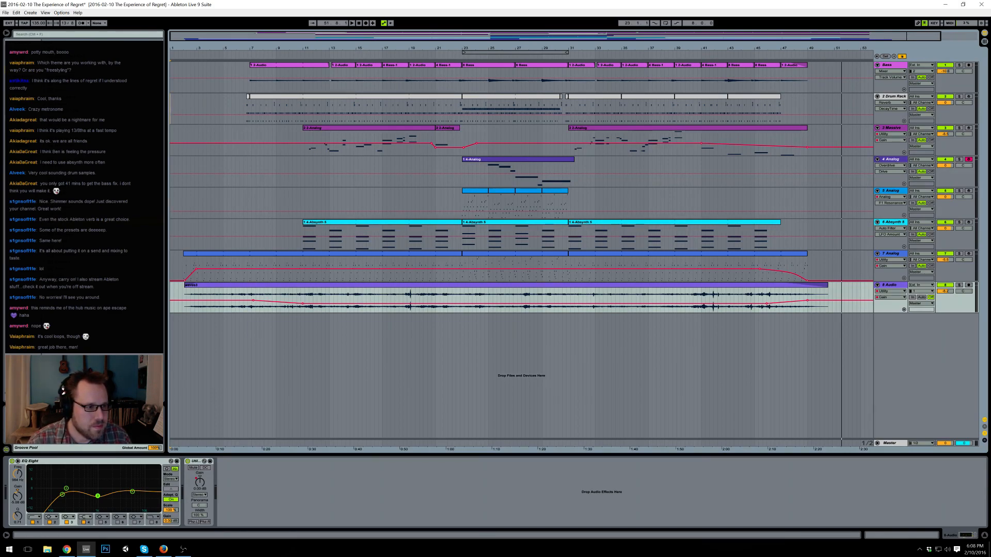
pyautogui.hotkey('alt', 'Tab')
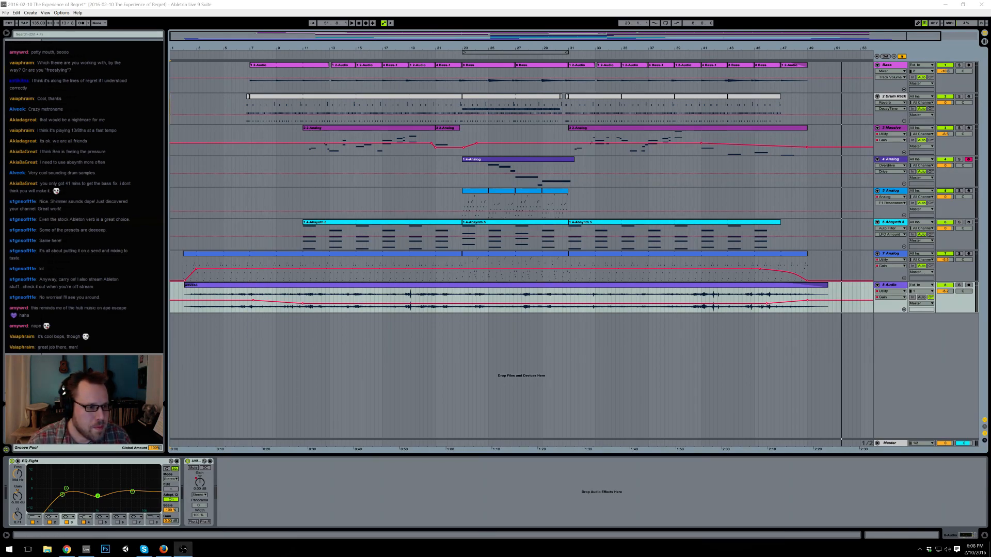